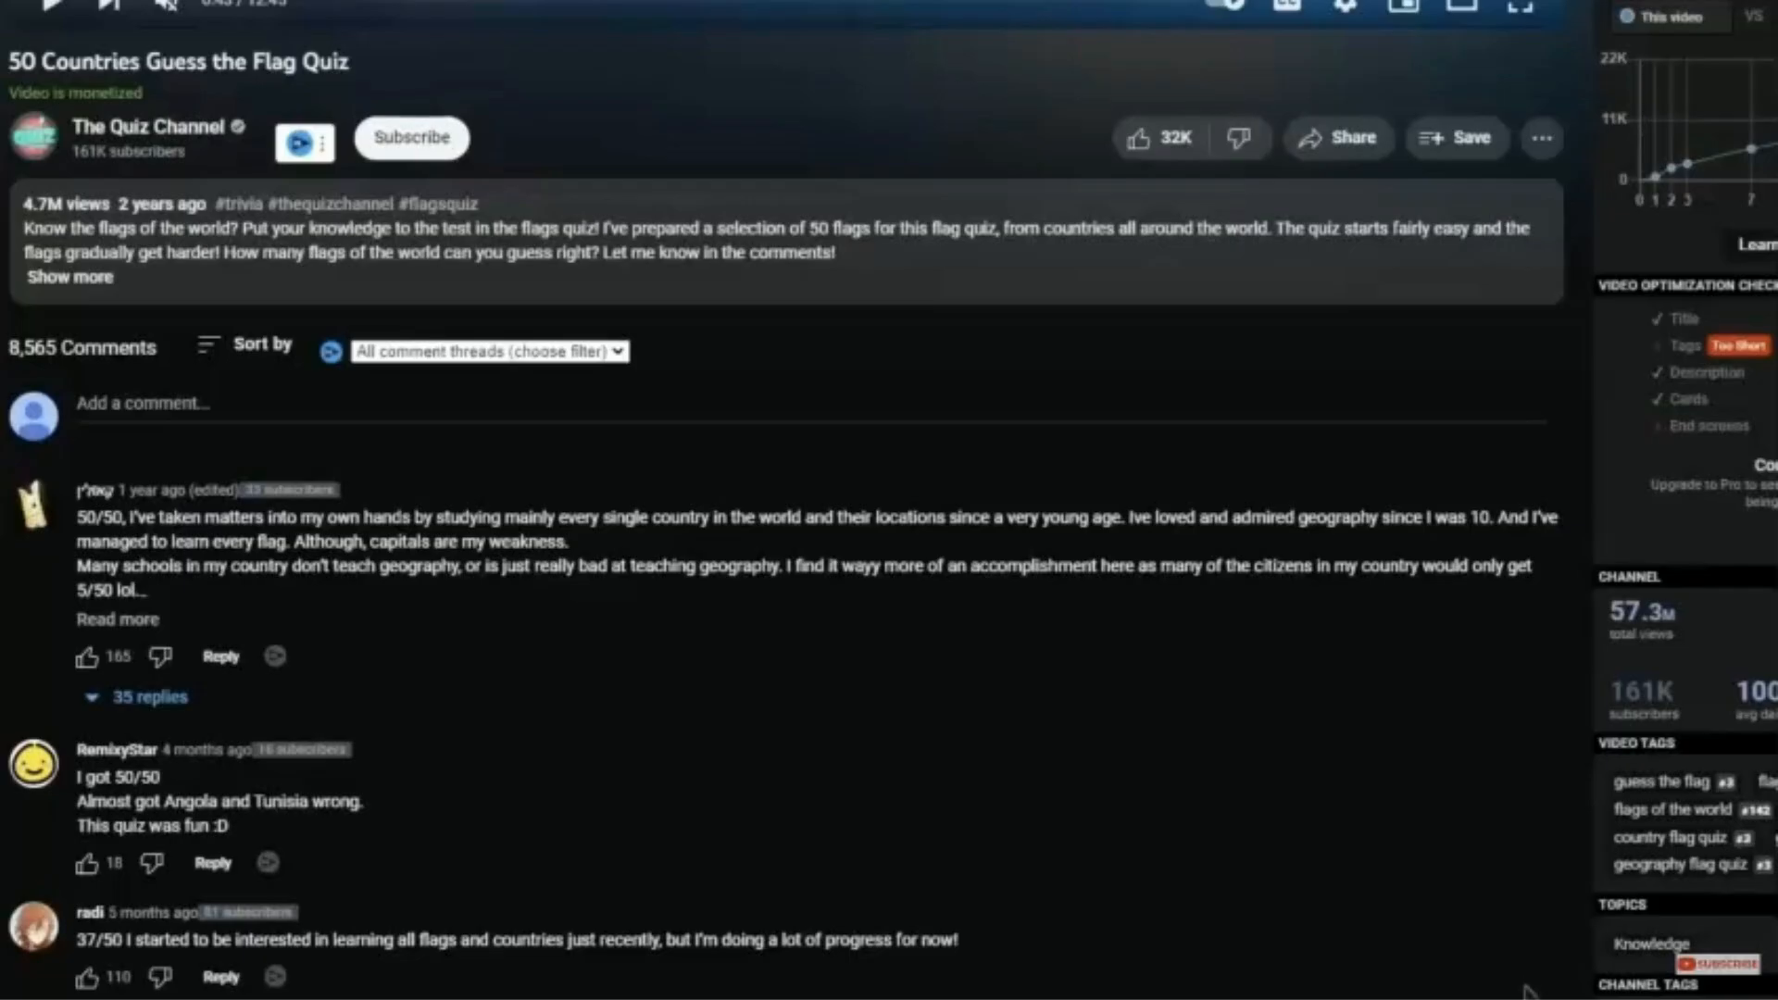
Scroll Canva's home page to the video formats, including the 1920 × 1080 px Video.
scroll(1525, 979, "down", 2)
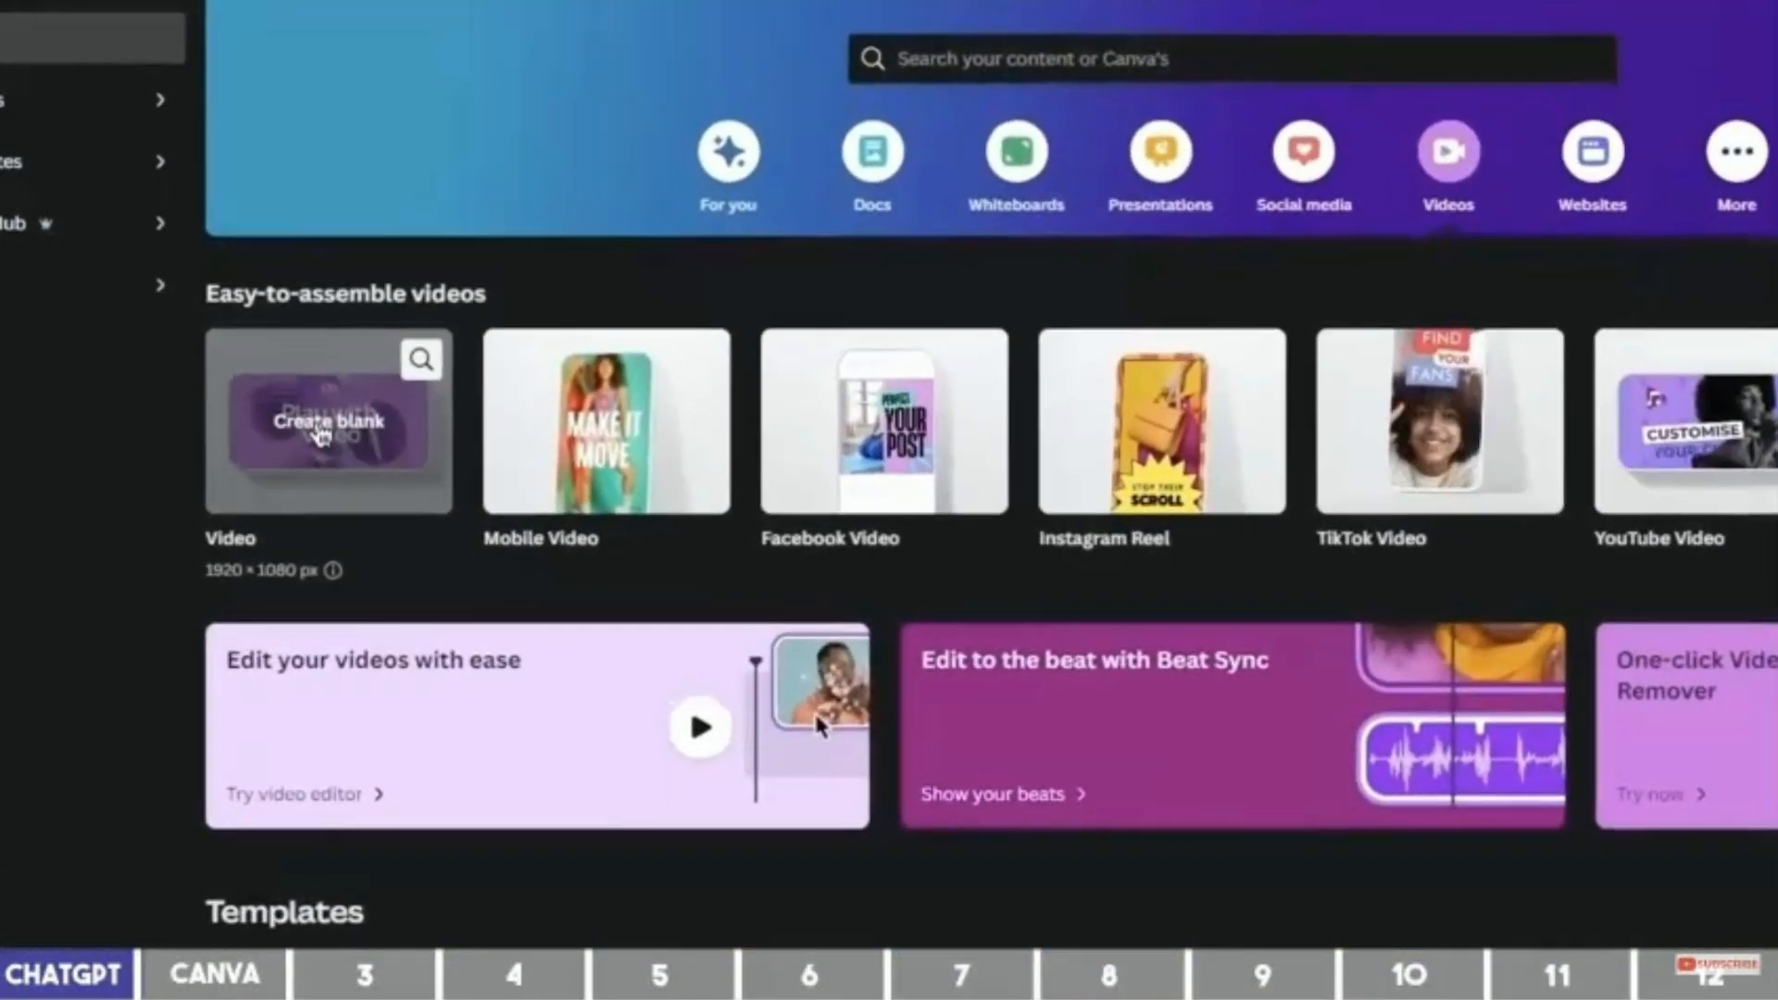
Start a blank video design and search Elements for 'Blue background'.
left_click(316, 424)
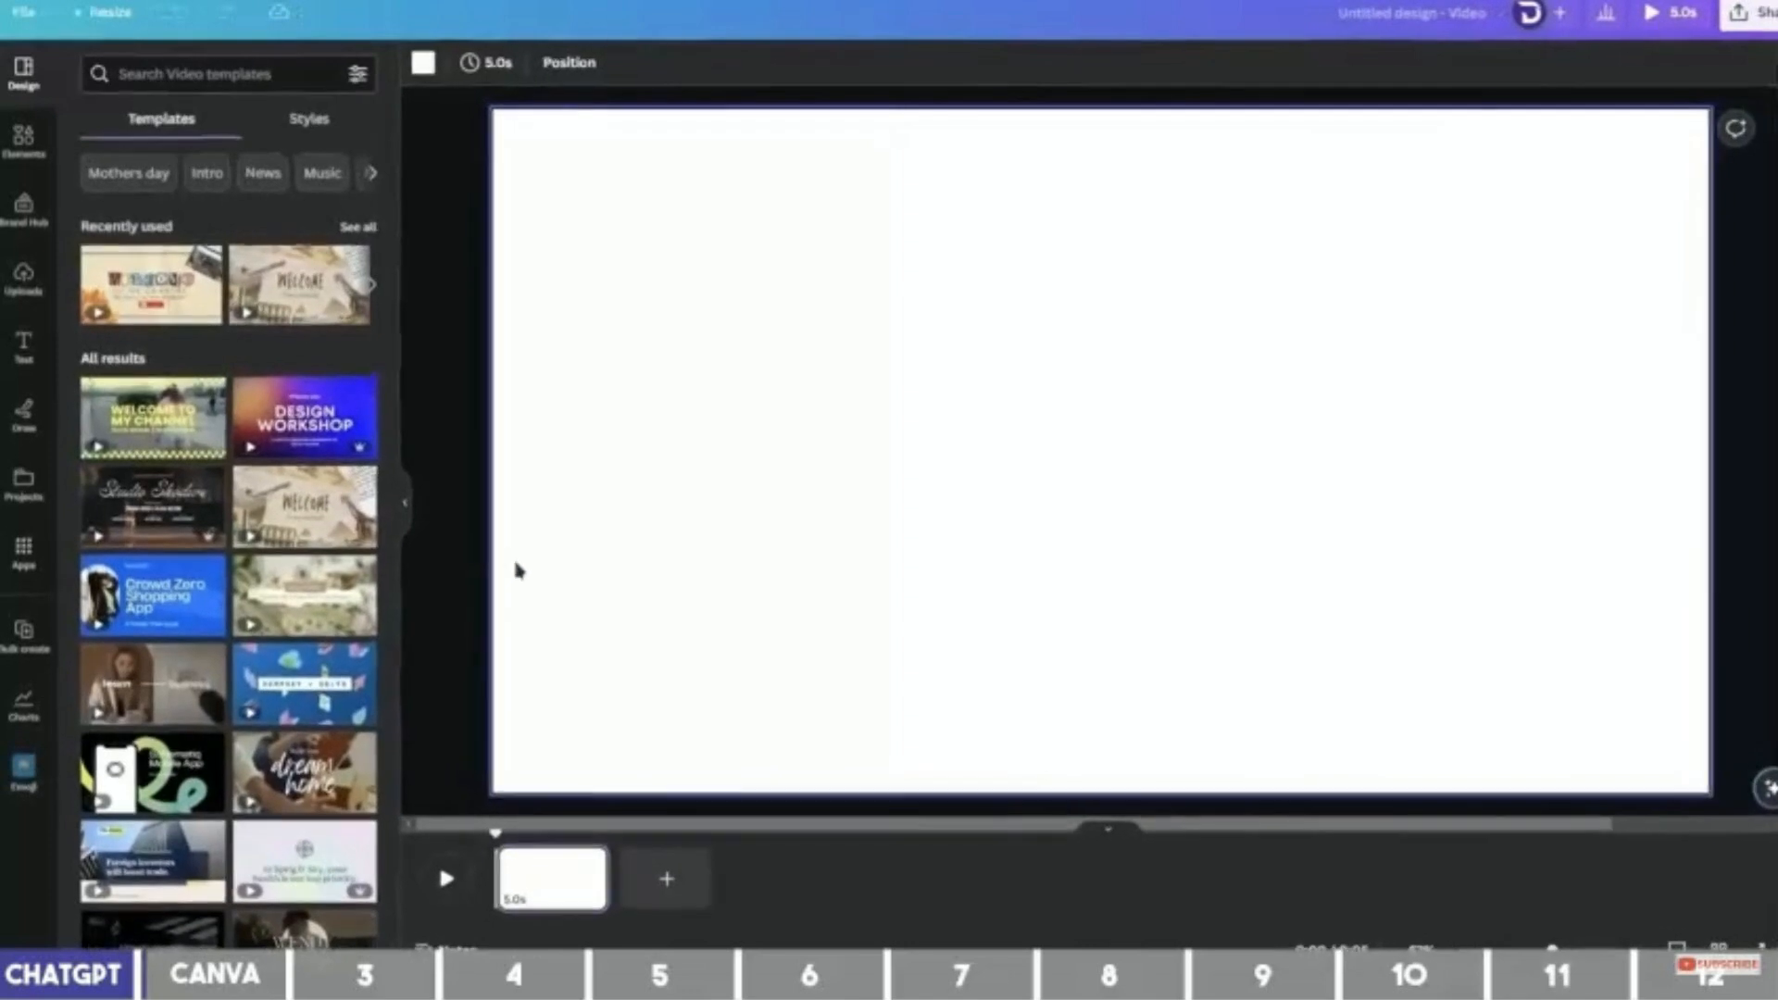
left_click(24, 137)
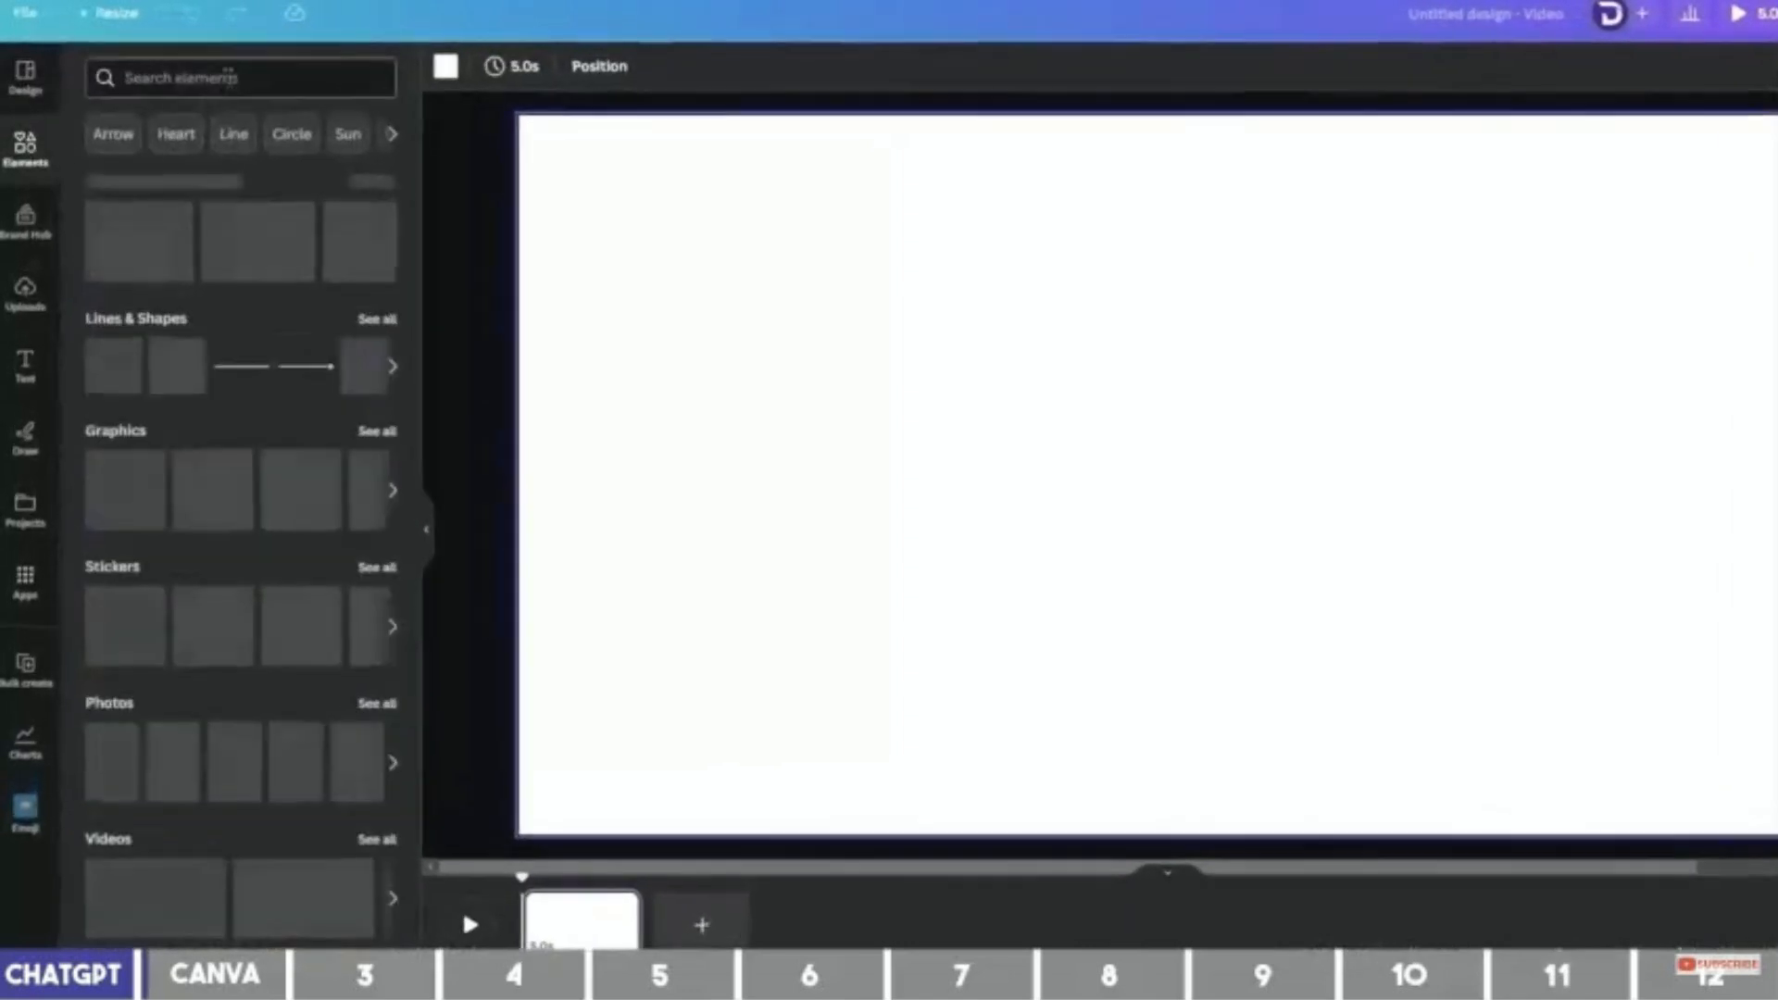
left_click(230, 76)
type("b")
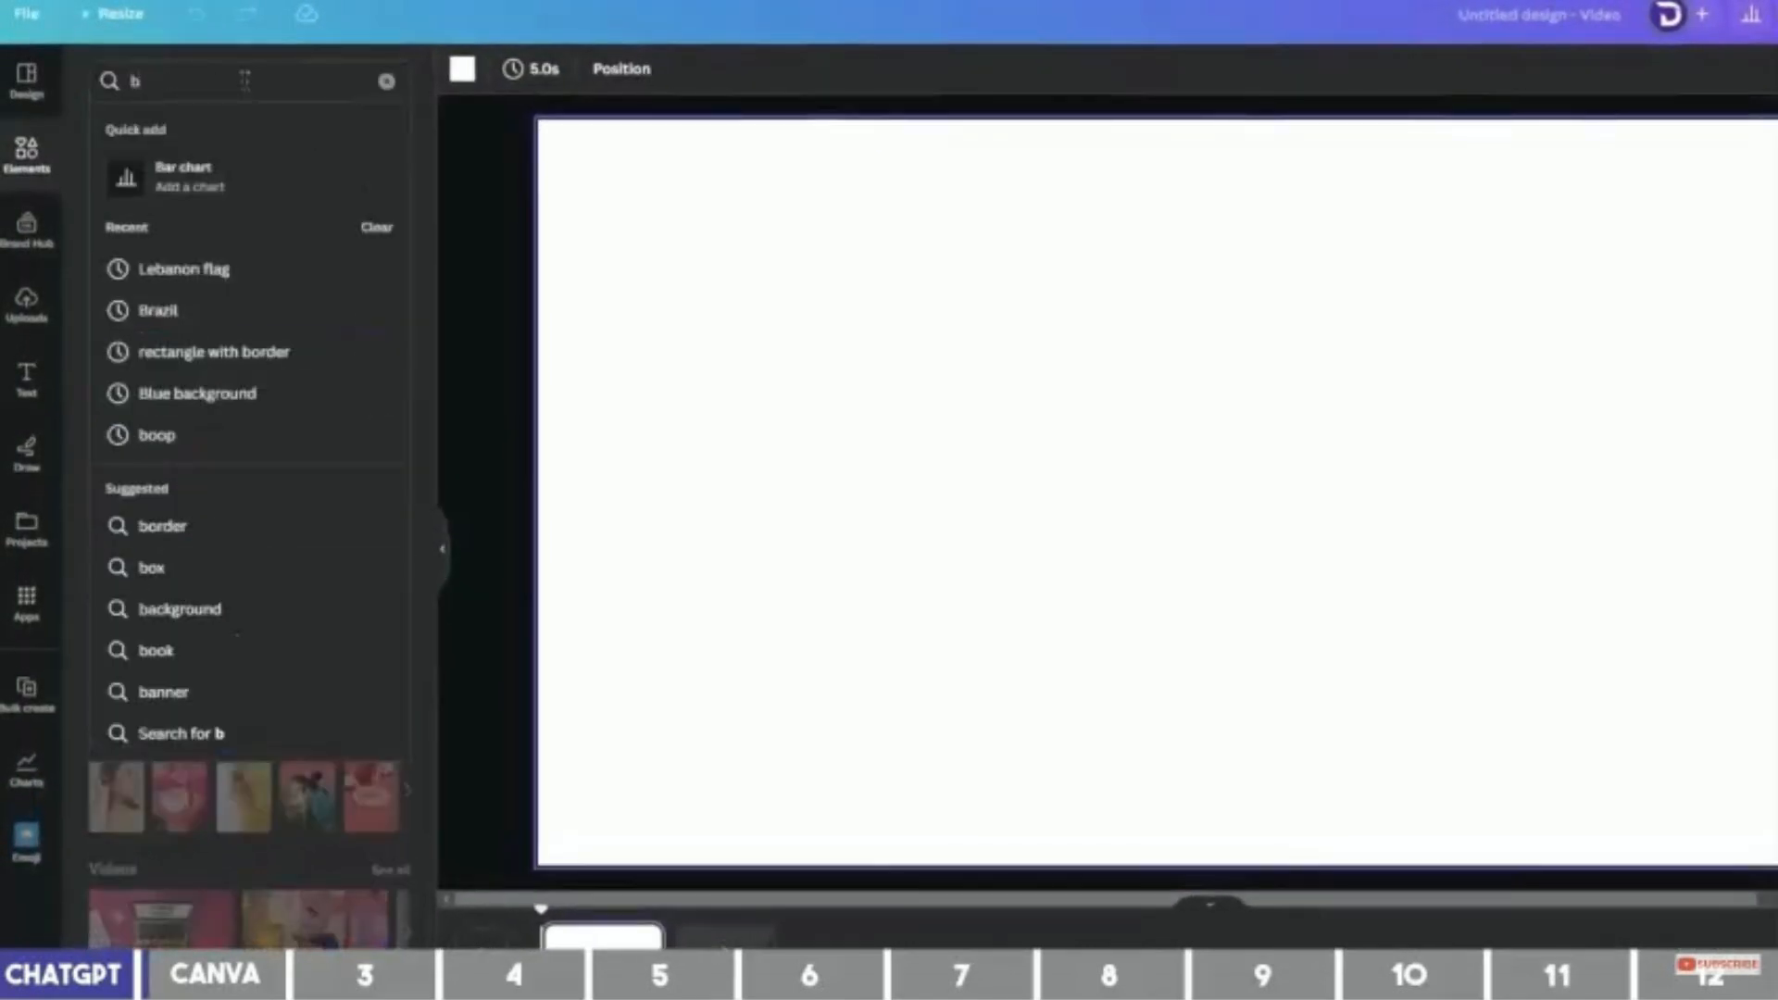
type("l")
left_click(254, 175)
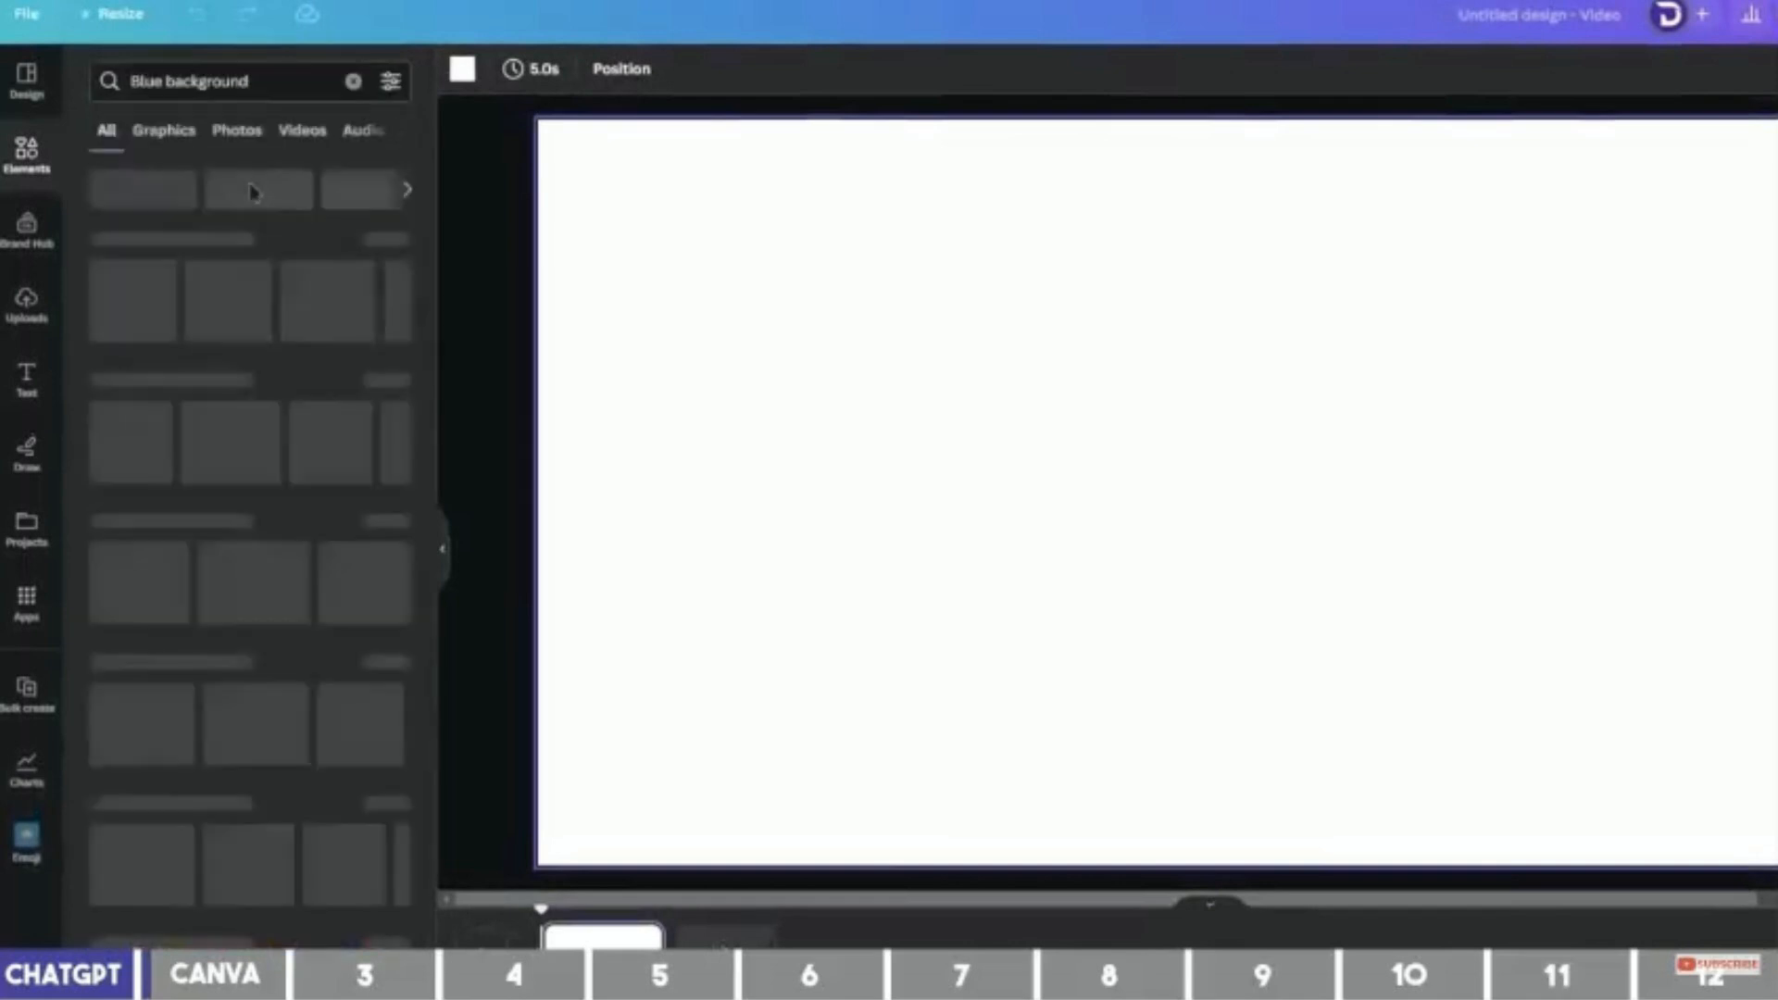
Drop a blue video clip in as the full background and trim it to 12 seconds.
left_click(308, 132)
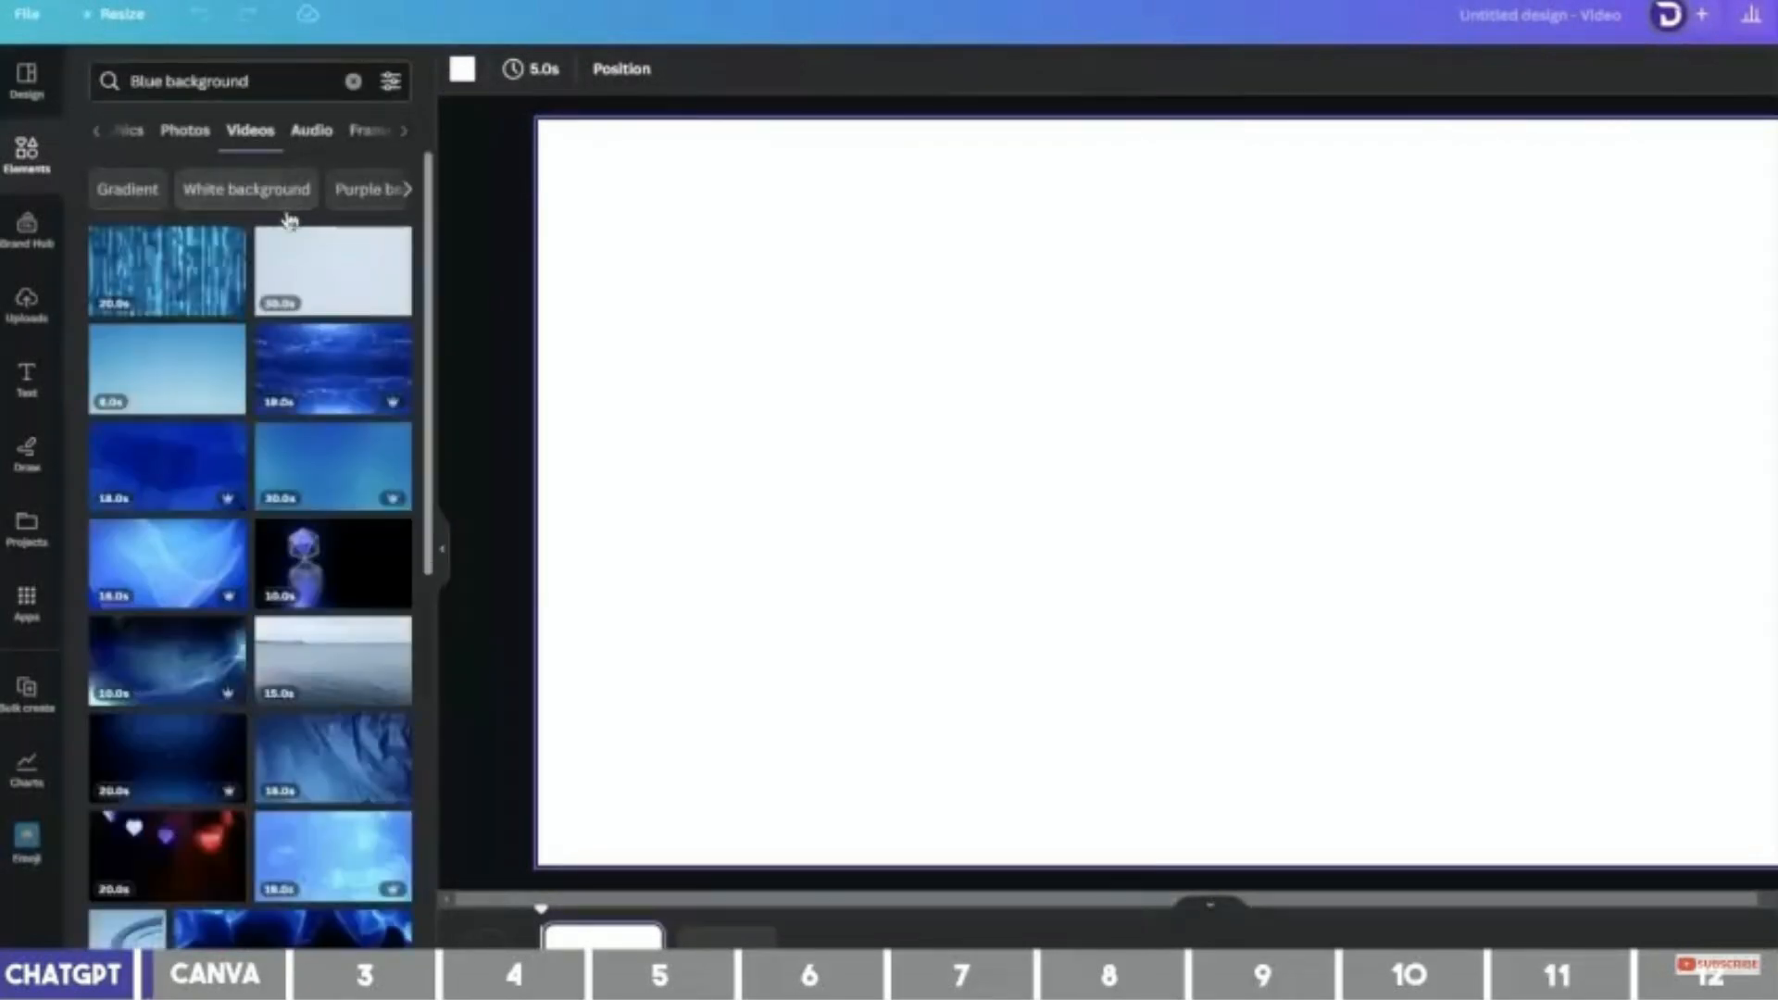
left_click_drag(177, 466, 575, 208)
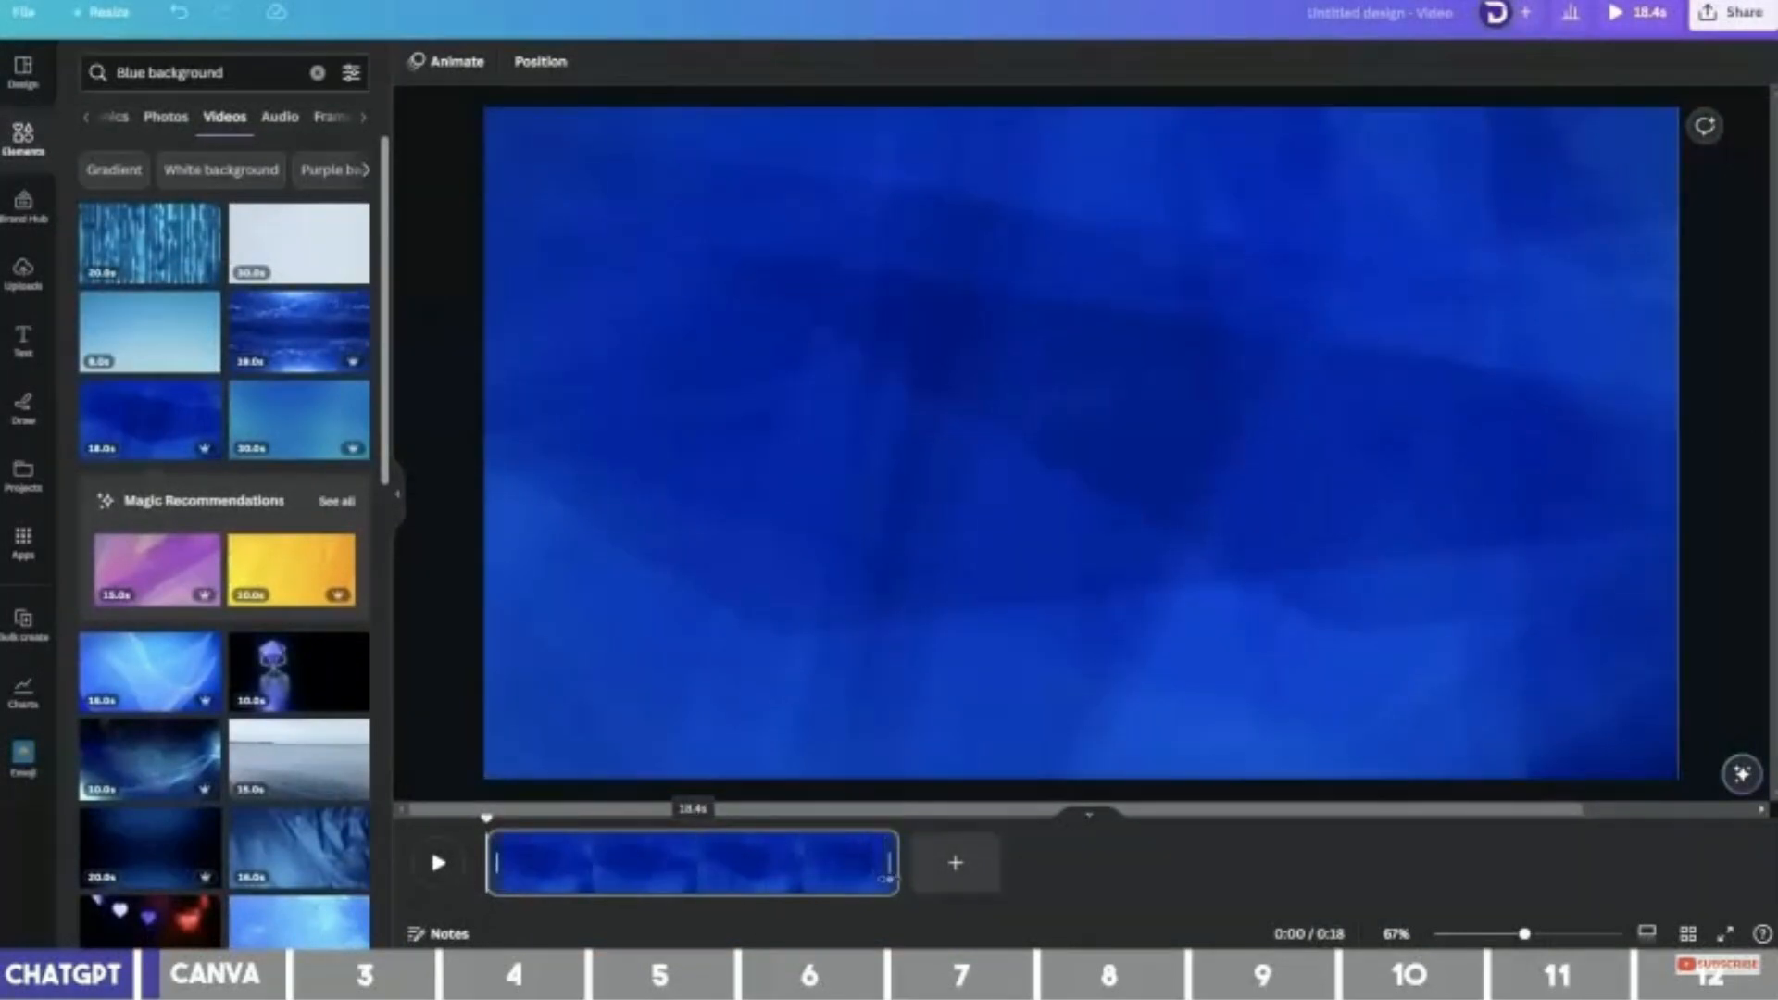
left_click_drag(891, 882, 750, 864)
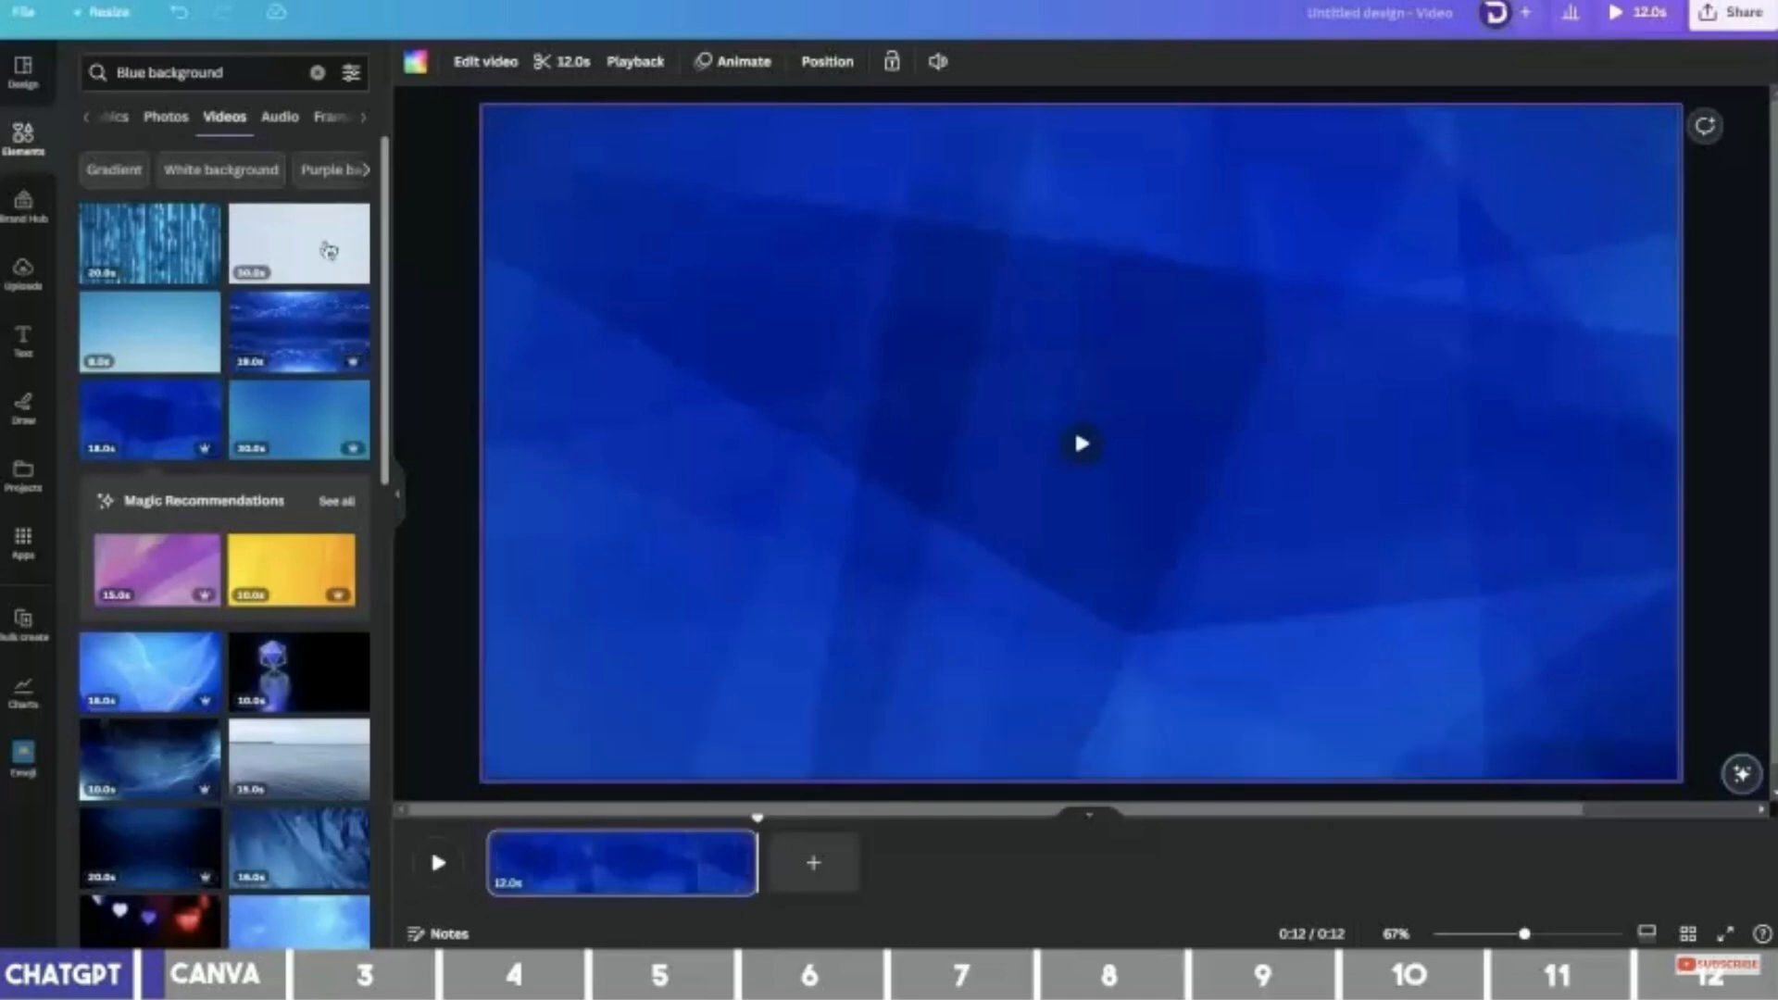
Search Frames for 'rectangle with border' and add a gold-bordered landscape frame.
left_click(330, 118)
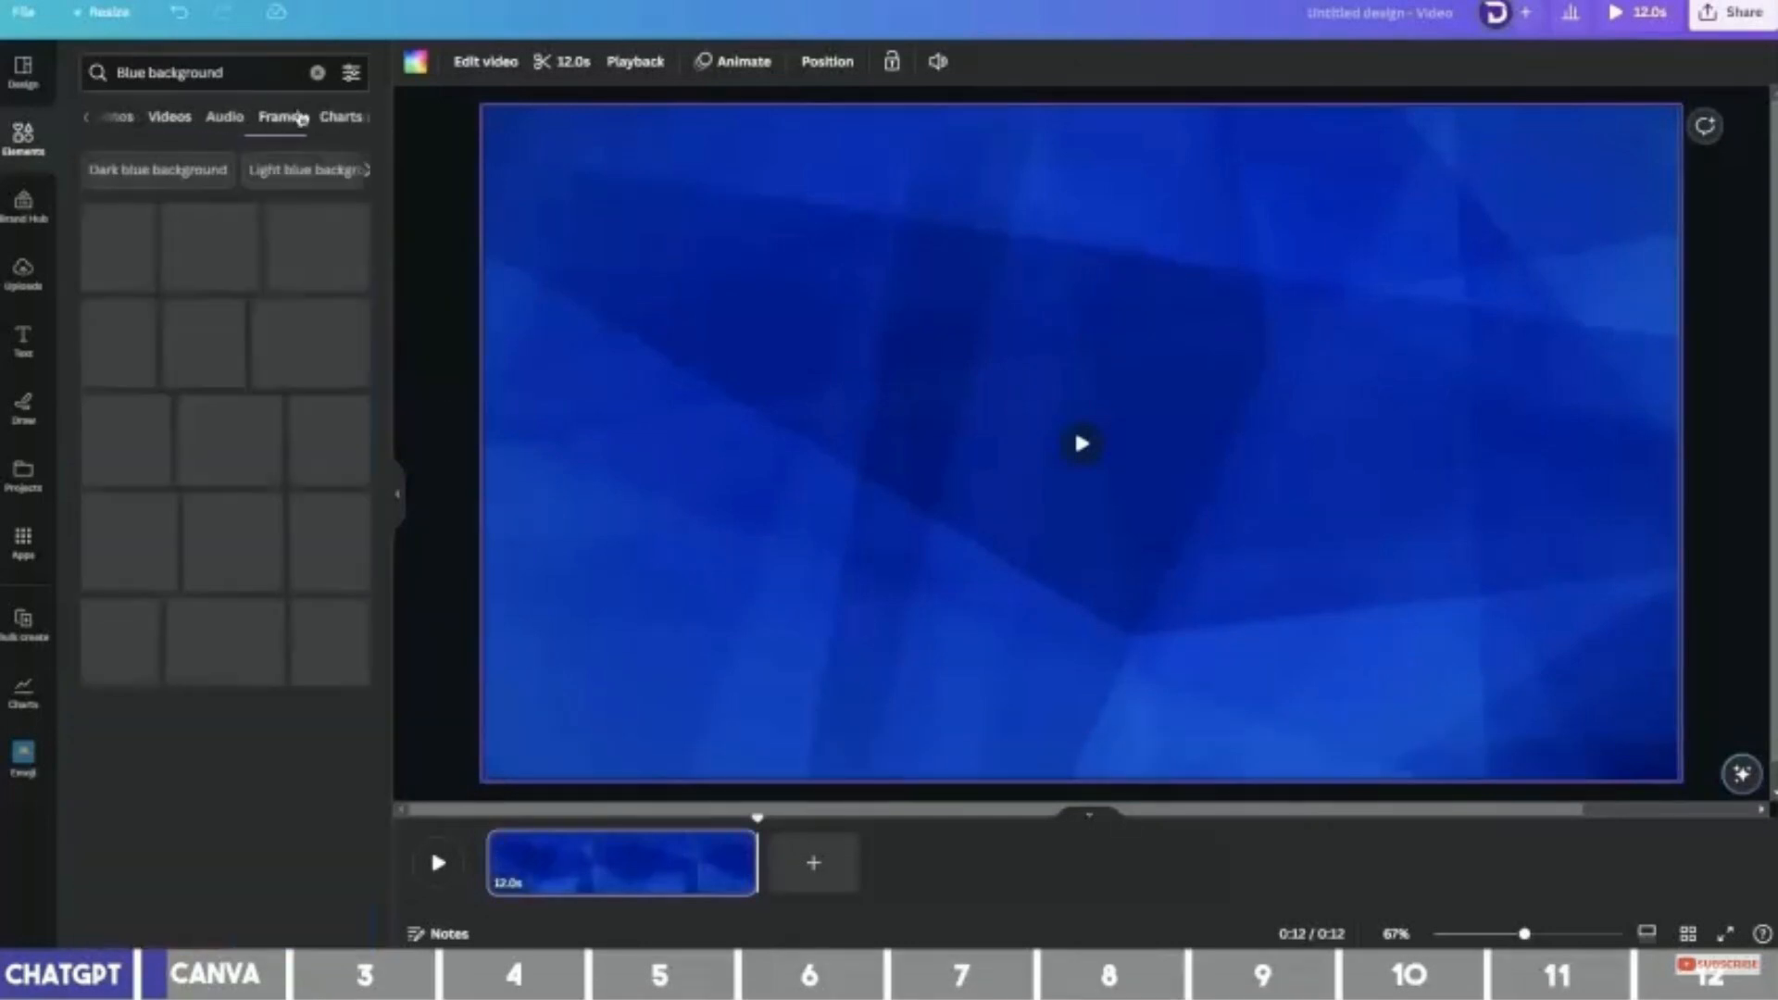
left_click_drag(224, 72, 192, 72)
type("rec")
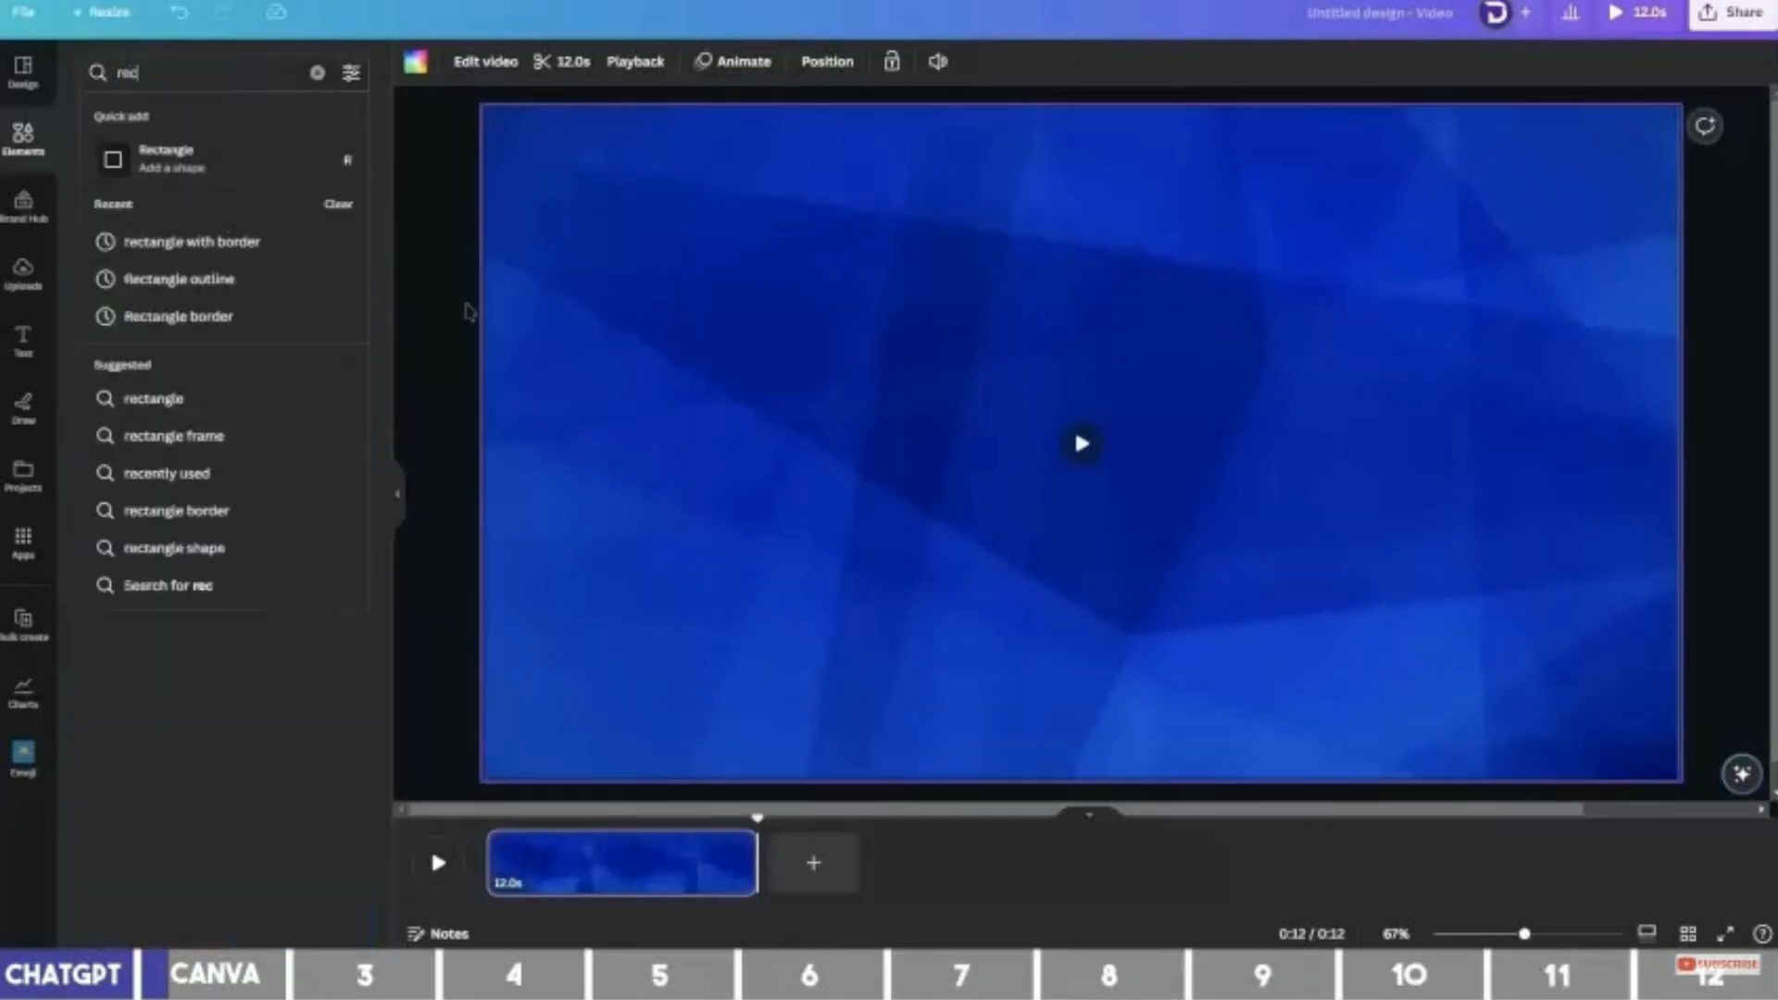
type("ta")
left_click(276, 244)
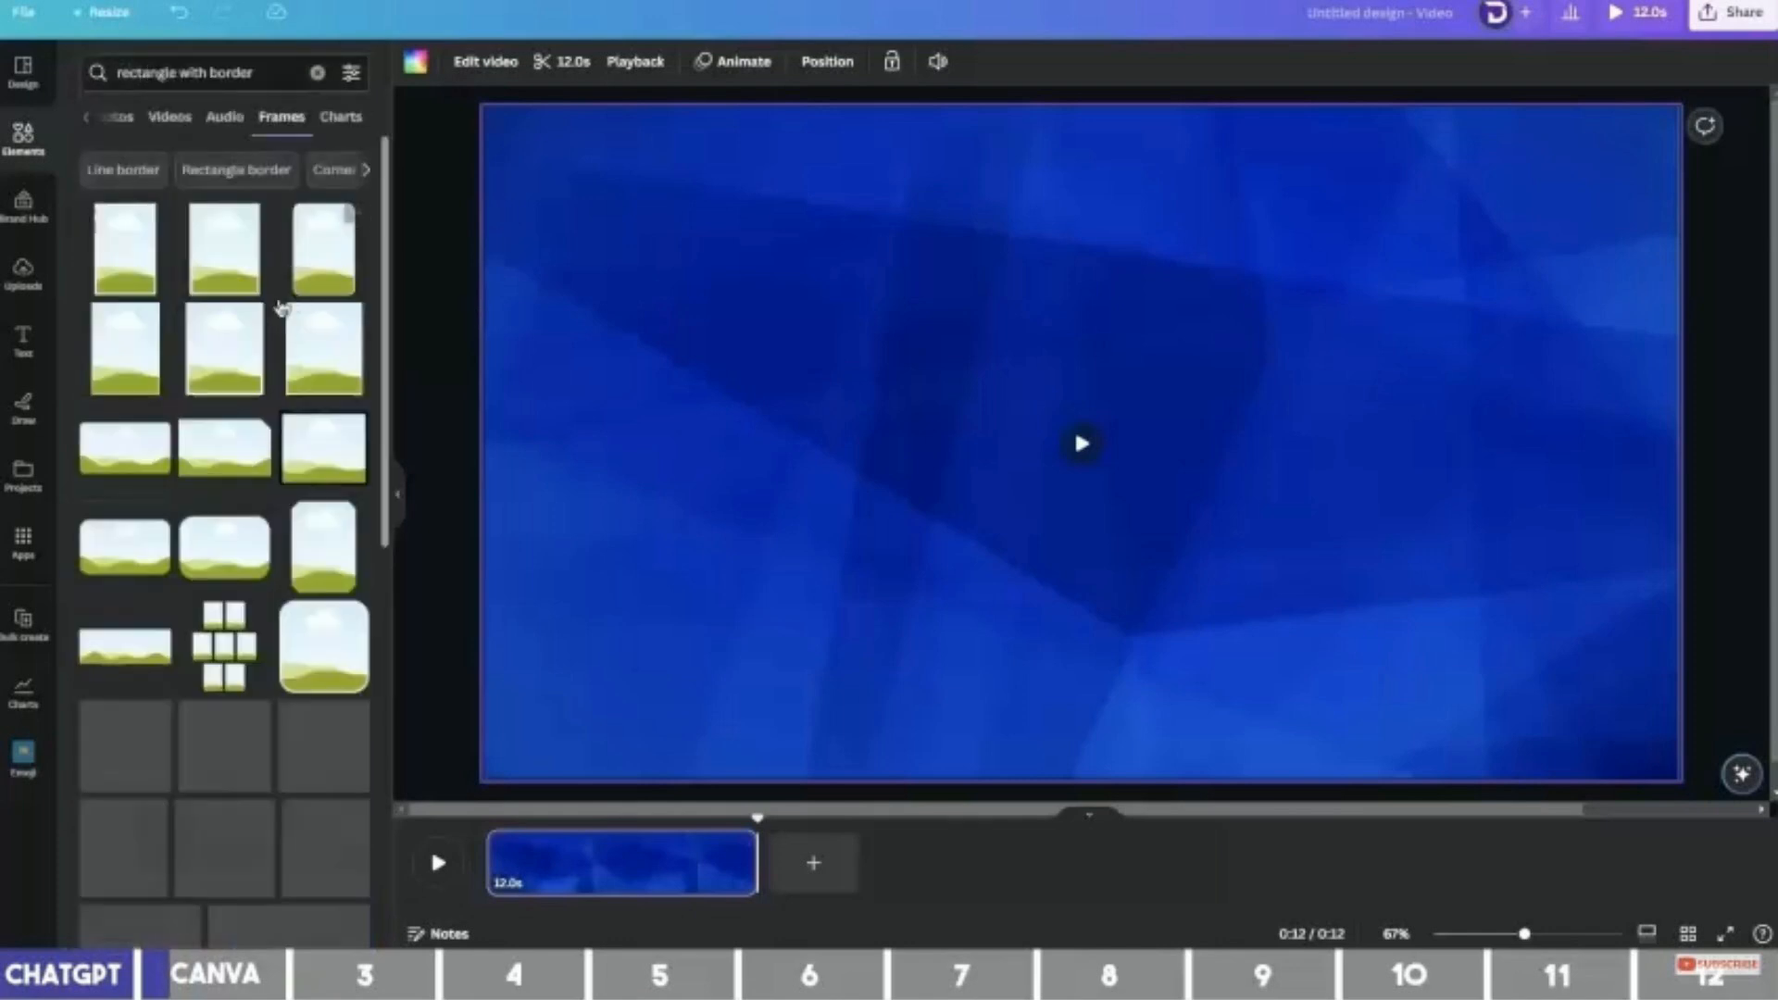
scroll(298, 472, "down", 4)
scroll(301, 483, "down", 5)
scroll(302, 488, "down", 10)
scroll(341, 491, "down", 5)
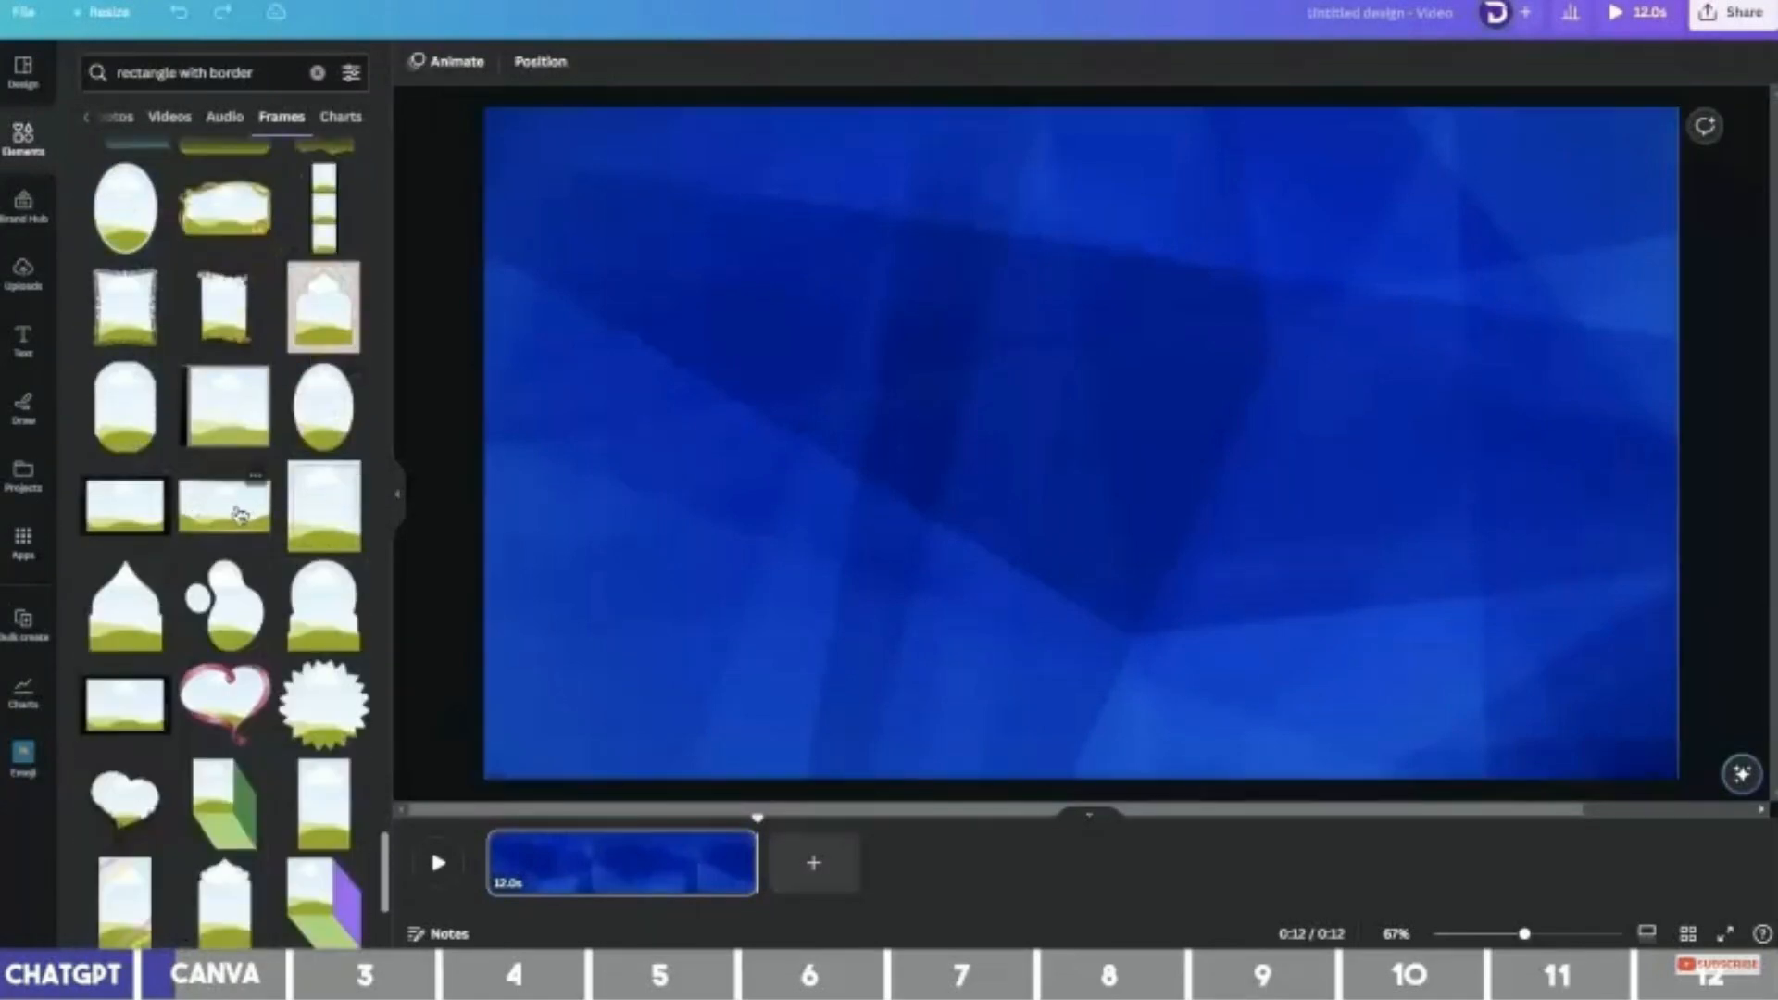
left_click(240, 514)
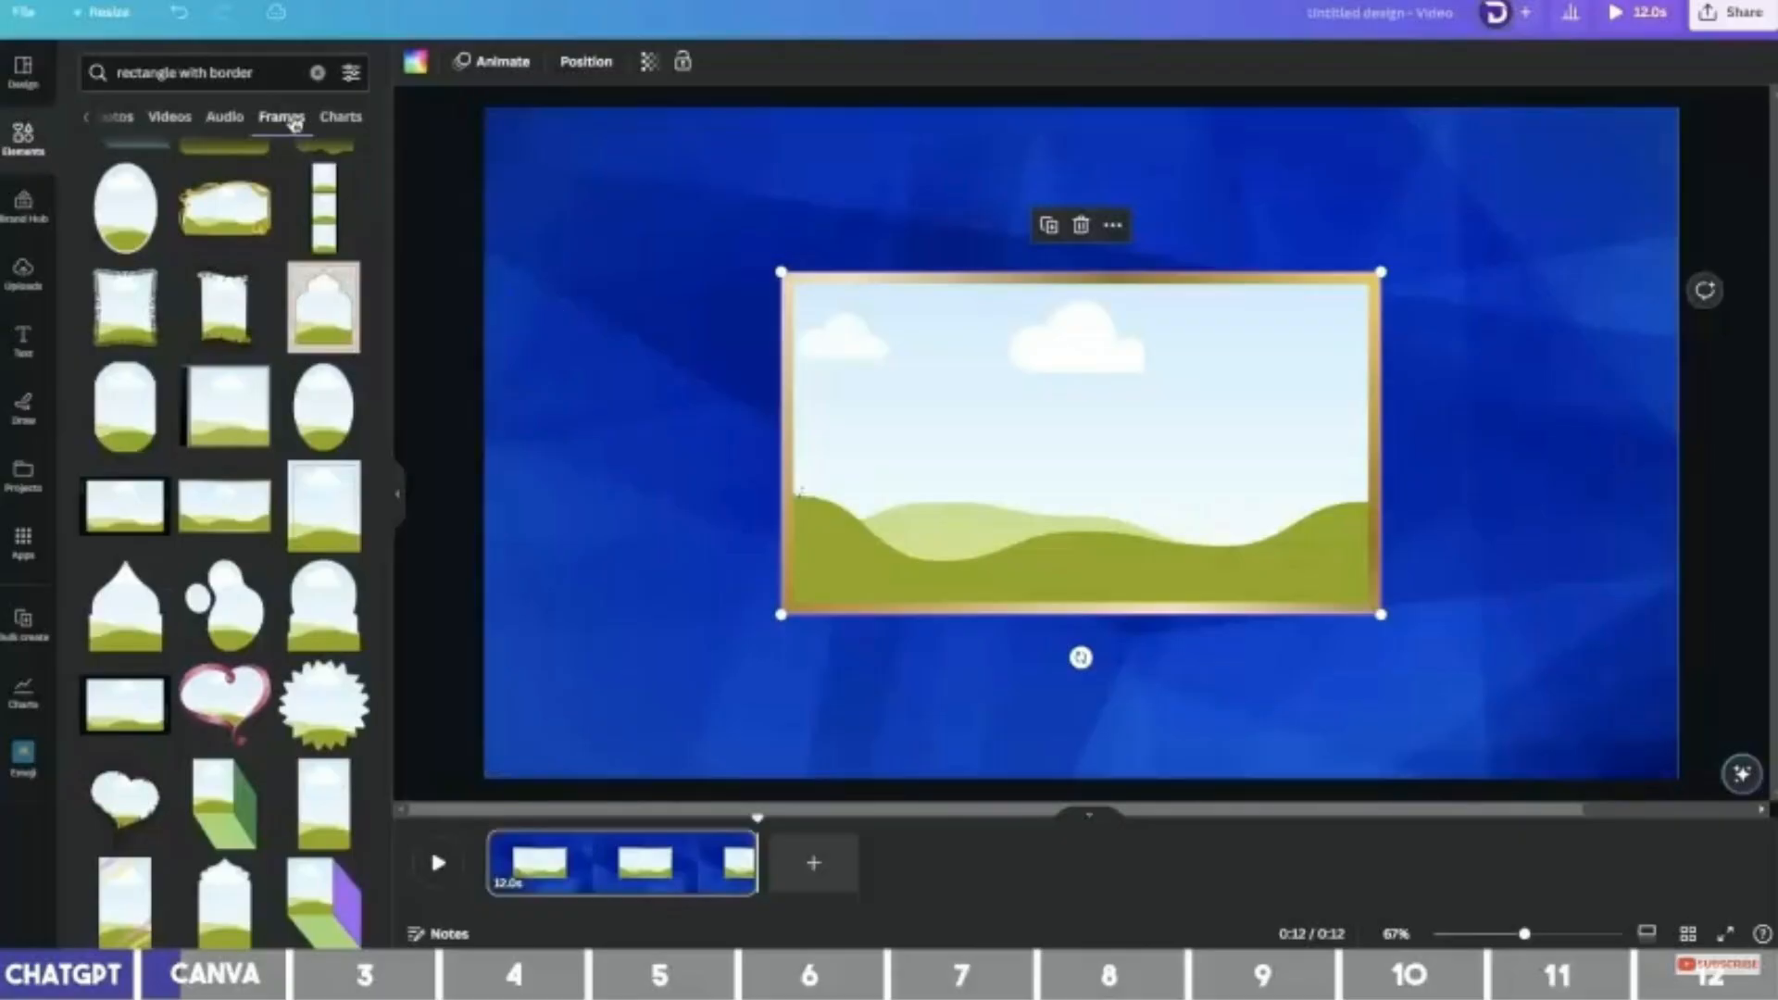
Search the elements library for 'Australia'.
left_click(203, 72)
type("Australia")
key("Return")
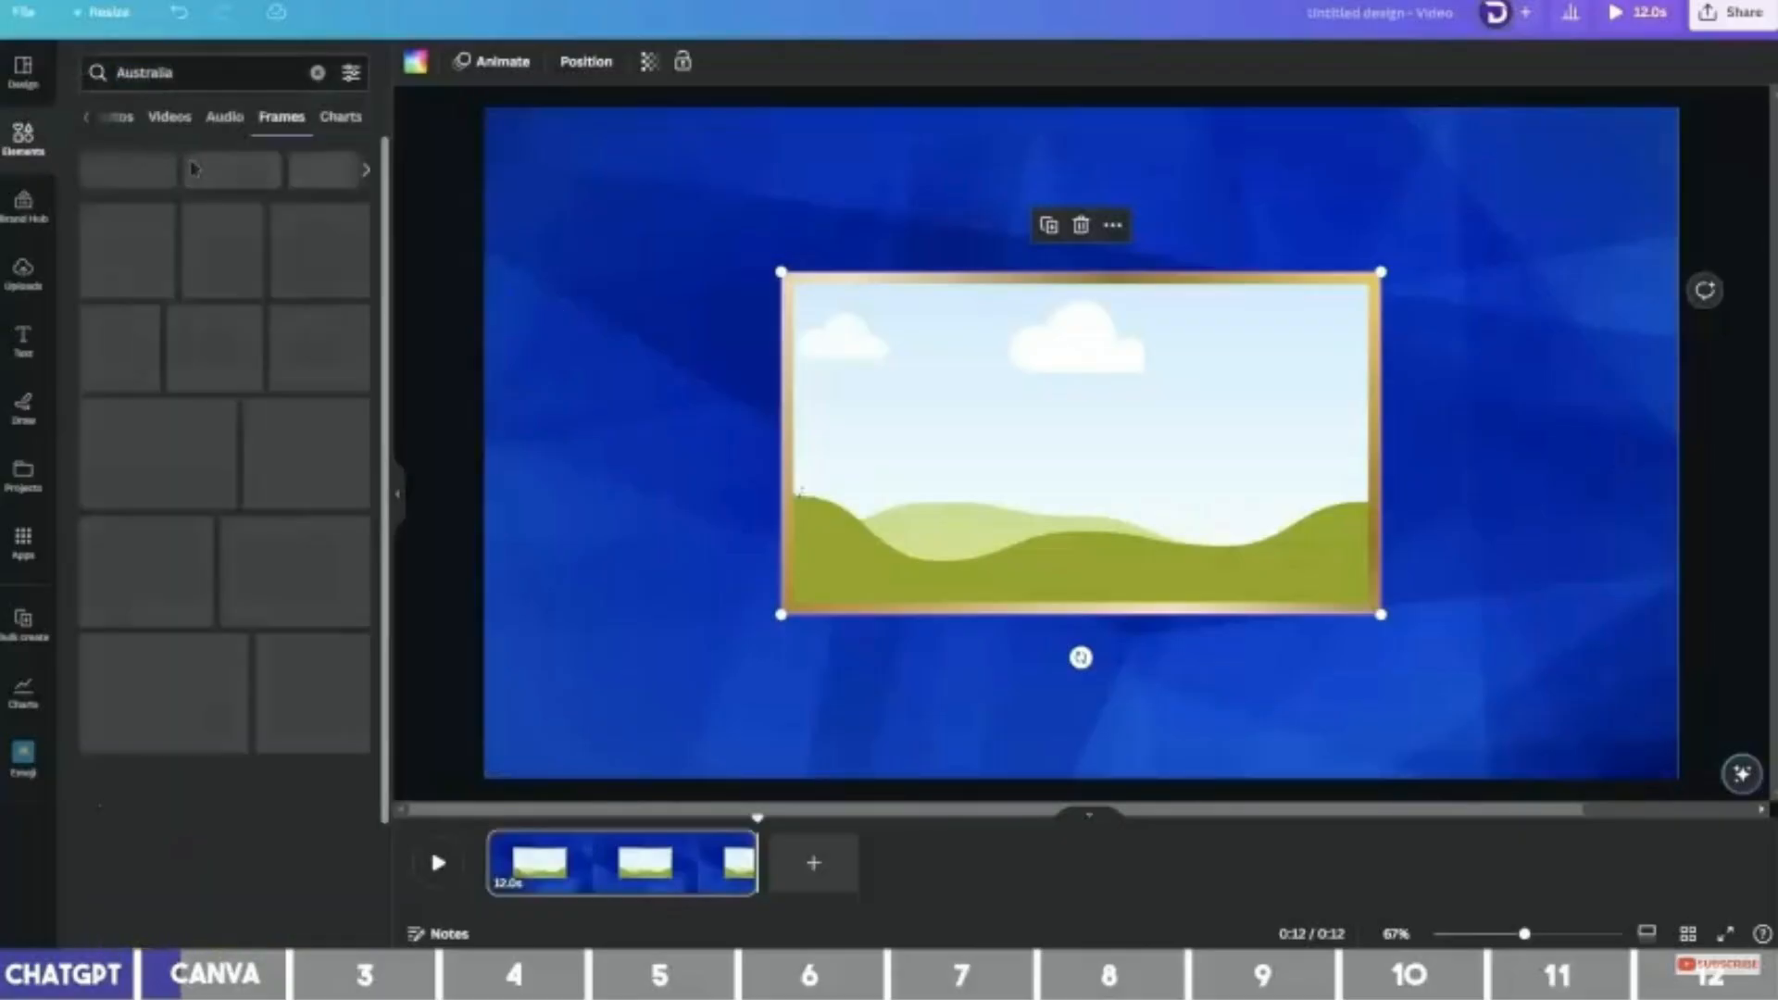
Fill the frame with an Australian flag photo, then move it right and shrink it.
left_click(124, 123)
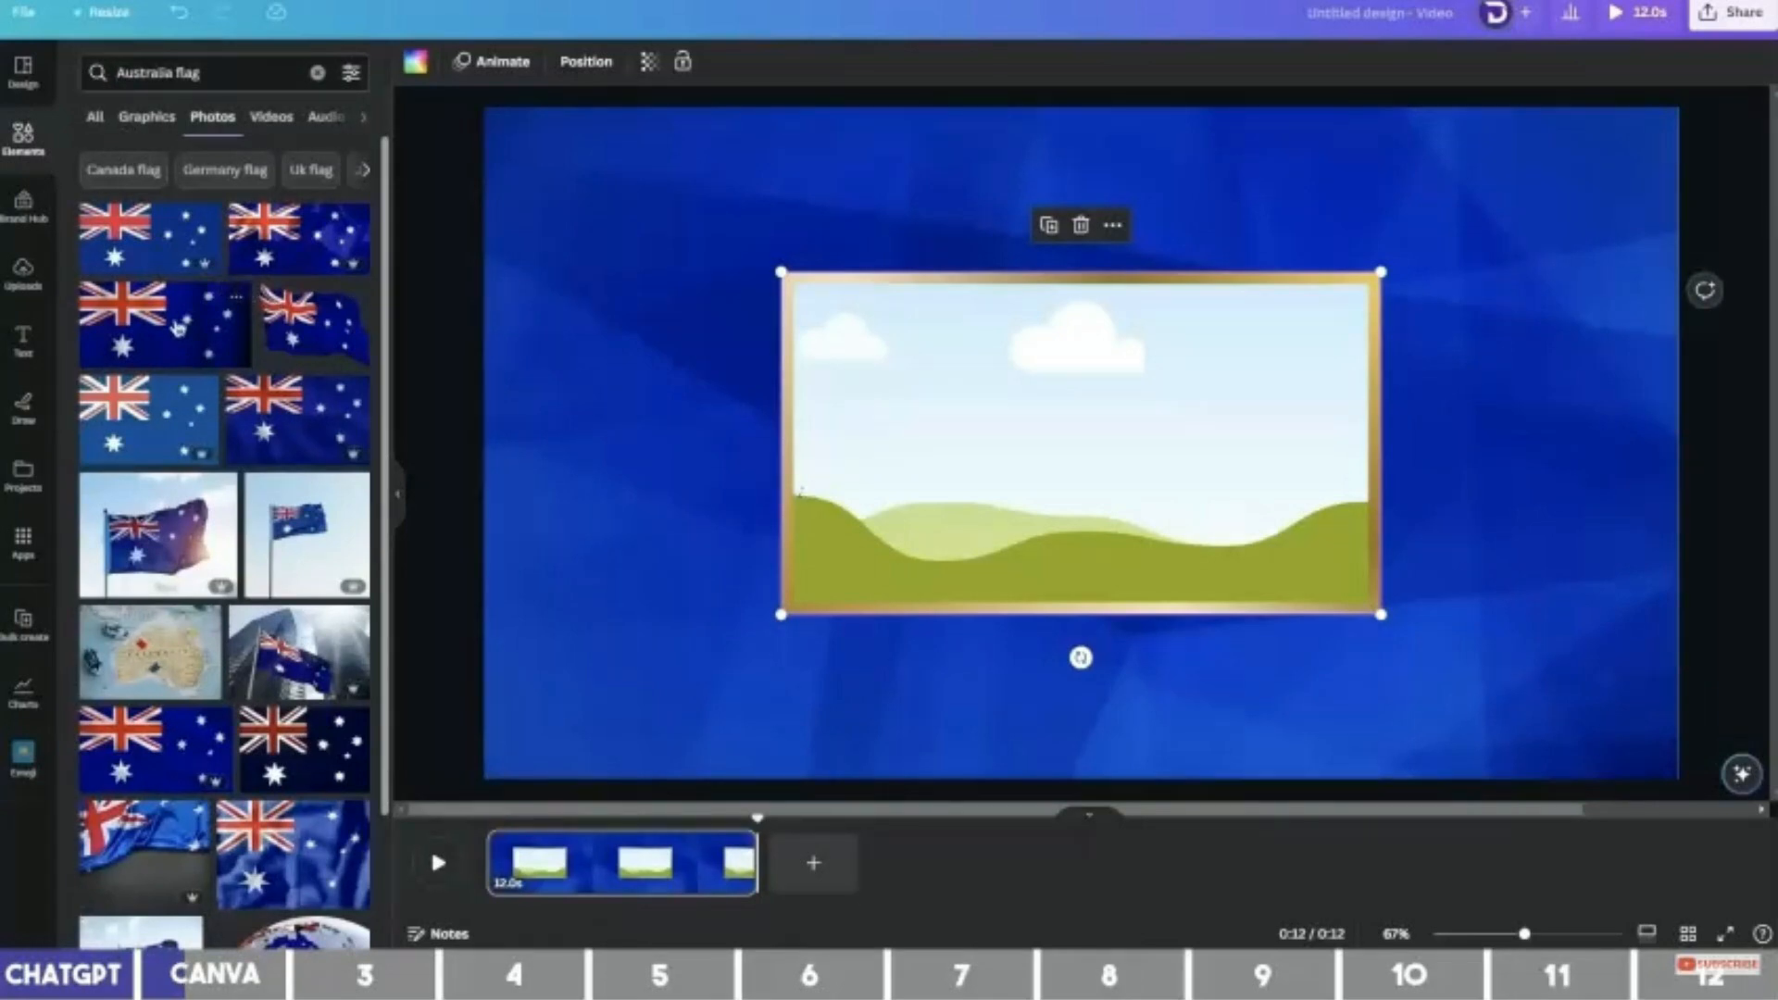
left_click_drag(156, 252, 1074, 435)
left_click_drag(964, 398, 1208, 398)
left_click_drag(1024, 614, 1177, 551)
left_click(1031, 488)
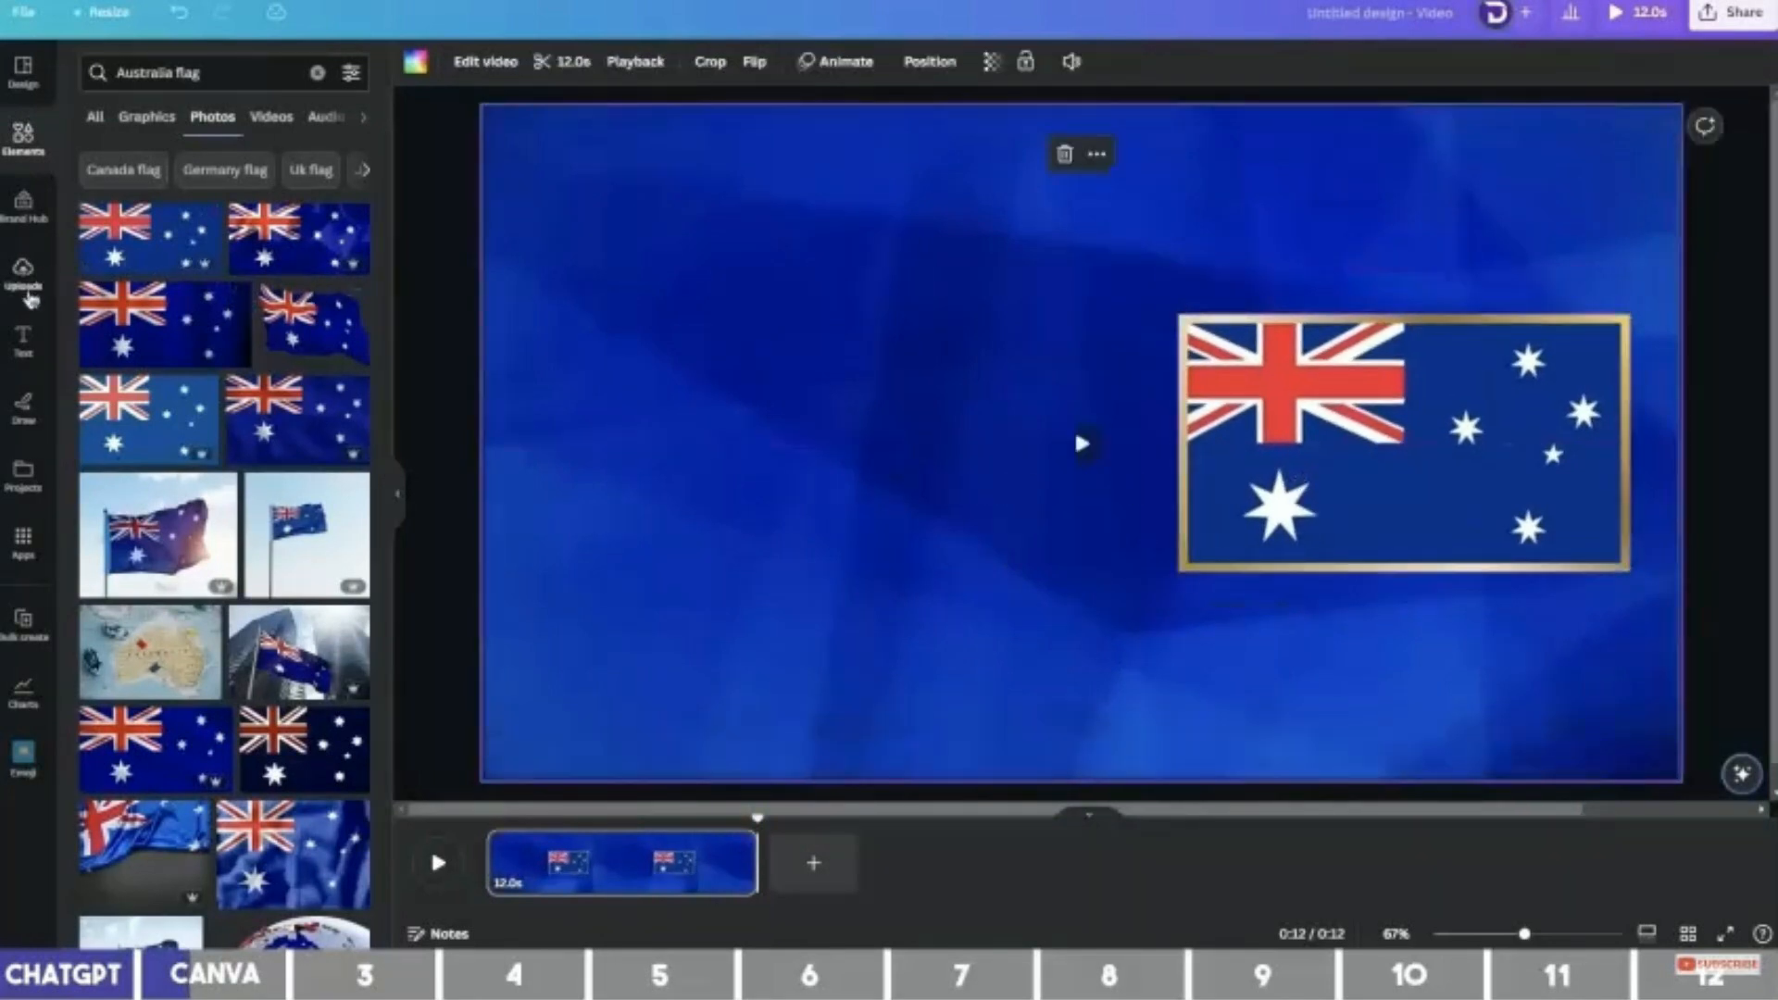
Add a heading in Intro Pro Bold size 80, on one line at the slide's top.
left_click(24, 343)
left_click(201, 214)
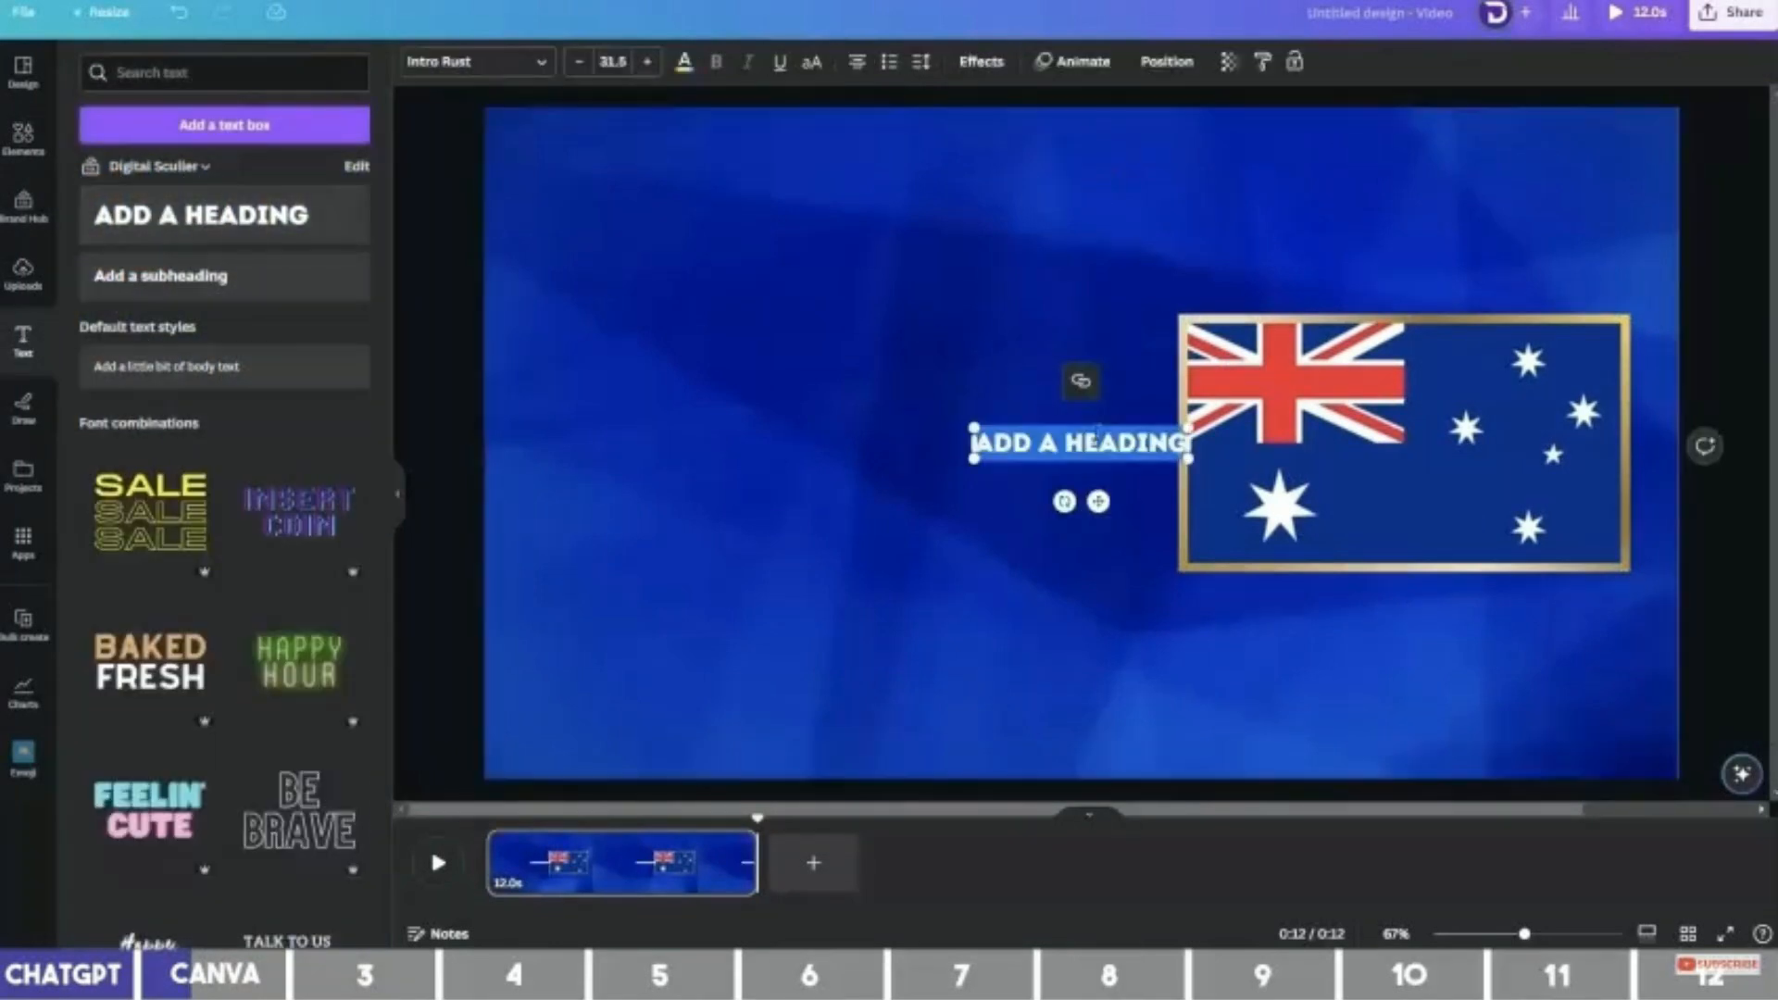
left_click(474, 61)
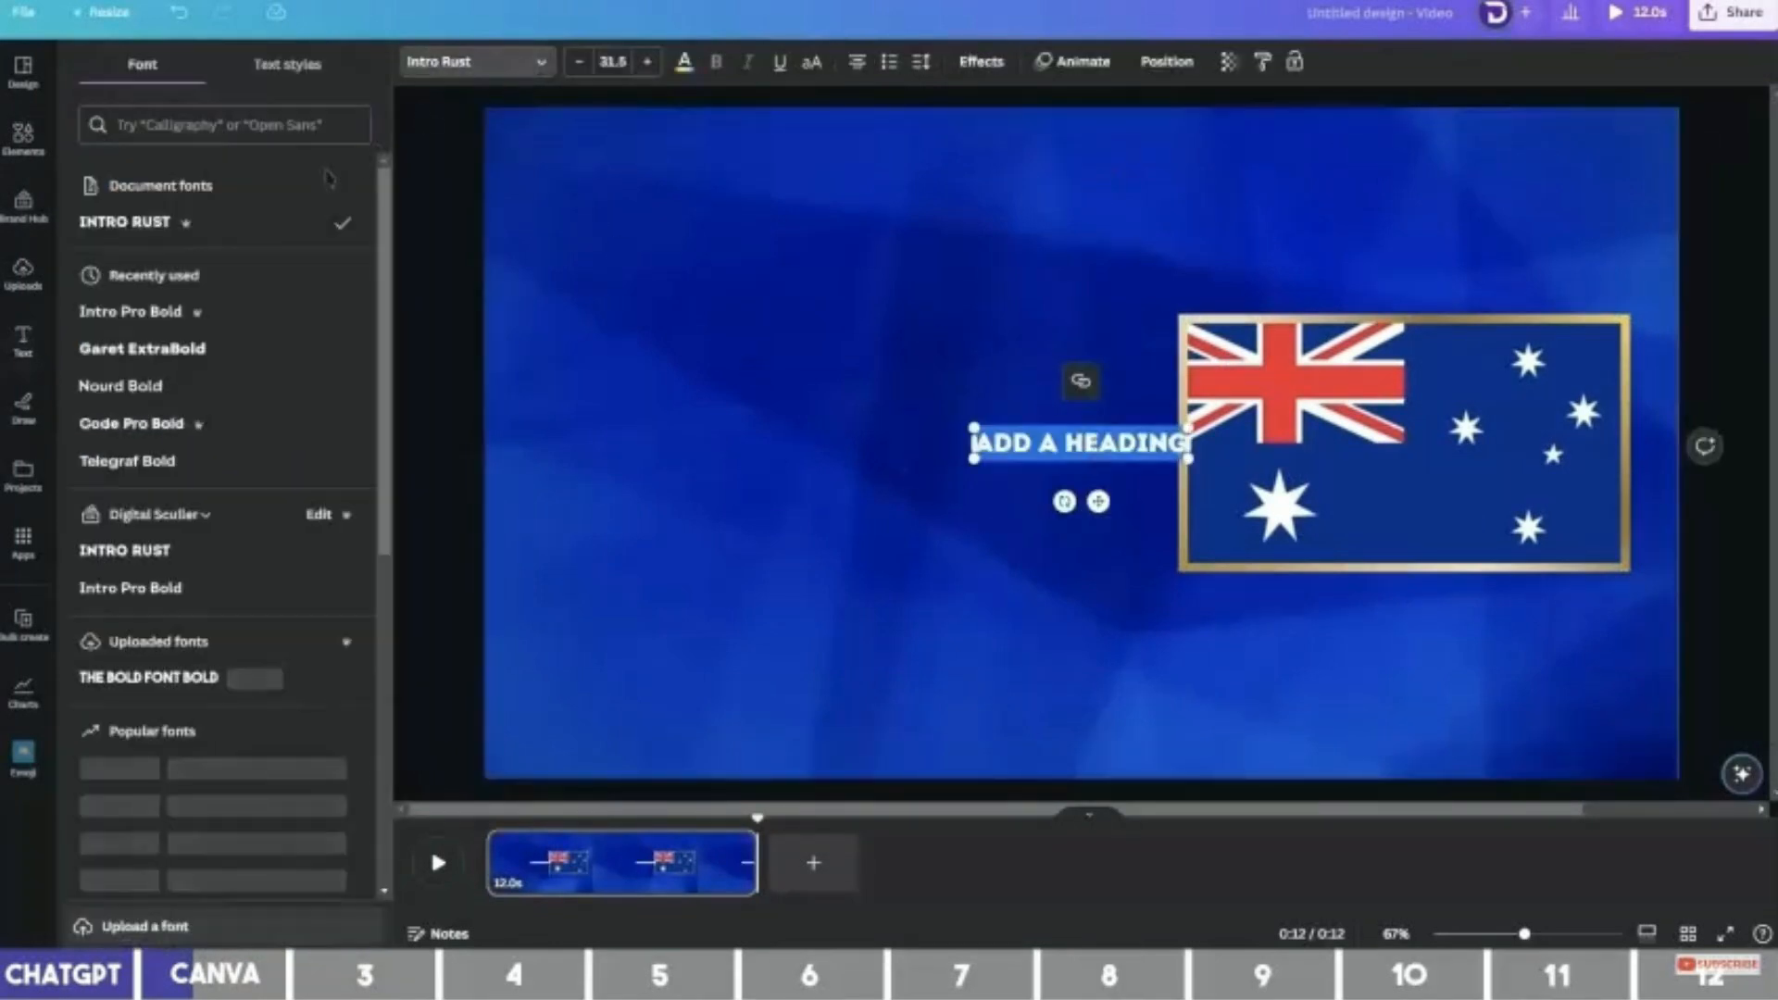
left_click(222, 317)
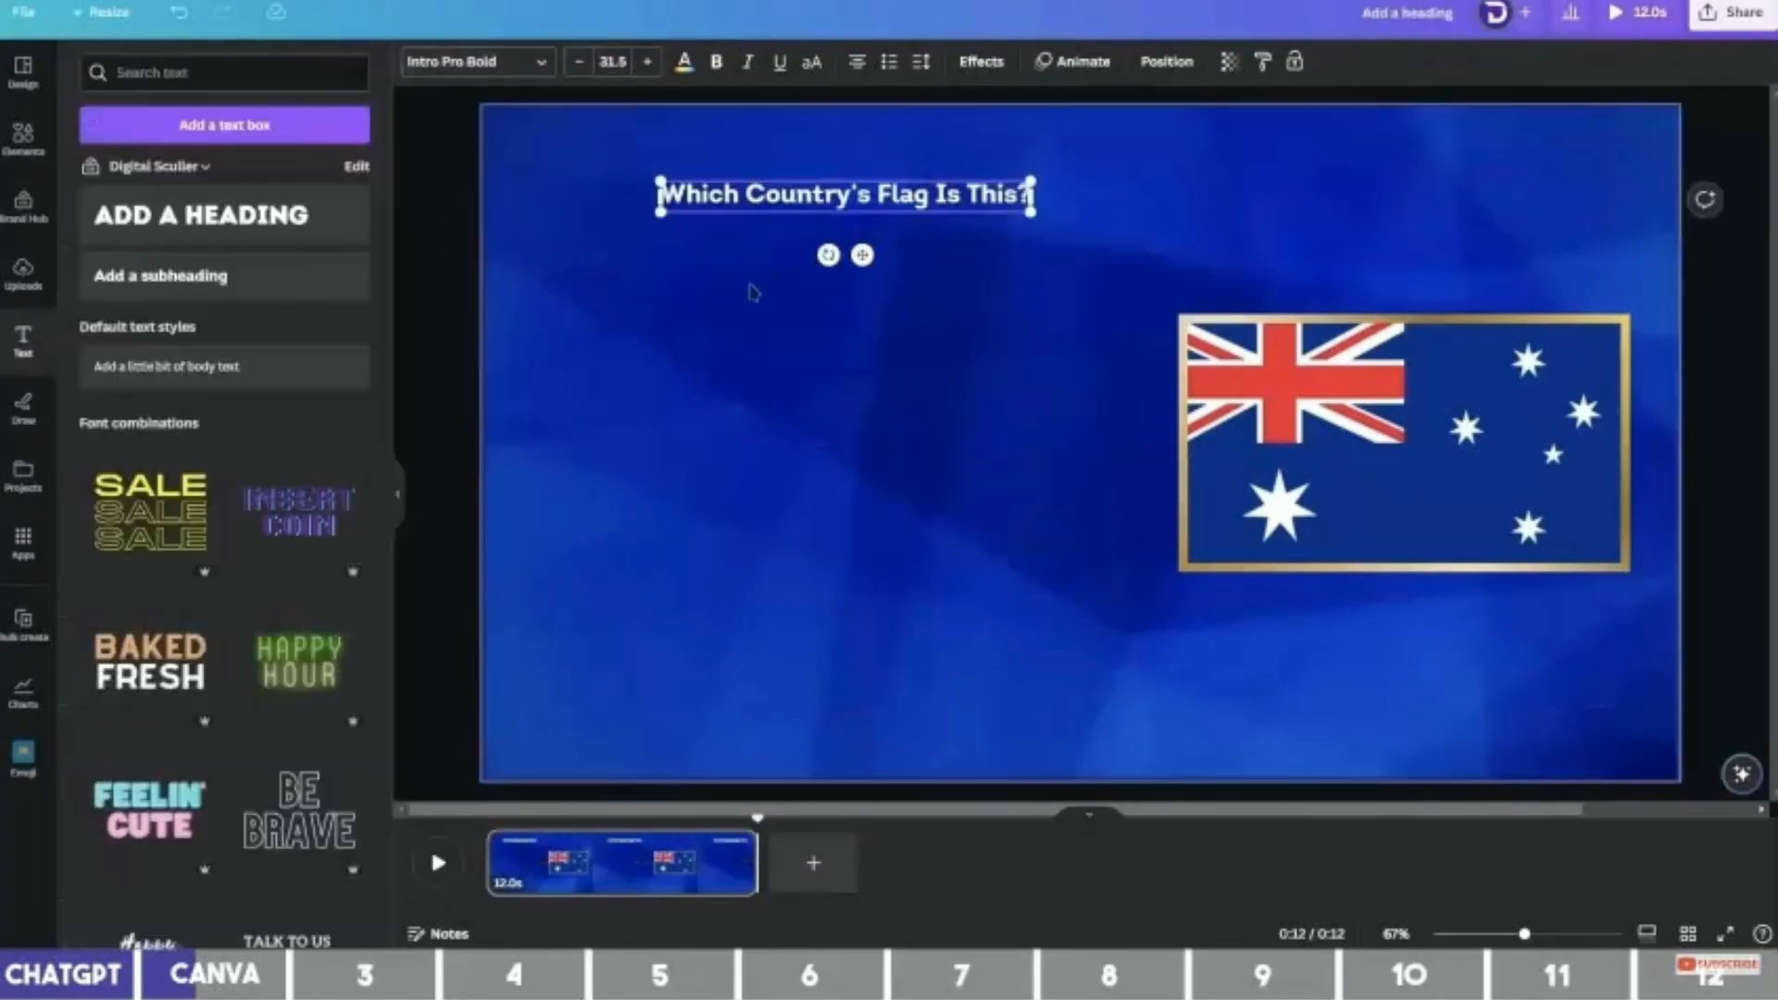
left_click(612, 61)
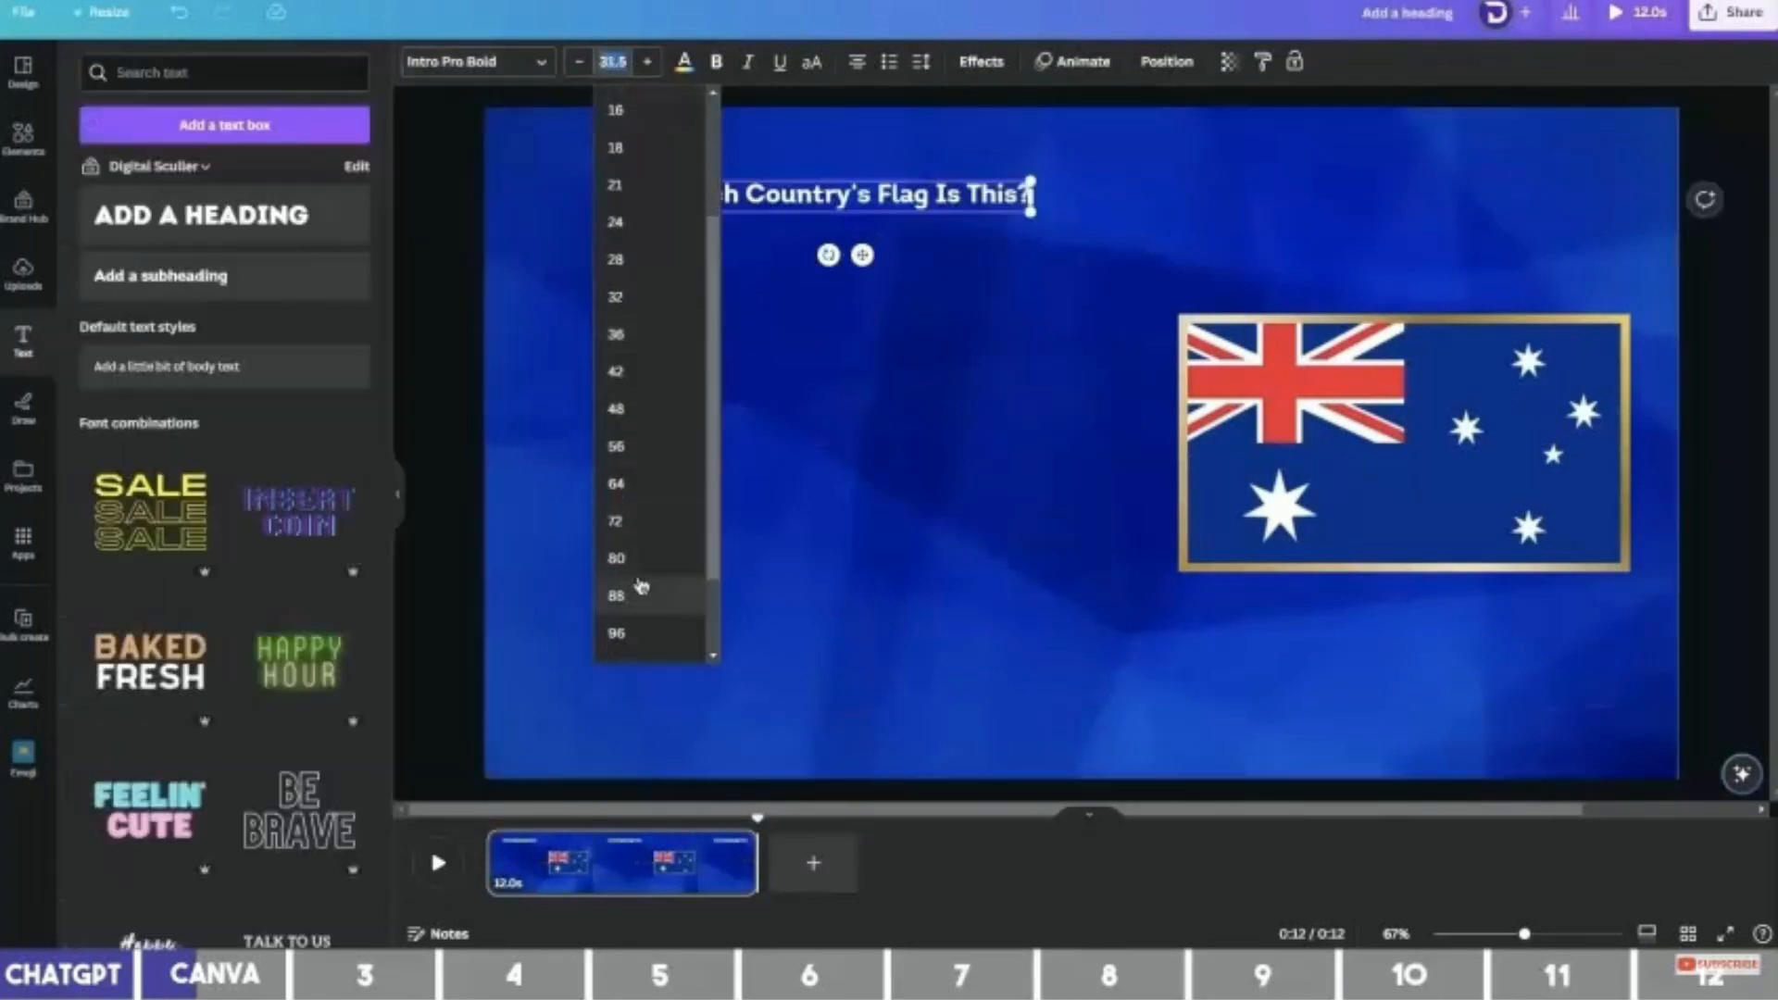
left_click(631, 561)
left_click_drag(1206, 264, 1478, 263)
left_click_drag(1031, 239, 1163, 213)
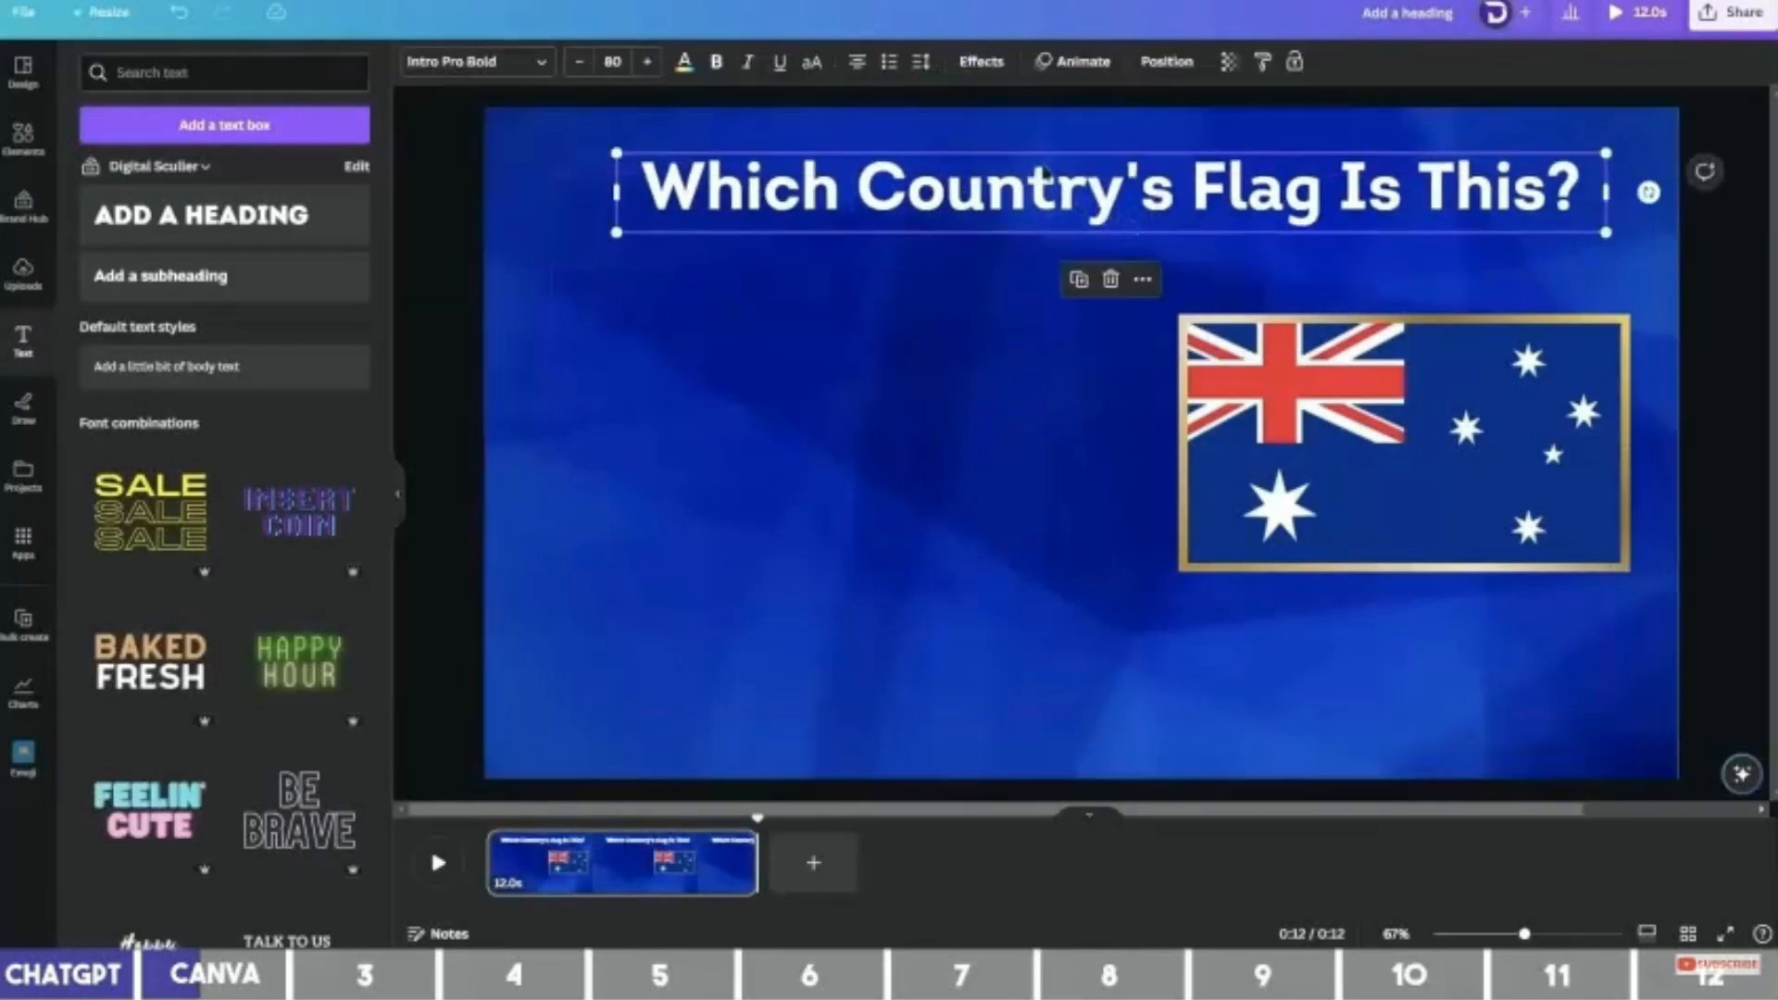
Give the heading a black shadow and underline it.
left_click(987, 78)
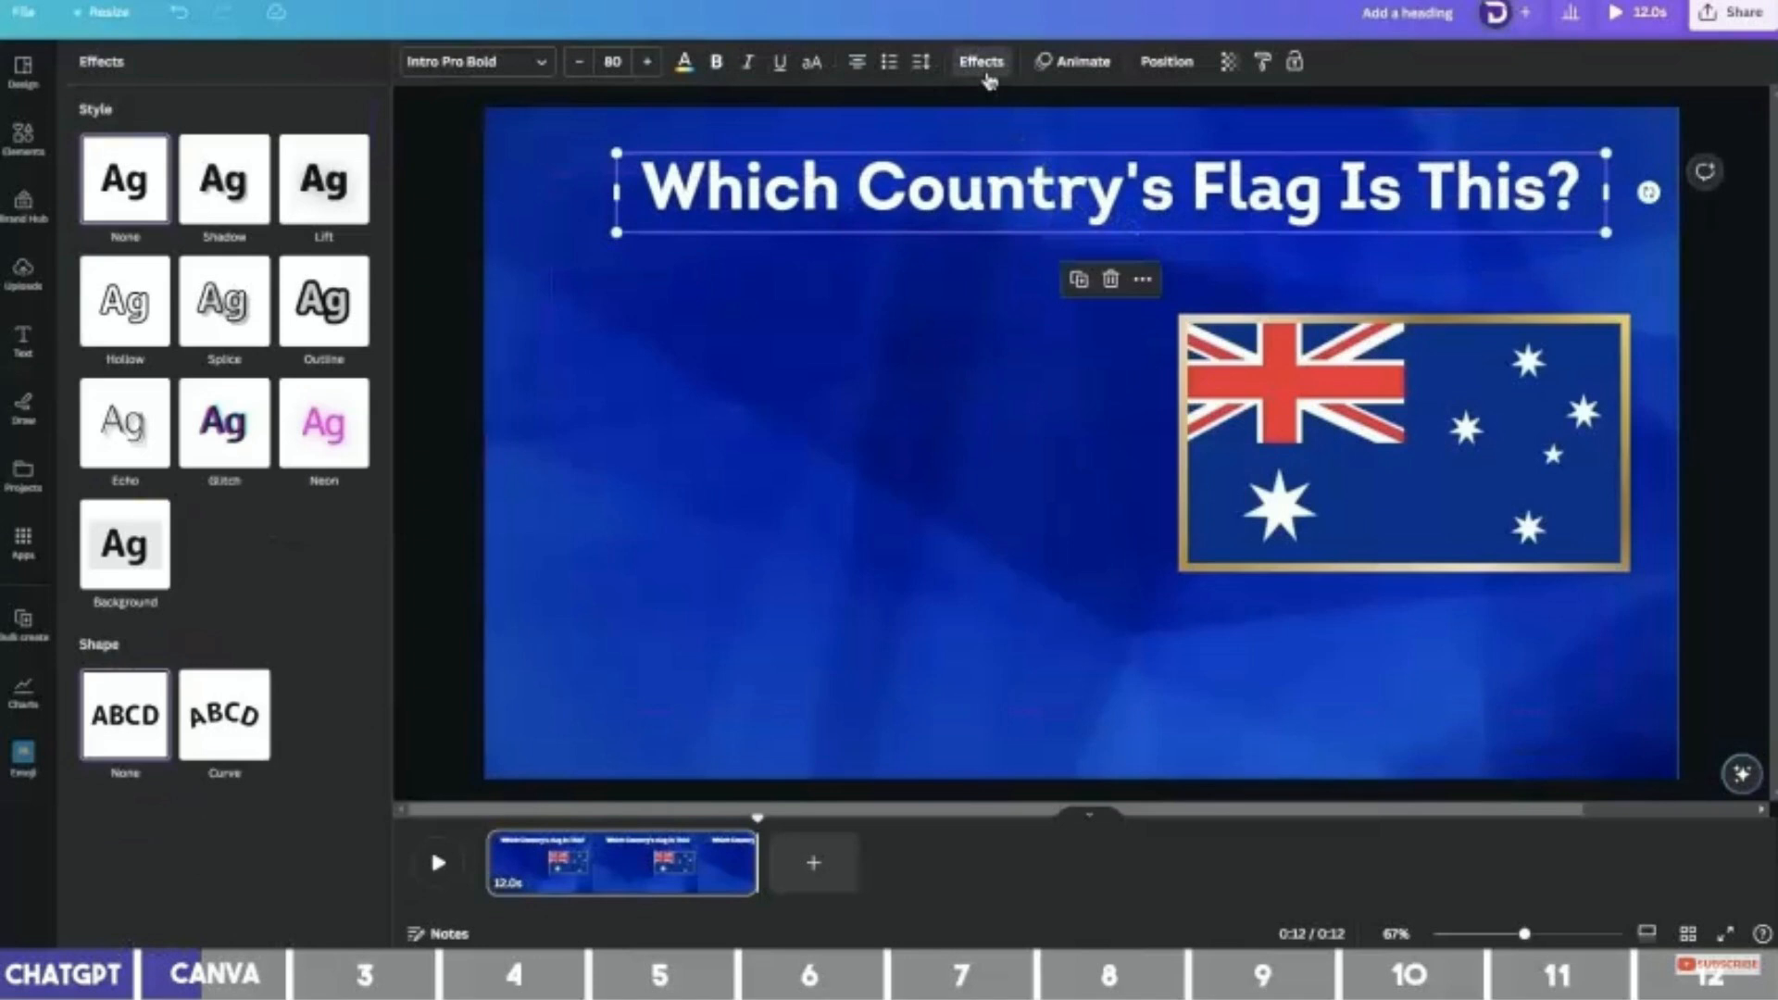
left_click(232, 191)
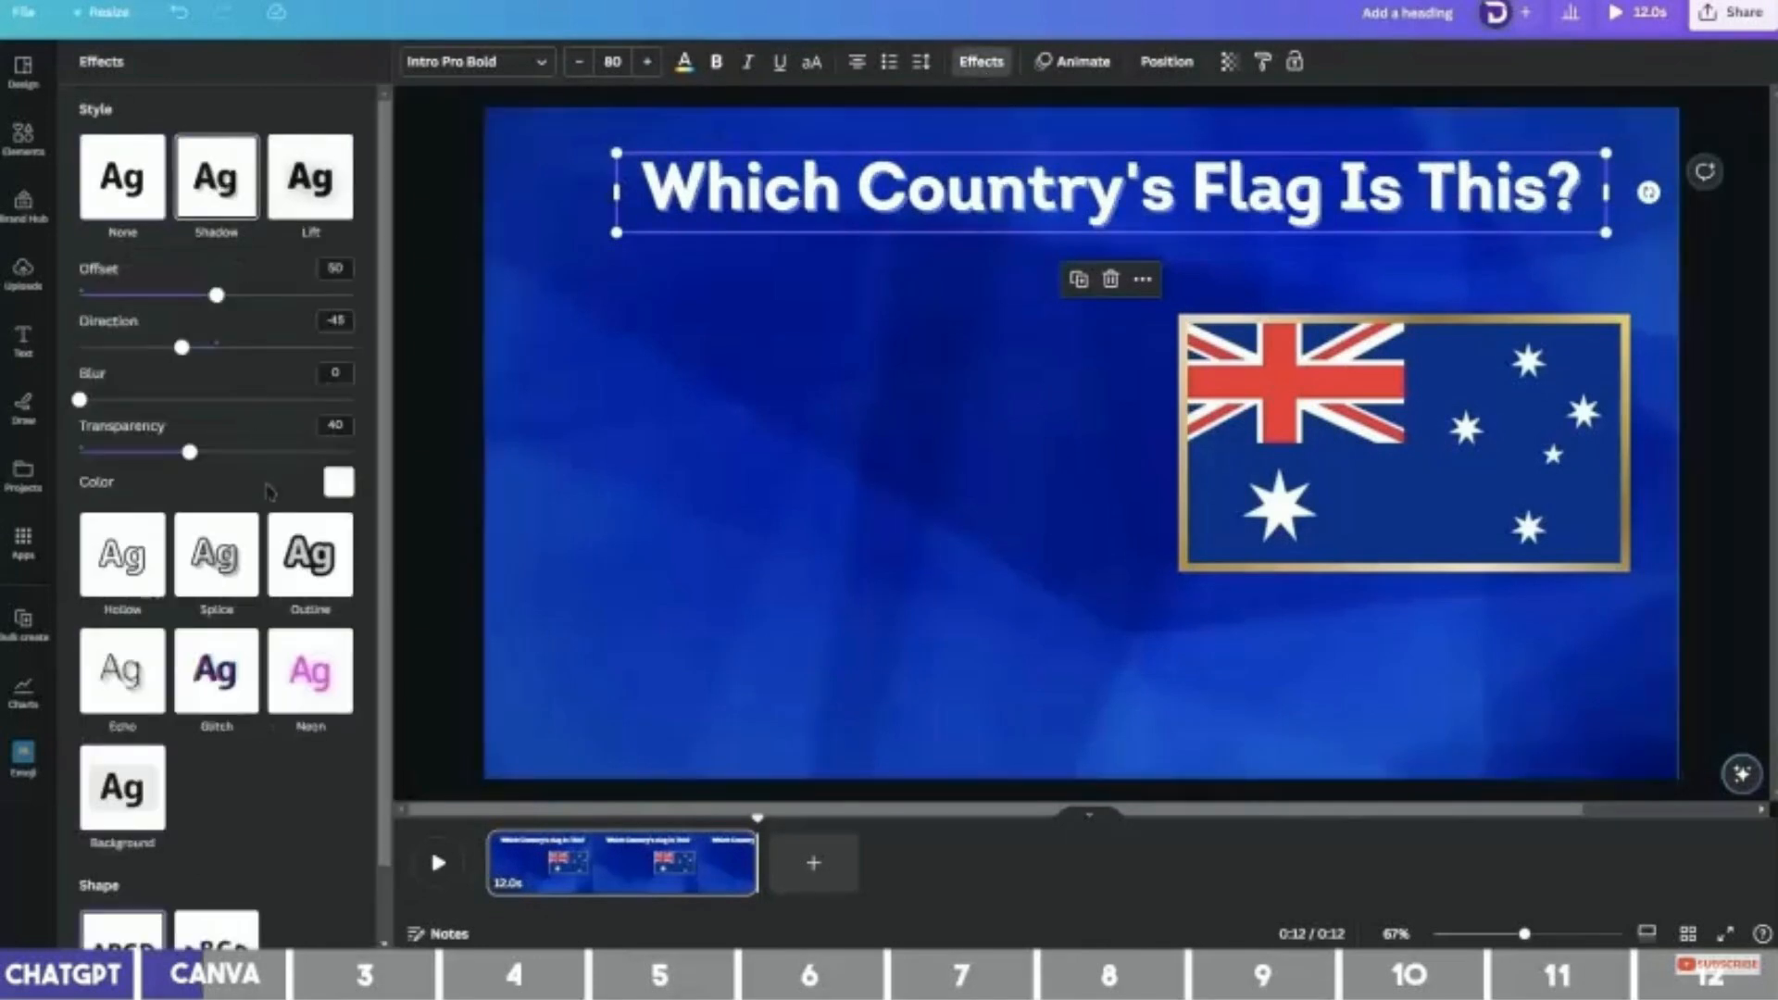
left_click(338, 483)
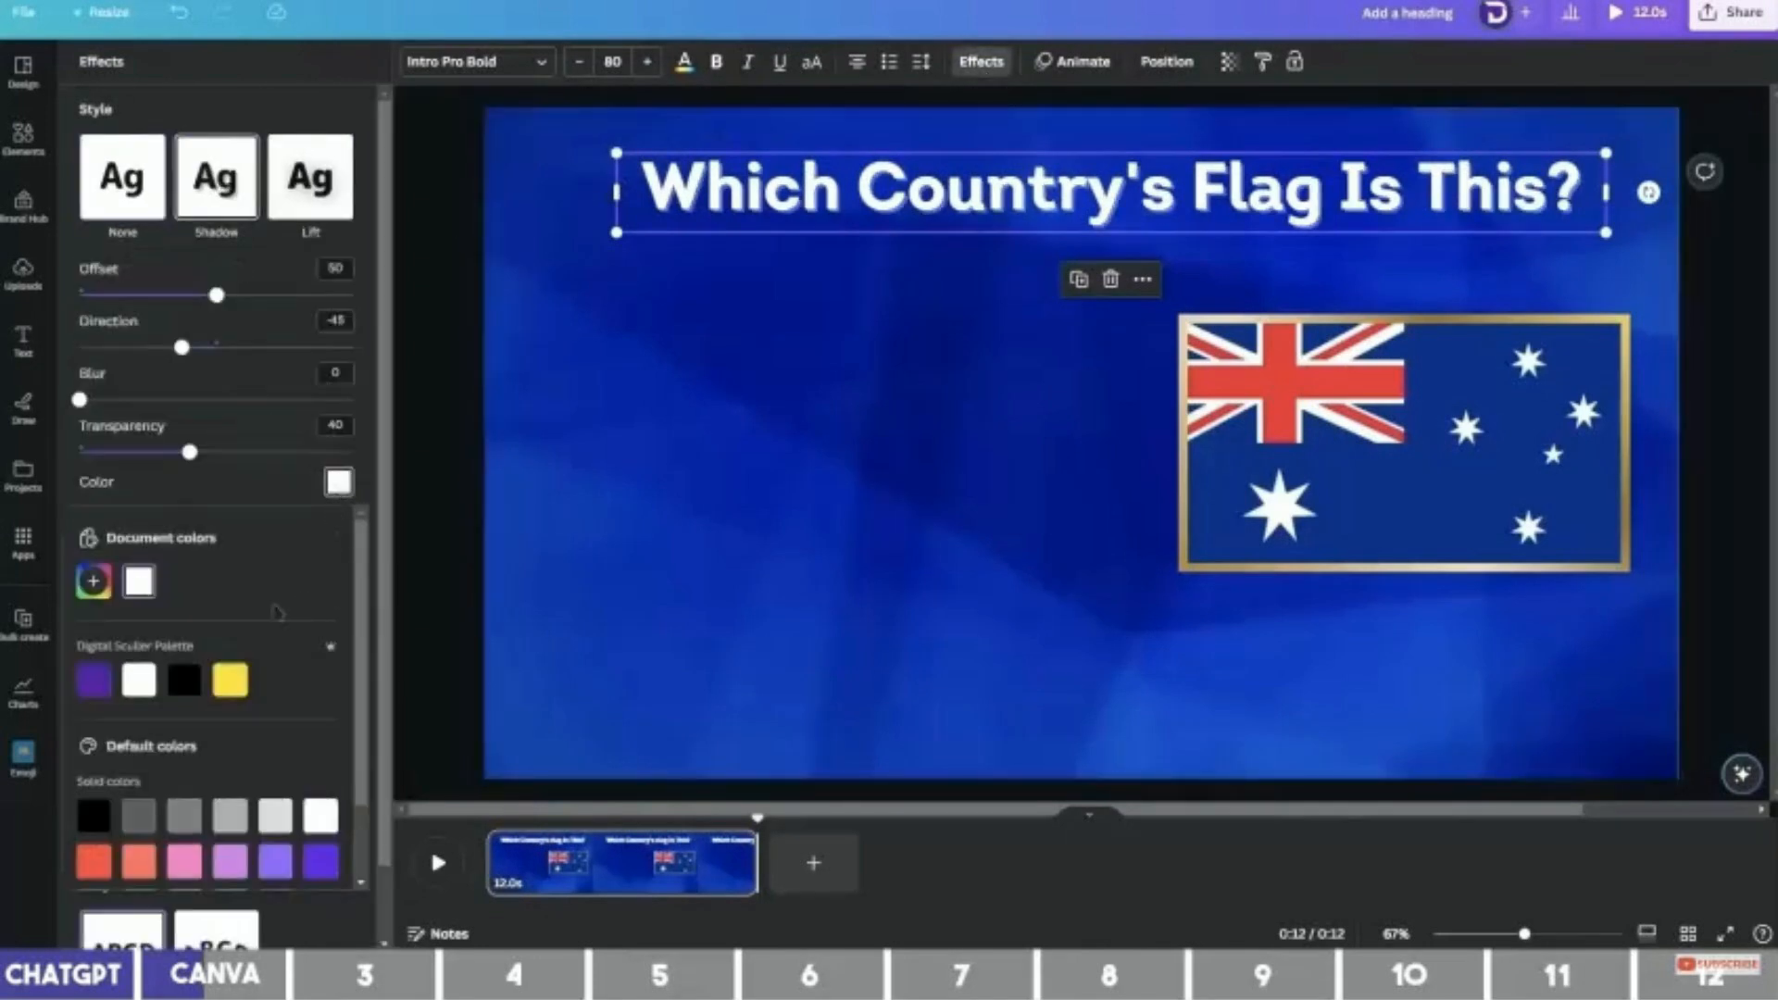
left_click(184, 682)
left_click(204, 465)
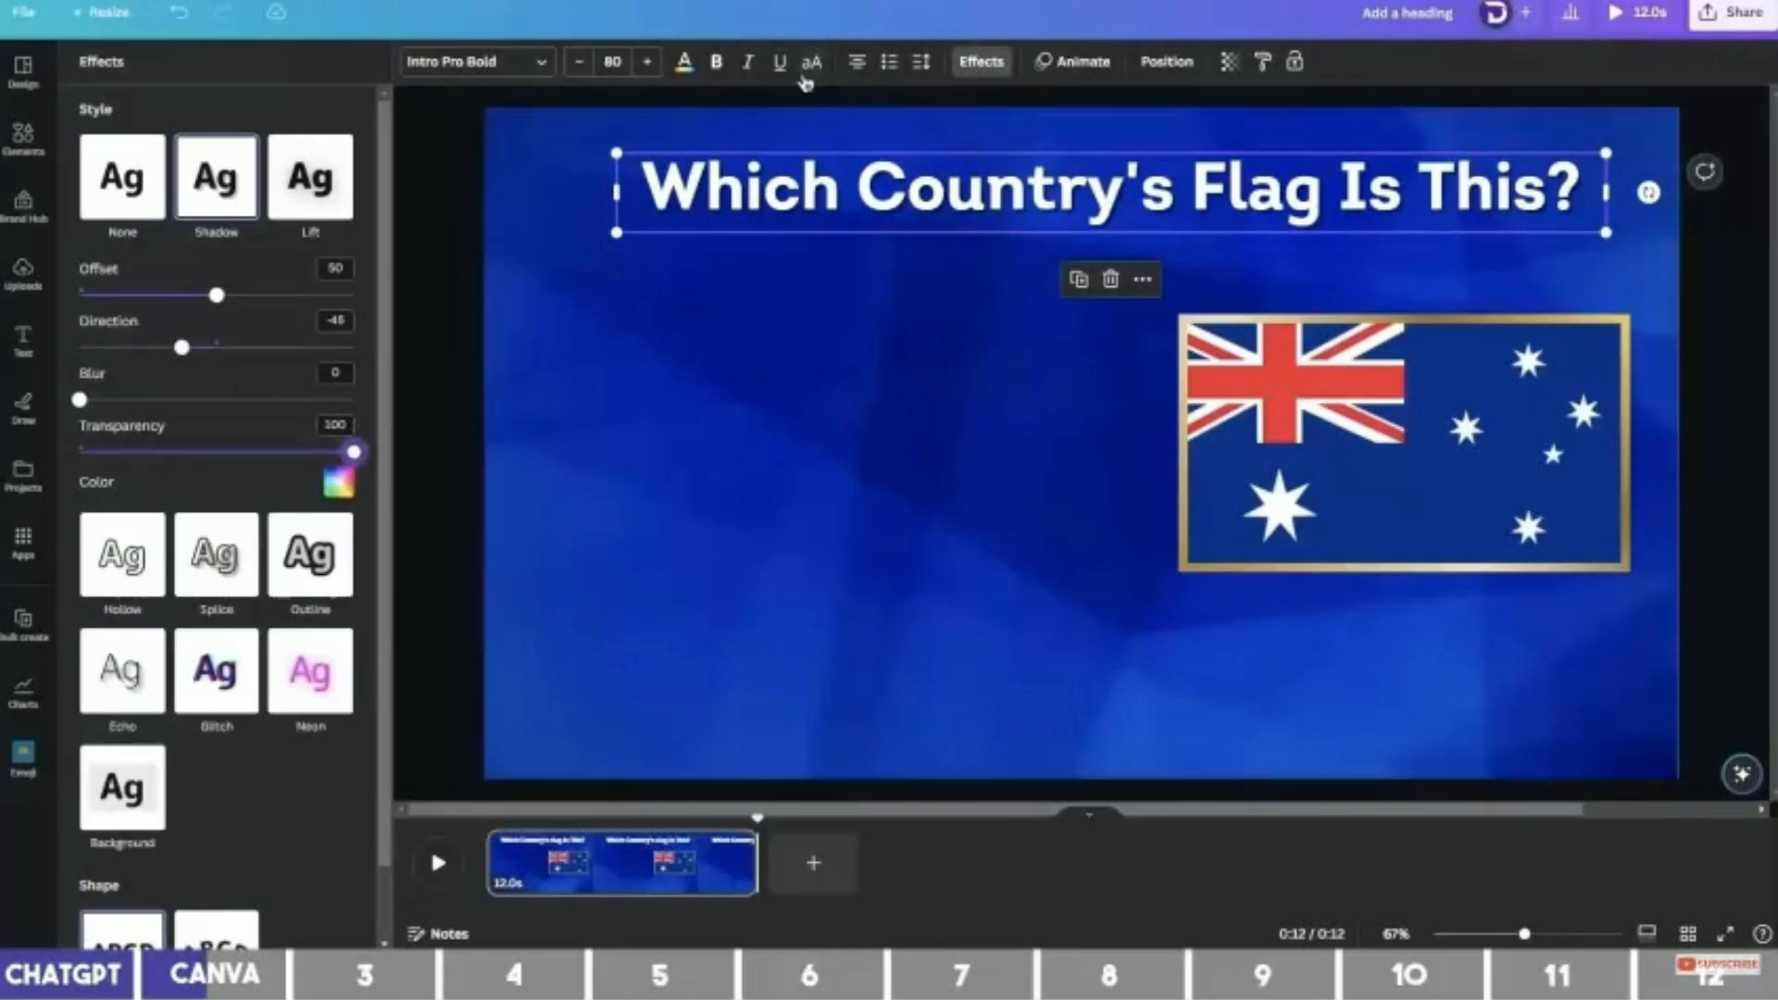
left_click(780, 63)
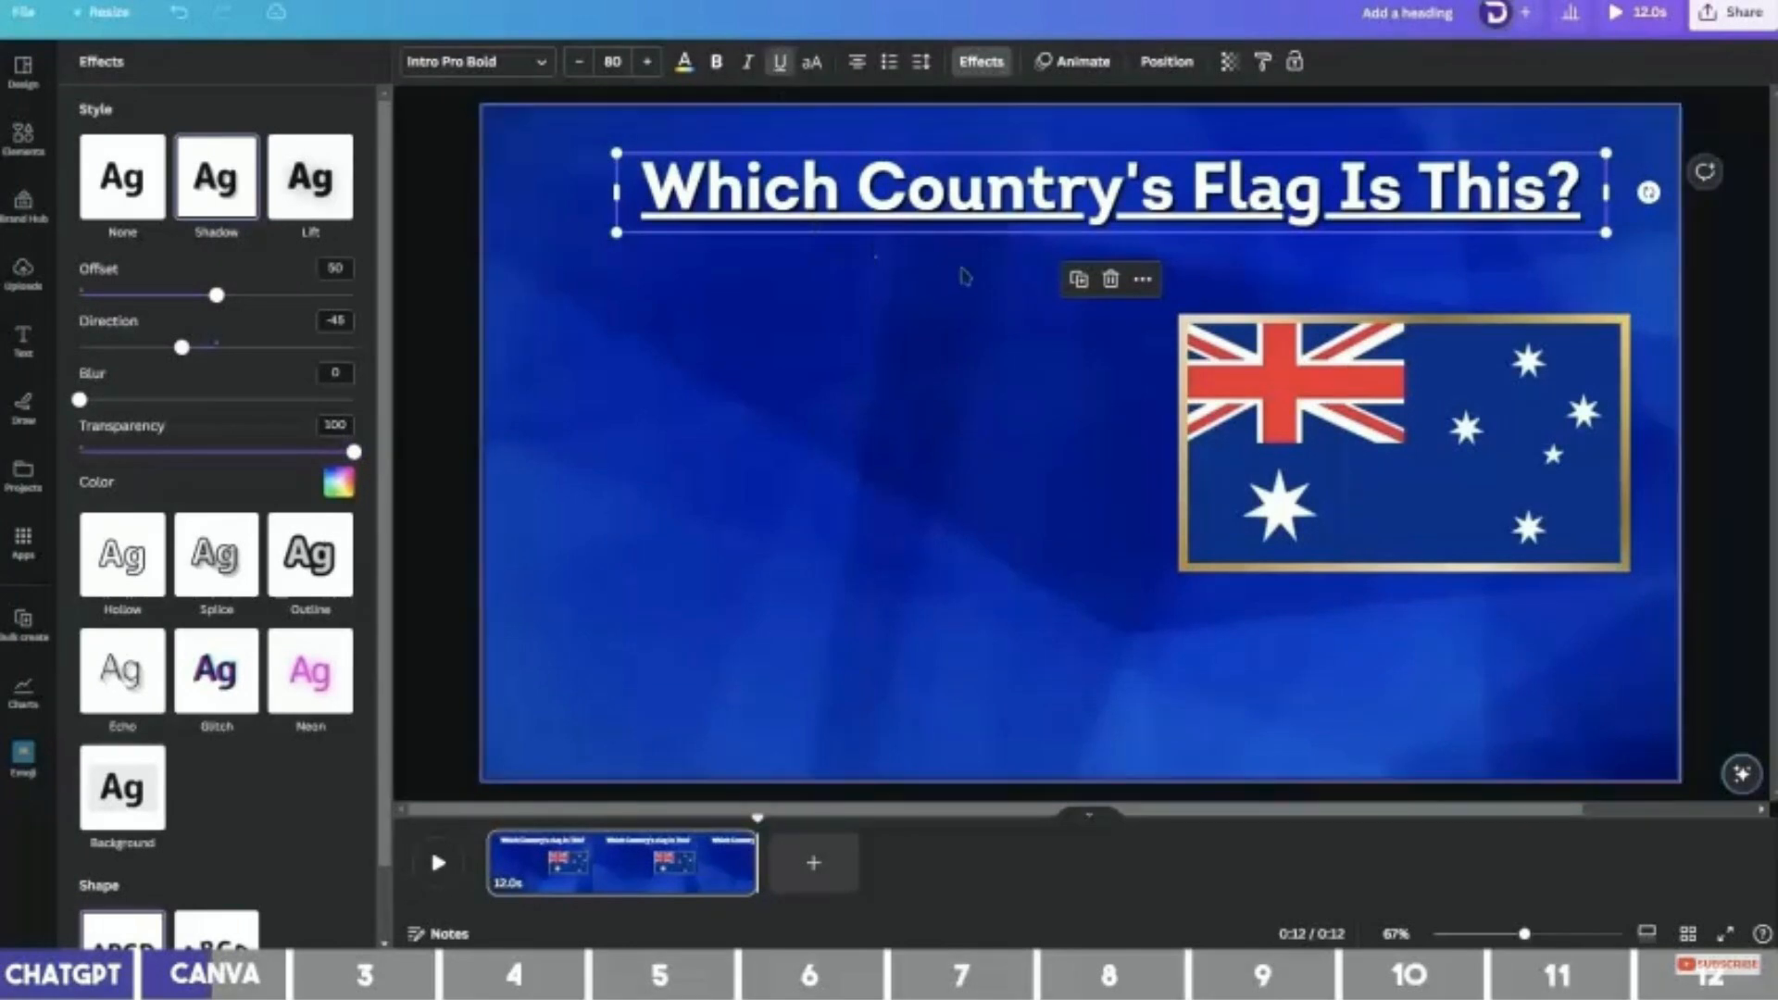
left_click(1053, 448)
Add a small black-filled circle in the slide's top-left corner.
key("c")
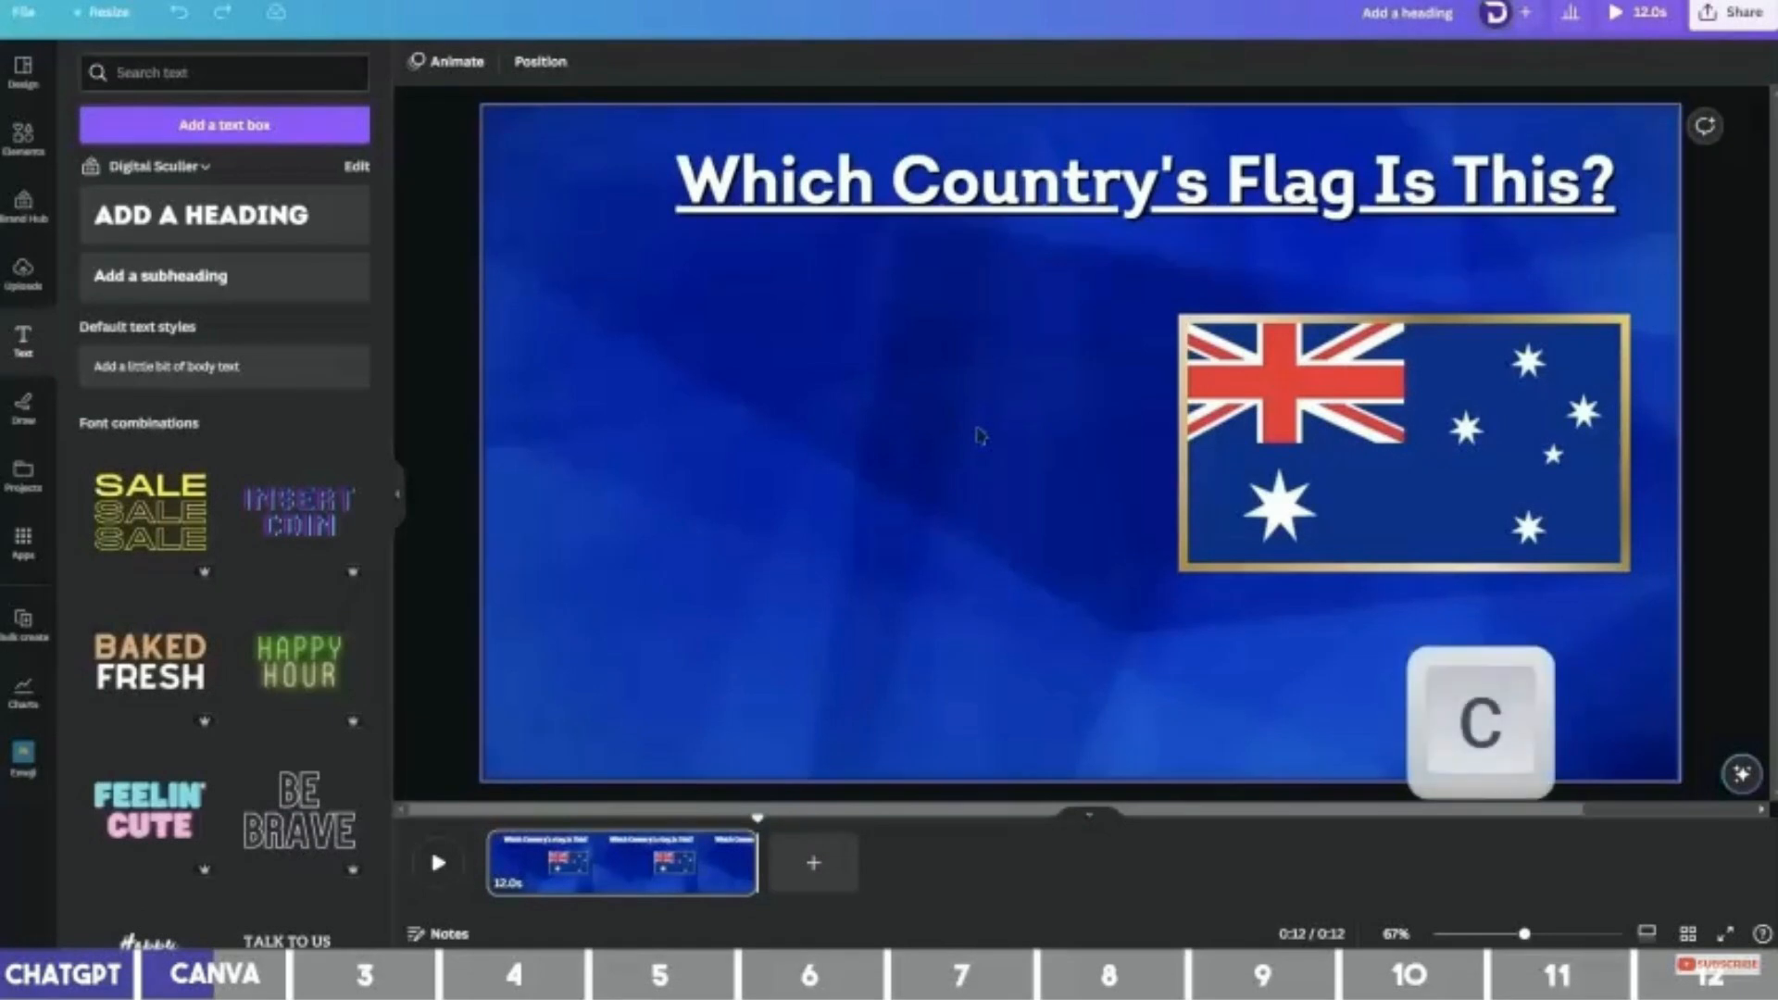
left_click_drag(1093, 422, 631, 279)
left_click_drag(717, 396, 639, 315)
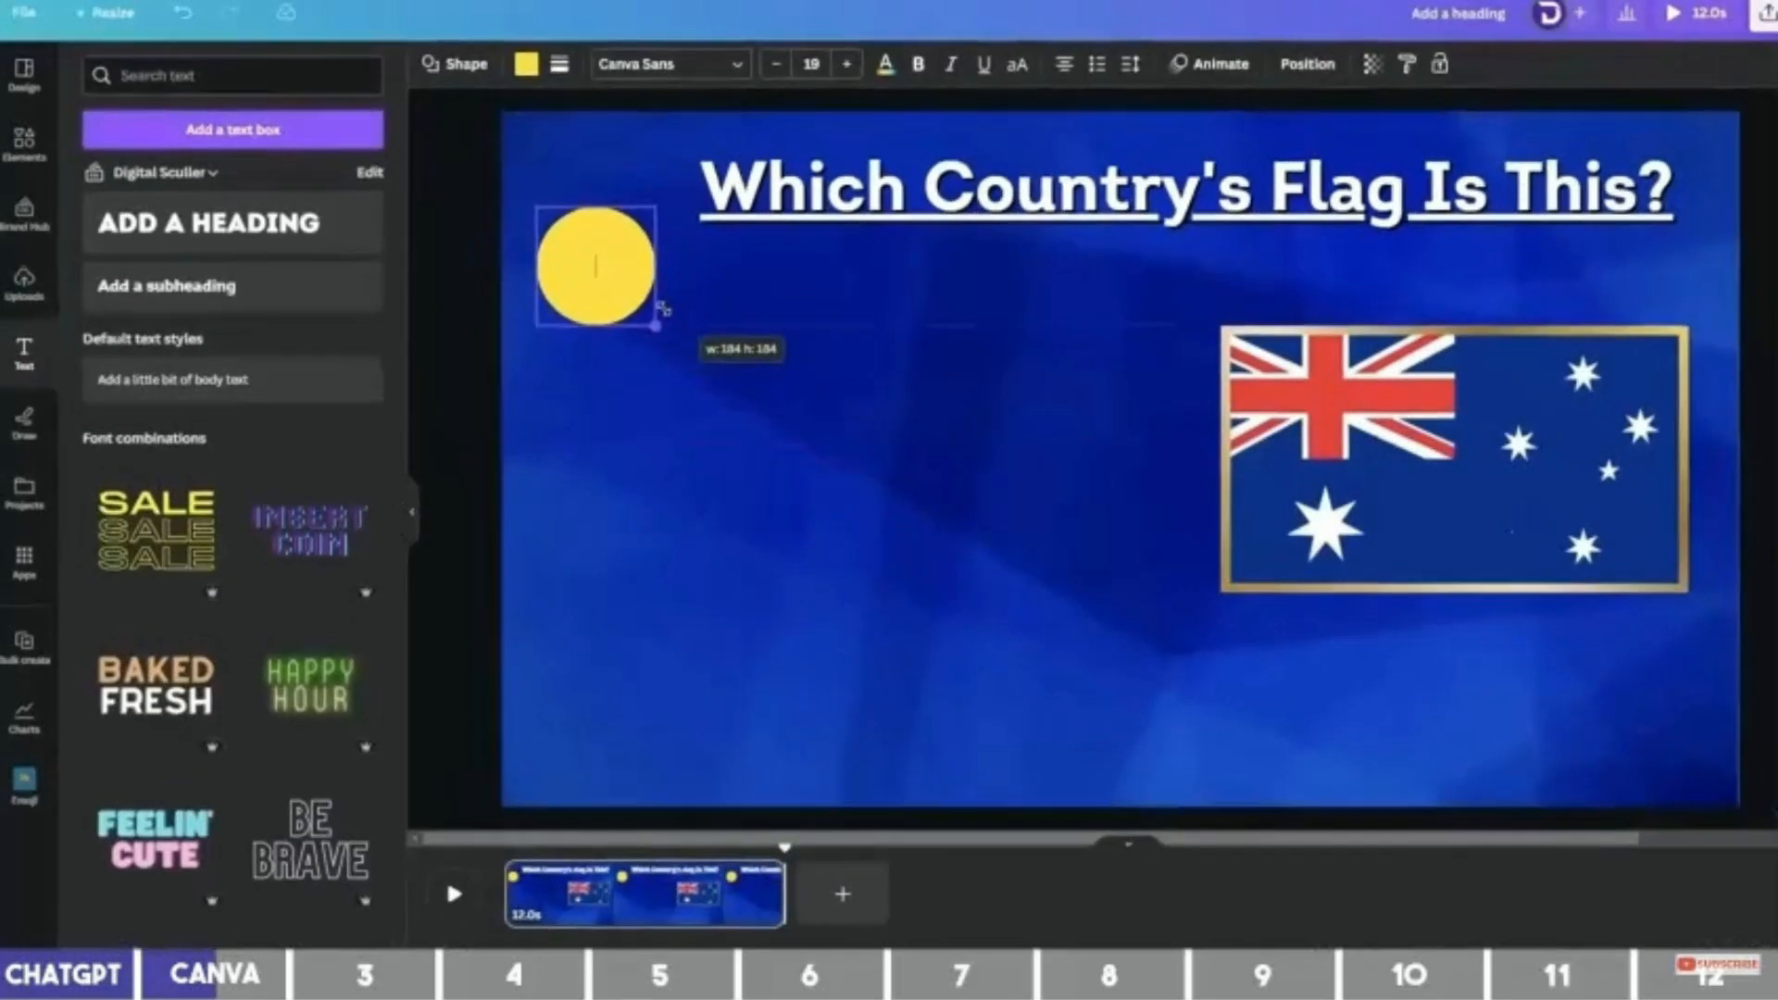
left_click(509, 64)
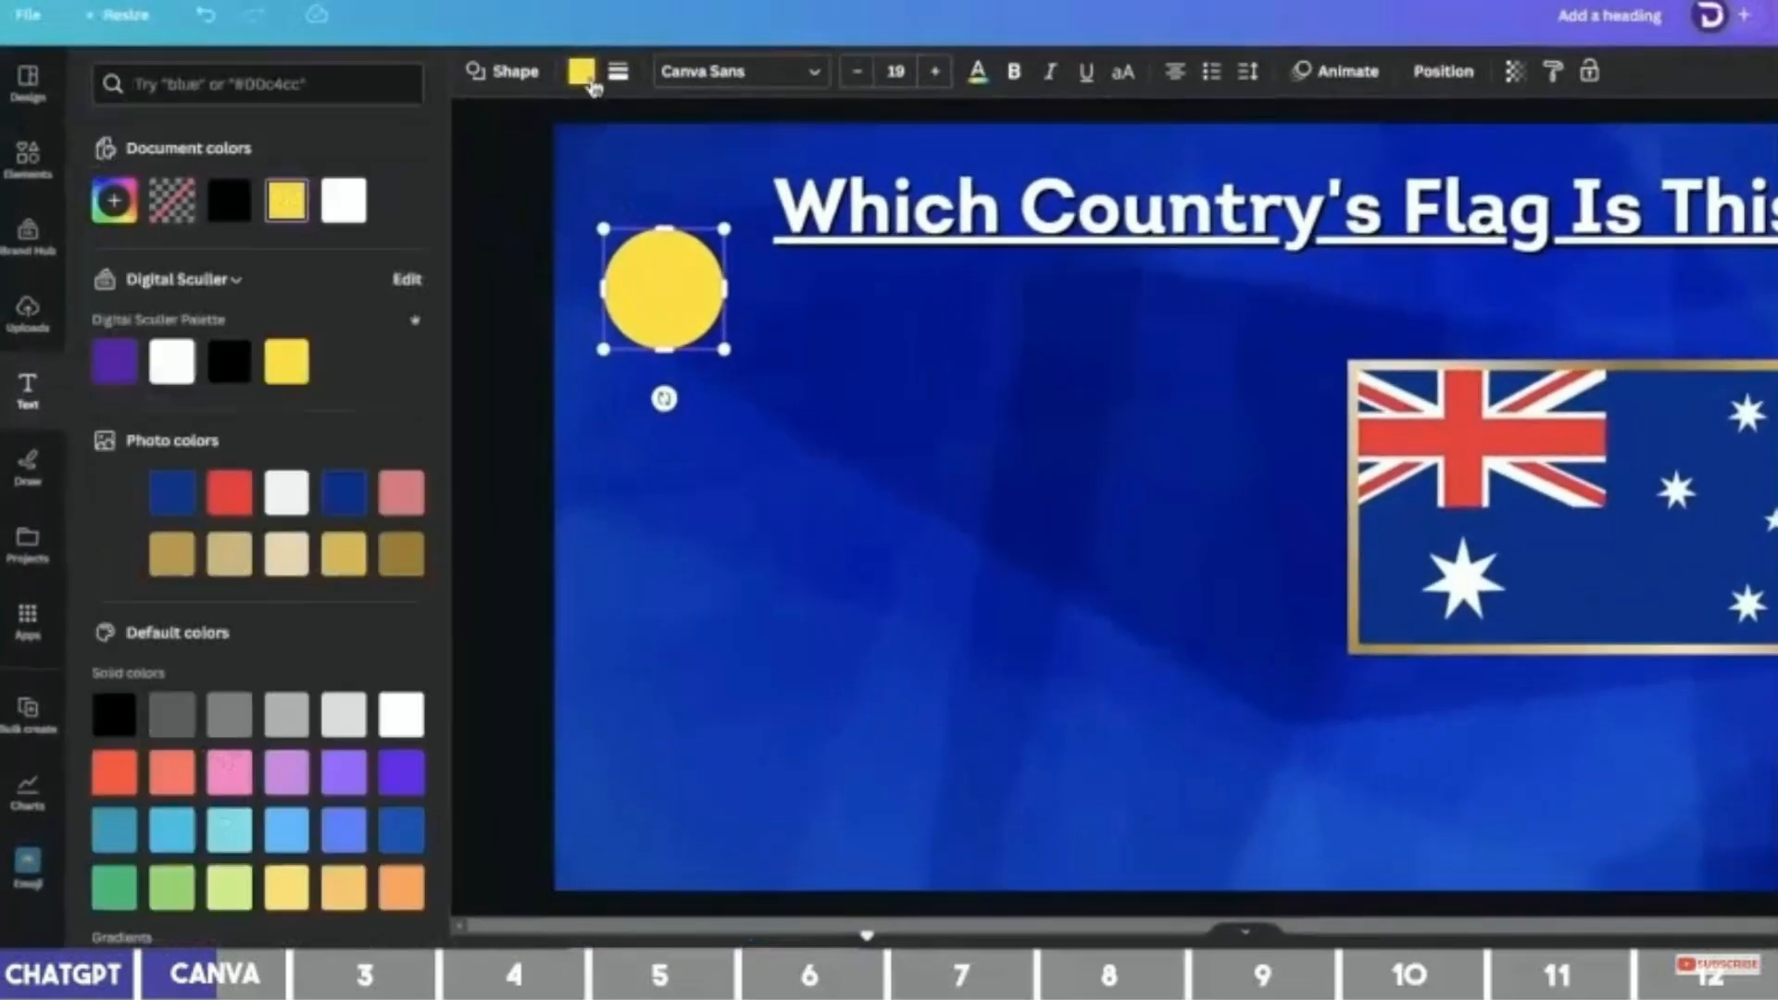
left_click(245, 215)
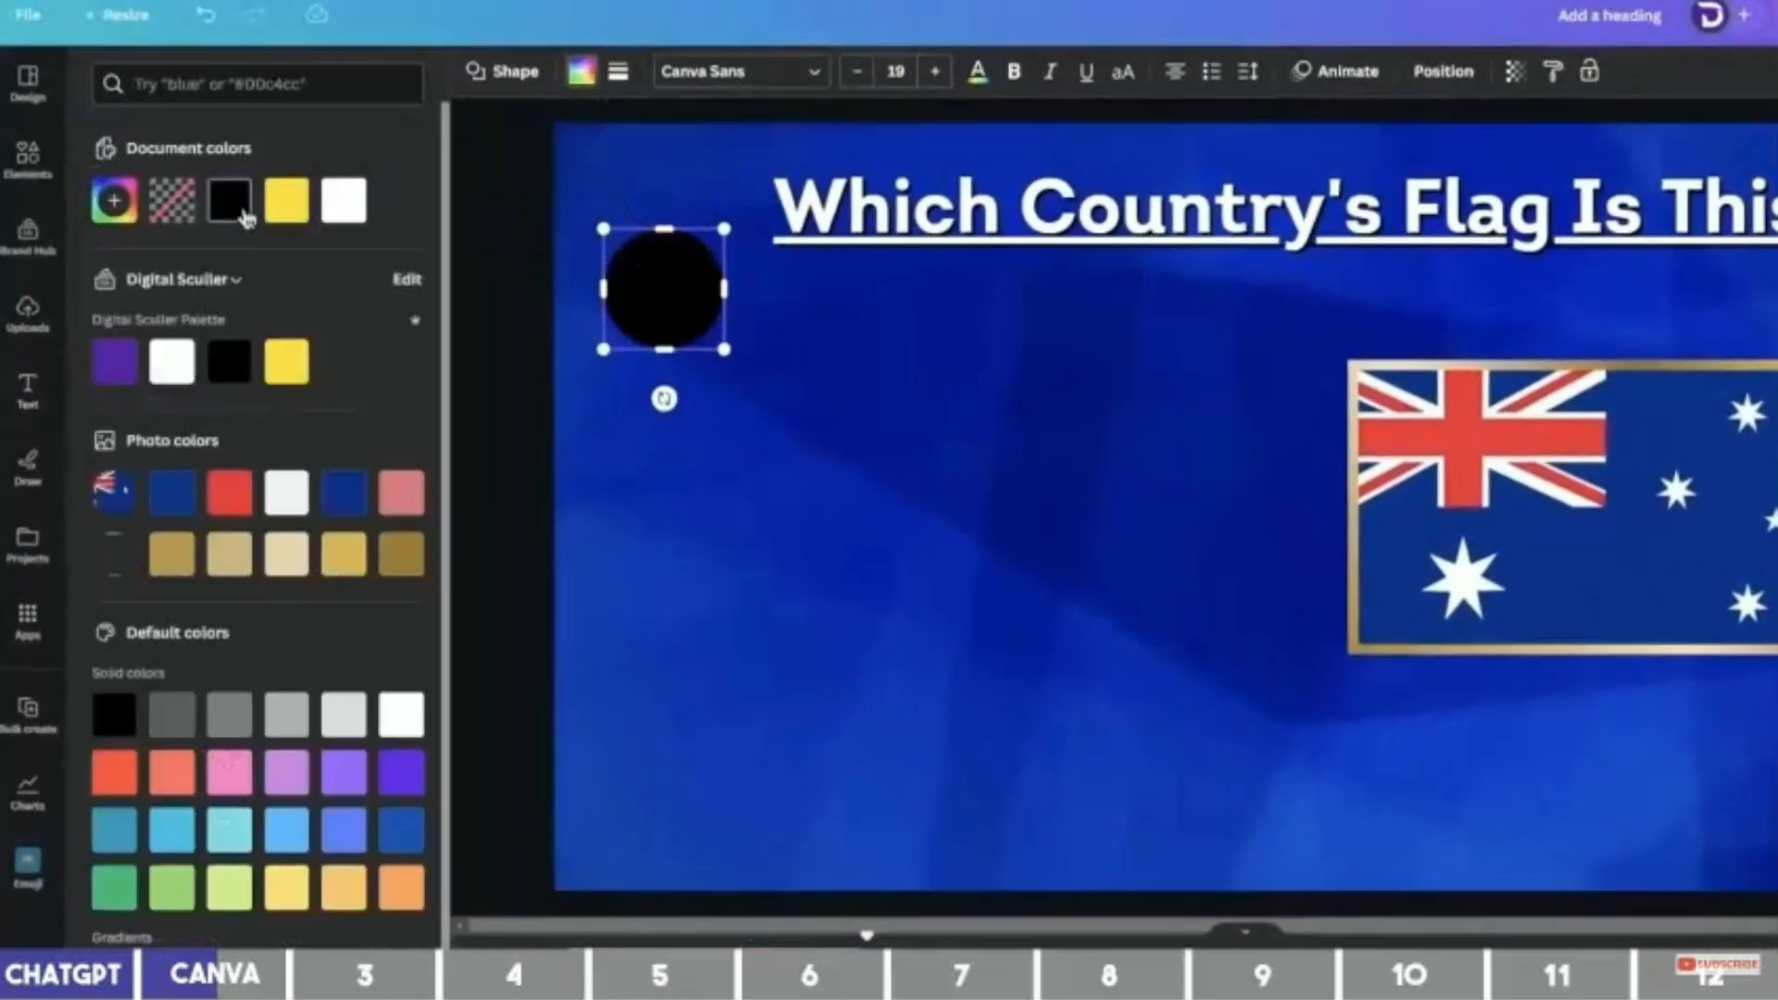
Give the circle a solid yellow border of weight 4.
left_click(622, 76)
left_click(691, 136)
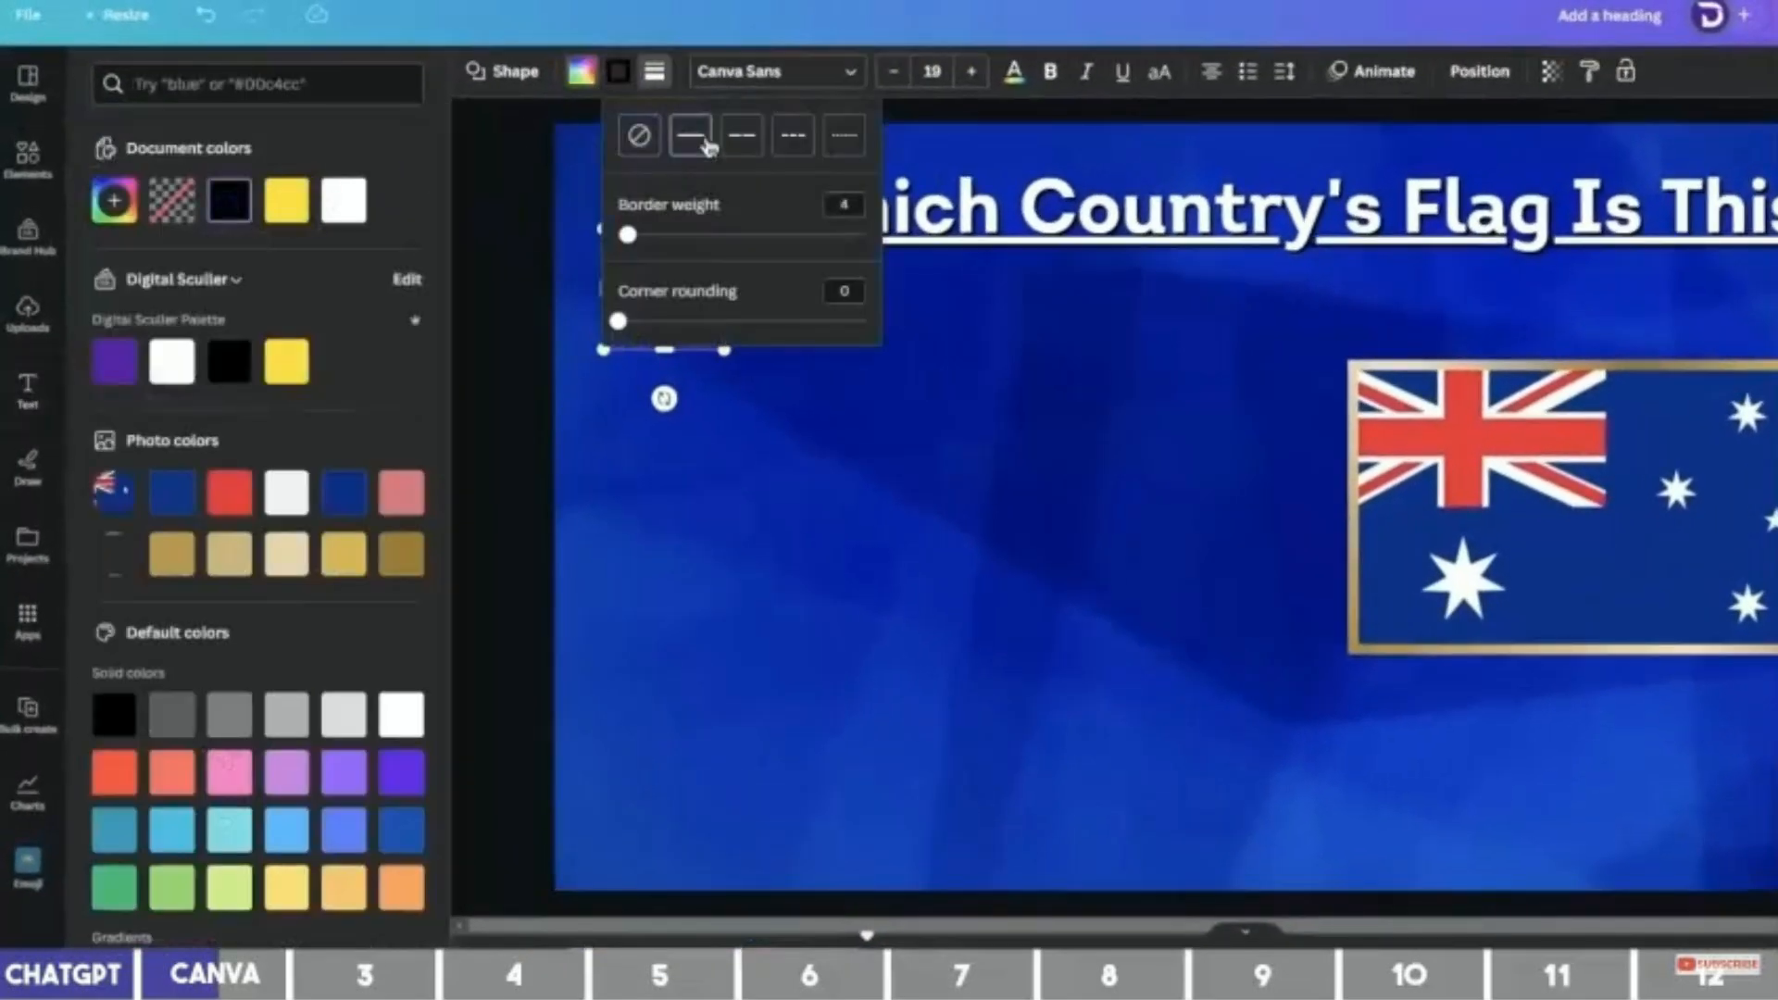
left_click(619, 78)
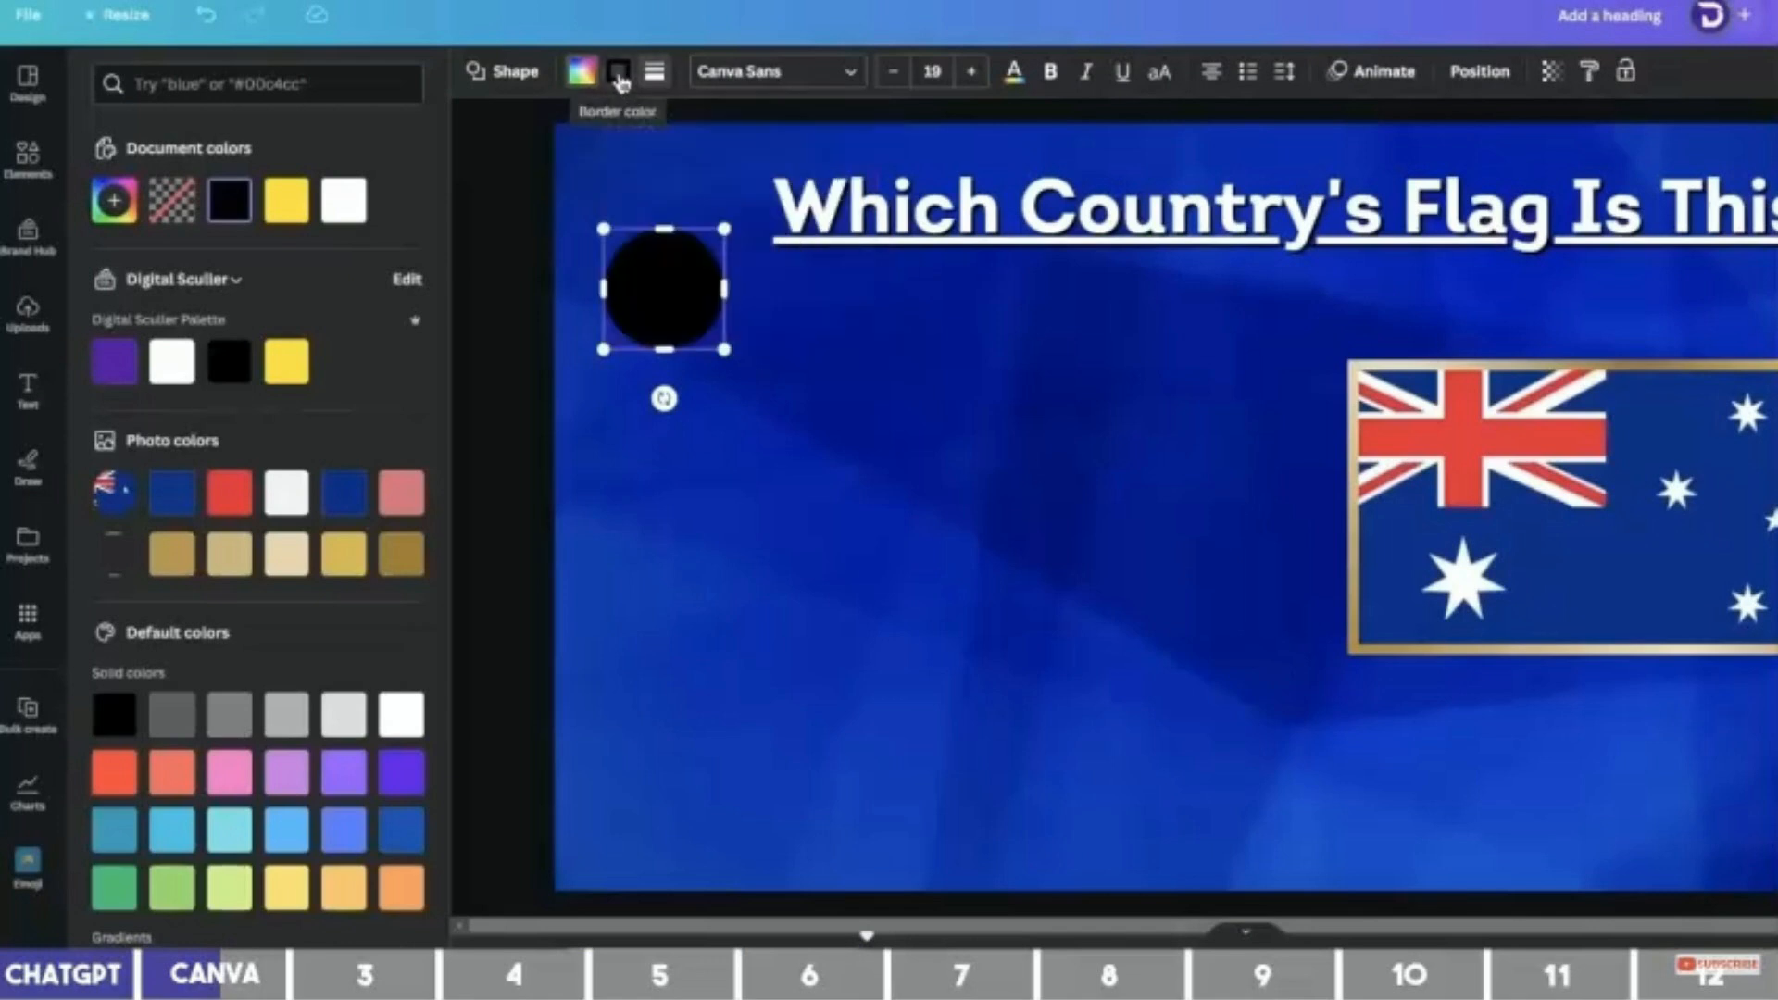
left_click(303, 364)
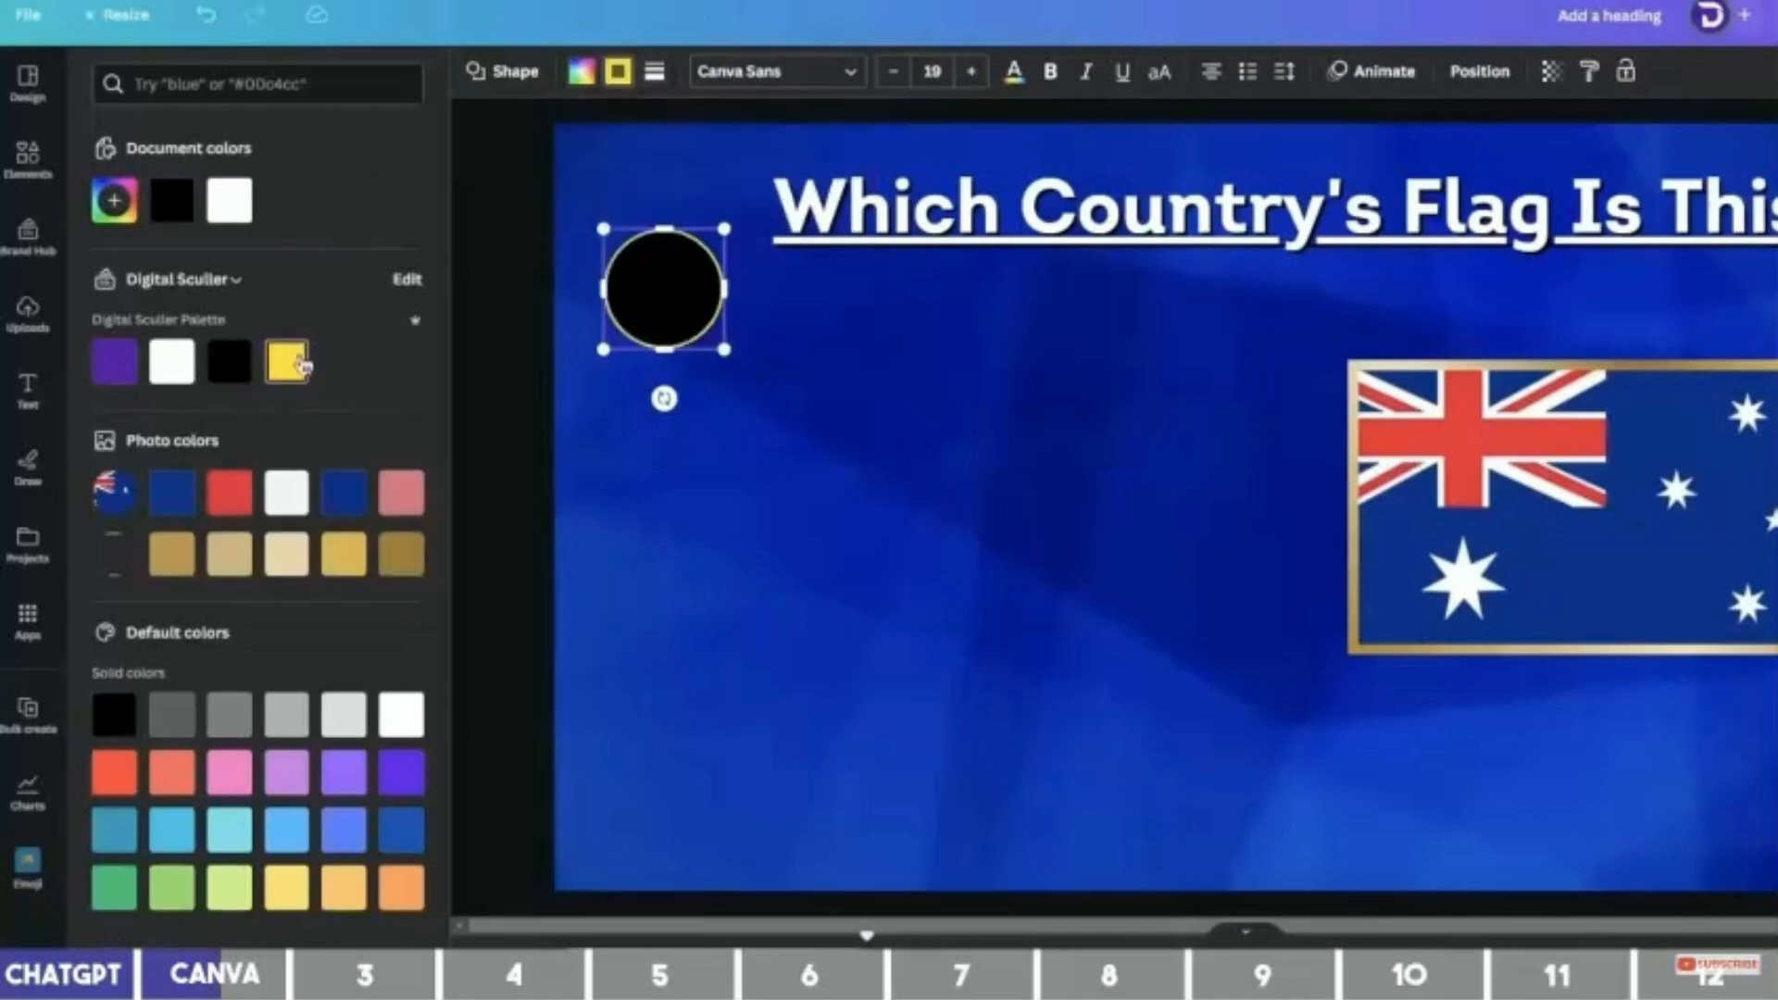
left_click(655, 73)
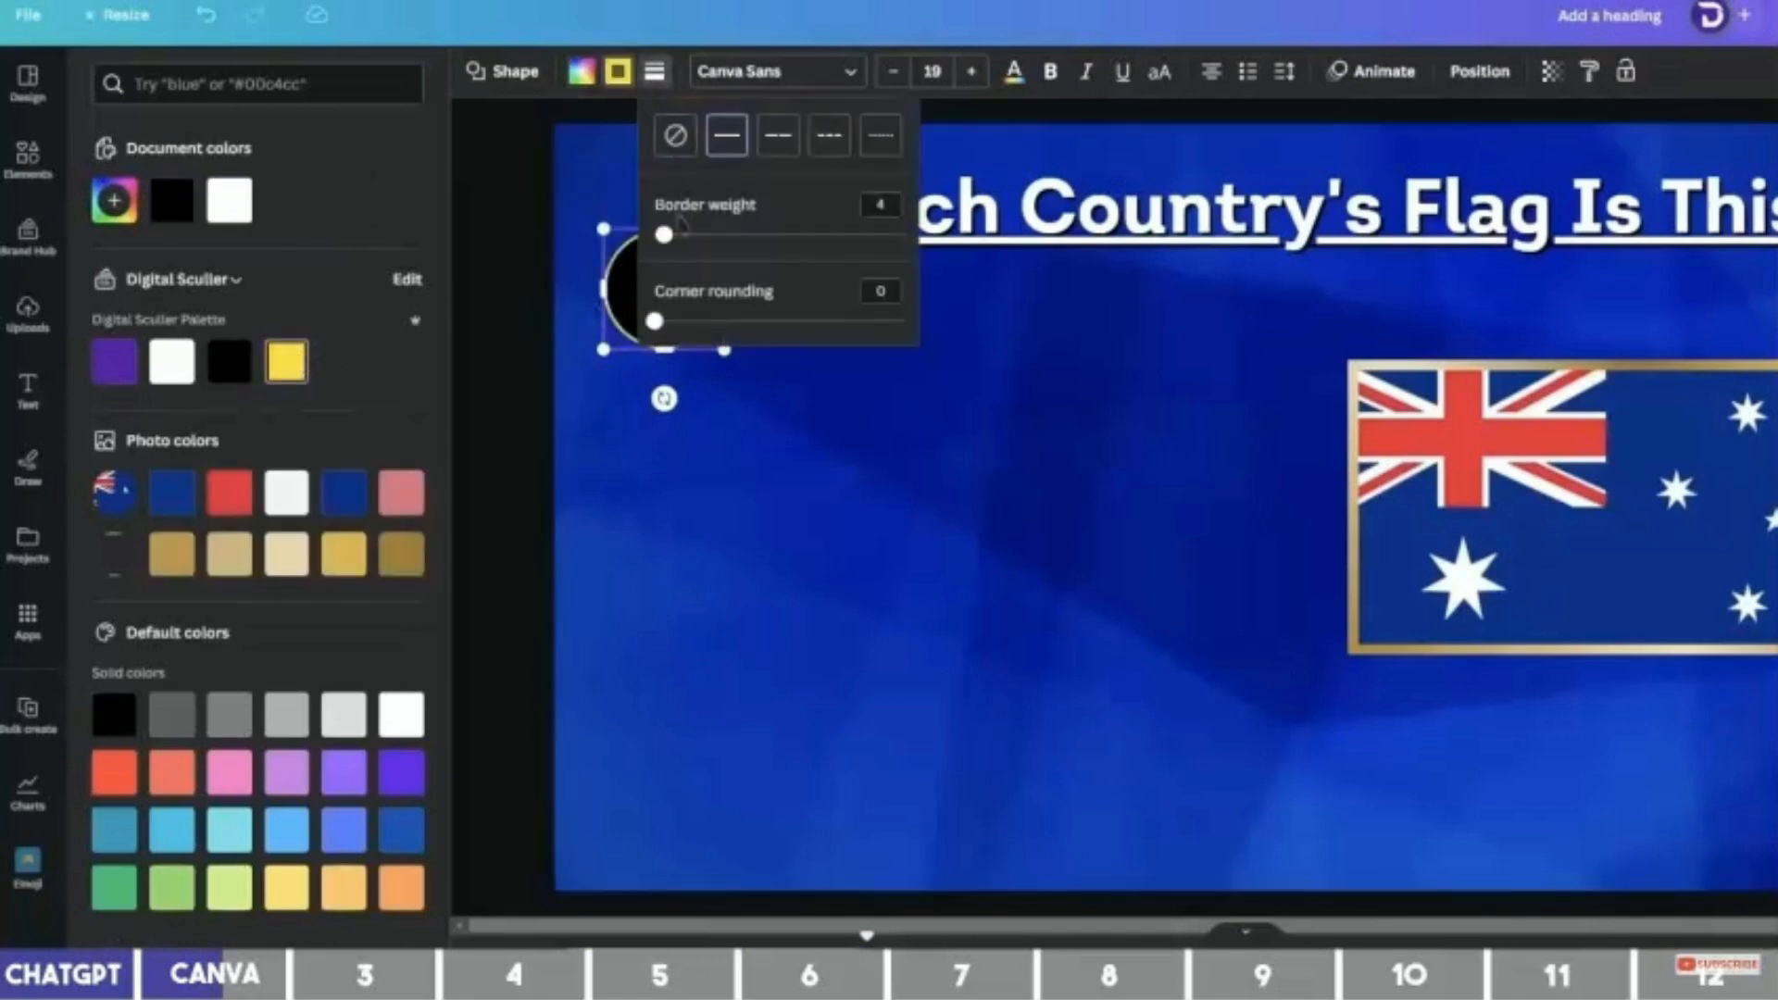
left_click(836, 356)
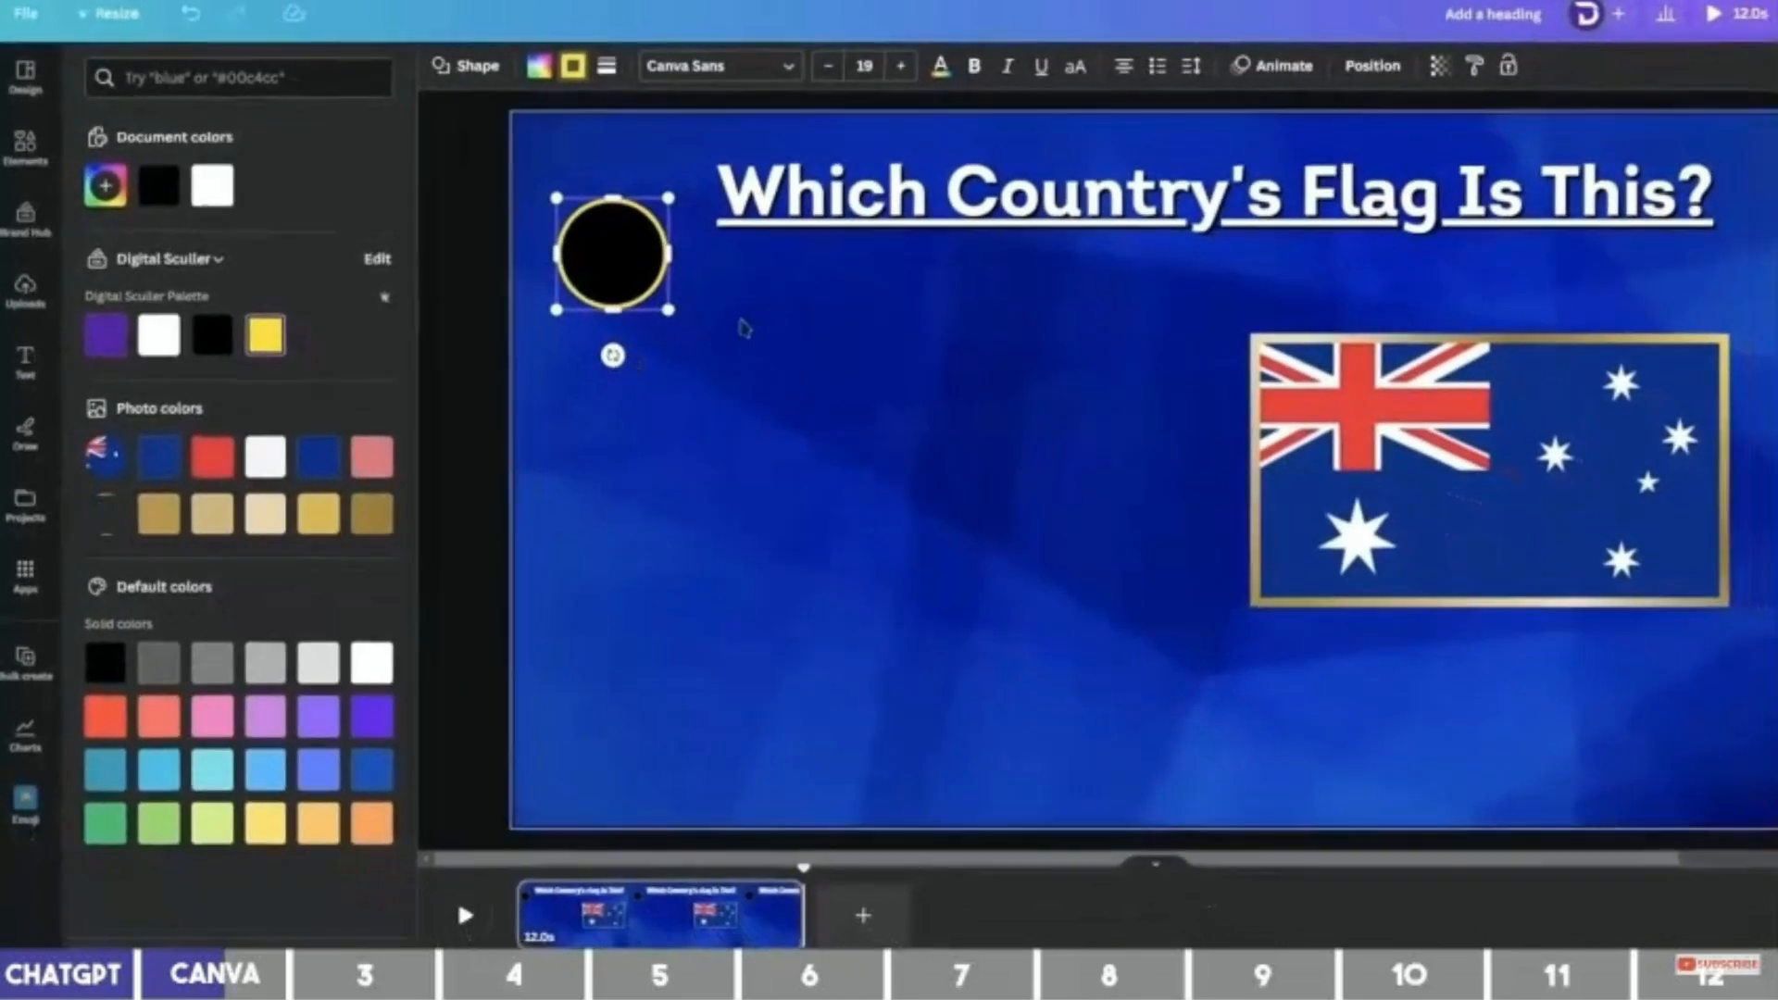
left_click(815, 356)
Place a centre-aligned yellow '10' text on the black circle.
key("t")
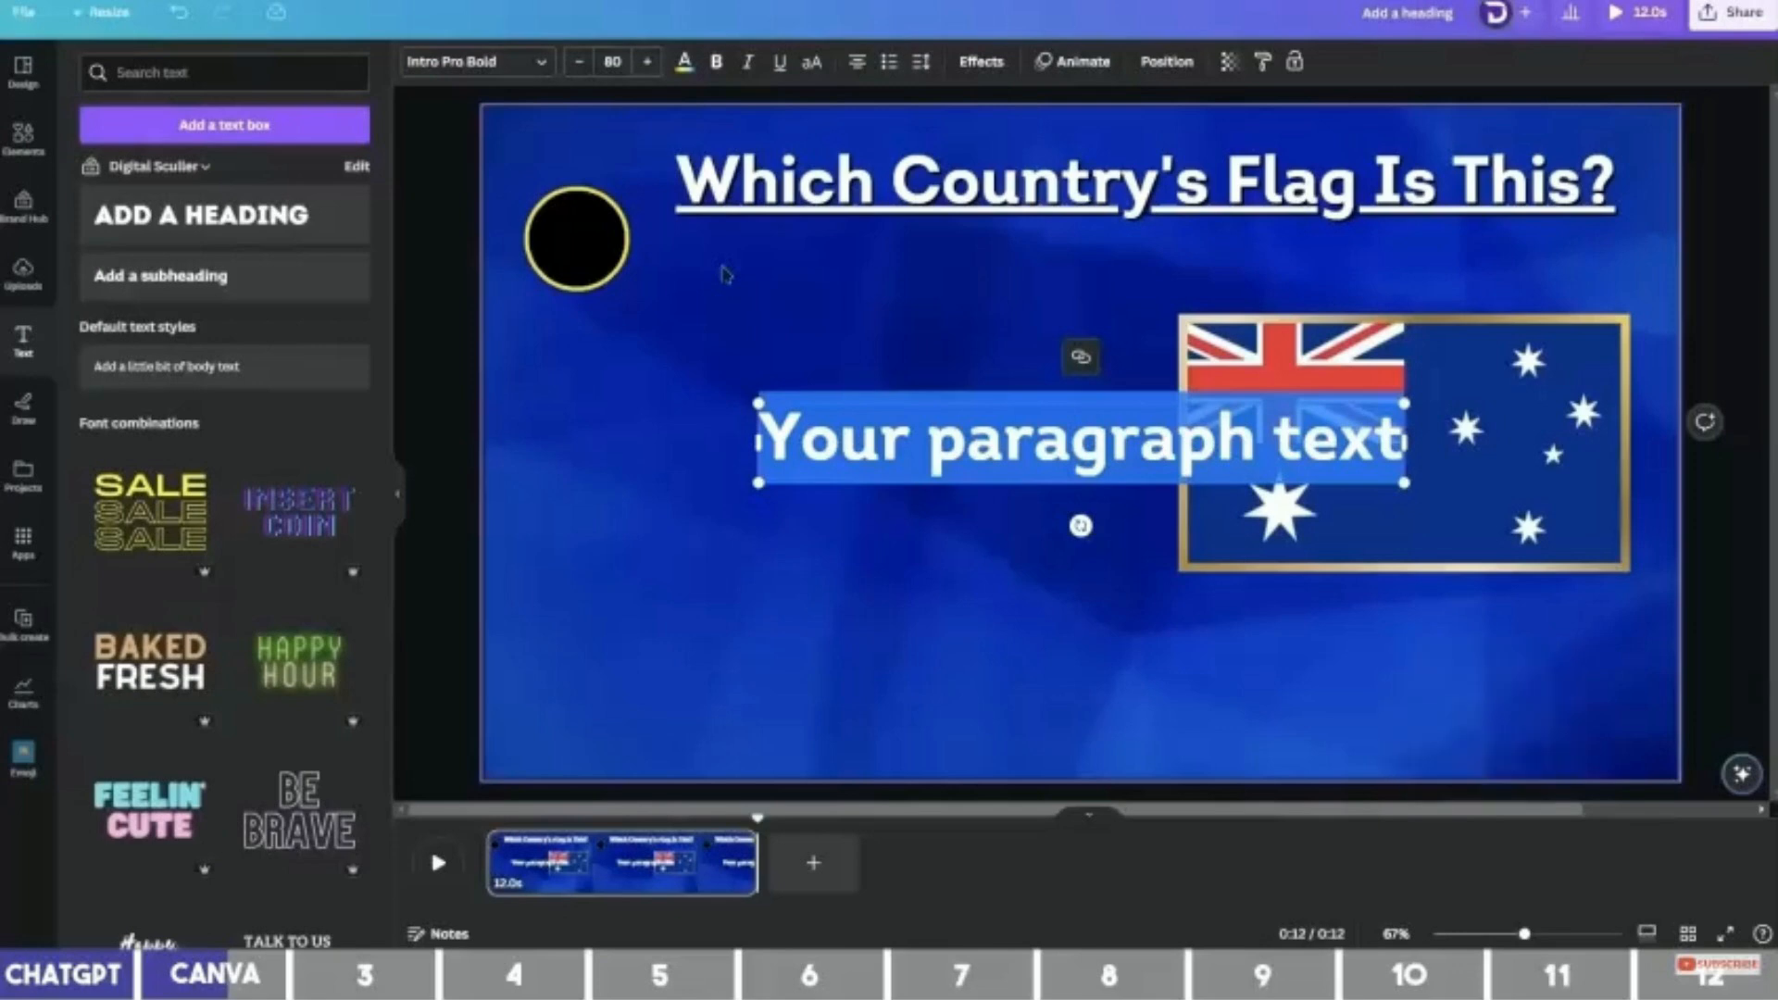
type("10")
left_click_drag(1093, 458, 589, 256)
left_click(684, 61)
left_click(200, 174)
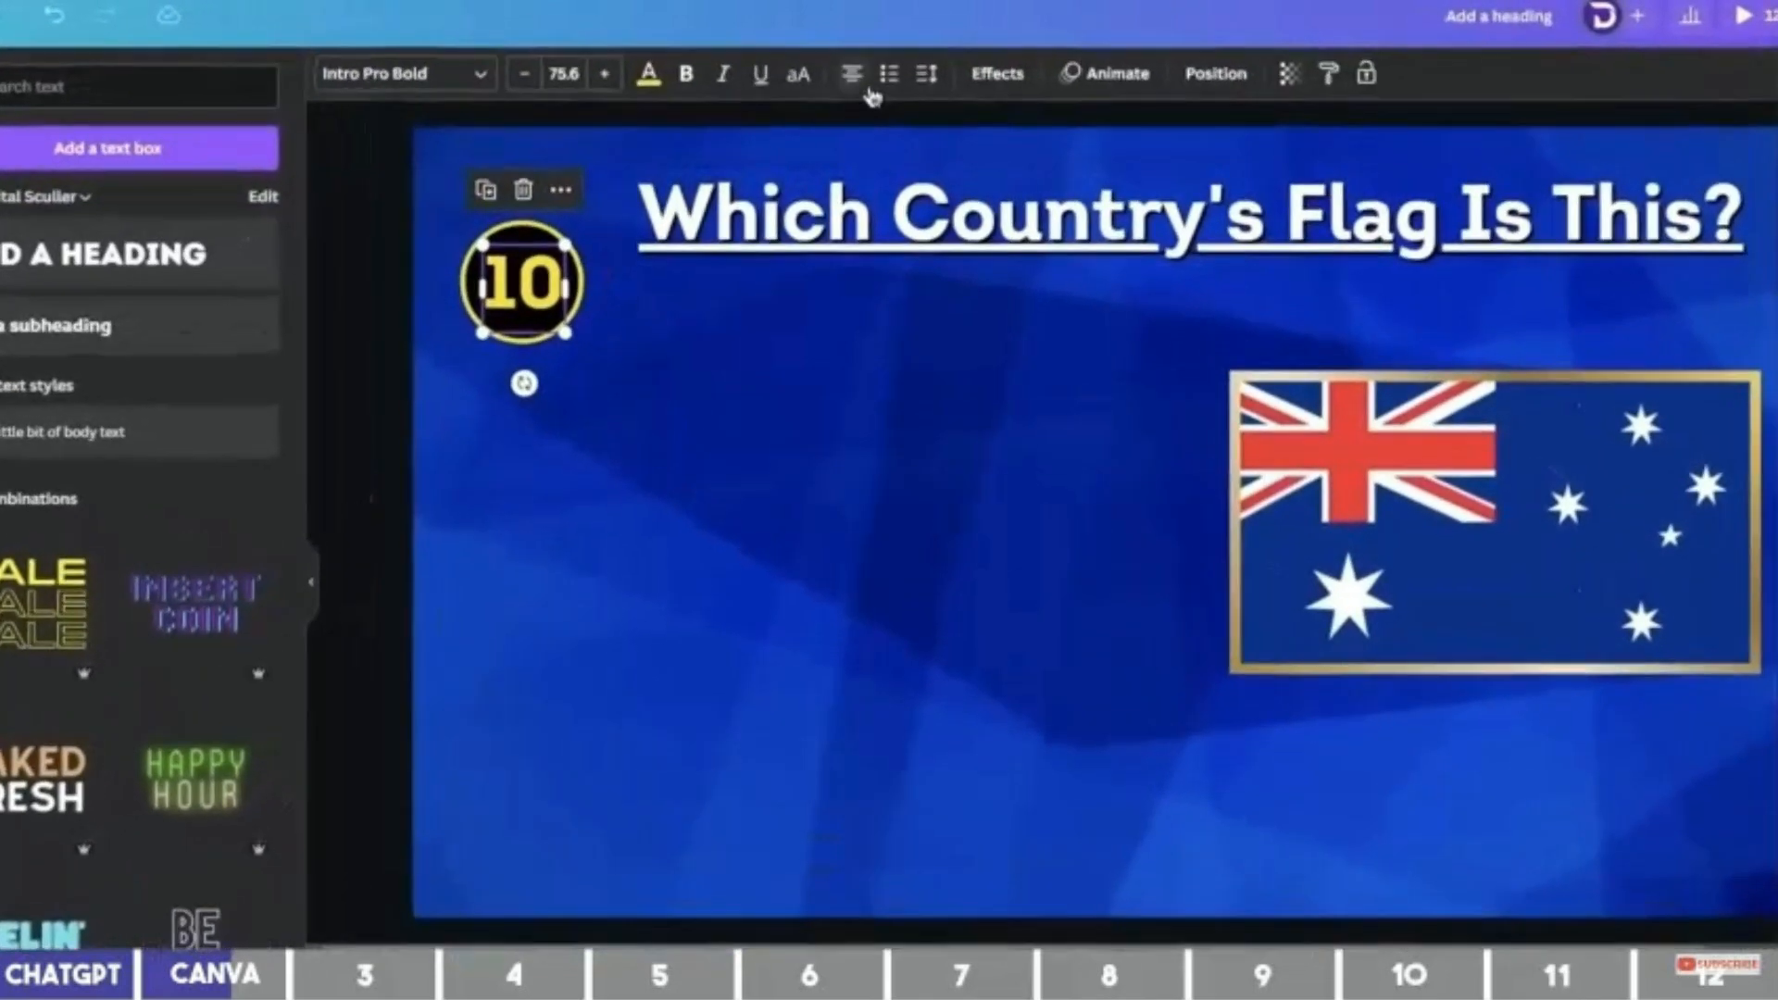
left_click(856, 83)
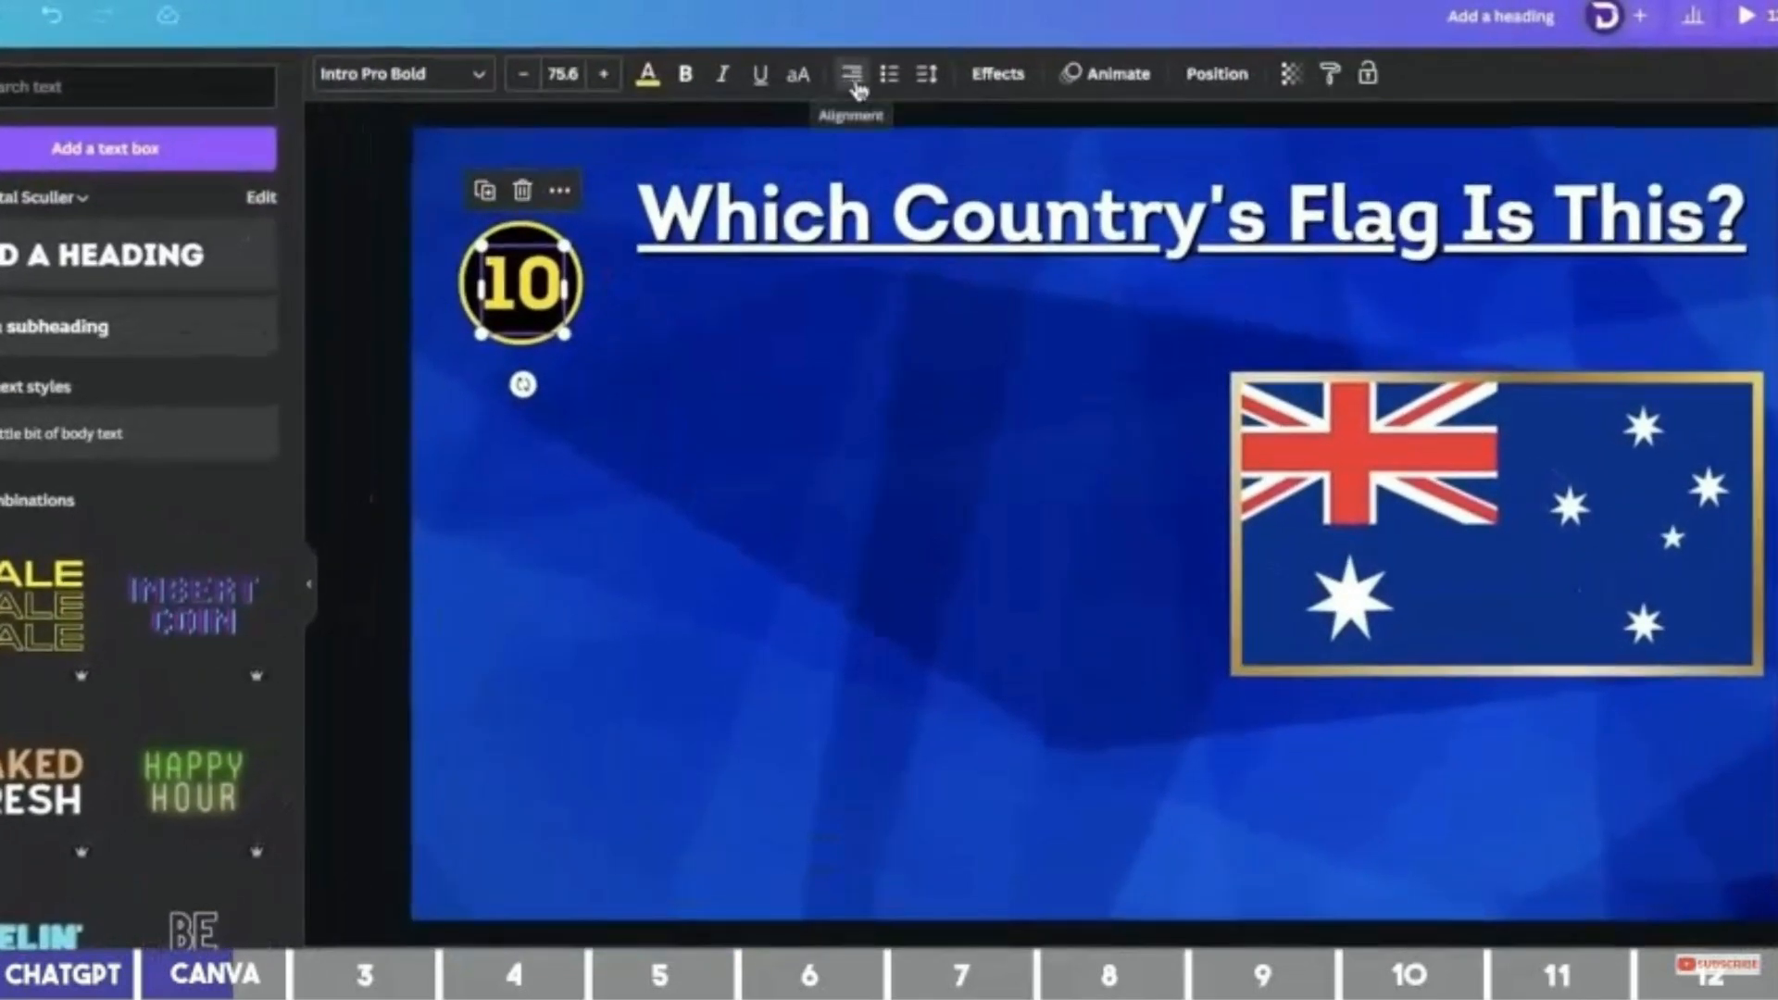
left_click(853, 79)
Select the circle and number together, move the badge up and enlarge it.
left_click(509, 289)
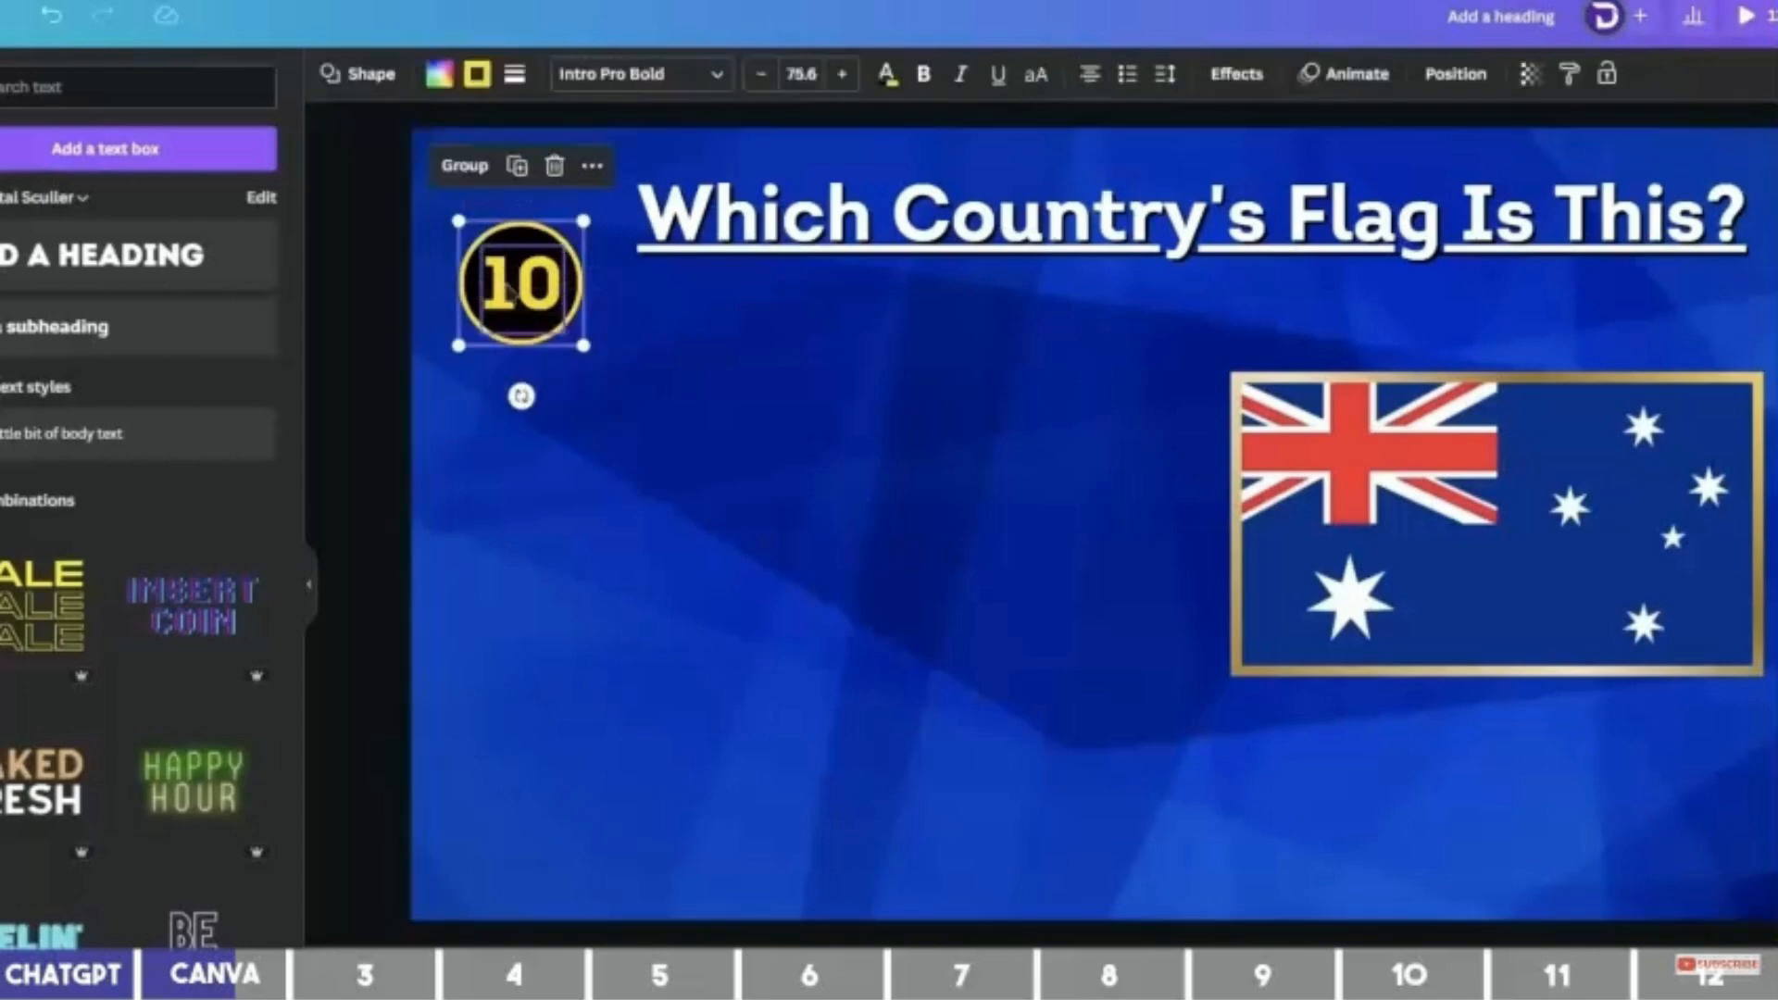
left_click(611, 375)
left_click_drag(611, 375, 463, 232)
left_click_drag(519, 287, 512, 250)
left_click_drag(577, 308, 588, 319)
left_click_drag(522, 264, 521, 254)
left_click(819, 393)
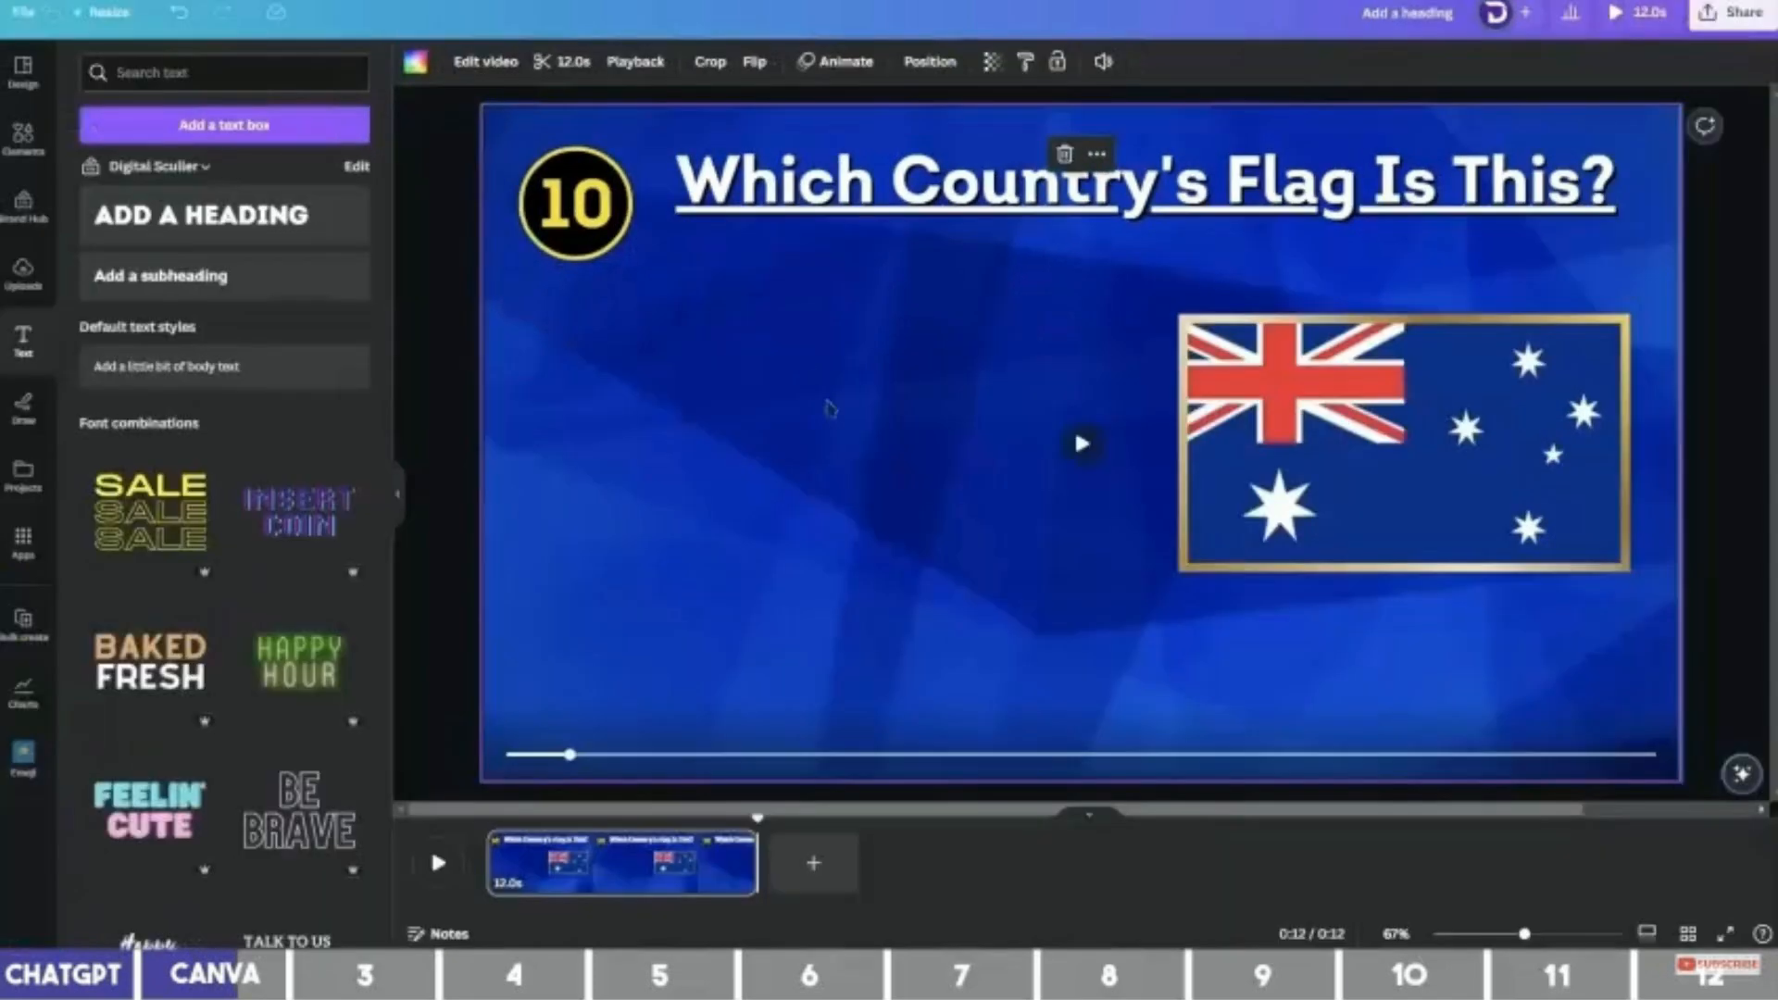
Create 'Hint:' and 'Kangaroo' text boxes on the left from copies of the heading.
left_click(897, 211)
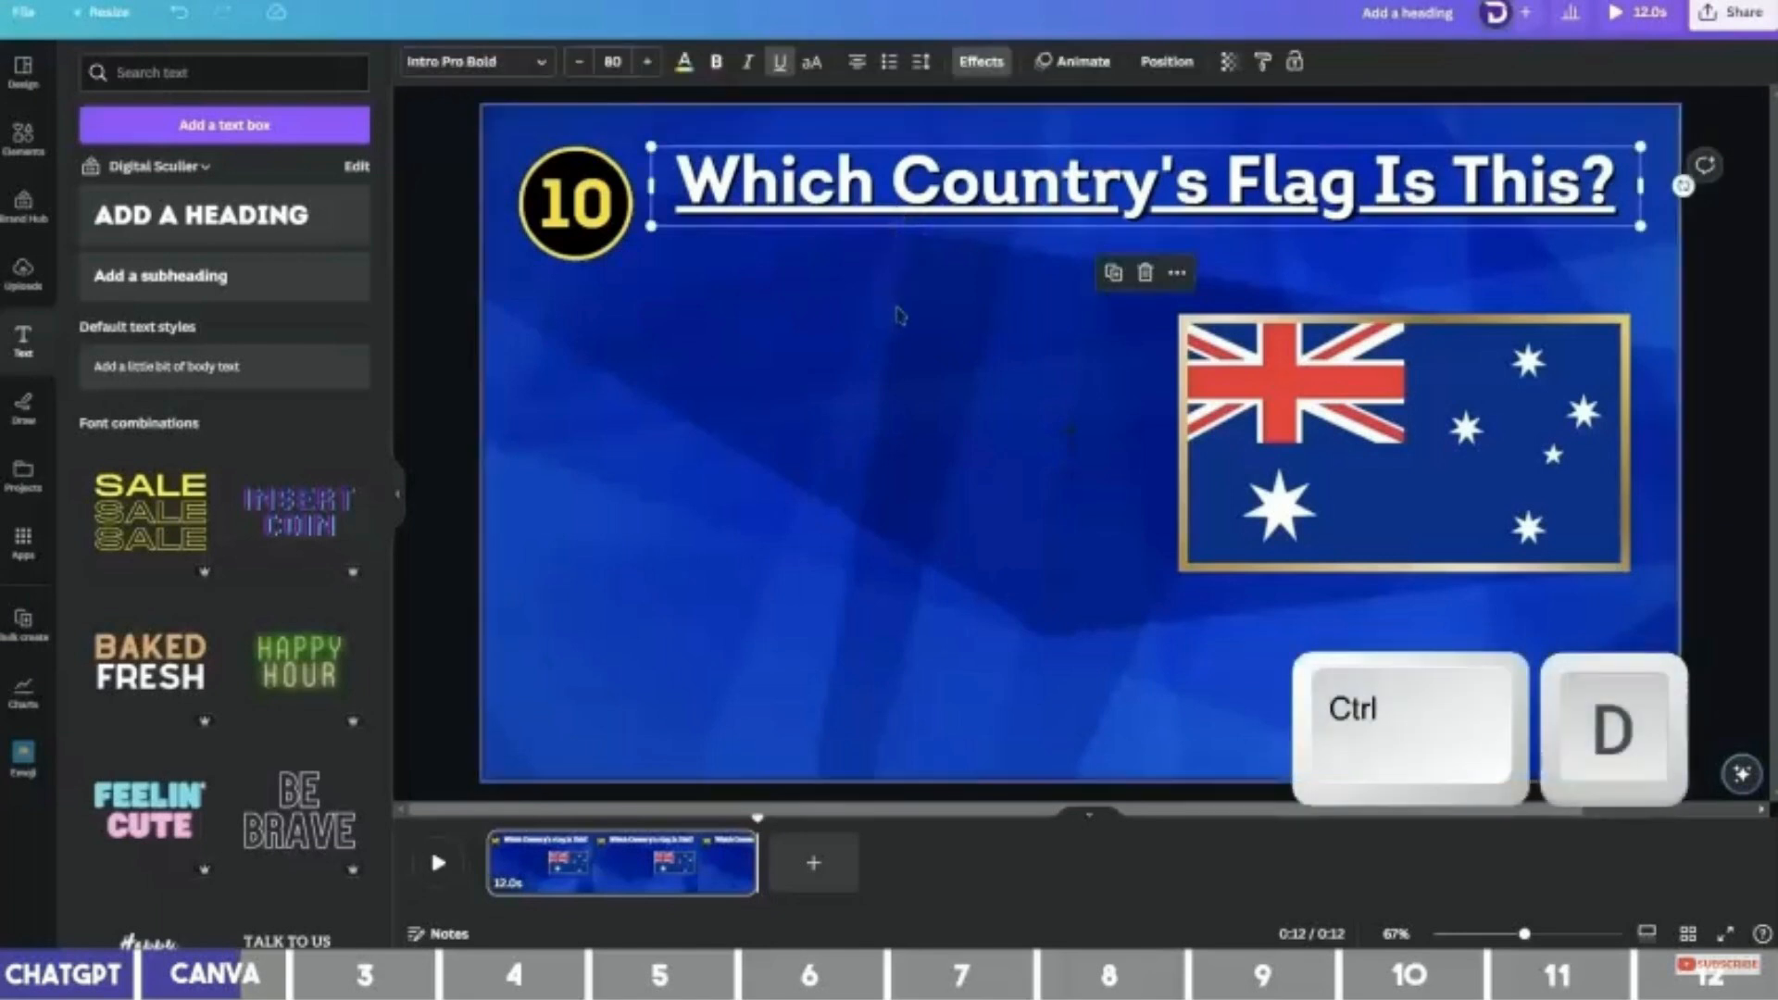
left_click_drag(940, 180, 808, 396)
type("Hint:")
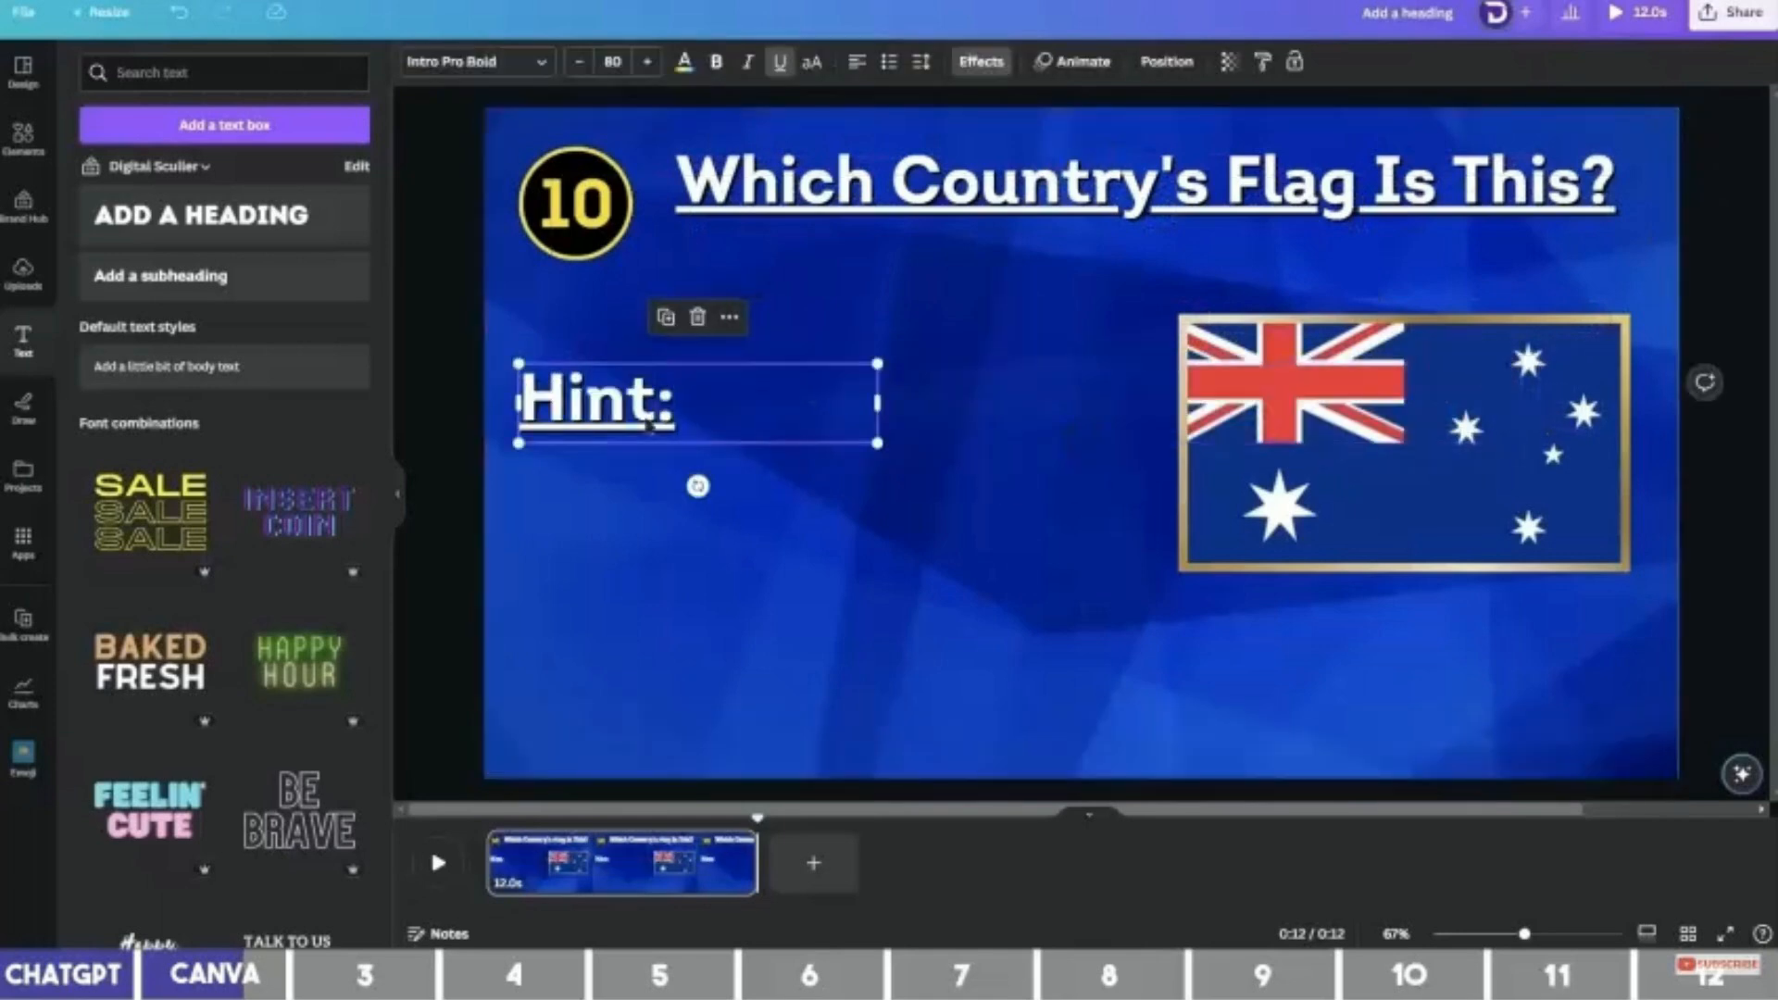
key("ctrl+d")
left_click_drag(649, 426, 634, 491)
double_click(850, 239)
key("ctrl+c")
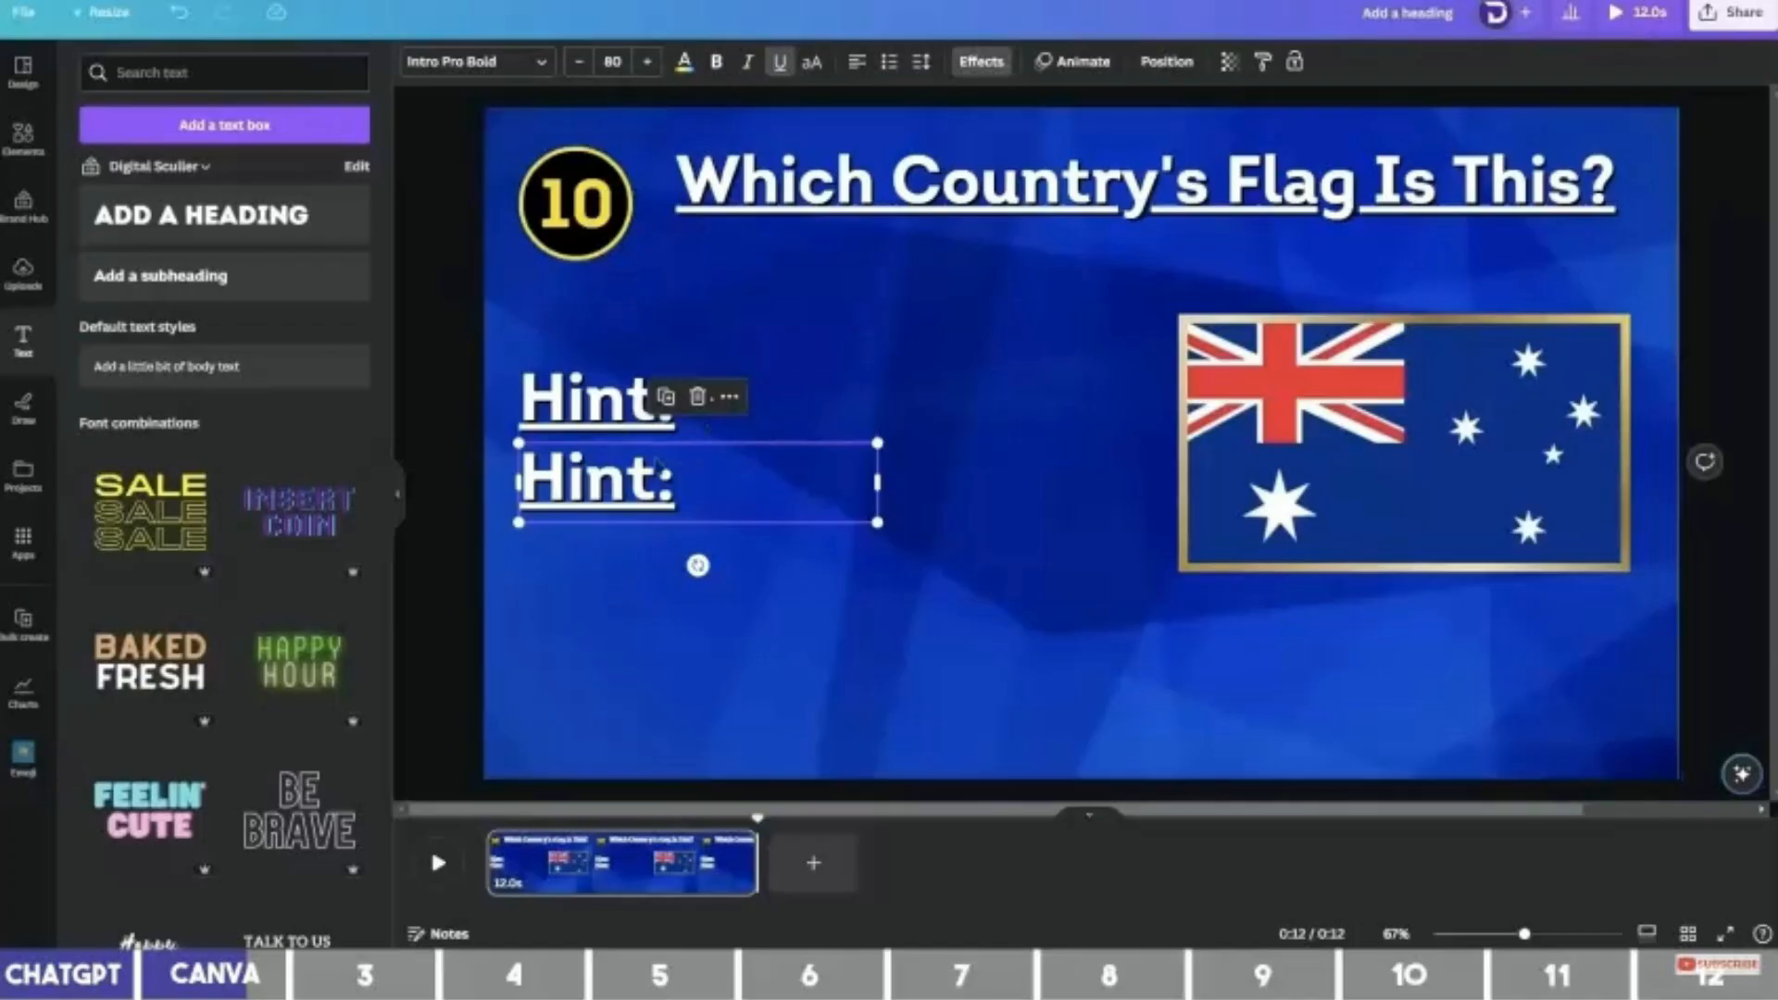
key("Return")
key("ctrl+v")
Remove the underline from both hint texts and make 'Hint:' smaller.
left_click(1087, 428)
left_click(646, 454)
left_click(658, 477, "shift")
left_click(646, 419, "shift")
left_click(661, 487, "shift")
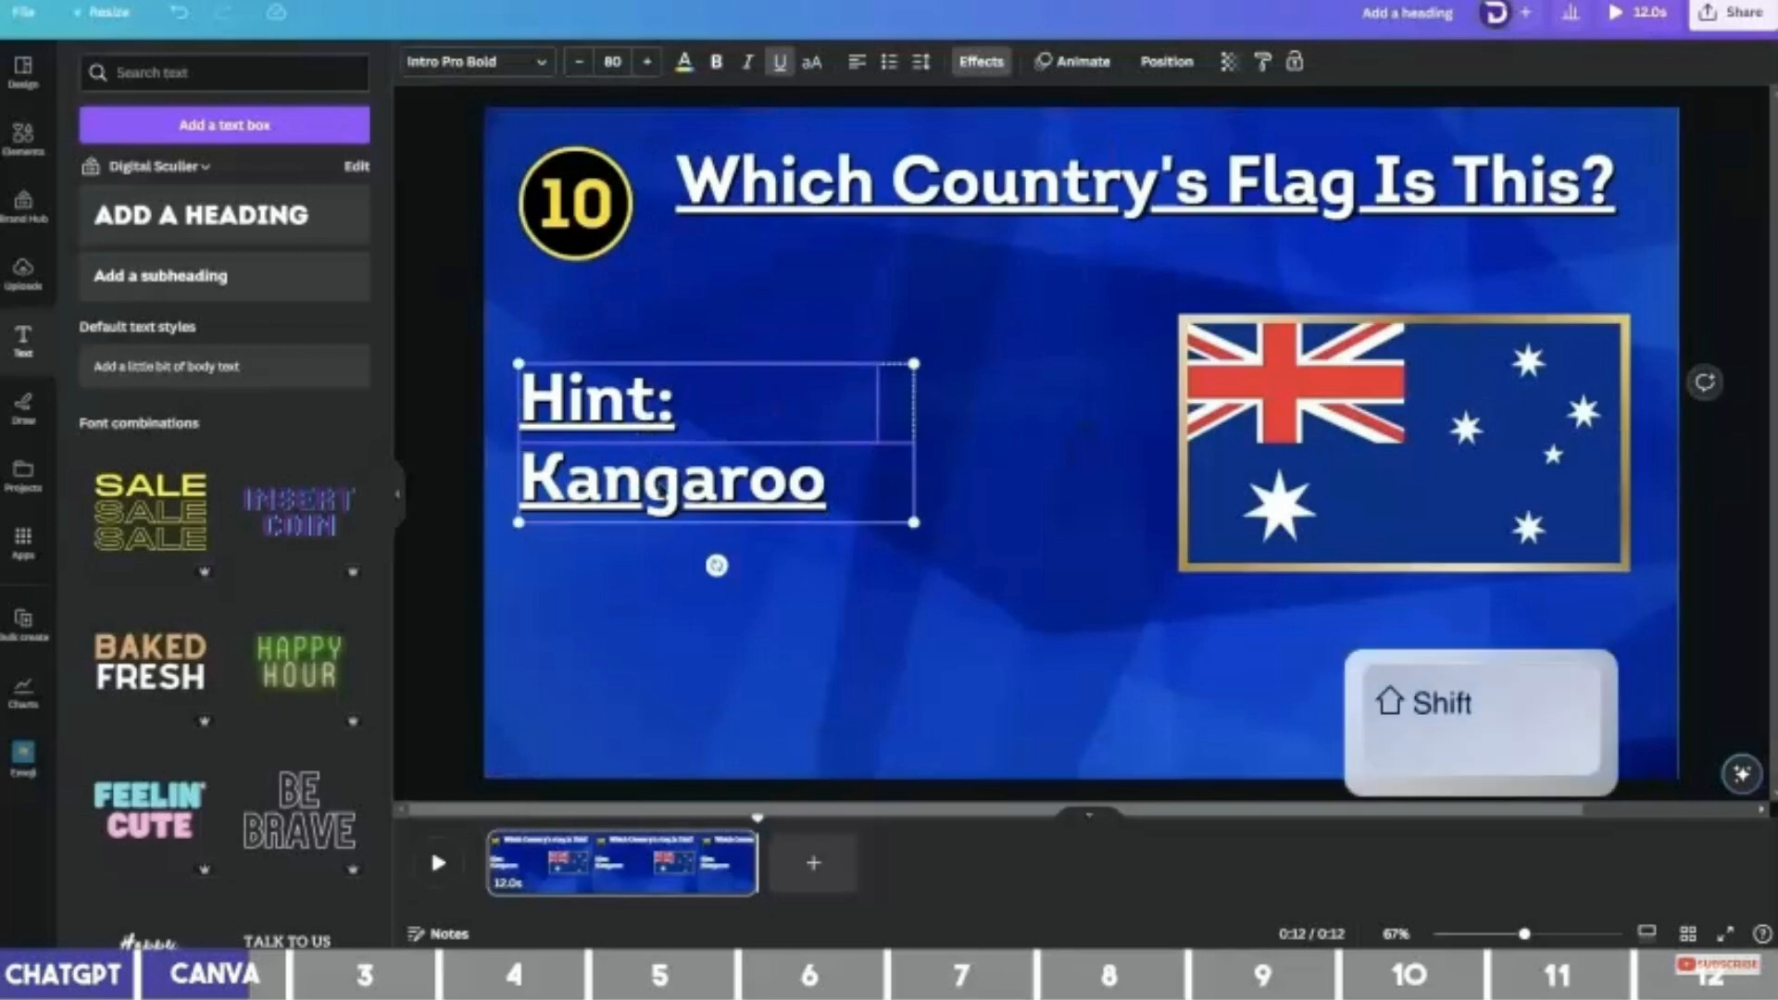
key("ctrl+u")
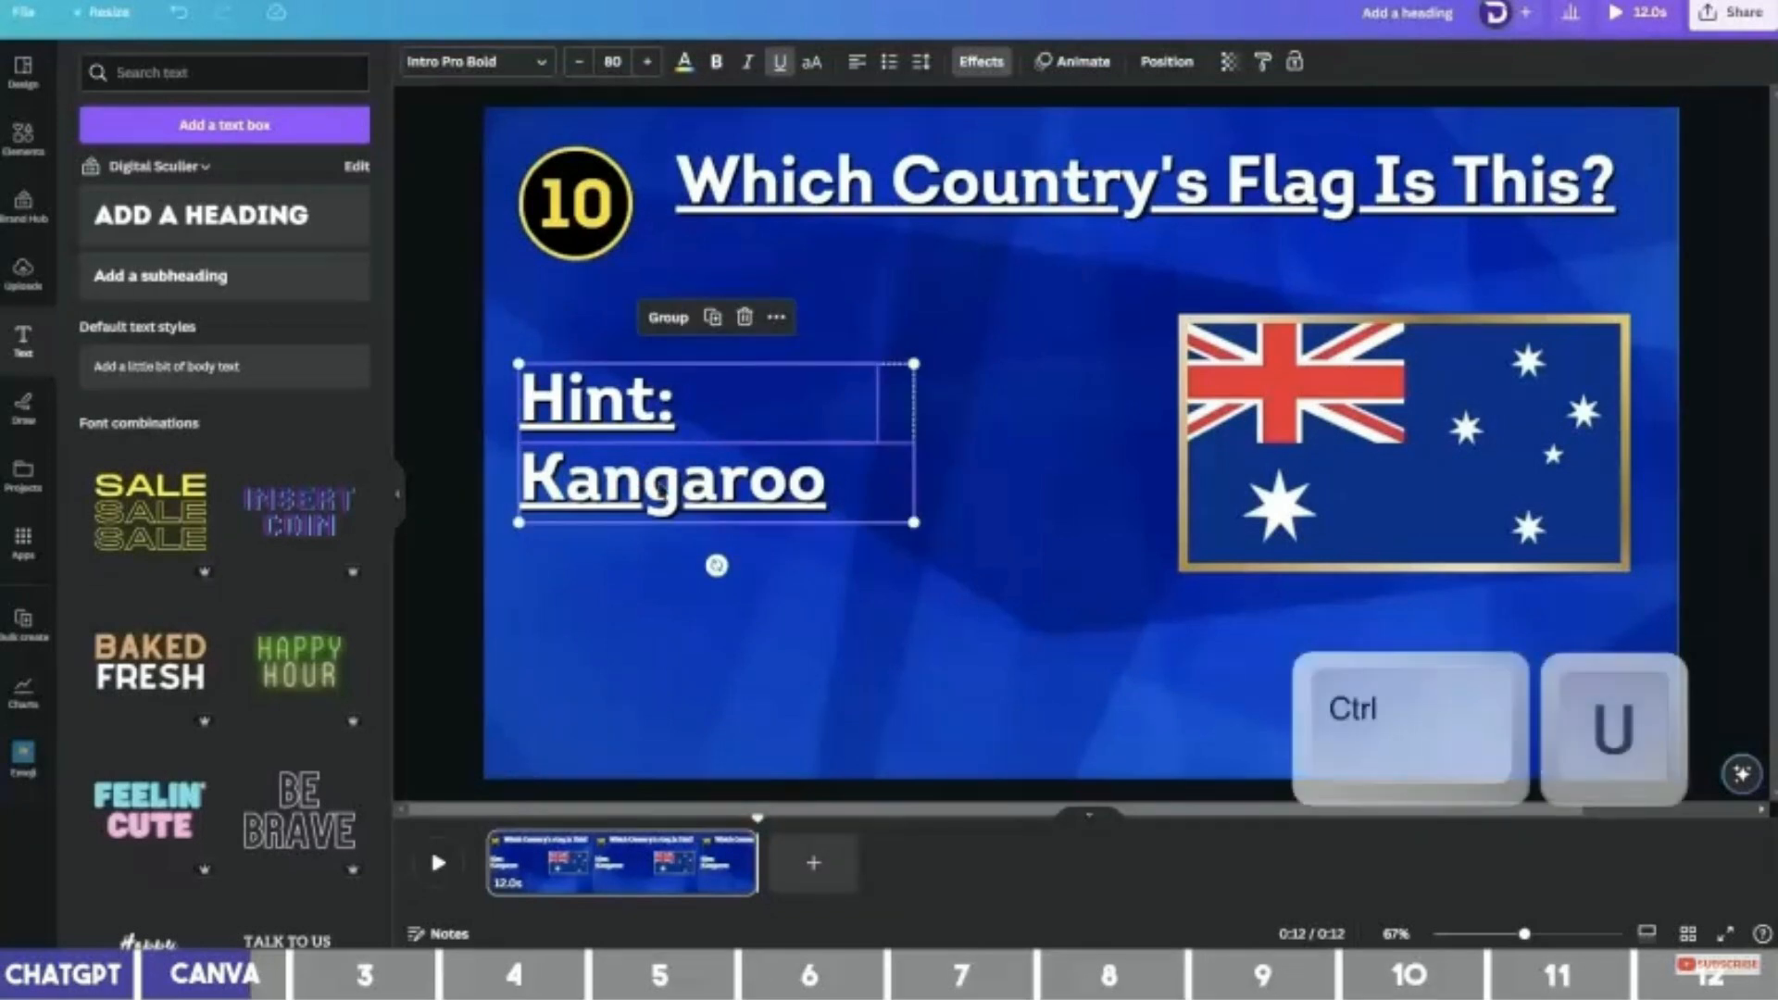
left_click(946, 493)
left_click(728, 507)
left_click(615, 408)
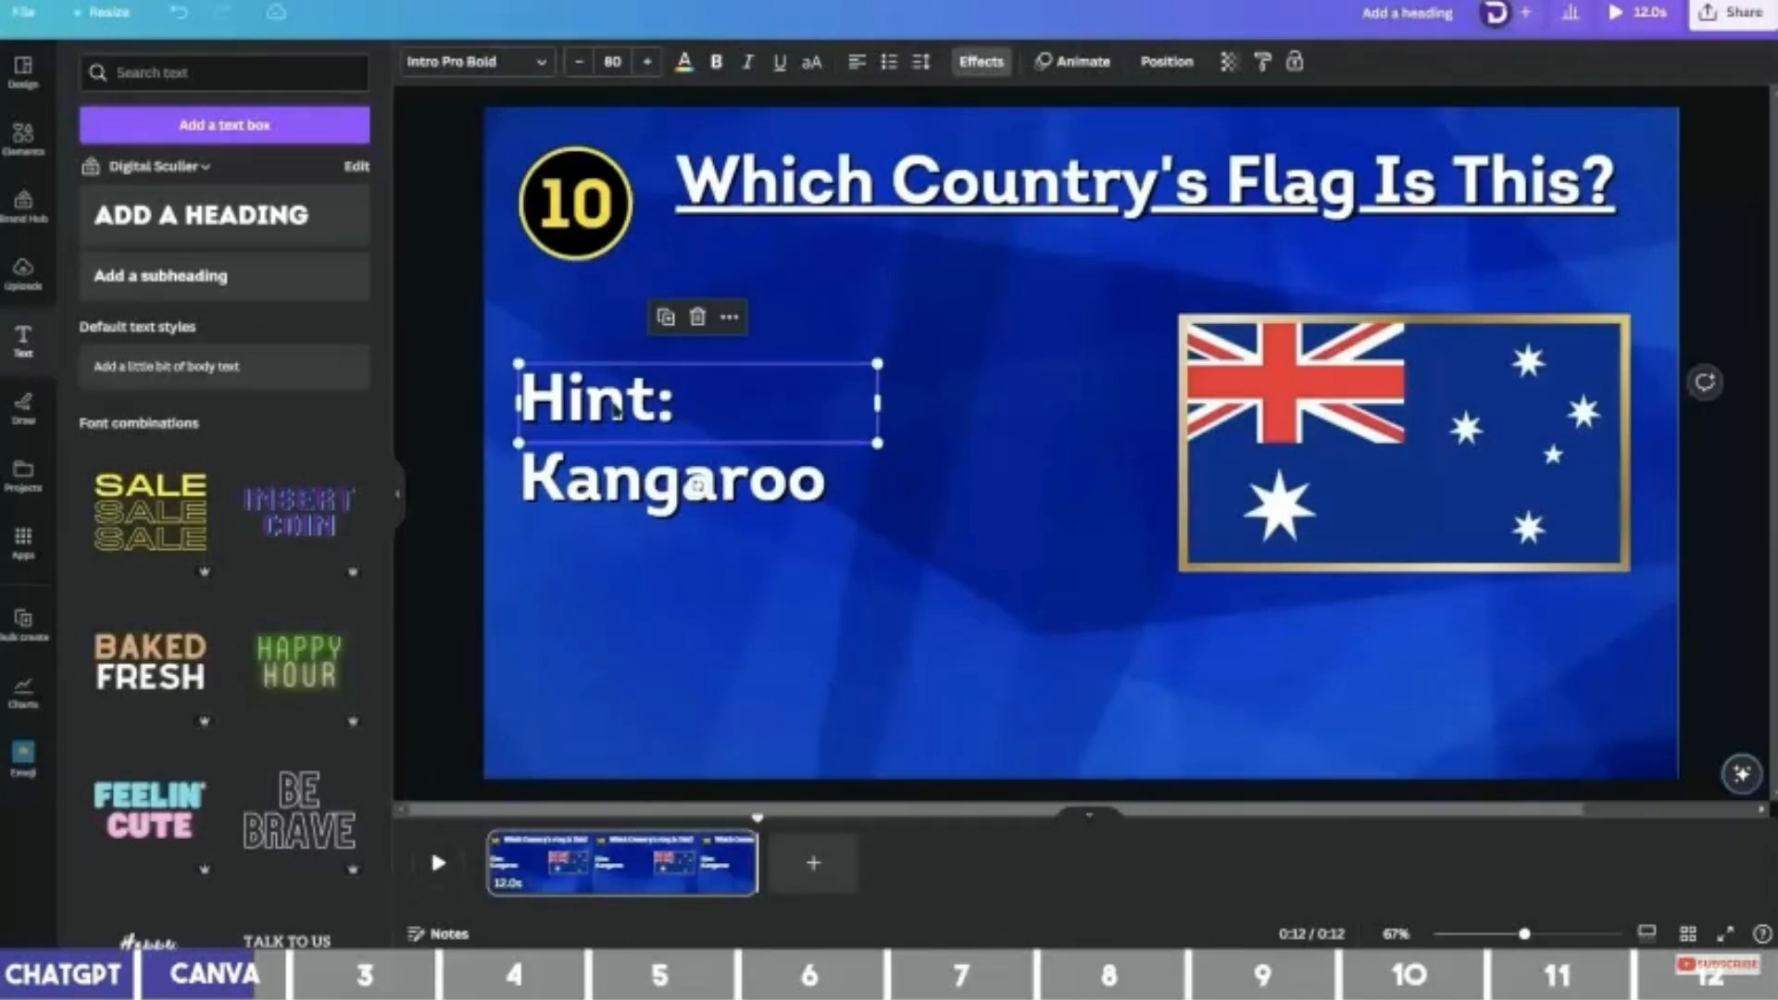
left_click_drag(877, 363, 808, 379)
Change the Kangaroo text colour to yellow.
left_click(761, 480)
left_click(683, 61)
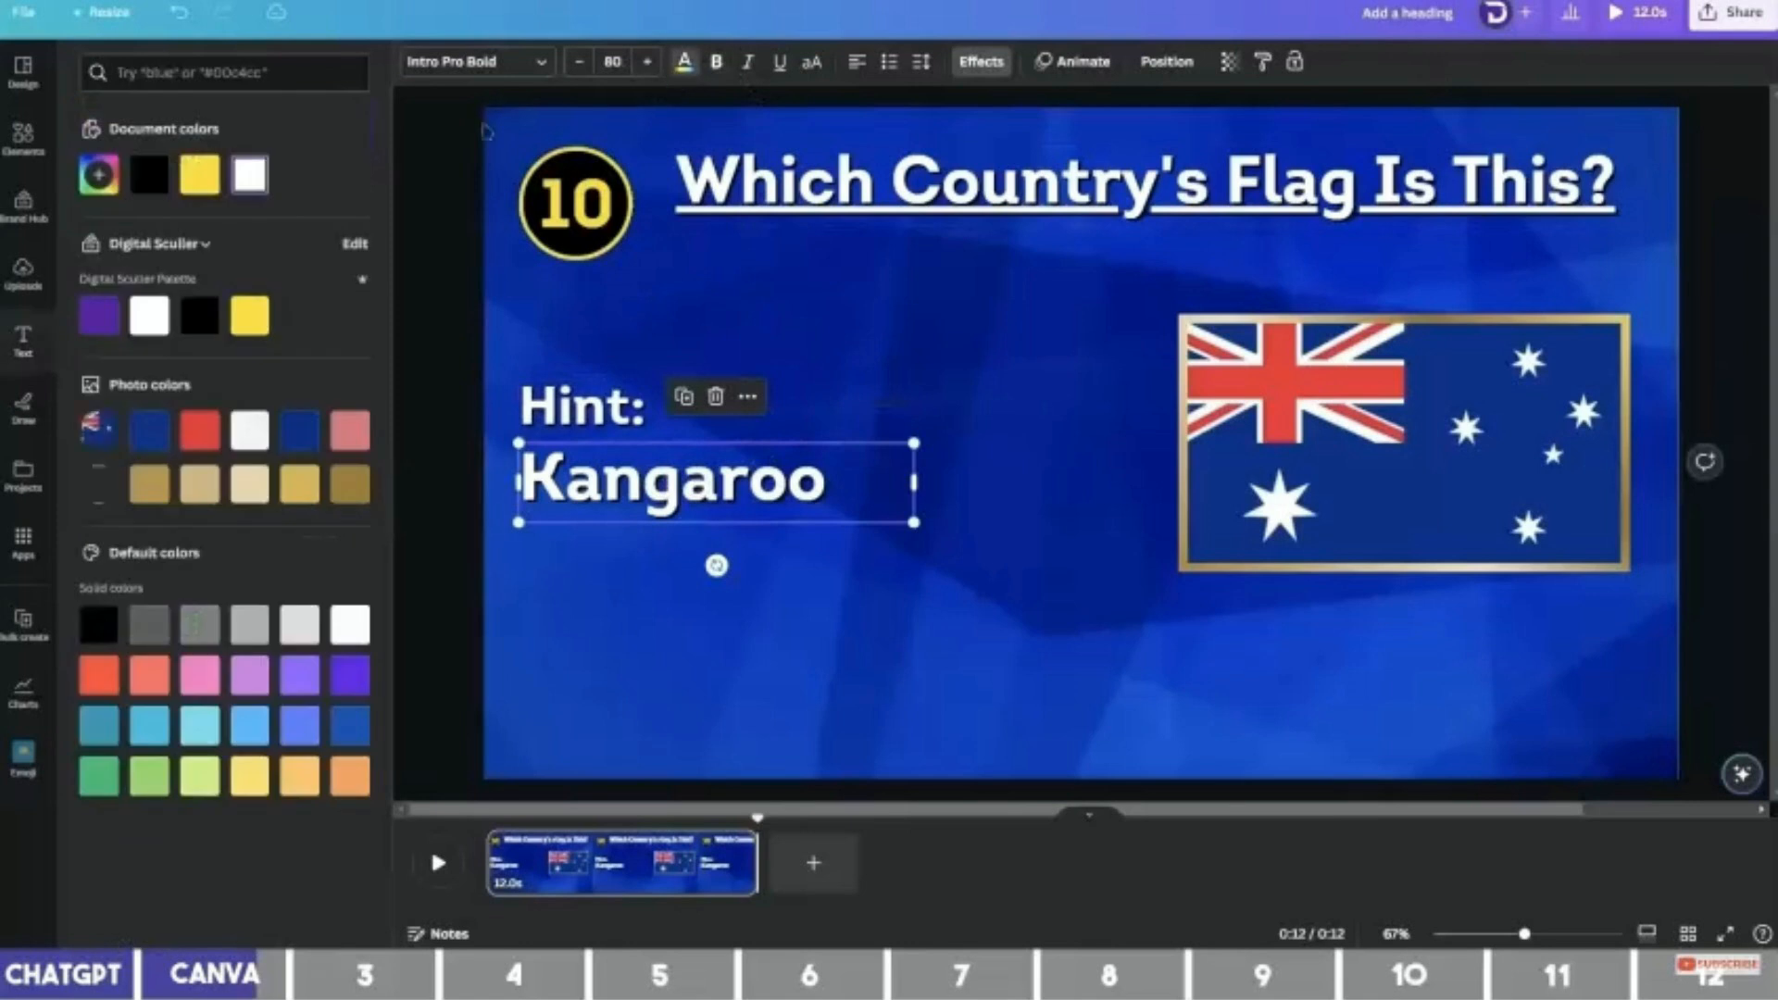
left_click(199, 174)
left_click(842, 398)
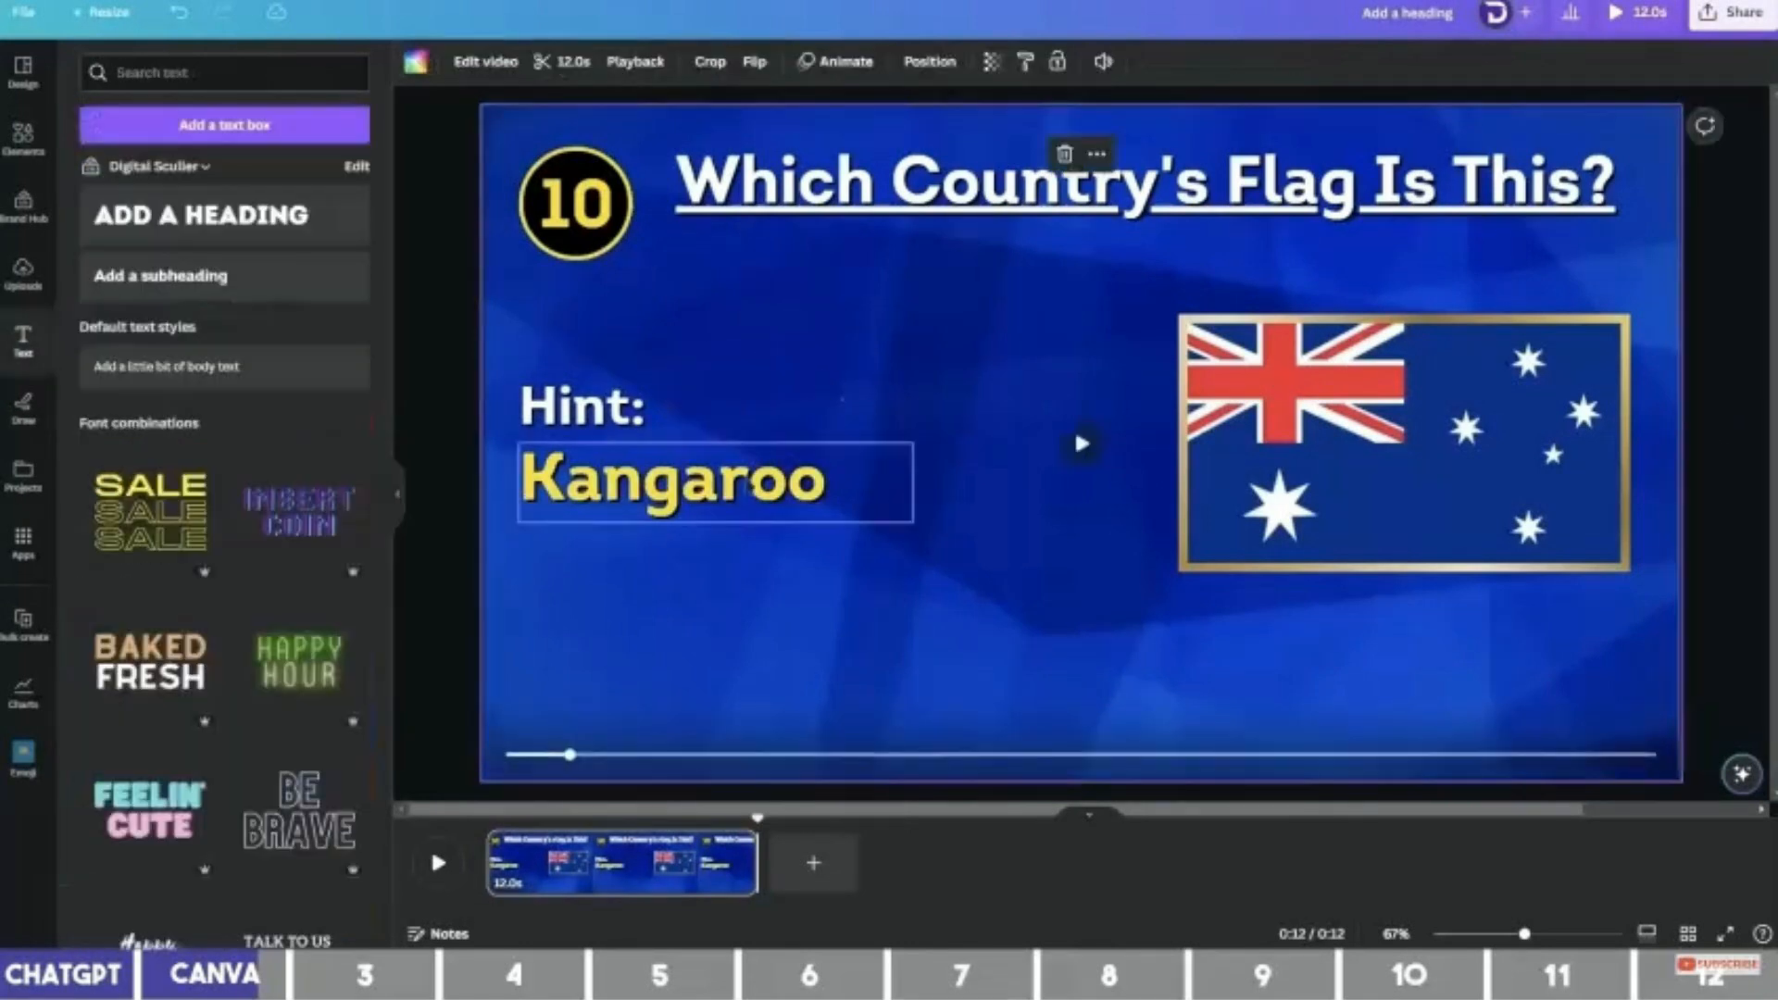
Duplicate Kangaroo below the flag, centre it, and replace it with 'Australia'.
left_click(718, 509)
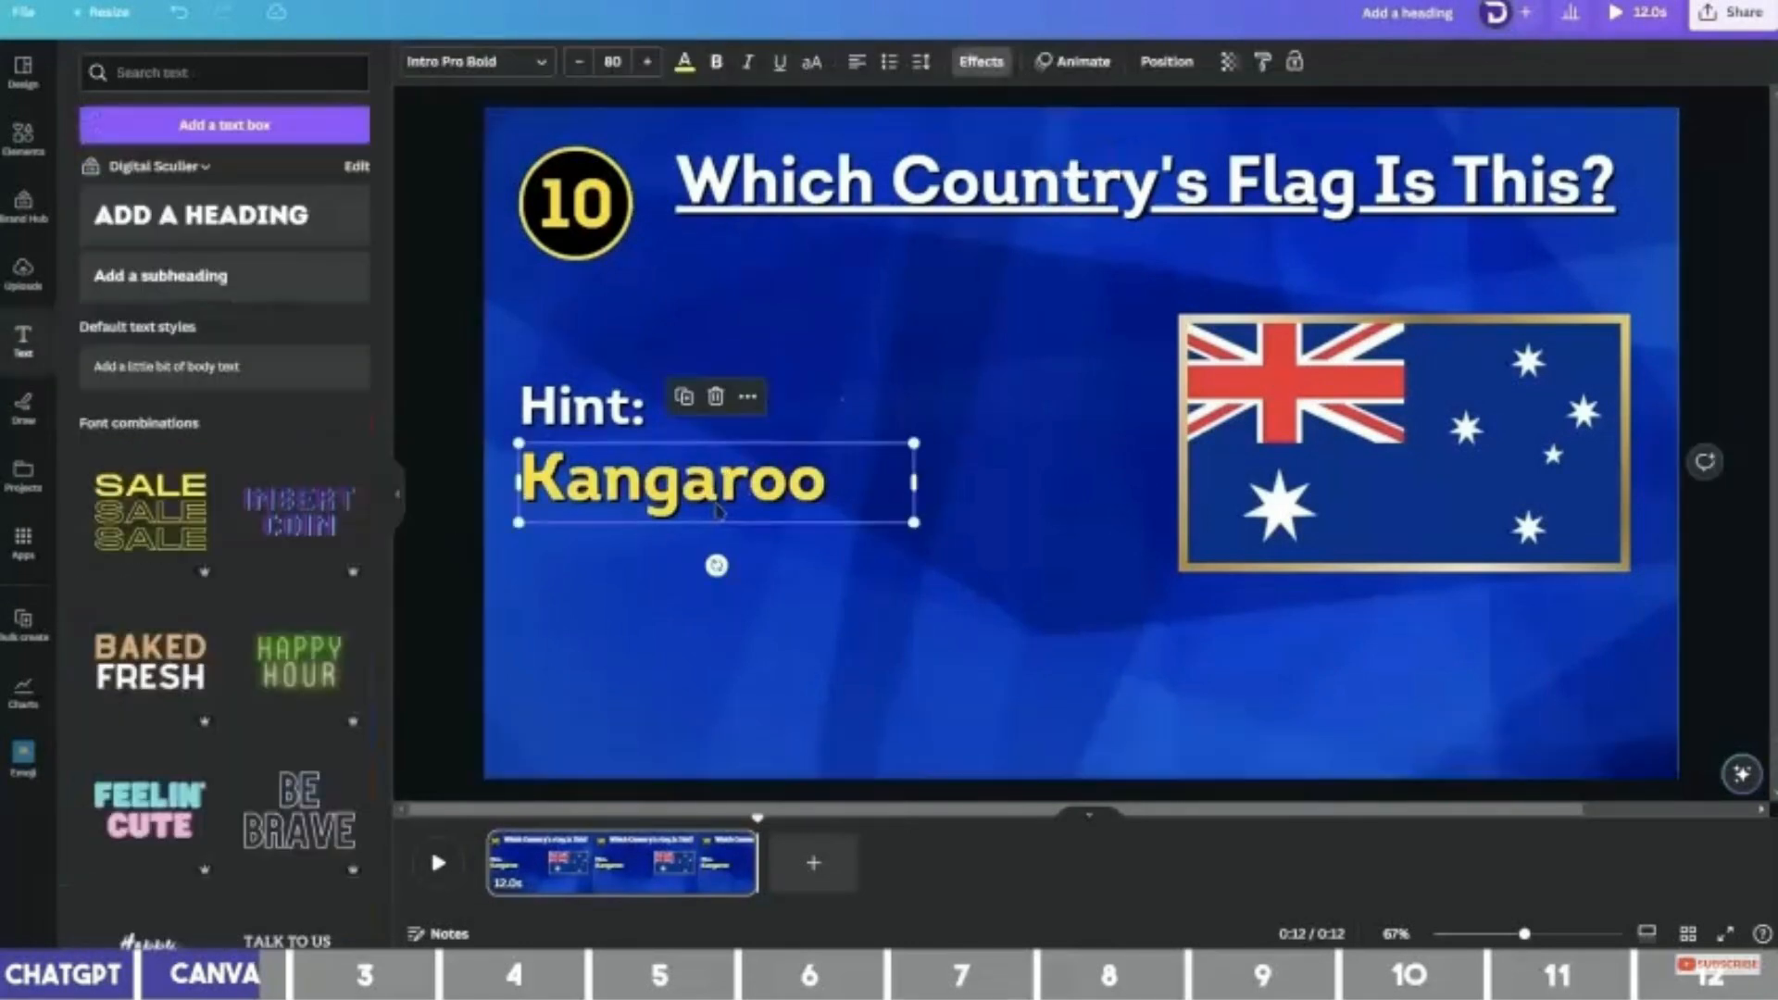
key("ctrl+d")
left_click_drag(719, 509, 1102, 701)
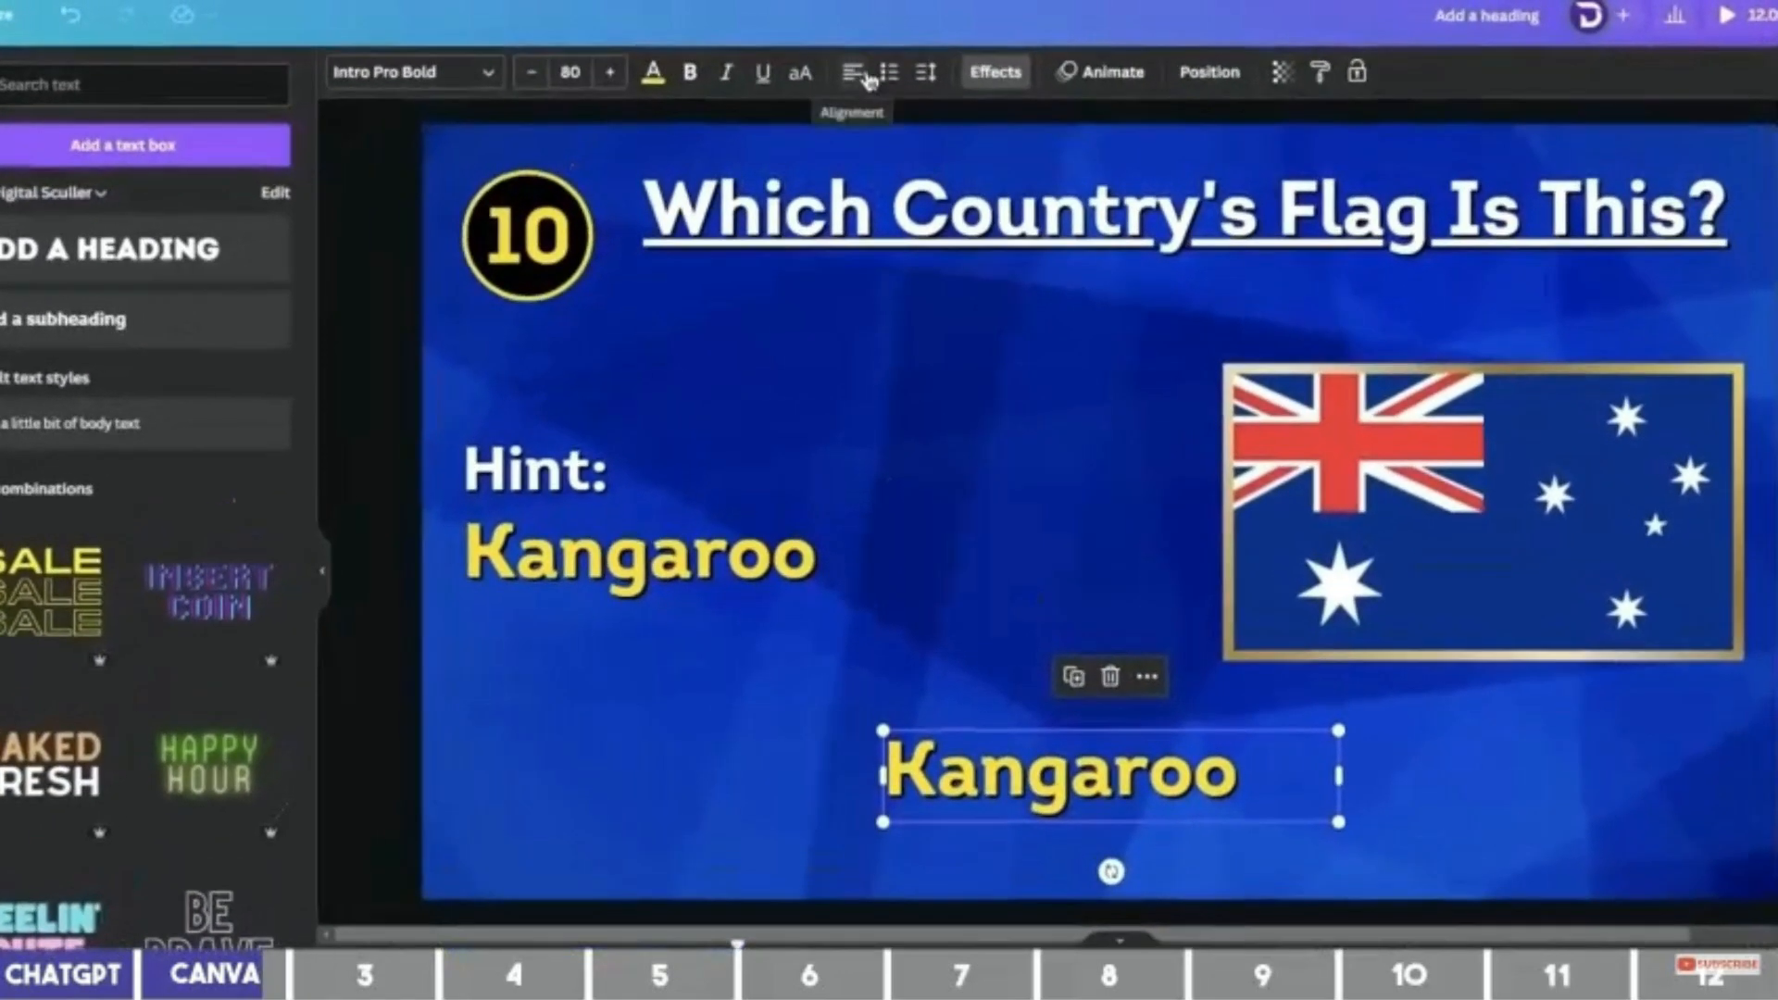
left_click(869, 80)
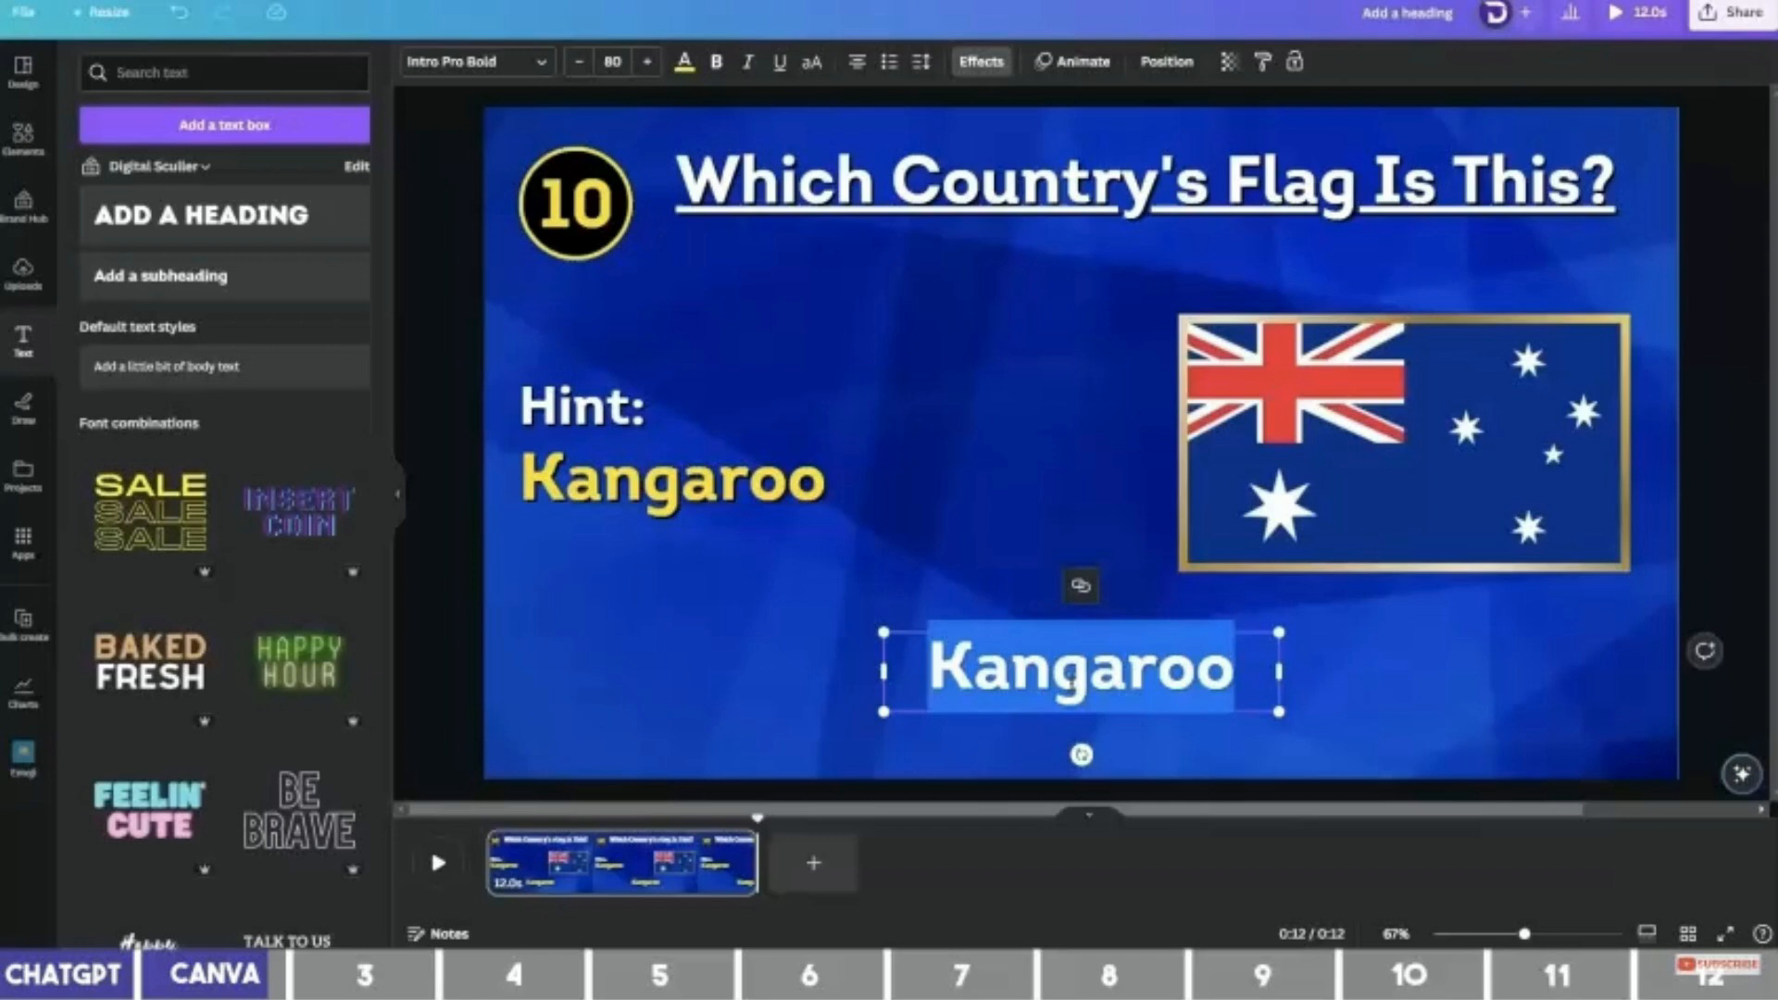
type("Australia")
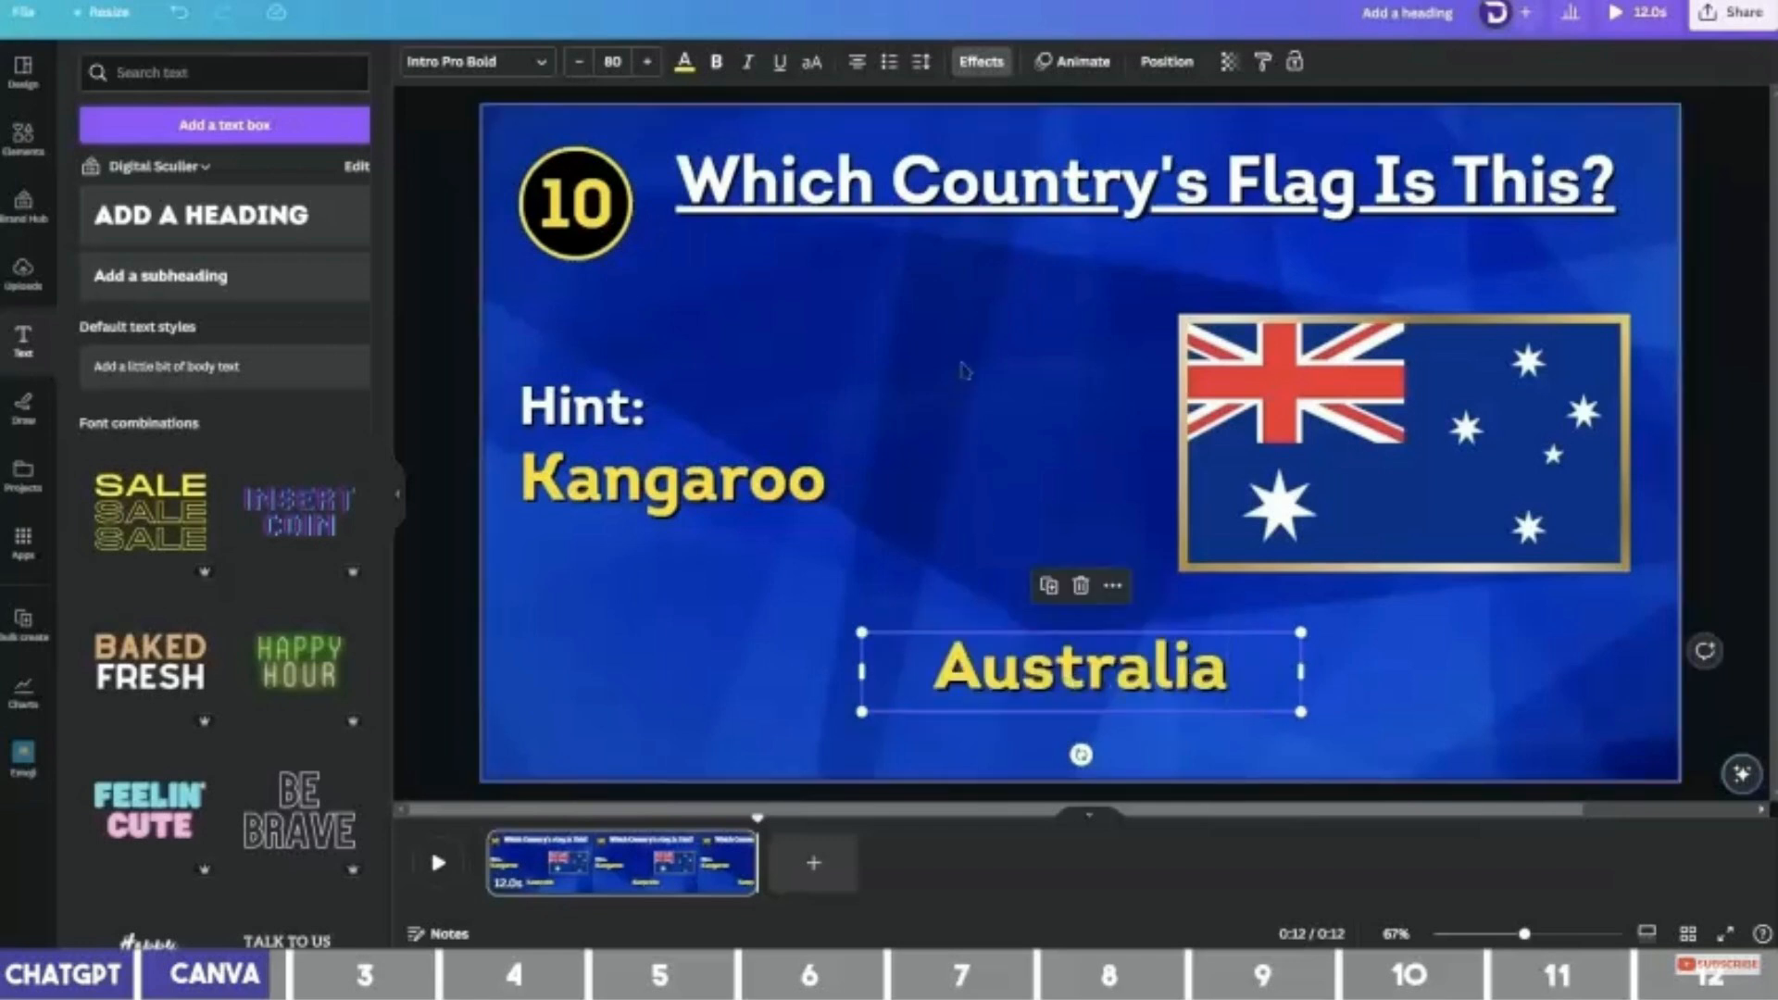
Give the Australia text a black background effect with Roundness 16 and Spread 14.
left_click(980, 61)
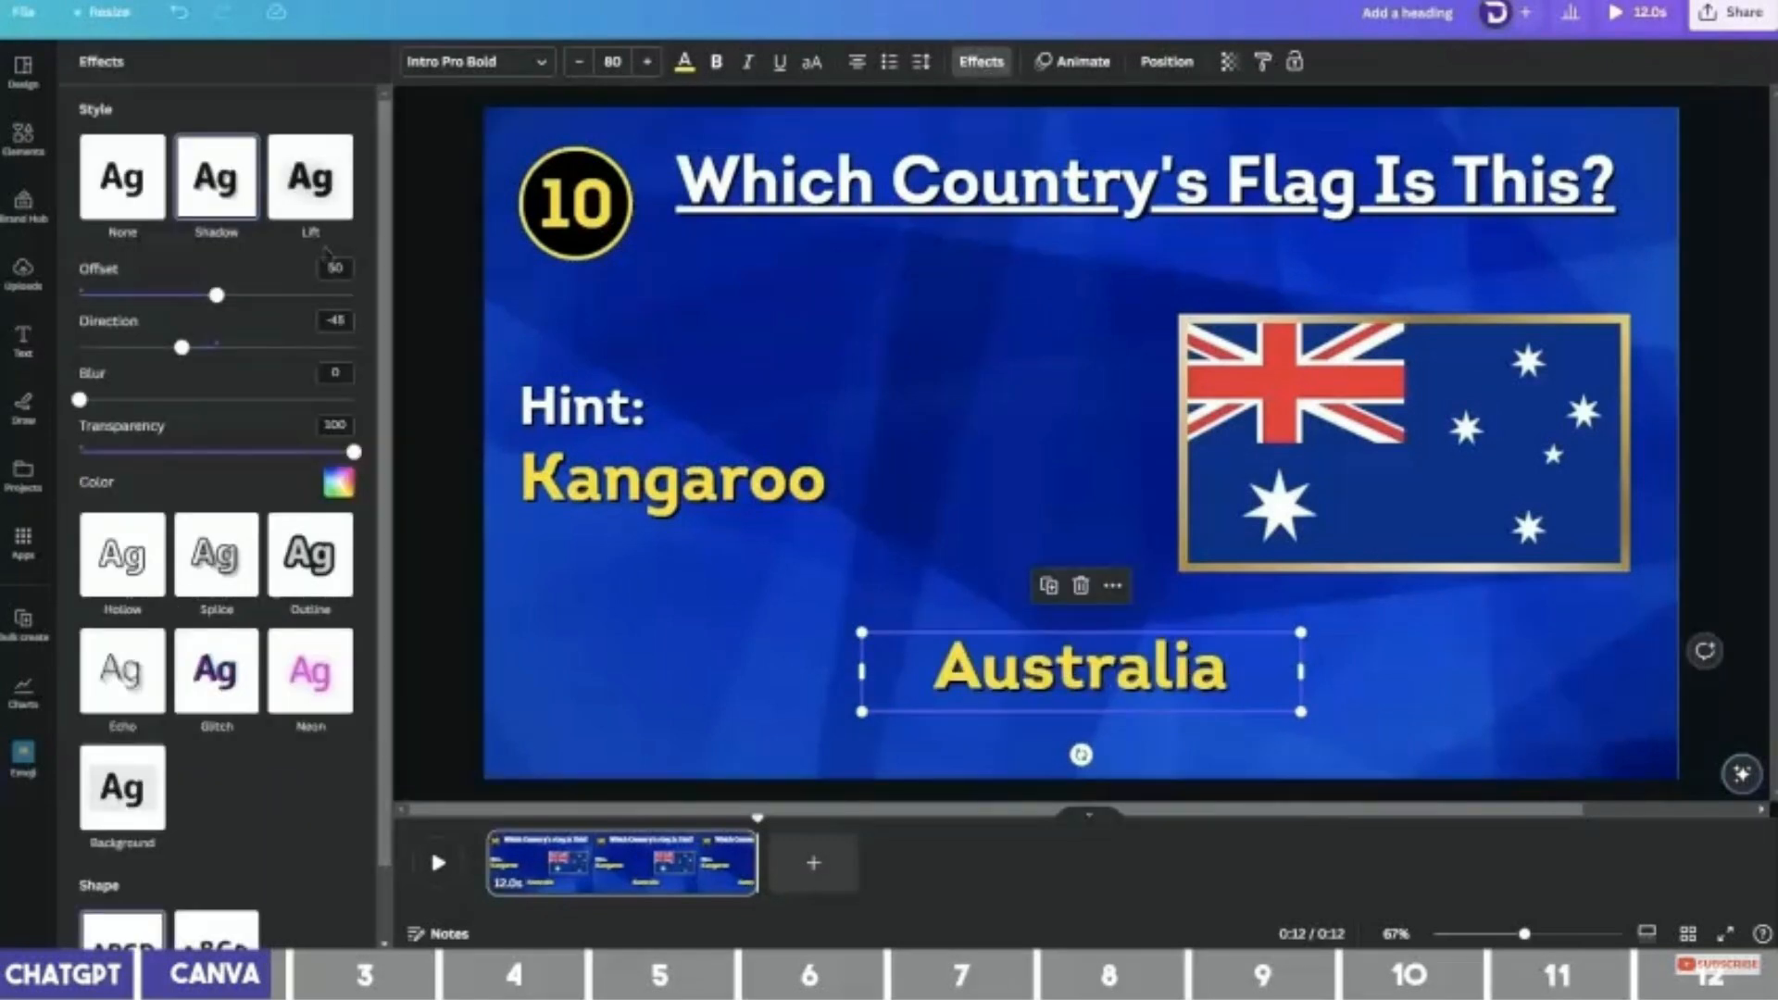
scroll(232, 400, "down", 2)
left_click(148, 704)
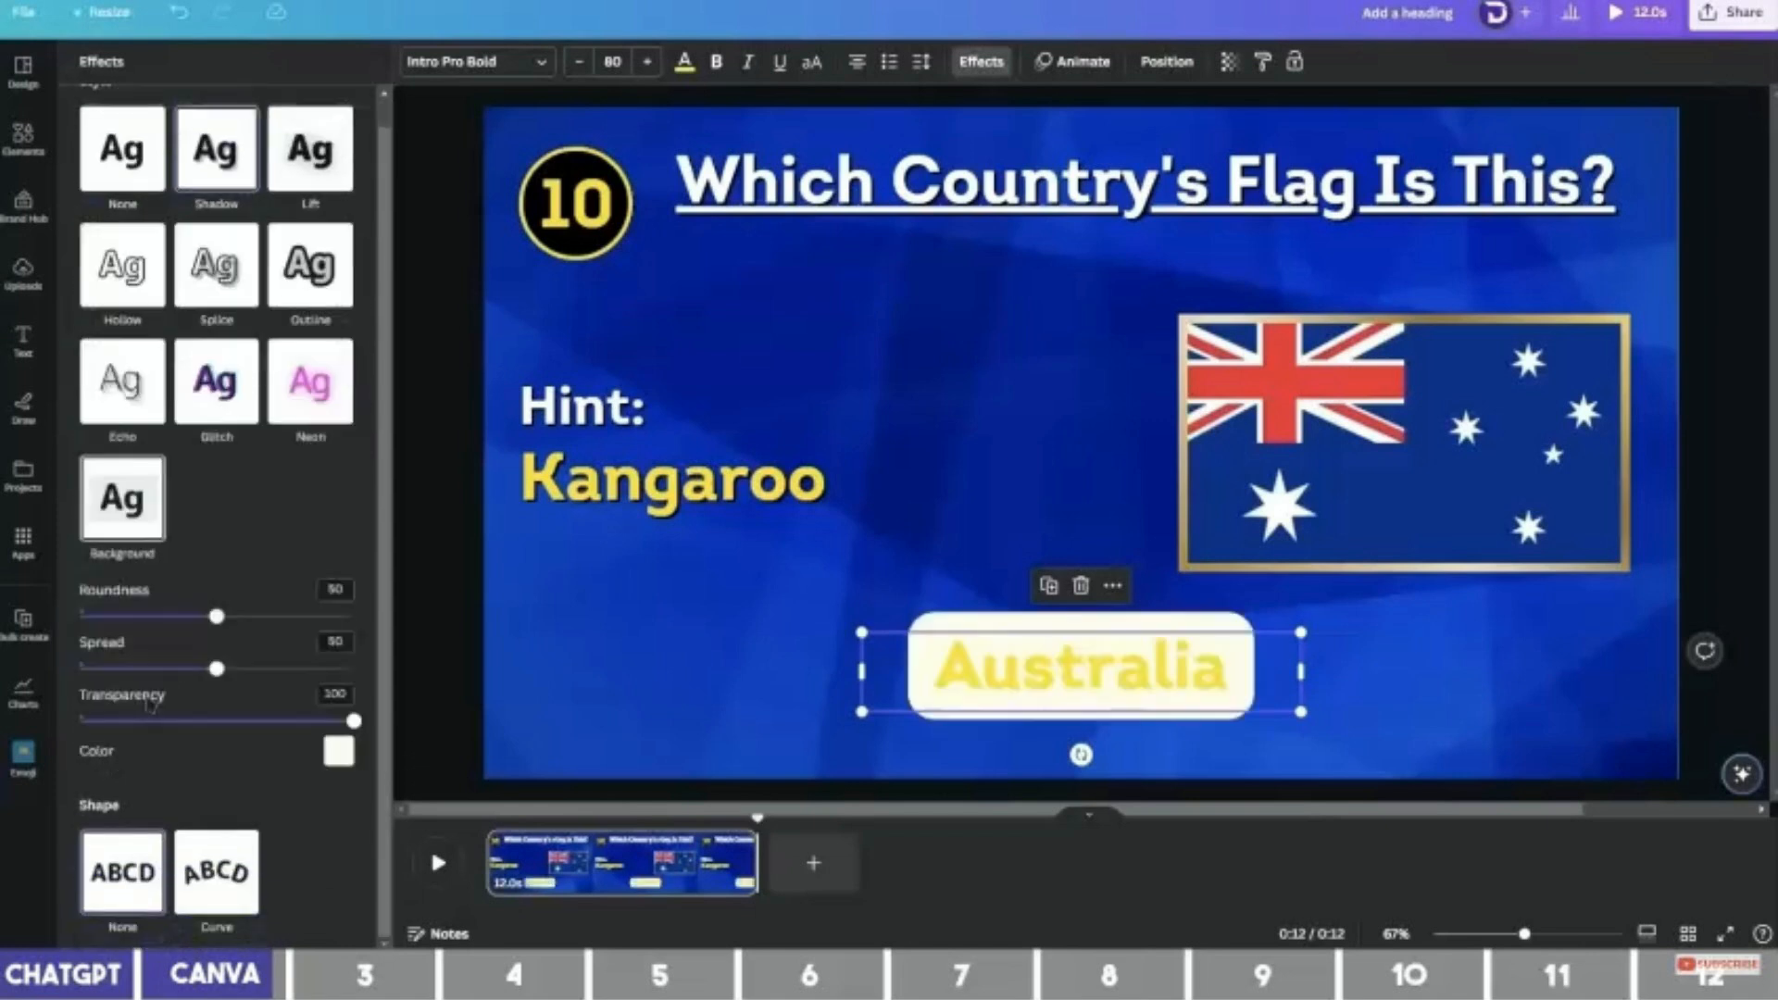
left_click(339, 752)
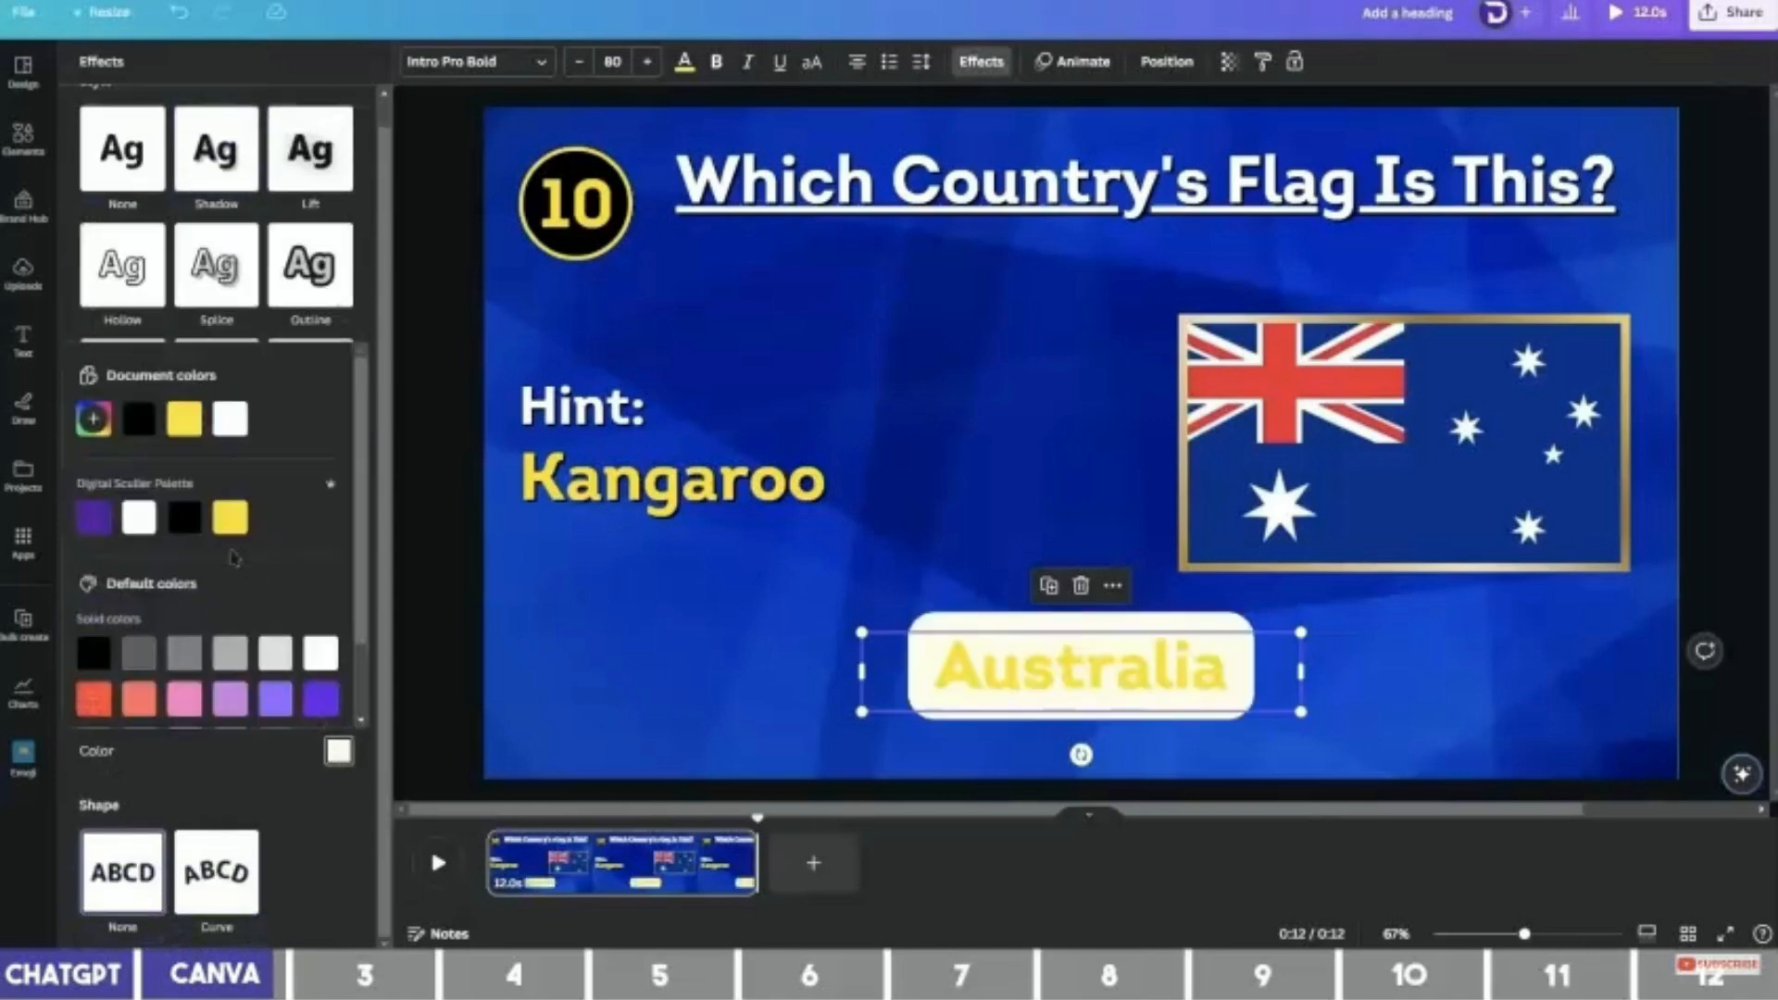
left_click(183, 526)
left_click(281, 813)
left_click_drag(217, 617, 121, 617)
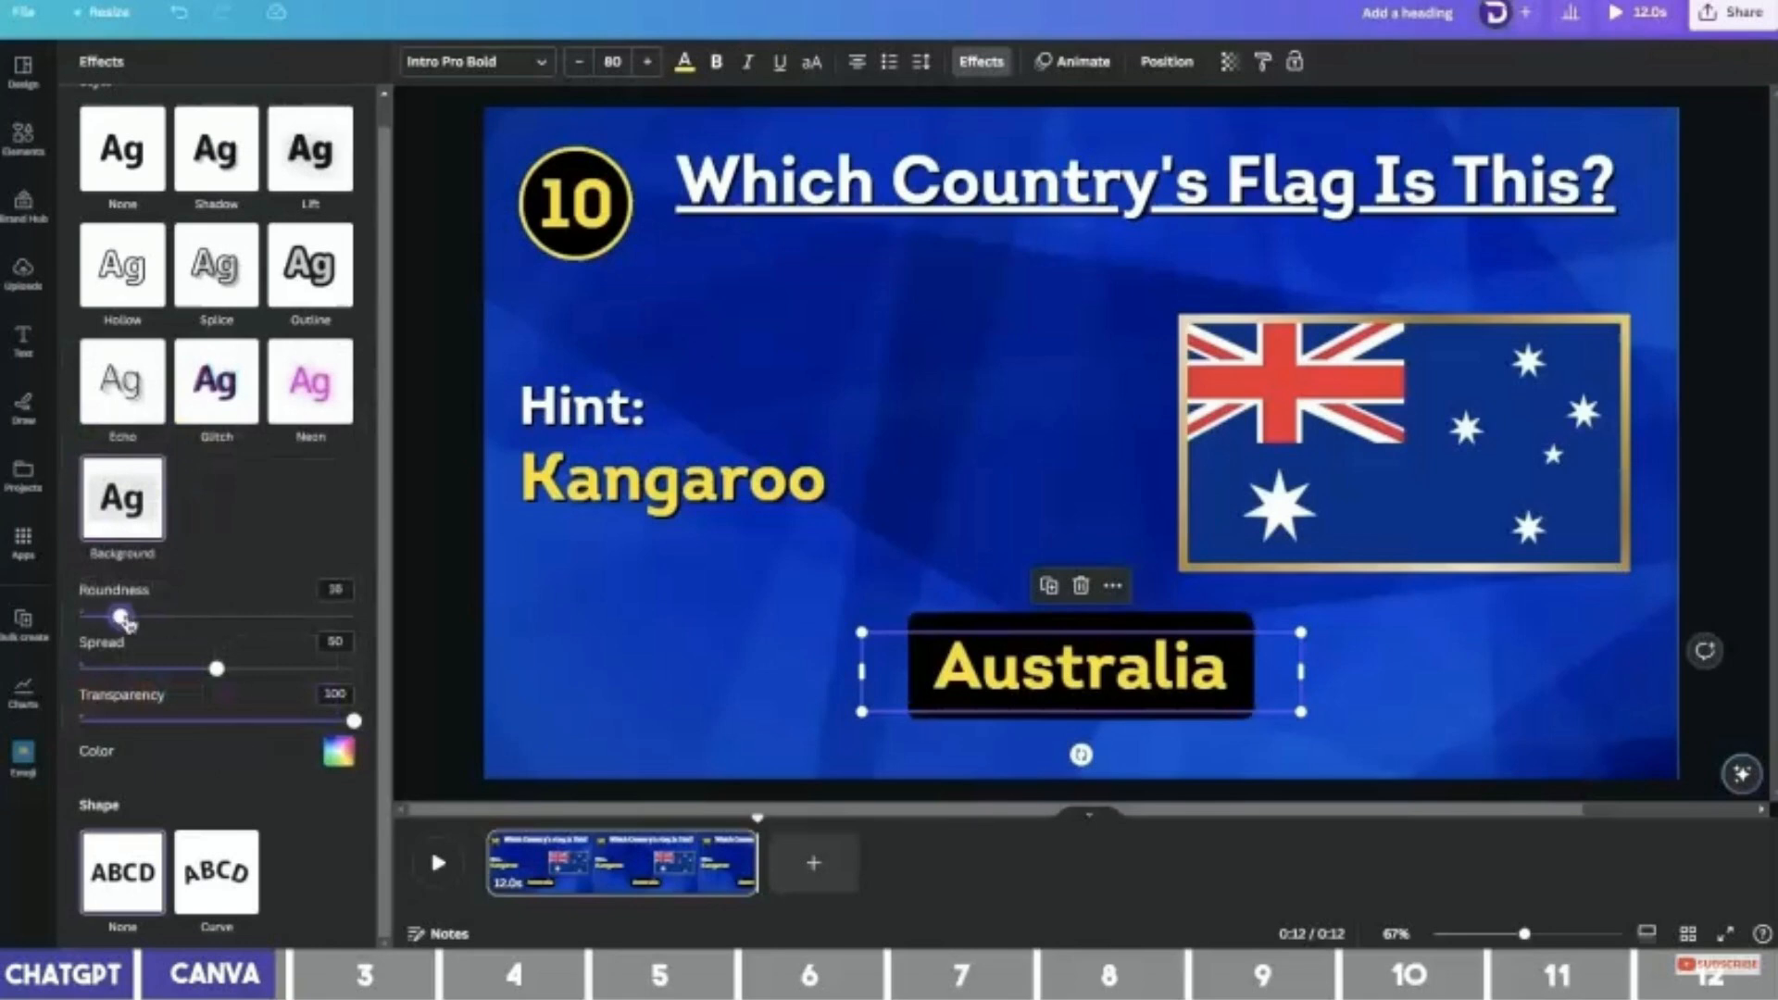
left_click_drag(215, 669, 120, 668)
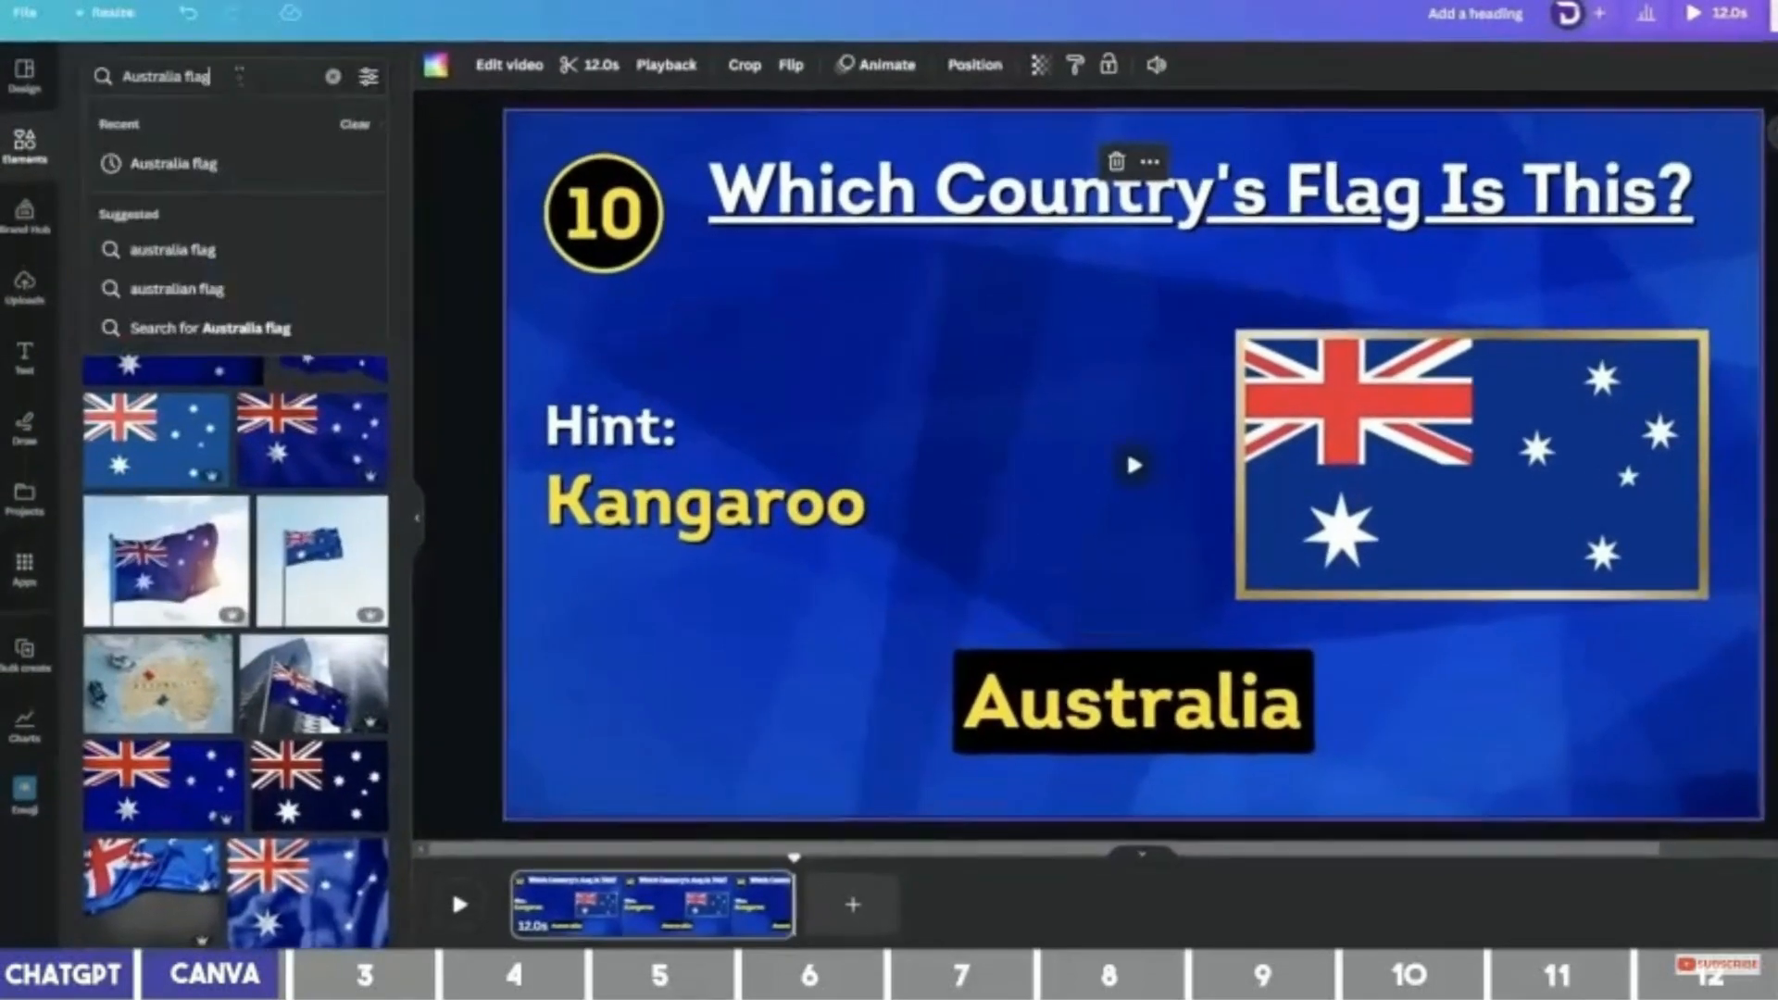
Search Elements for the '5 second timer' videos and add the light-blue 5 countdown to the slide.
left_click(167, 74)
type("5")
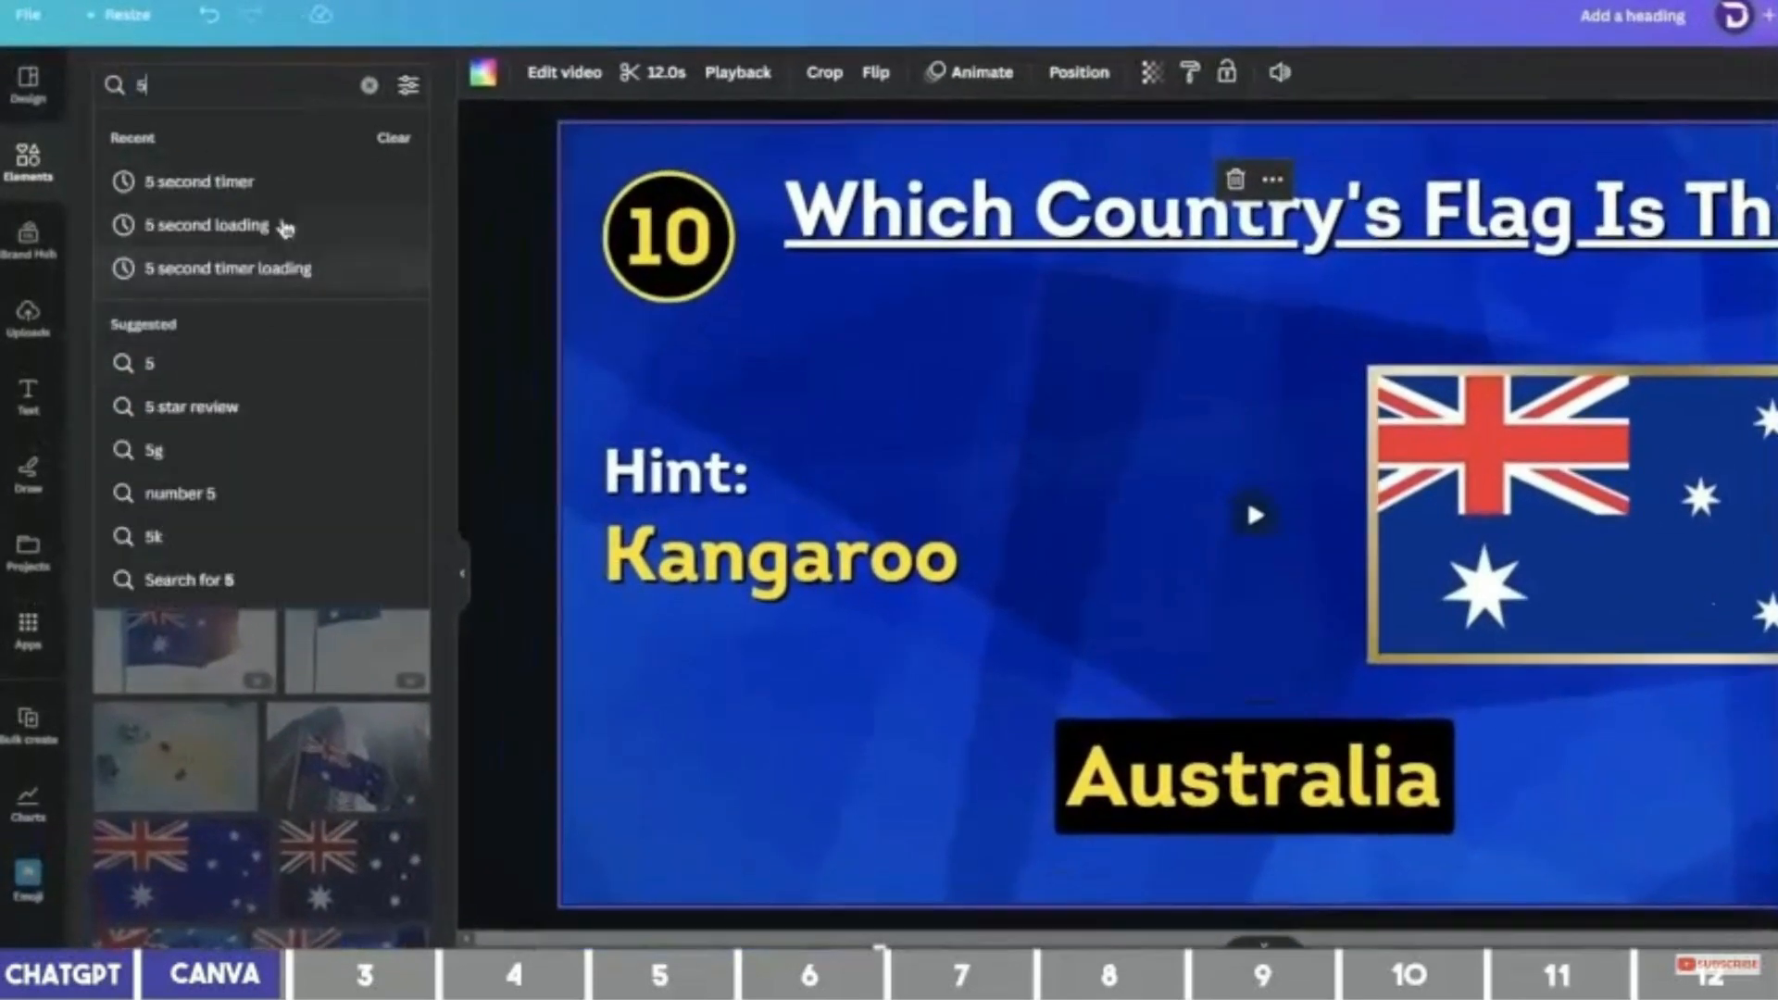
left_click(266, 186)
left_click(317, 147)
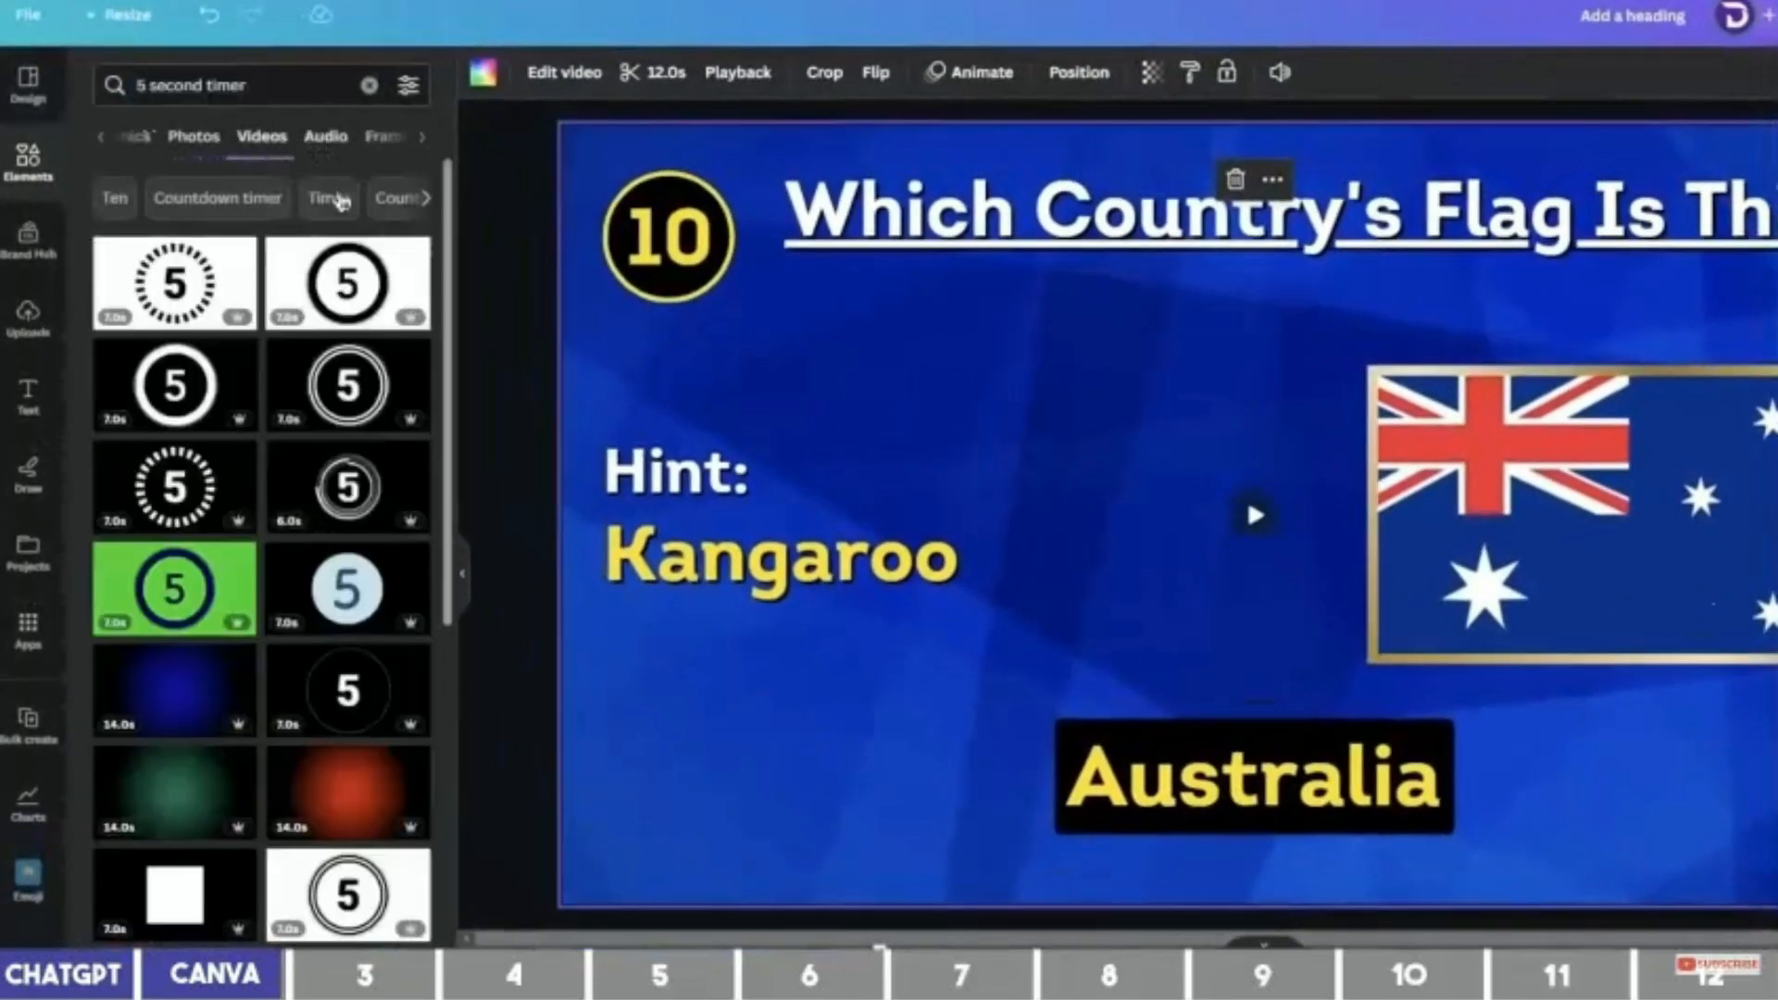
left_click(348, 589)
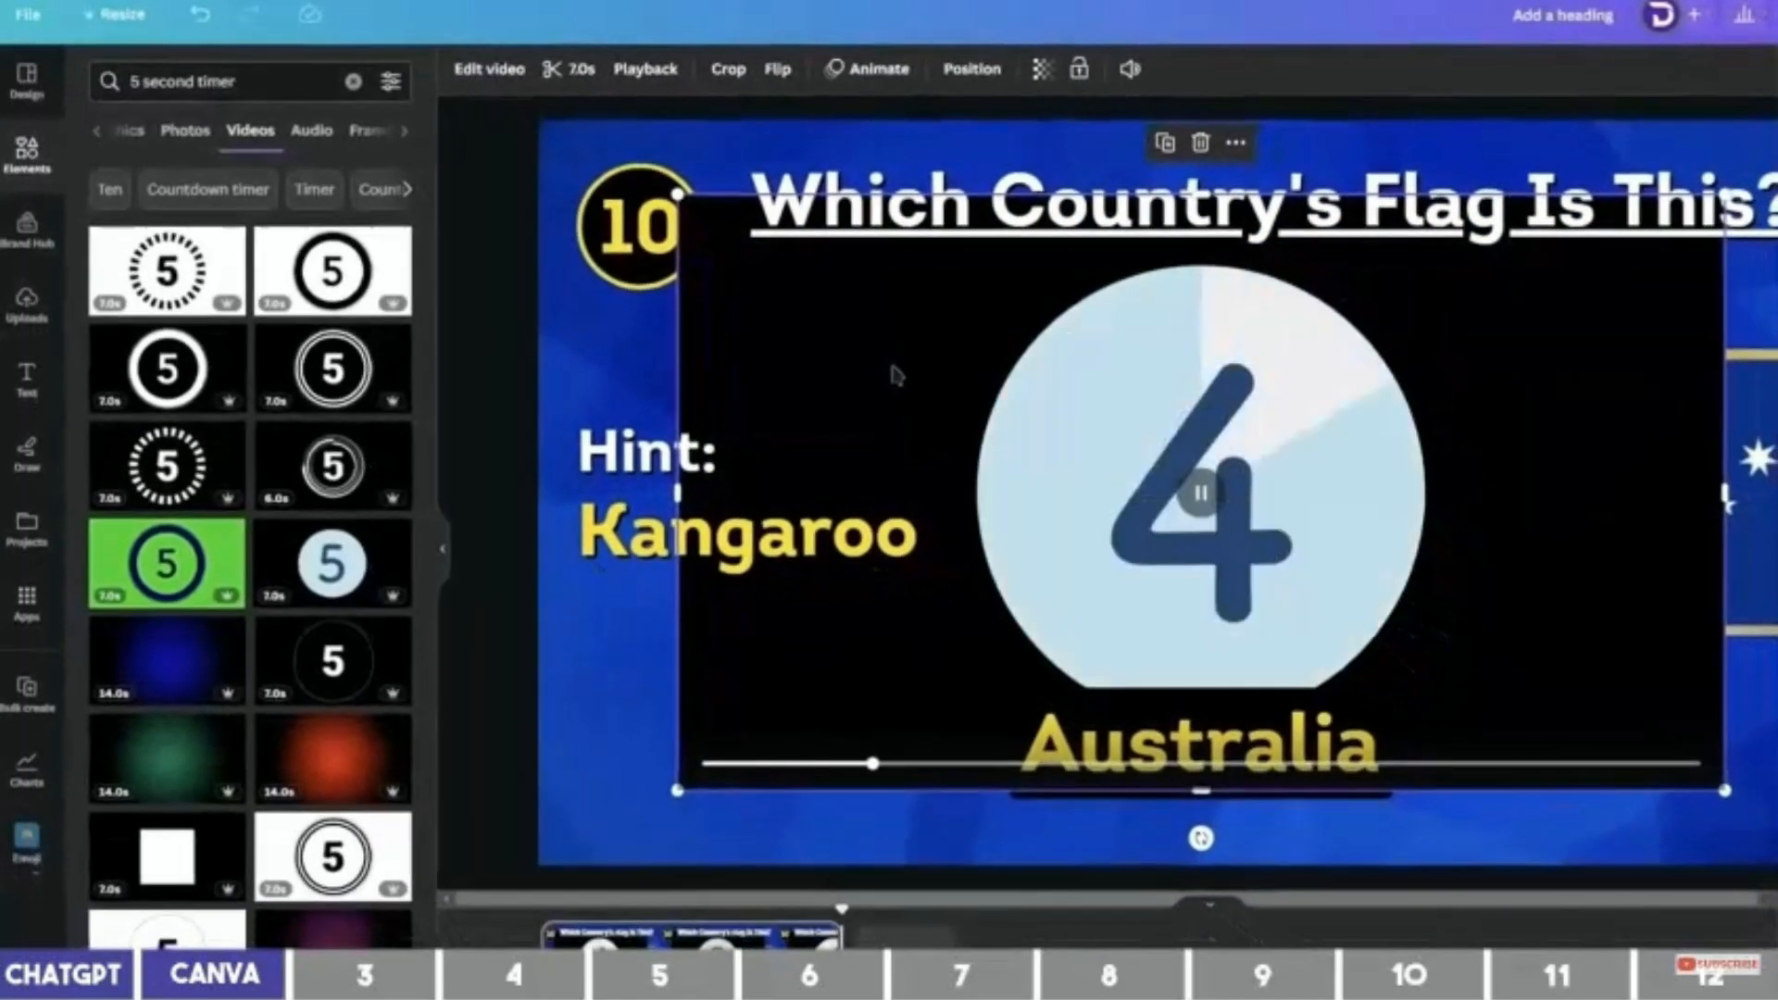
Shrink the timer video and place it in the slide's lower-left corner.
left_click(500, 74)
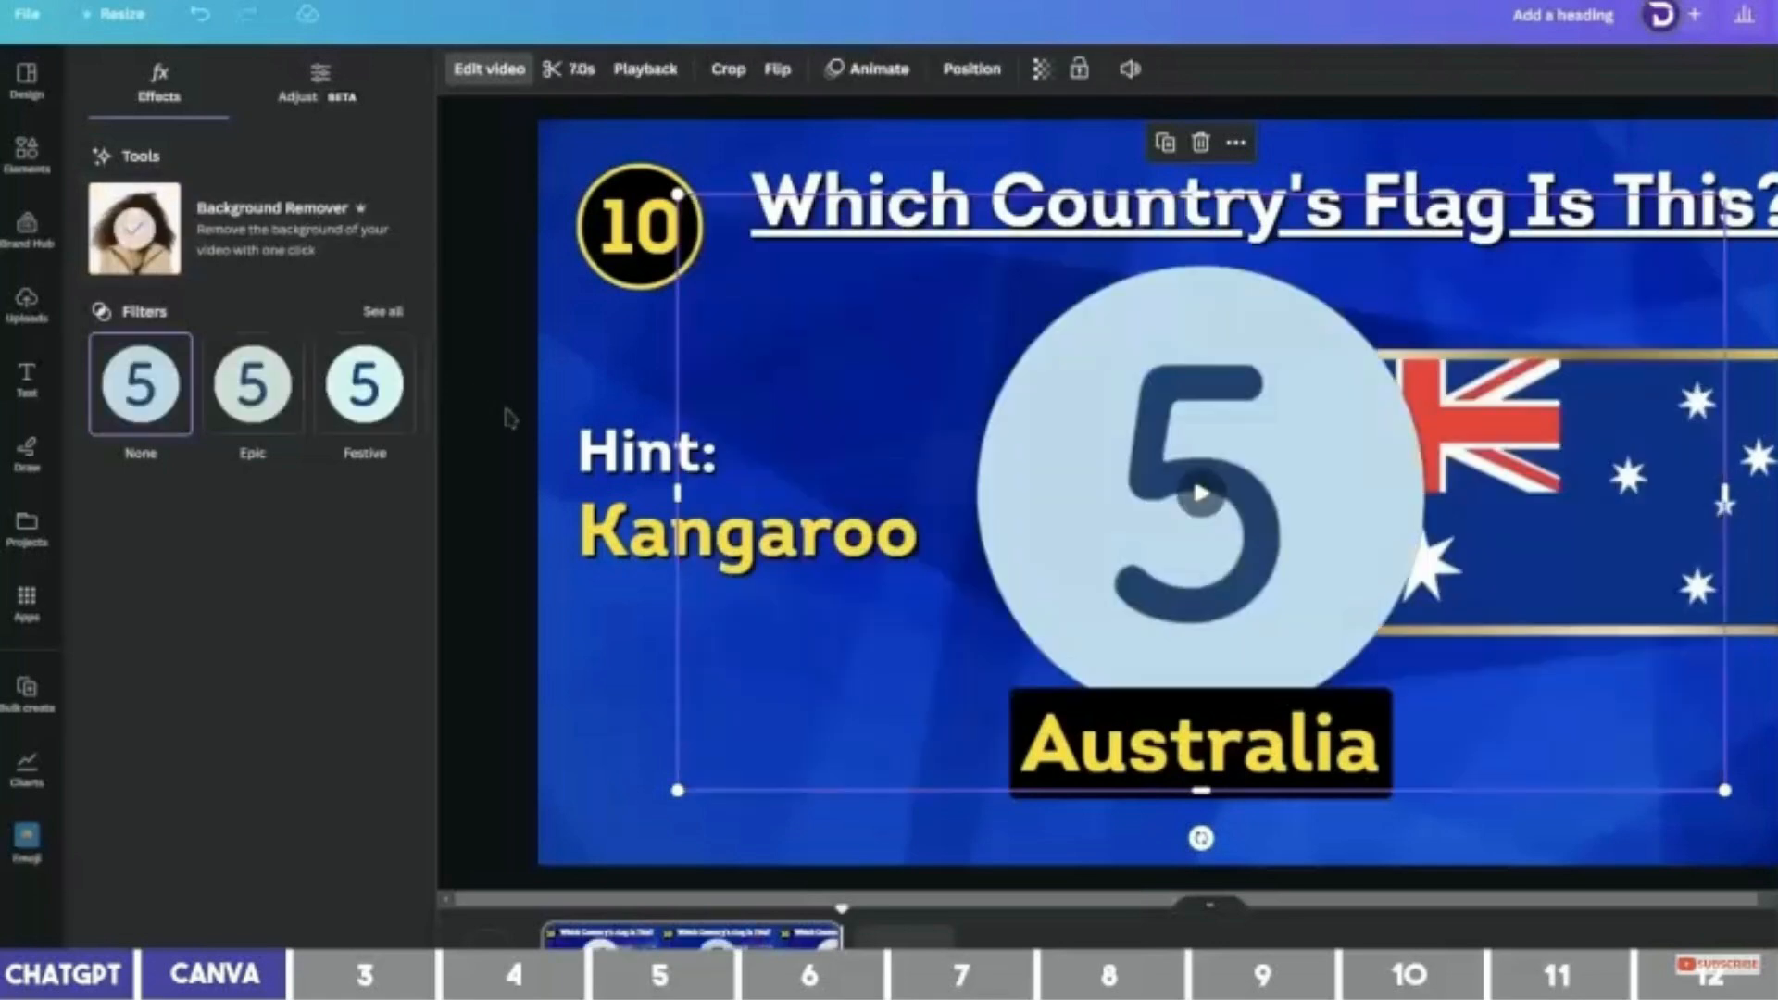
left_click_drag(1724, 195, 978, 615)
left_click_drag(875, 682, 733, 709)
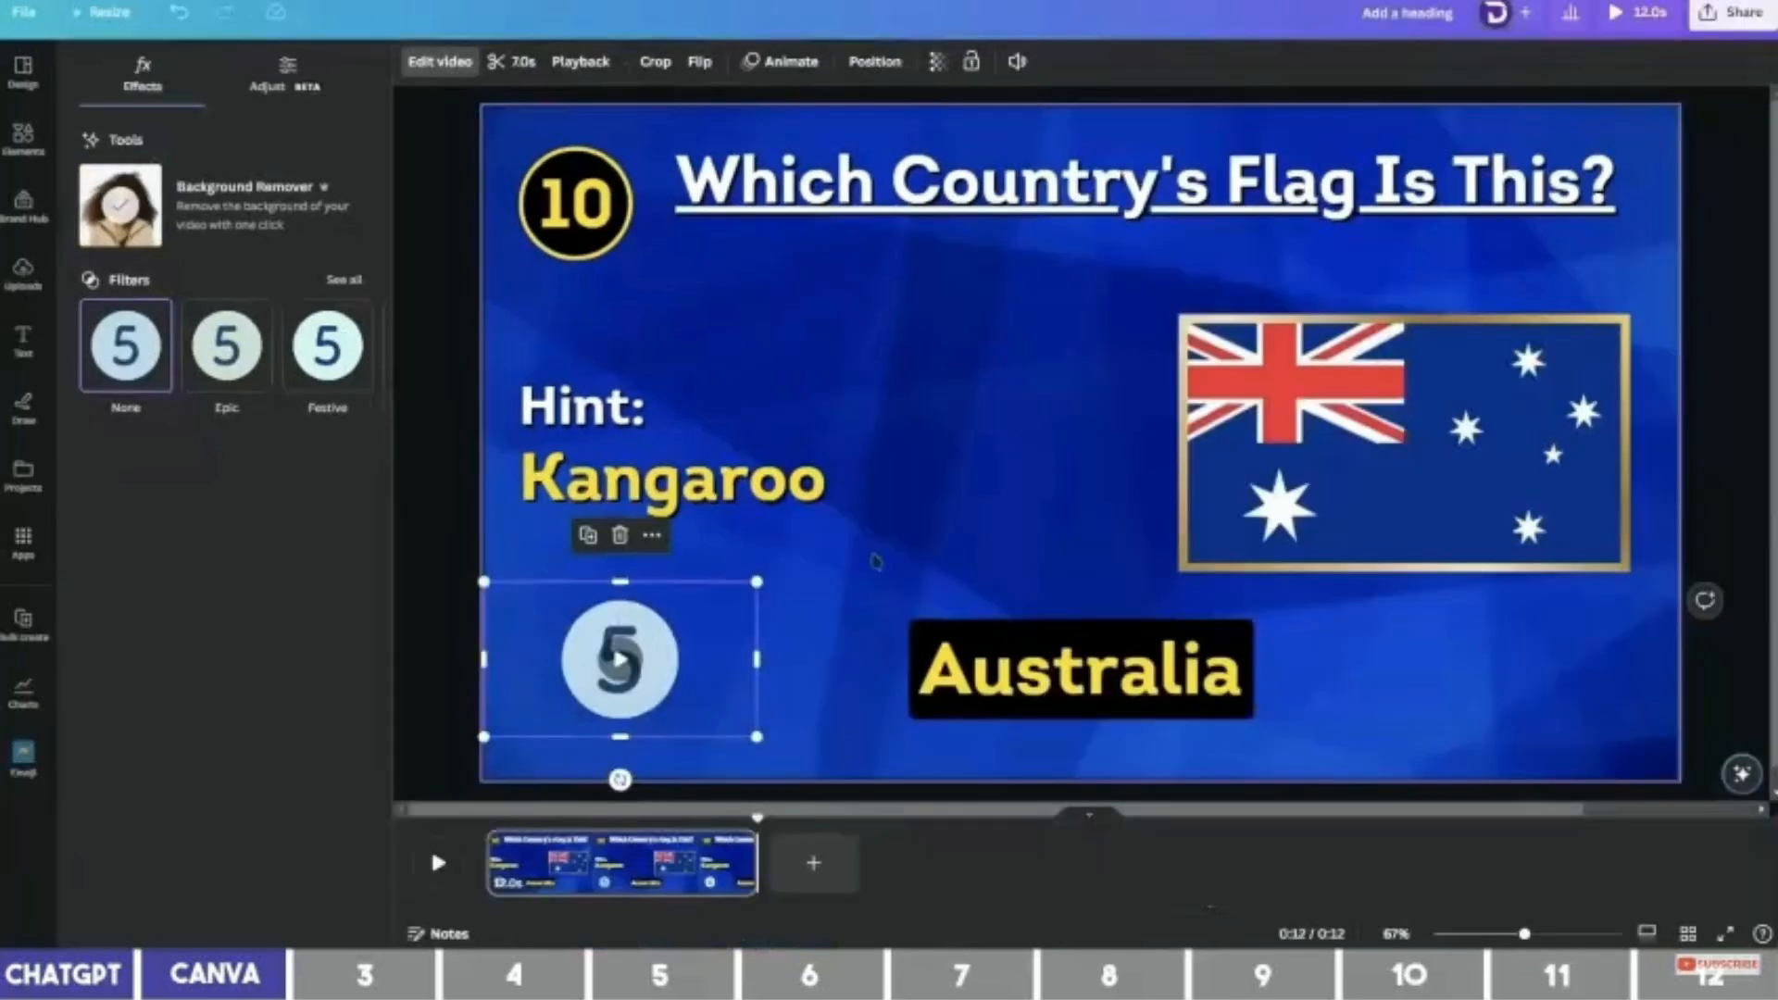
left_click(977, 618)
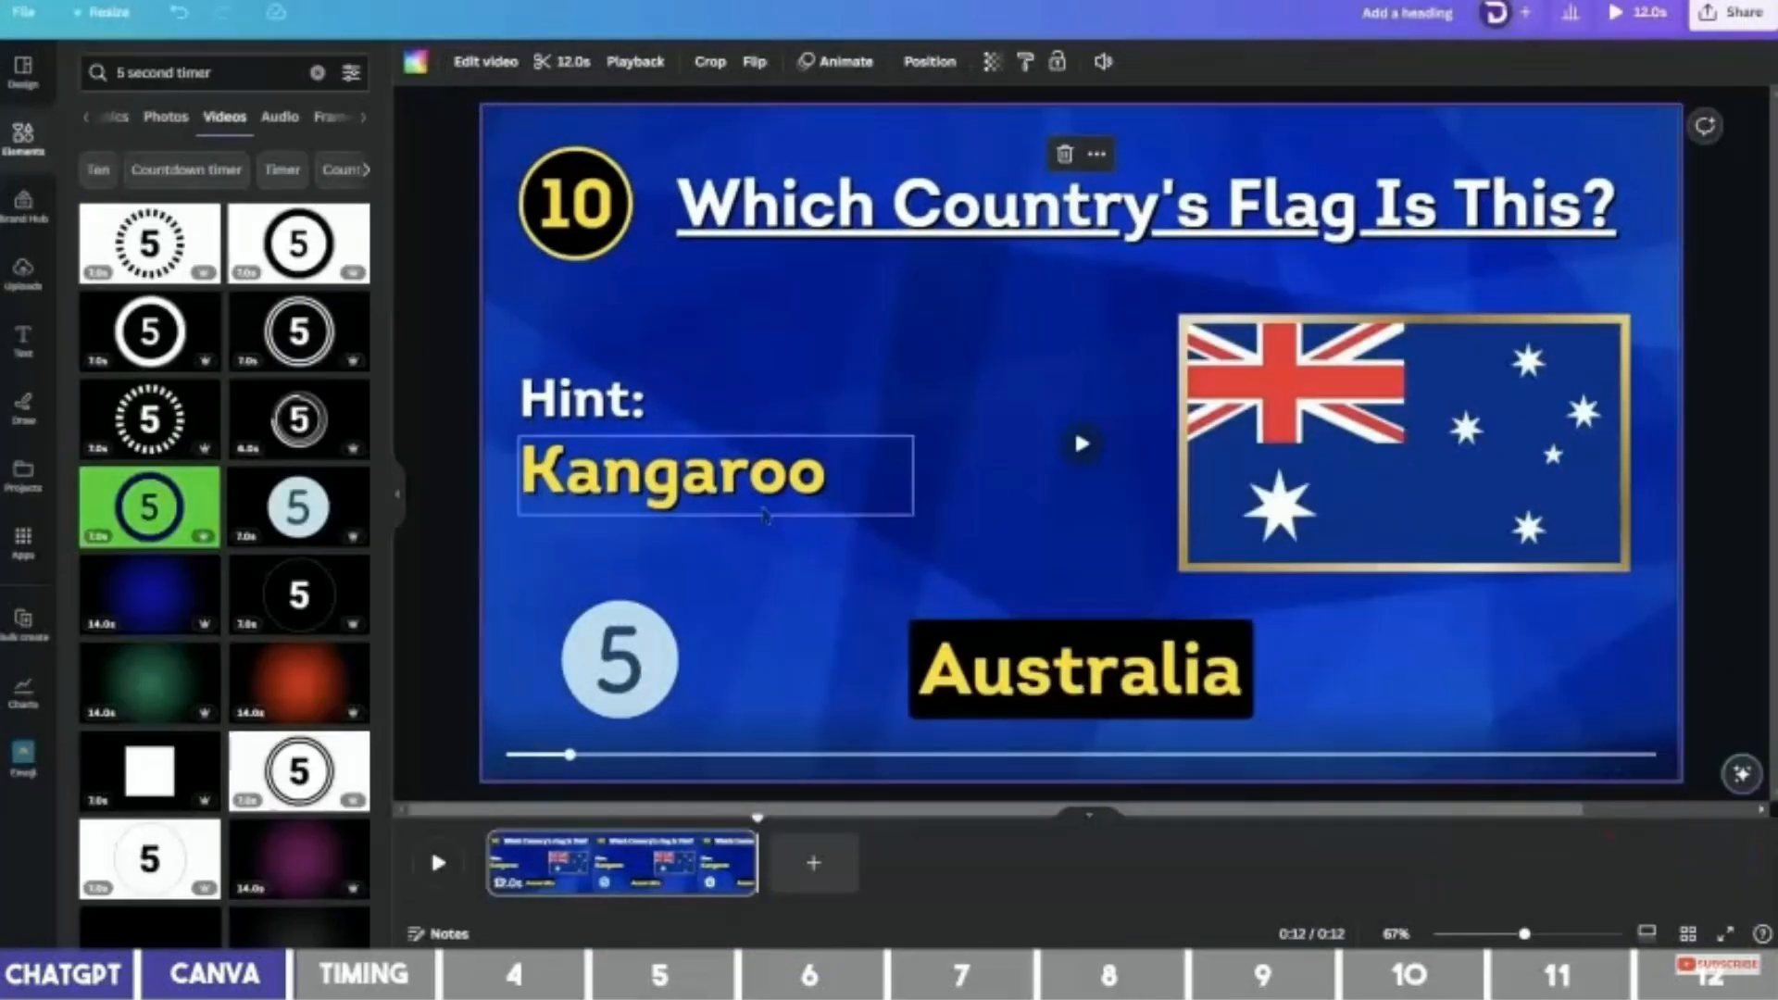
Select both the Hint: and Kangaroo texts and show their shared timing layer in the timeline.
left_click(628, 415)
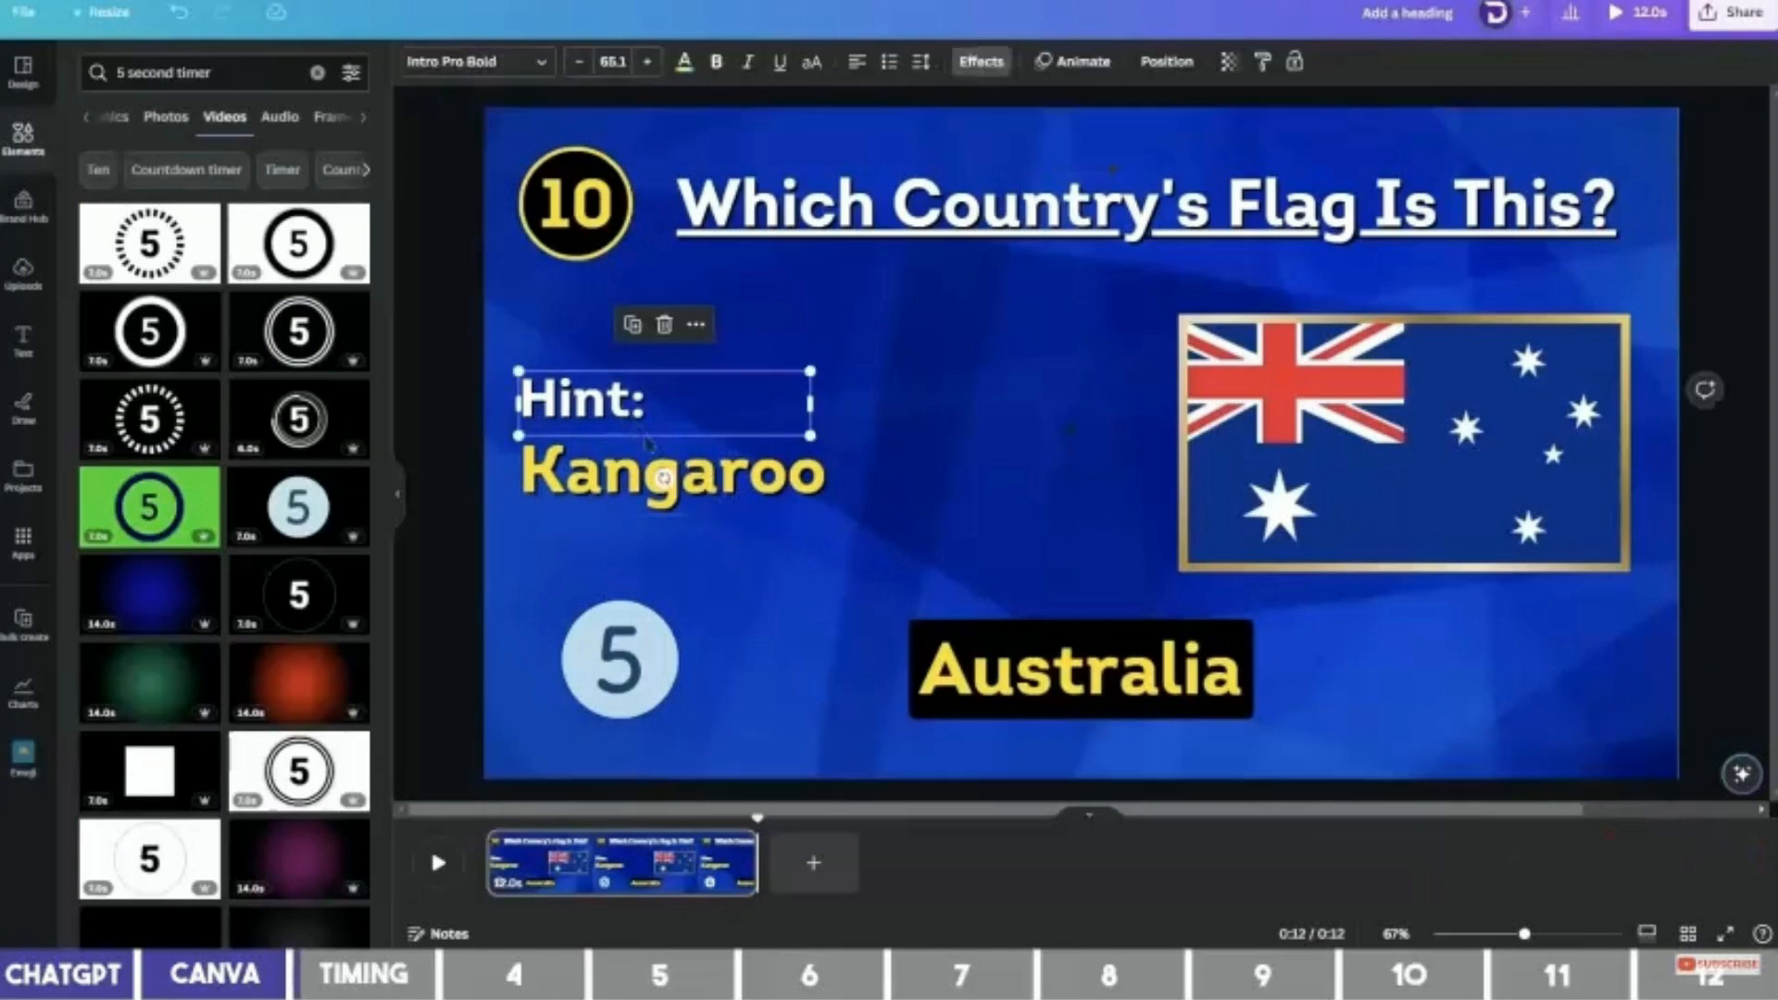
left_click(731, 482, "shift")
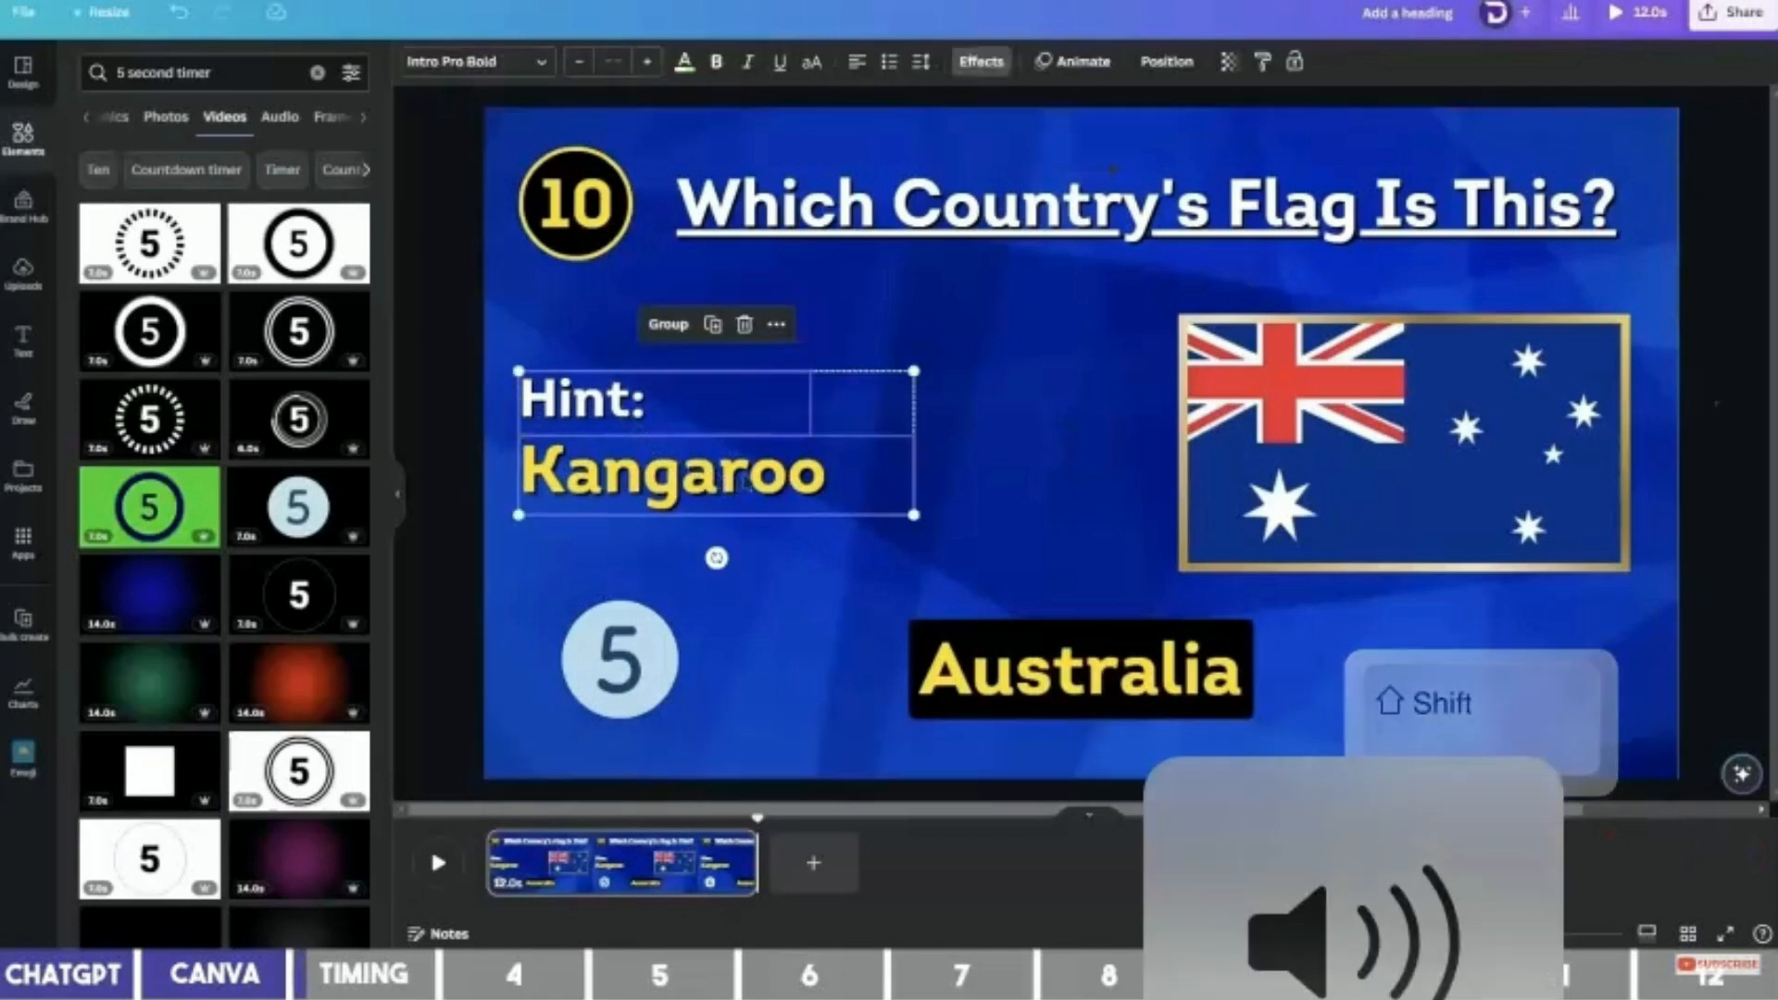
right_click(747, 482)
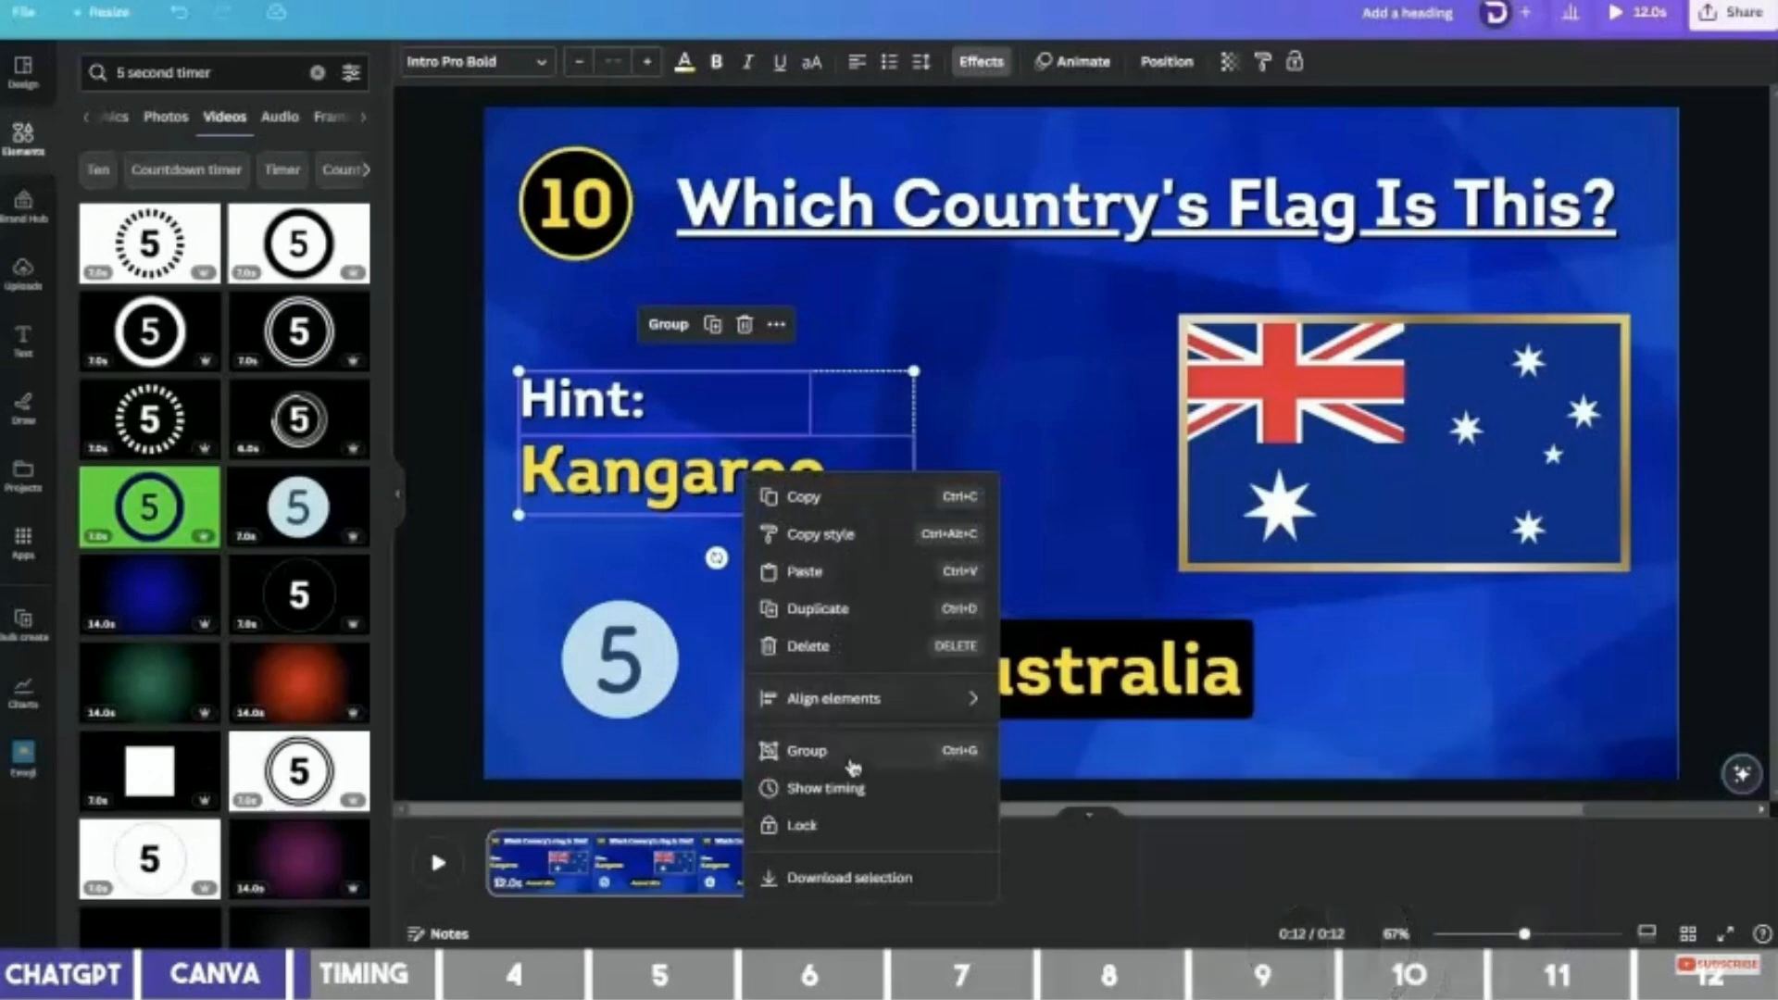
left_click(846, 789)
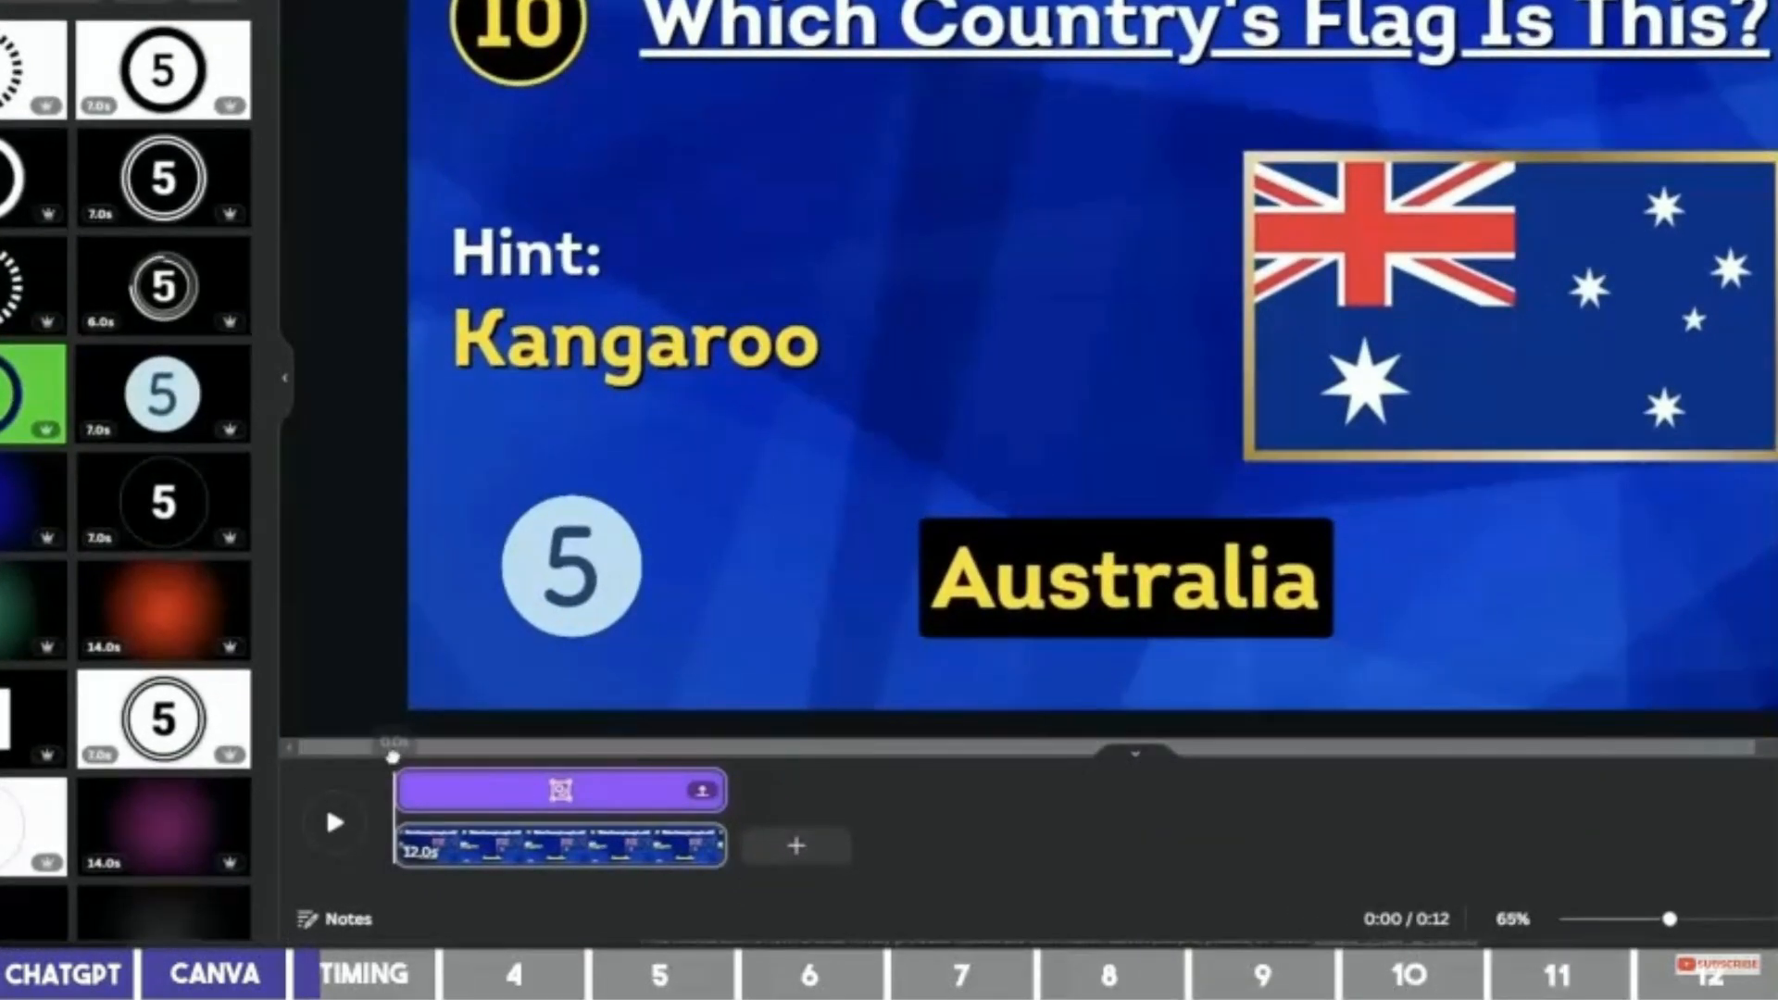
Push the hint clip's start slightly later and trim the countdown clip to run from about 1 s to 7 s.
left_click_drag(392, 757, 409, 779)
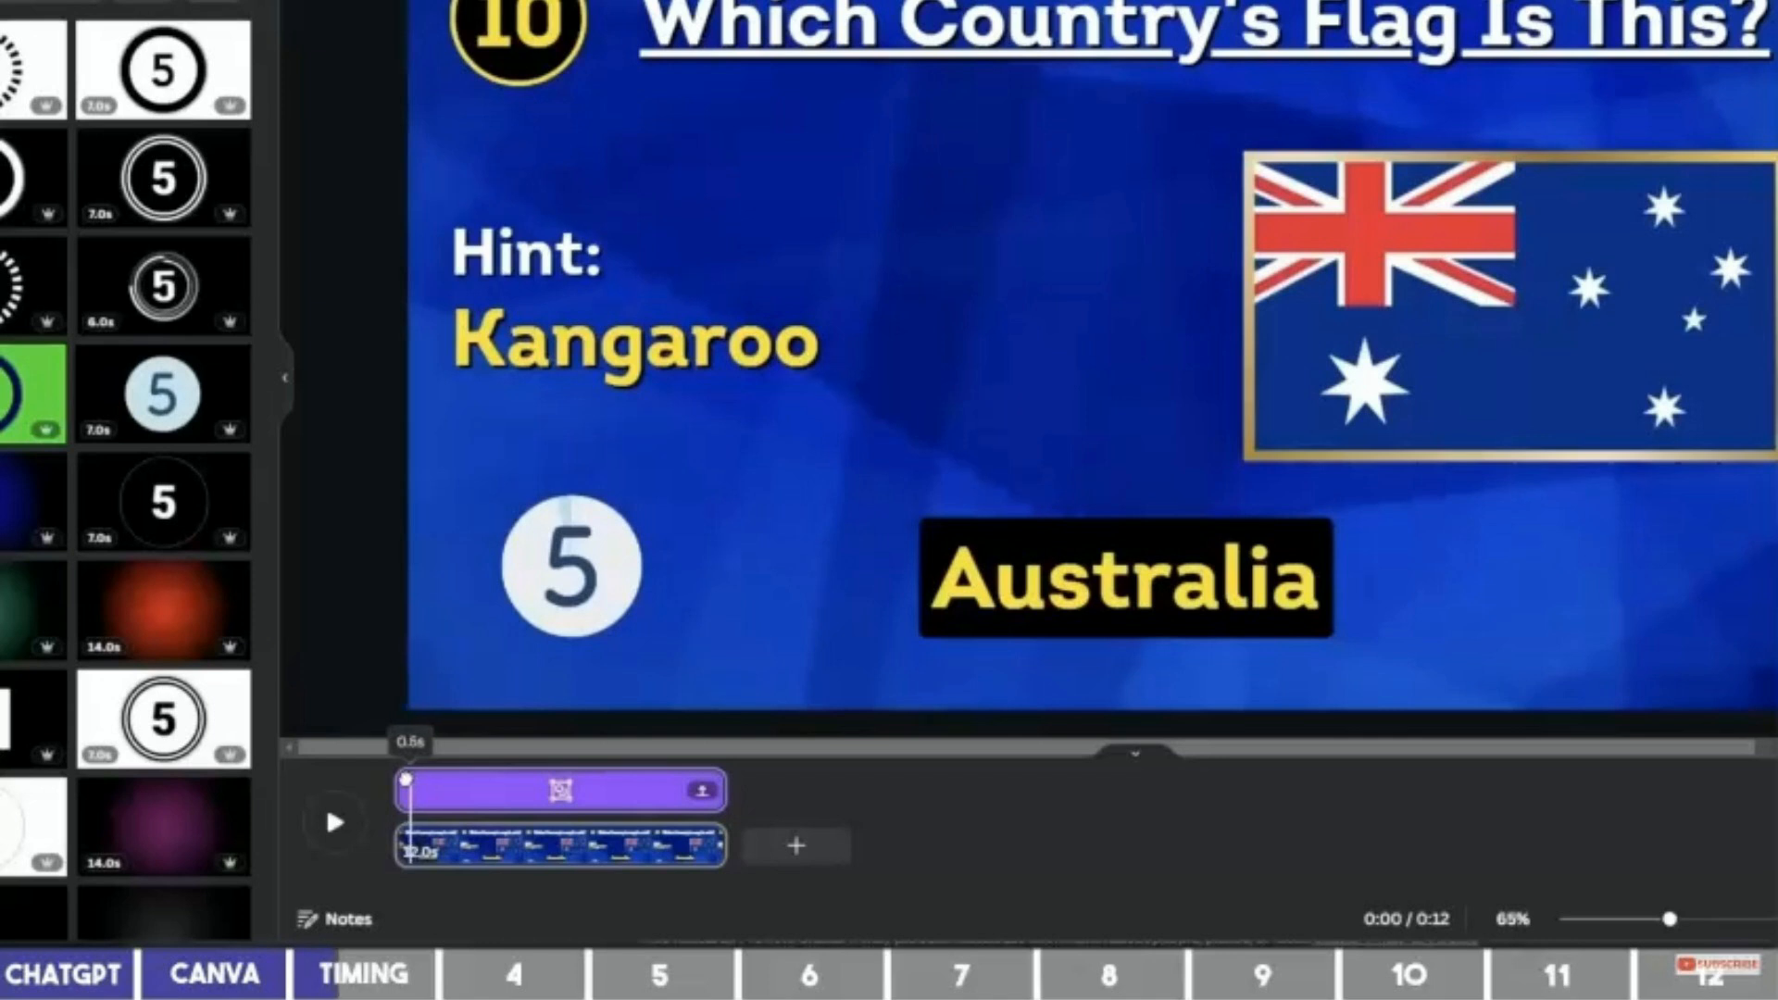
left_click_drag(403, 790, 408, 788)
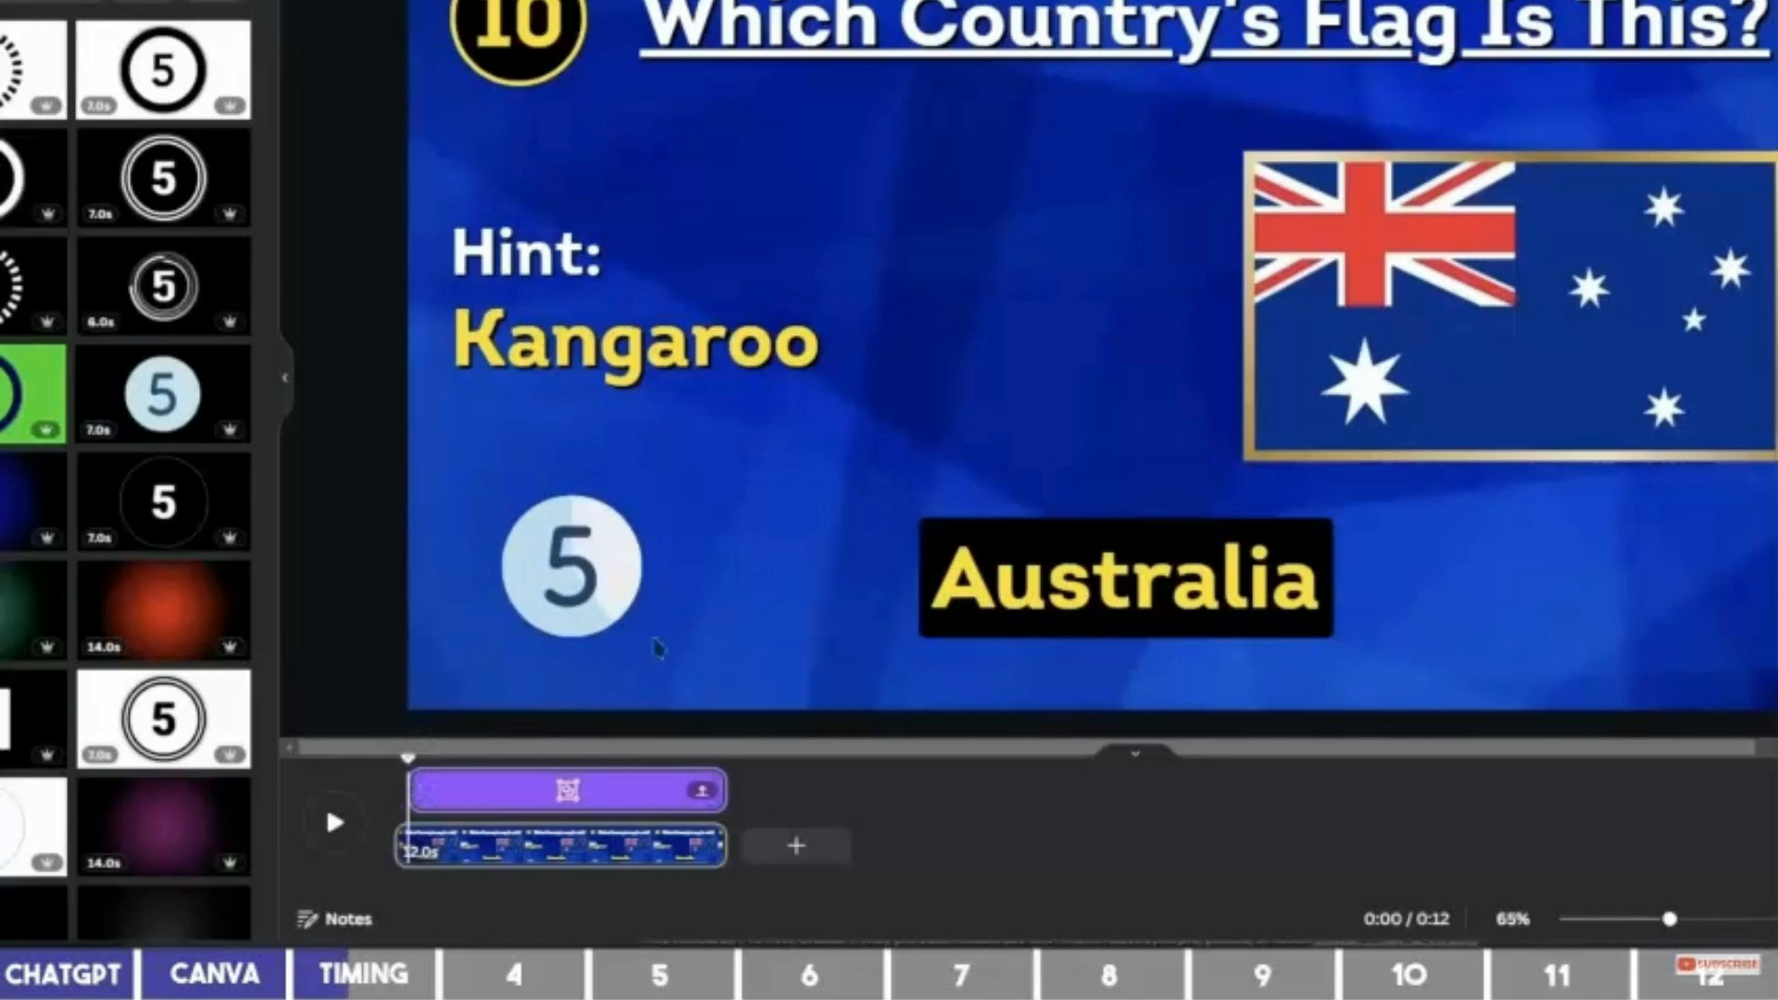
left_click(597, 590)
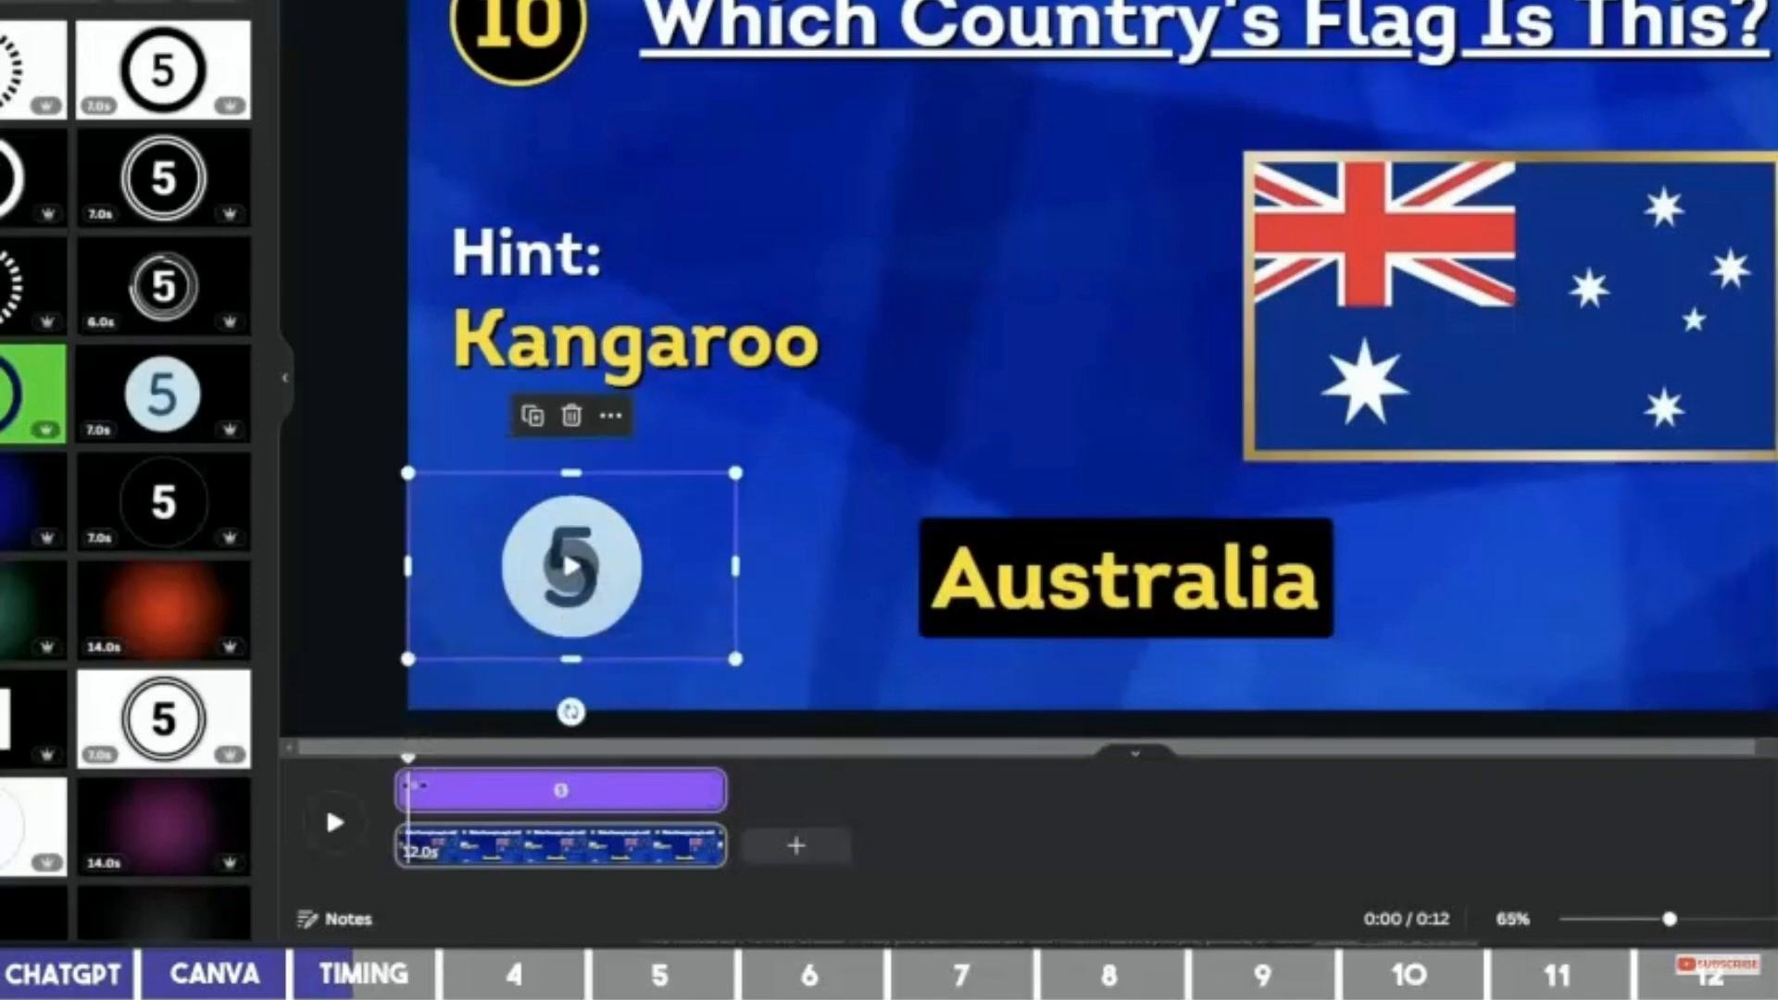
left_click(411, 759)
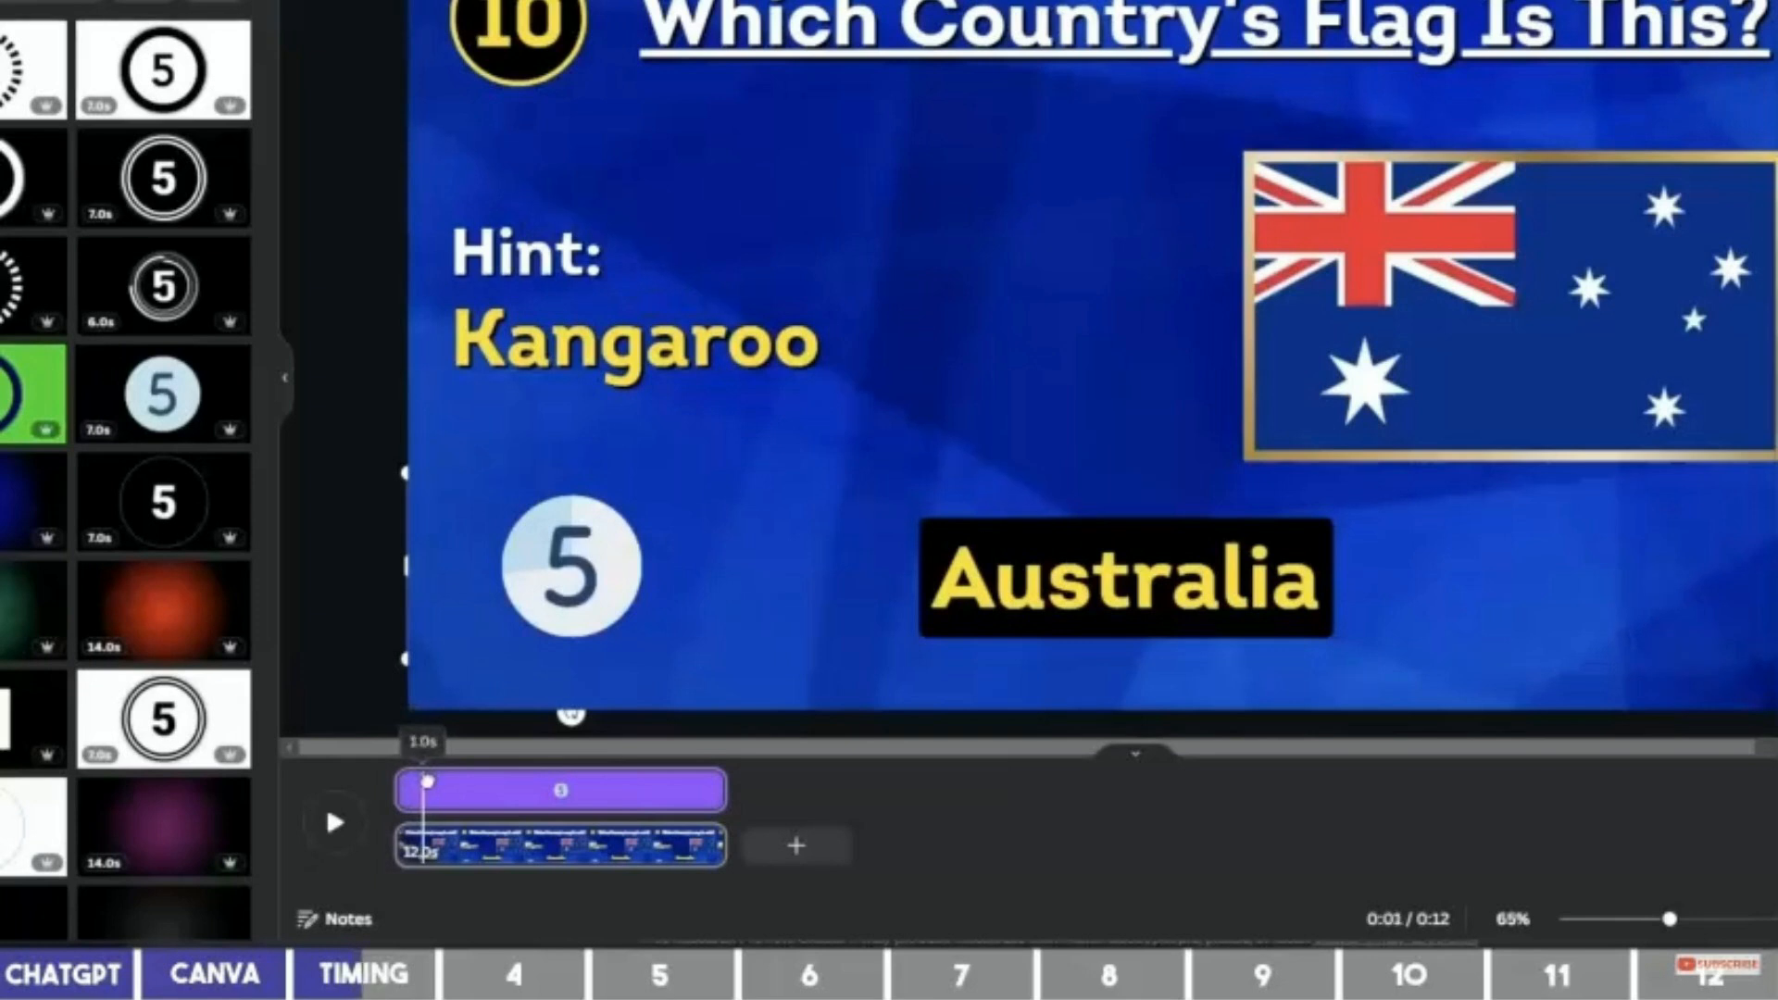
left_click_drag(402, 789, 594, 778)
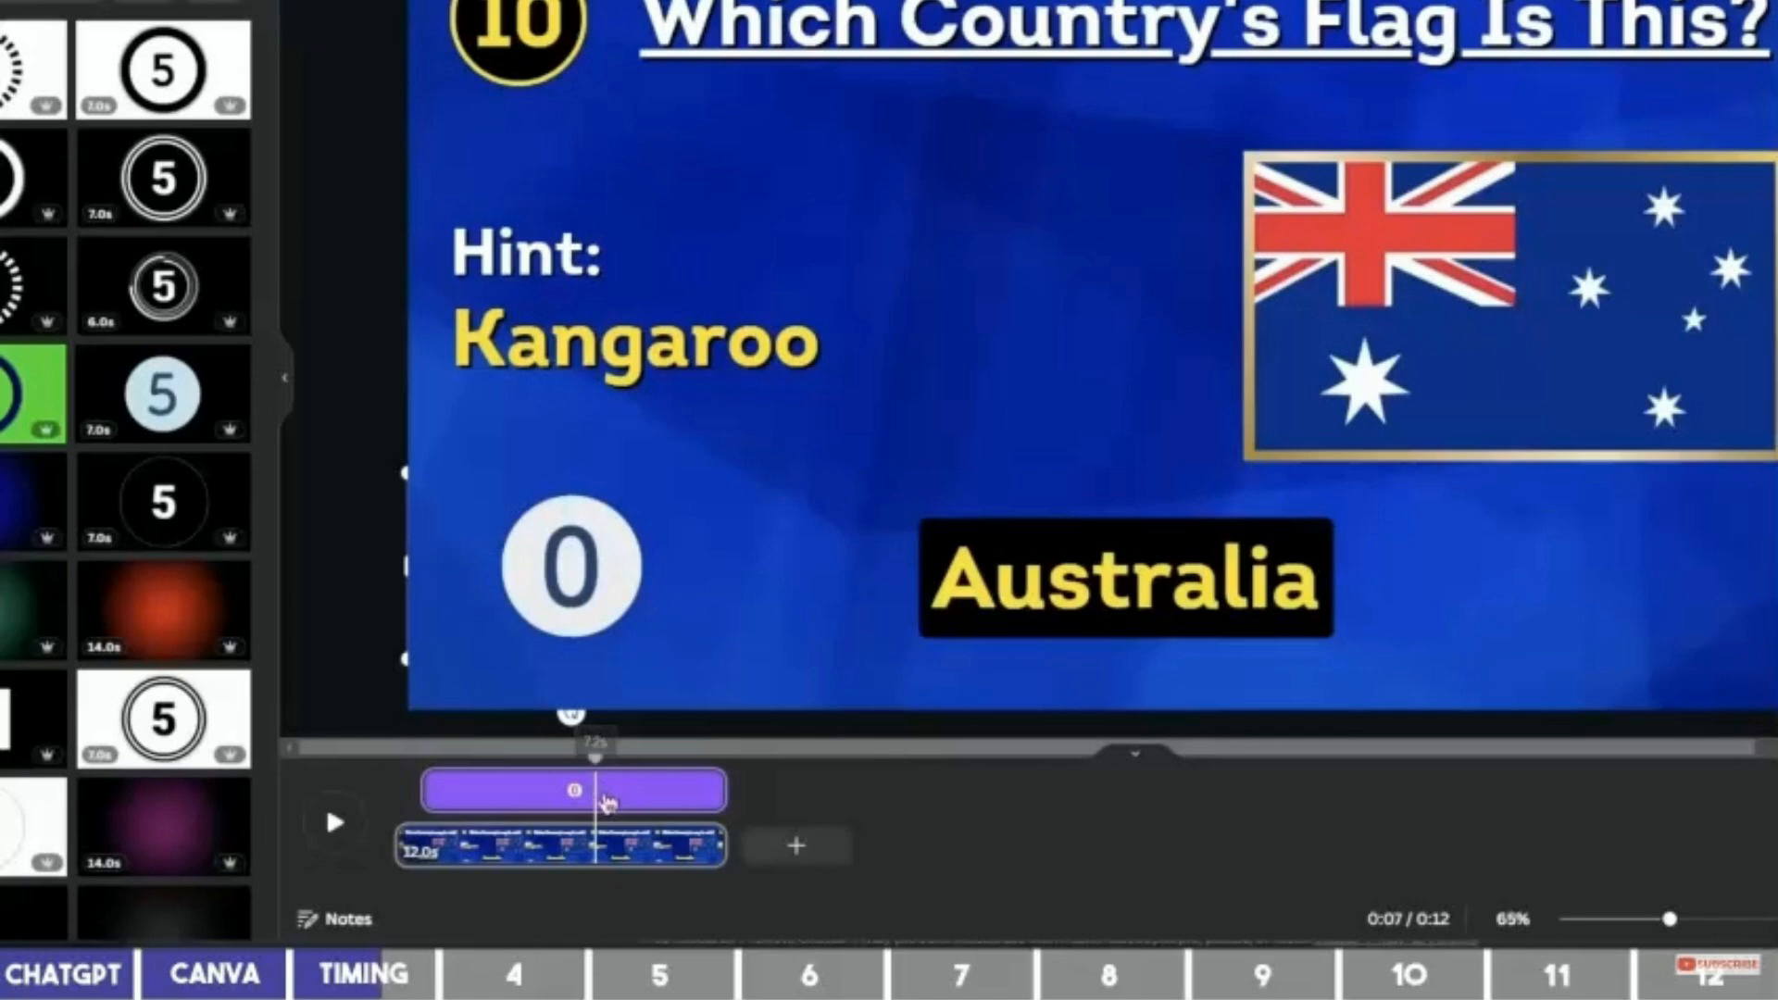
left_click_drag(715, 789, 593, 791)
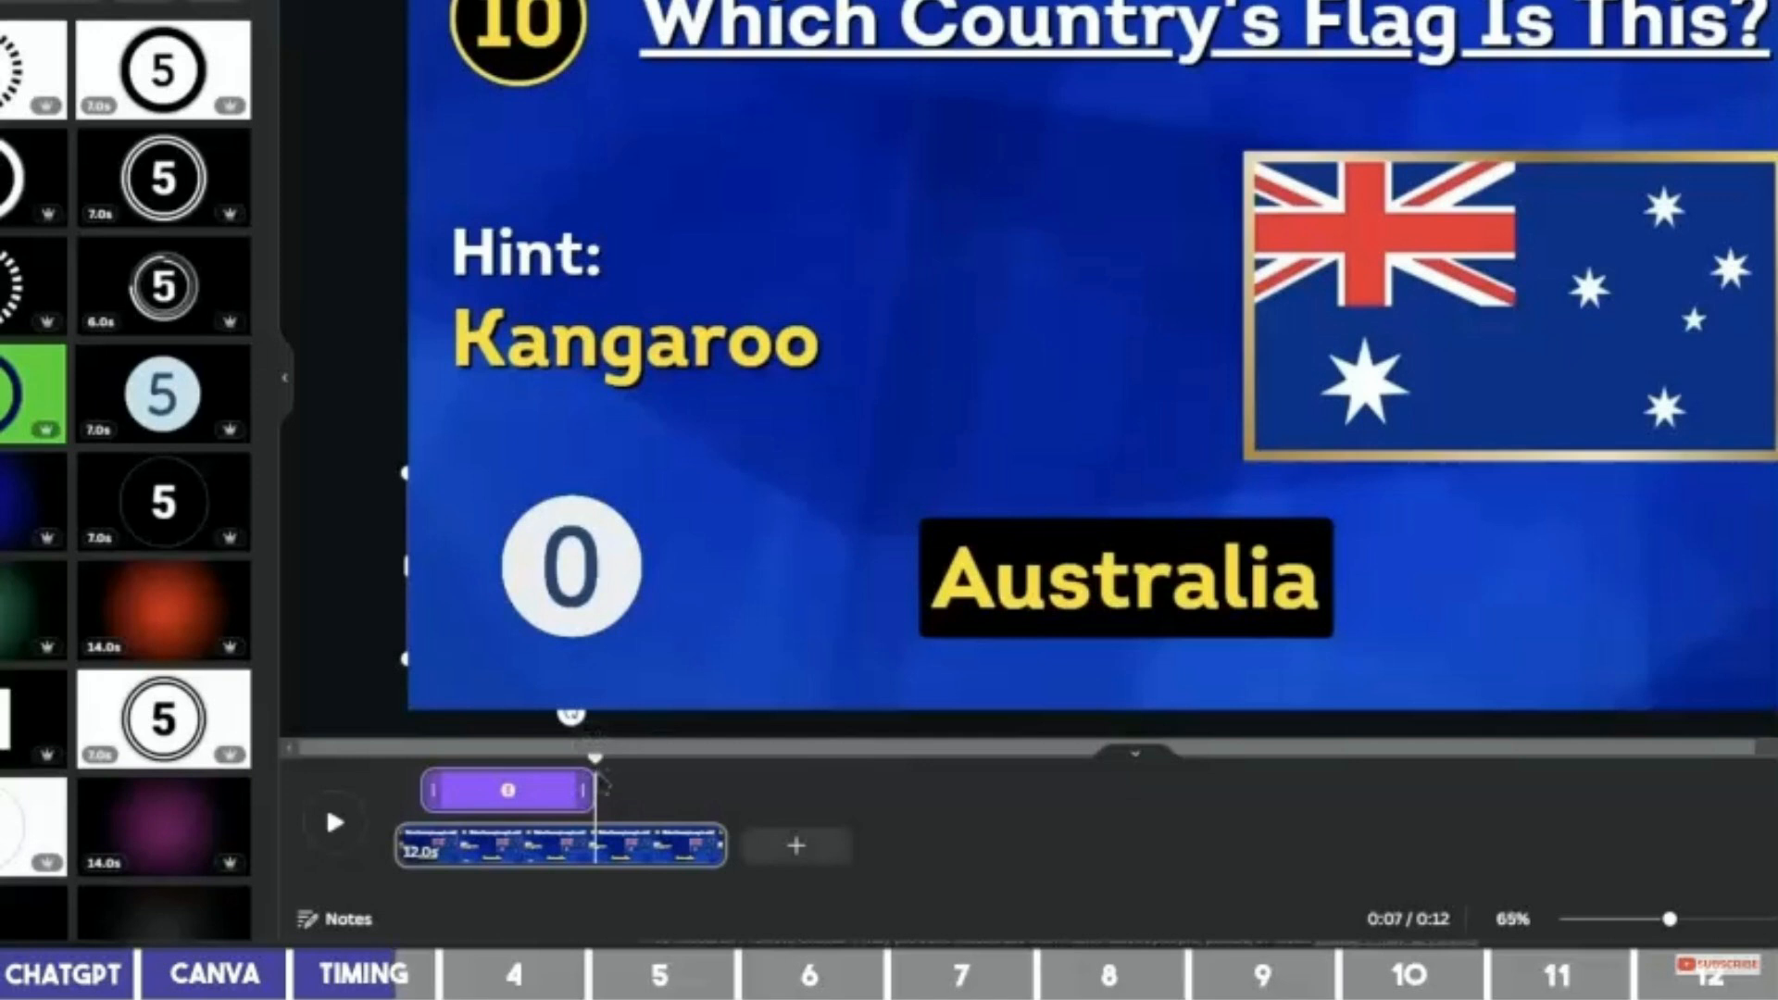
left_click(1104, 579)
Start the Australia answer clip at about 7 seconds, then rewind the preview to 0:00.
left_click_drag(405, 790, 597, 791)
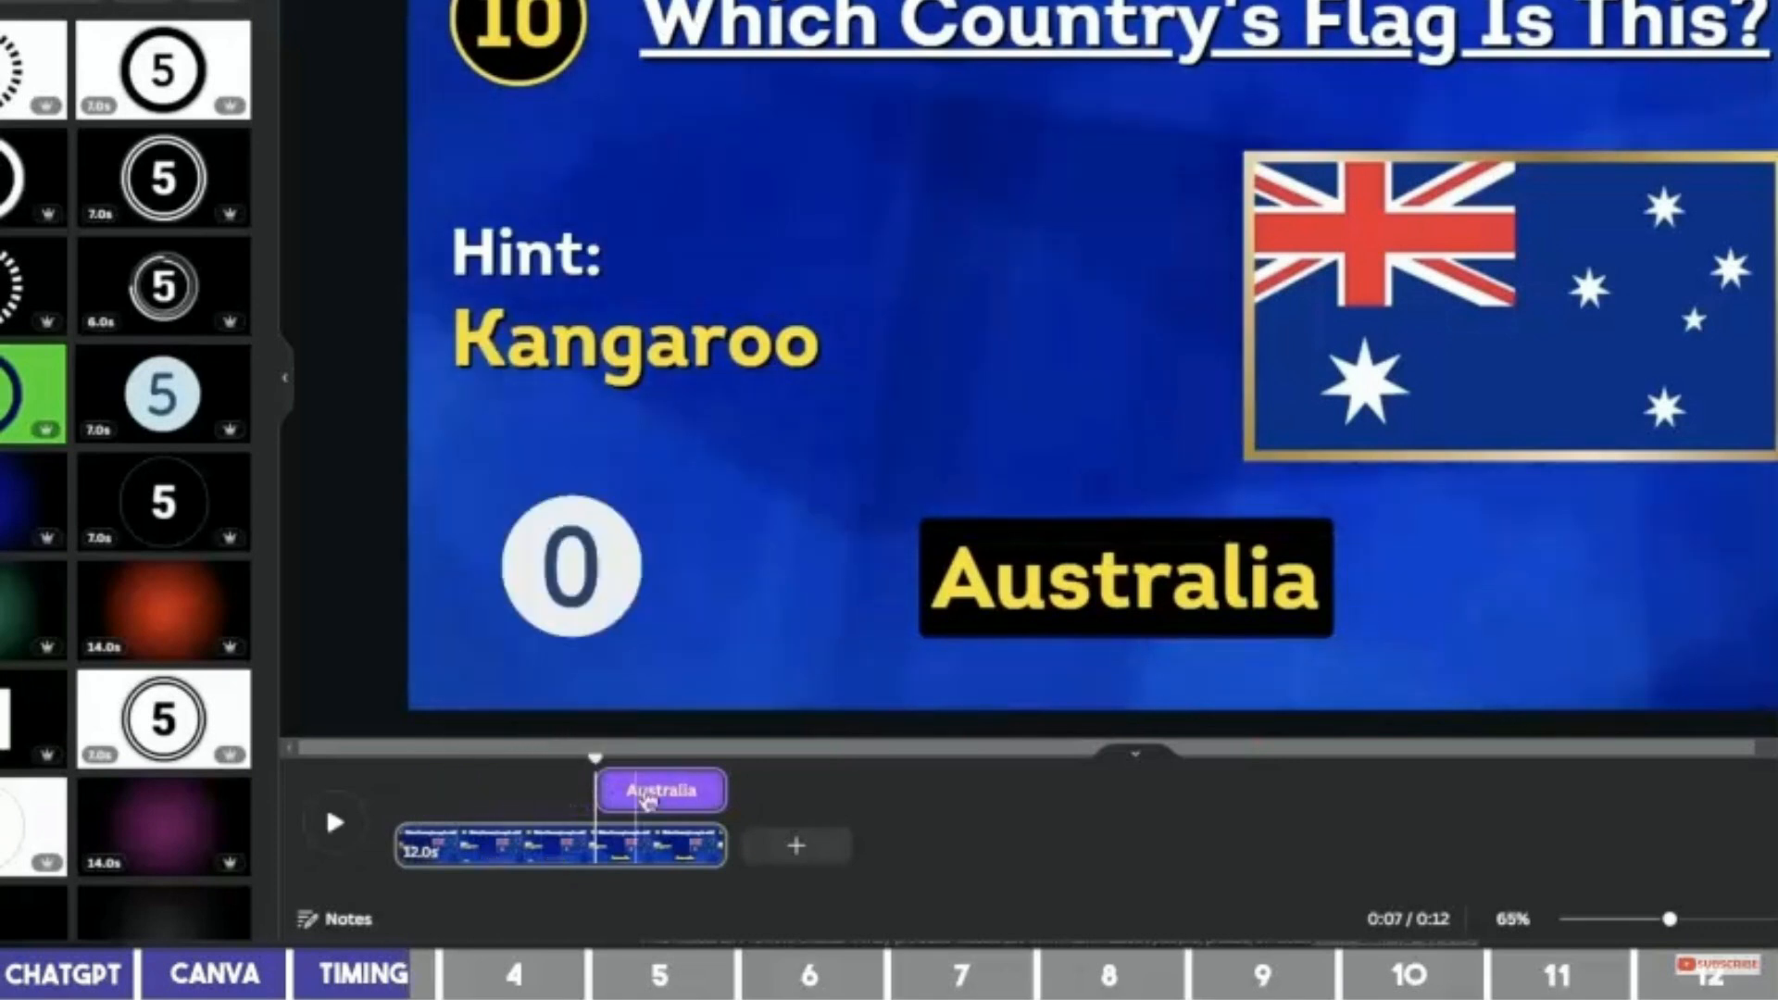
left_click(1324, 385)
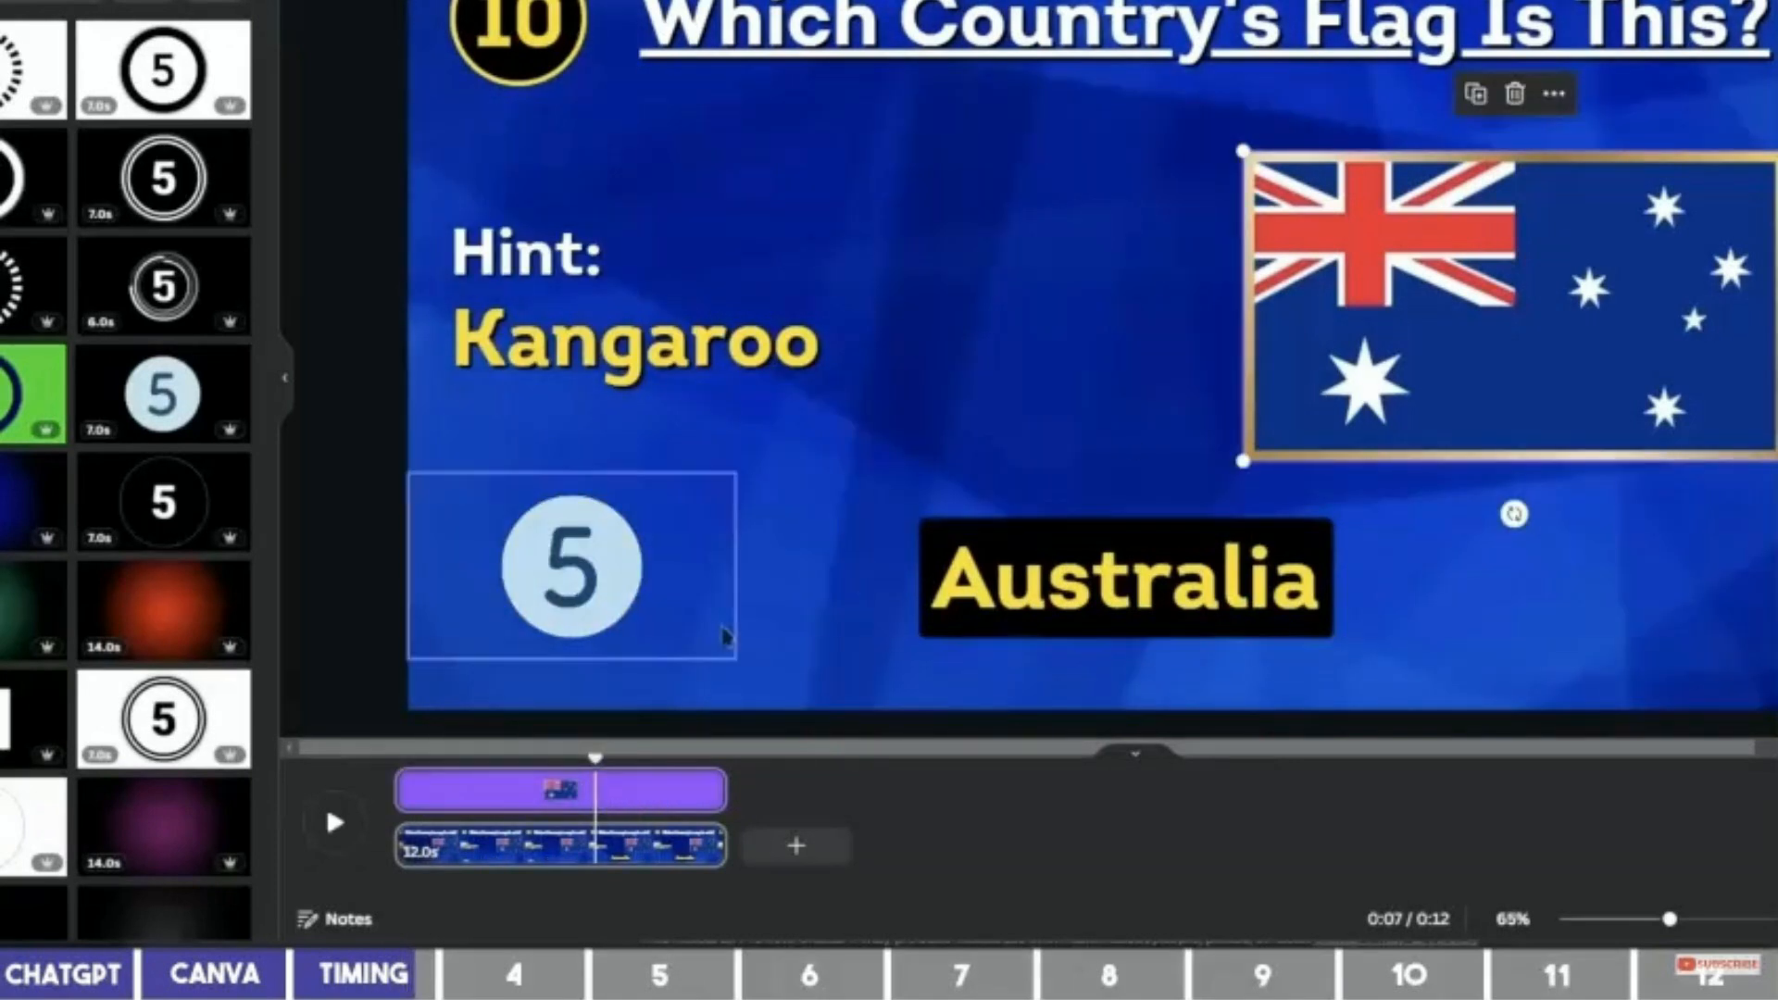
left_click(500, 764)
left_click_drag(468, 771, 408, 792)
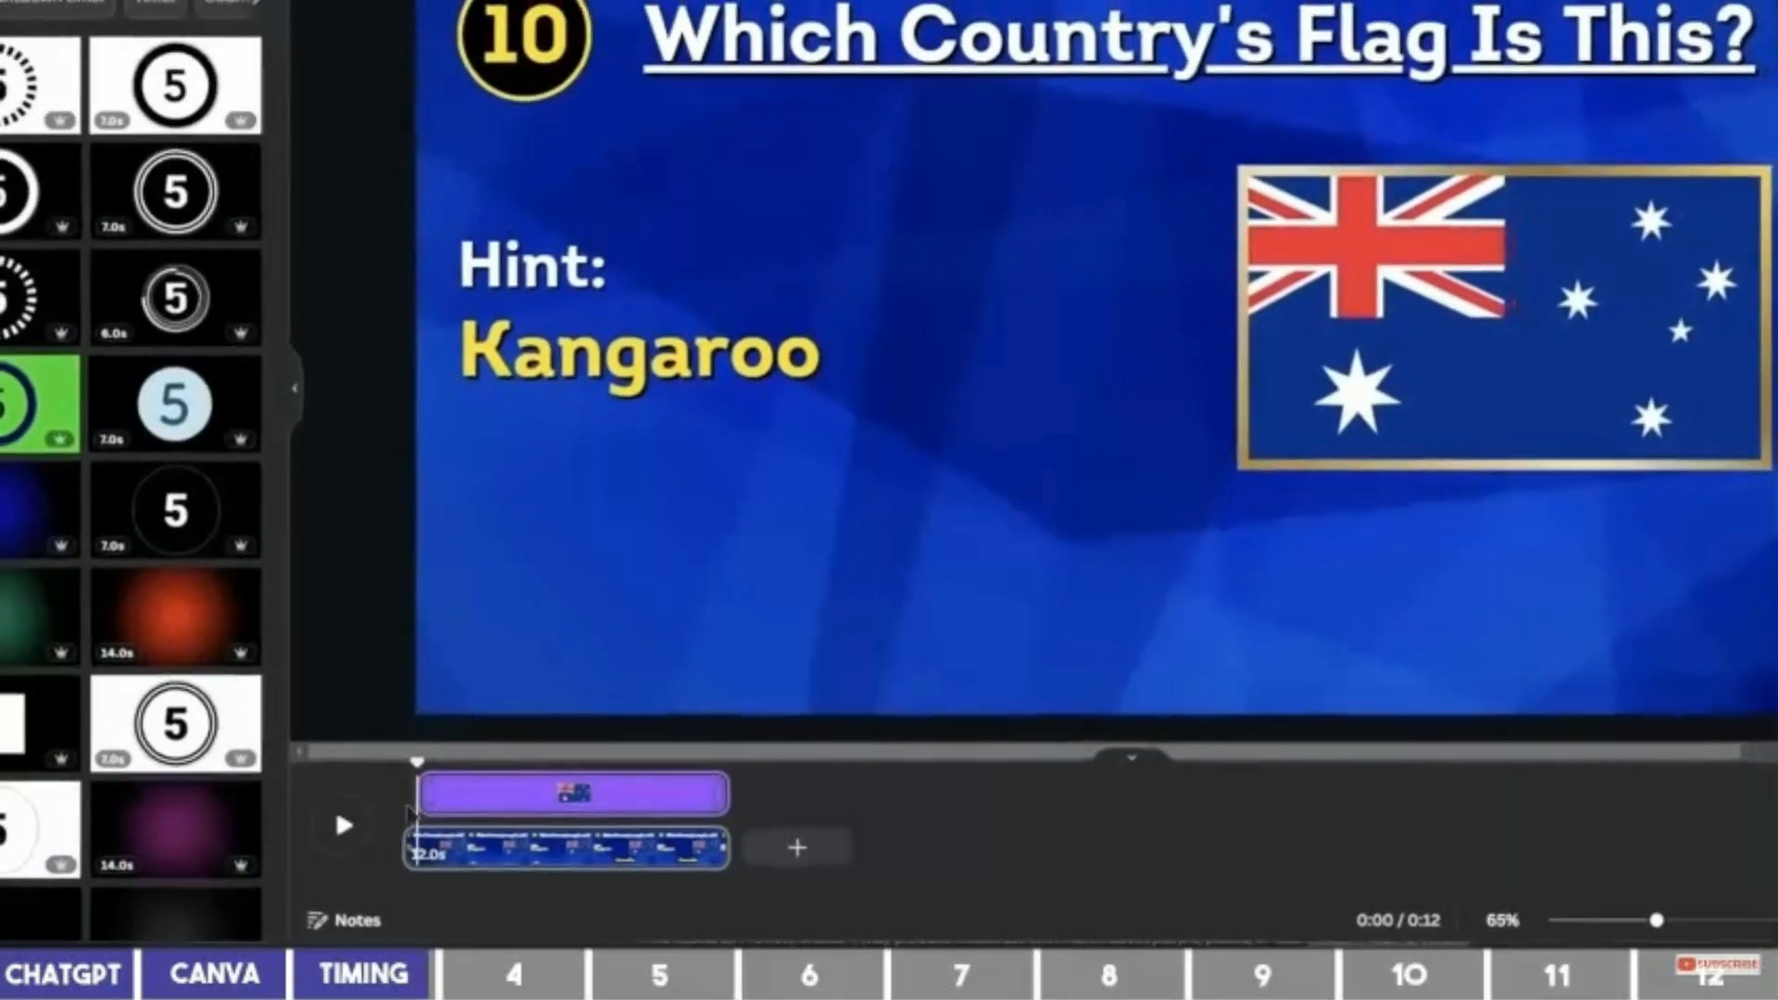
left_click_drag(446, 779, 644, 796)
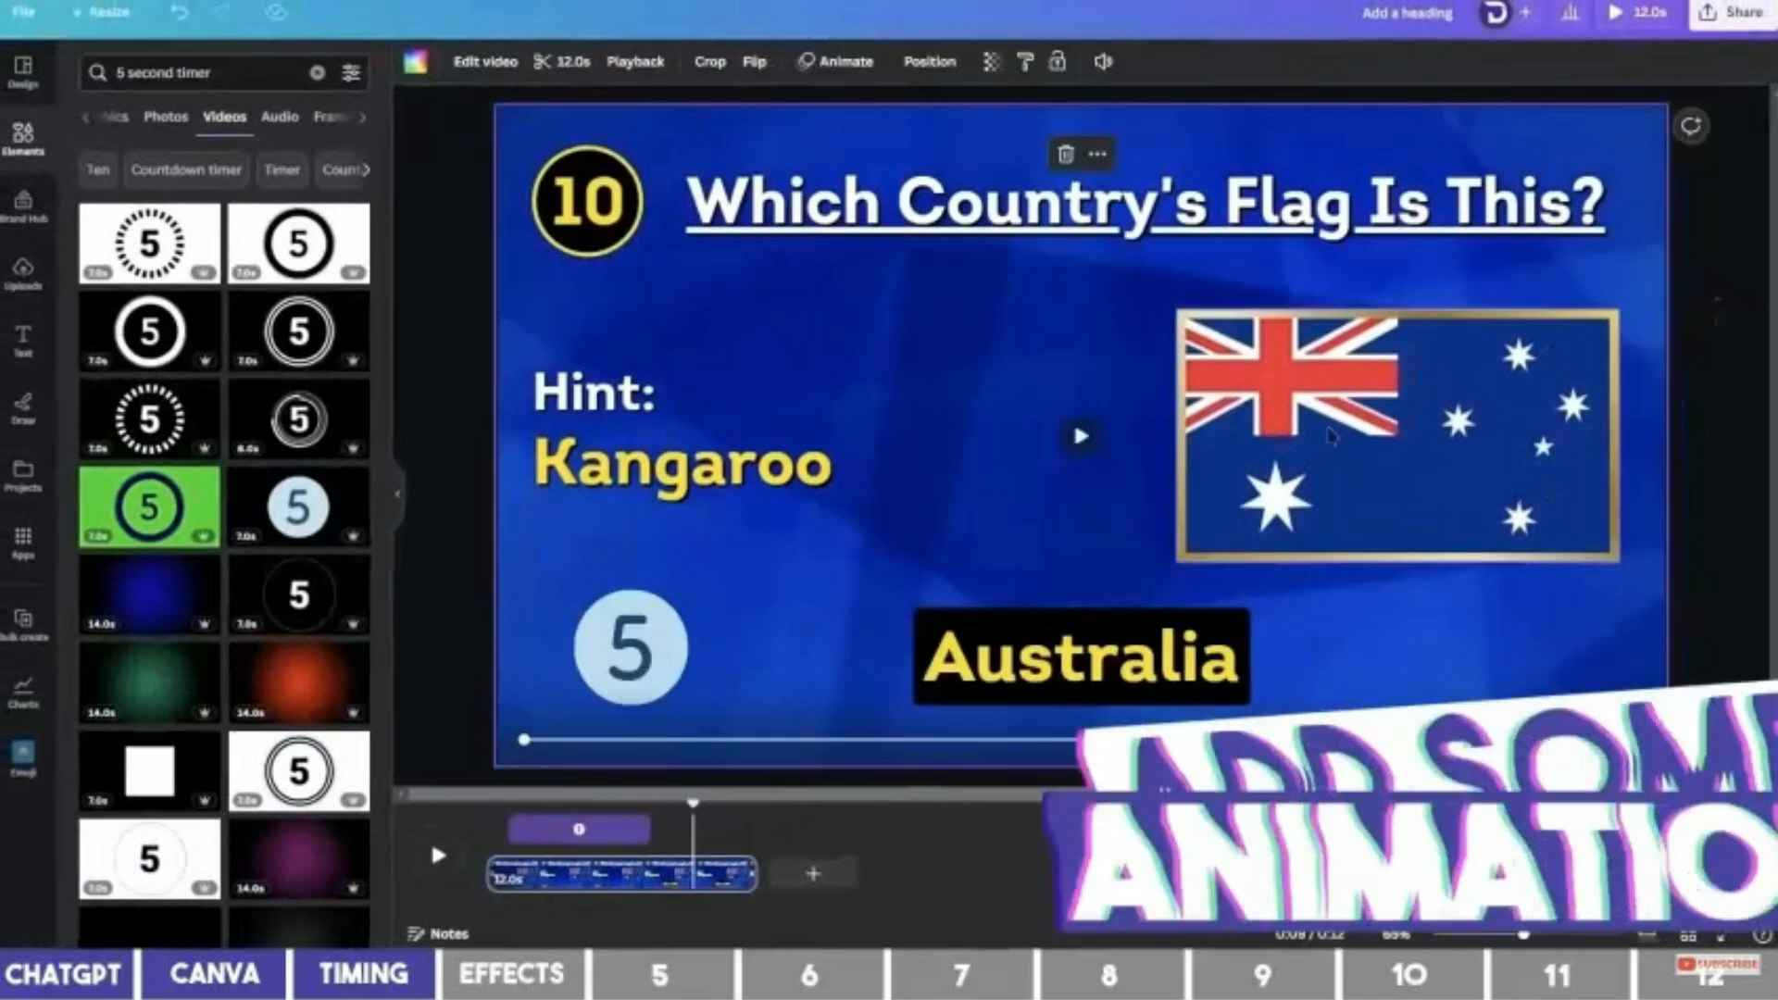
left_click(1331, 435)
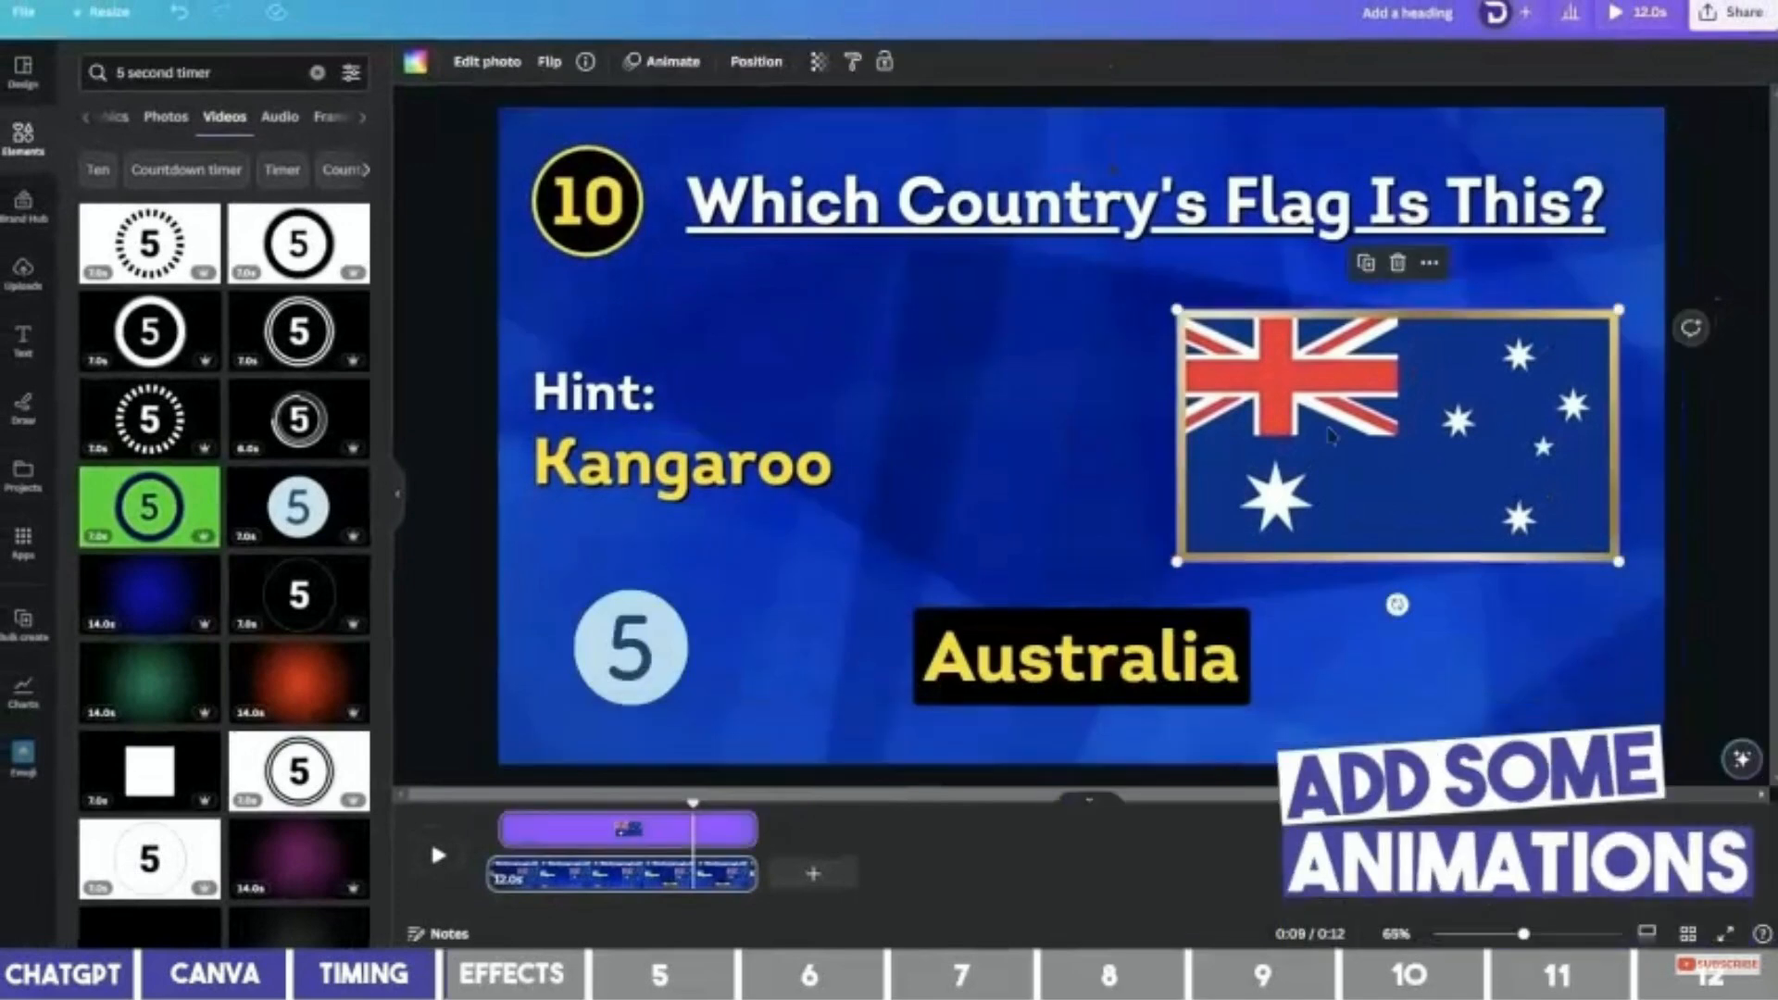
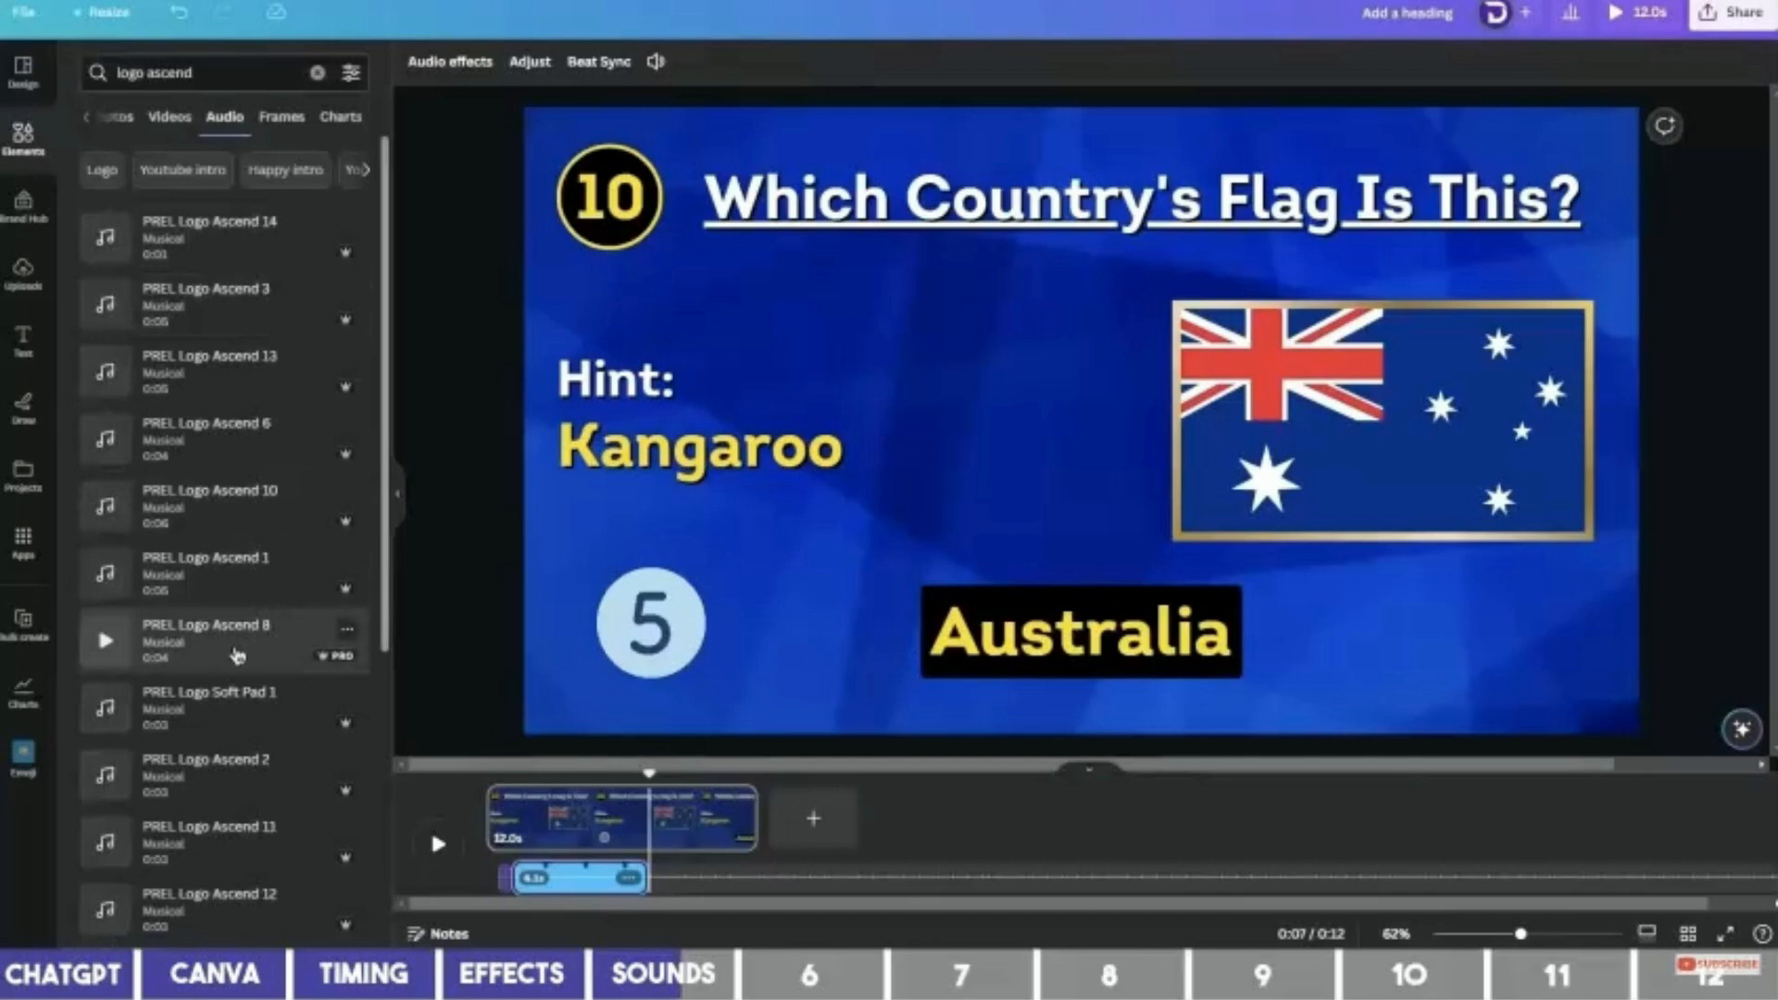
Add the PREL Logo Ascend 8 sound after the countdown clip and preview the page from the start.
left_click(238, 656)
left_click(481, 774)
key("space")
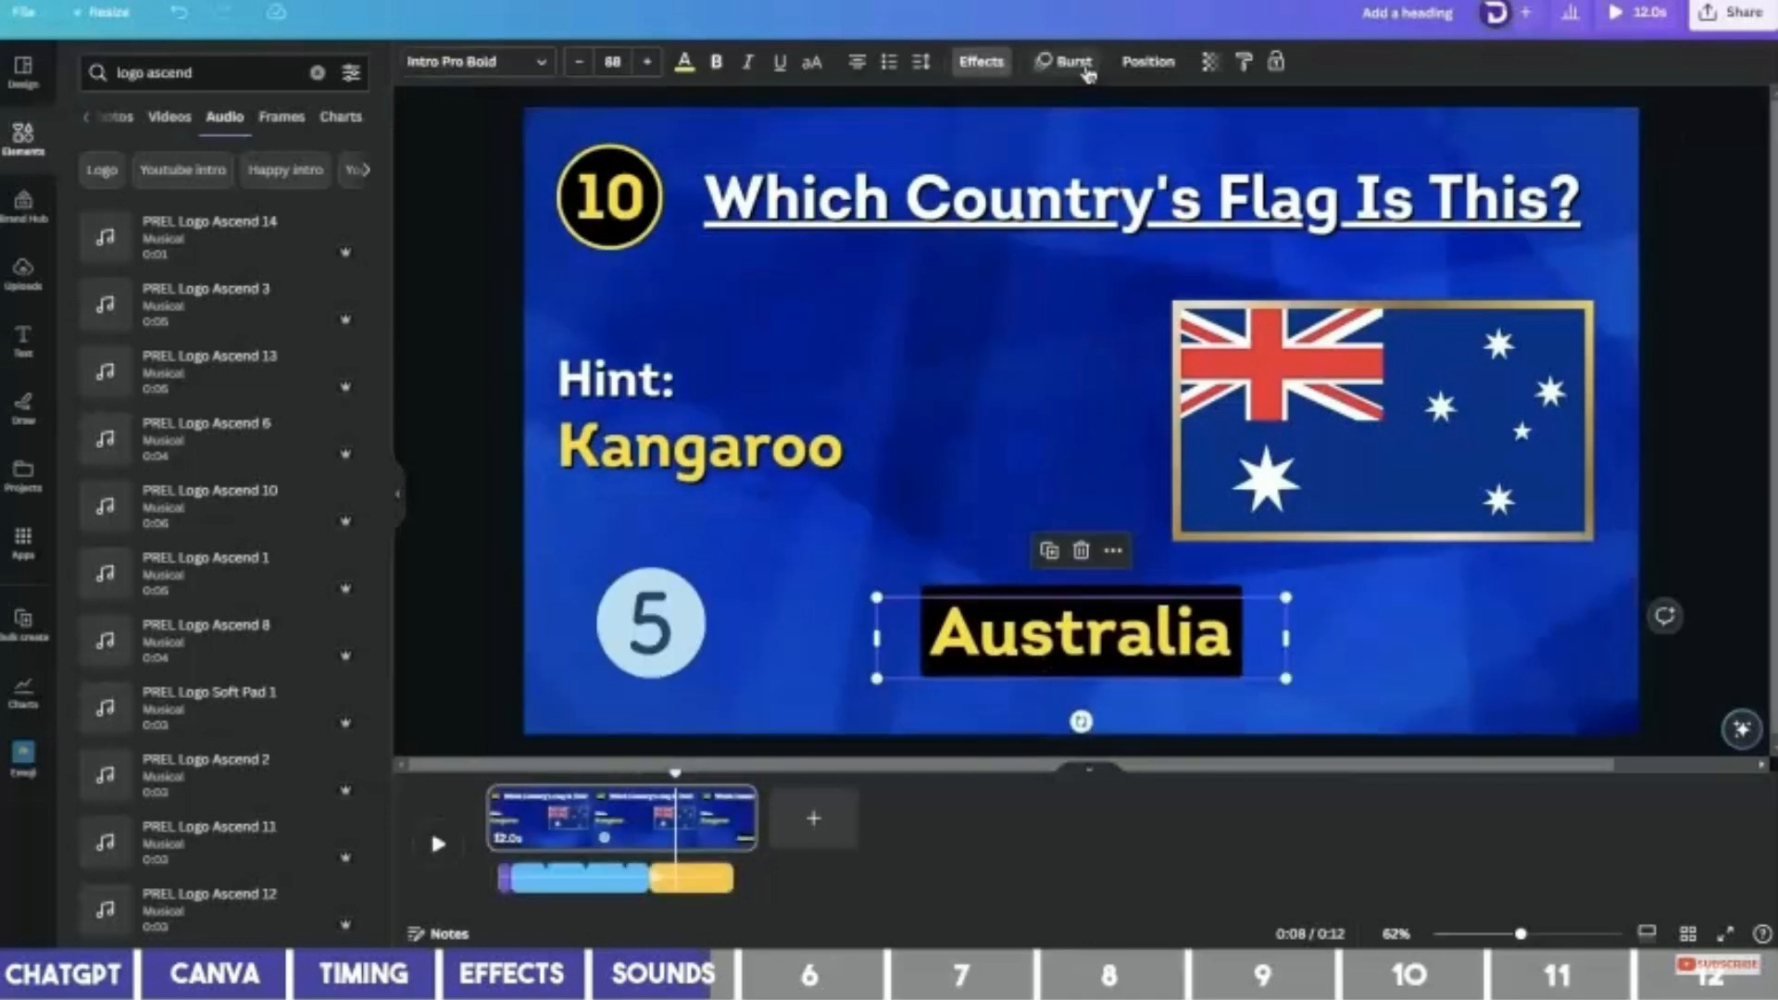
Give the Australia answer a Burst text animation with slightly raised intensity.
left_click(1081, 64)
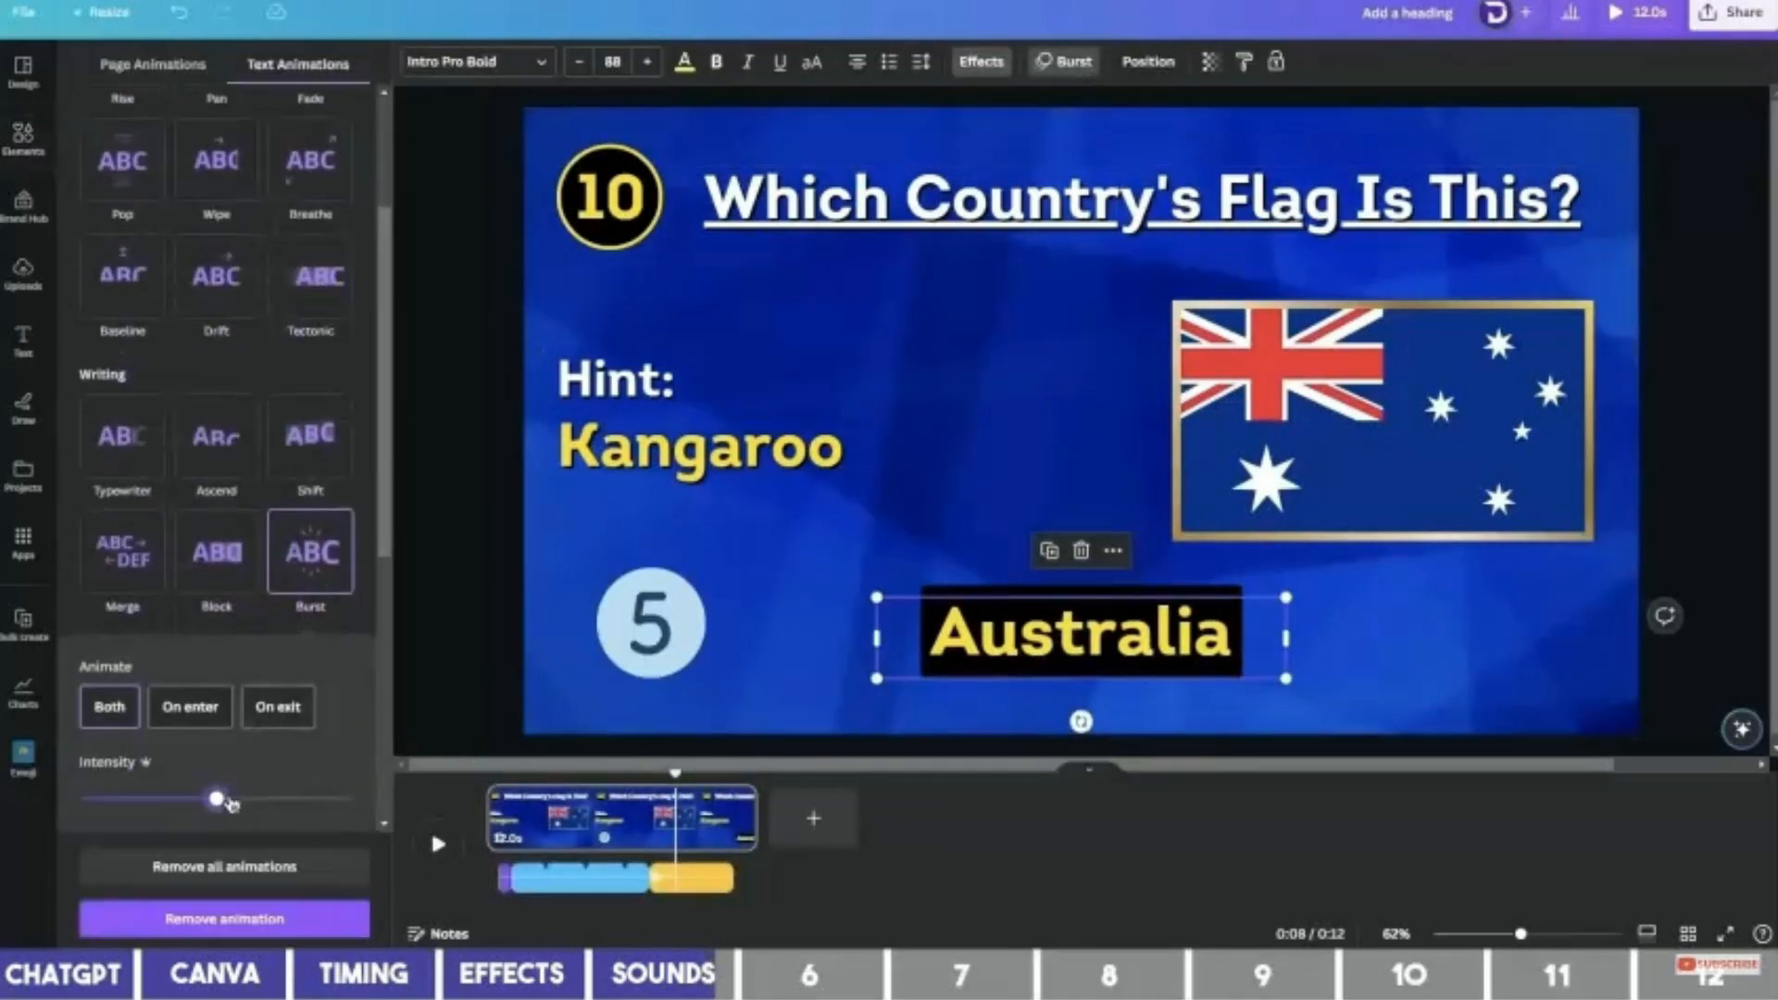
left_click_drag(292, 801, 297, 801)
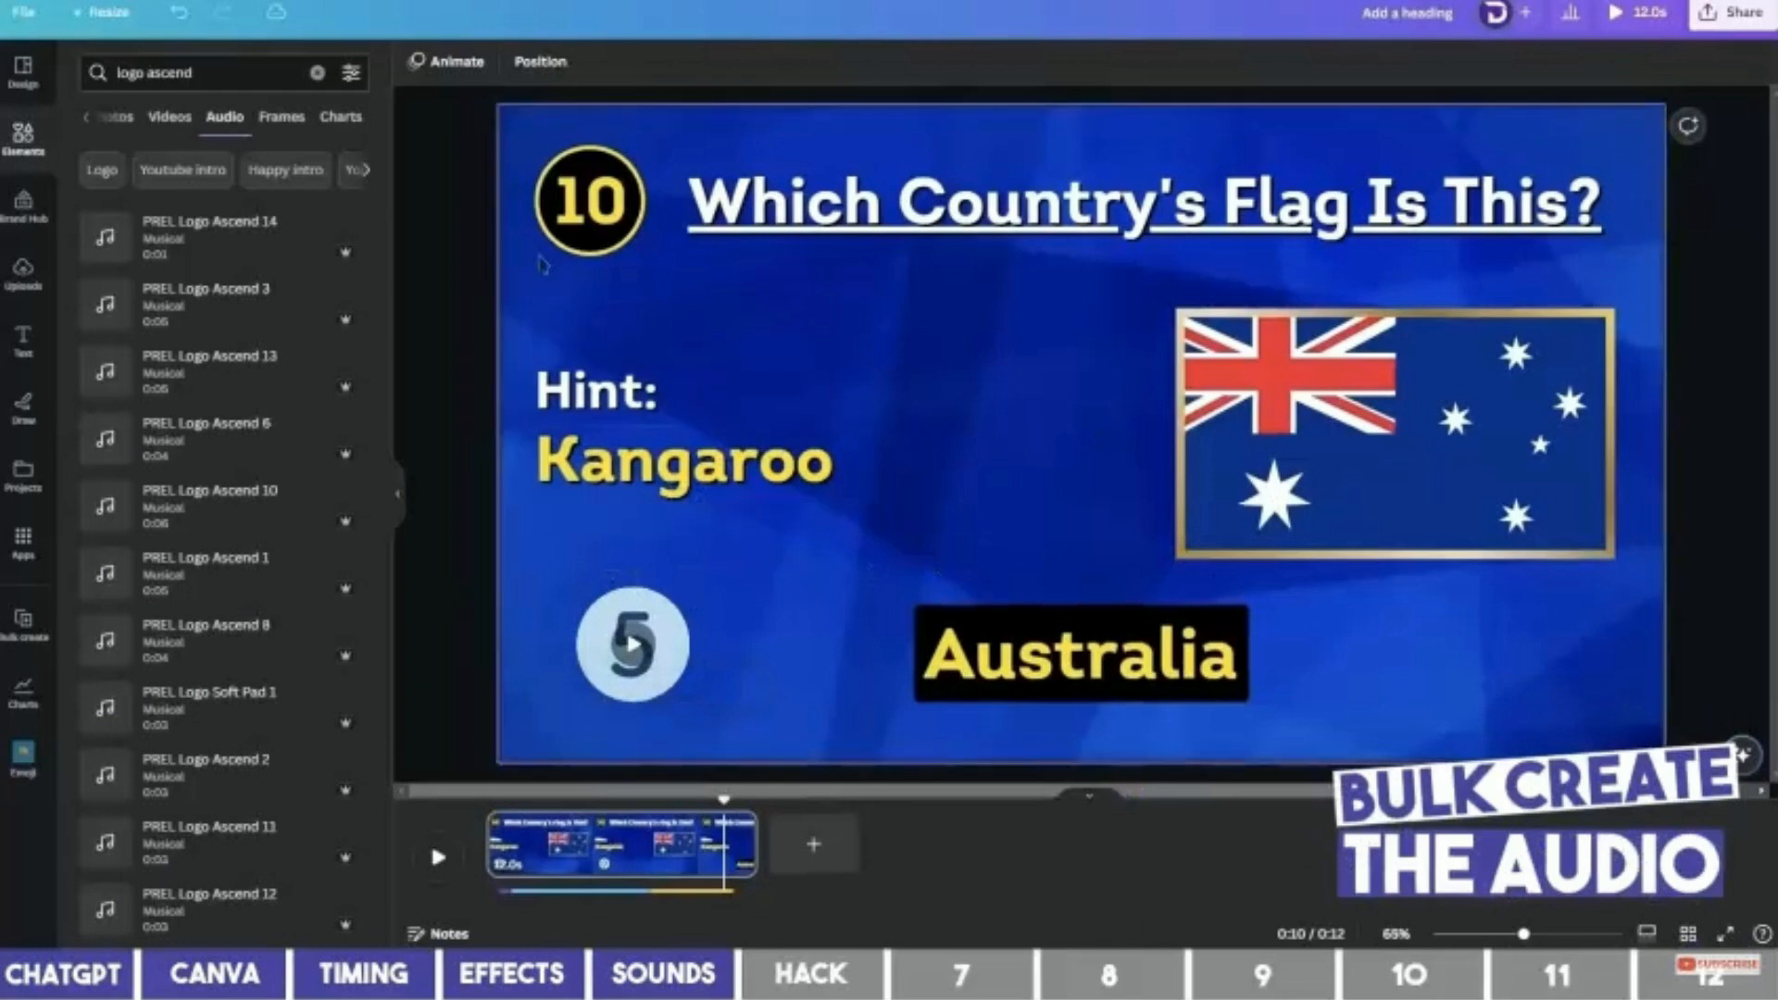
Delete all page elements and download the background-only page as an MP4.
left_click_drag(465, 132, 1568, 695)
key("Delete")
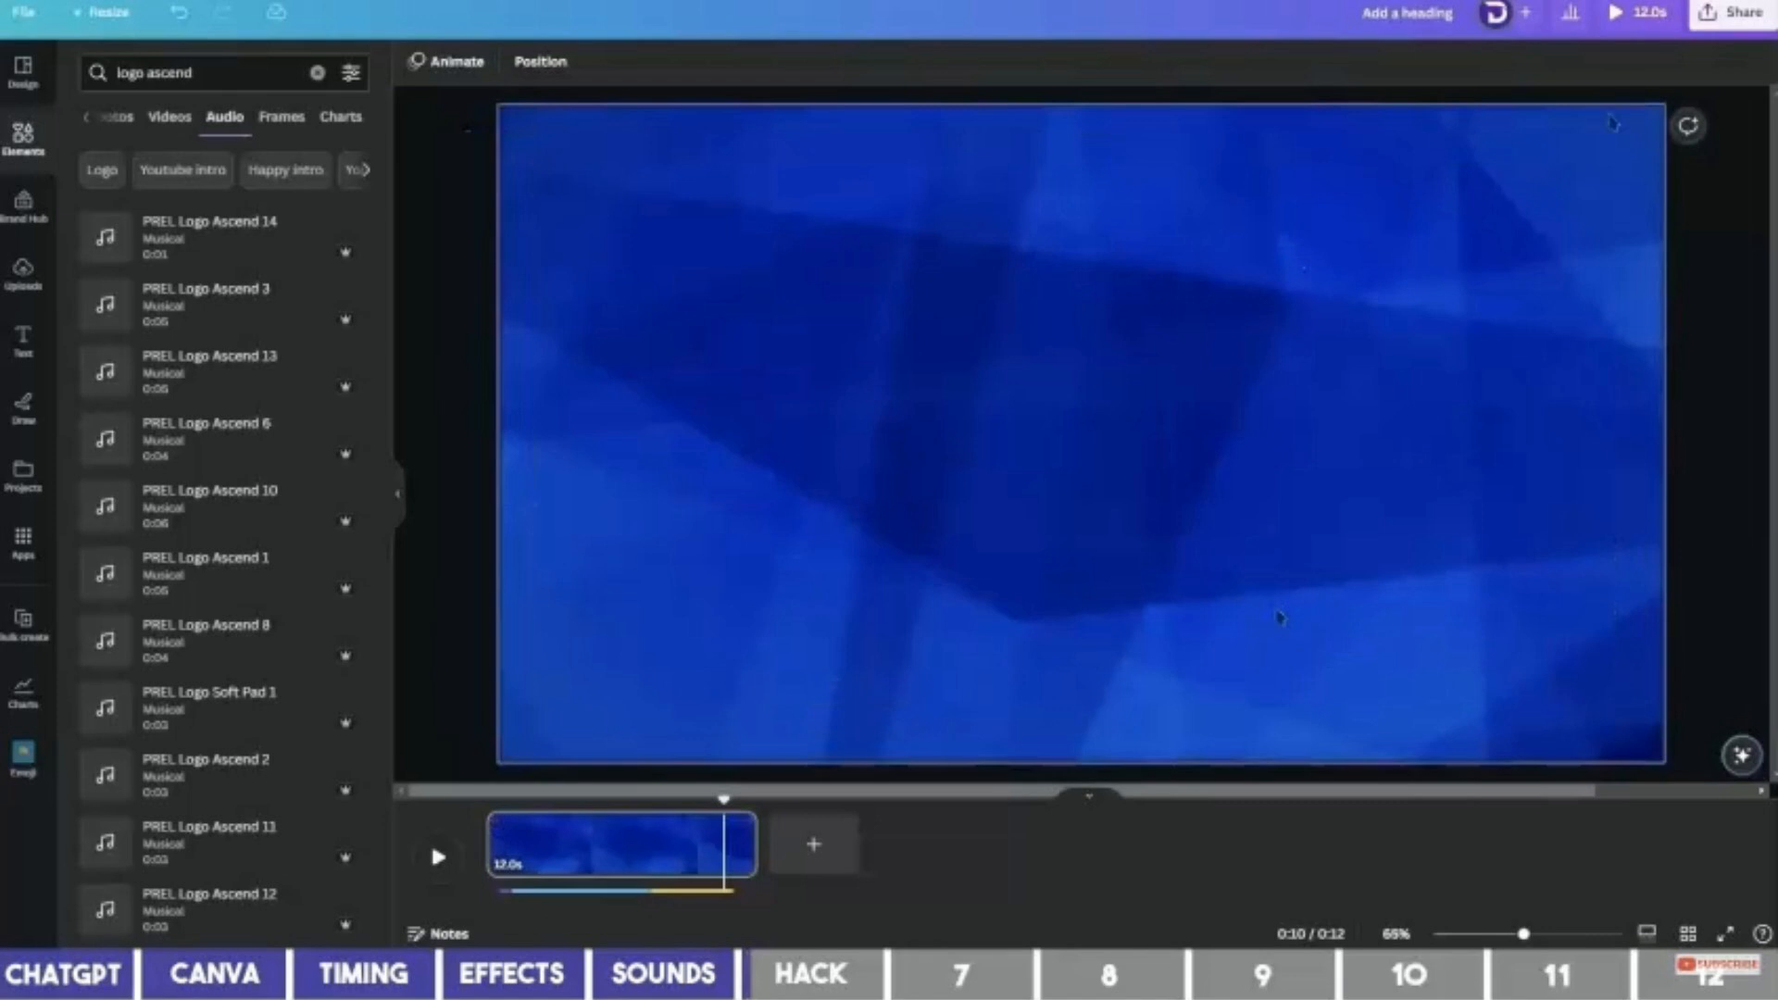
left_click(1731, 12)
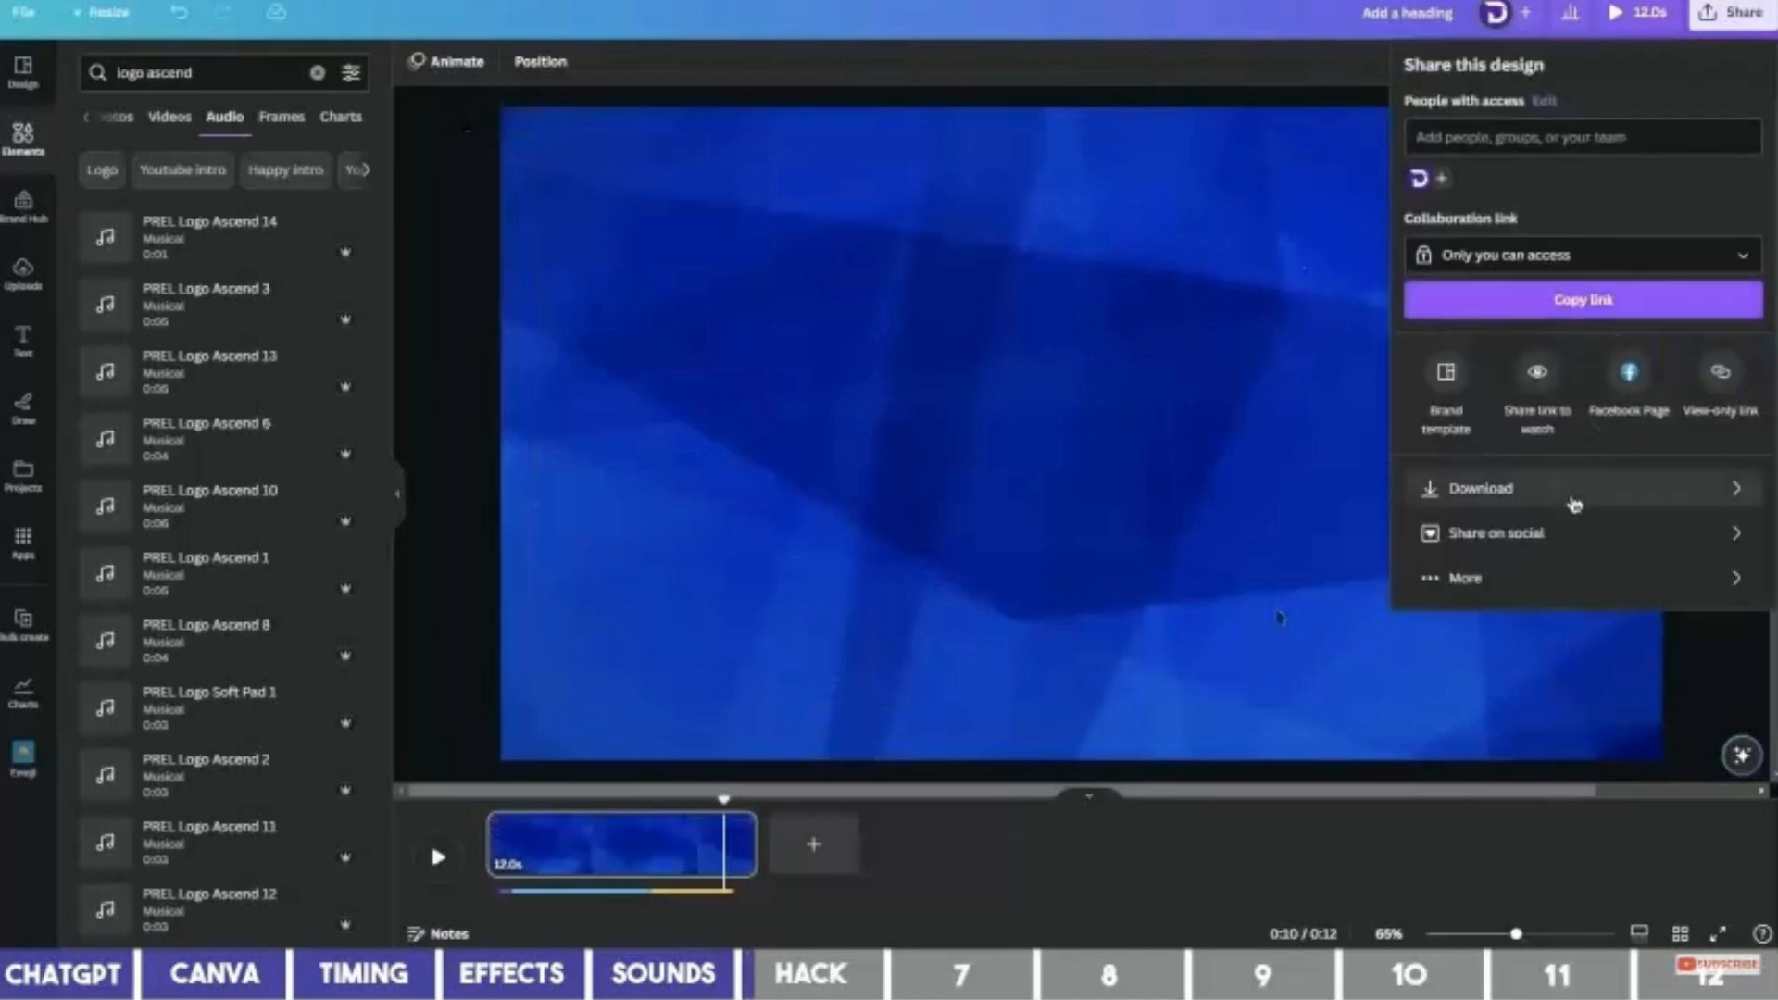
left_click(1574, 491)
left_click(1580, 339)
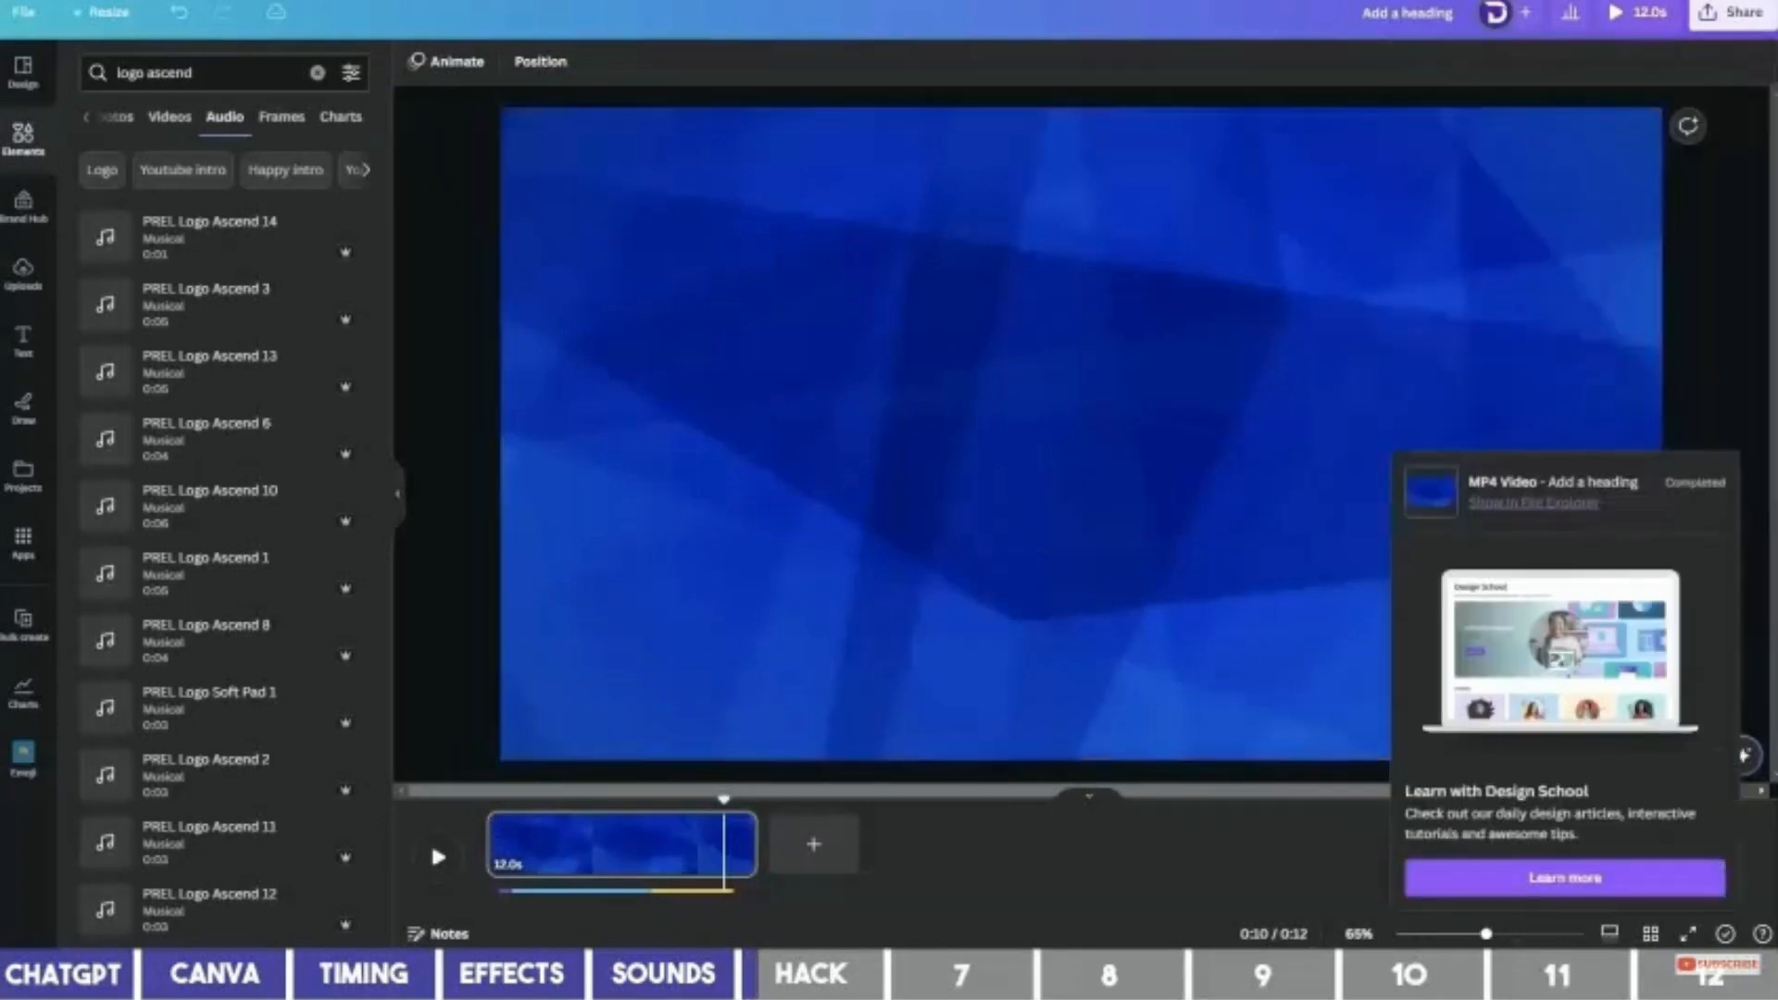
left_click(654, 553)
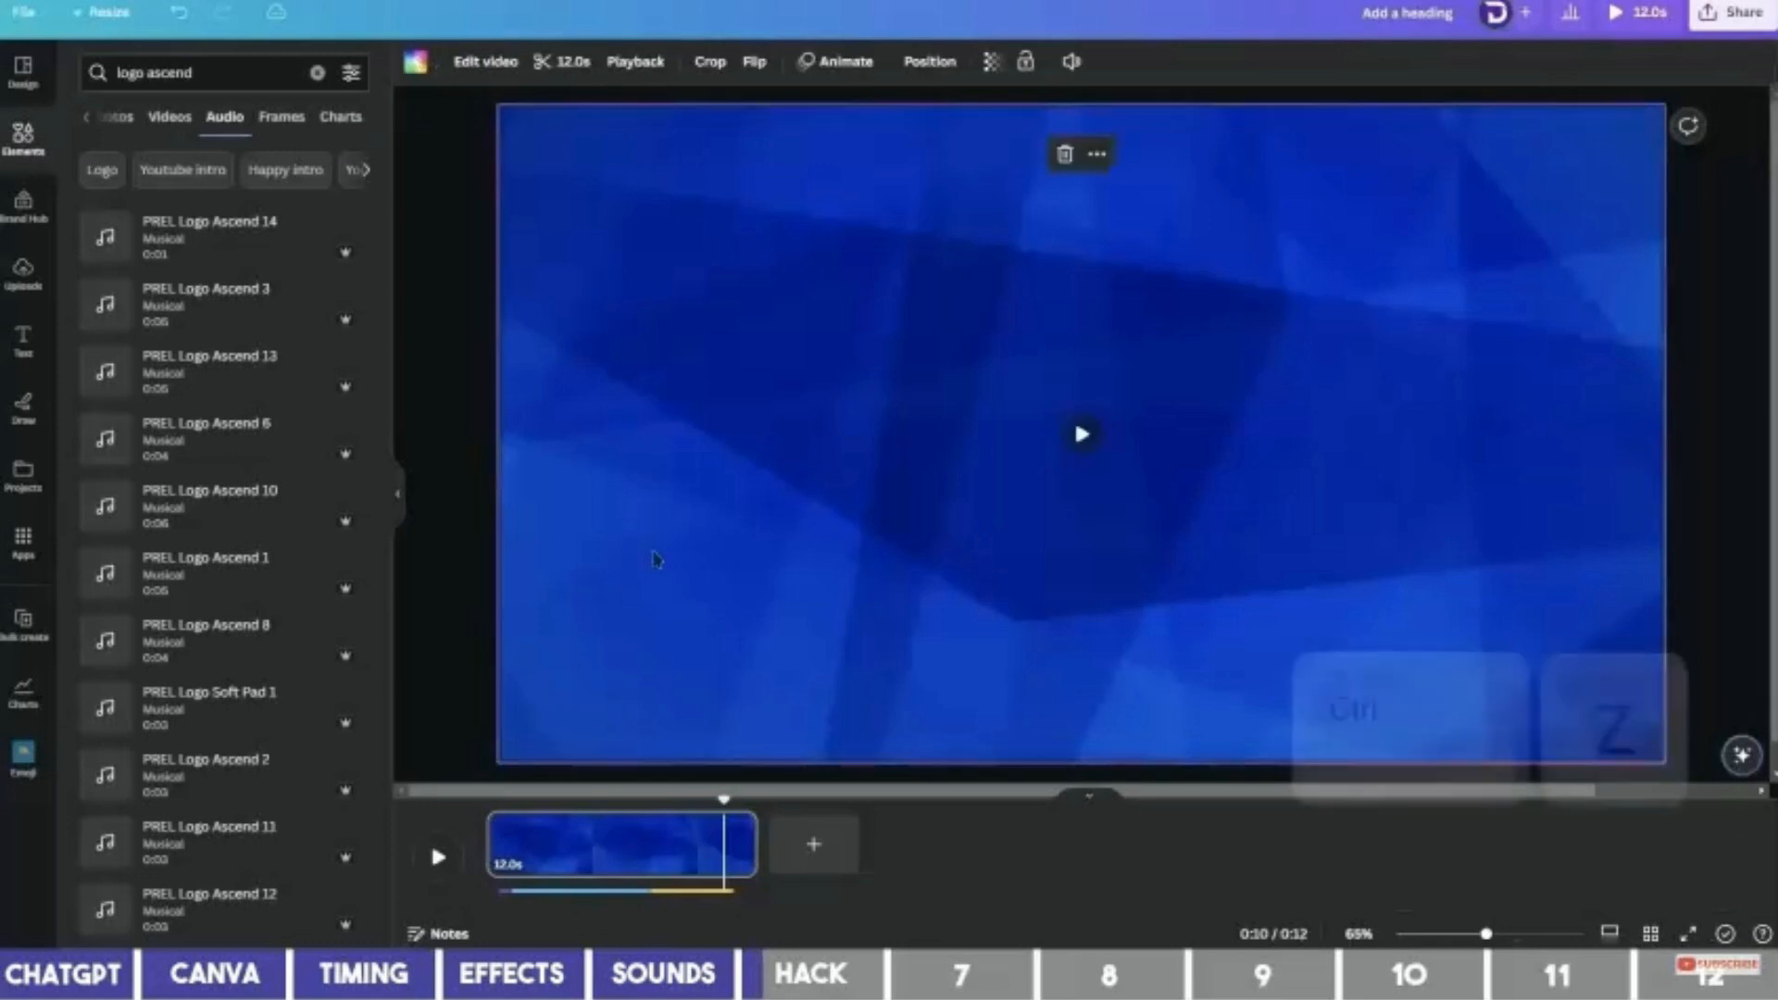
Restore the quiz elements, remove the yellow audio clip, and set the uploaded MP4 as page background.
key("ctrl+z")
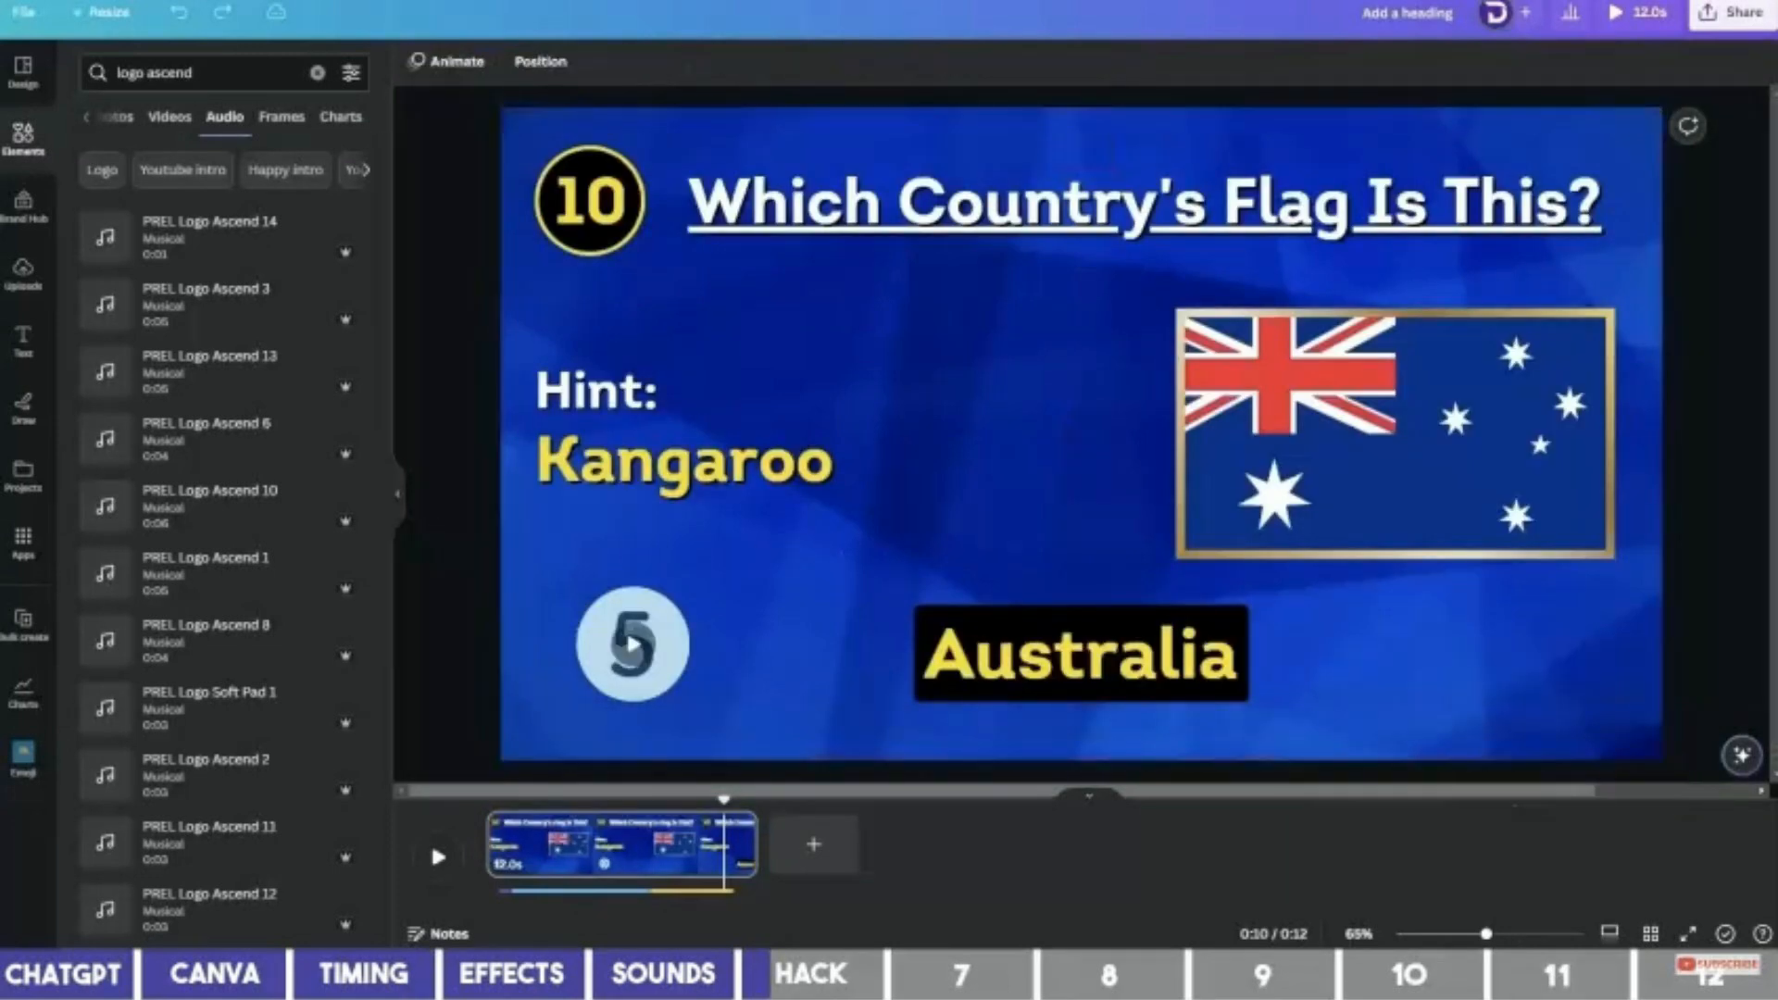
left_click_drag(1776, 453, 276, 483)
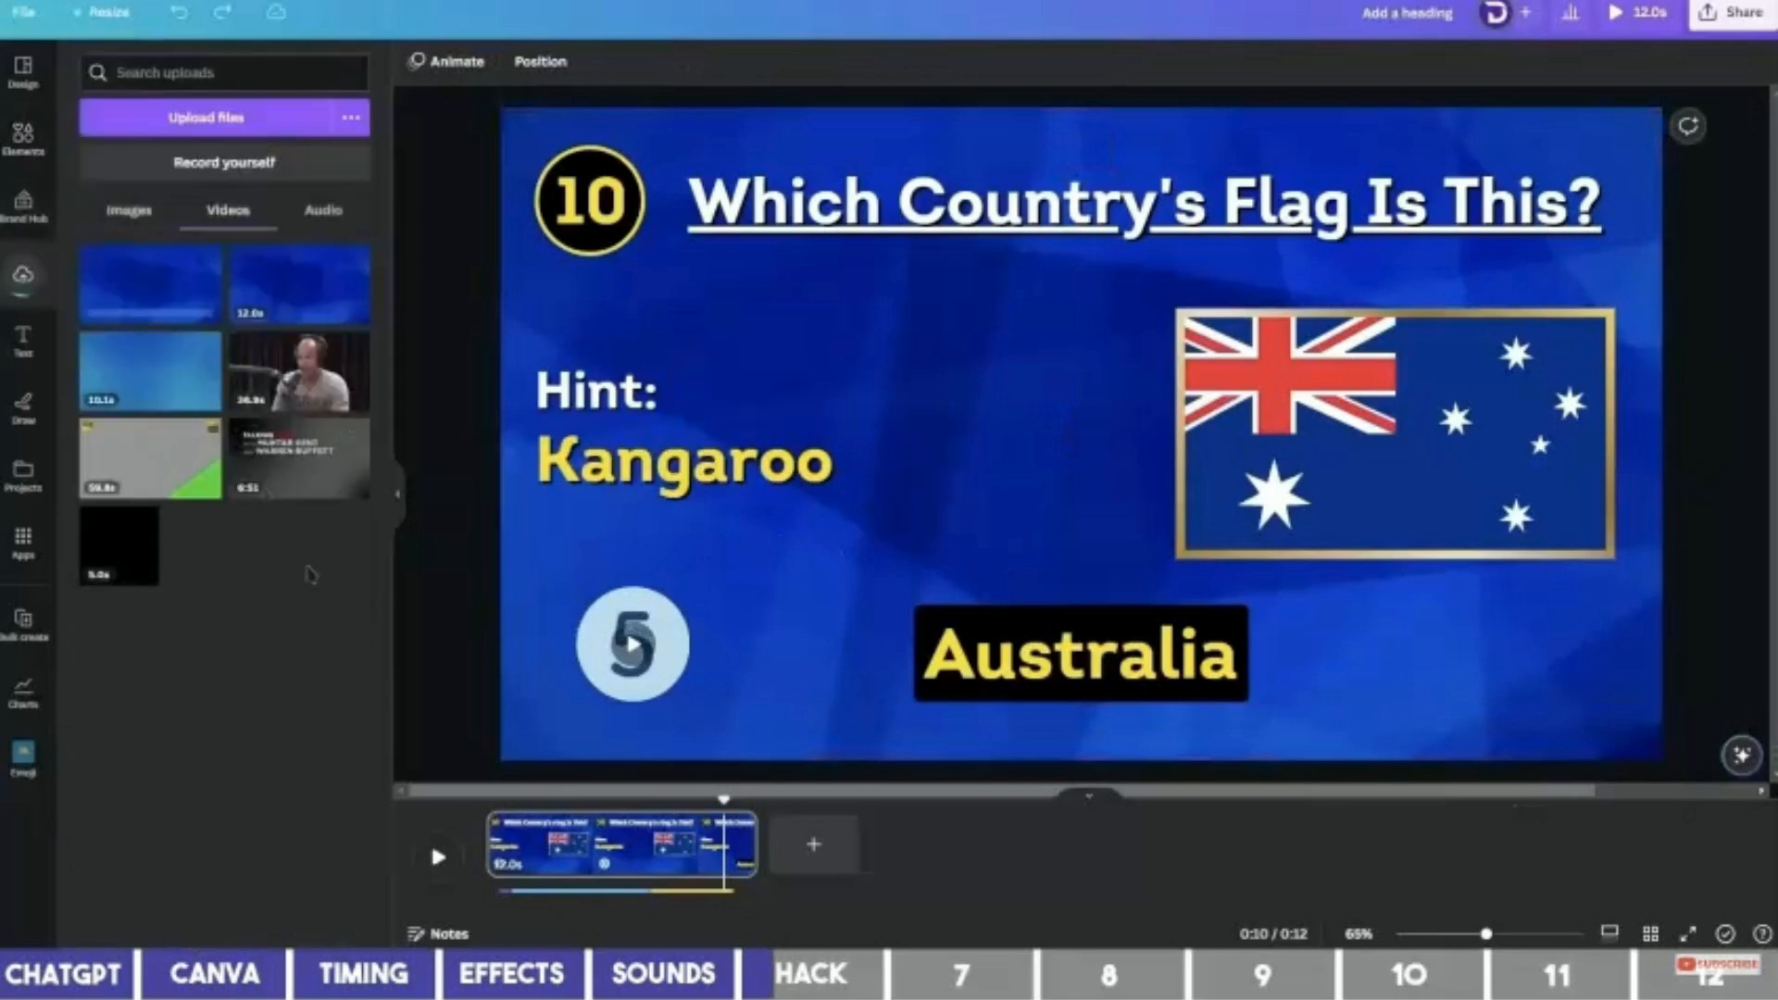
left_click(706, 892)
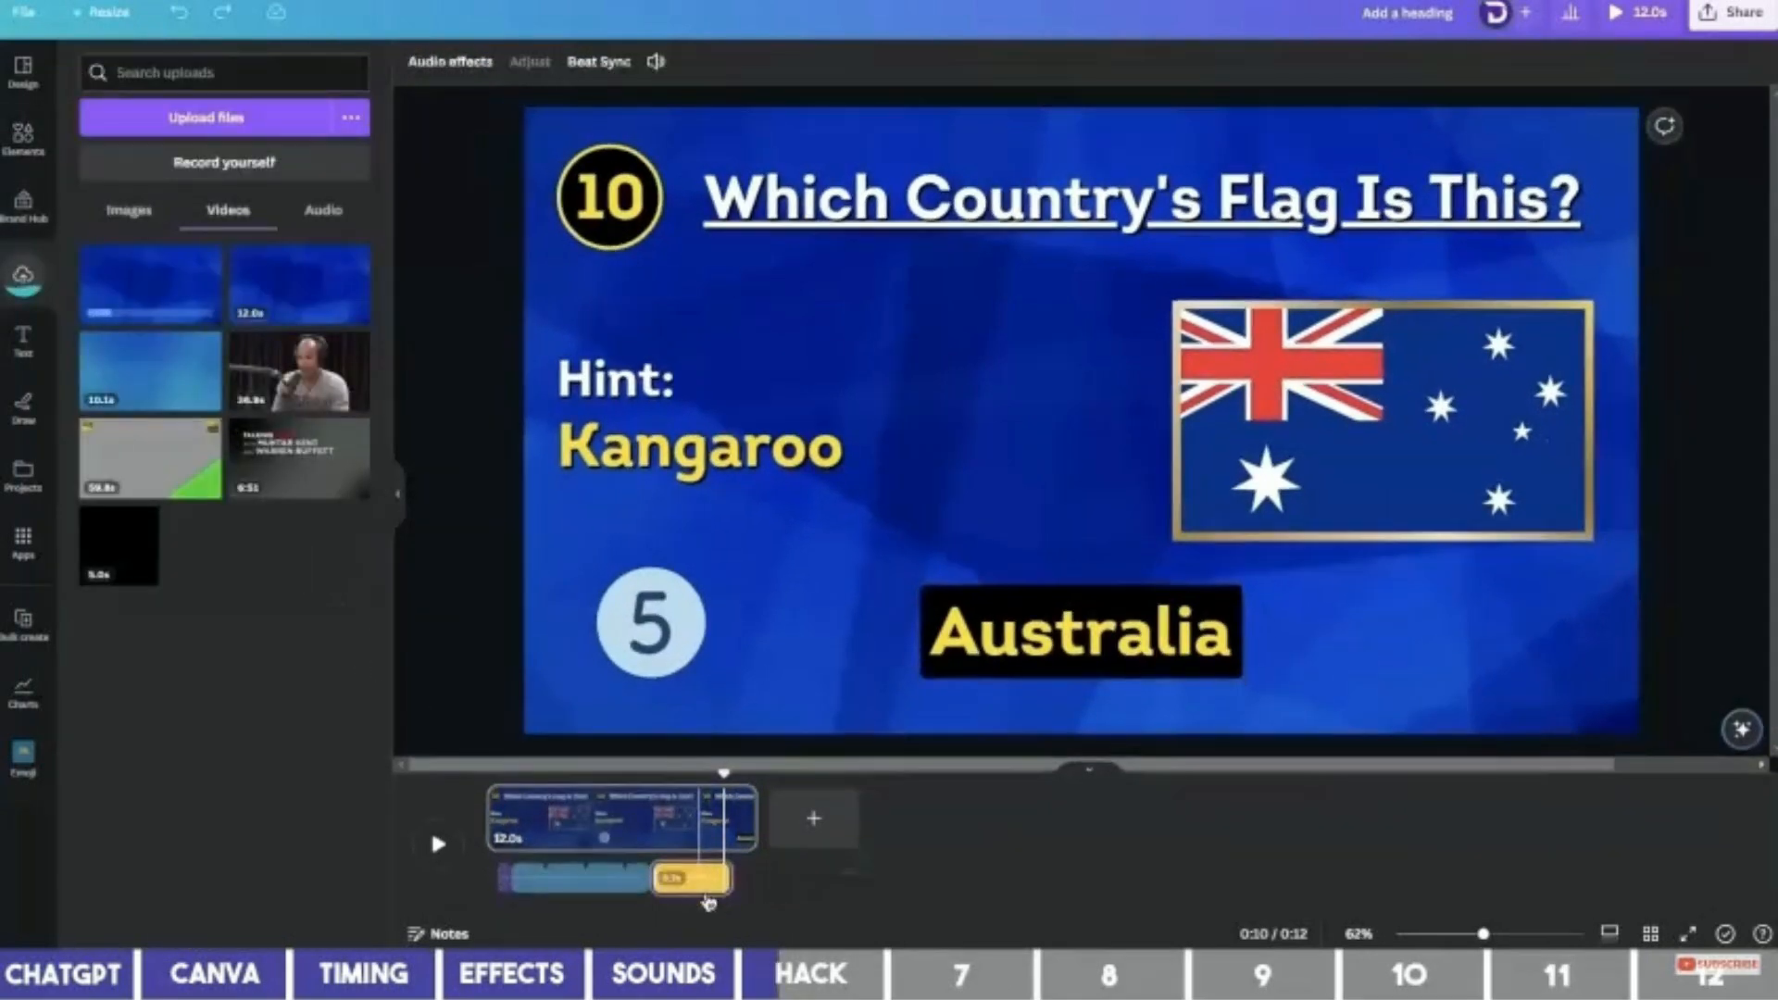
key("Delete")
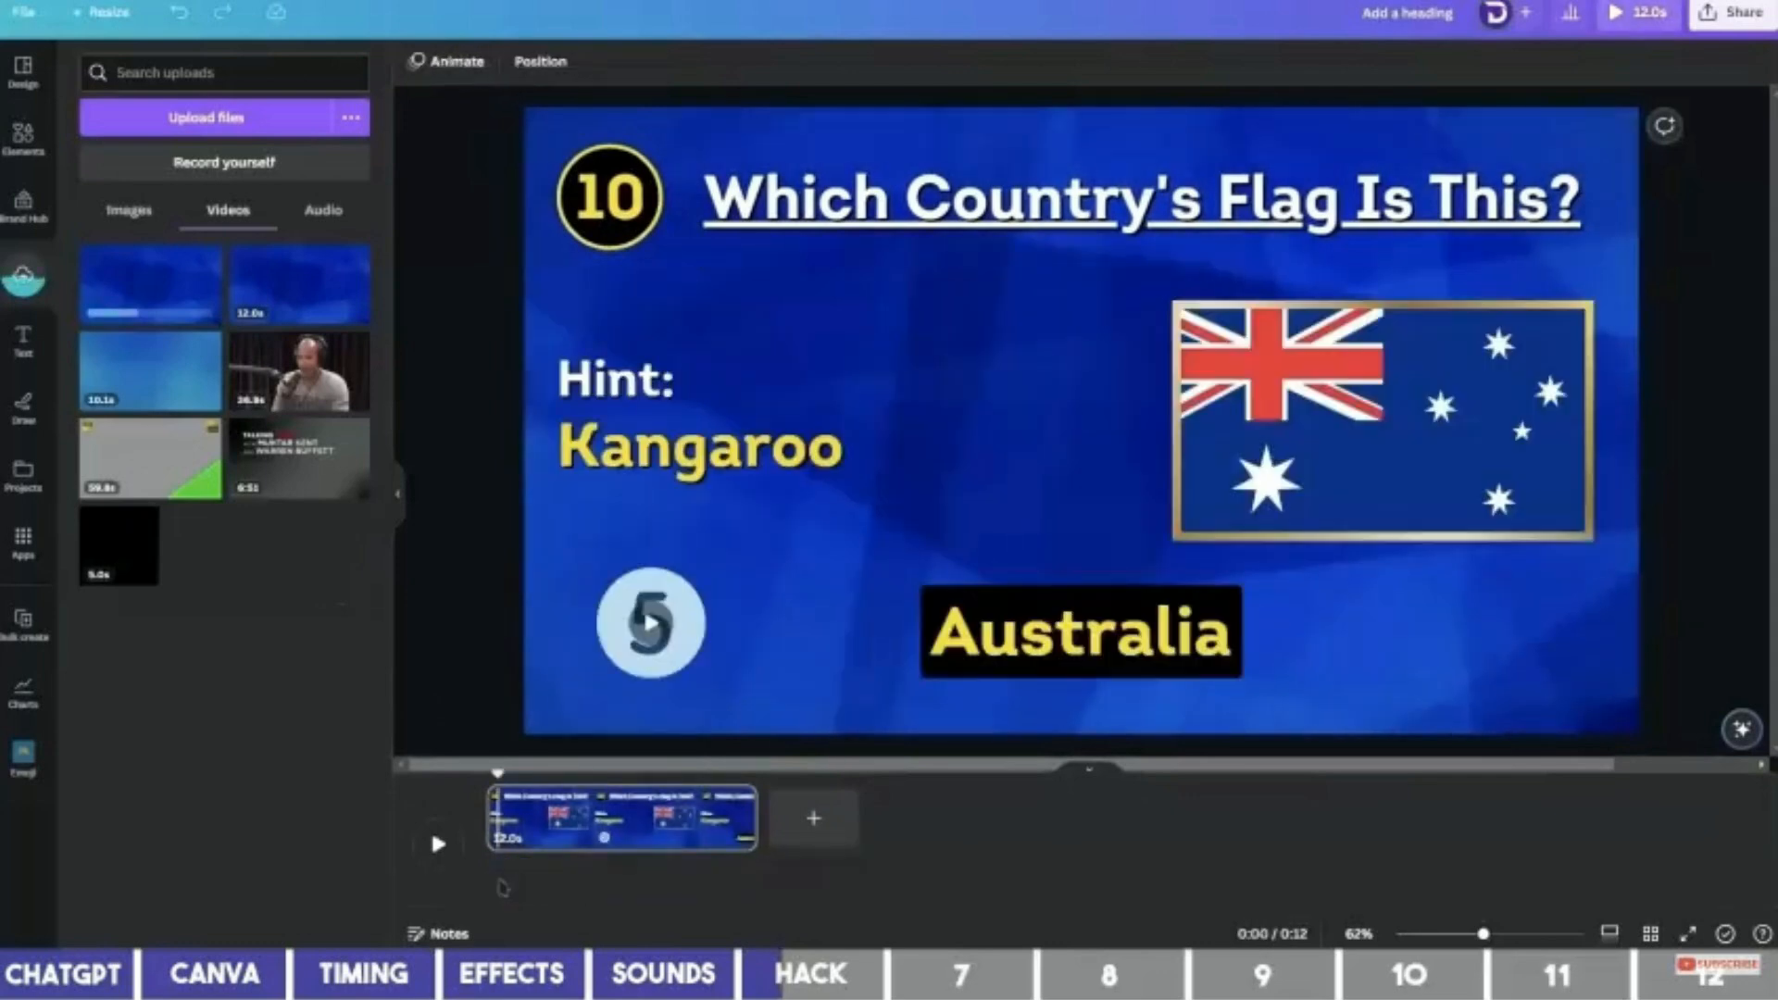
left_click_drag(139, 287, 506, 269)
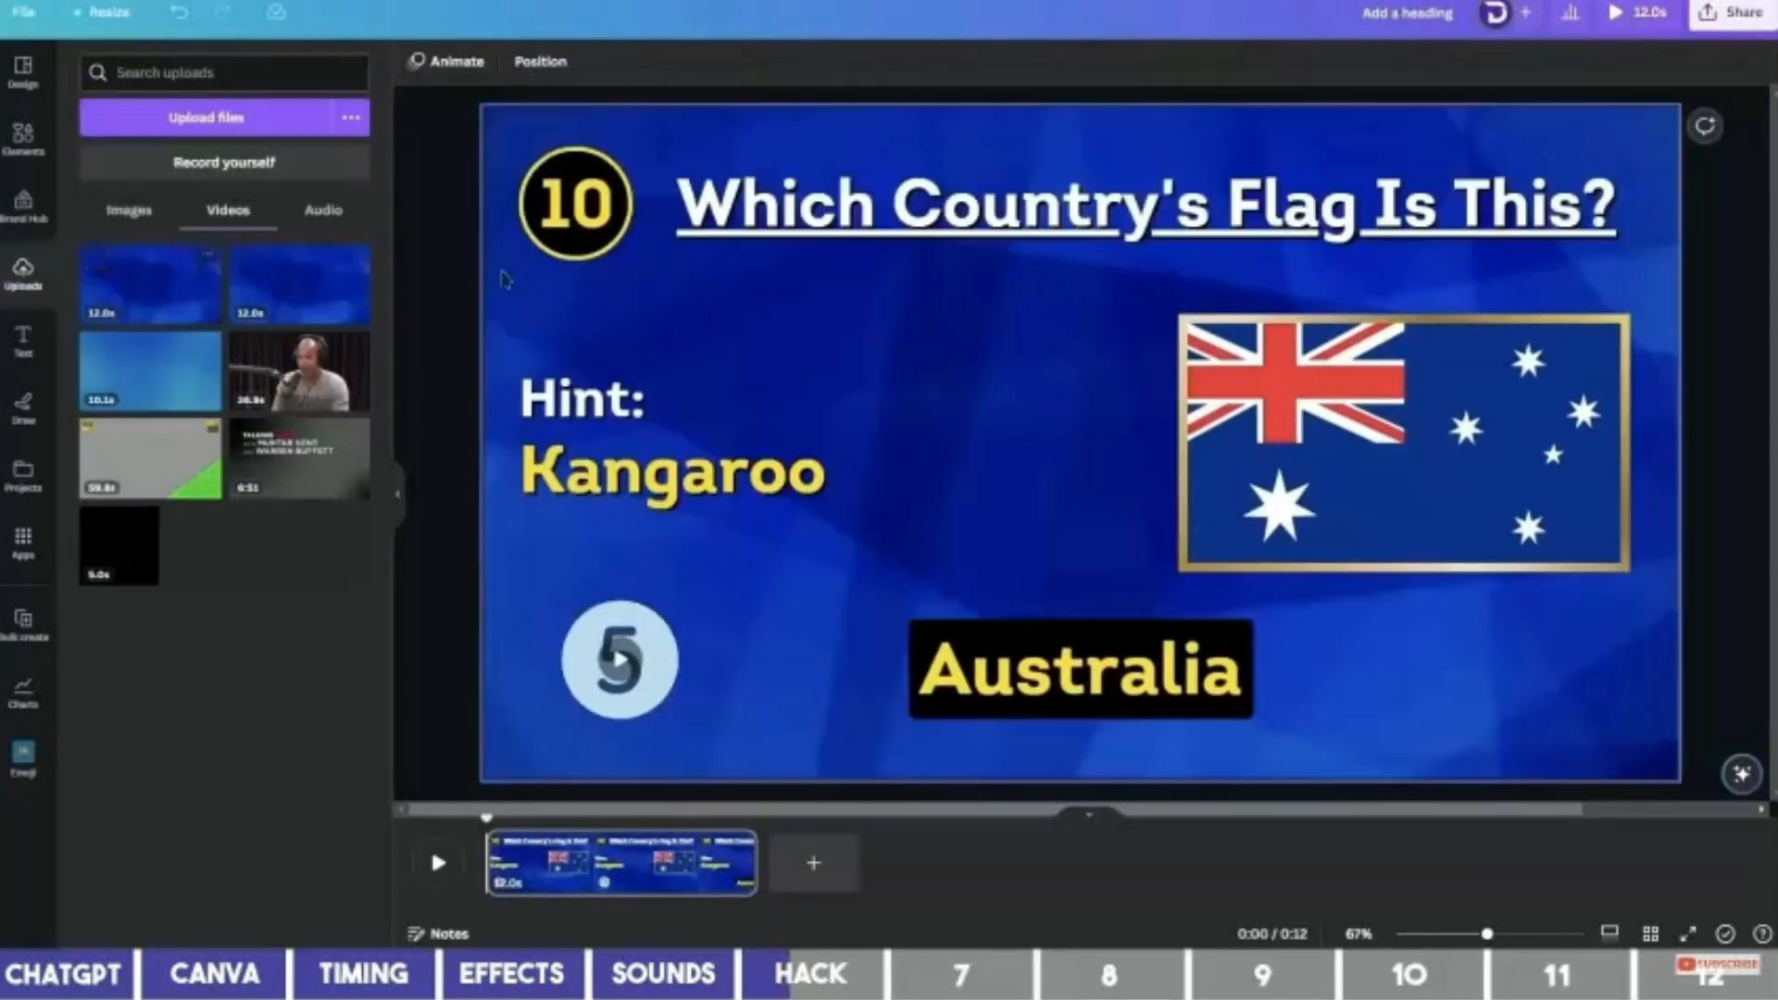
left_click(455, 865)
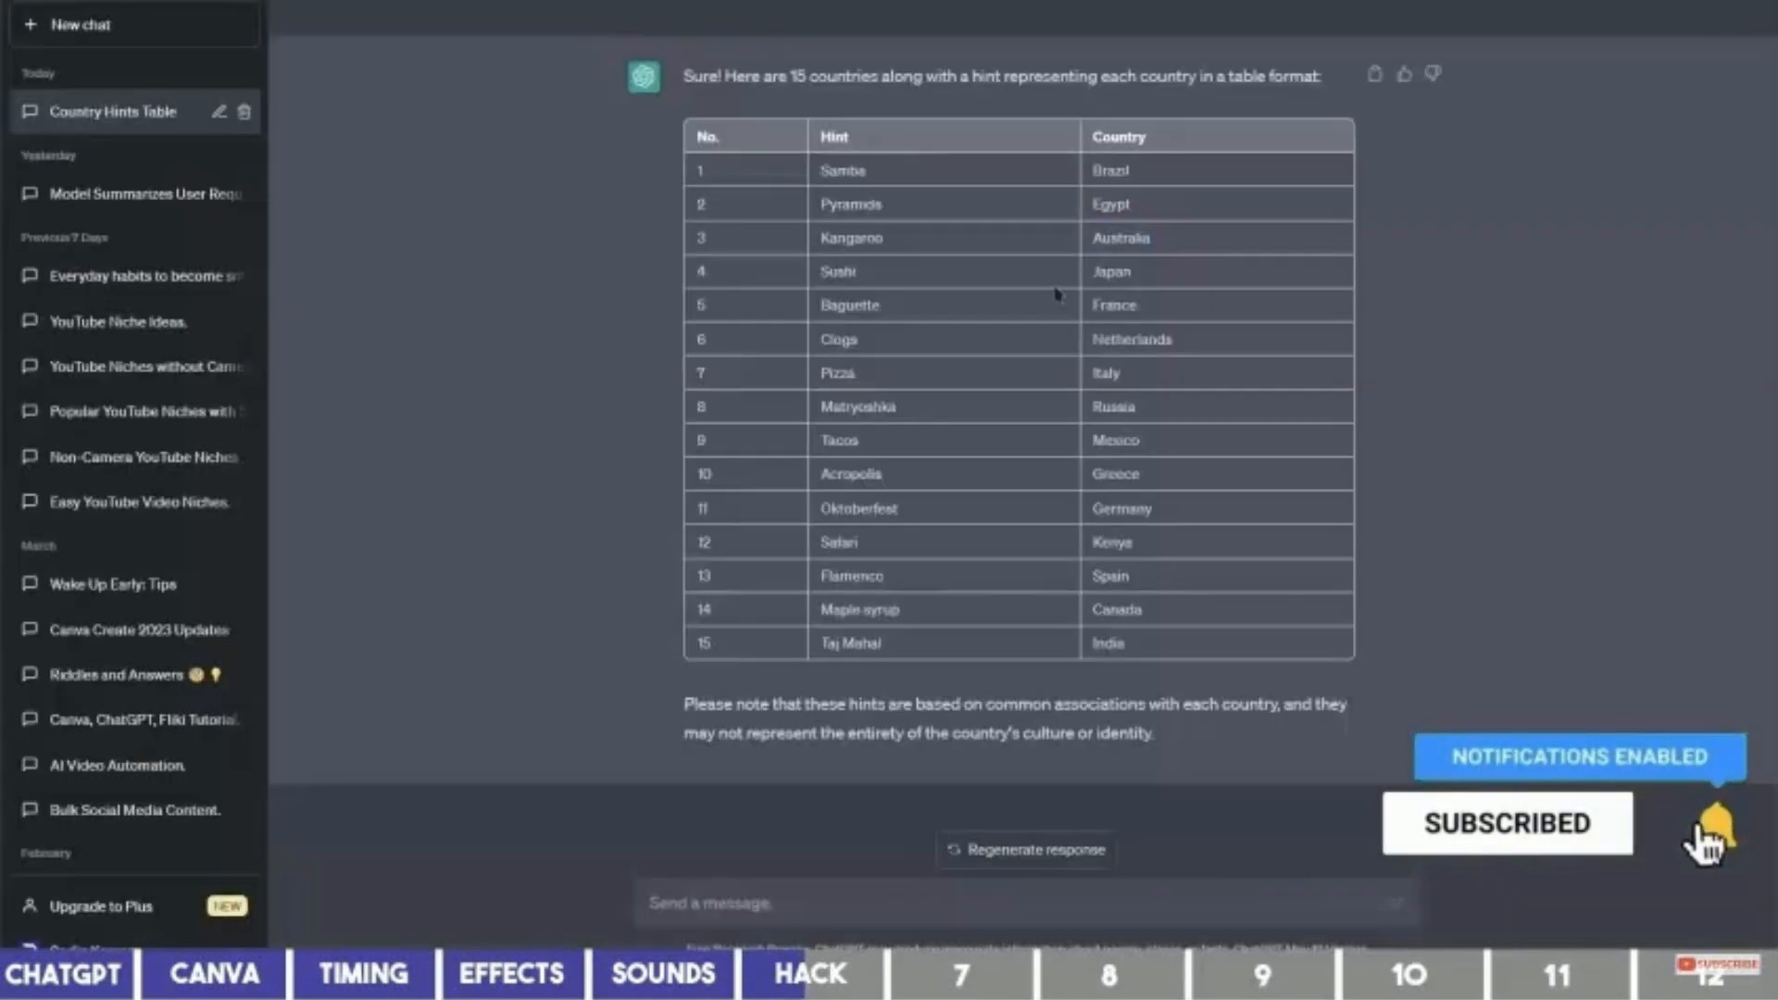
double_click(1111, 171)
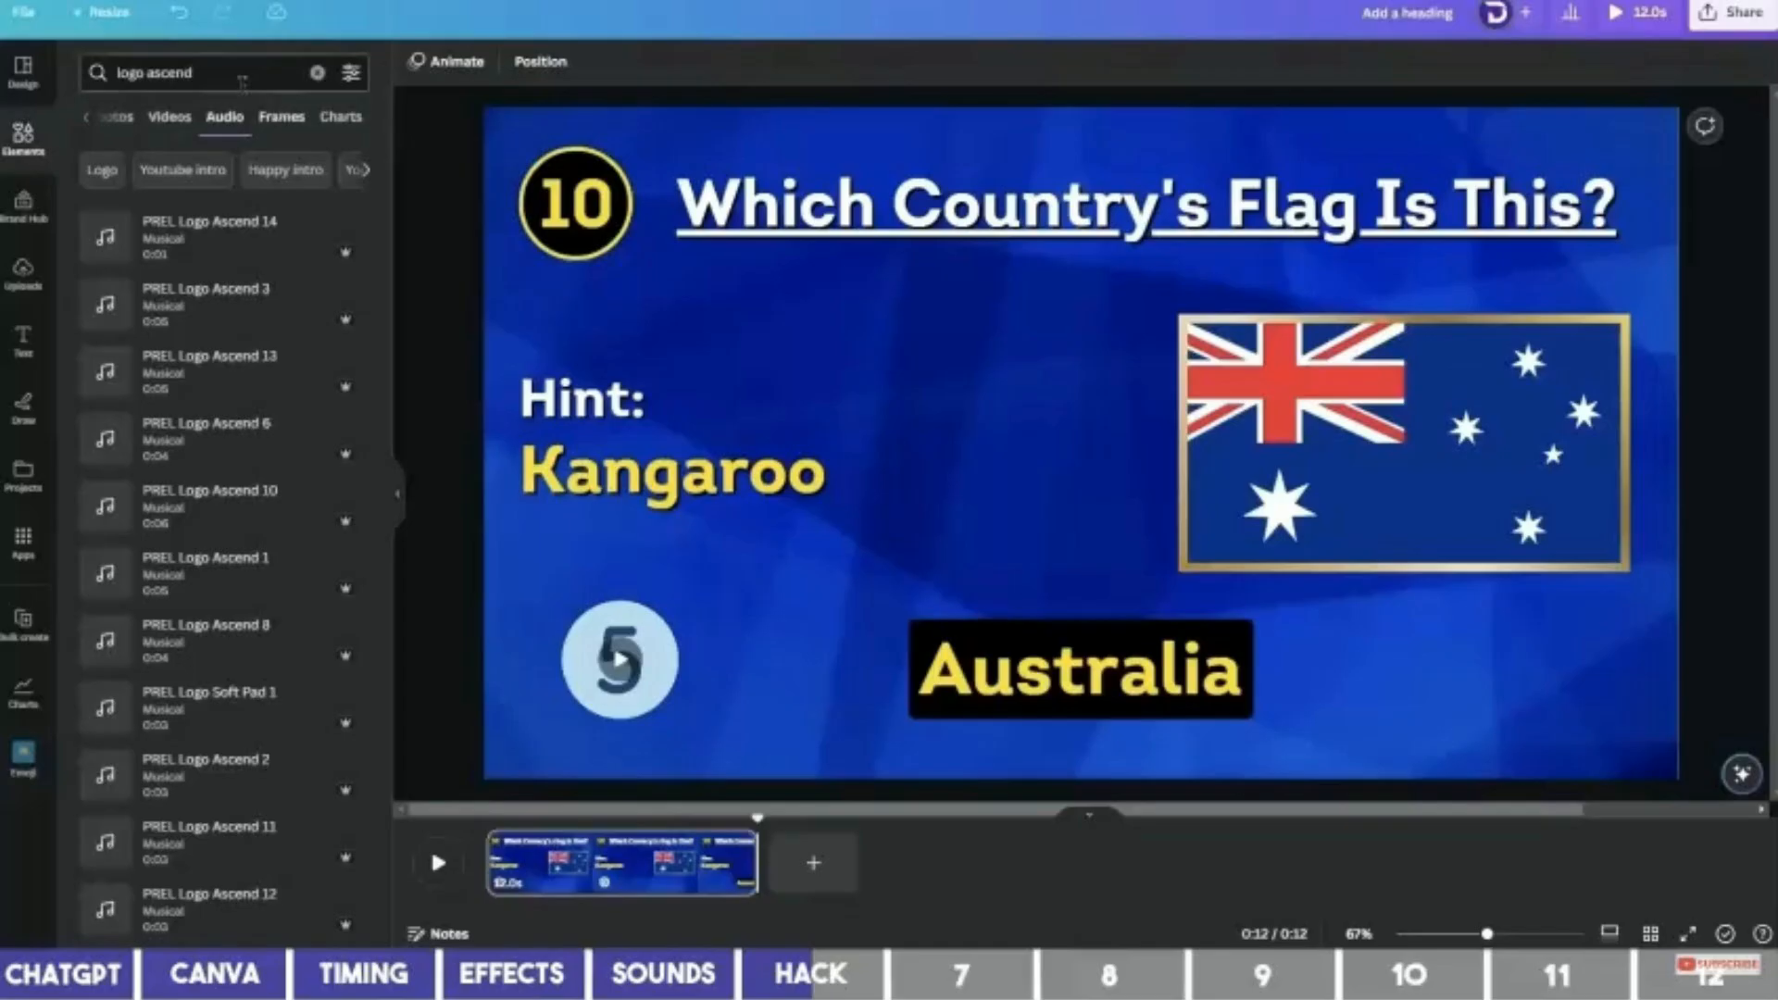
Search photos for Brazil and save its flag into a new folder named Country.
left_click(112, 73)
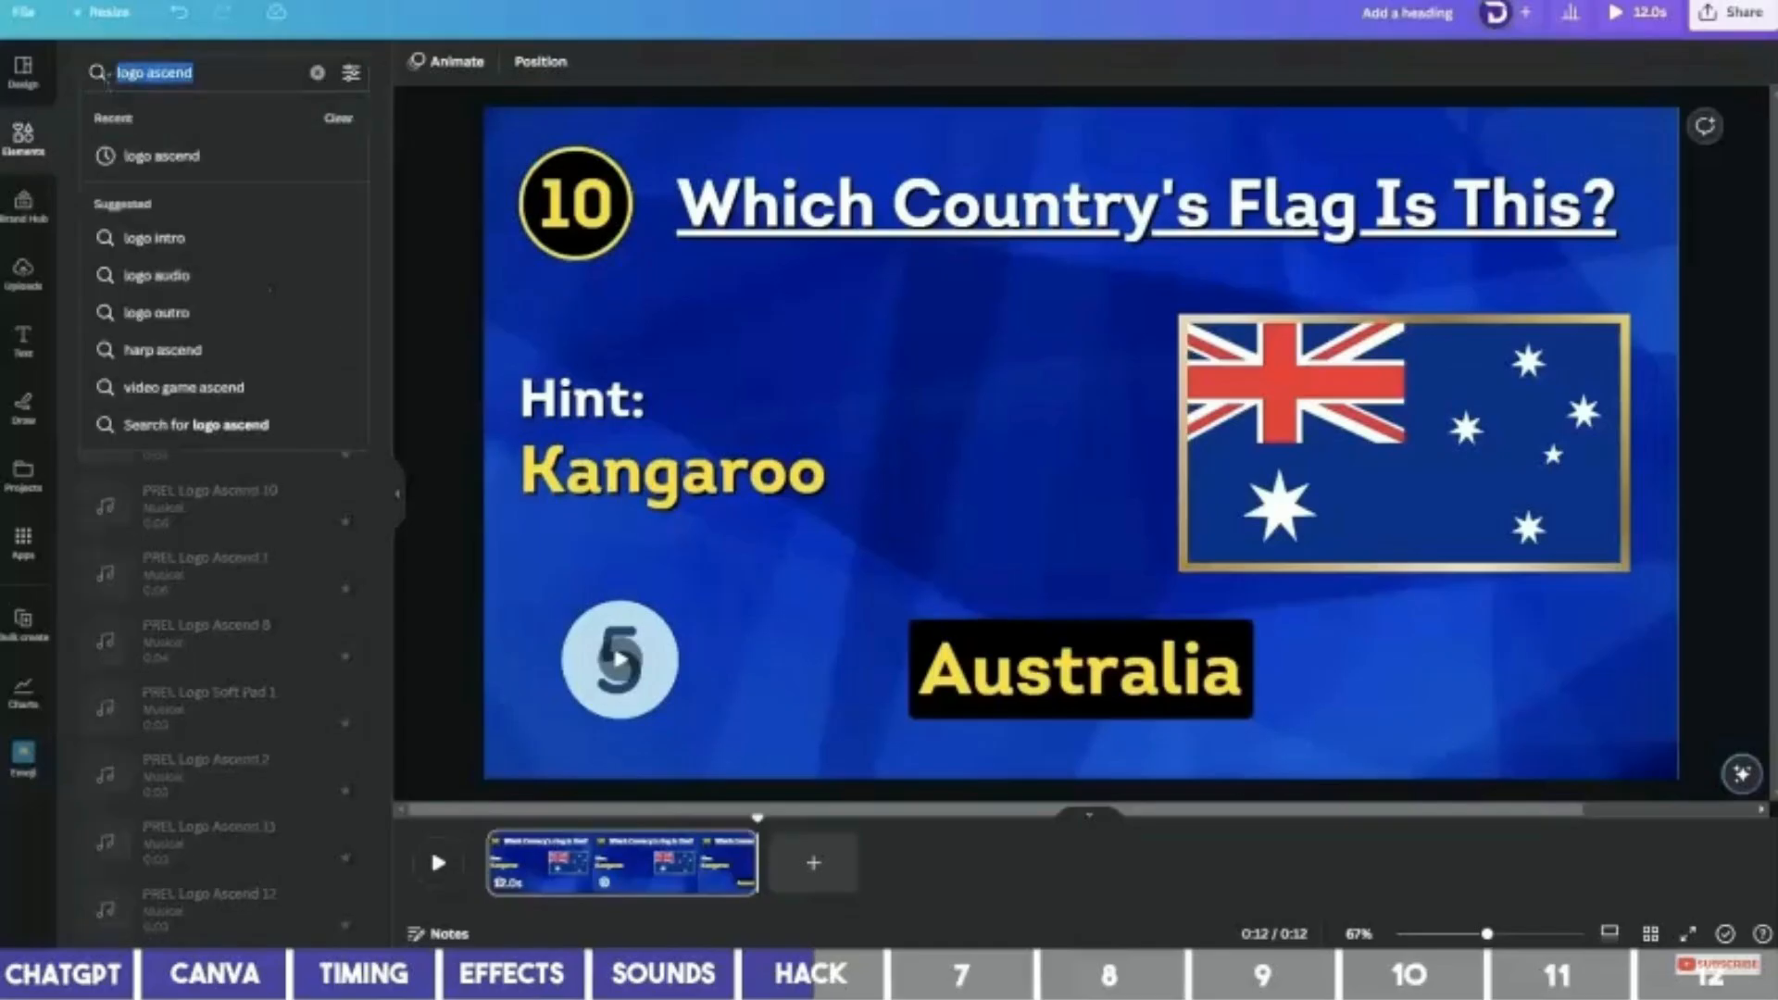
key("Return")
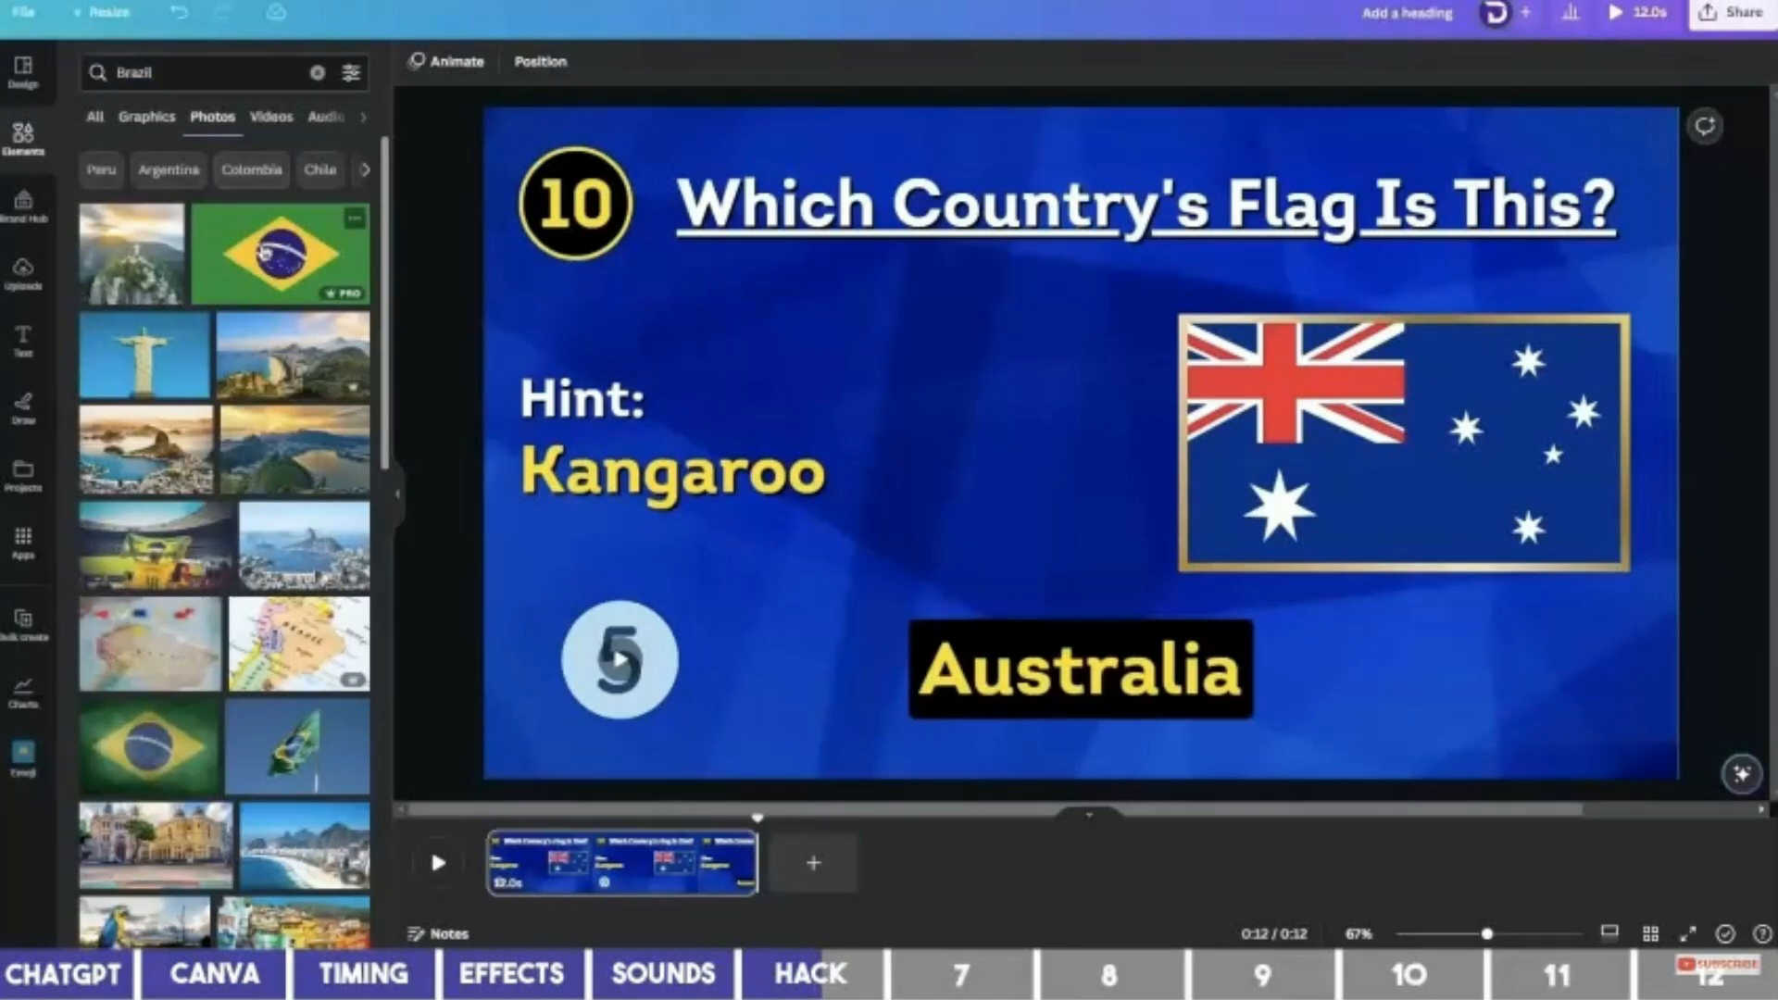
right_click(271, 264)
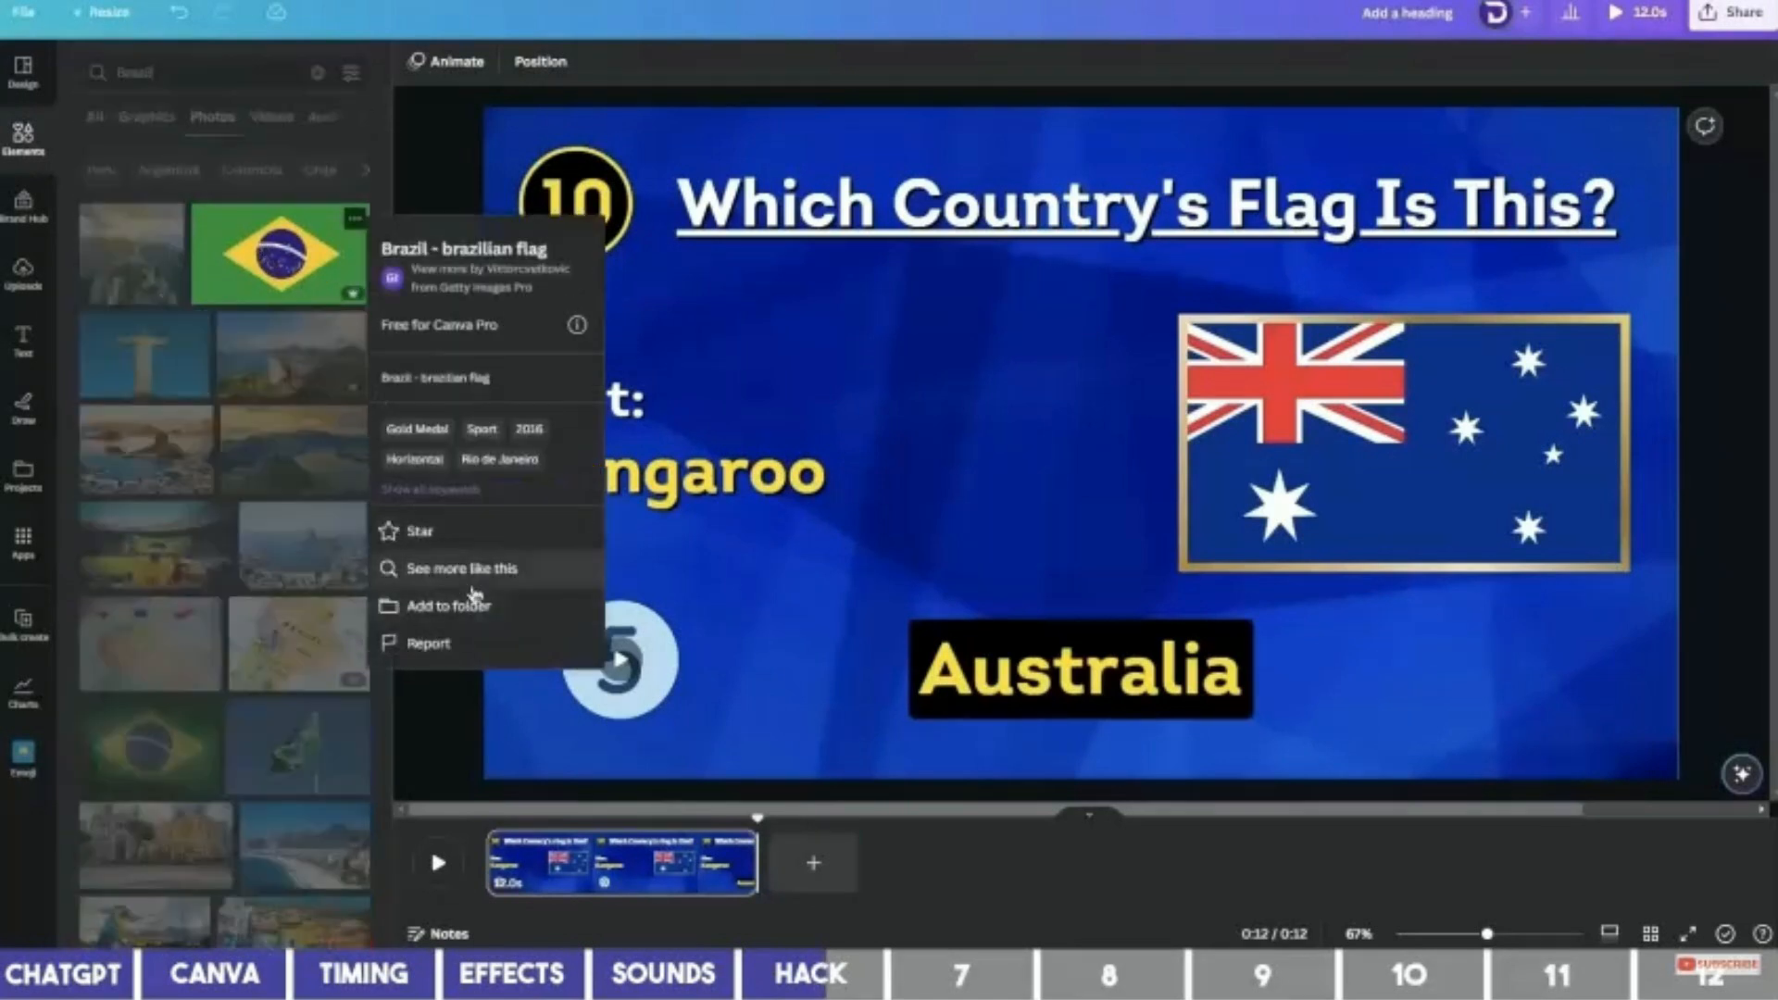
left_click(487, 607)
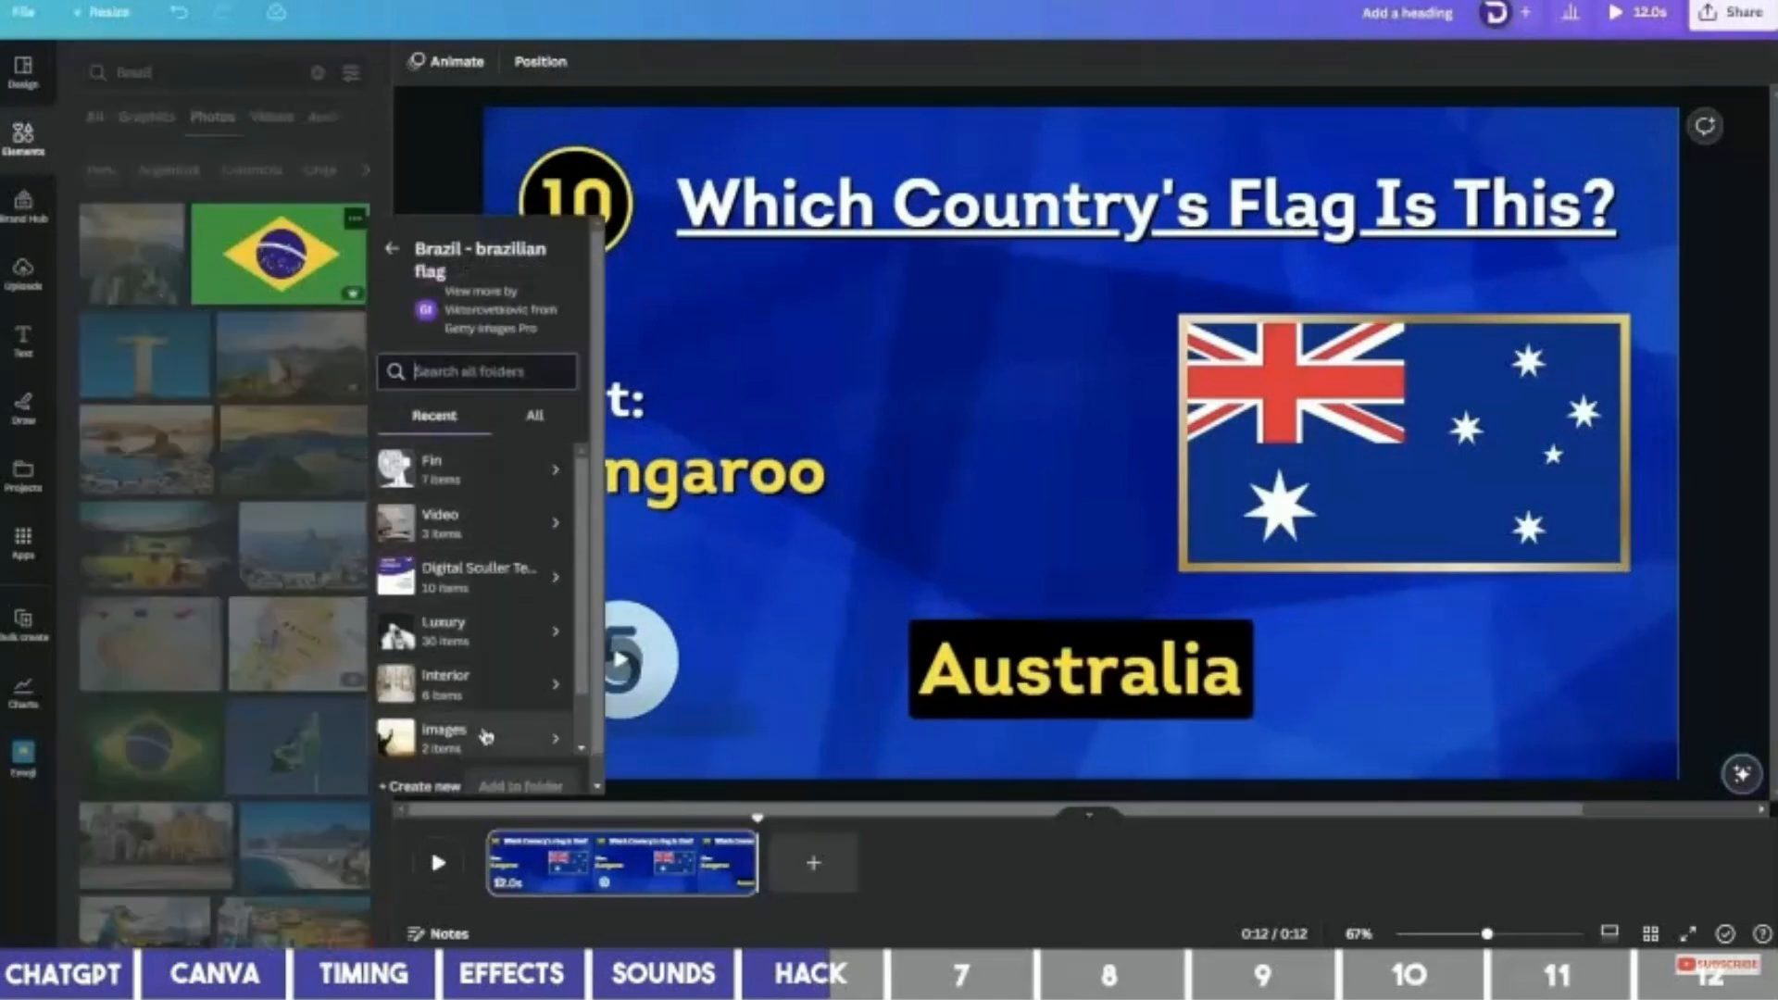
left_click(443, 759)
type("Country")
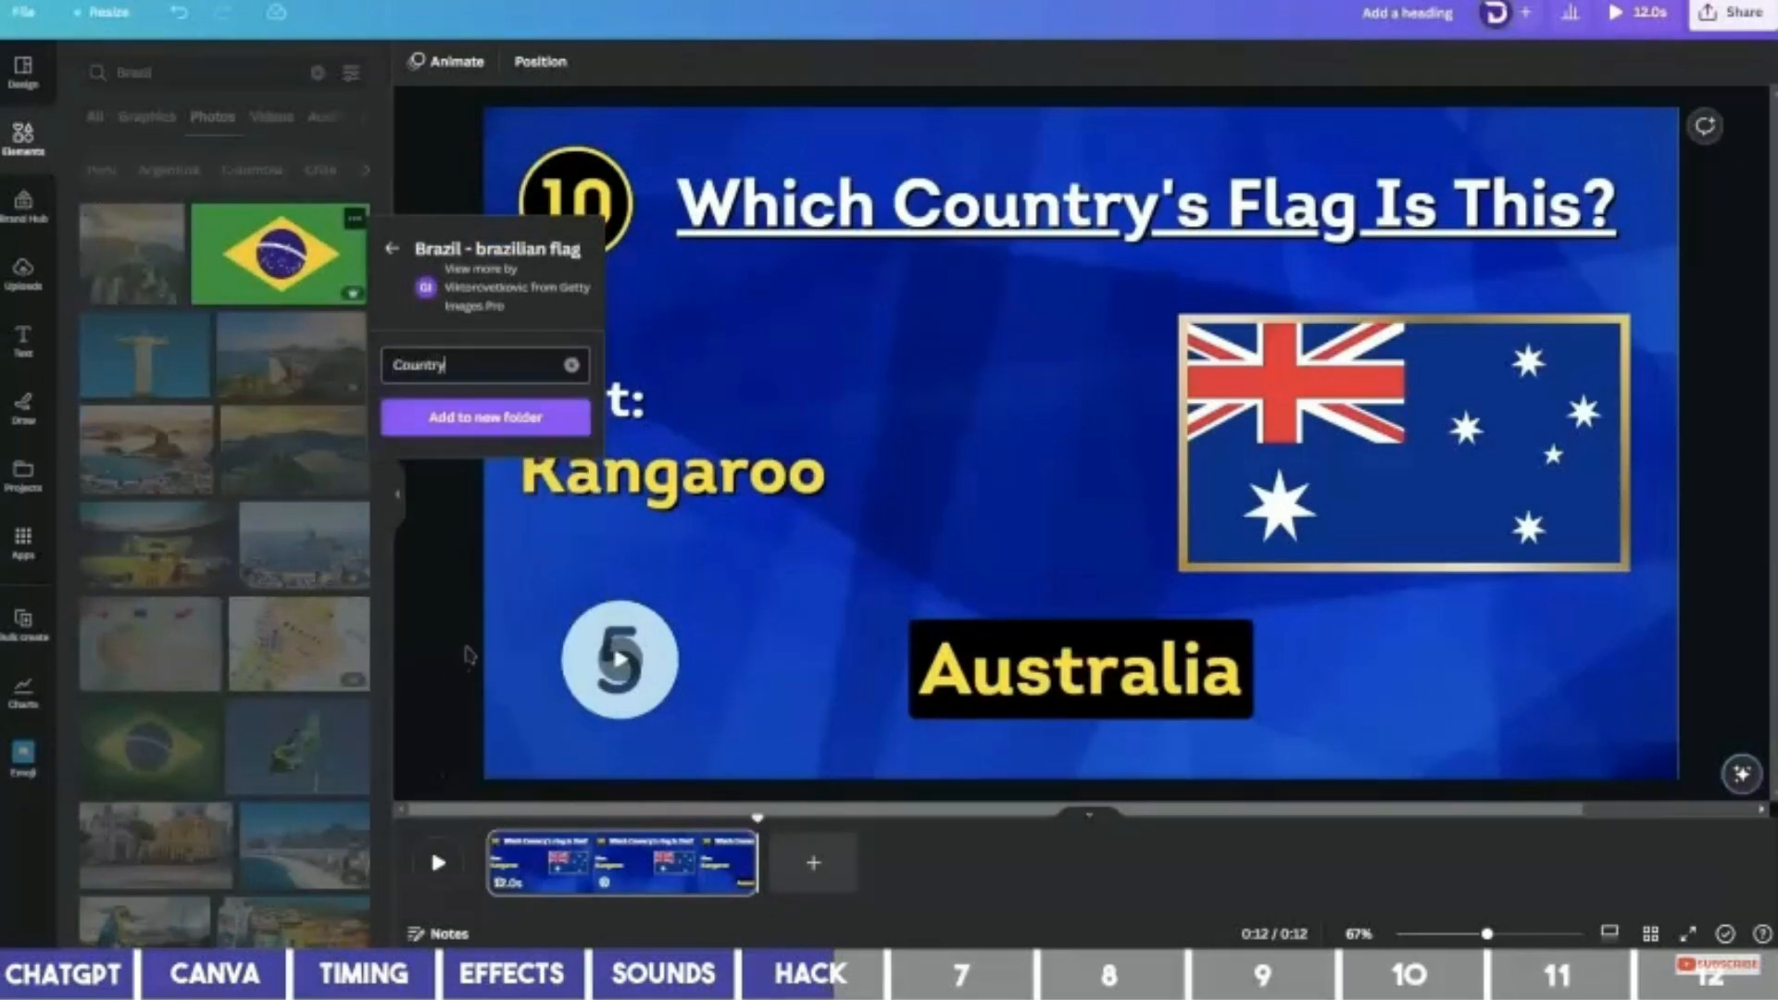
left_click(508, 415)
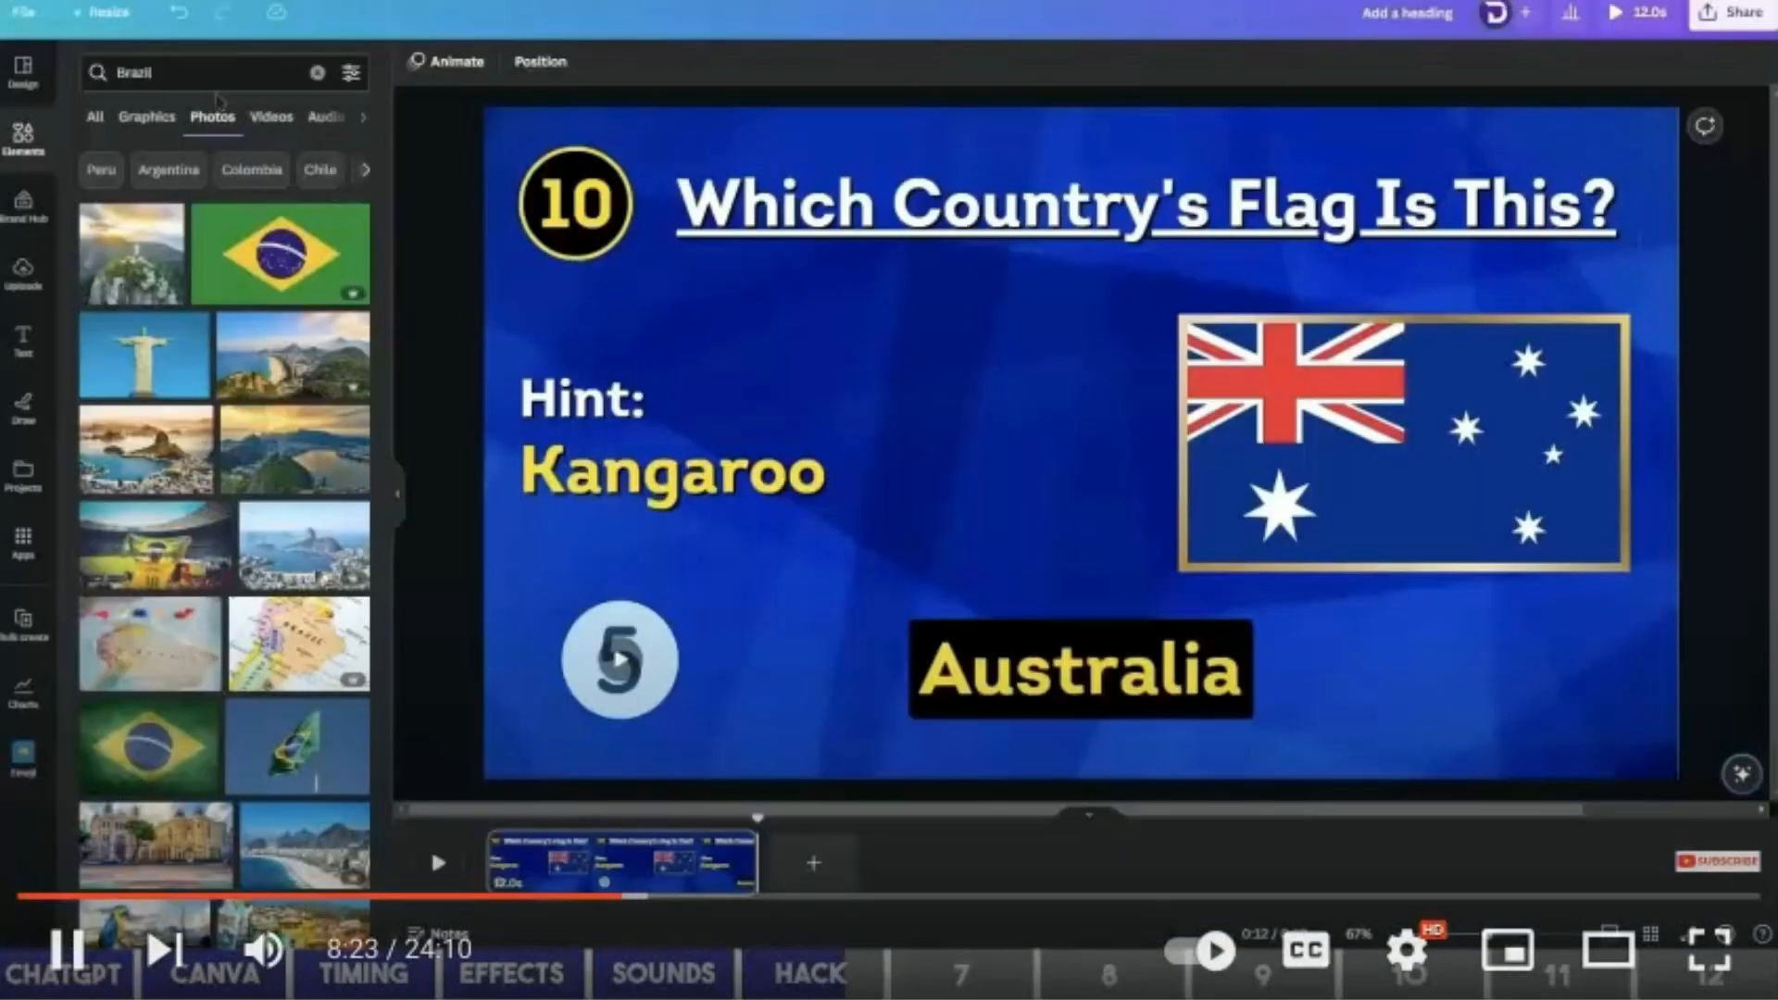
Search for 'egypt flag' and save the Egypt flag photo to the Country folder.
triple_click(203, 74)
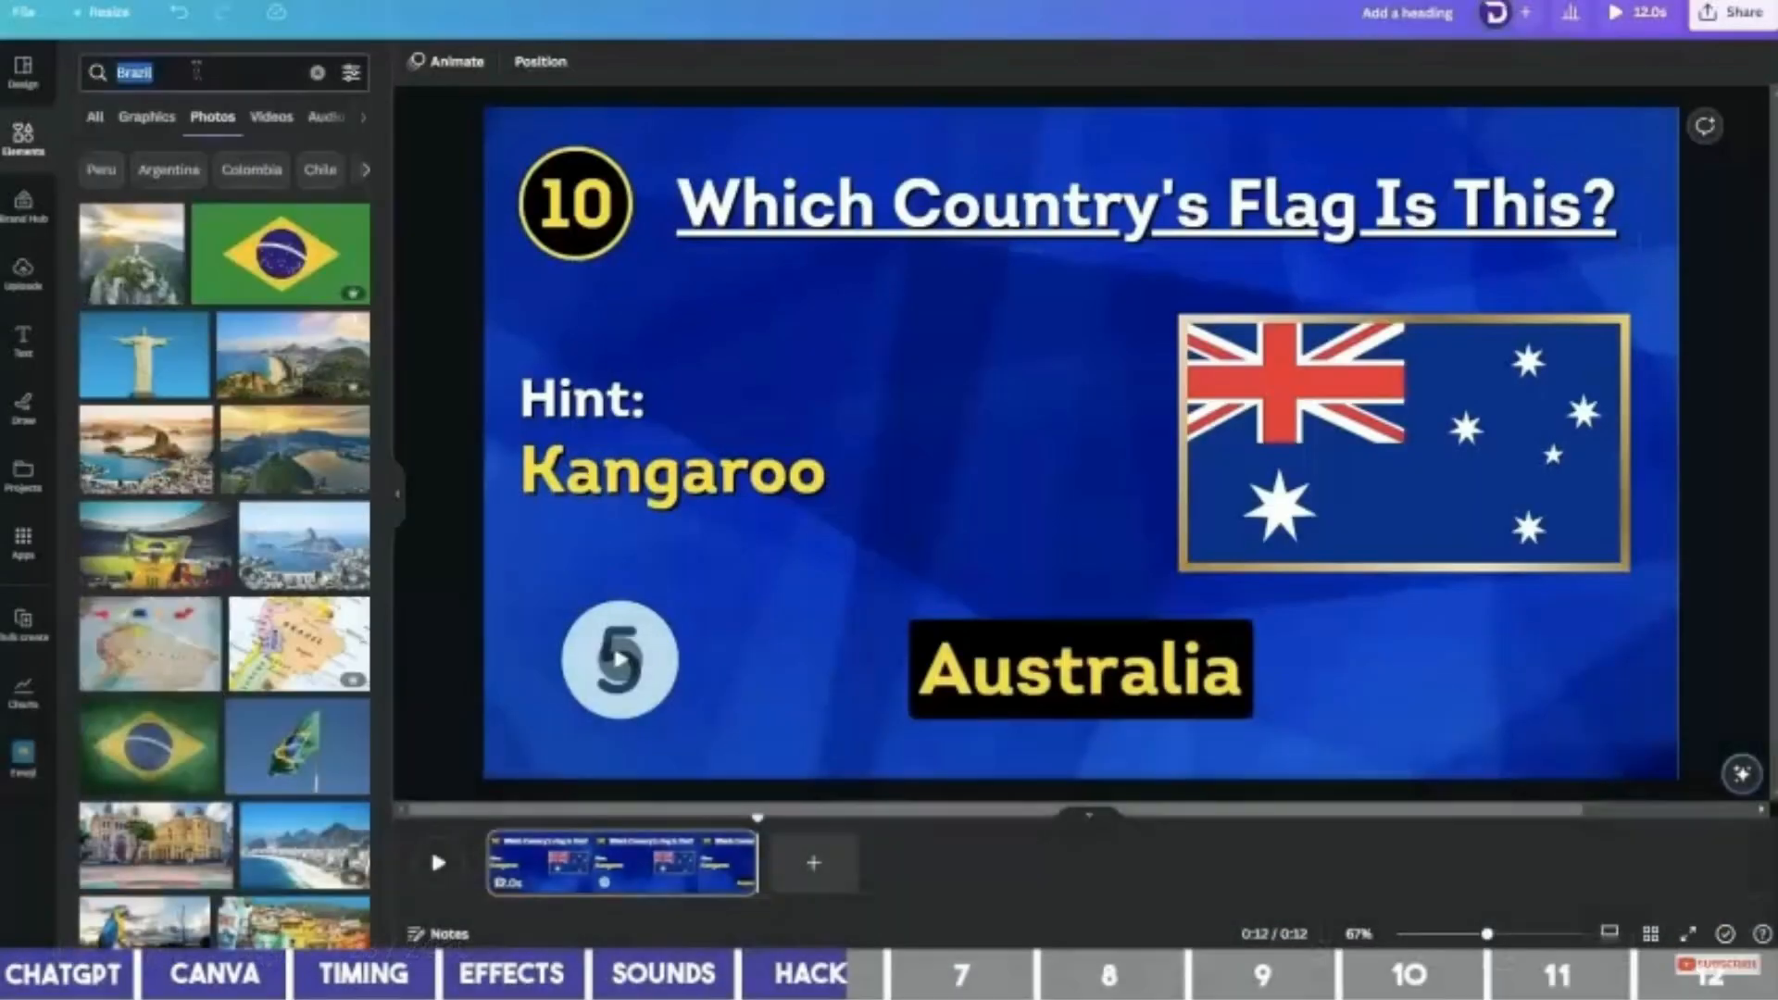
type("Egypt")
key("Return")
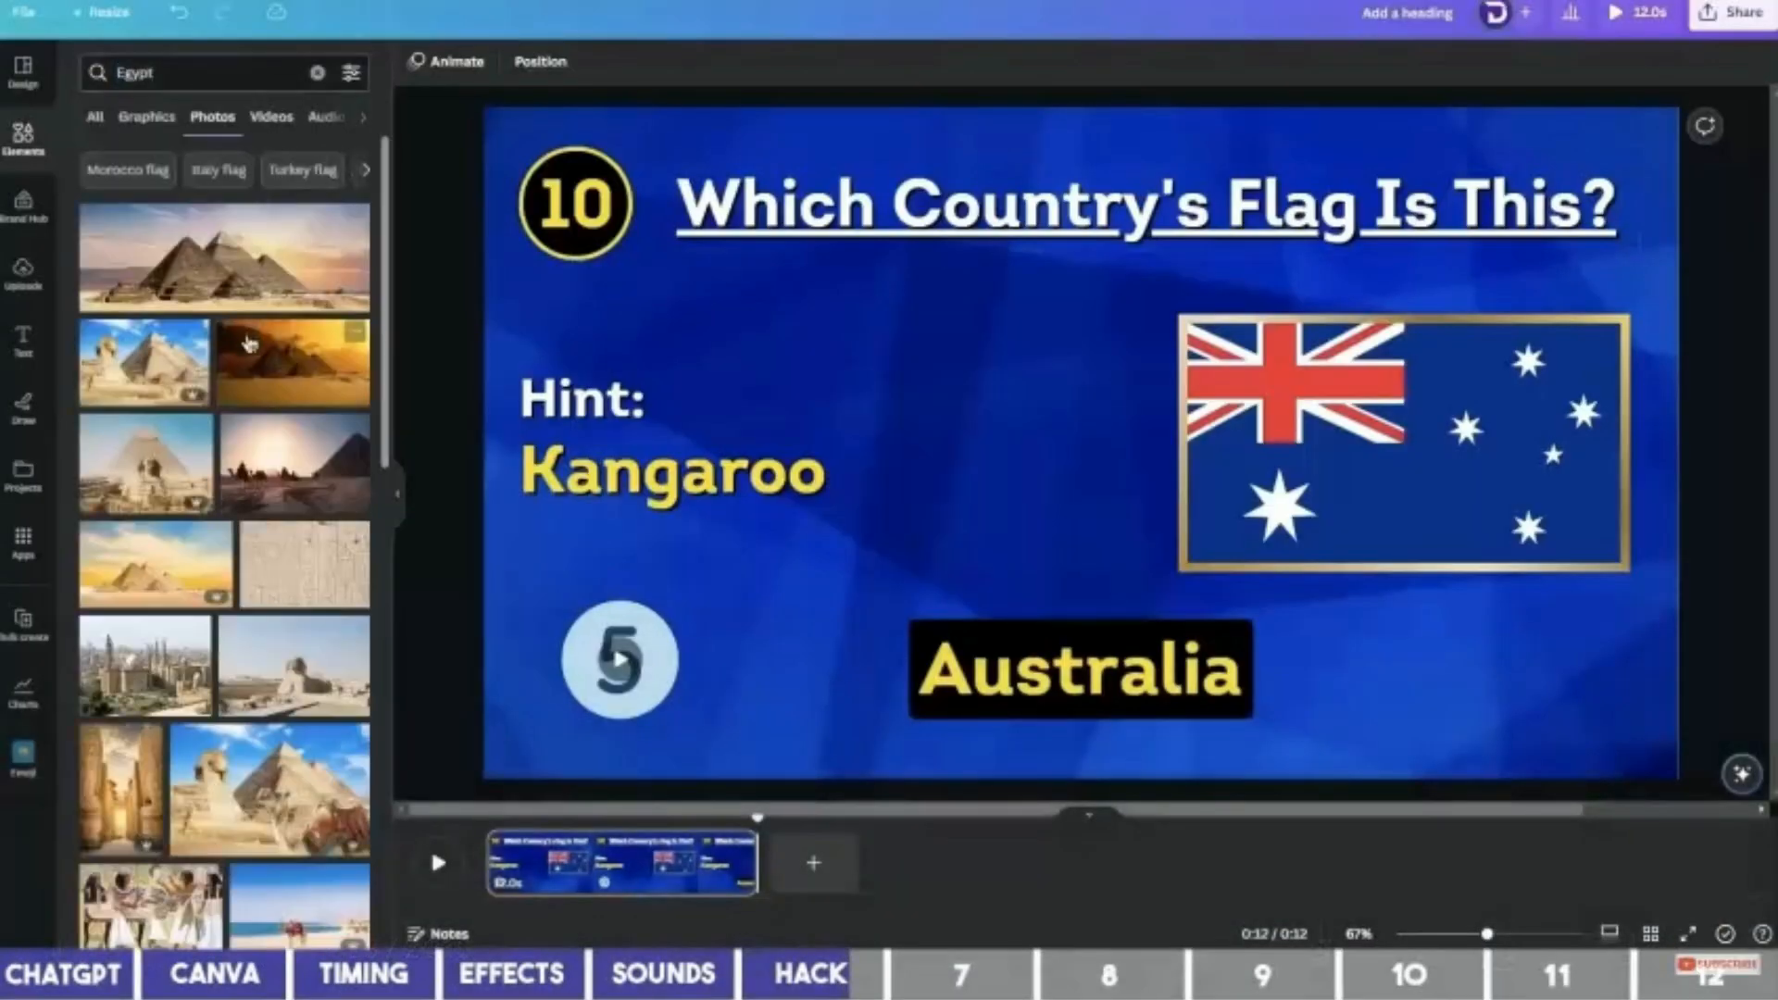
scroll(226, 278, "up", 3)
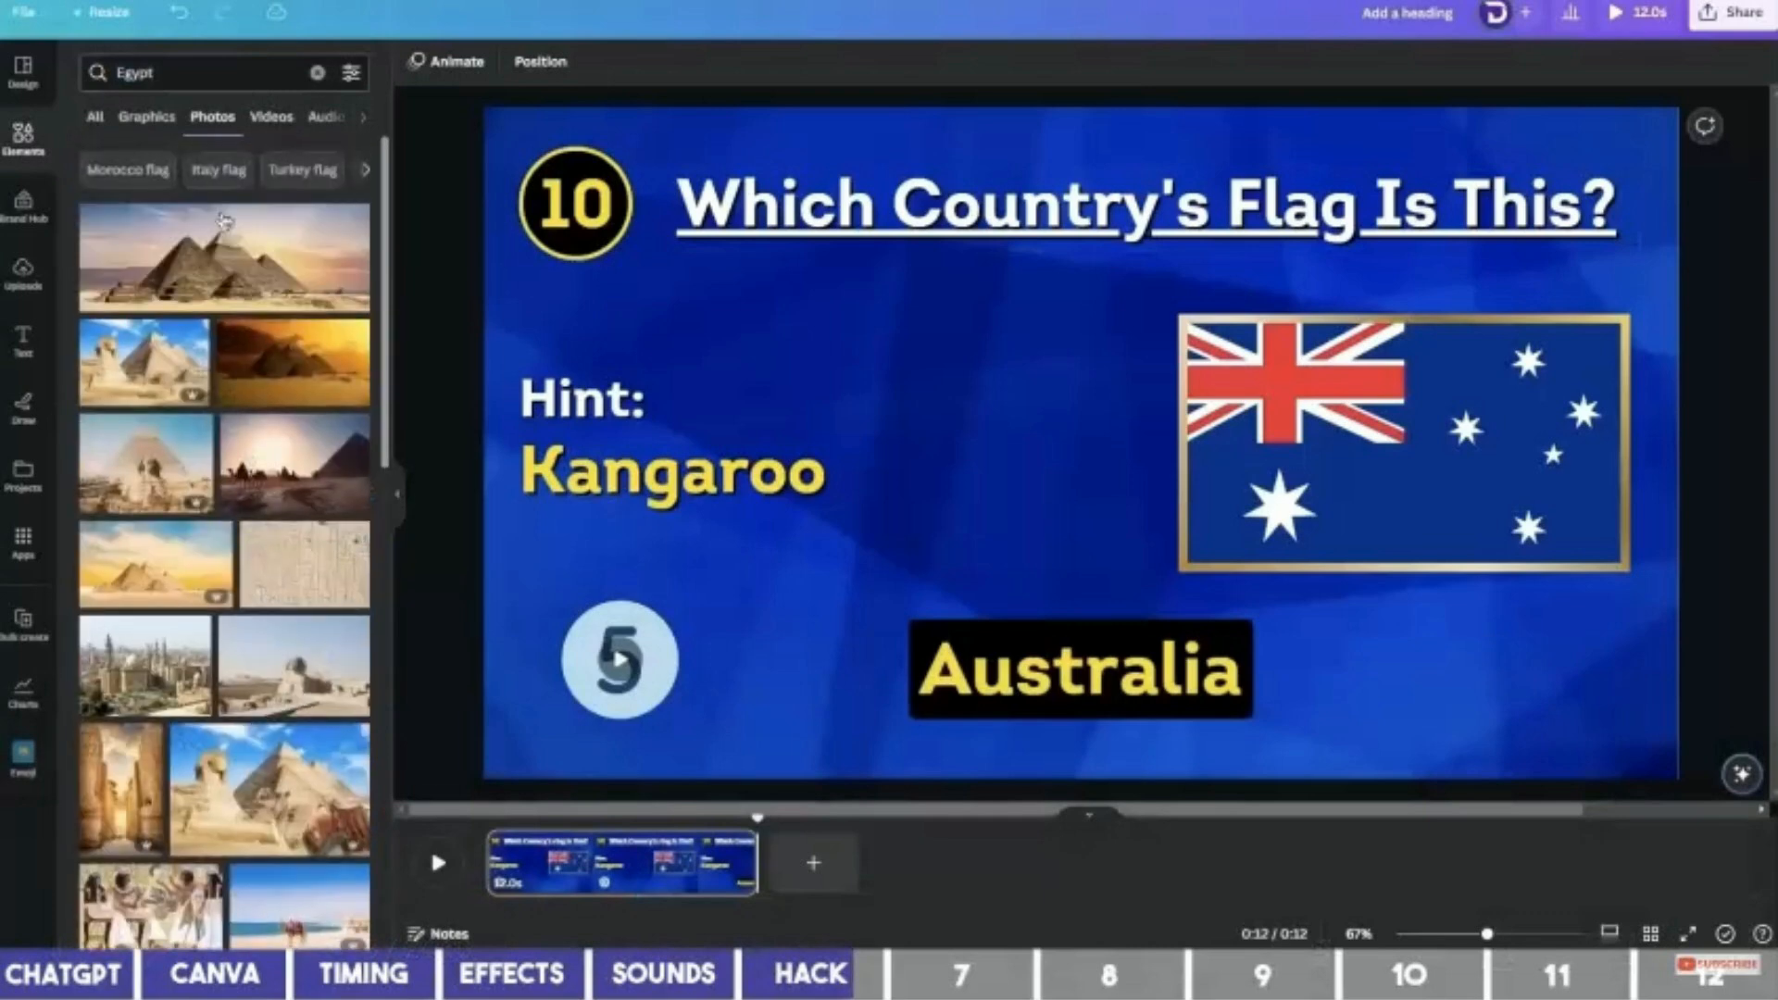
left_click(198, 72)
left_click(158, 143)
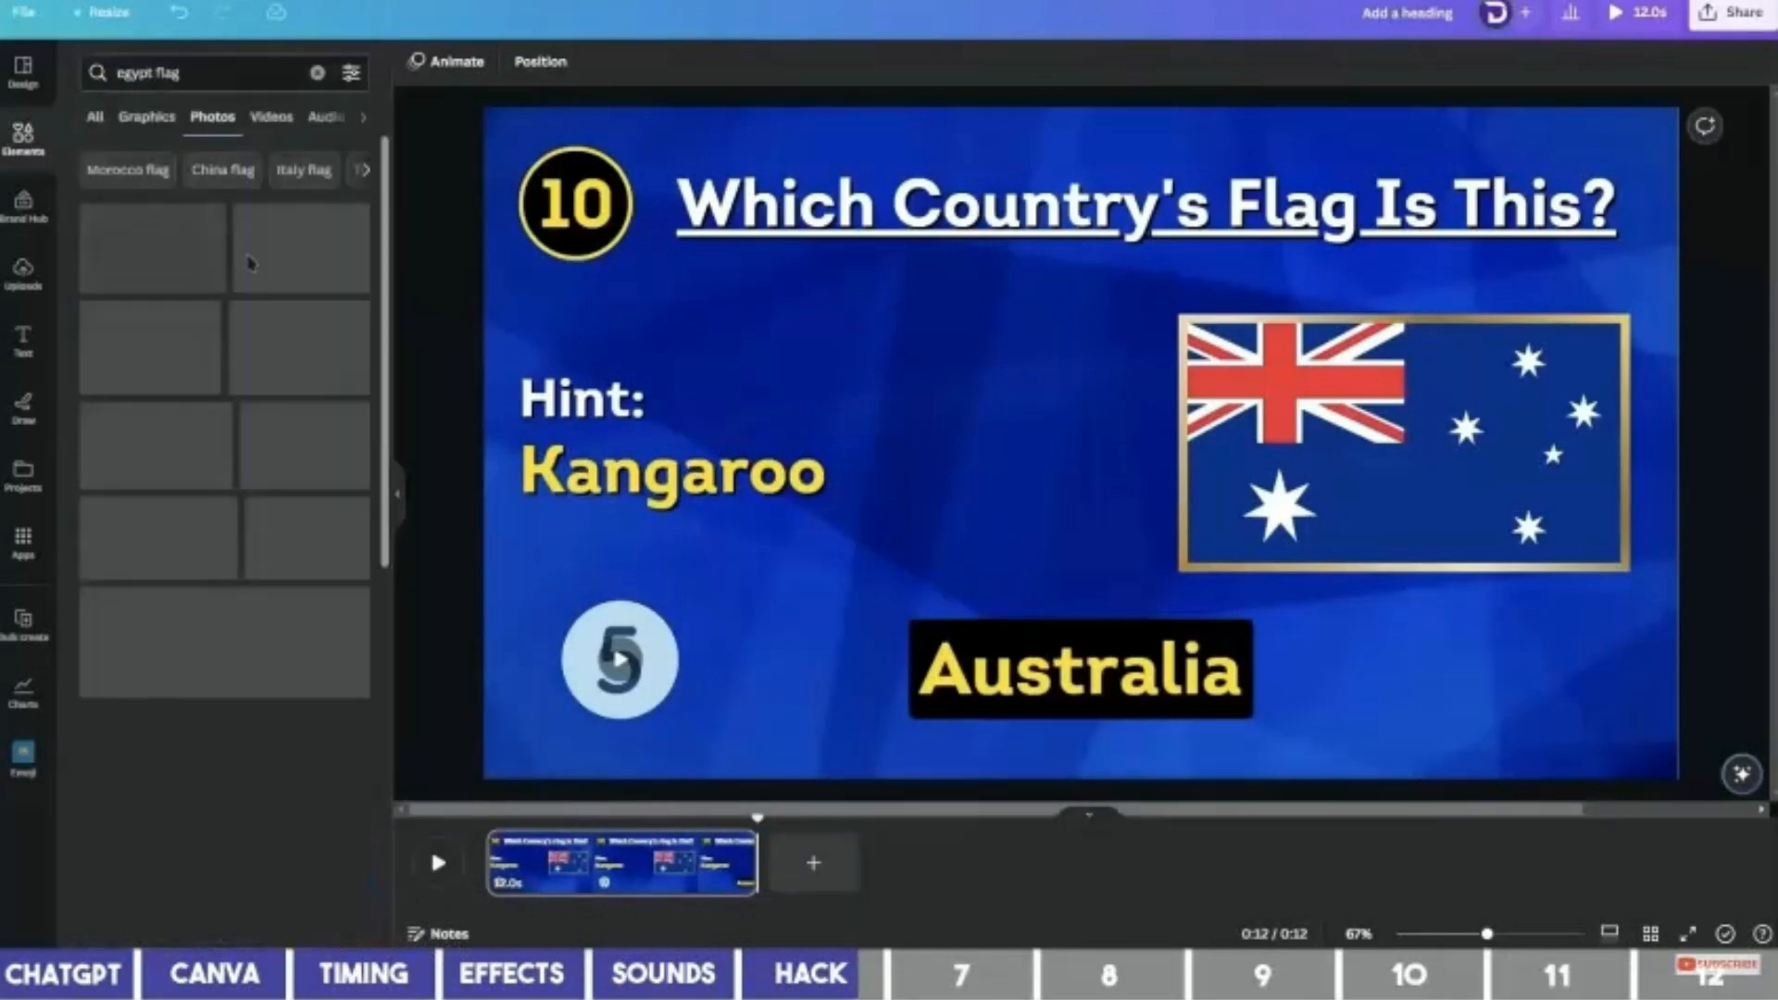
left_click(211, 217)
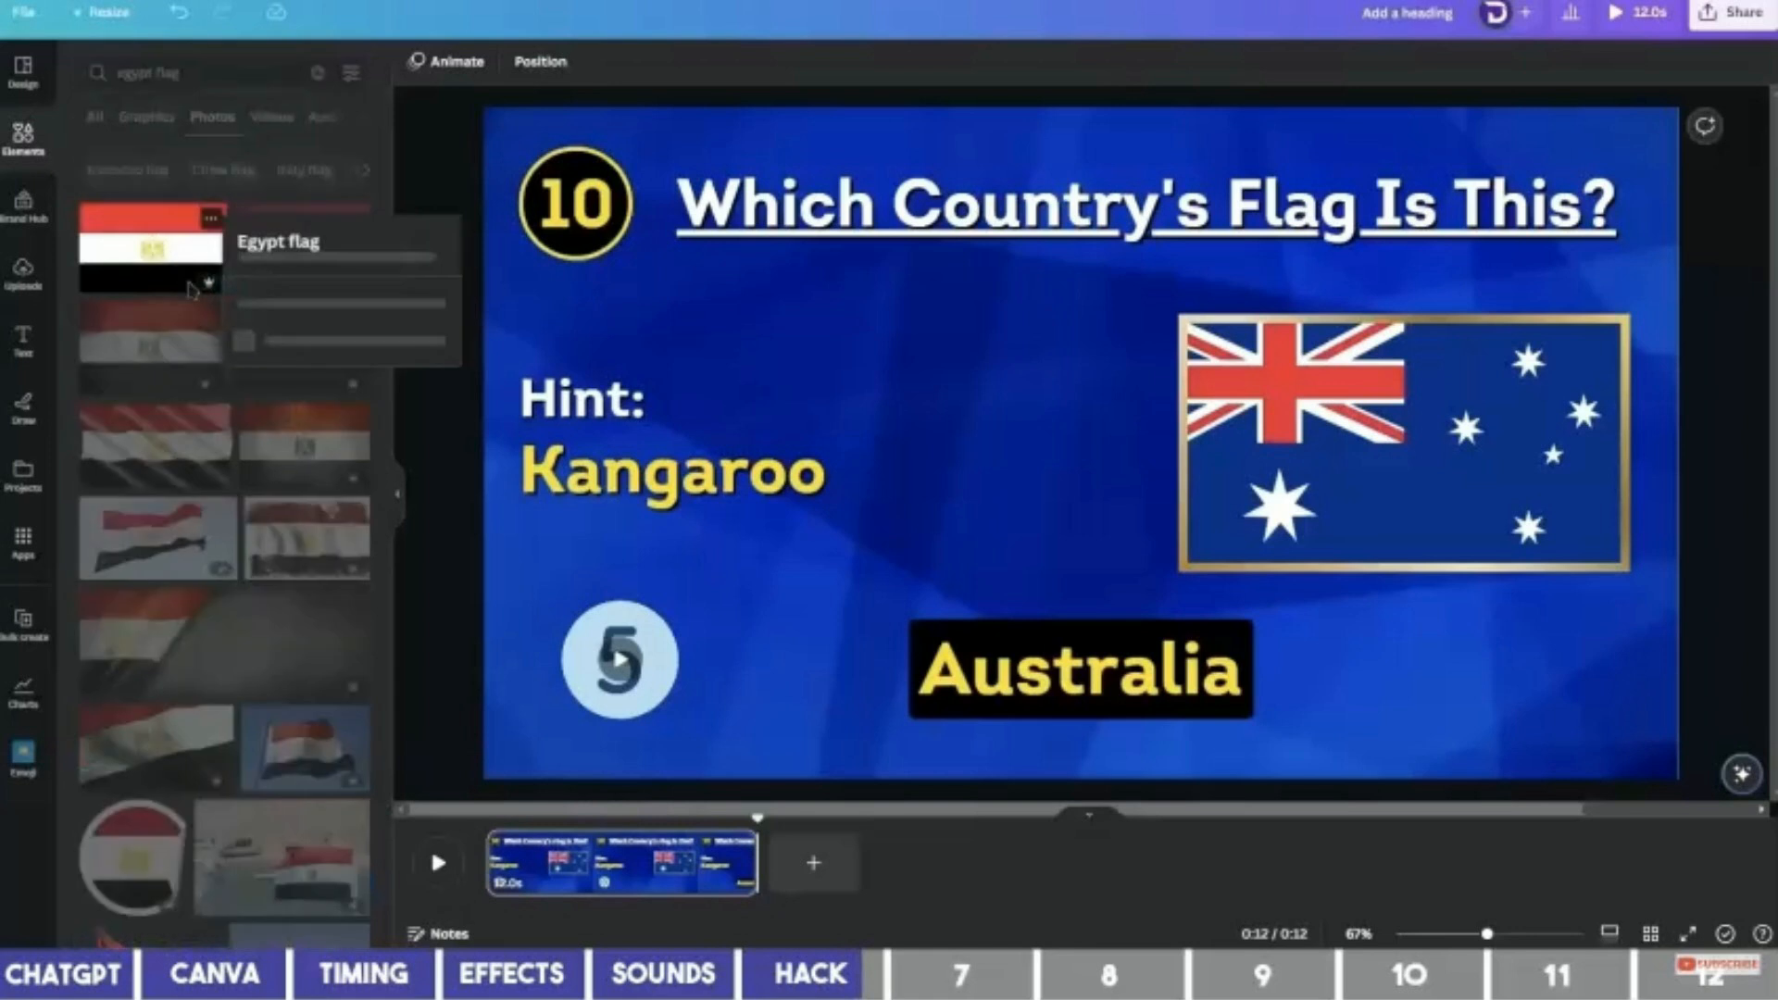
left_click(357, 609)
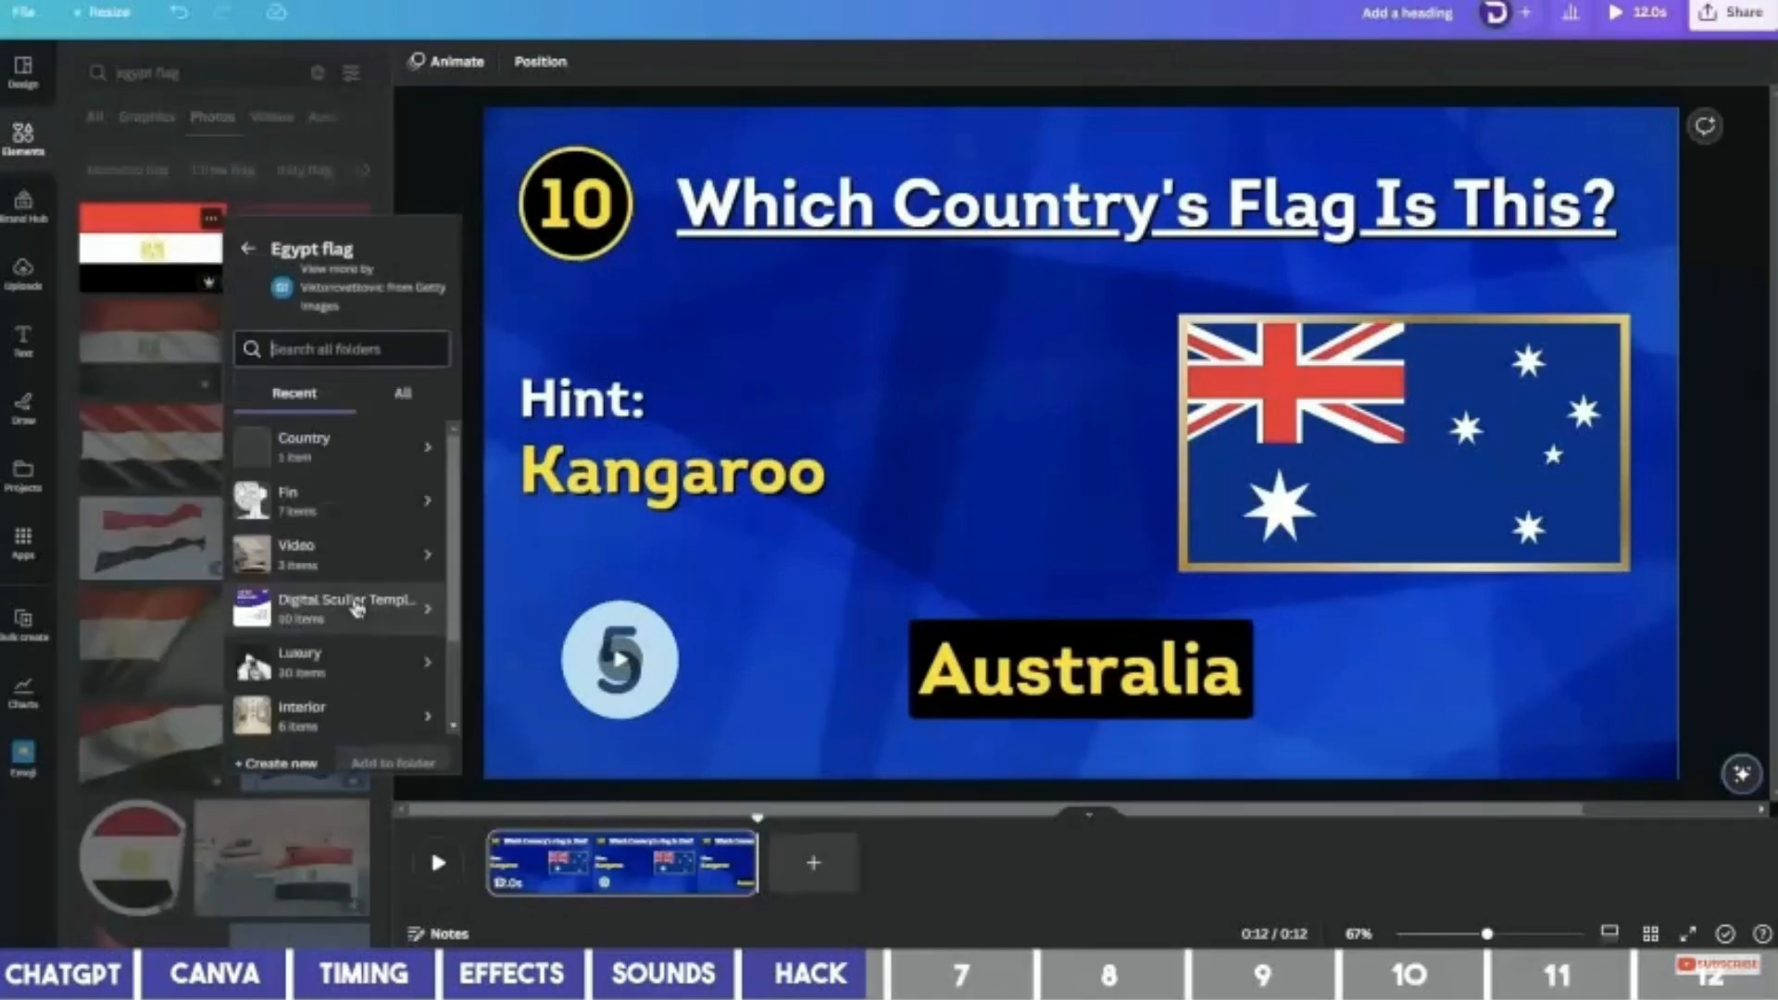
left_click(343, 454)
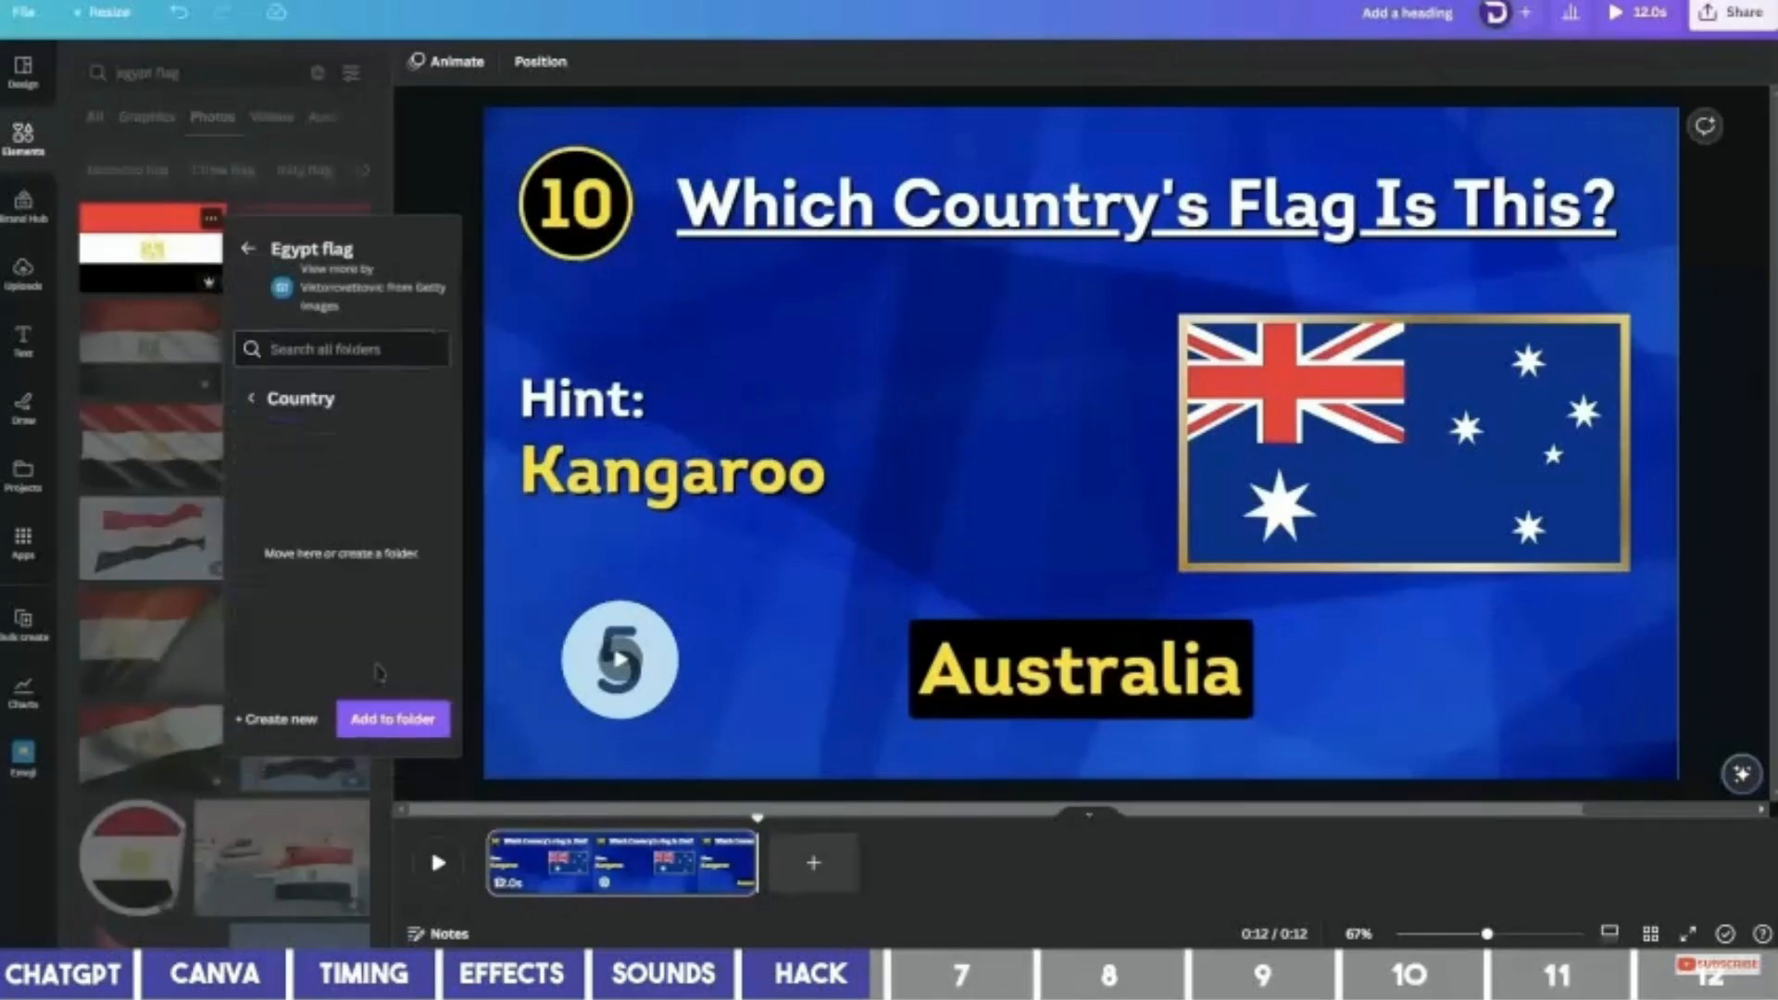
left_click(398, 720)
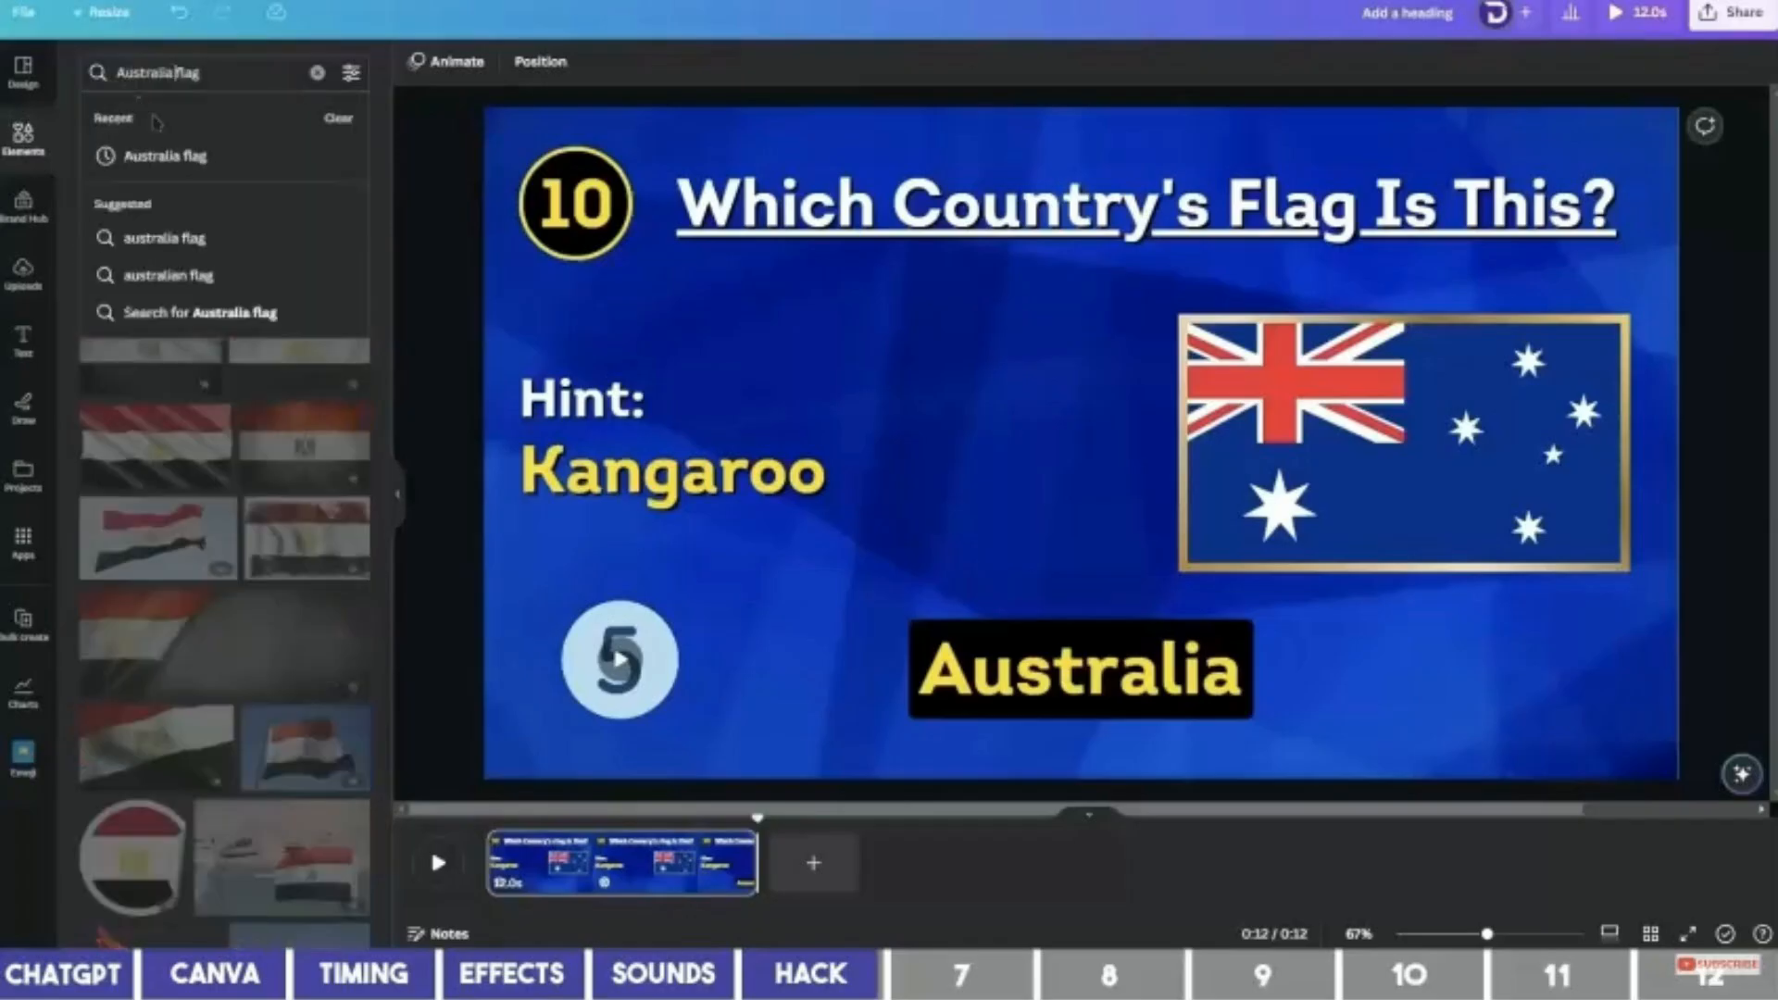
Search Australia flag photos and save the first one to the Country folder.
key("Return")
left_click(206, 219)
left_click(339, 607)
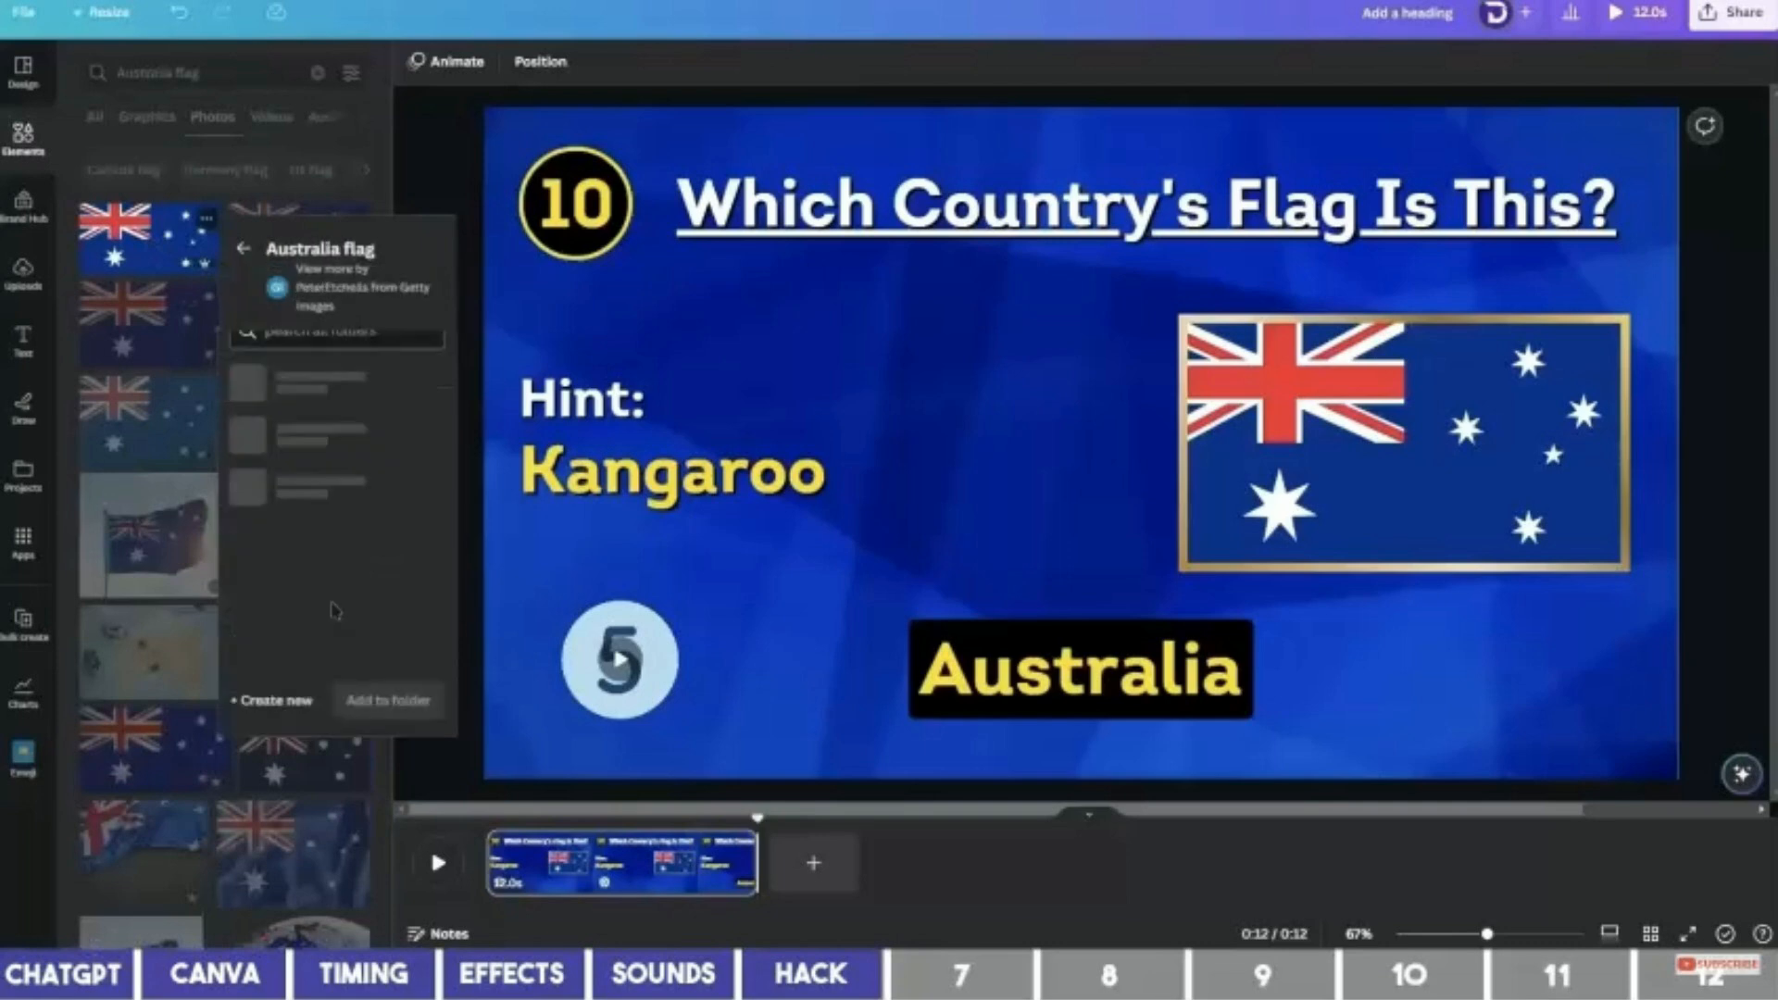
left_click(343, 454)
left_click(389, 721)
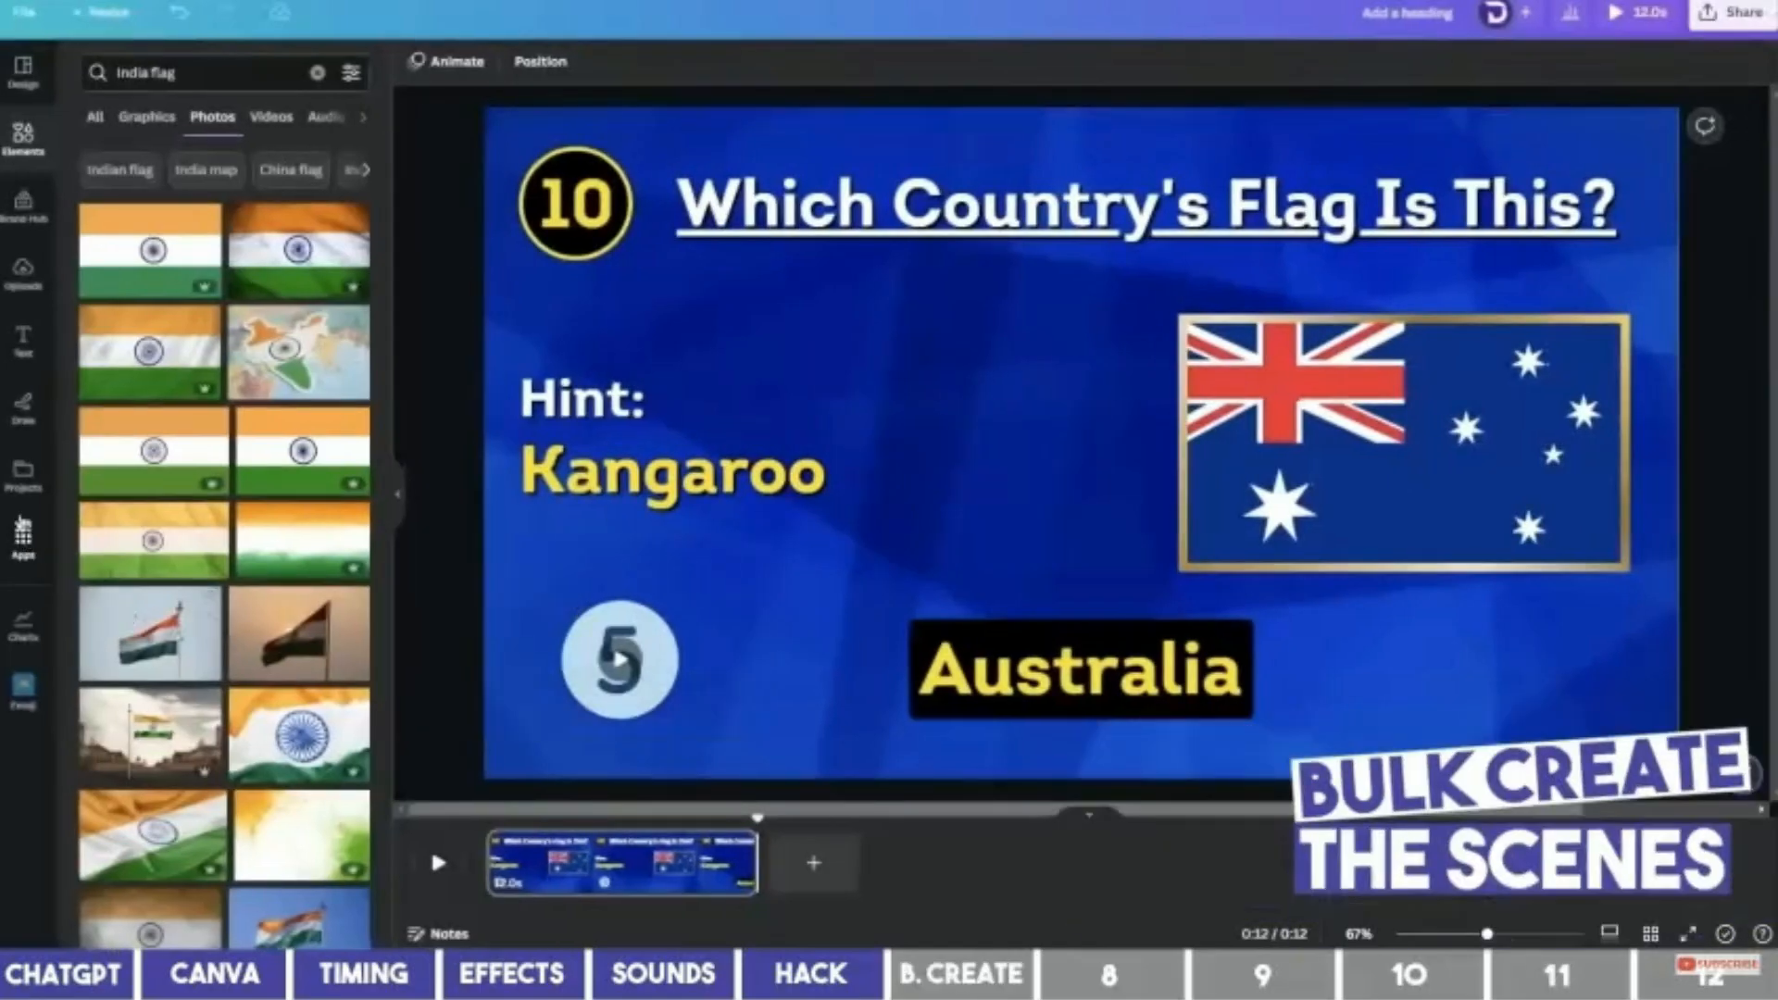
Open the Bulk create app and choose to enter data manually.
left_click(23, 542)
left_click(186, 72)
type("bulk")
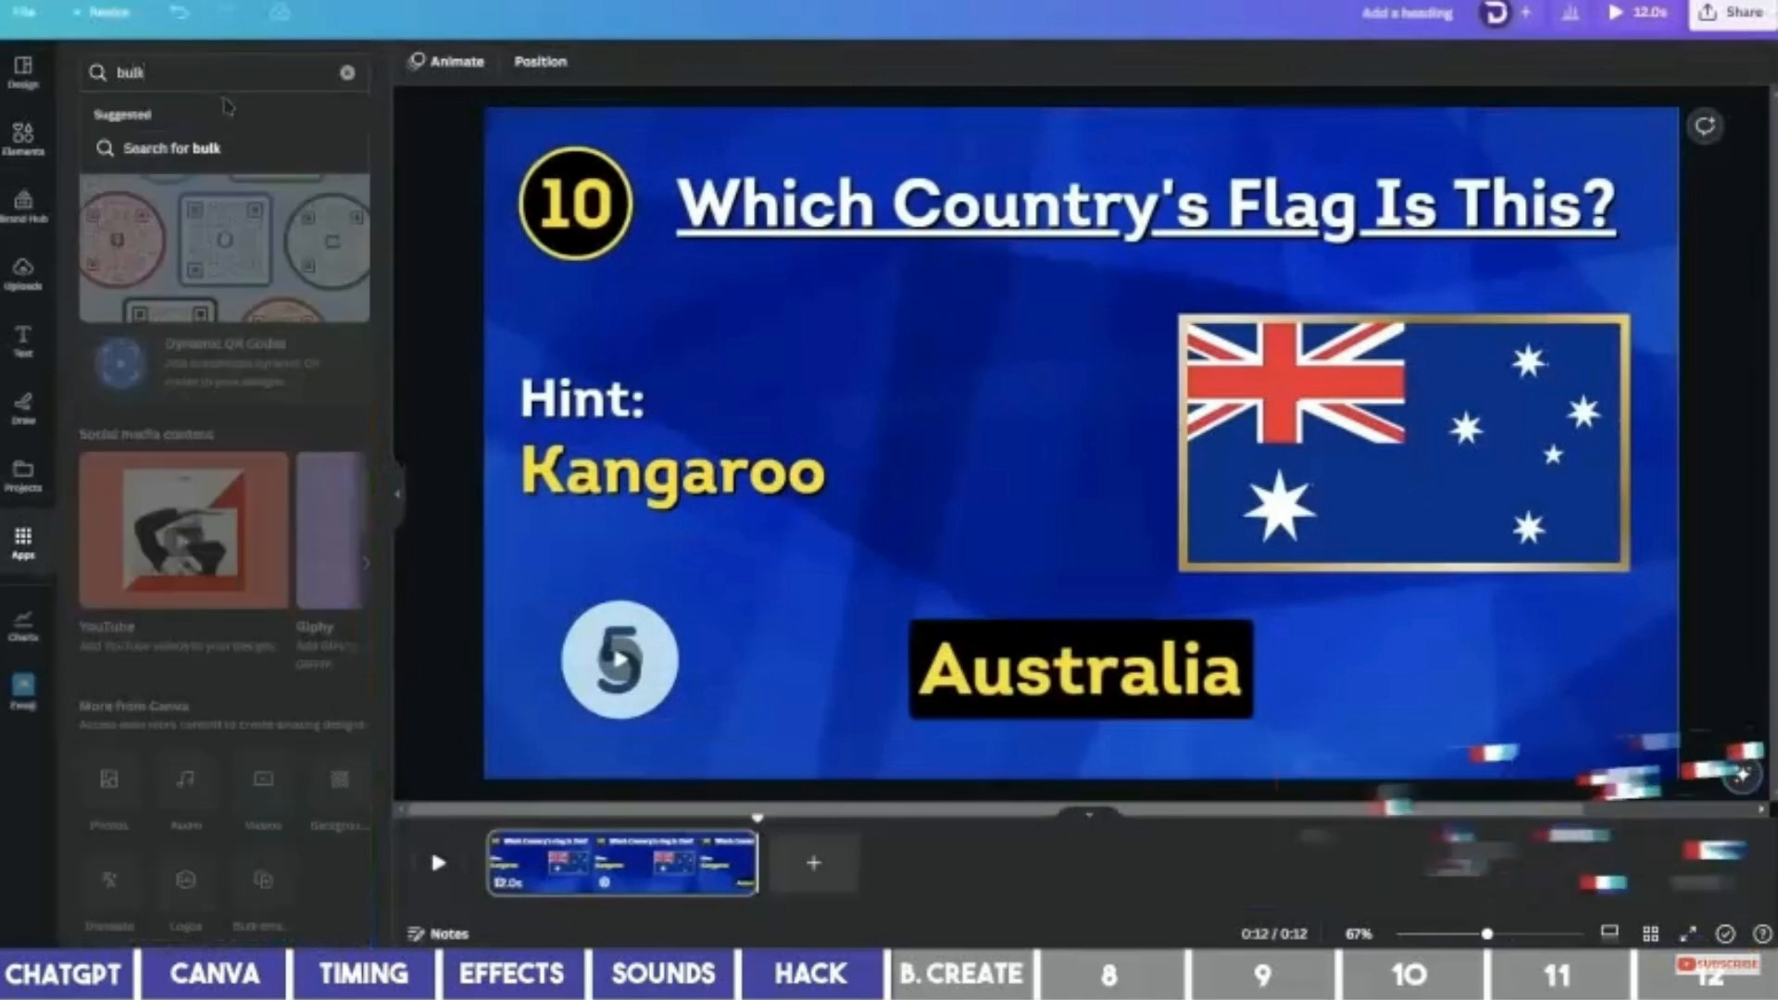
left_click(226, 148)
left_click(113, 166)
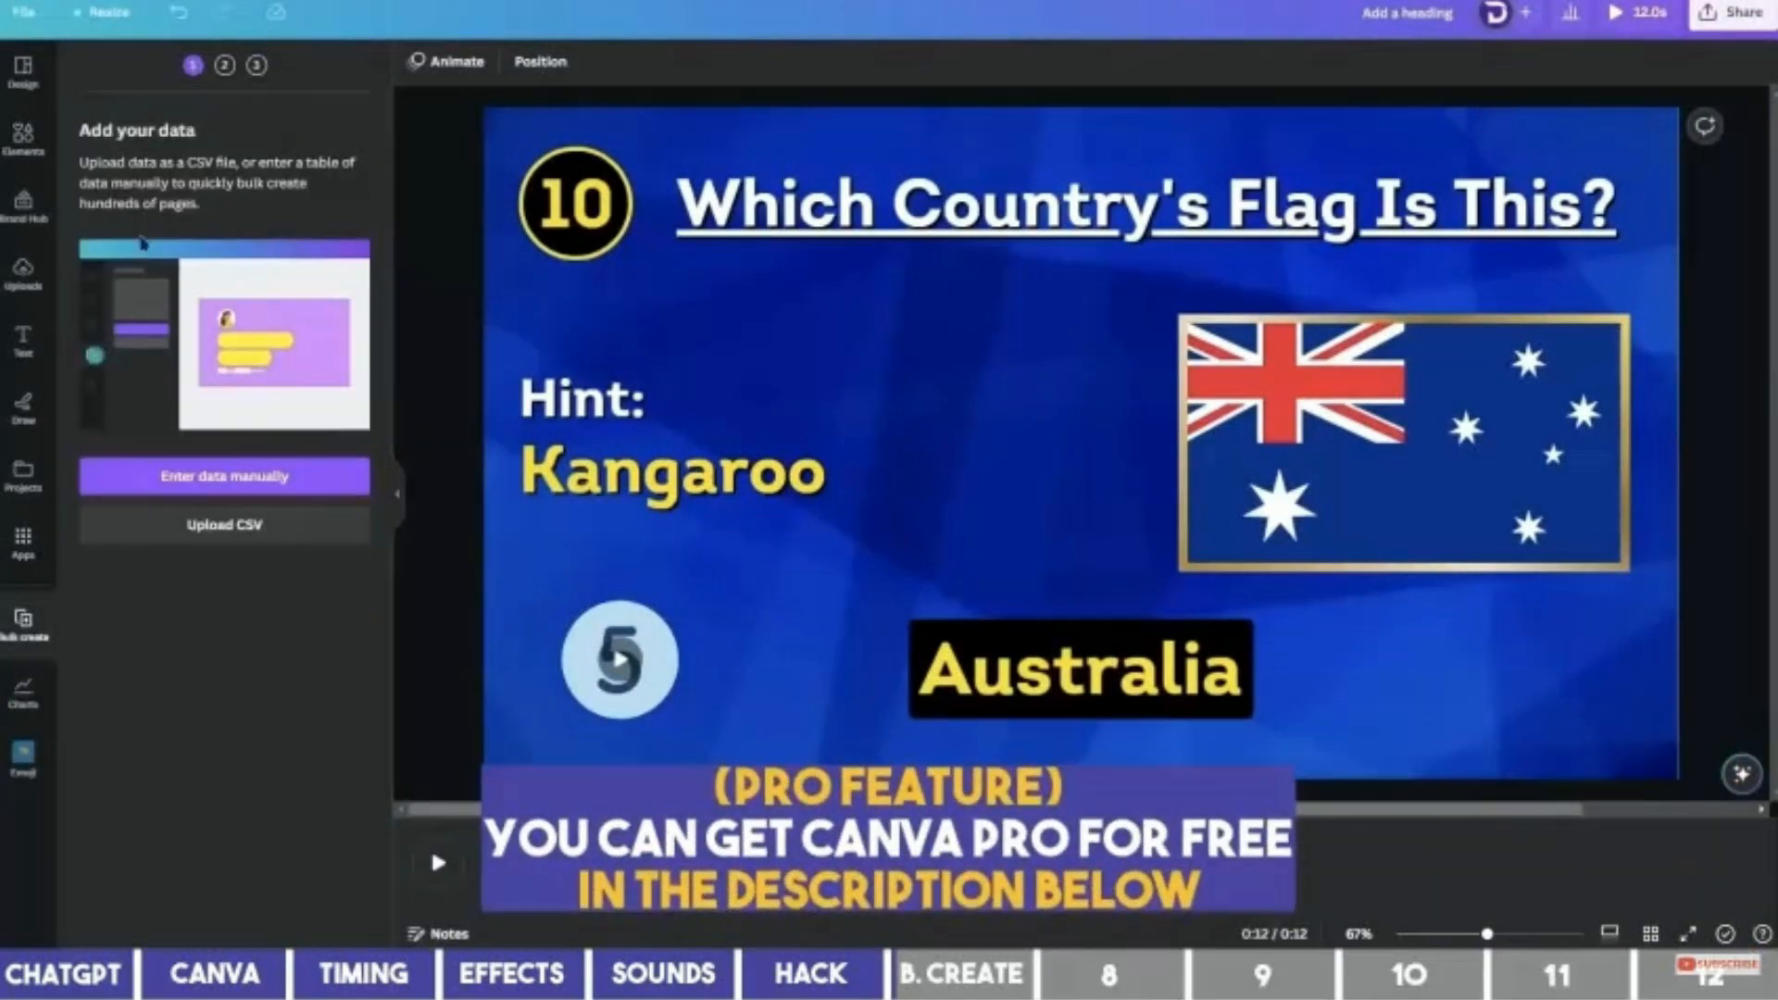
left_click(254, 482)
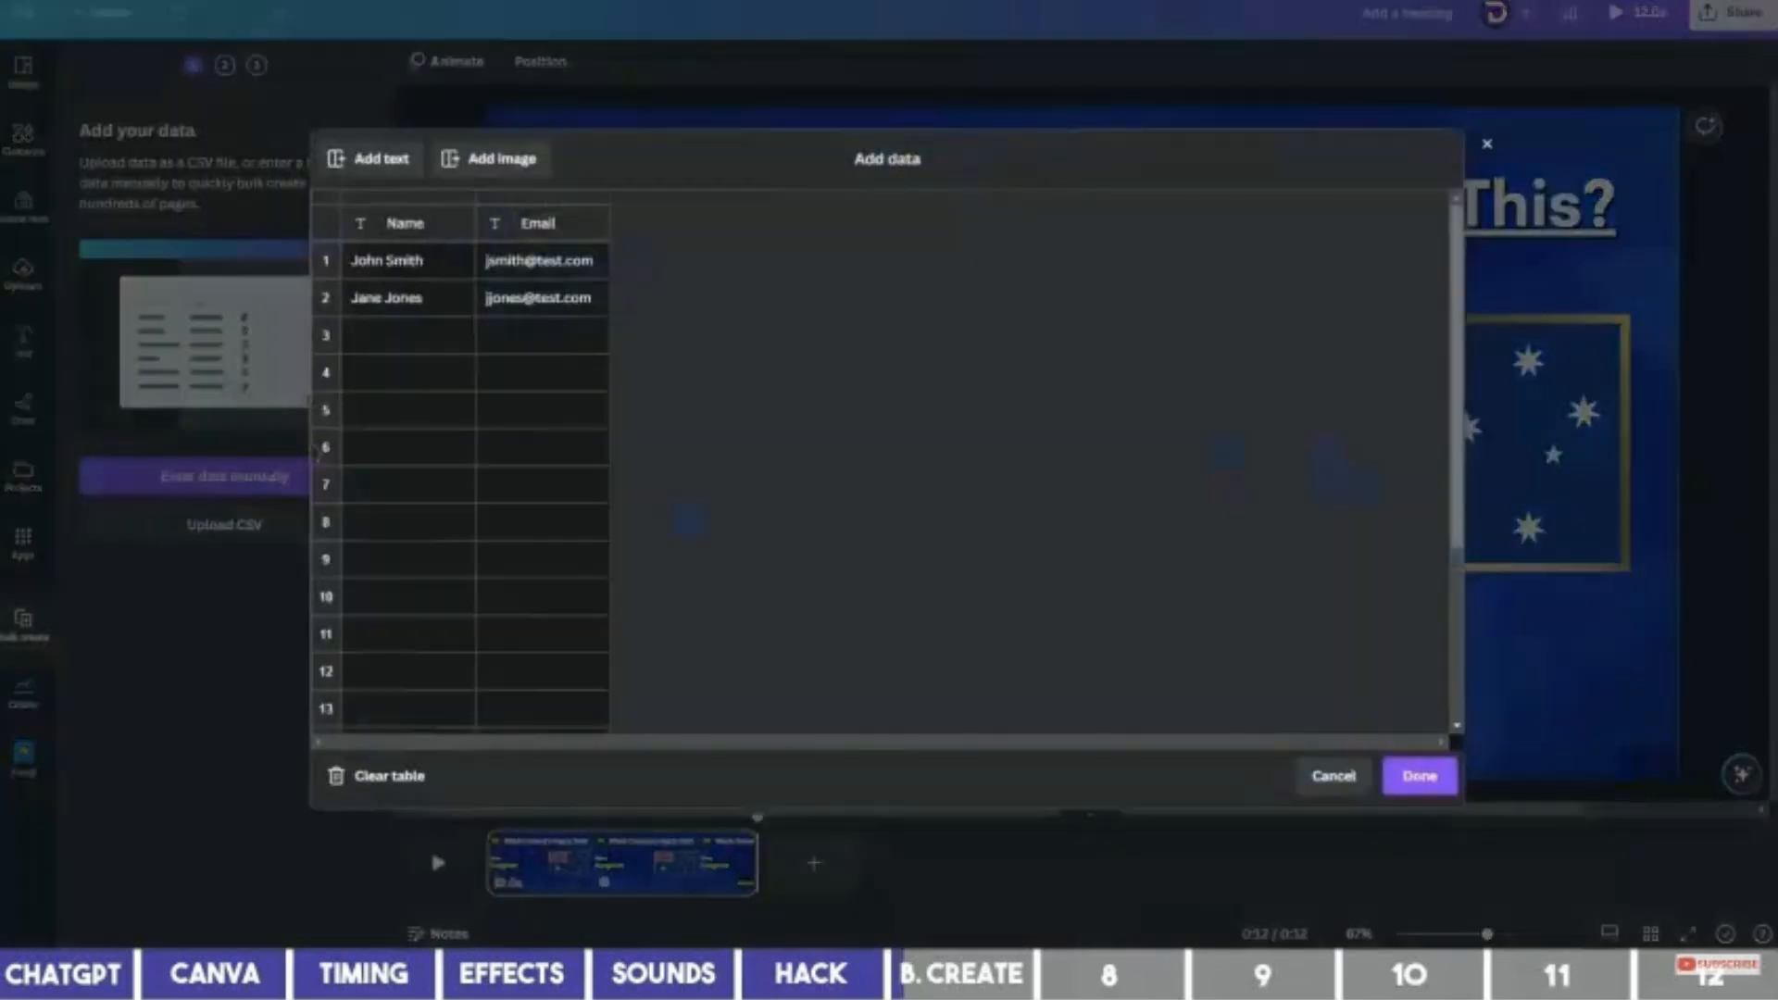
Clear the sample table and paste the ChatGPT countries table into the data grid.
left_click(387, 776)
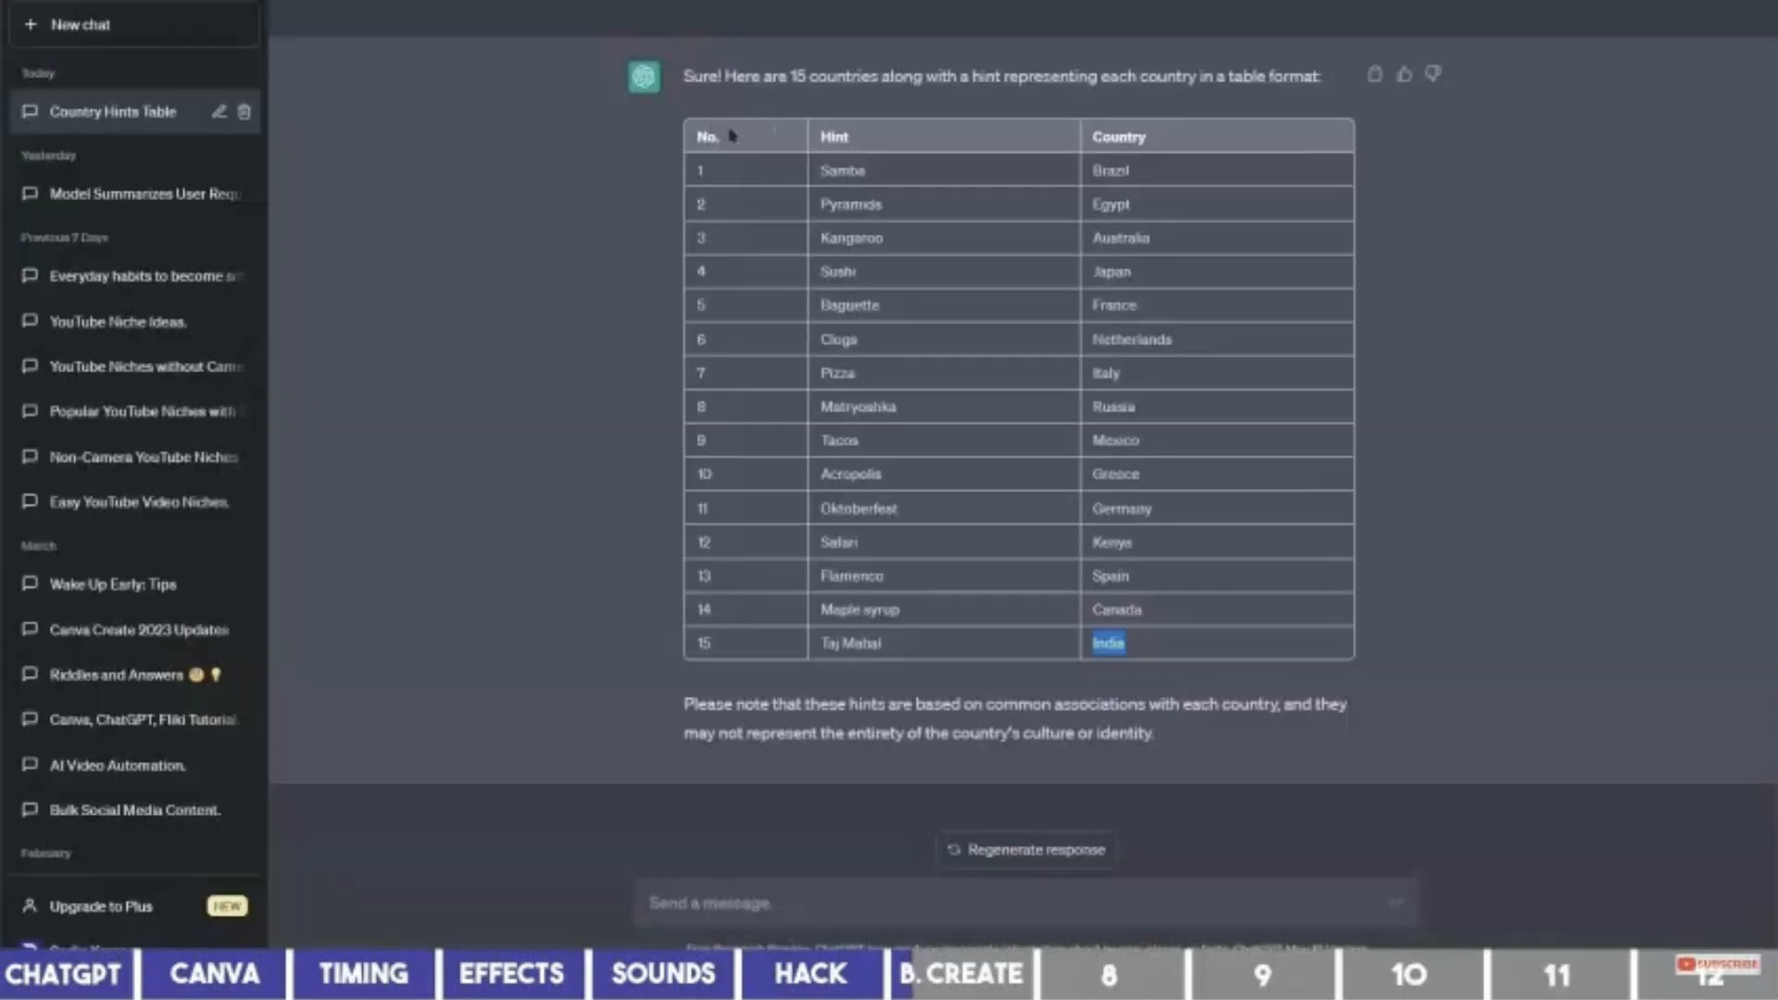
left_click_drag(696, 139, 1266, 648)
key("ctrl+c")
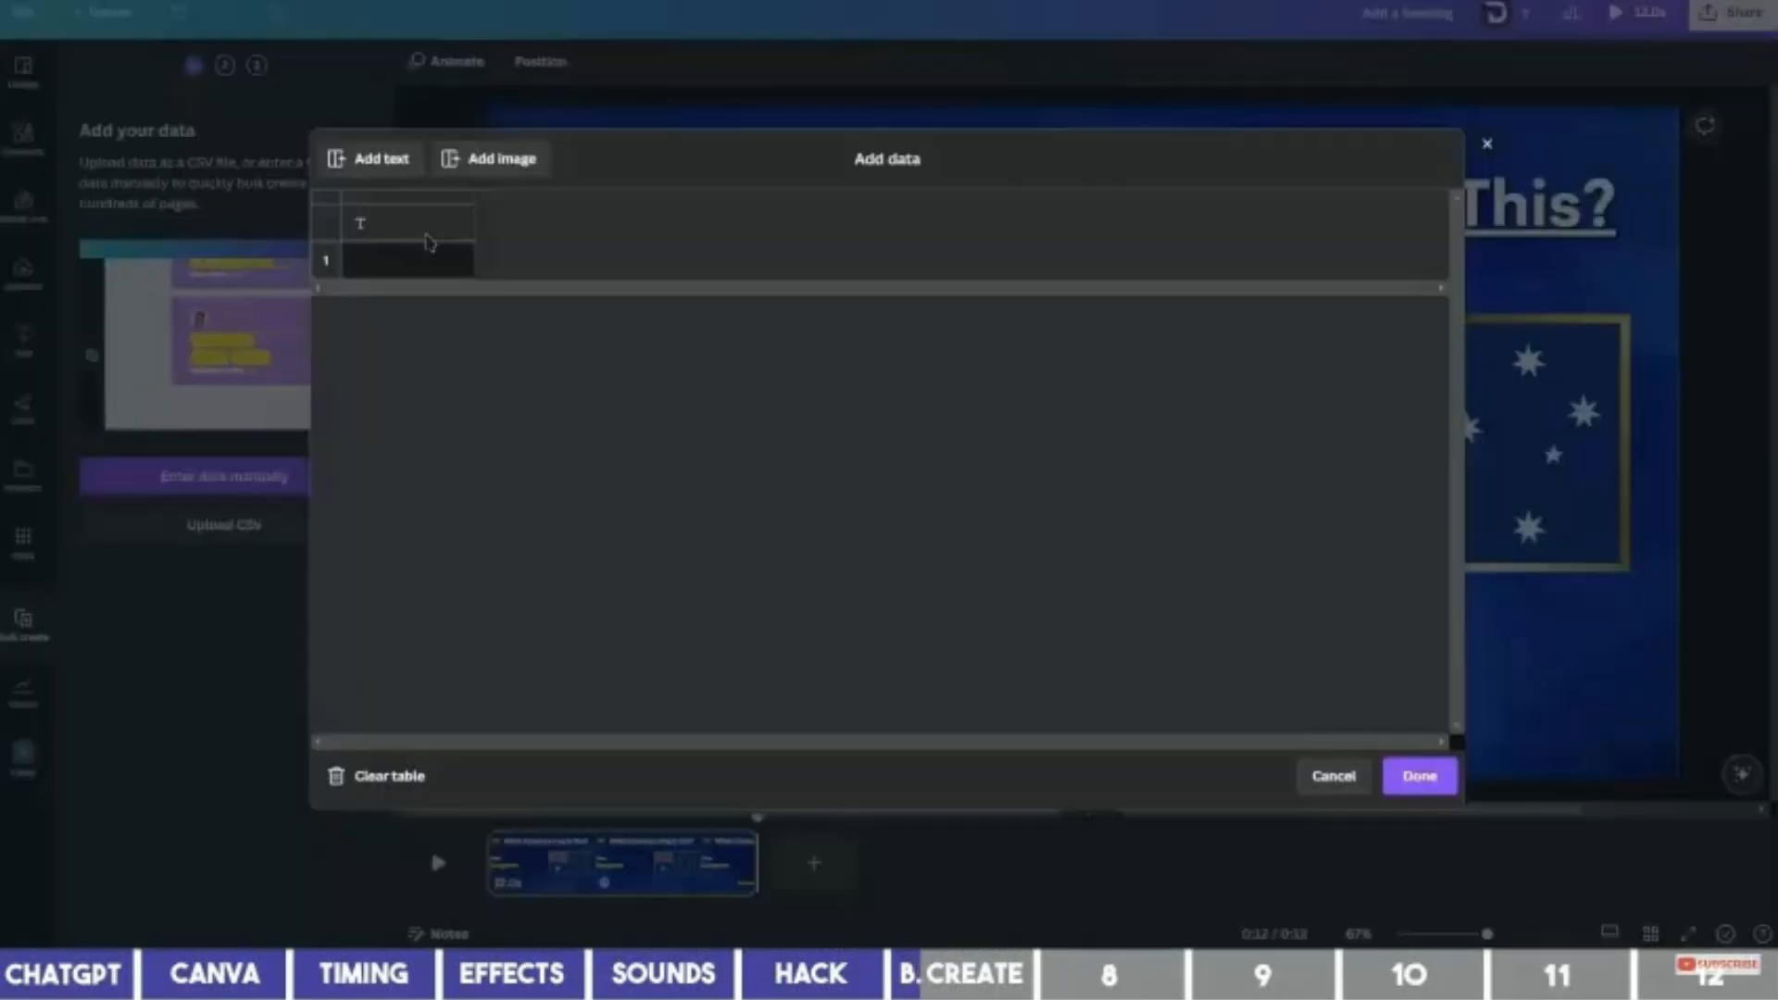
left_click(398, 223)
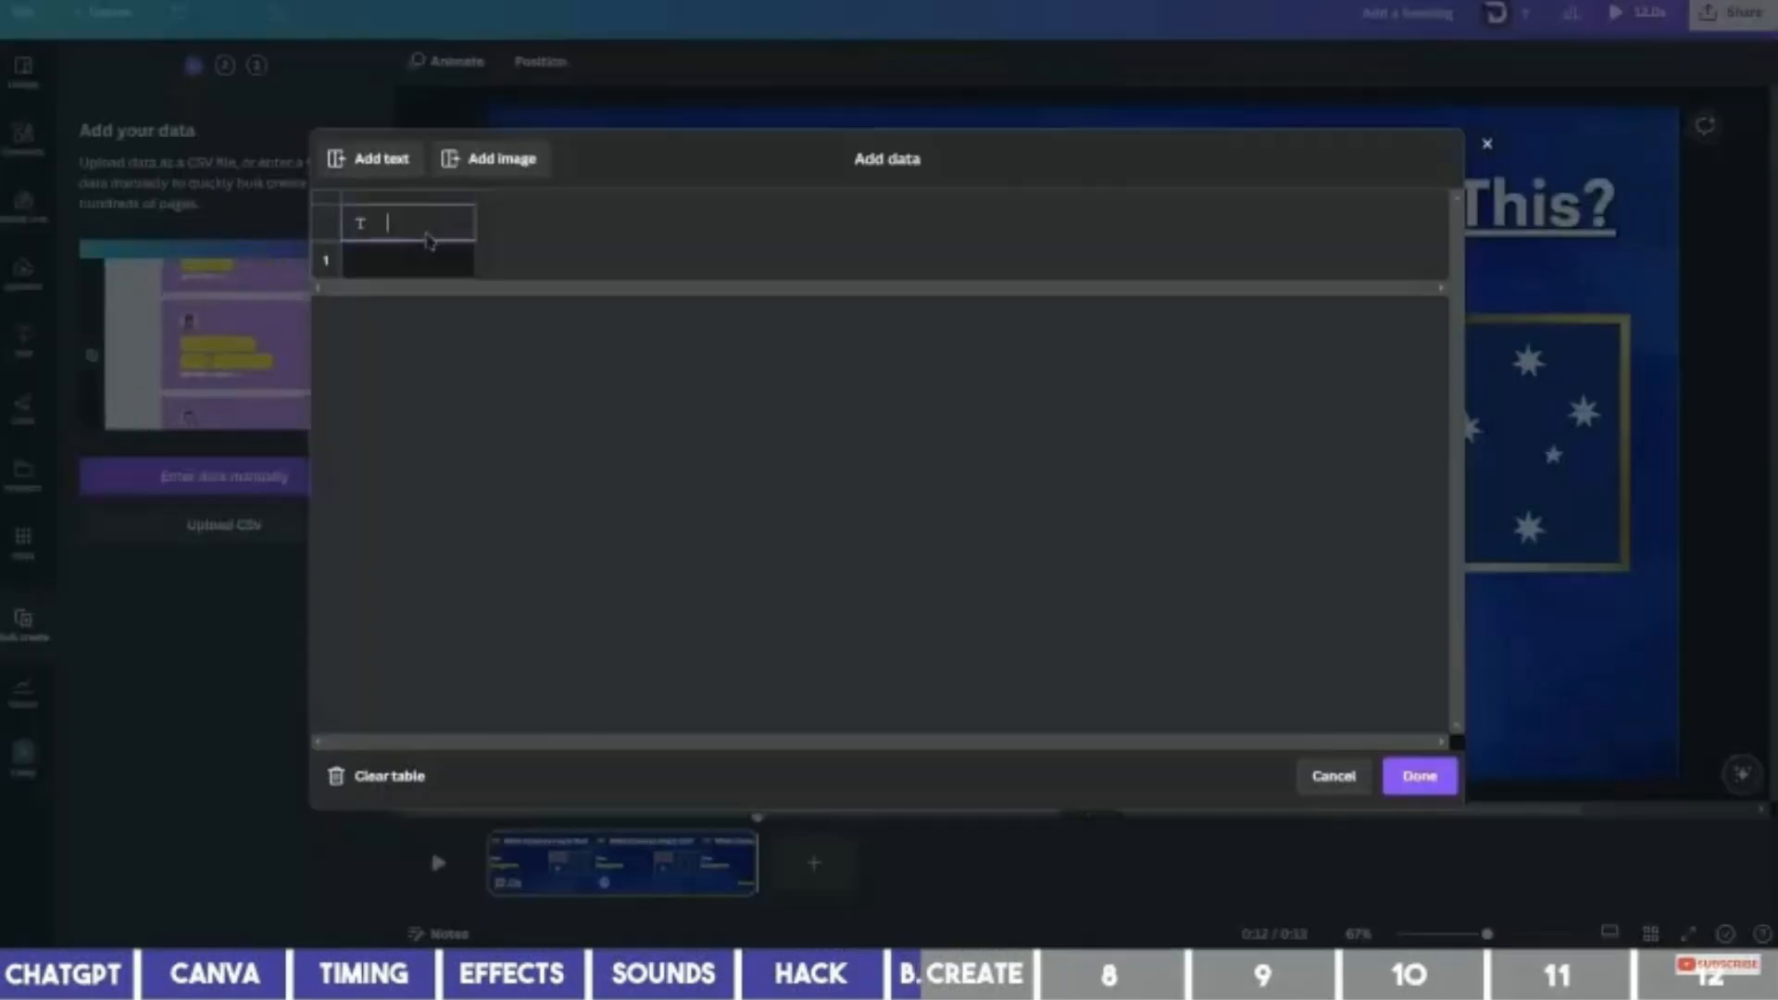
key("ctrl+v")
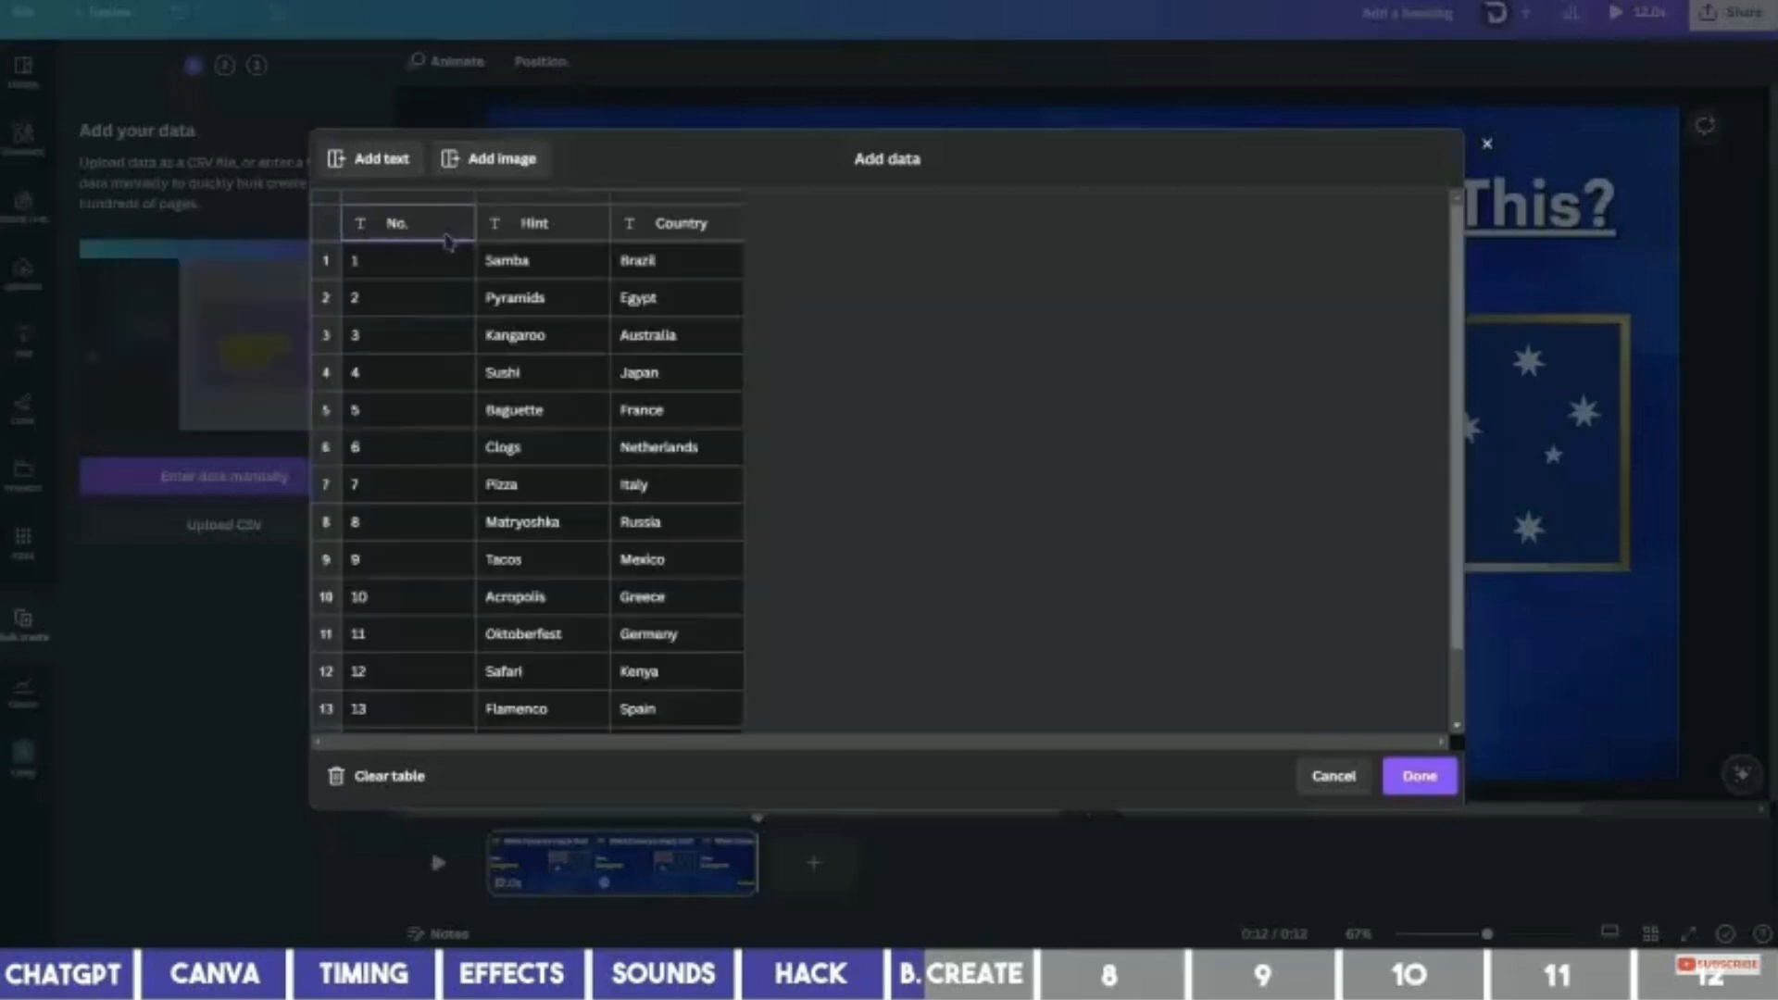
Add an Image column, assign Country-folder flags starting with Brazil and Egypt, and finish.
left_click(500, 159)
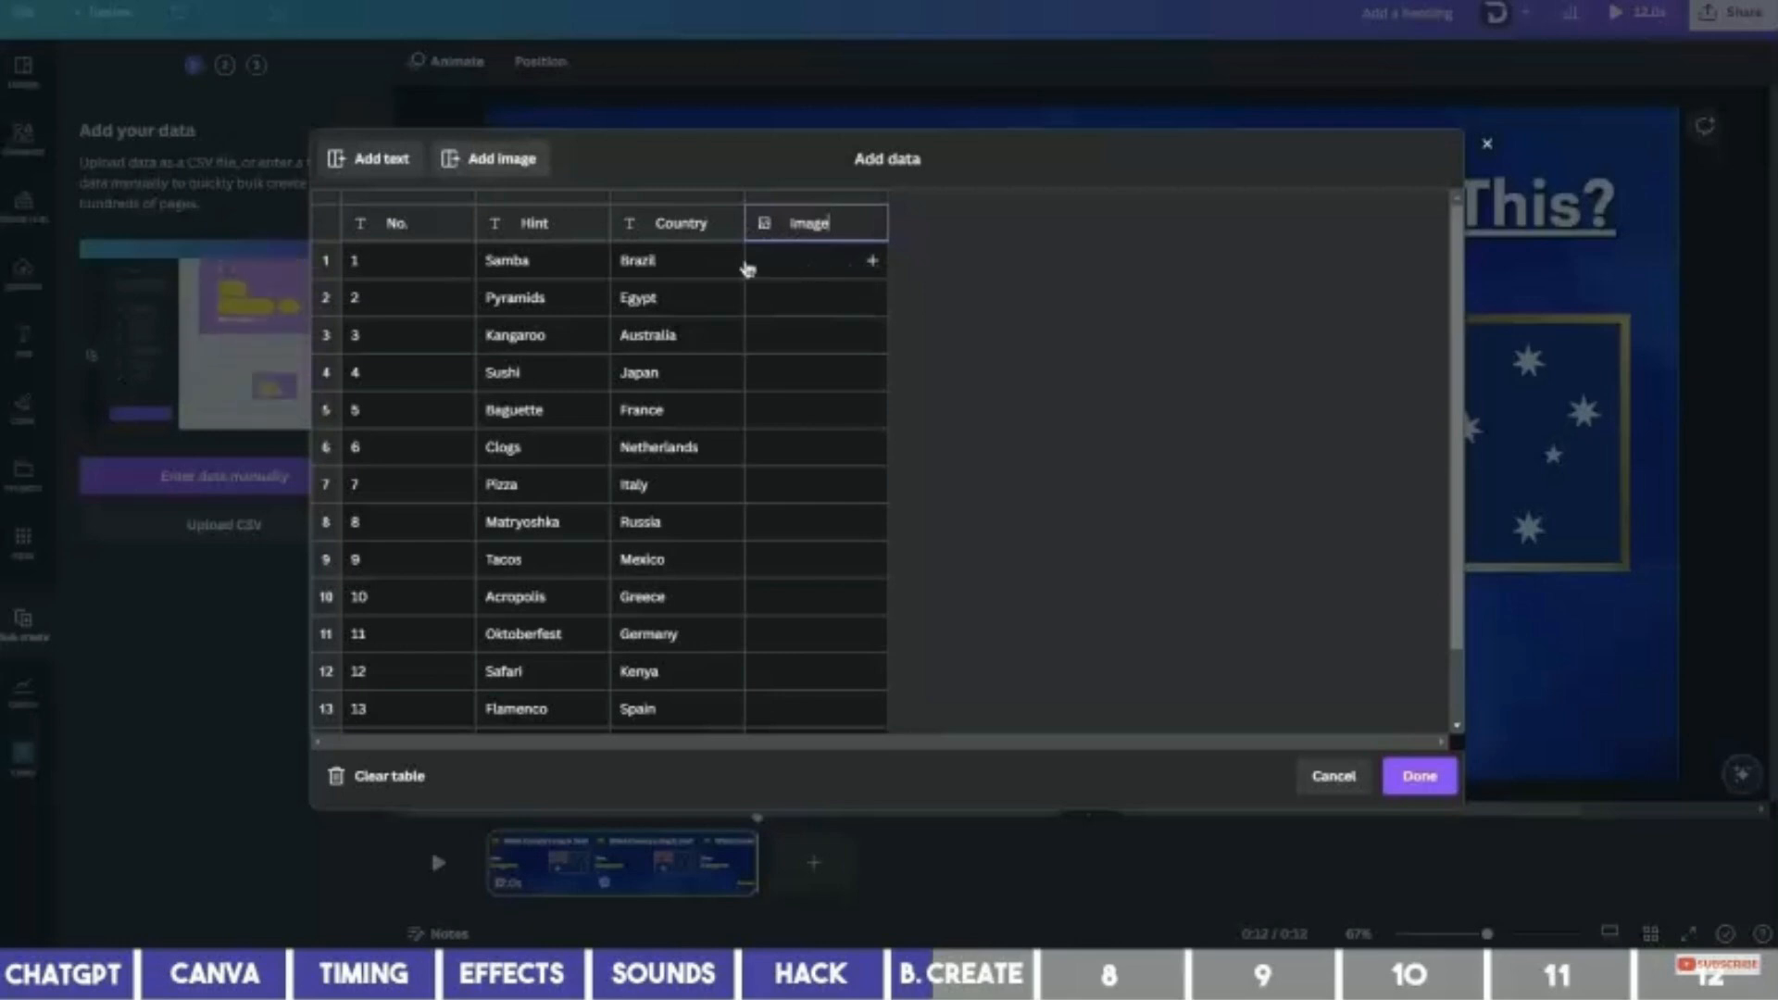
left_click(869, 261)
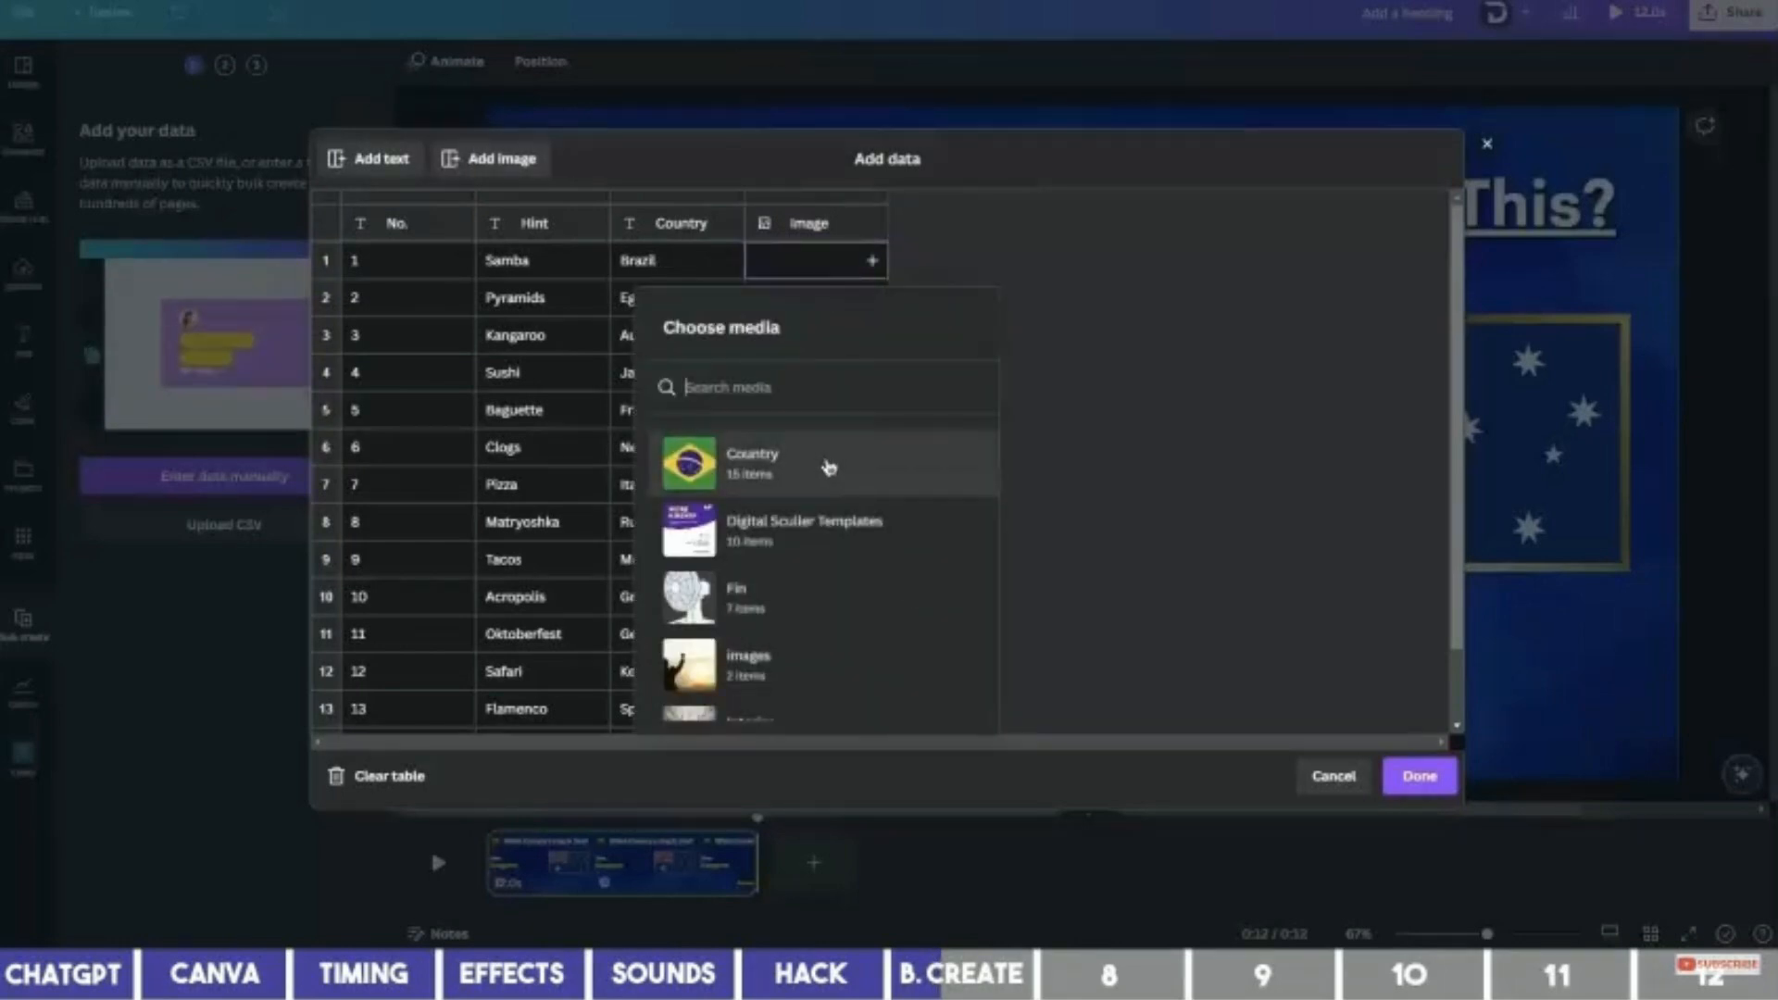
left_click(829, 467)
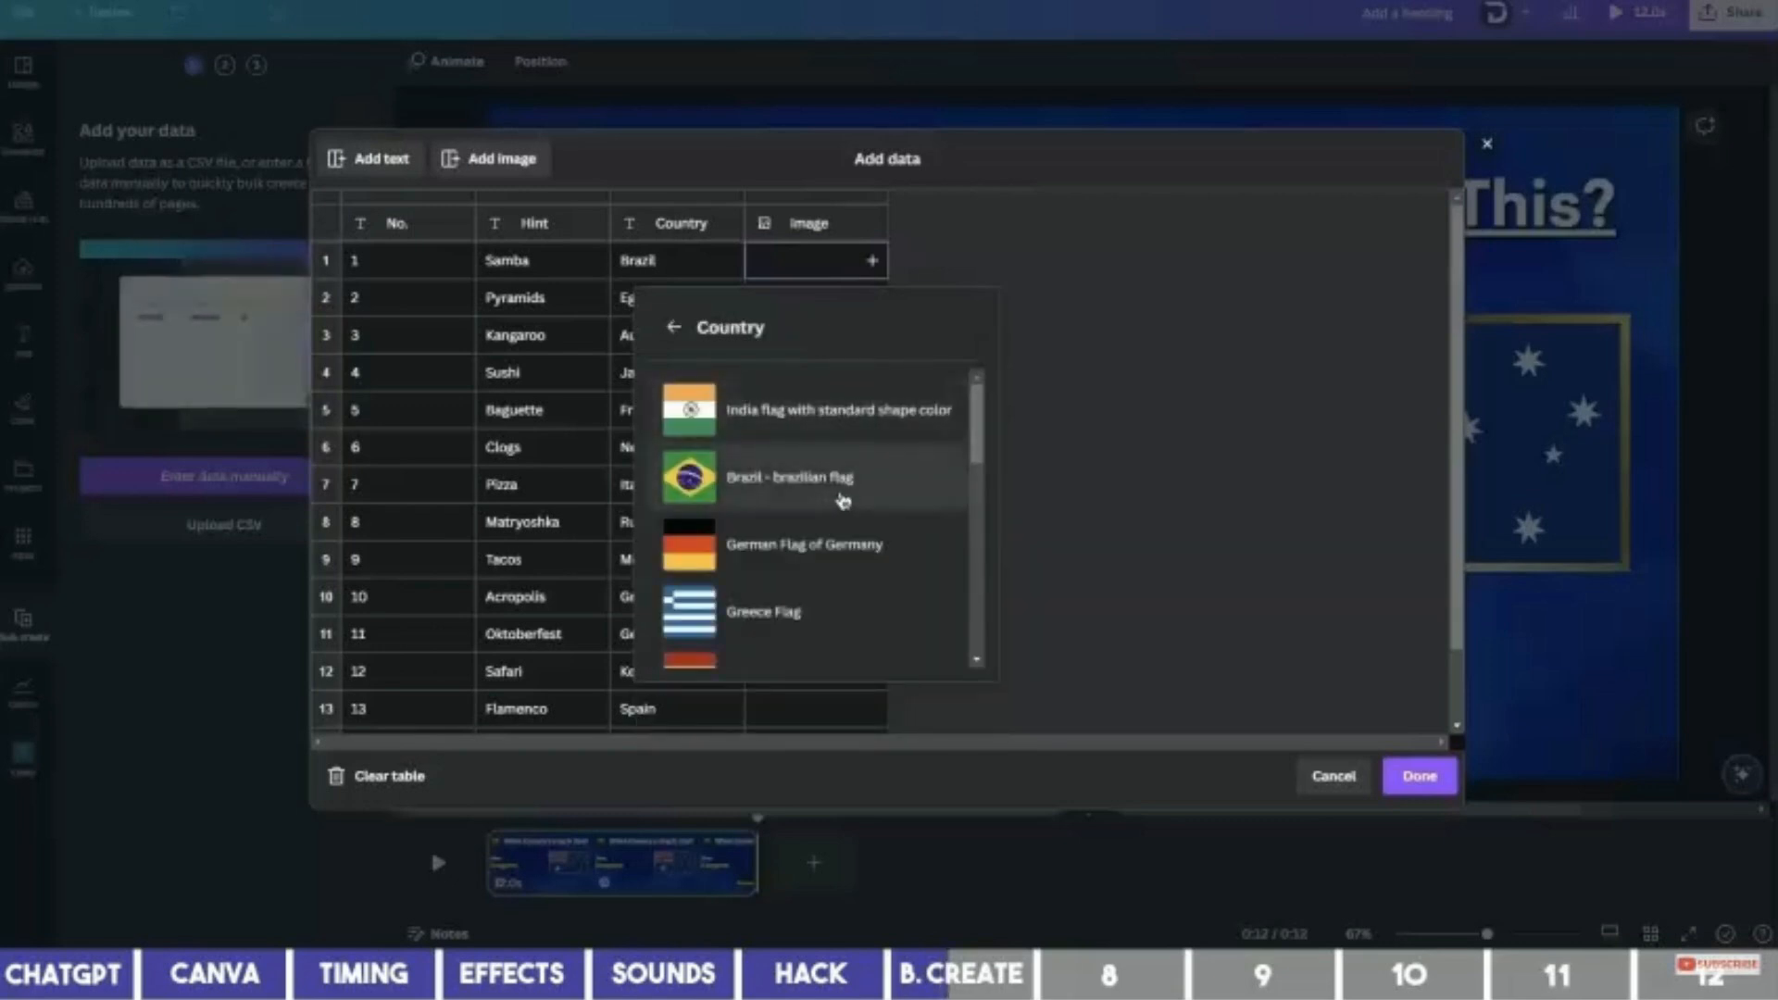
left_click(843, 501)
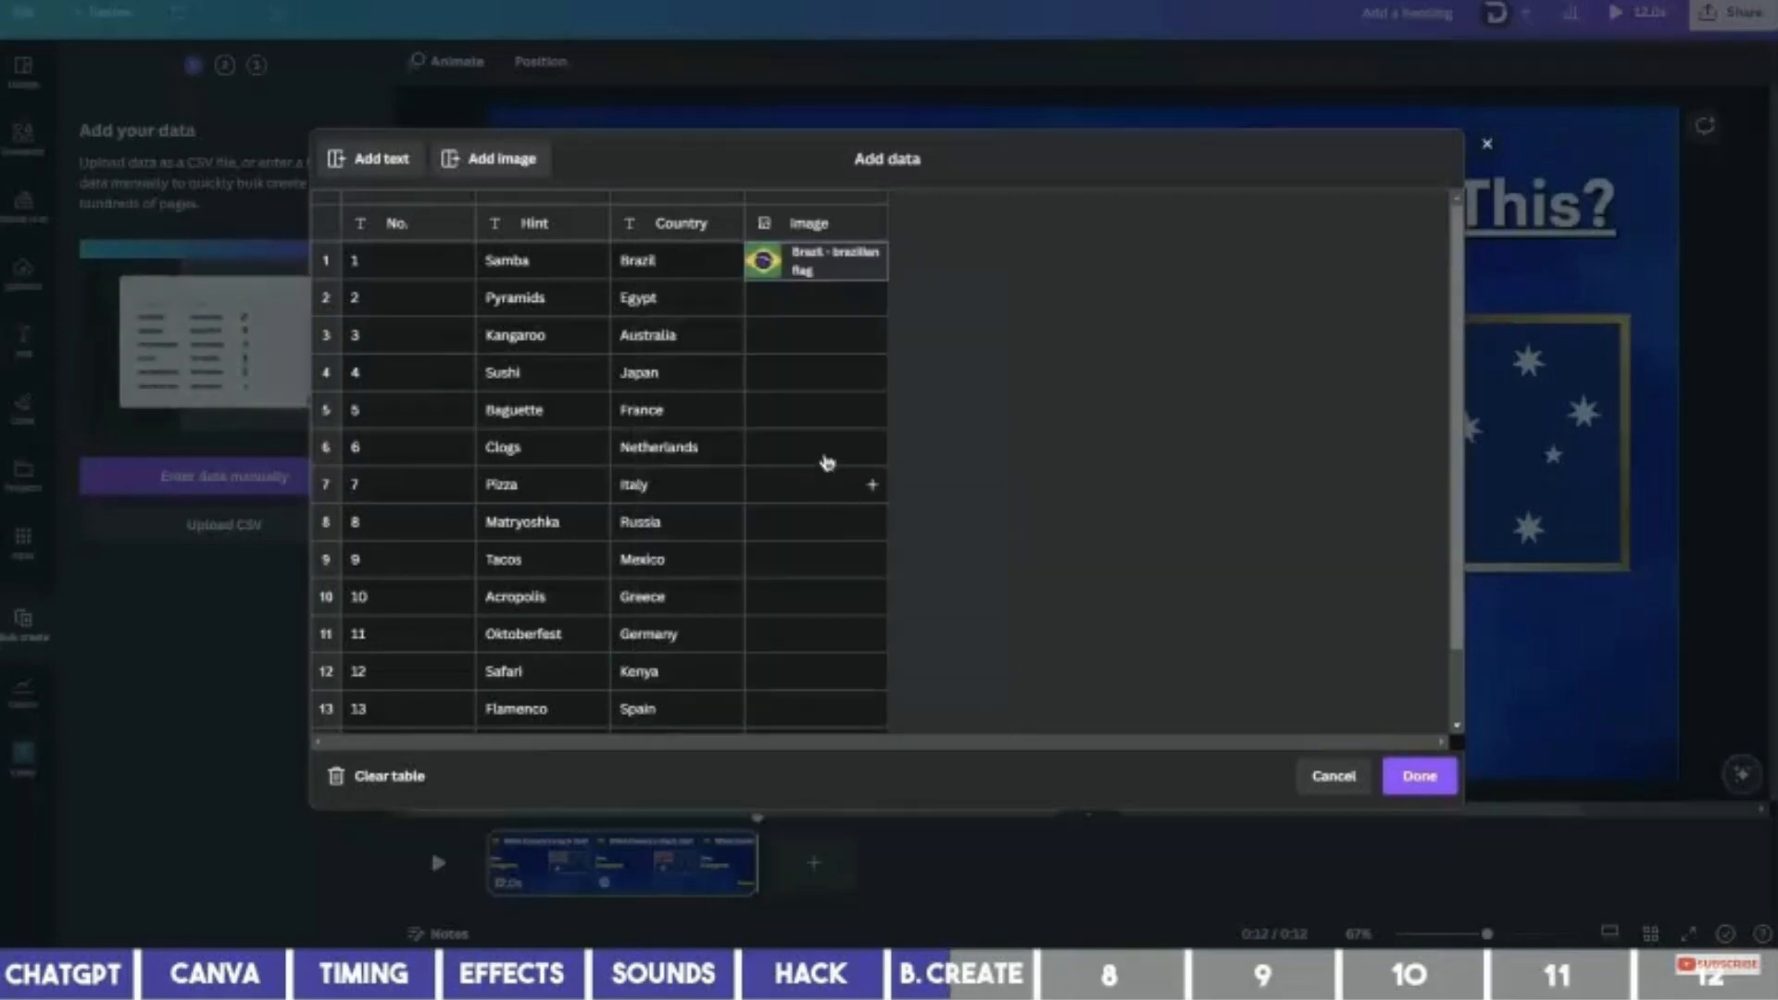
left_click(822, 311)
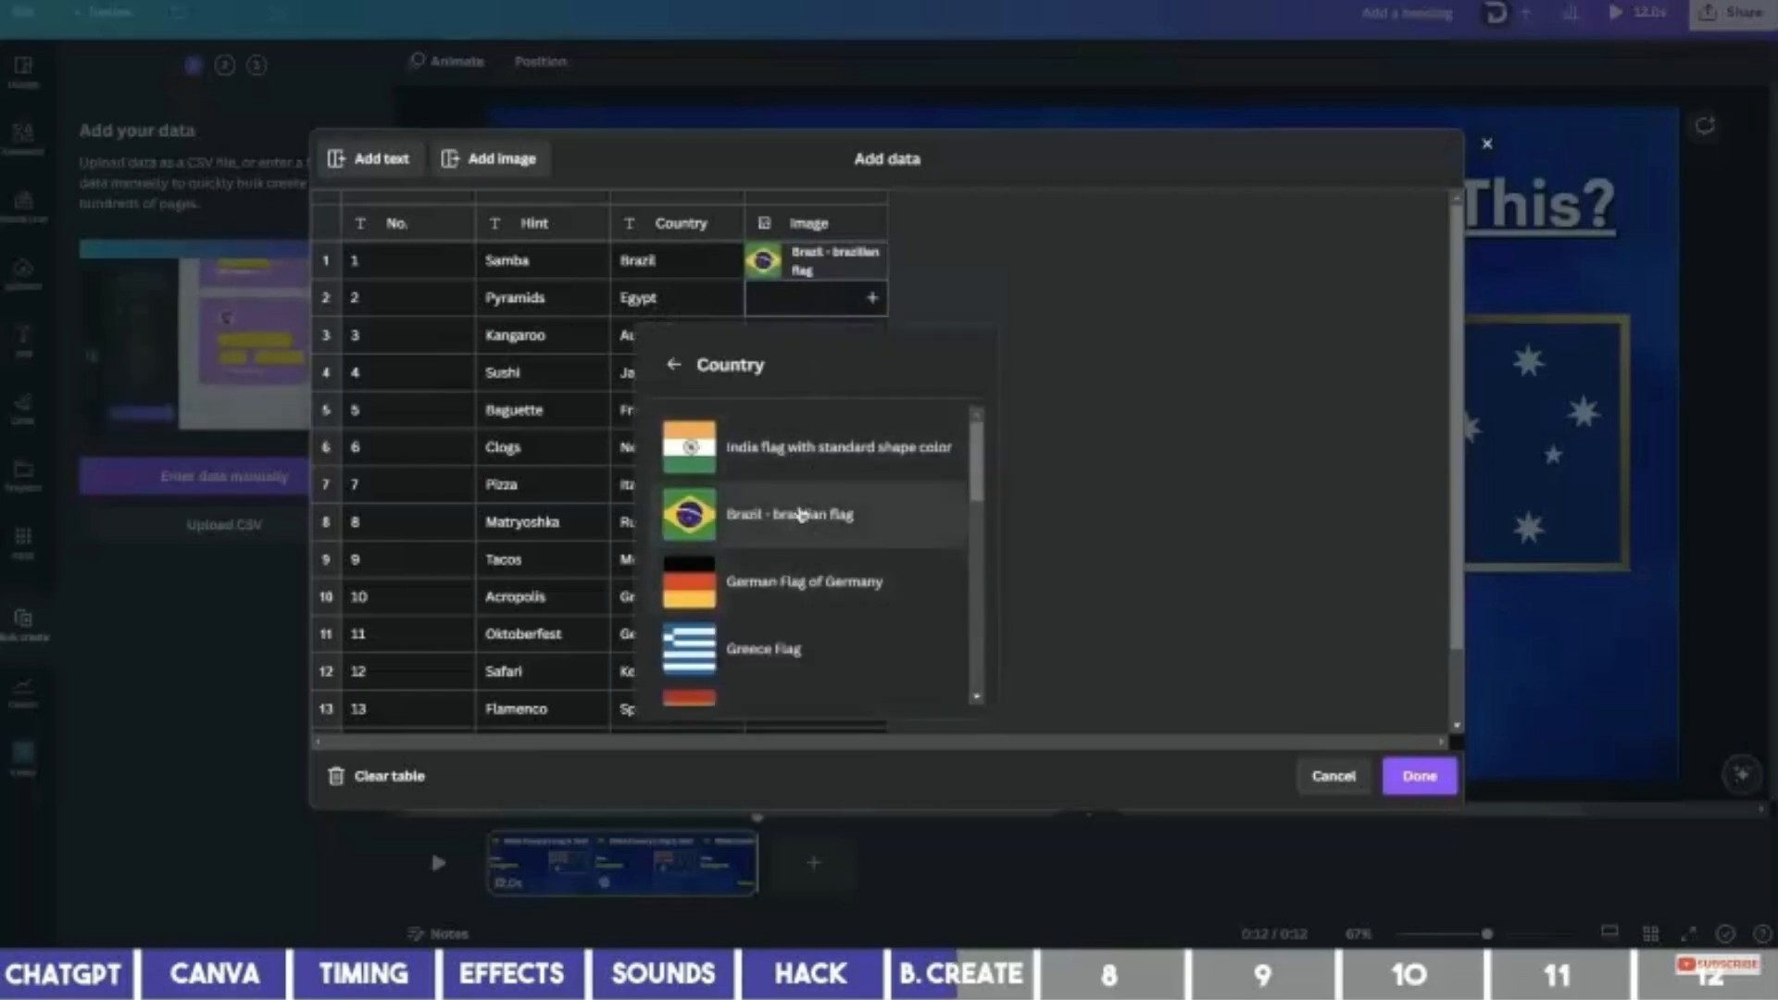
scroll(801, 516, "down", 4)
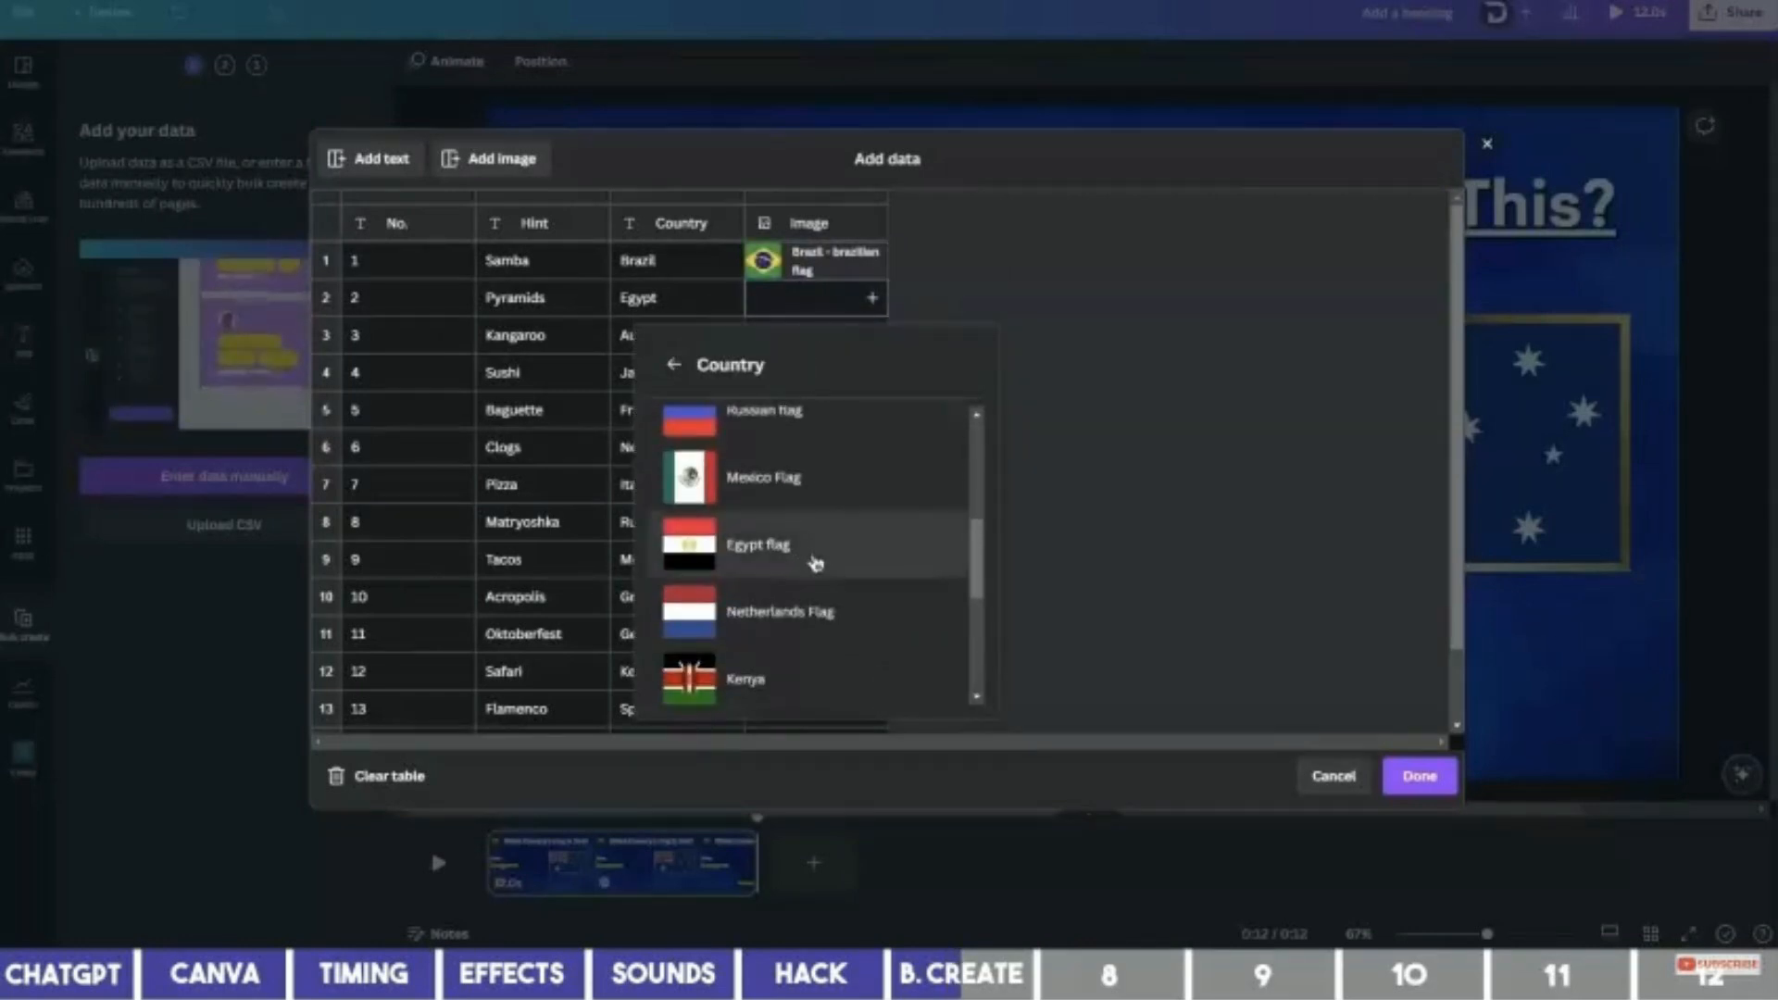
left_click(815, 563)
left_click(834, 346)
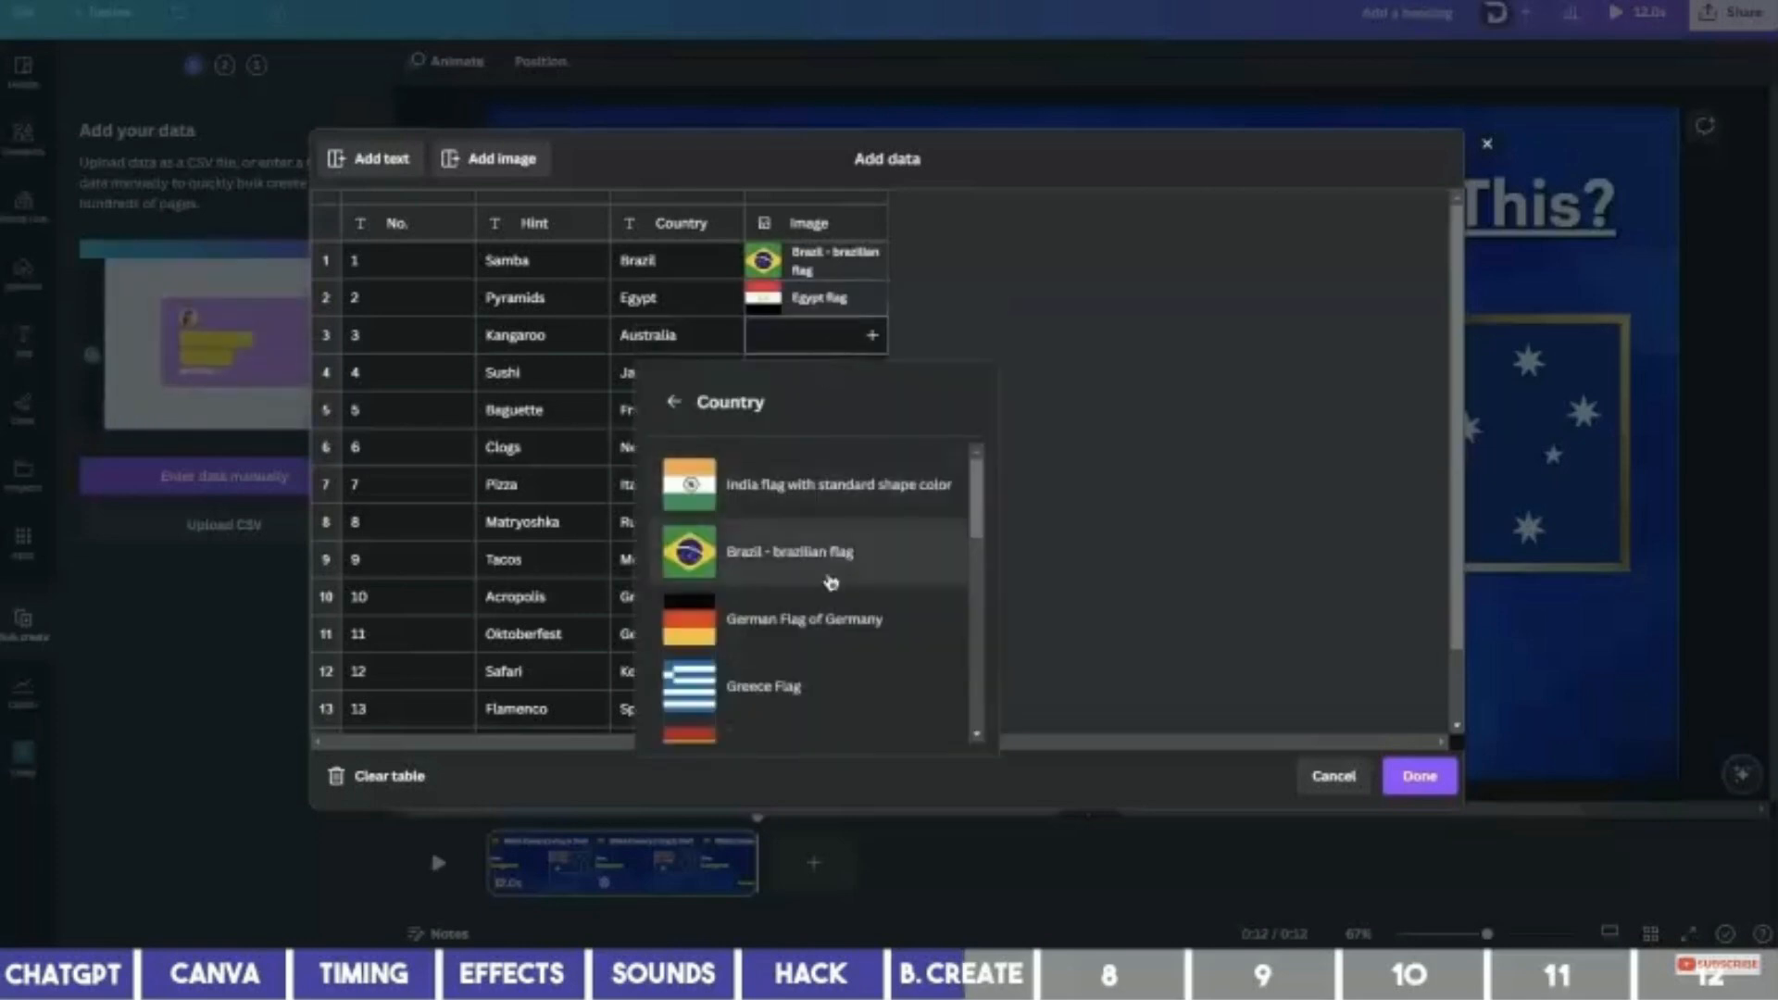
scroll(831, 582, "down", 8)
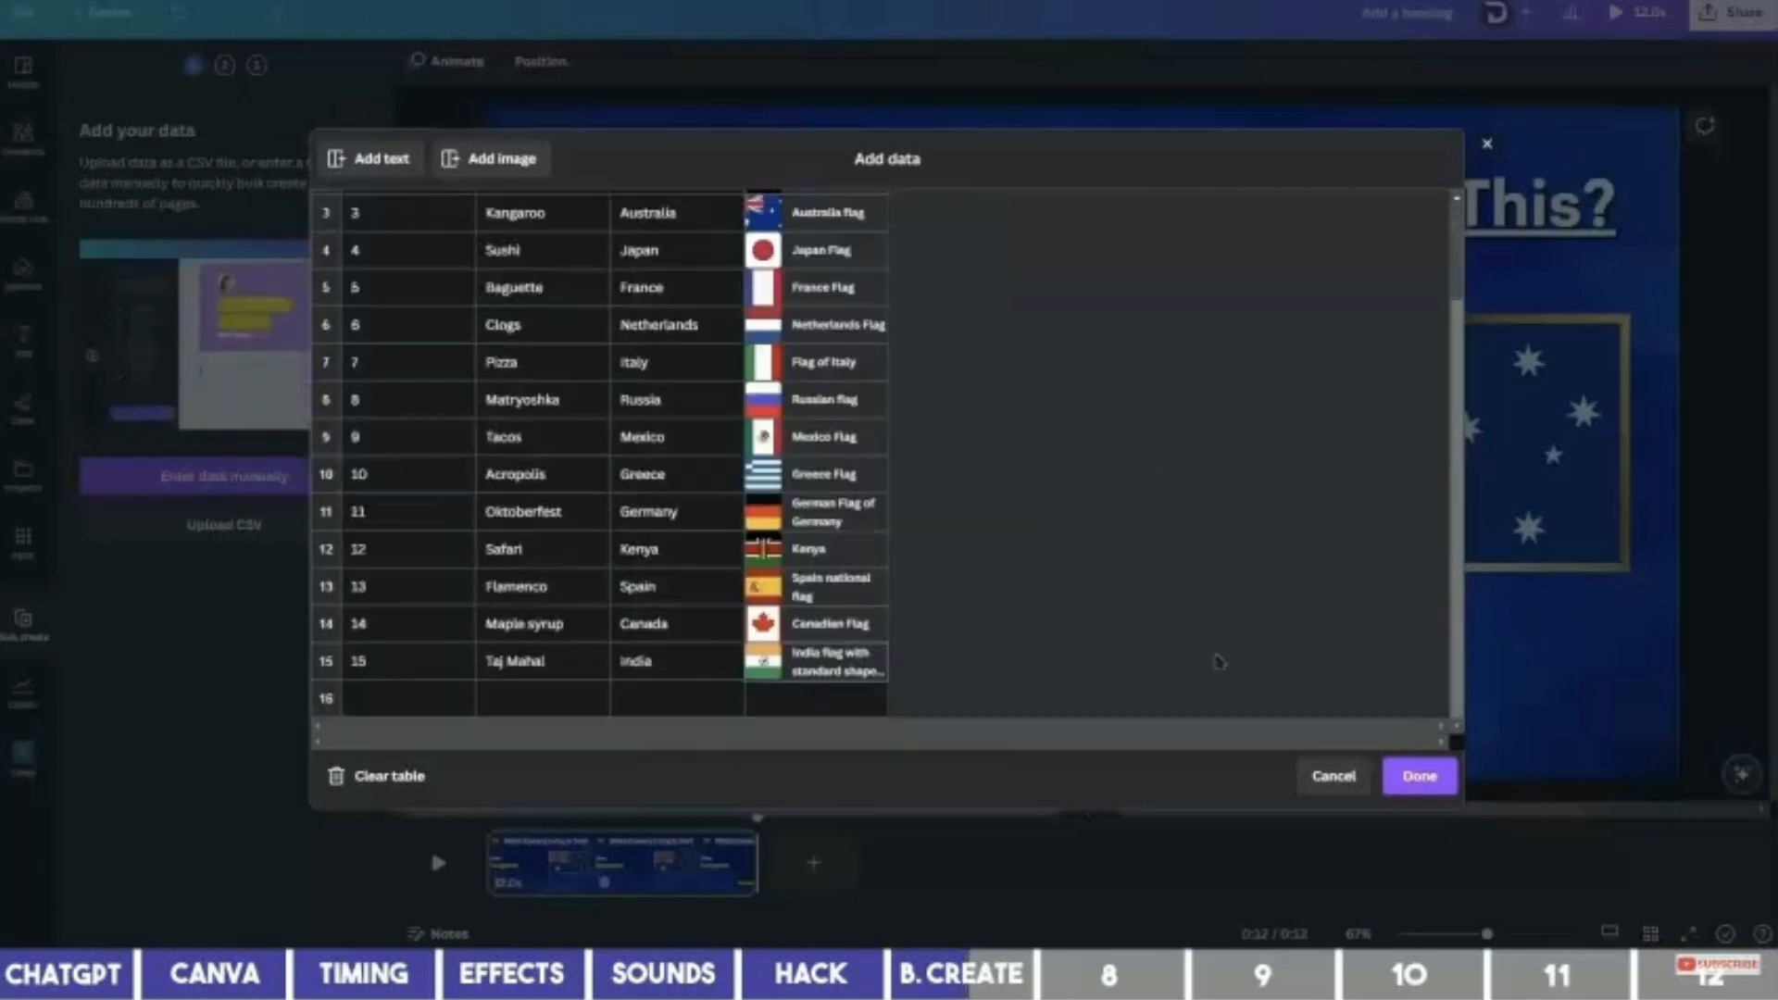
left_click(1420, 778)
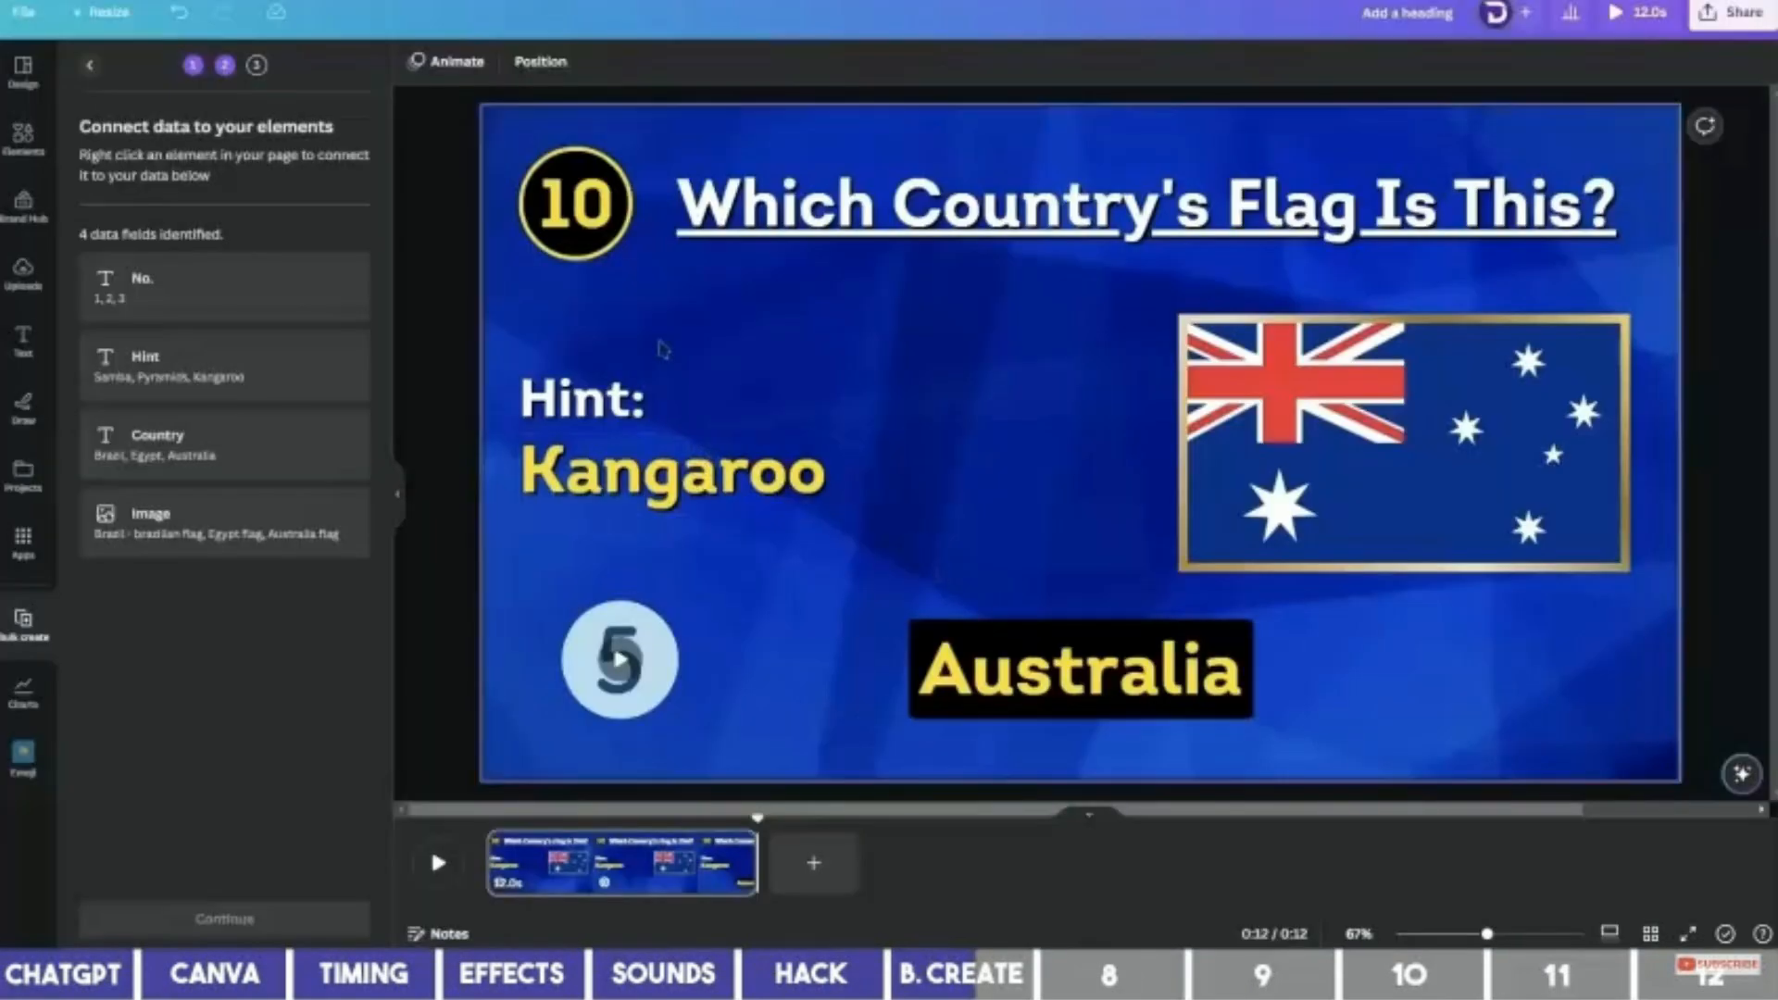
Connect the question number 10 to the No. field and the Kangaroo hint to Hint.
left_click(586, 211)
right_click(585, 211)
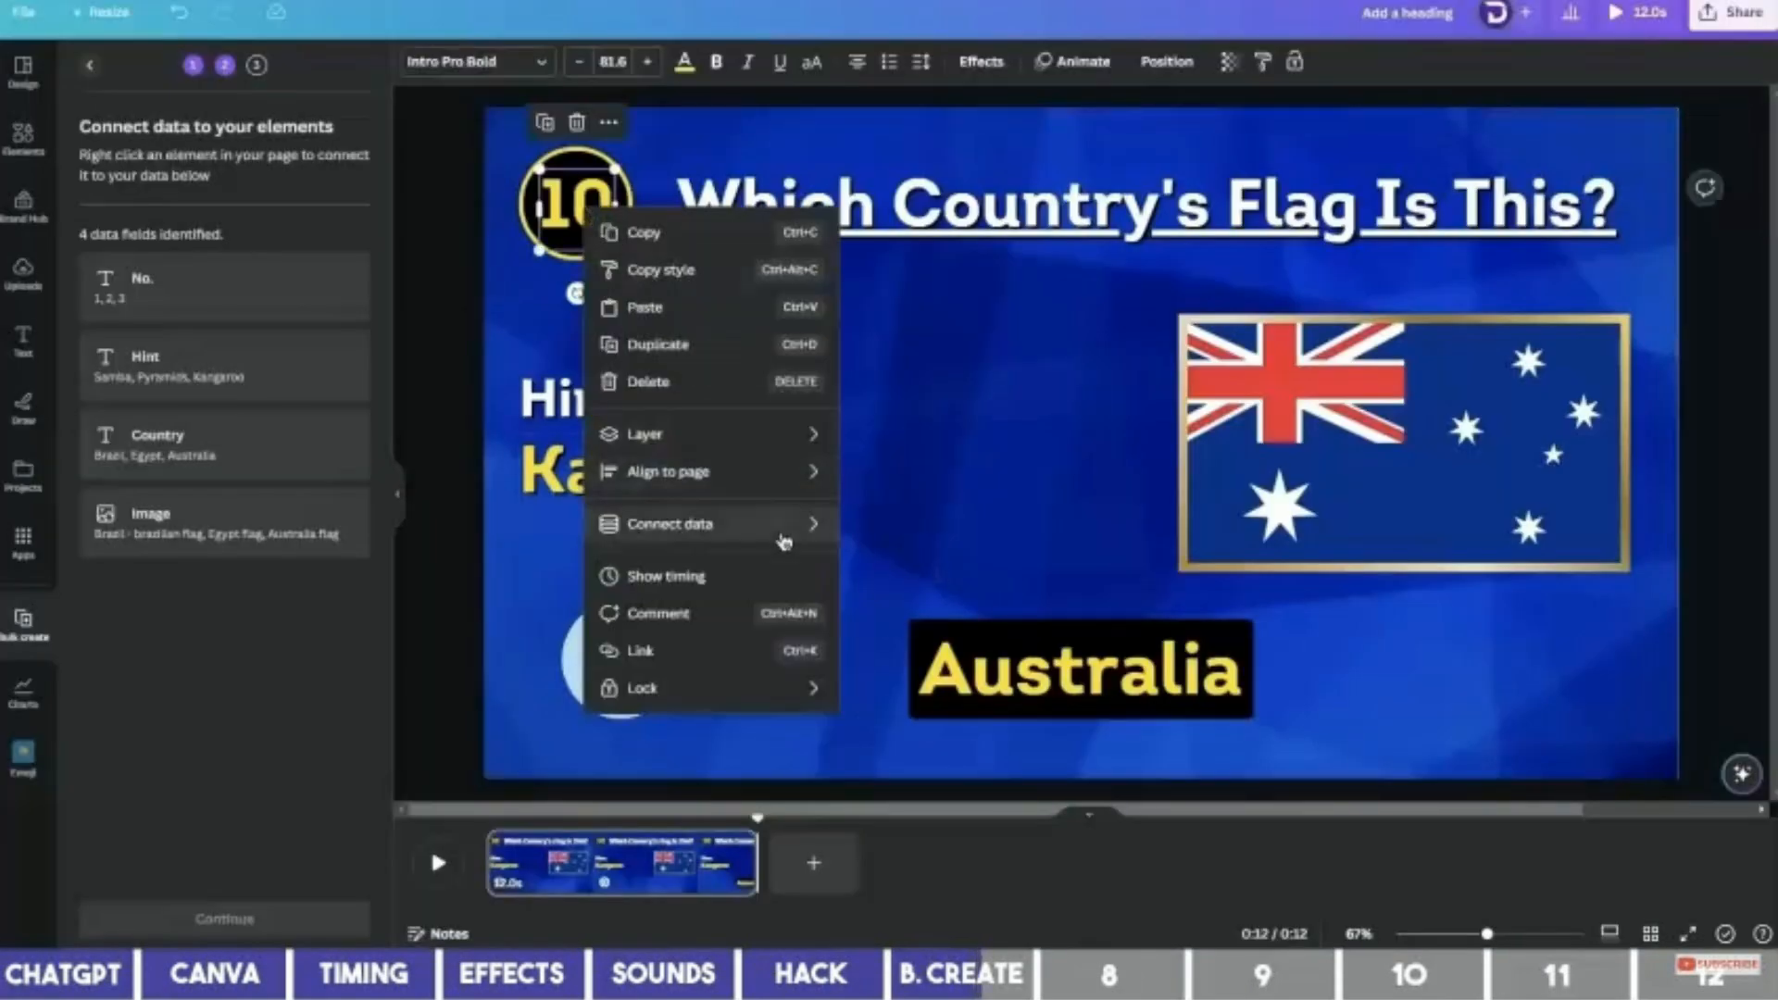
mouse_move(783, 542)
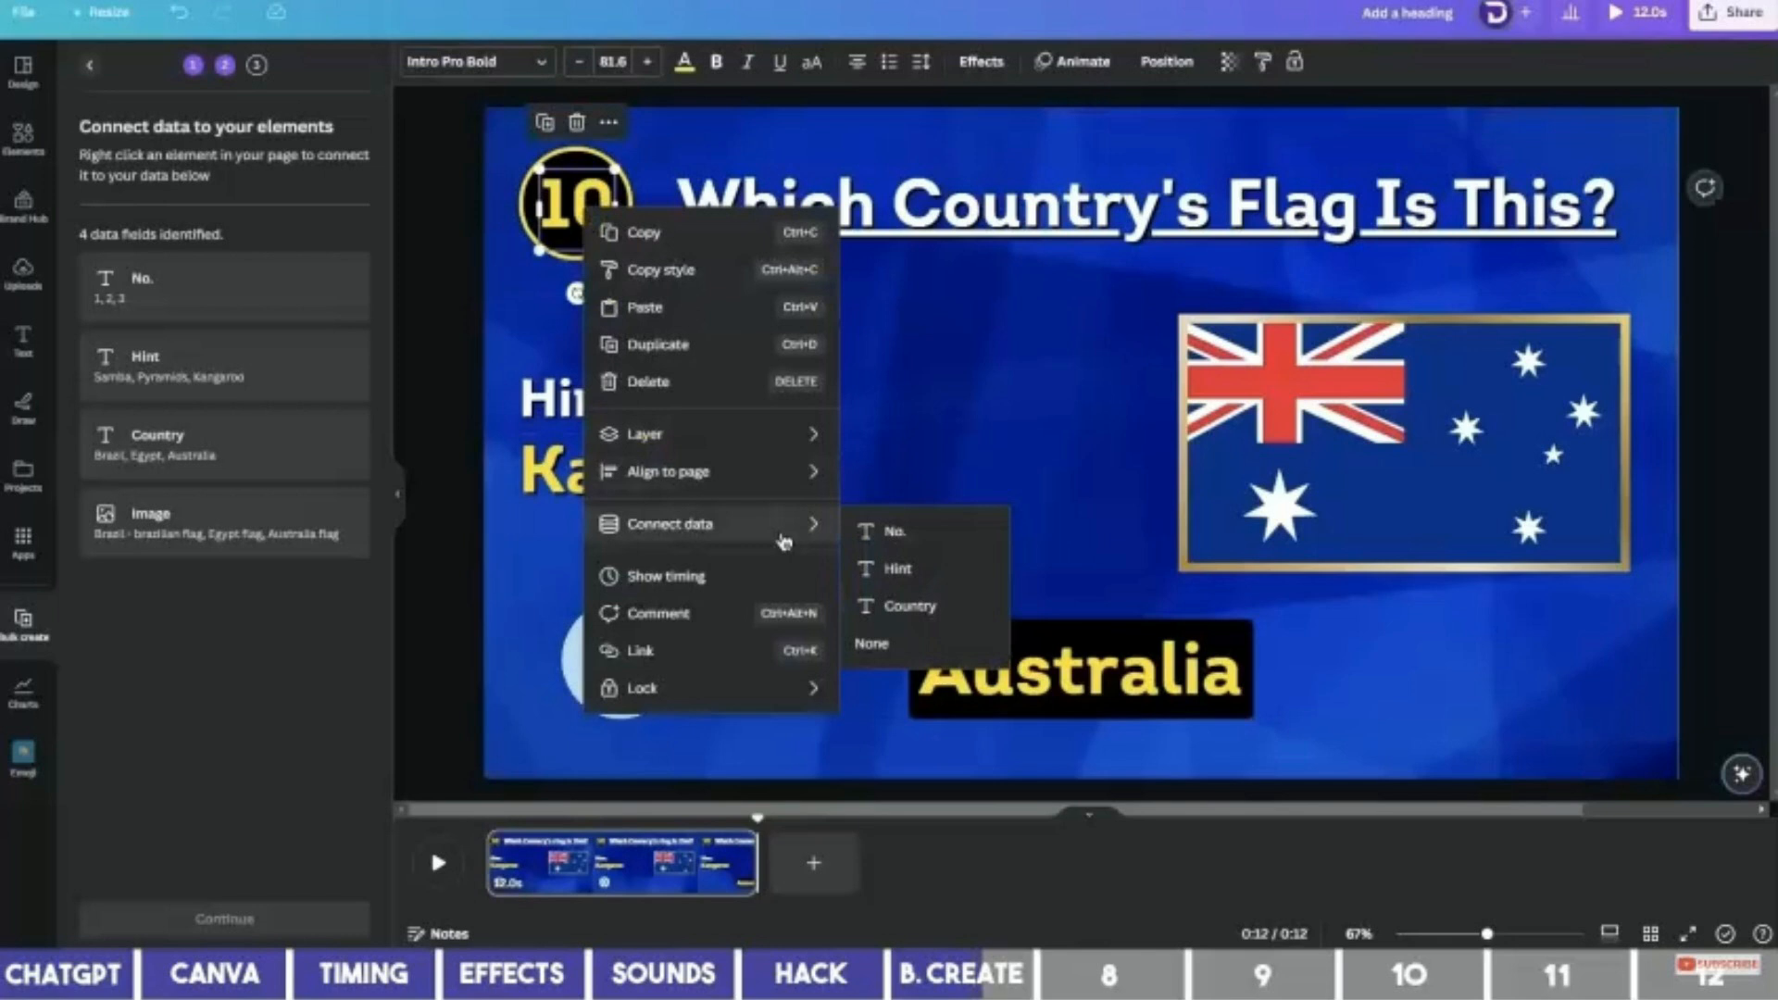
left_click(878, 535)
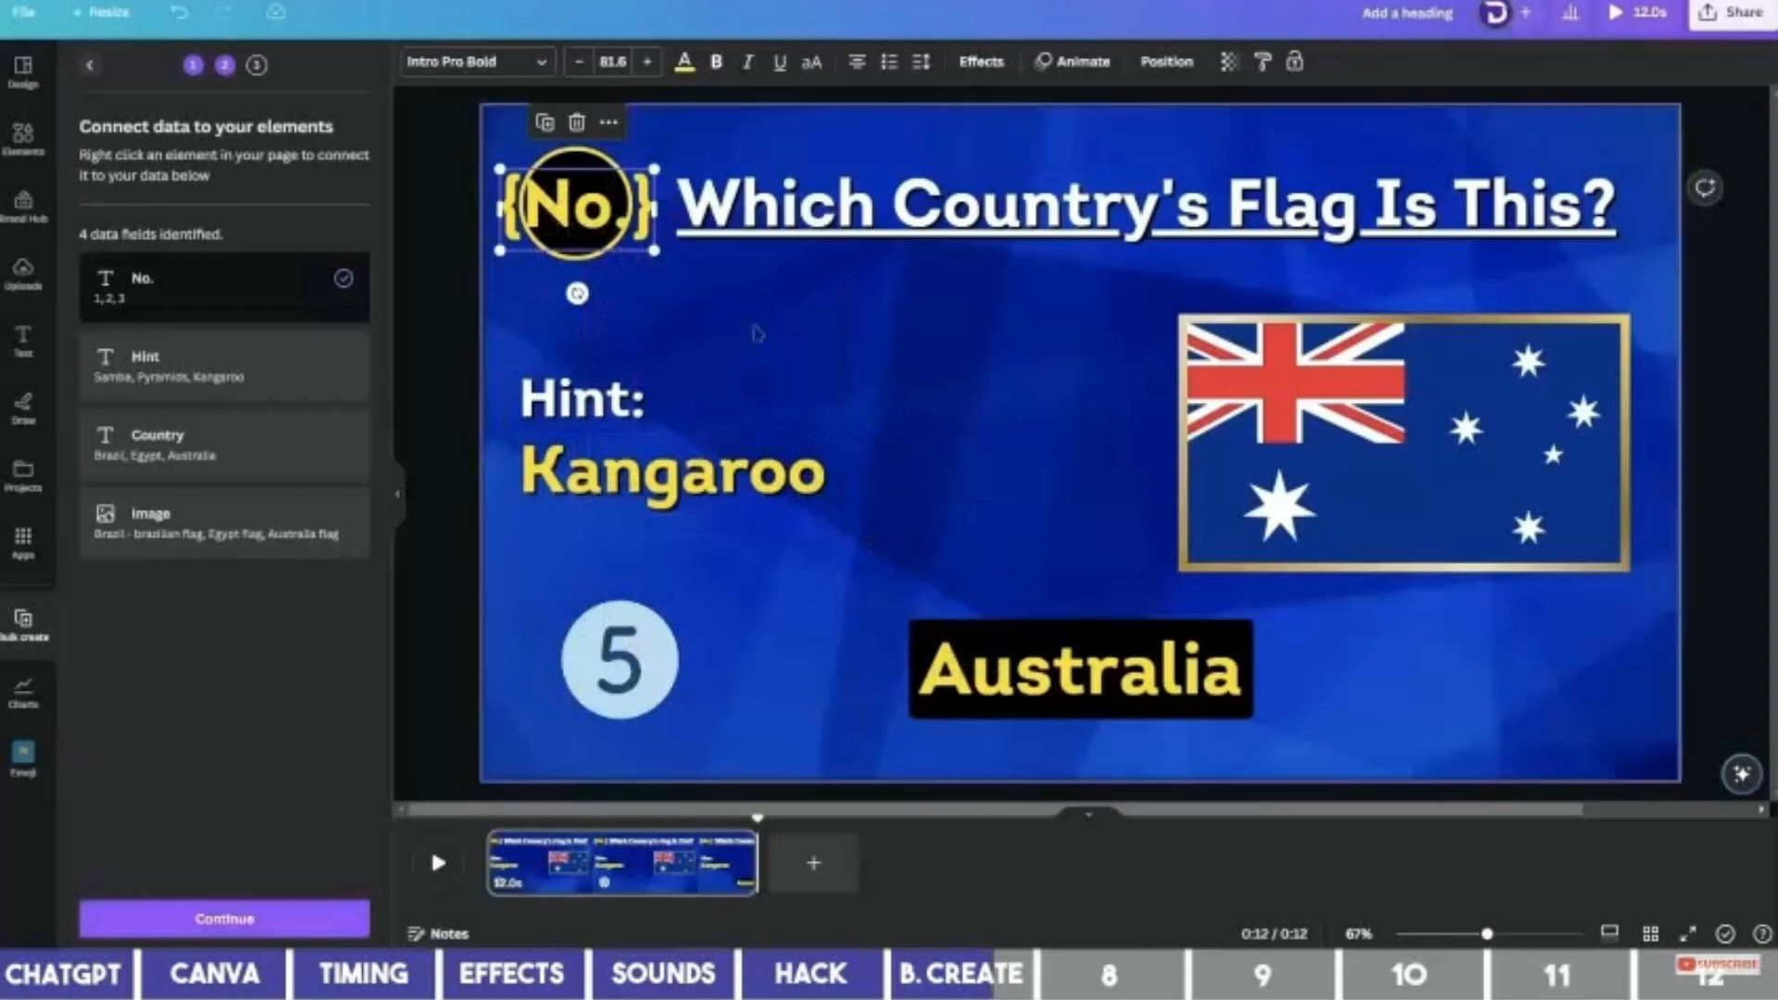
right_click(660, 485)
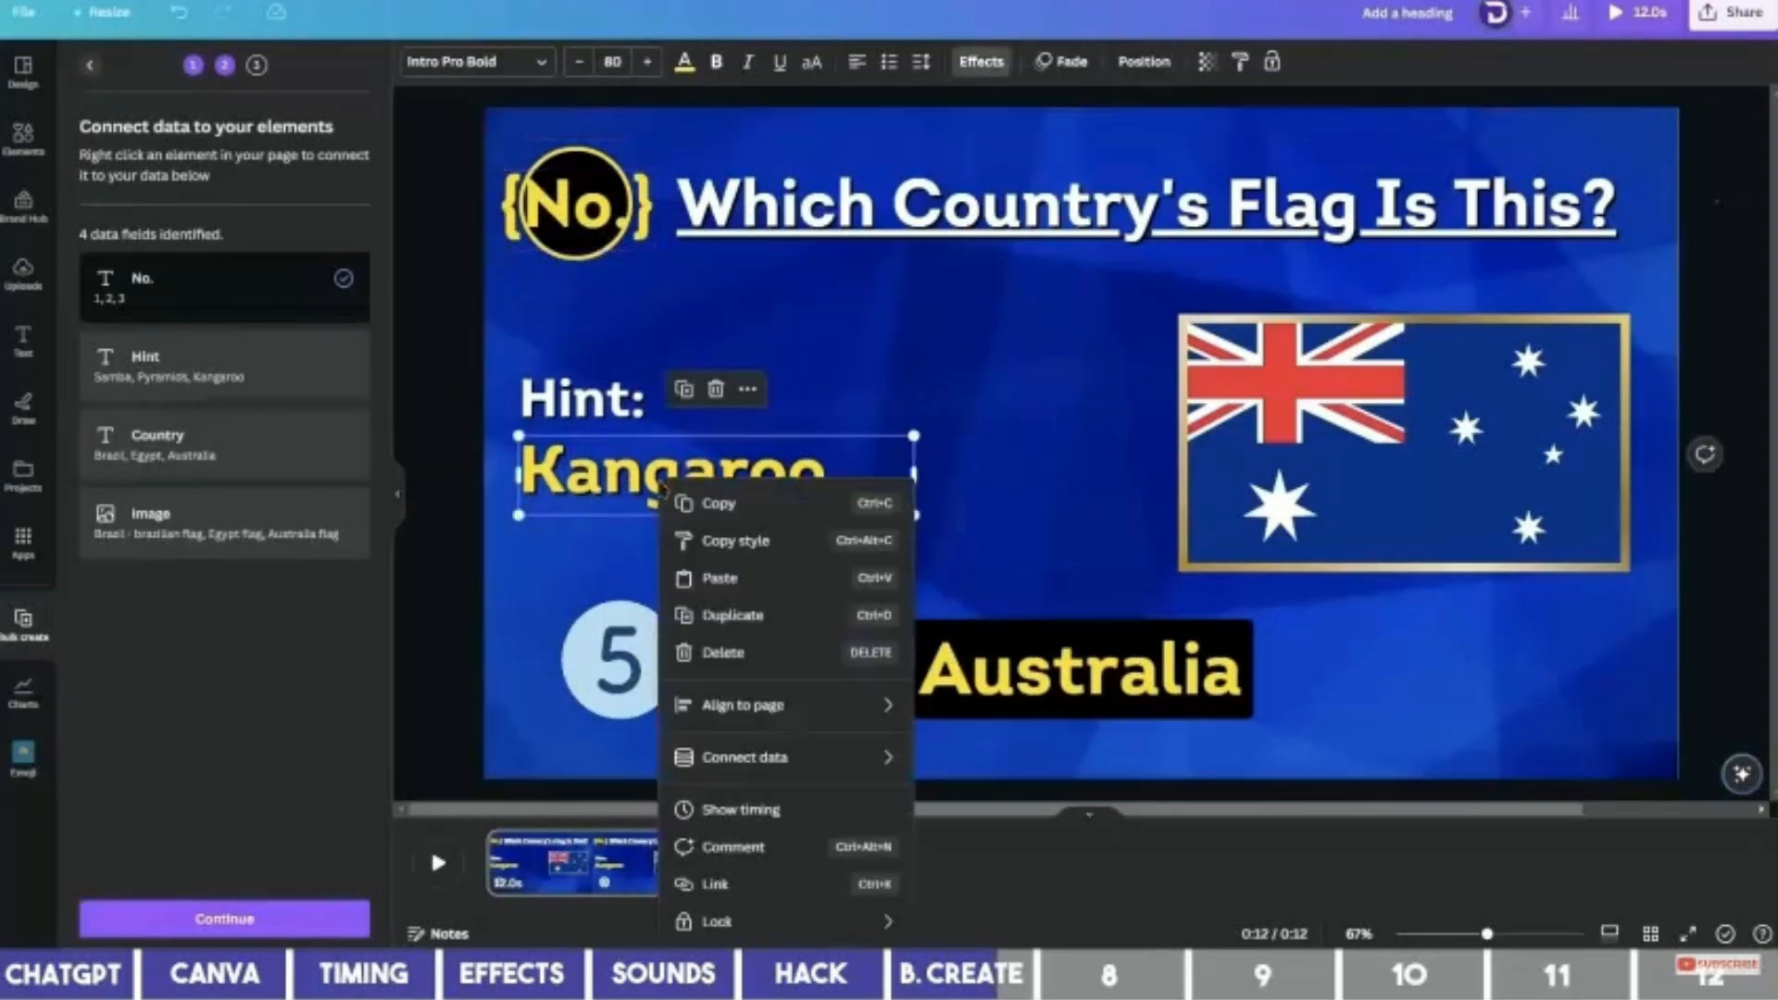
mouse_move(787, 757)
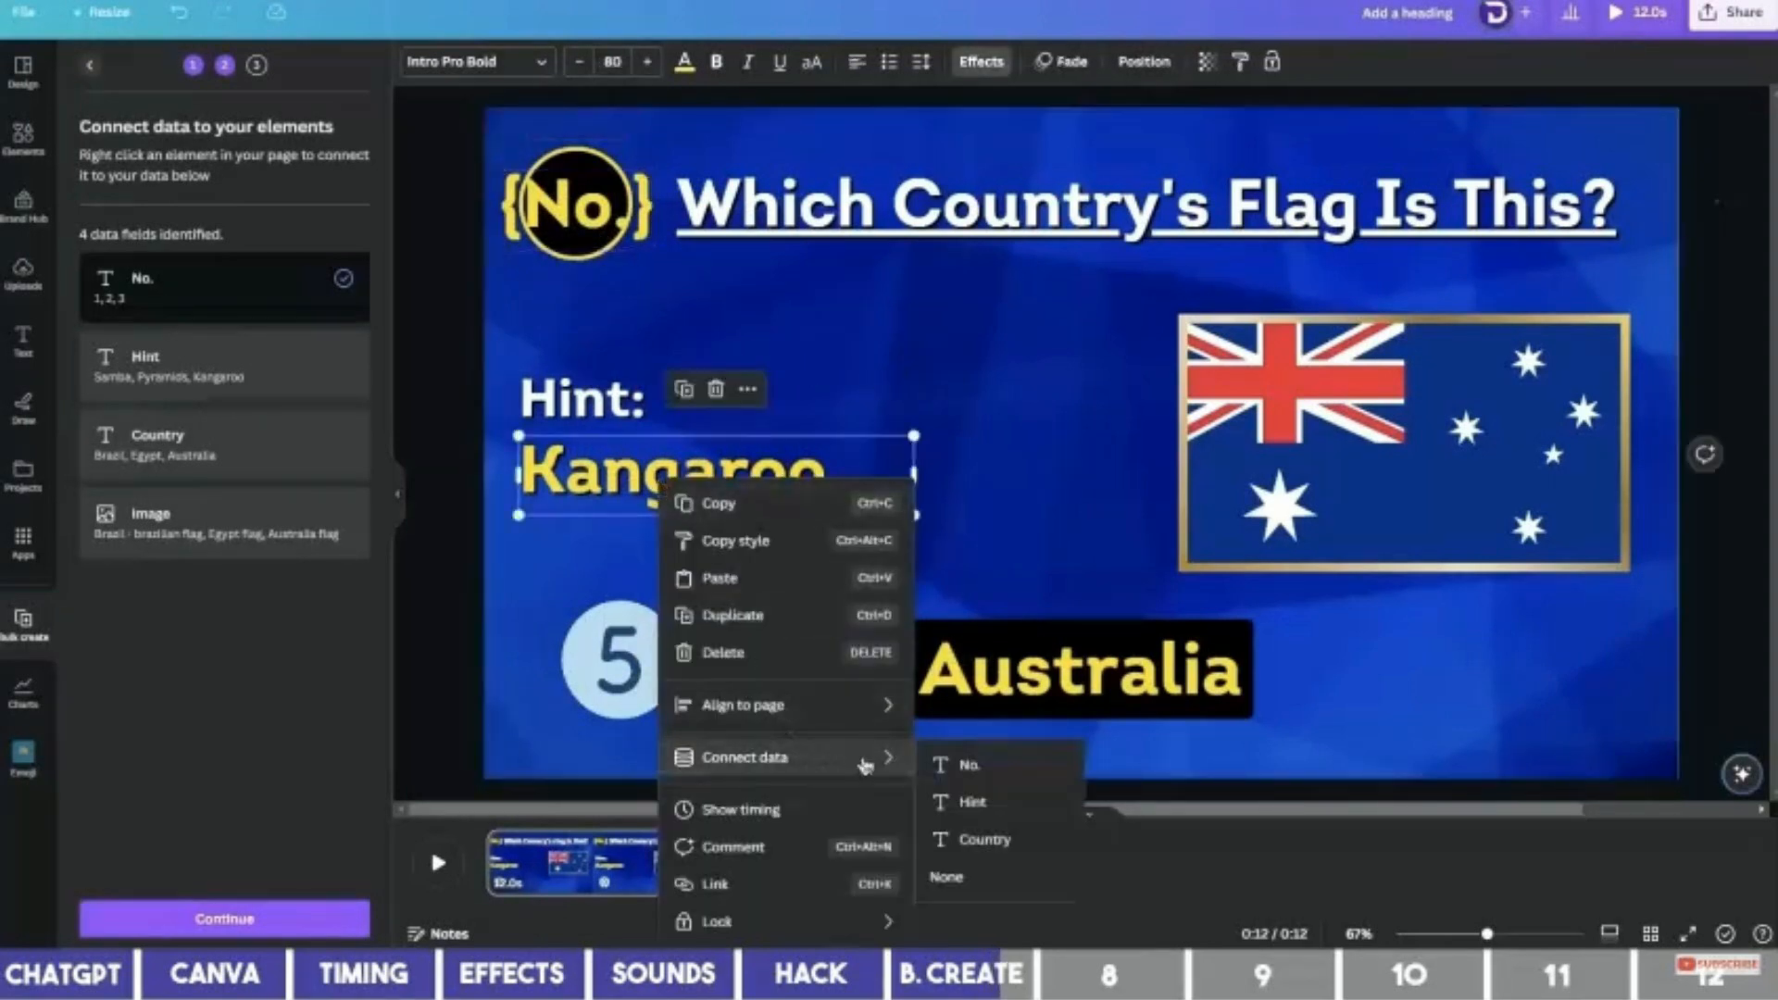
left_click(972, 802)
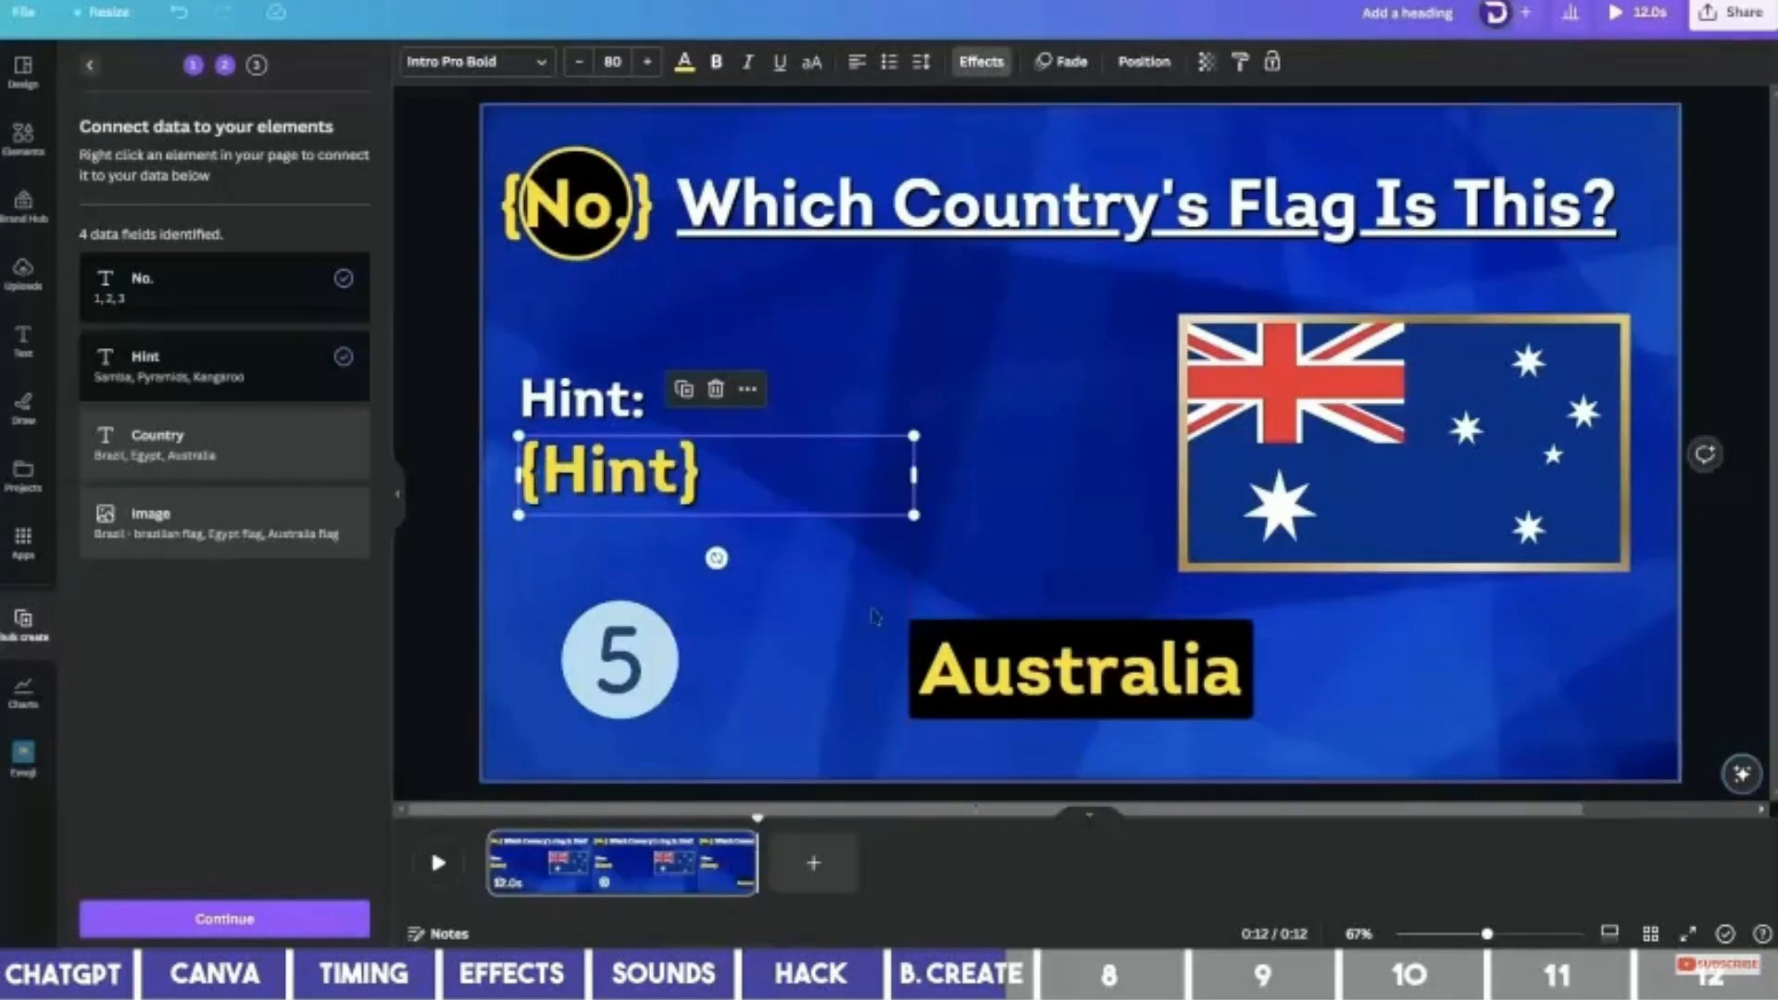
Connect the Australia answer to Country and the flag picture to Image, then continue.
left_click(1024, 665)
right_click(1066, 682)
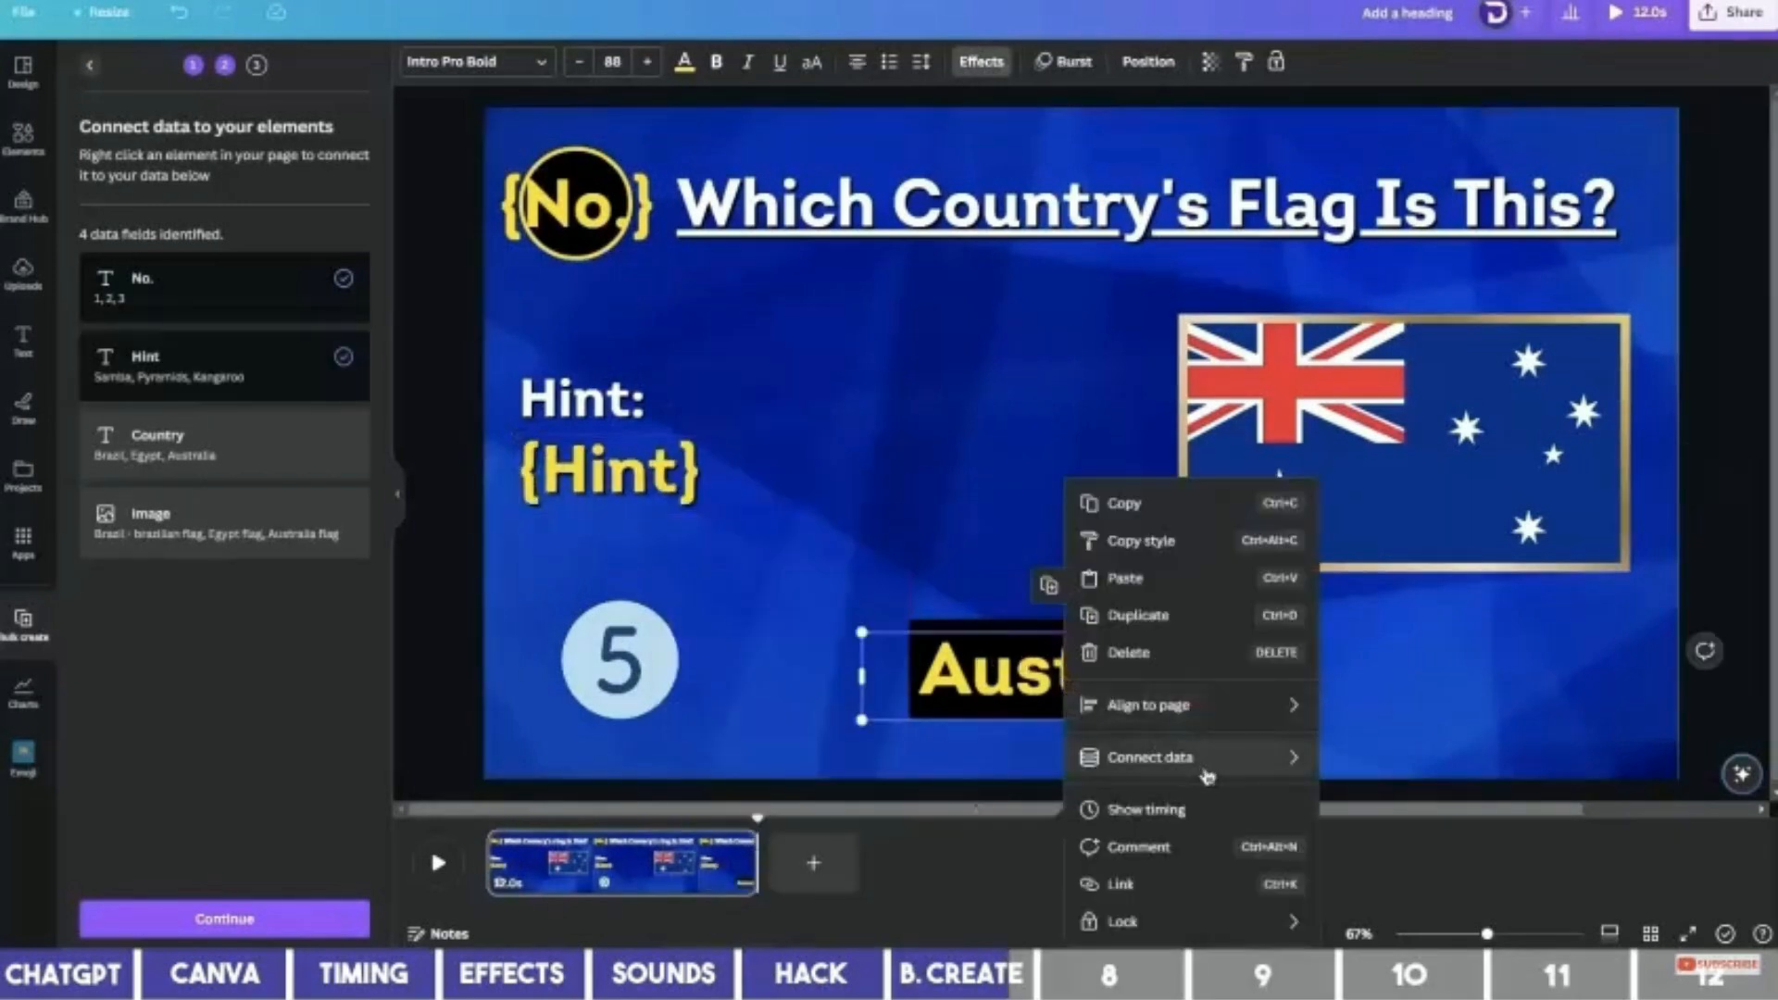
mouse_move(1194, 757)
left_click(1377, 842)
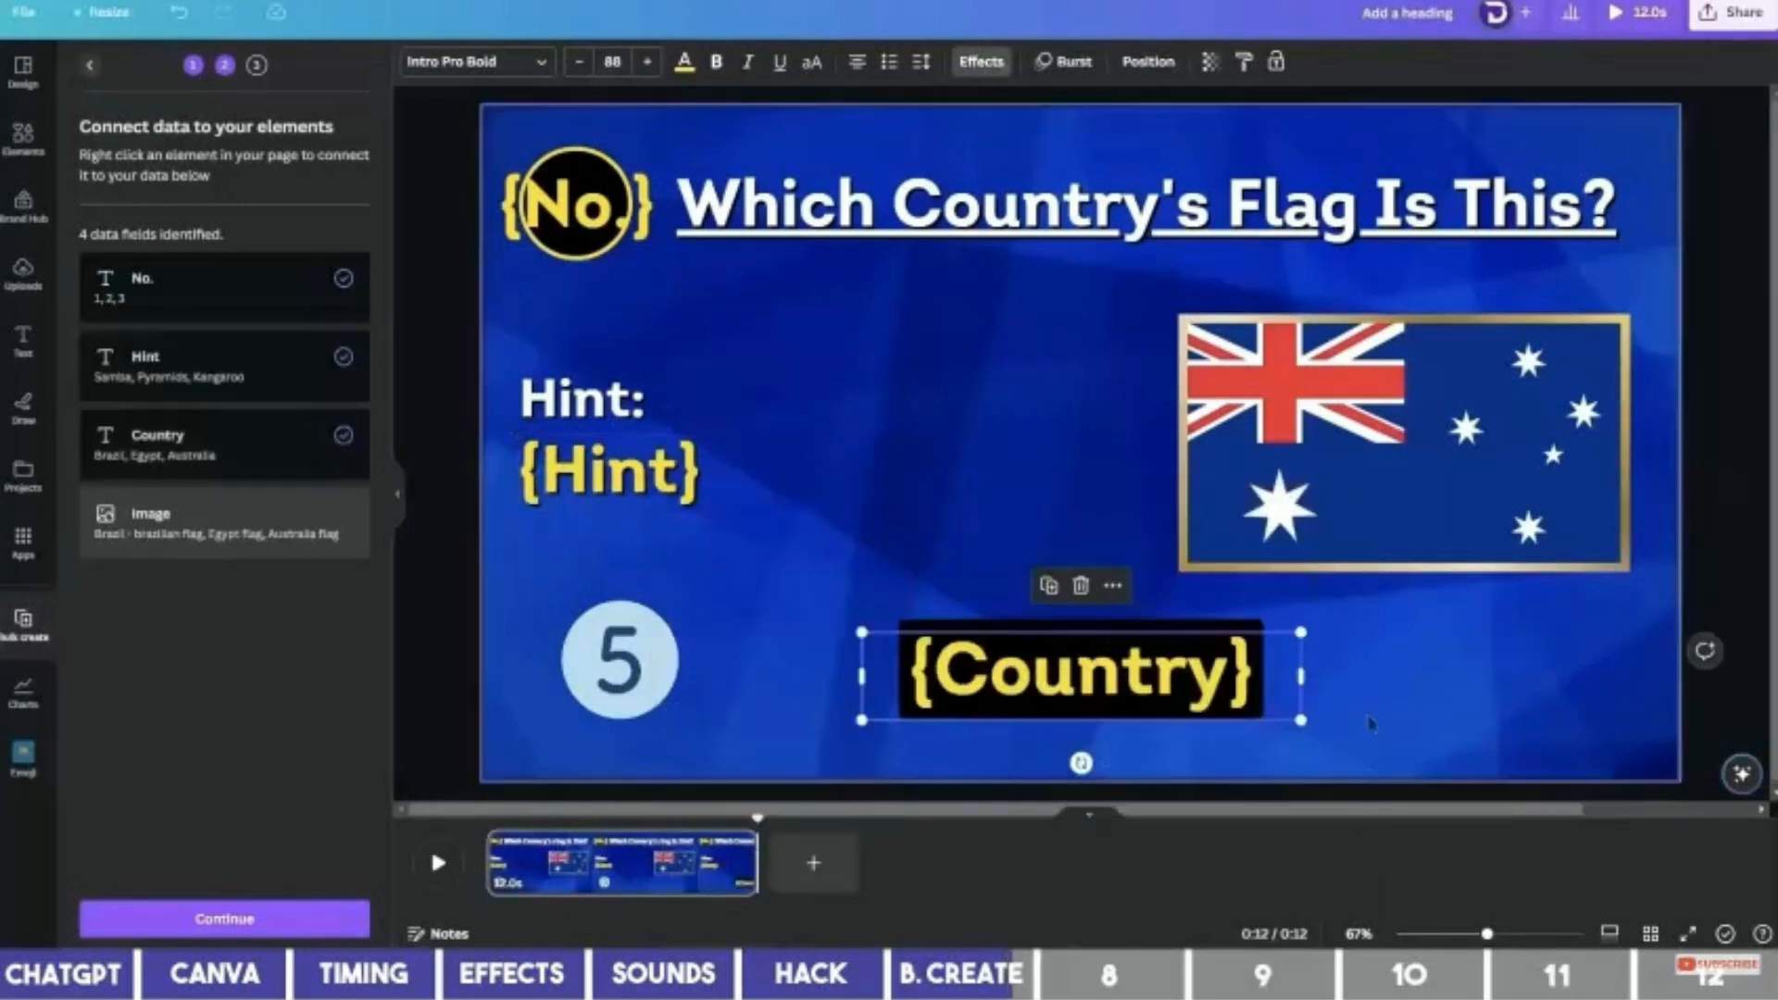
left_click(1383, 472)
right_click(1386, 451)
mouse_move(1471, 629)
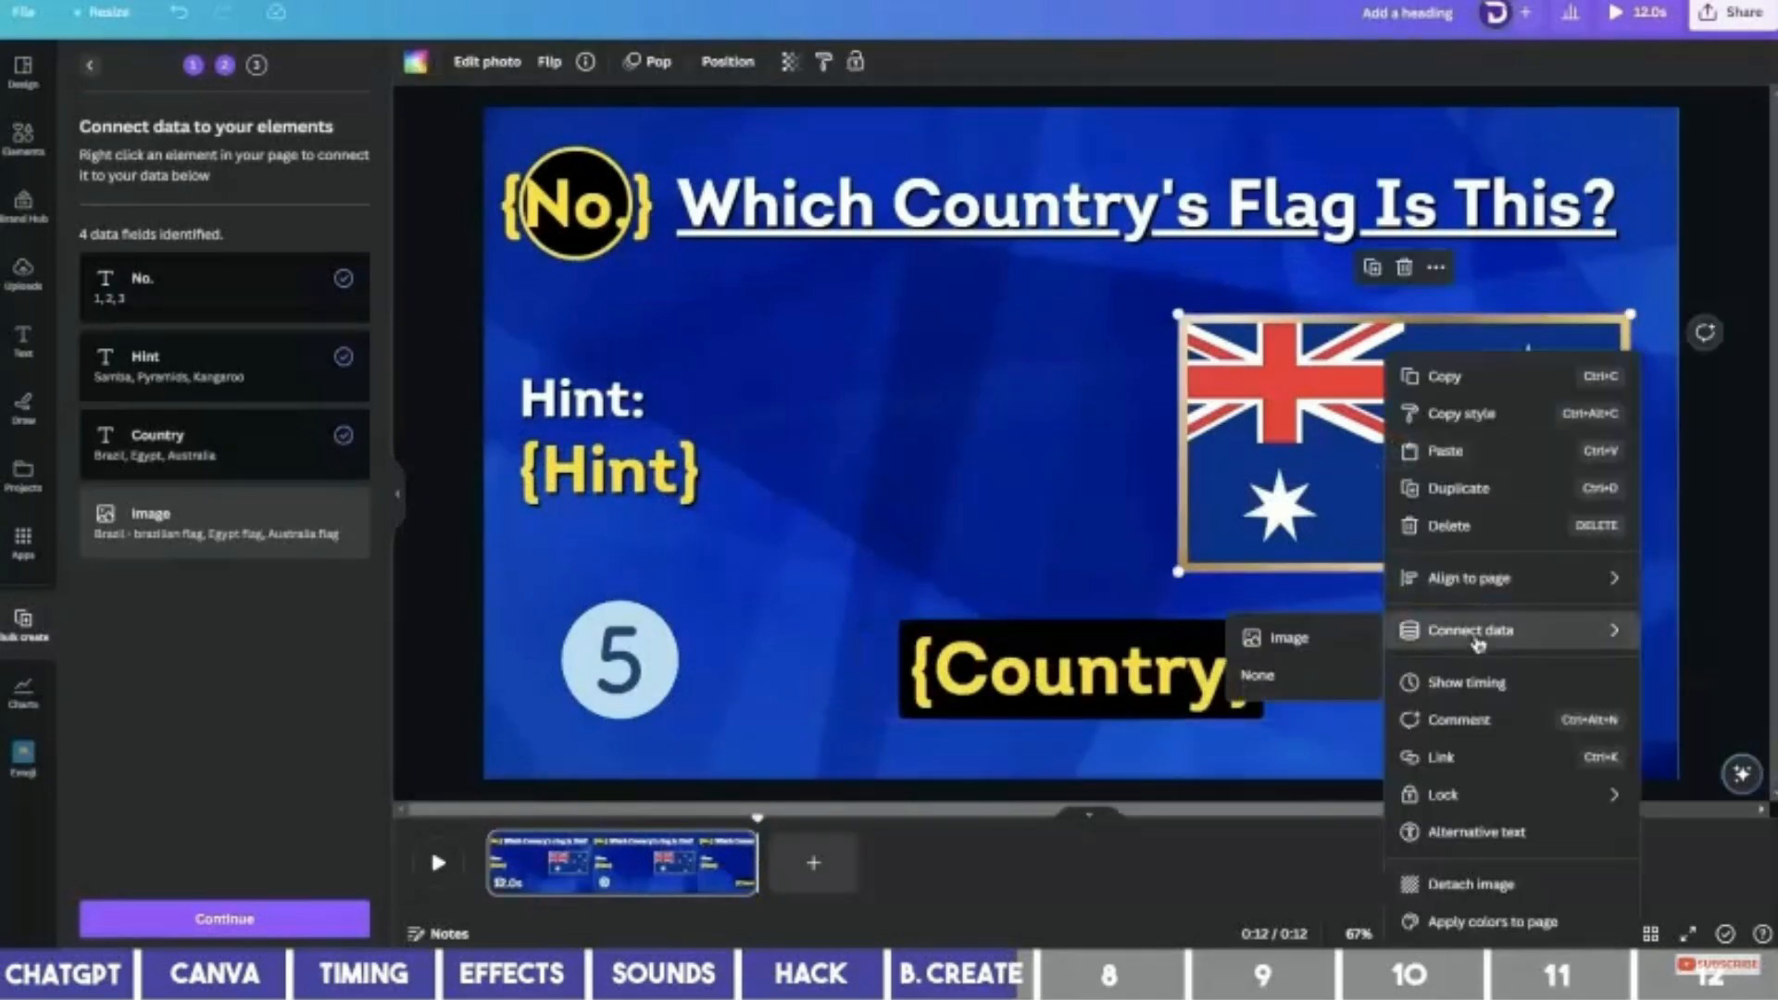
left_click(1352, 627)
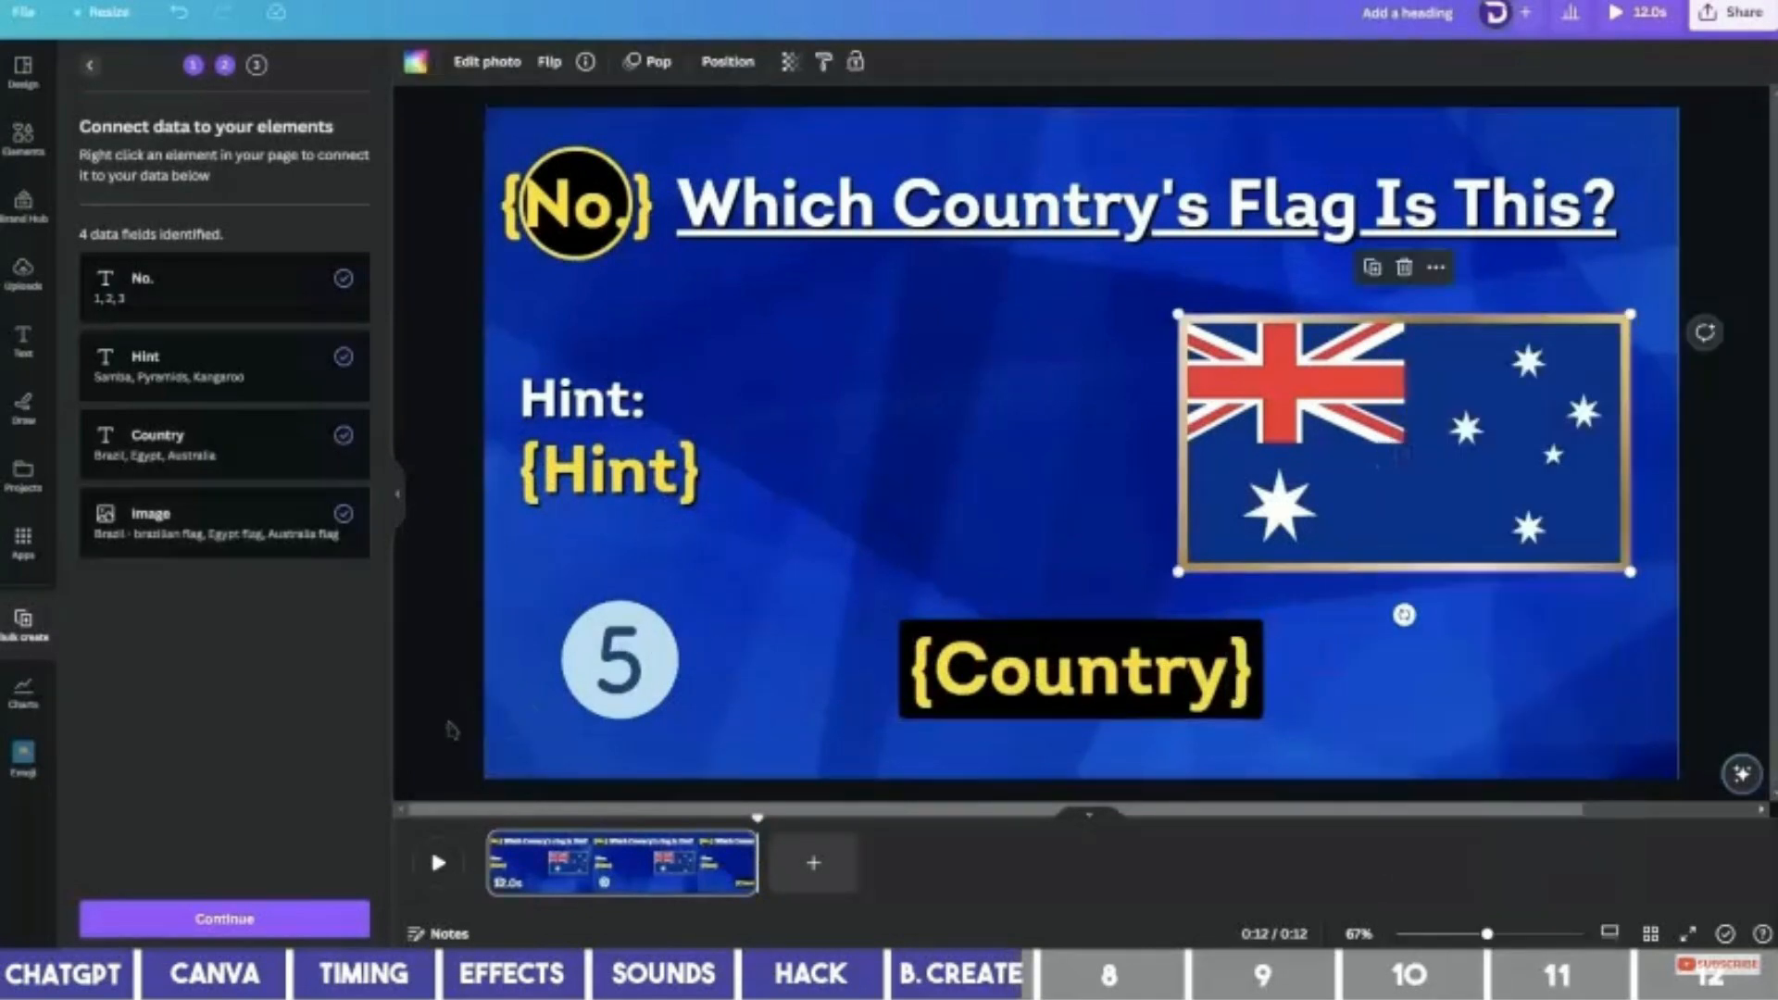
left_click(274, 920)
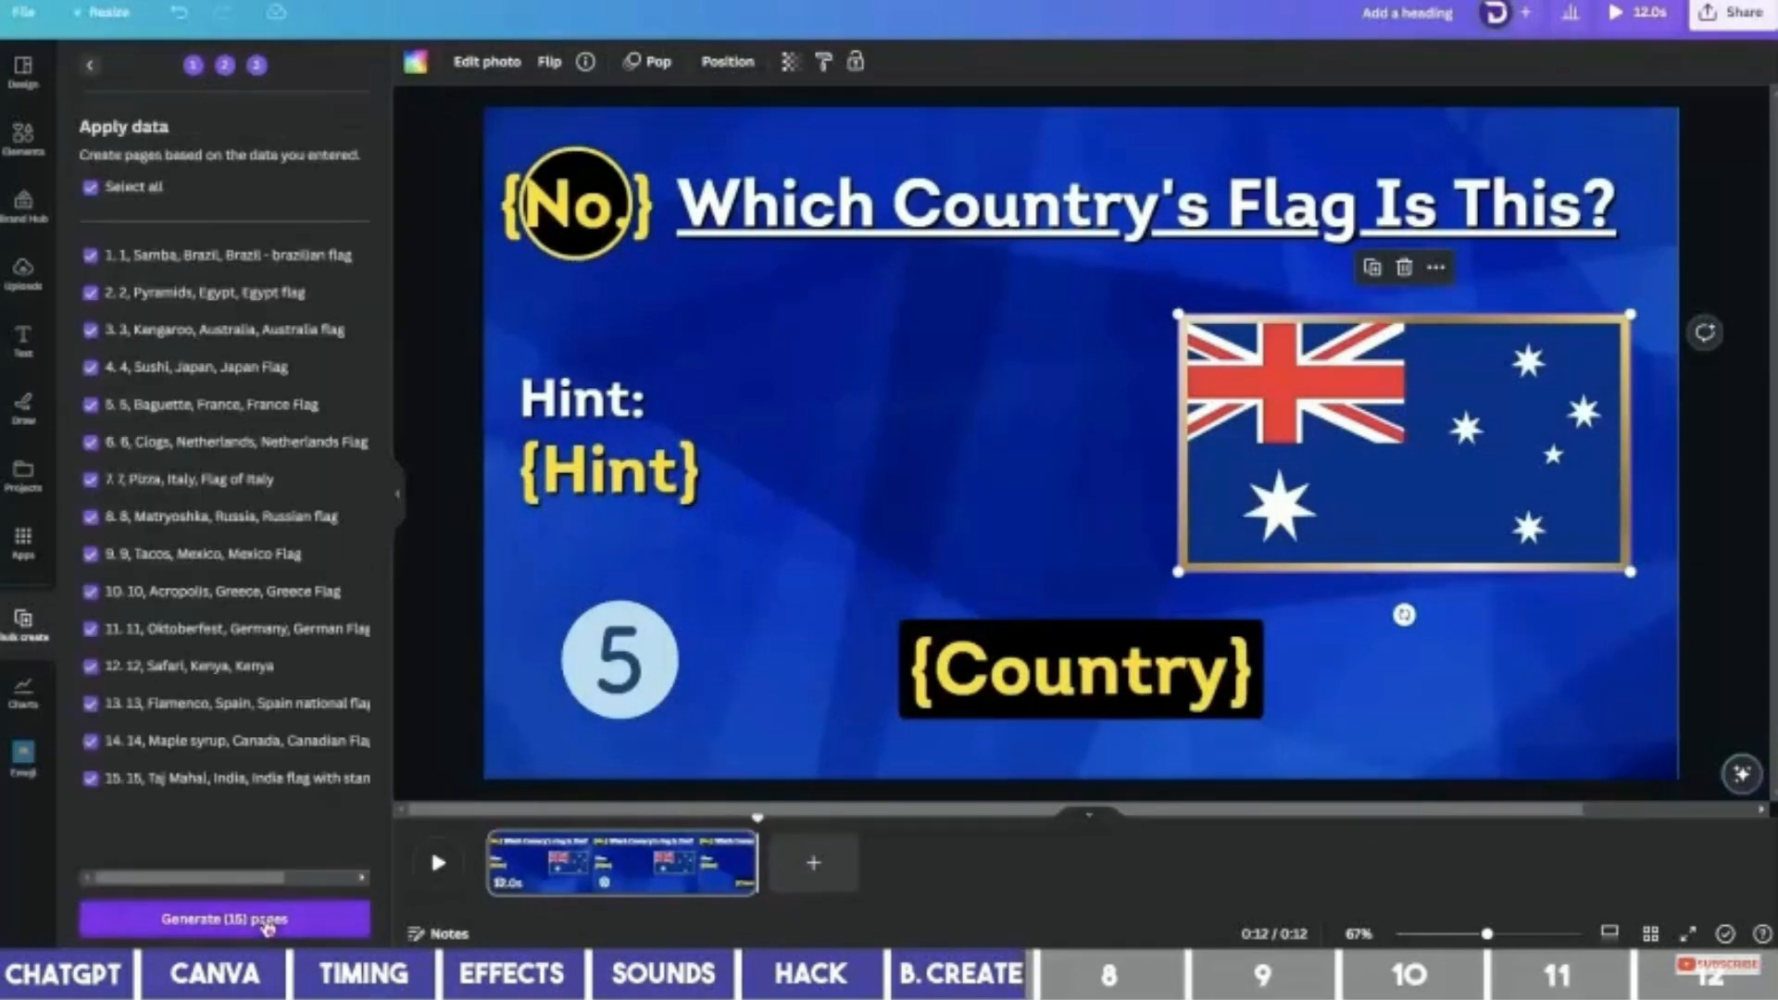
Generate 15 quiz pages from the bulk data, one per country flag.
left_click(267, 920)
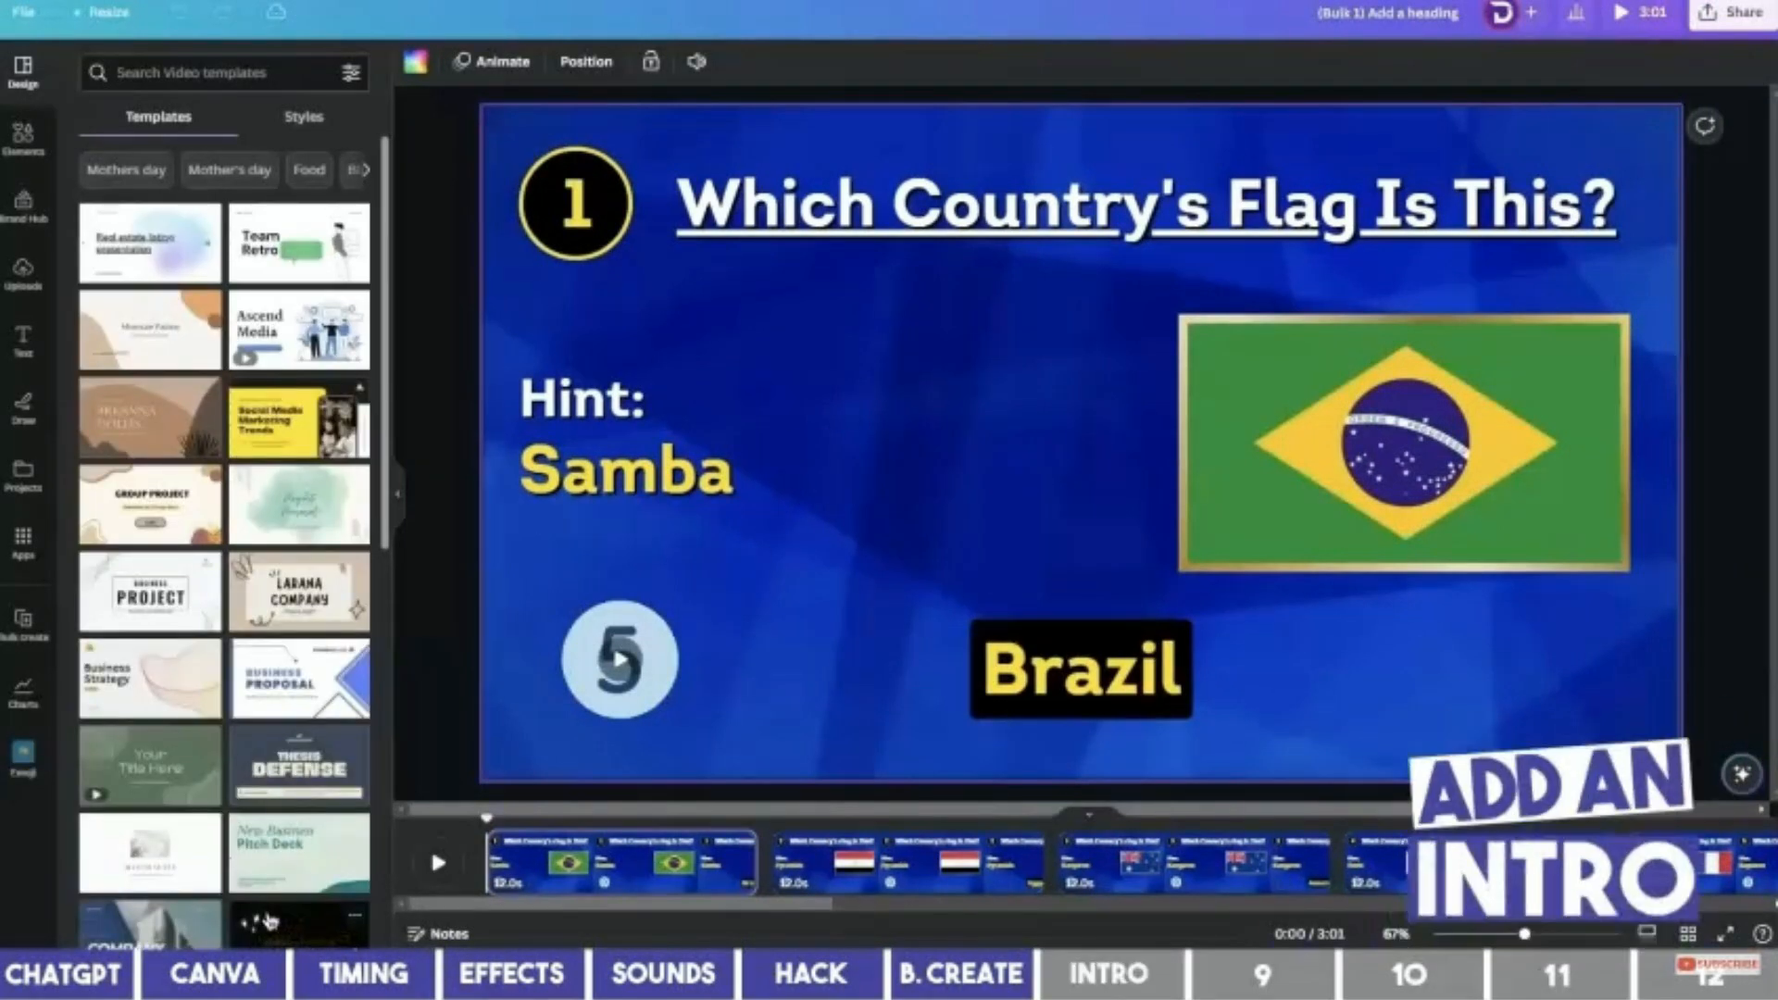
Add a blank page and move it to the start of the video.
right_click(601, 874)
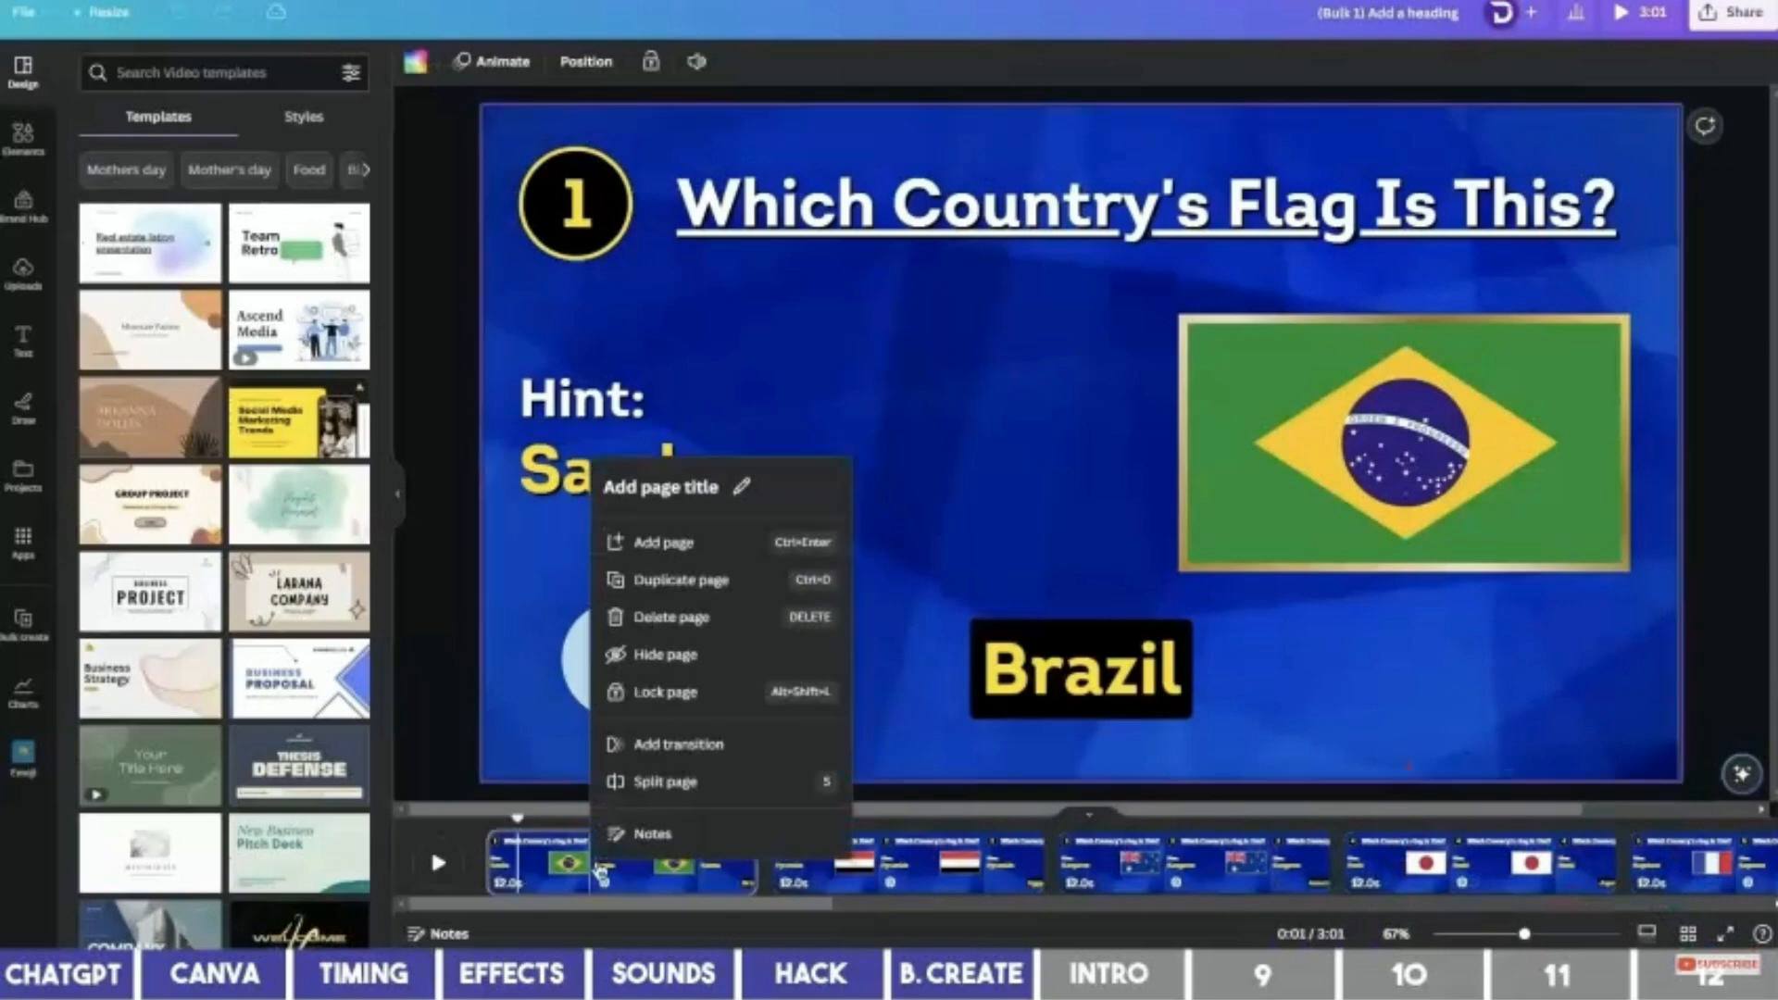
left_click(663, 543)
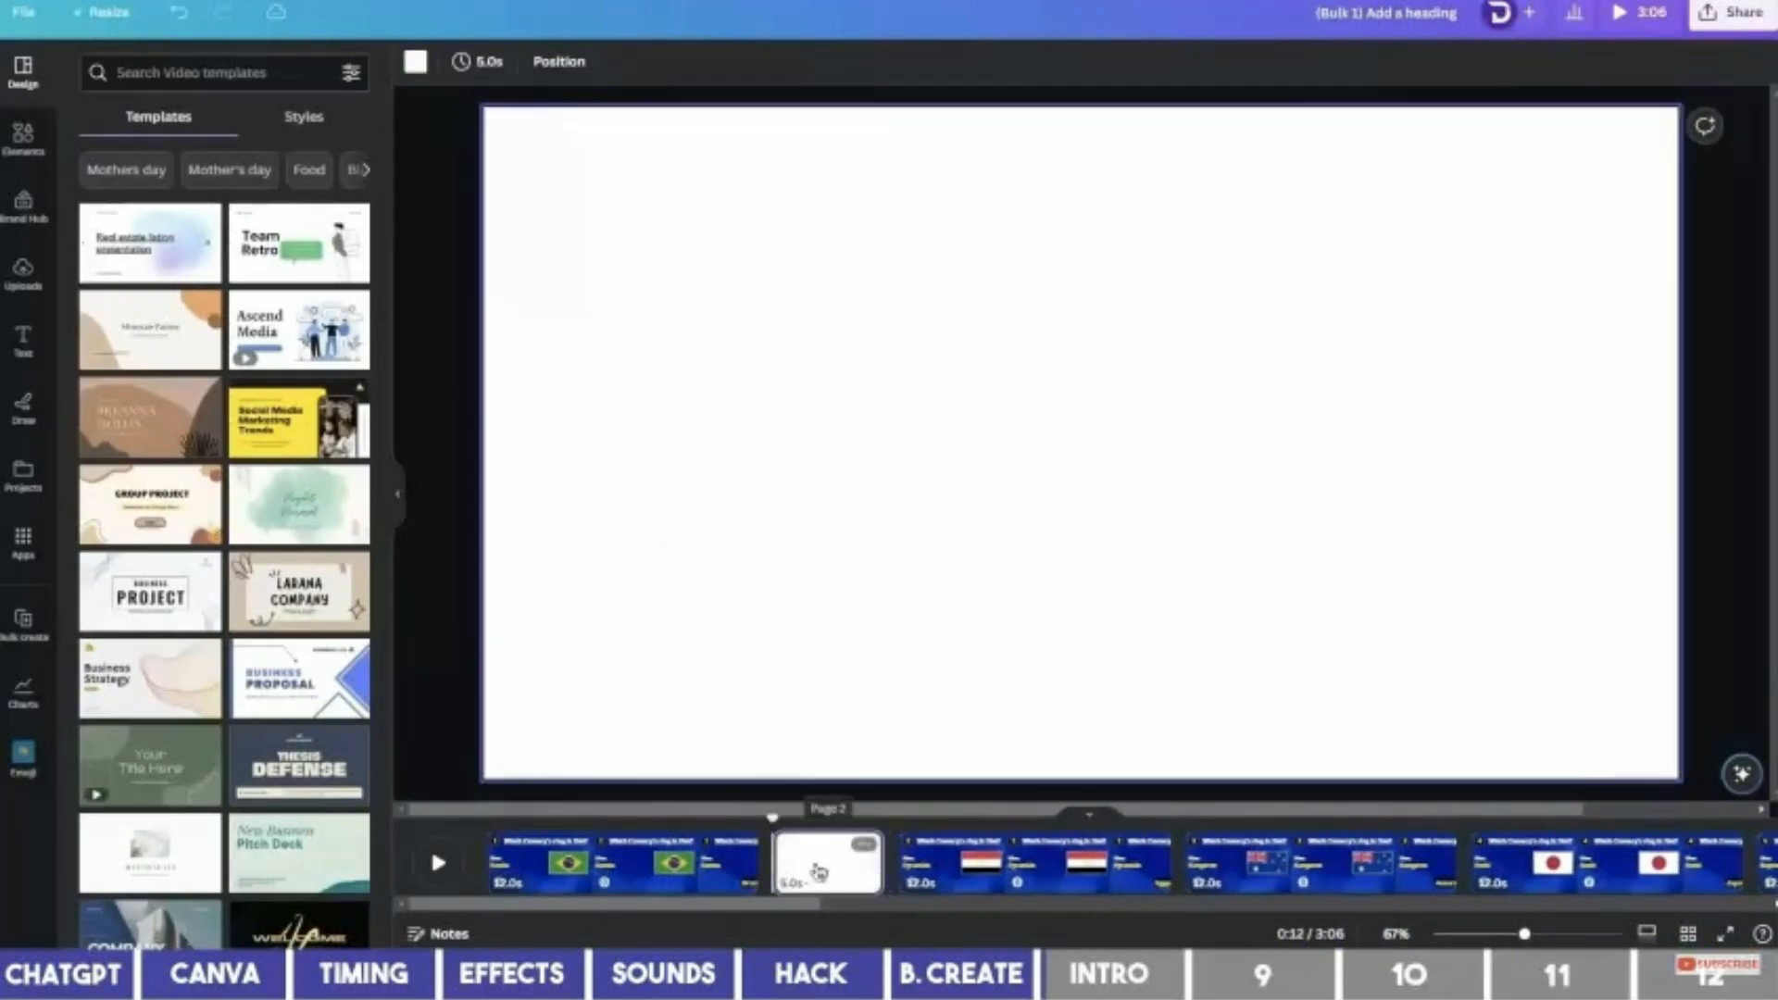
left_click_drag(827, 861, 532, 861)
Apply the Welcome to My Channel intro template and set the blue video as its background.
left_click(185, 71)
left_click(173, 150)
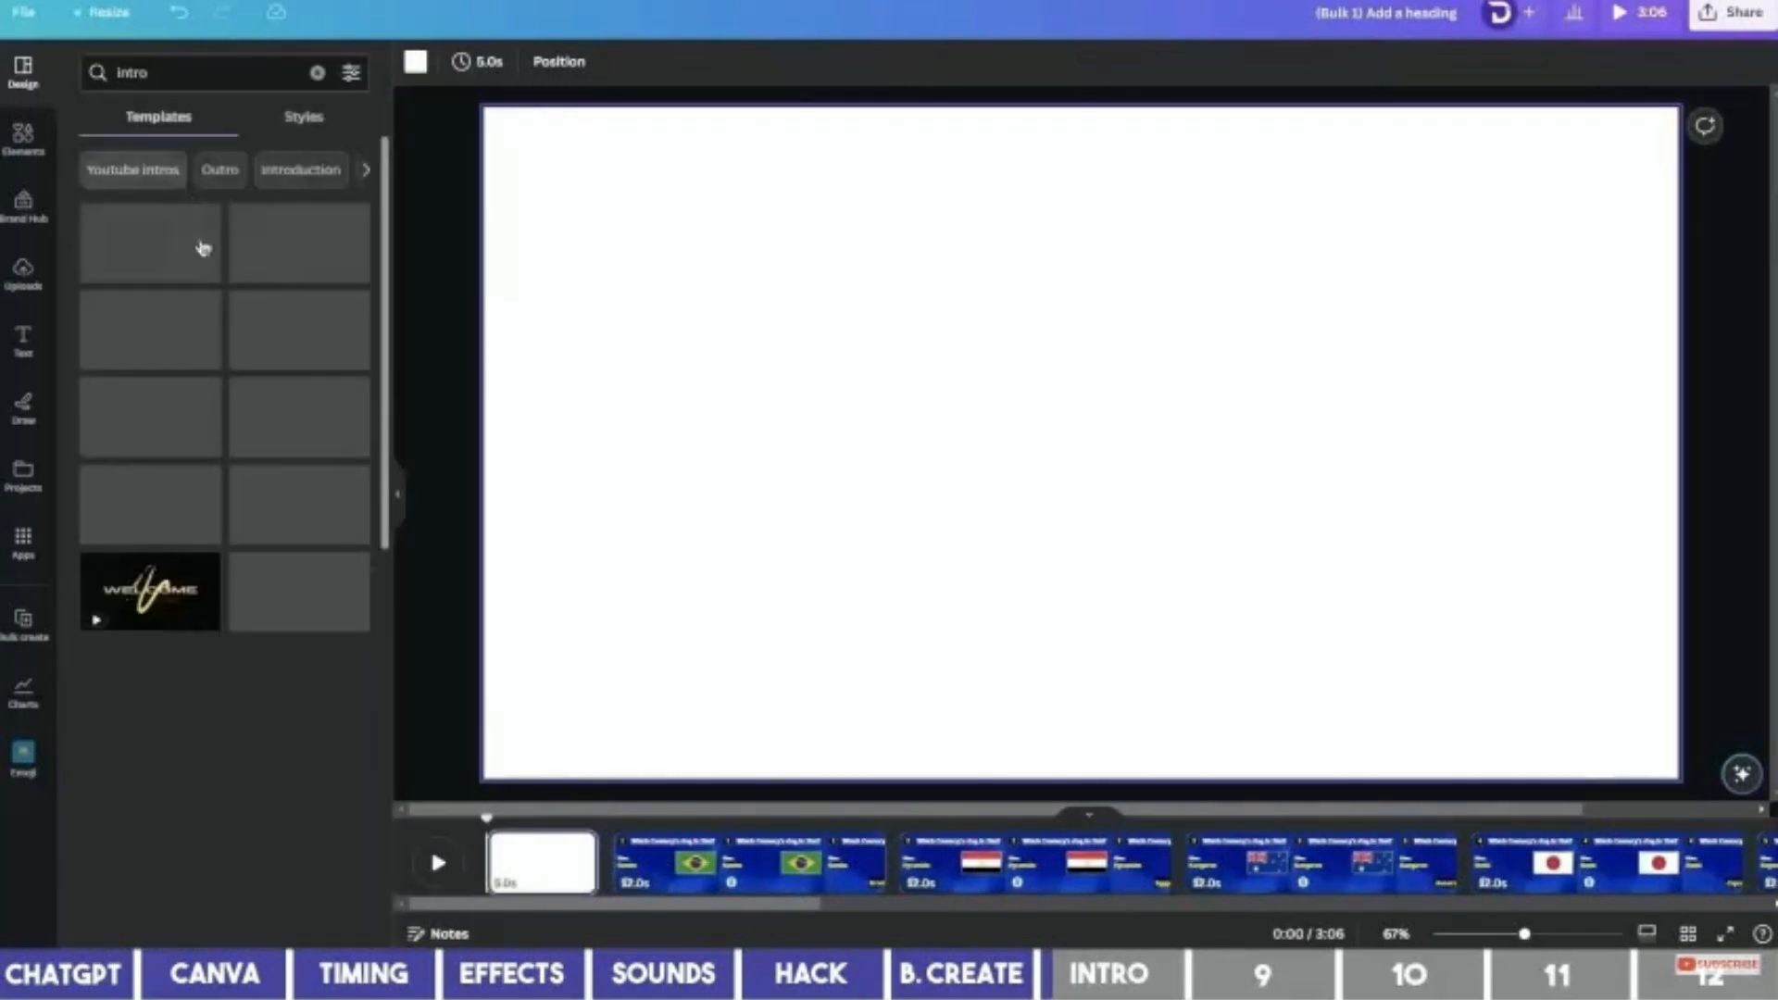
left_click(299, 245)
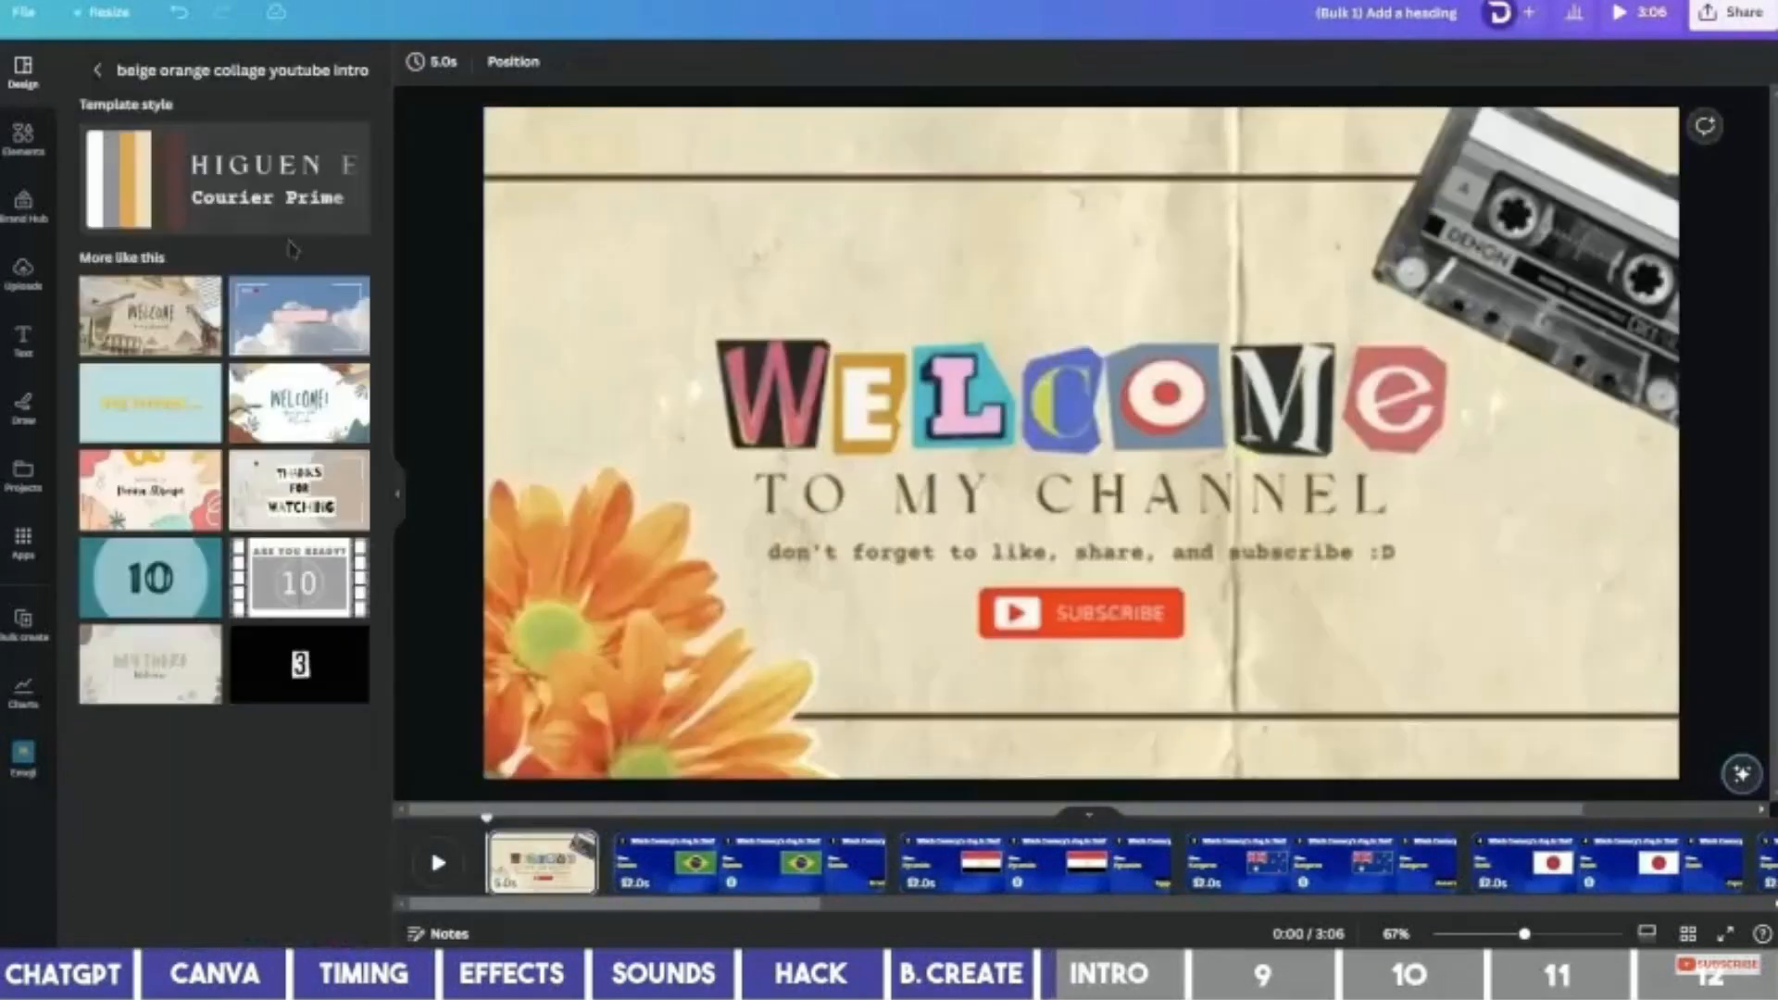
left_click(39, 127)
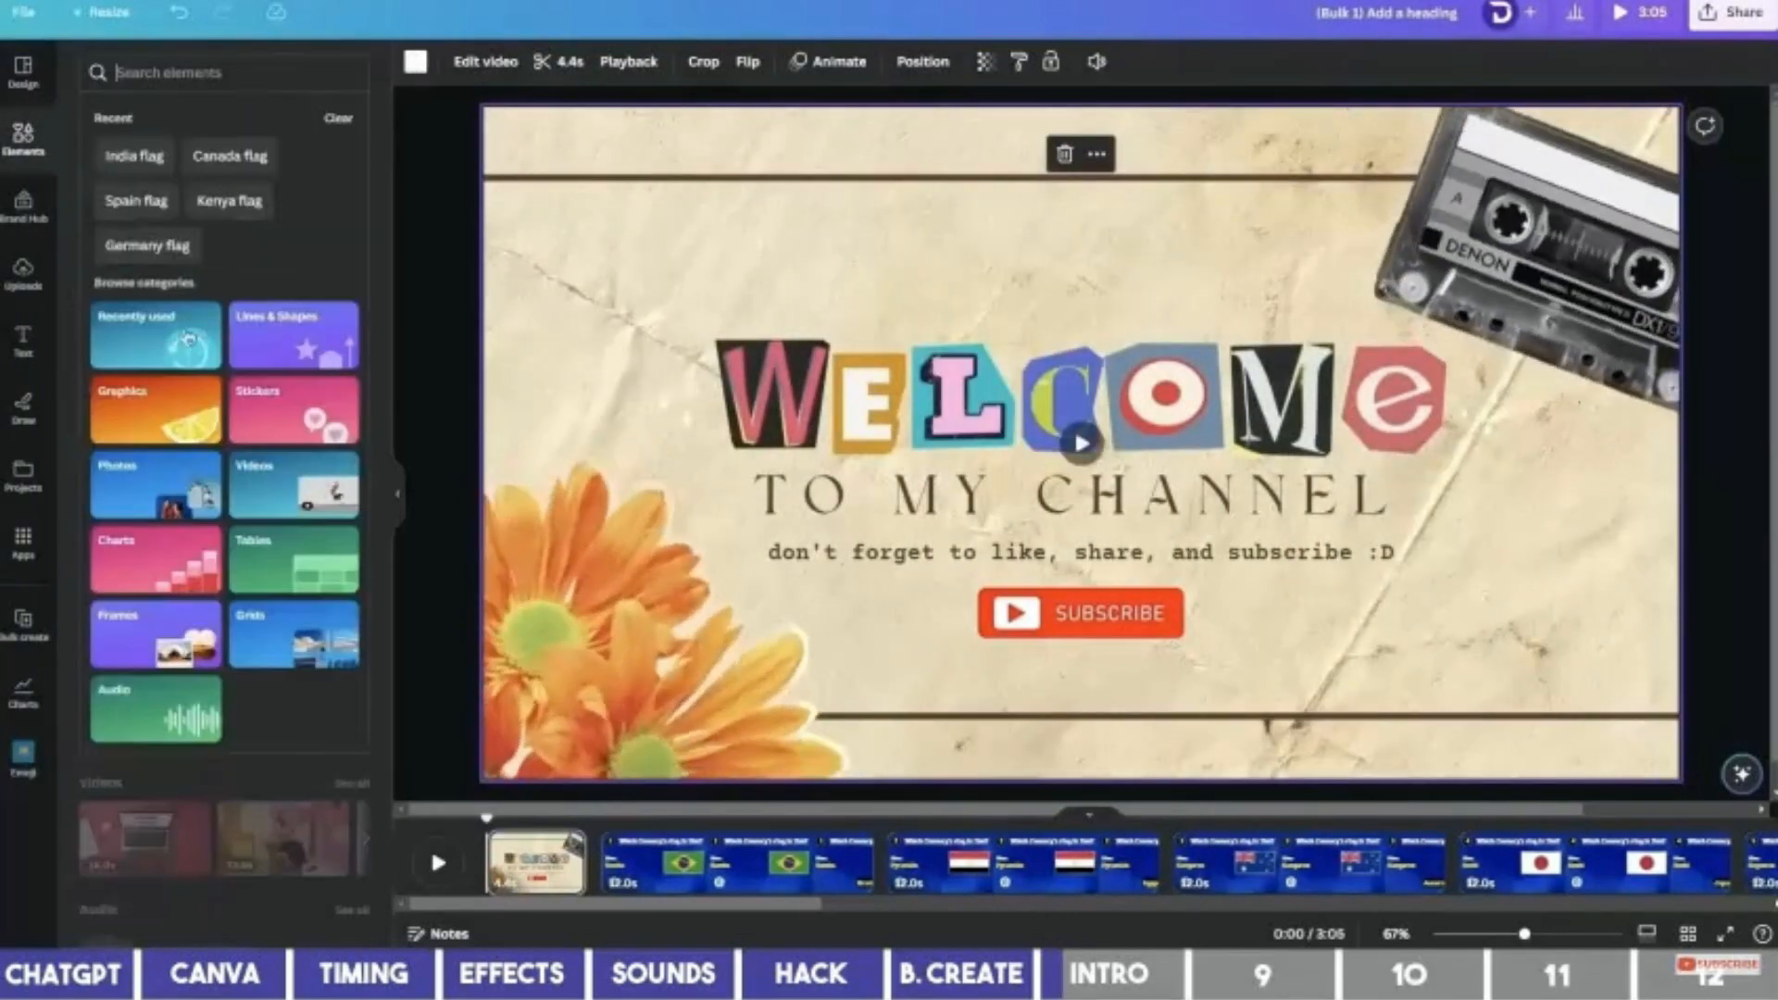
left_click(189, 339)
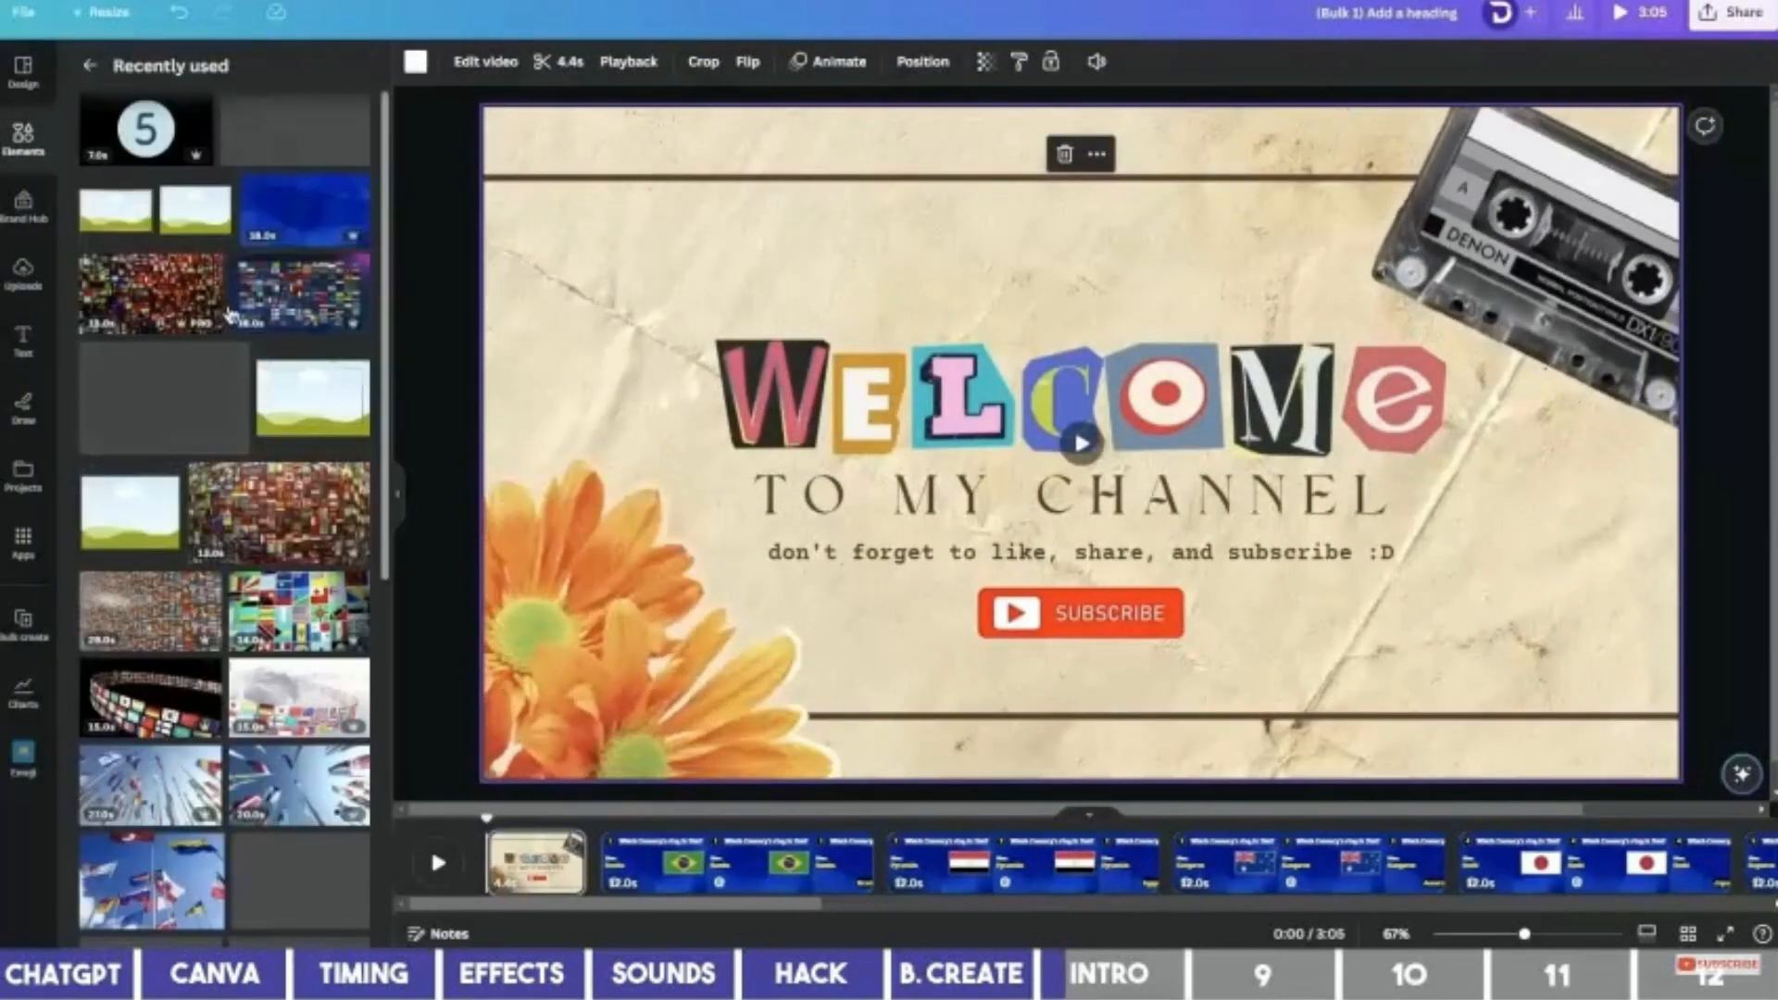
left_click_drag(318, 224, 642, 635)
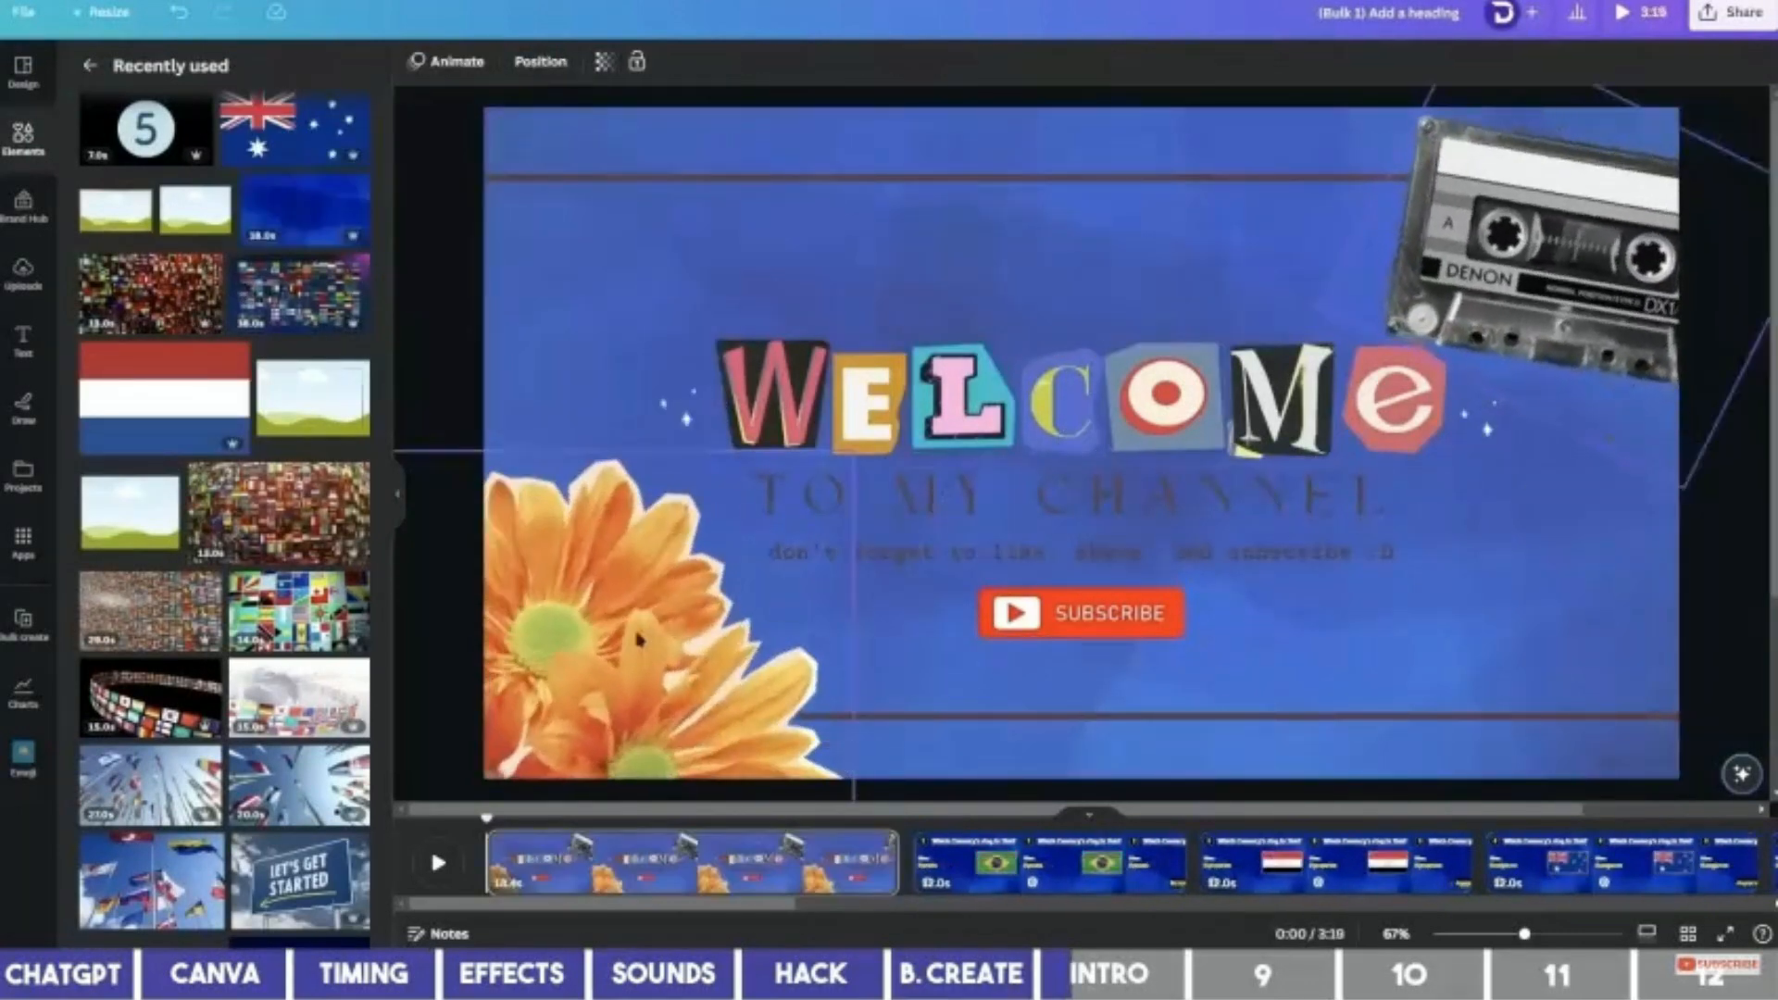
Delete the flower, cassette and brown line graphics and make the subtitle yellow.
key("Delete")
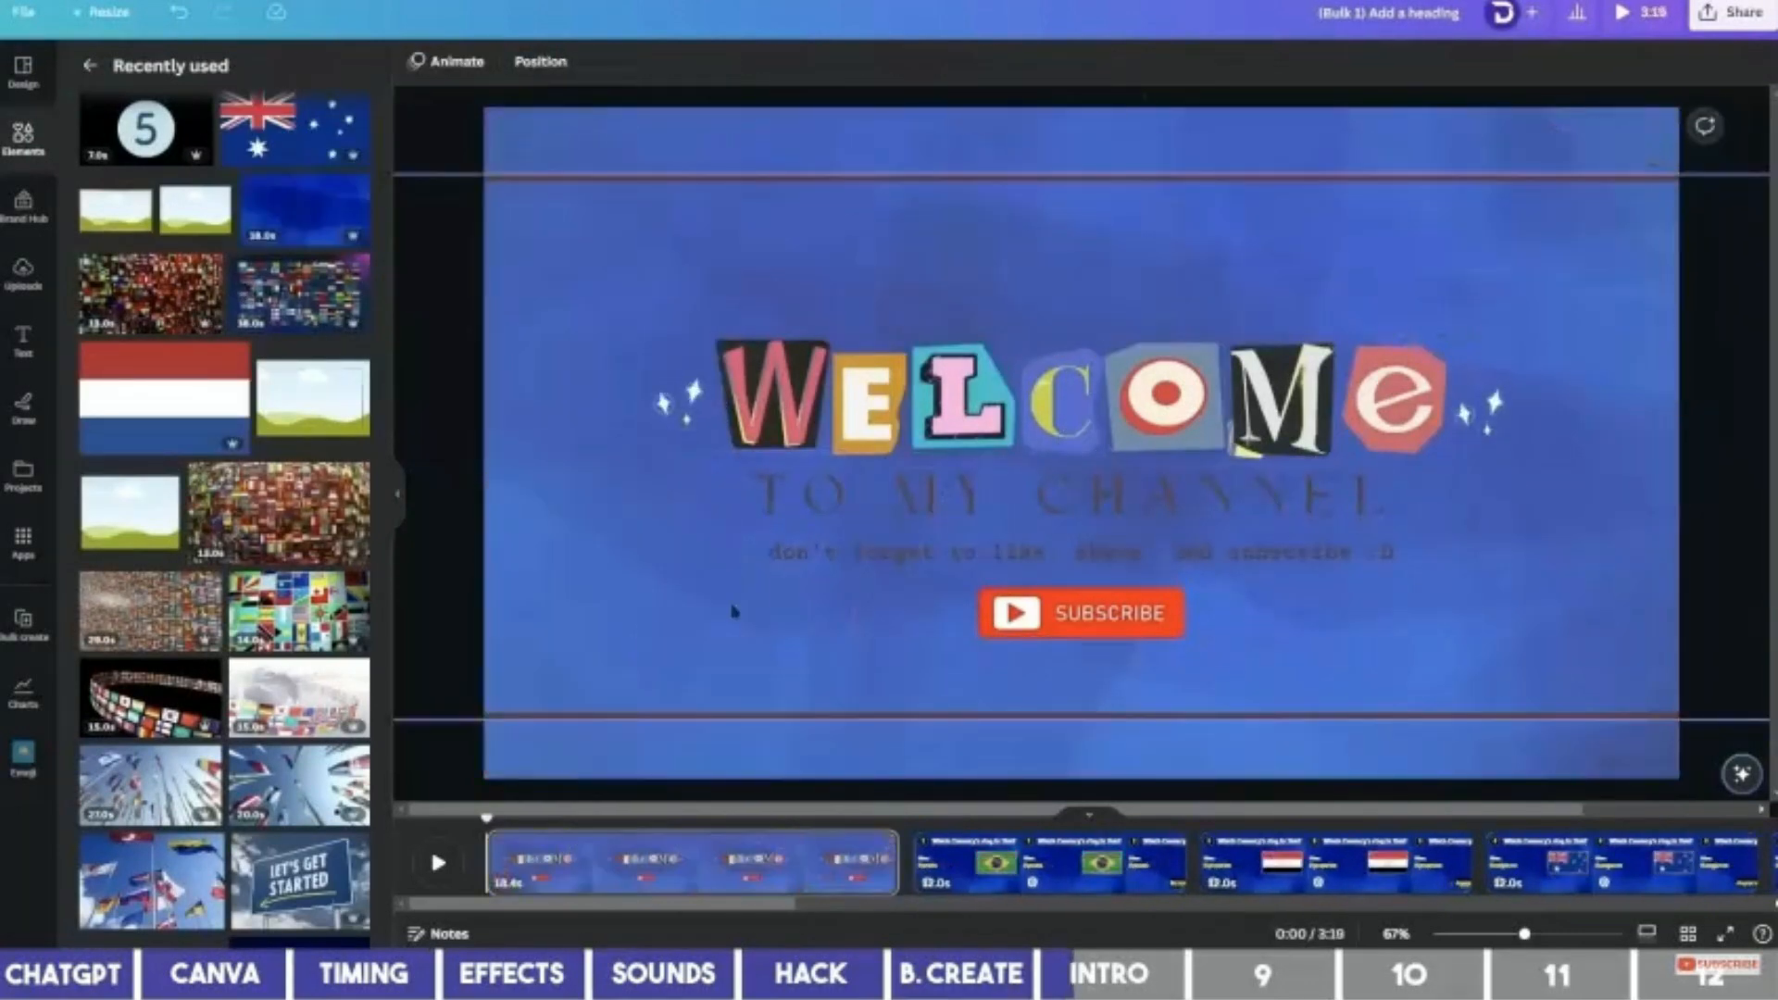
left_click(789, 712)
key("Delete")
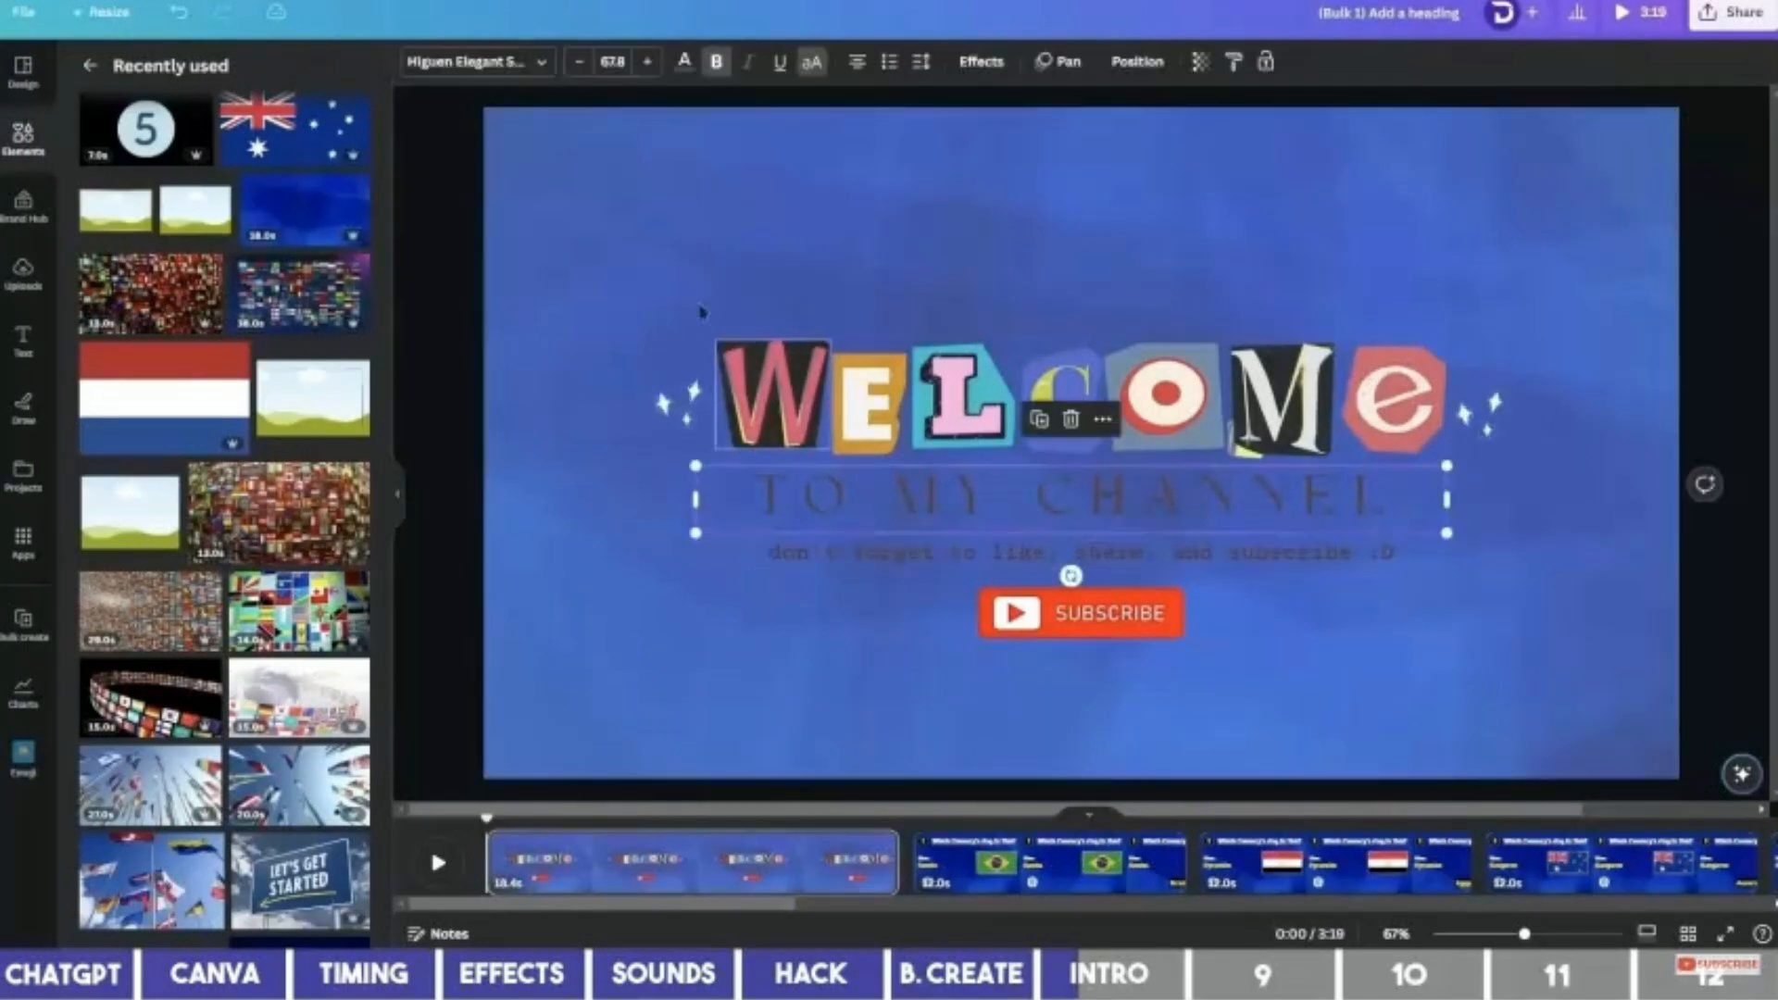
left_click(684, 61)
left_click(836, 556)
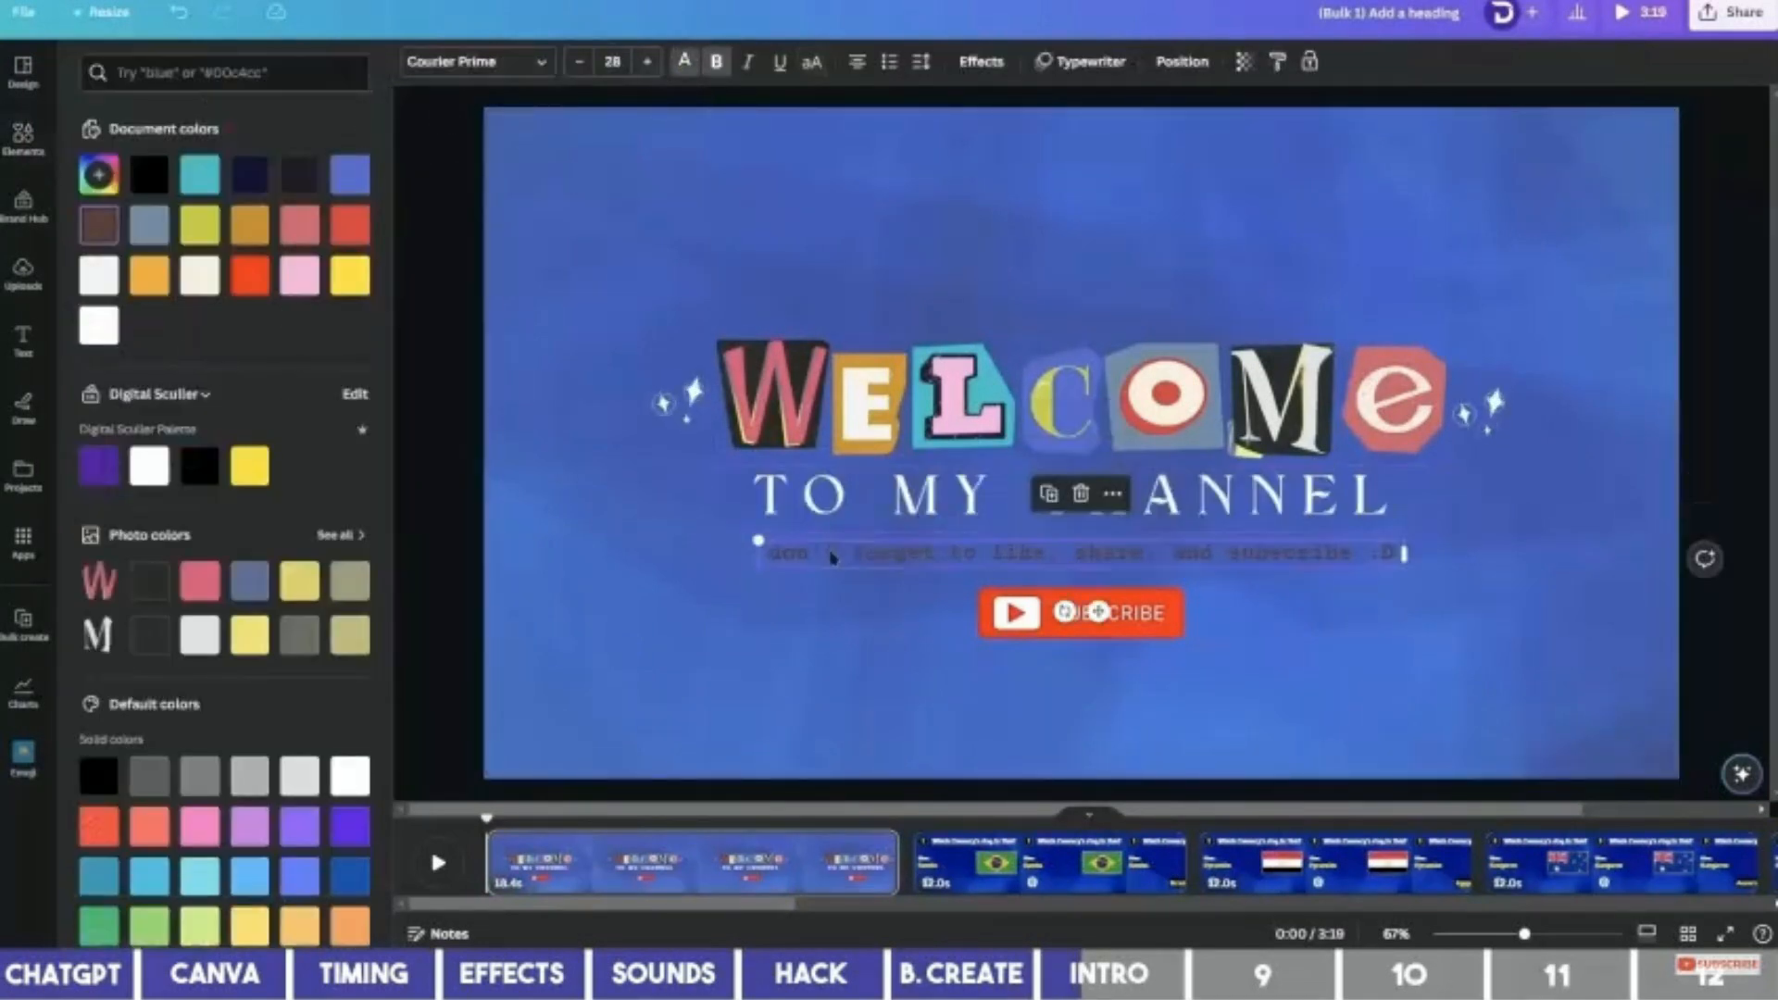
left_click(249, 465)
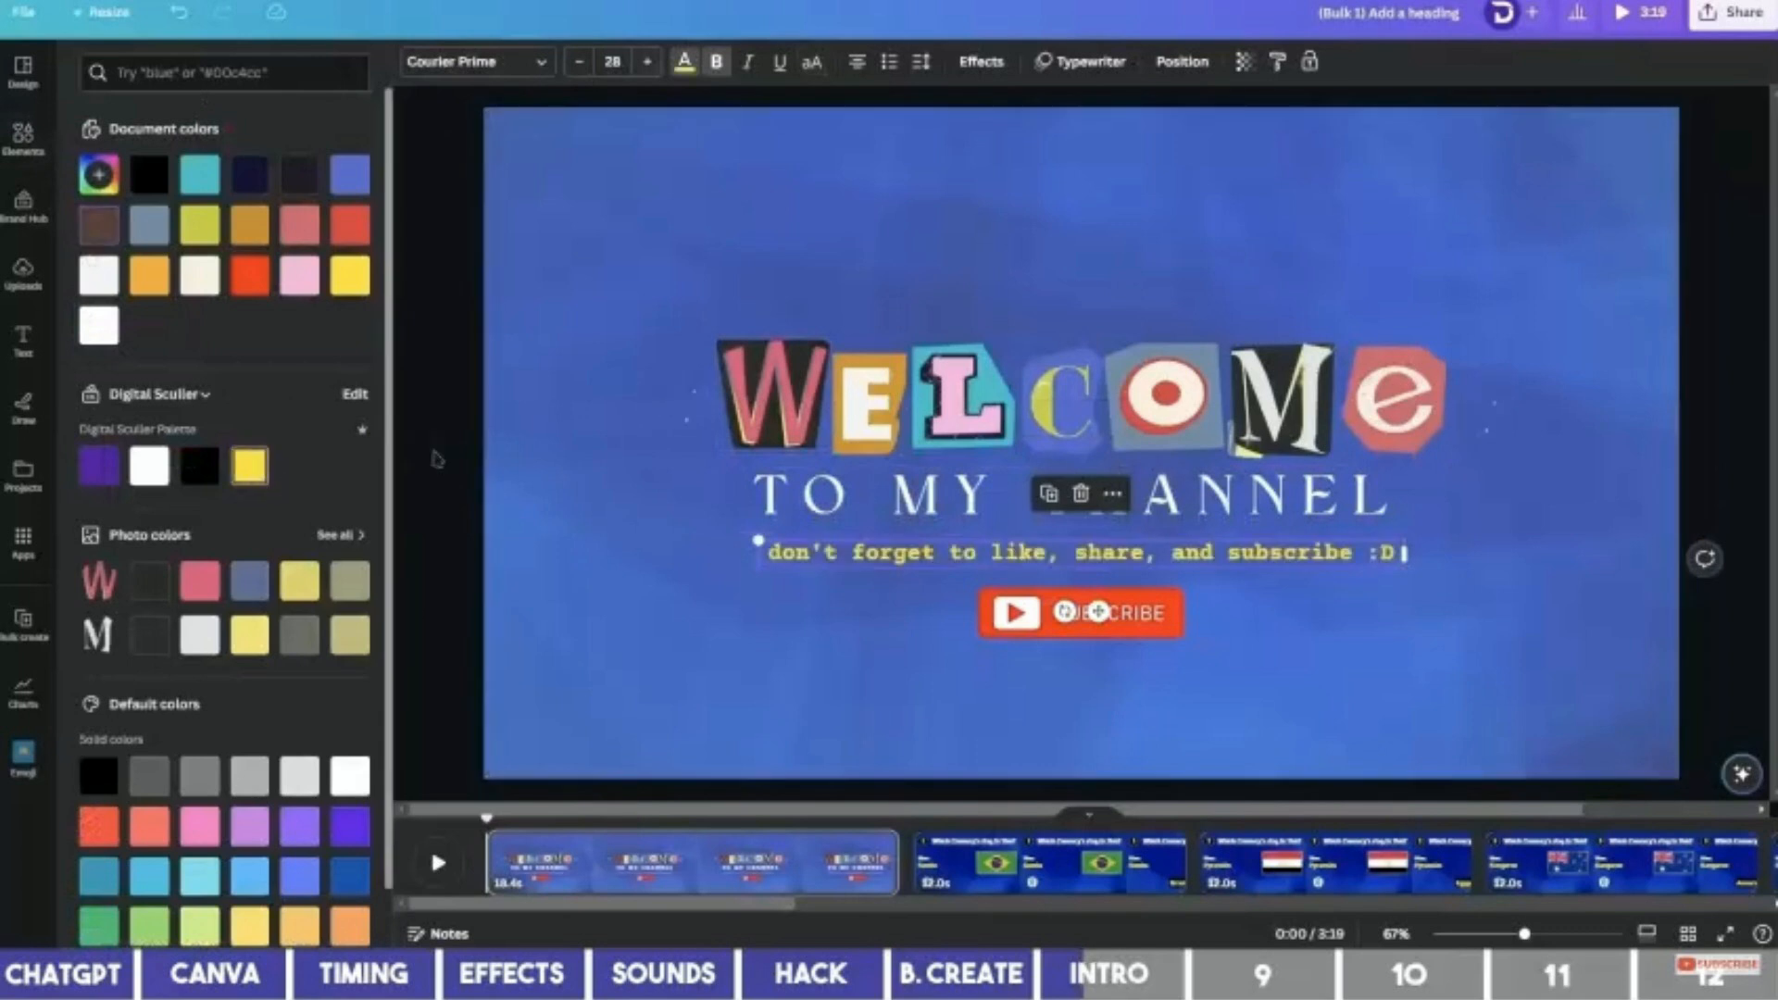
Set the heading to Intro Pro Bold reading TO THE QUIZ CHANNEL and enlarge the title block.
left_click(876, 509)
left_click(515, 65)
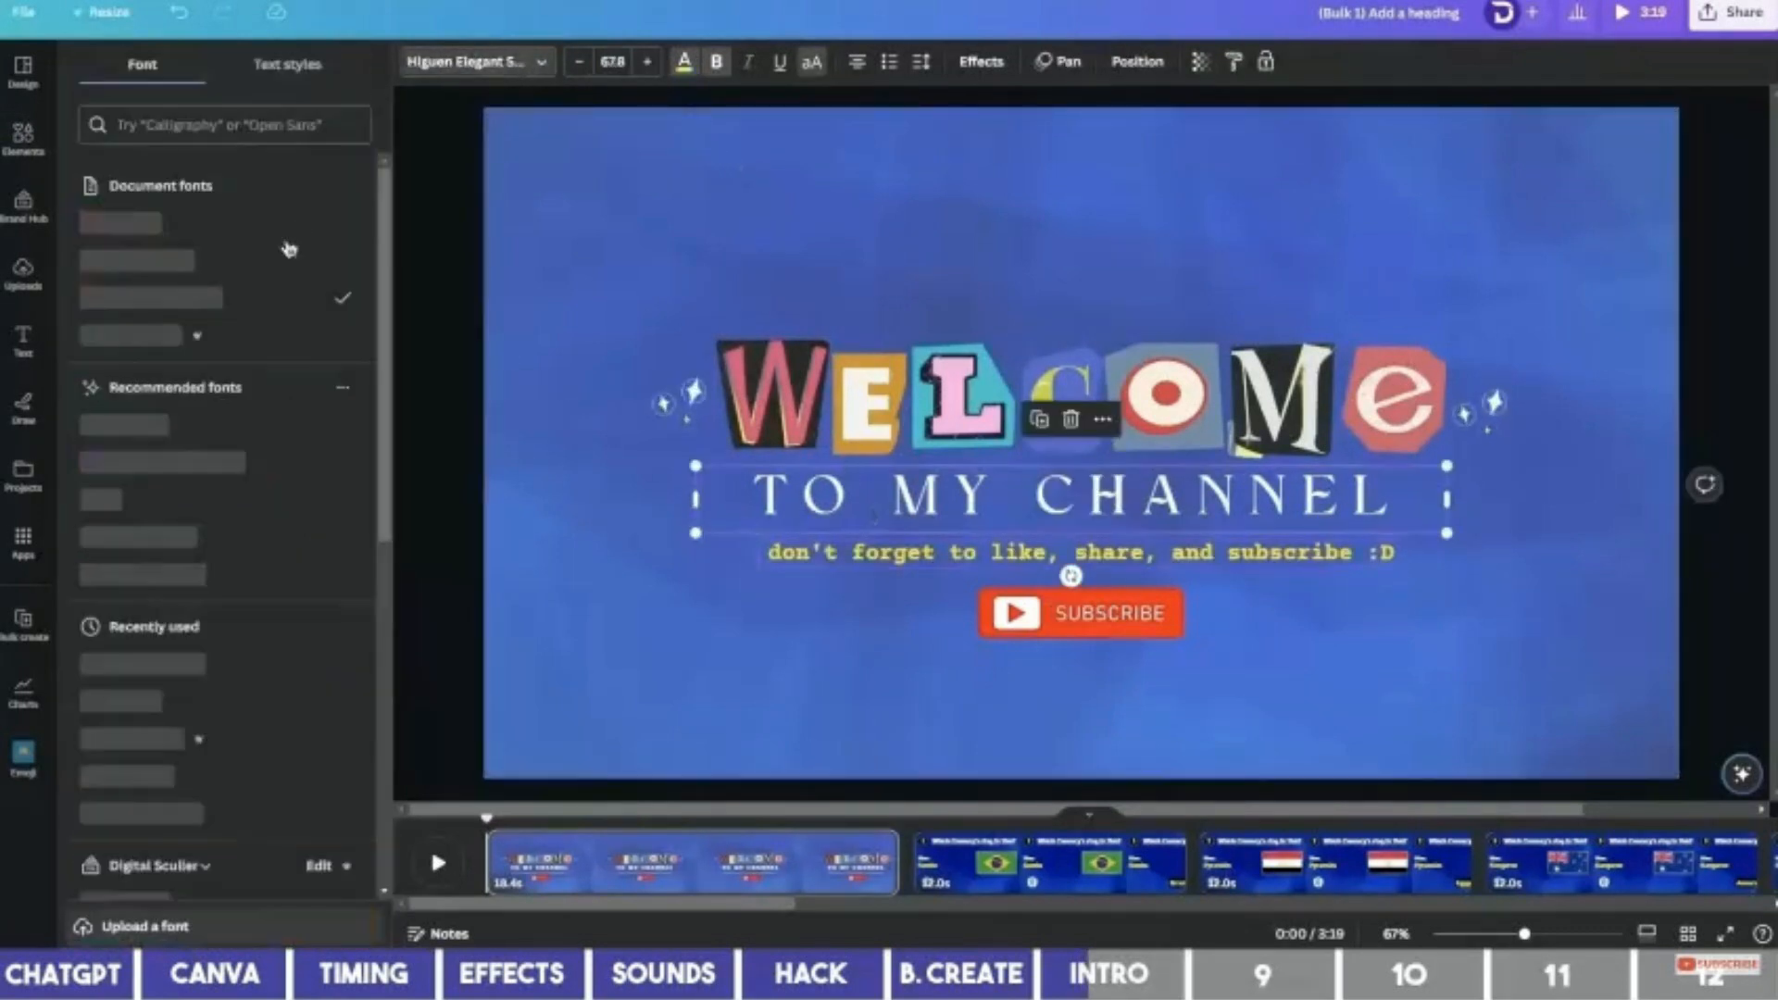
left_click(226, 334)
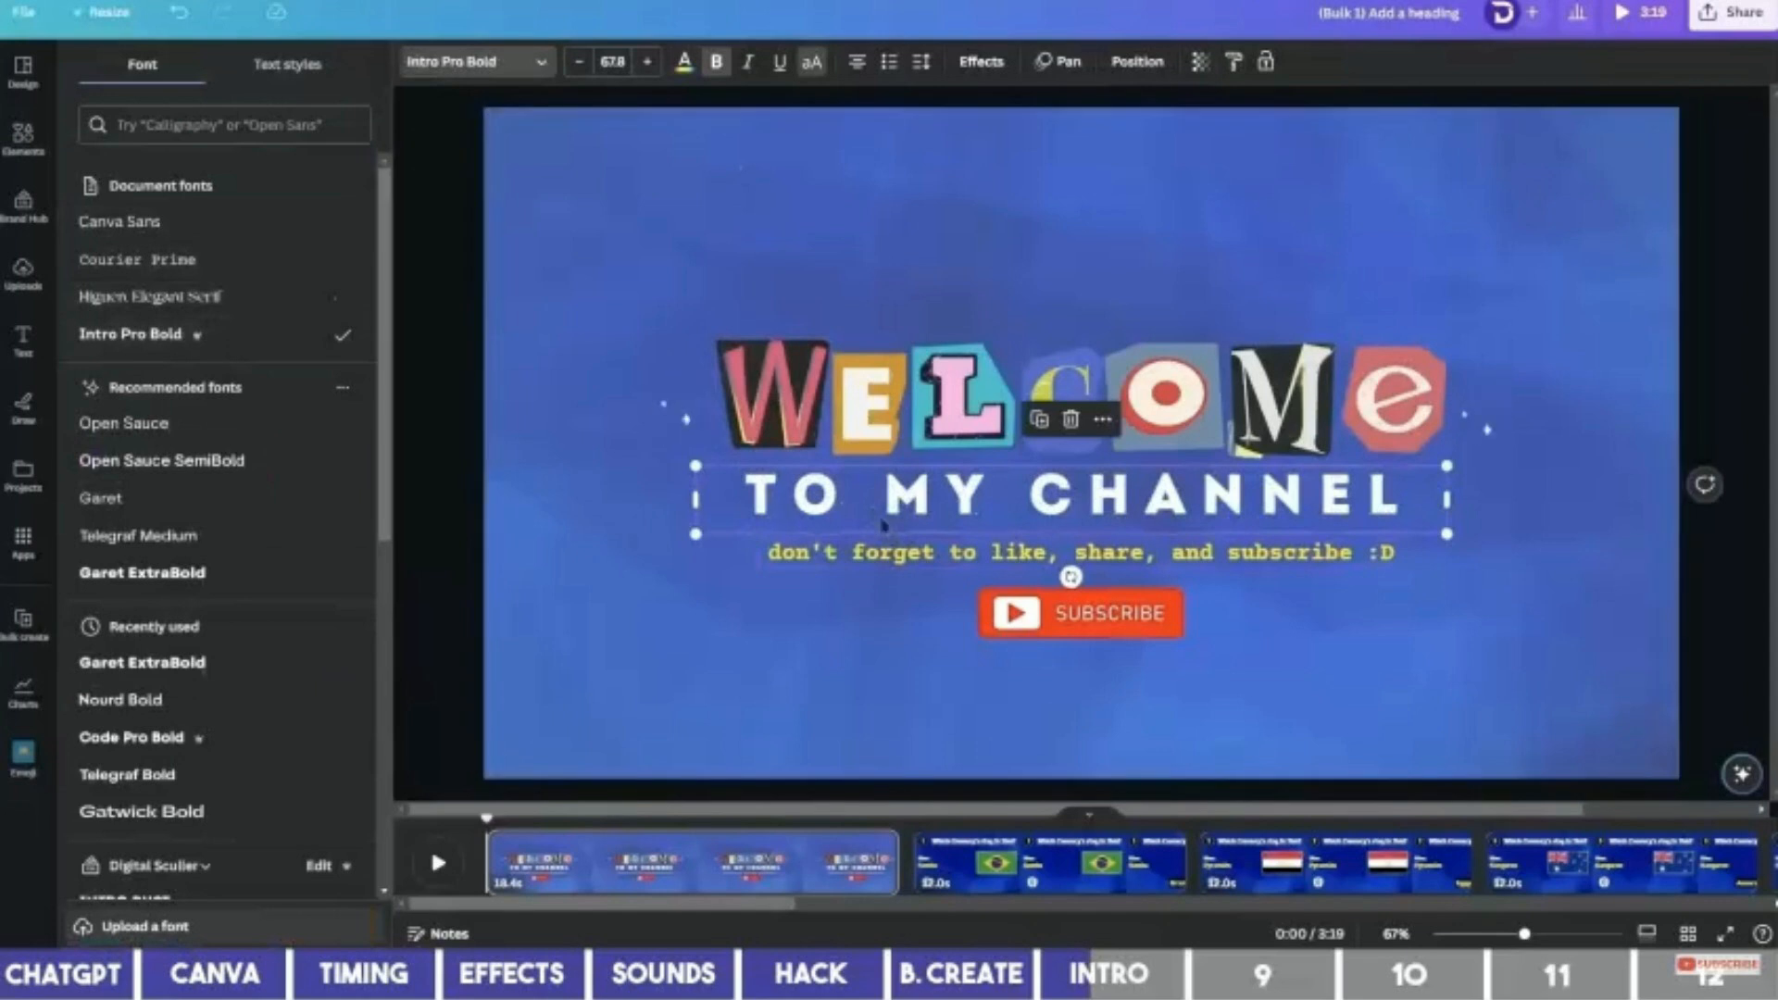
double_click(916, 496)
type("THE QUIZ")
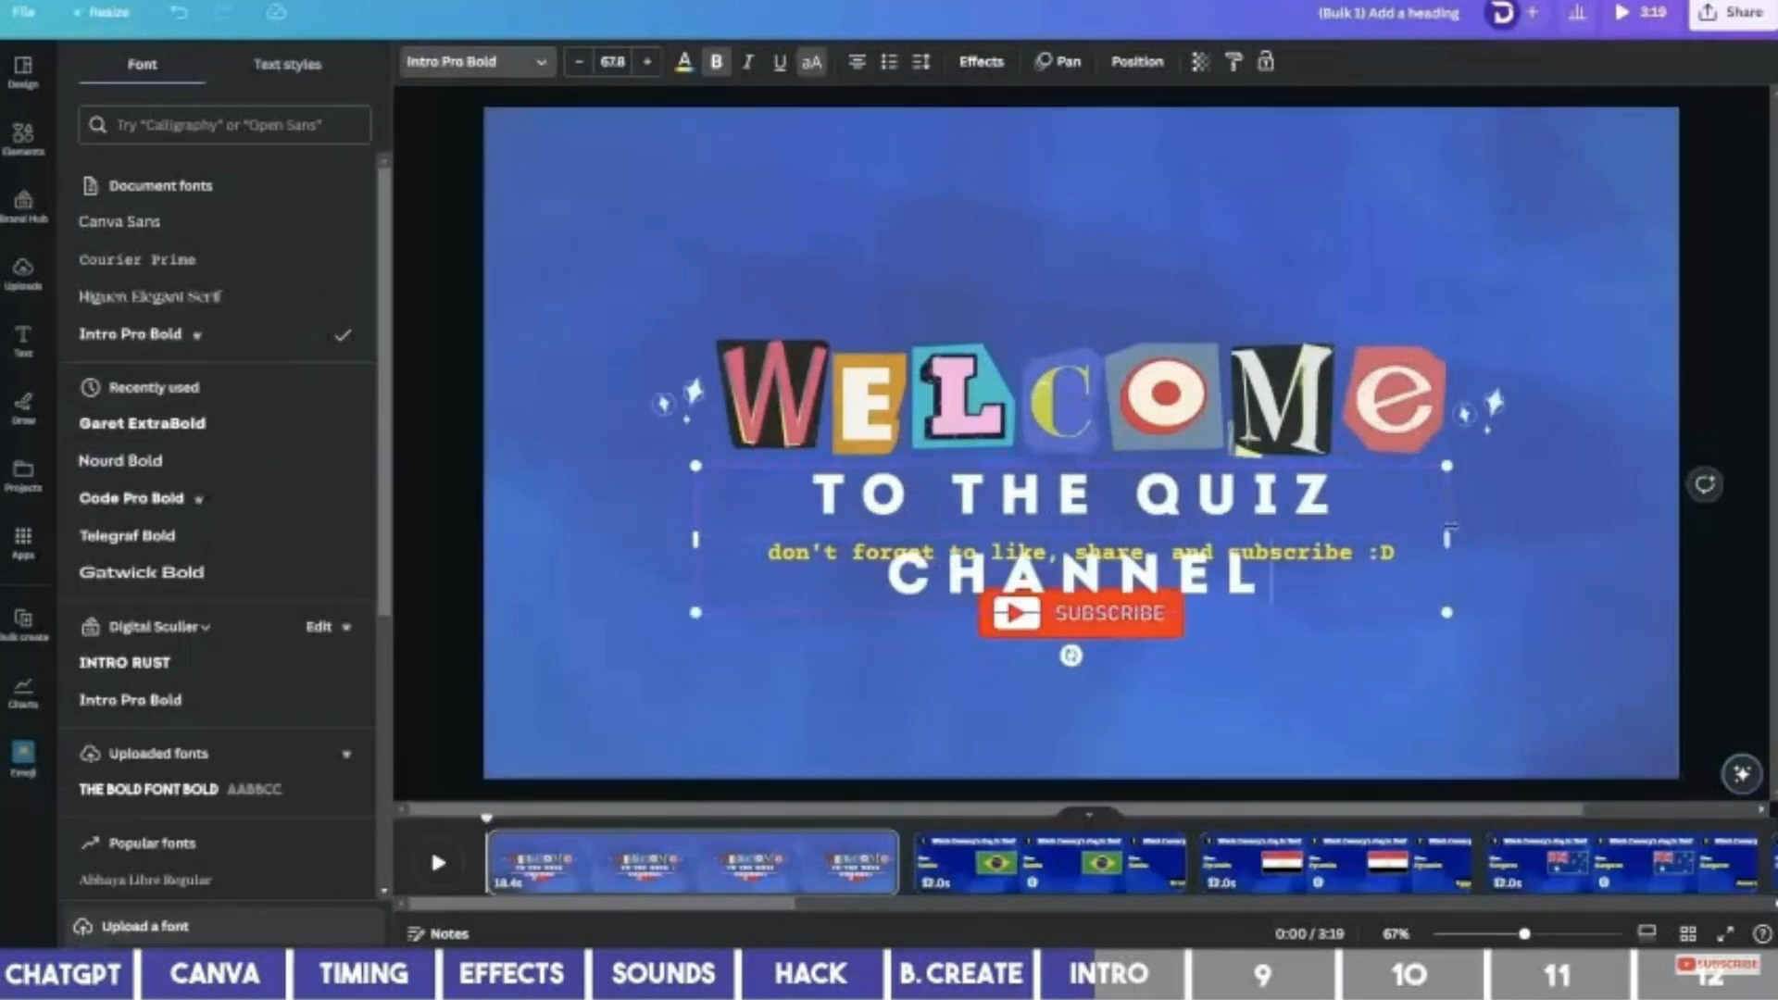
left_click_drag(1448, 537, 1651, 532)
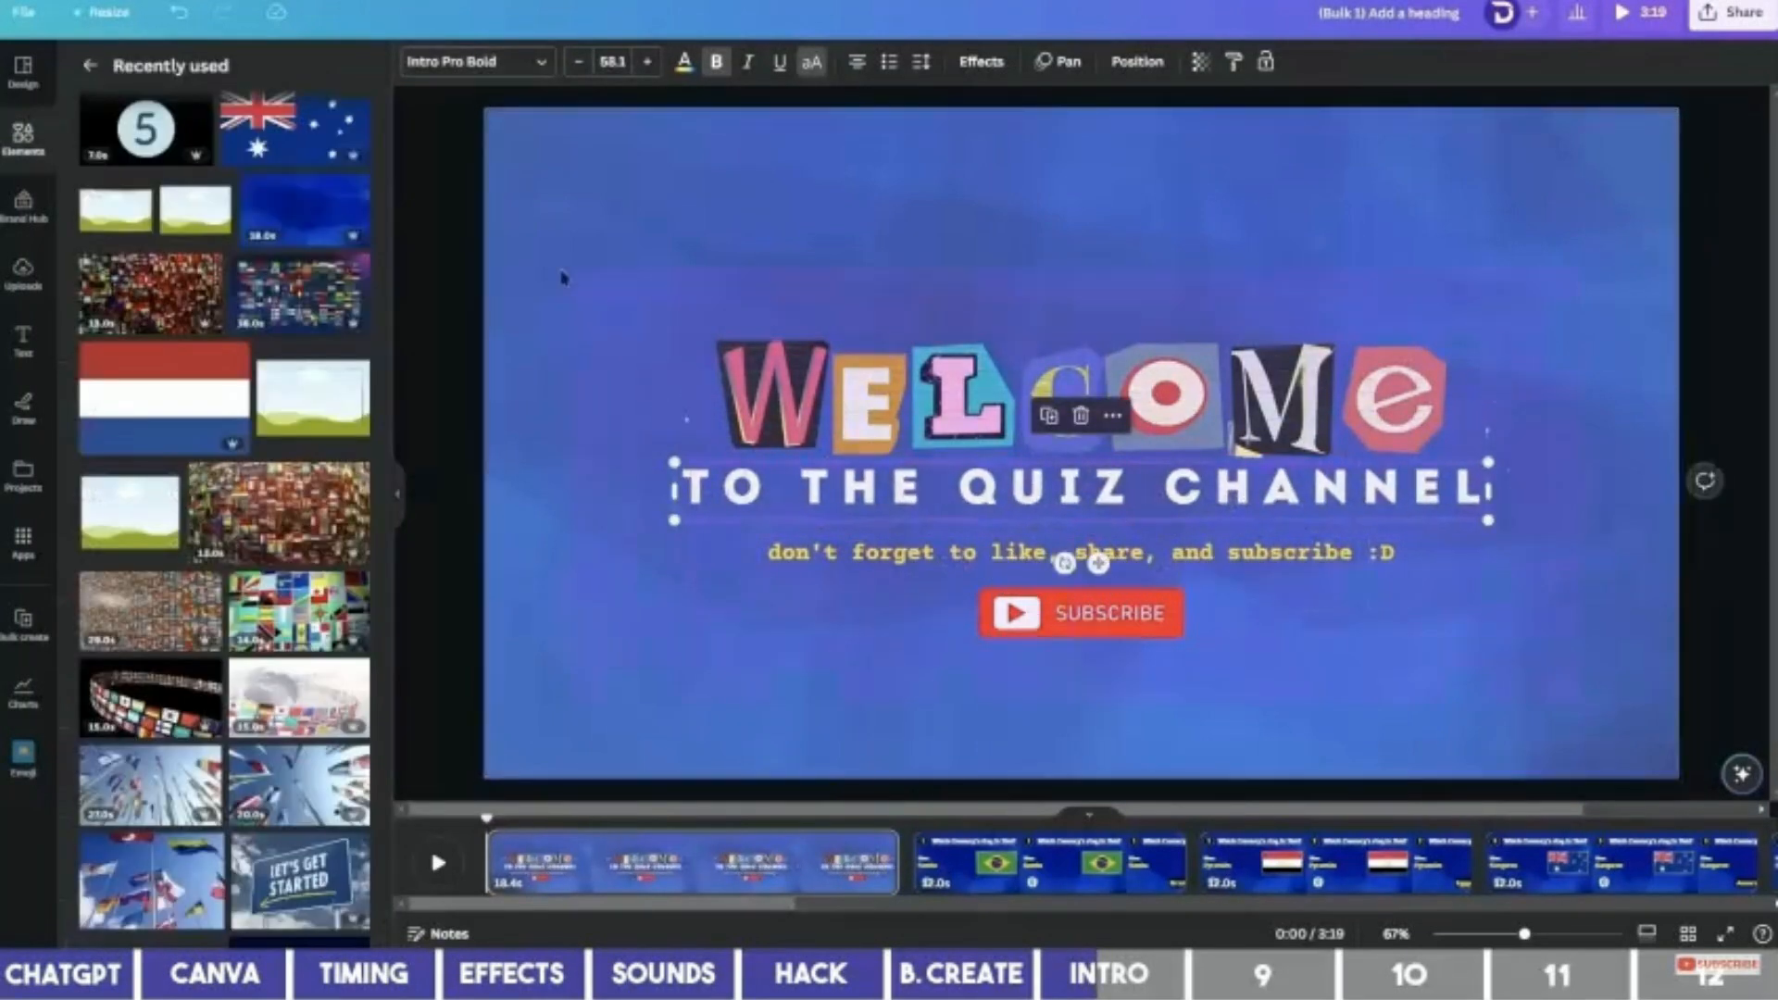
left_click_drag(561, 276, 1606, 704)
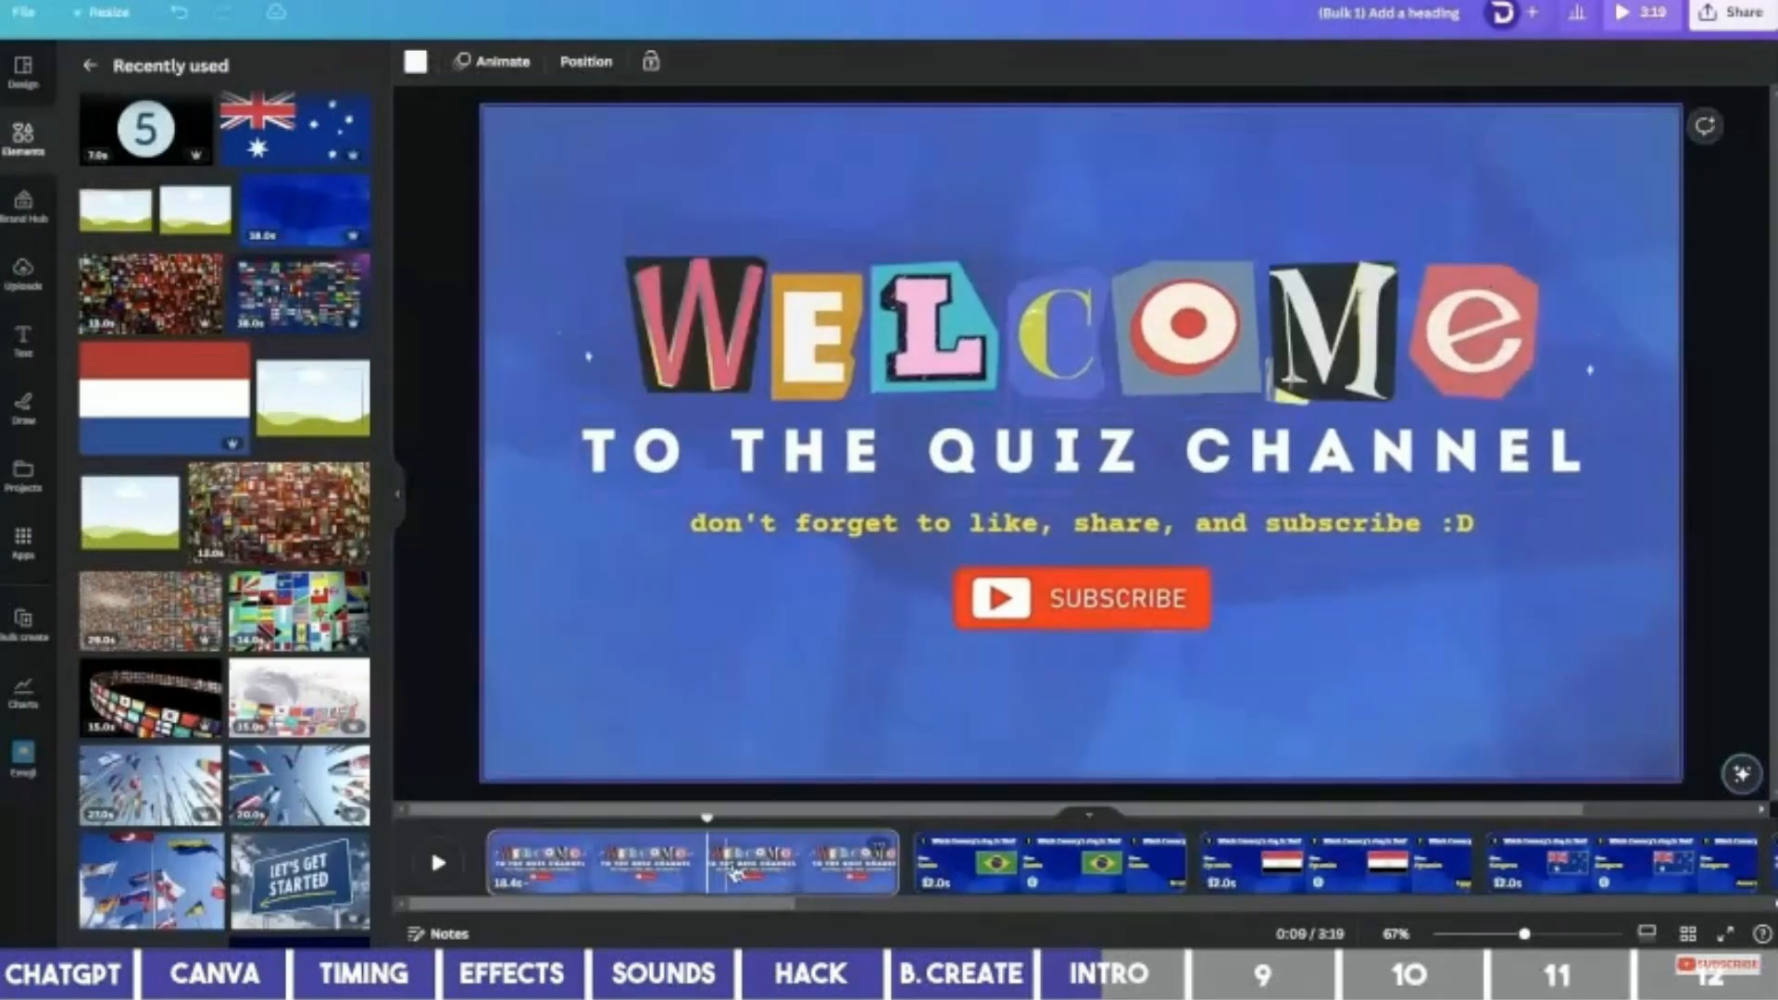
right_click(726, 863)
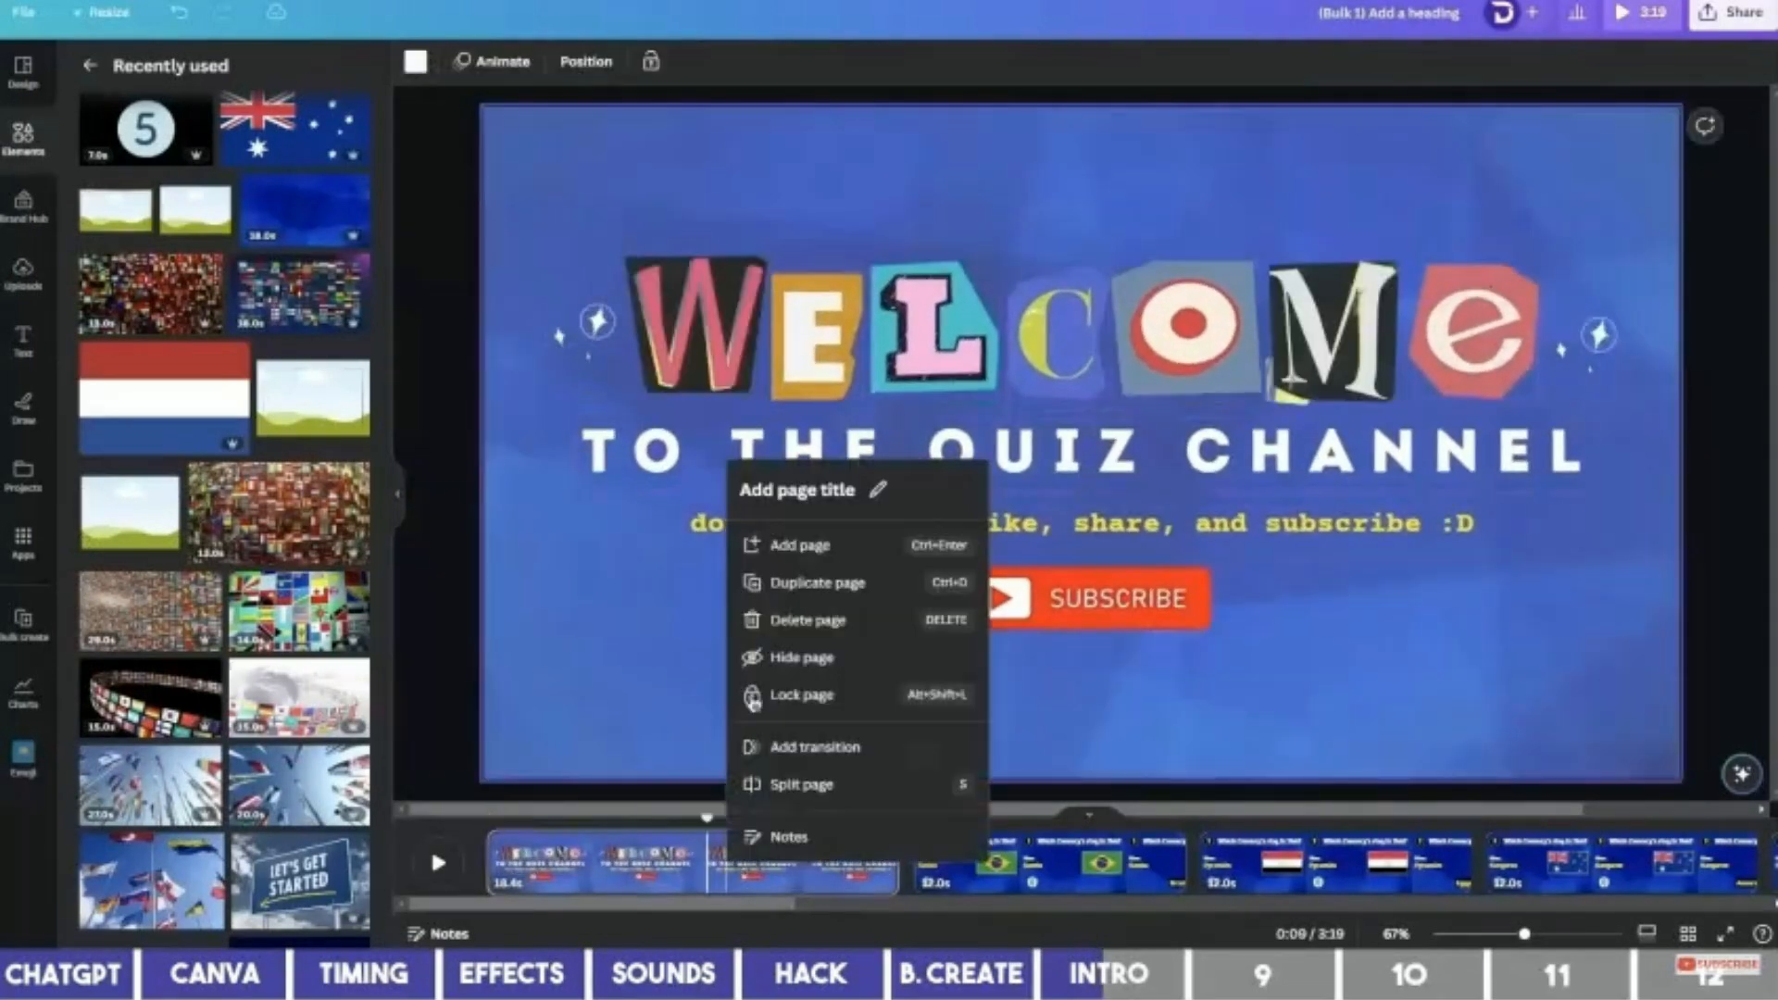
Duplicate the intro page, clear it, and add a centred, enlarged 'Can you guess the country by their flag?' heading.
left_click(793, 589)
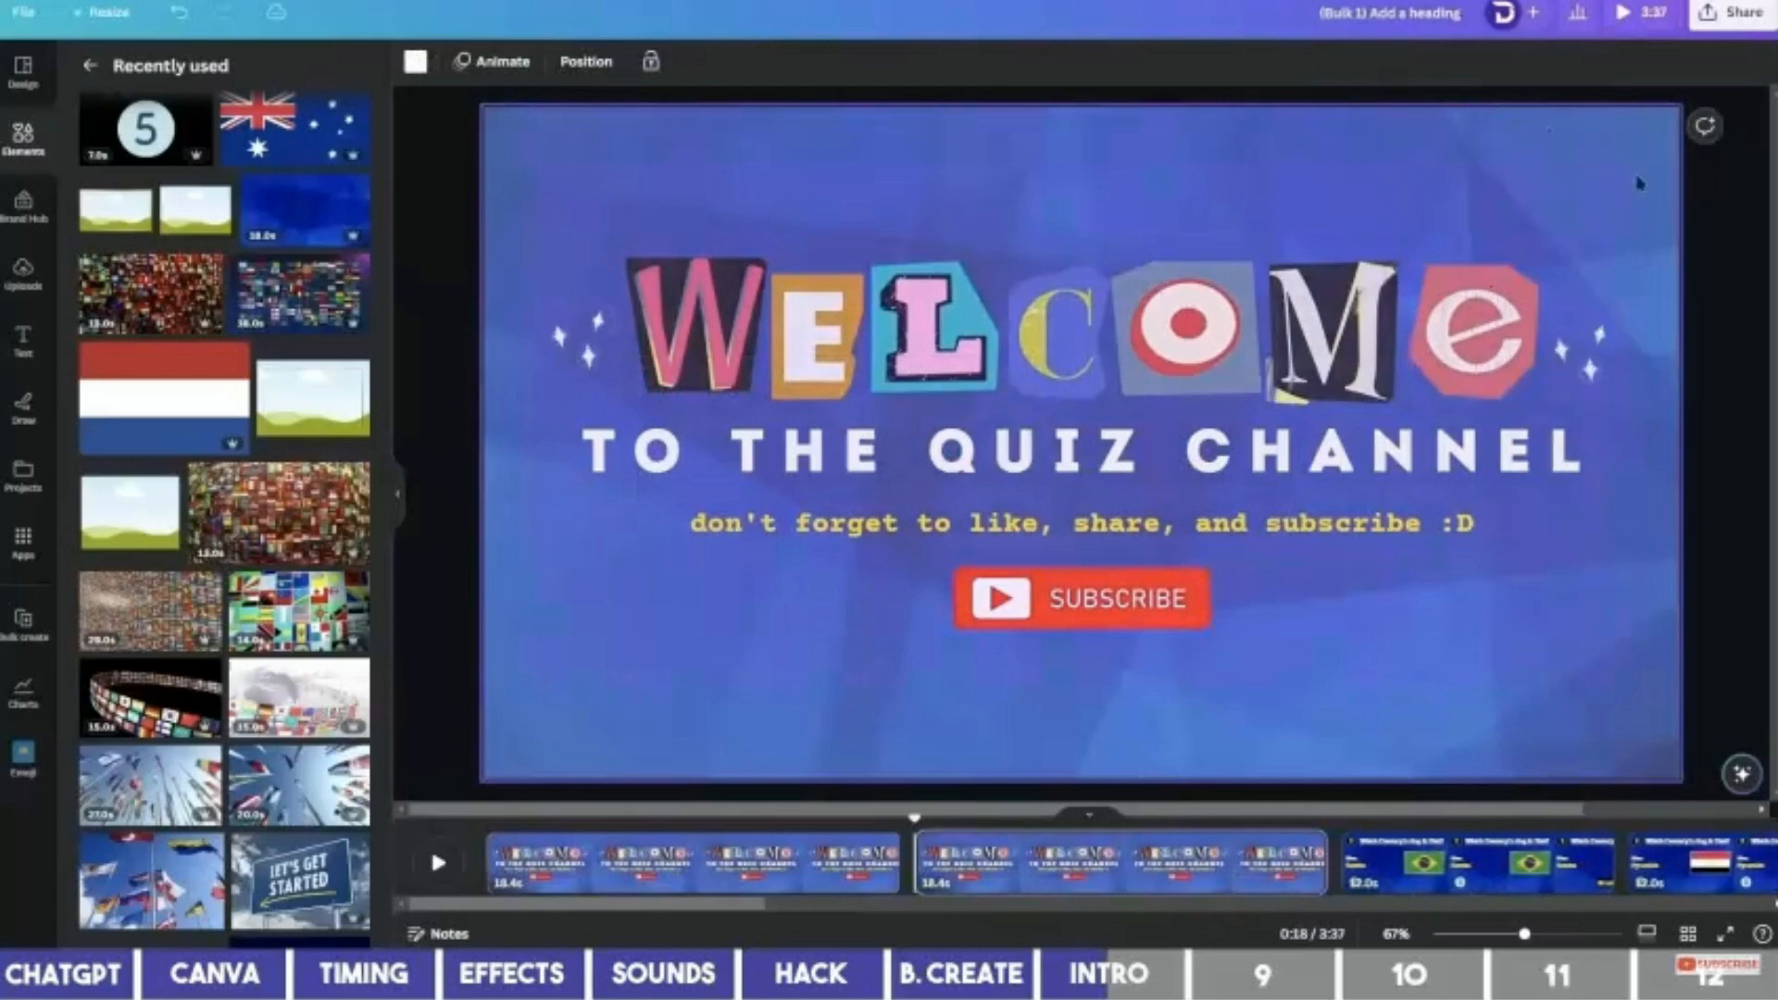
key("ctrl+a")
key("Delete")
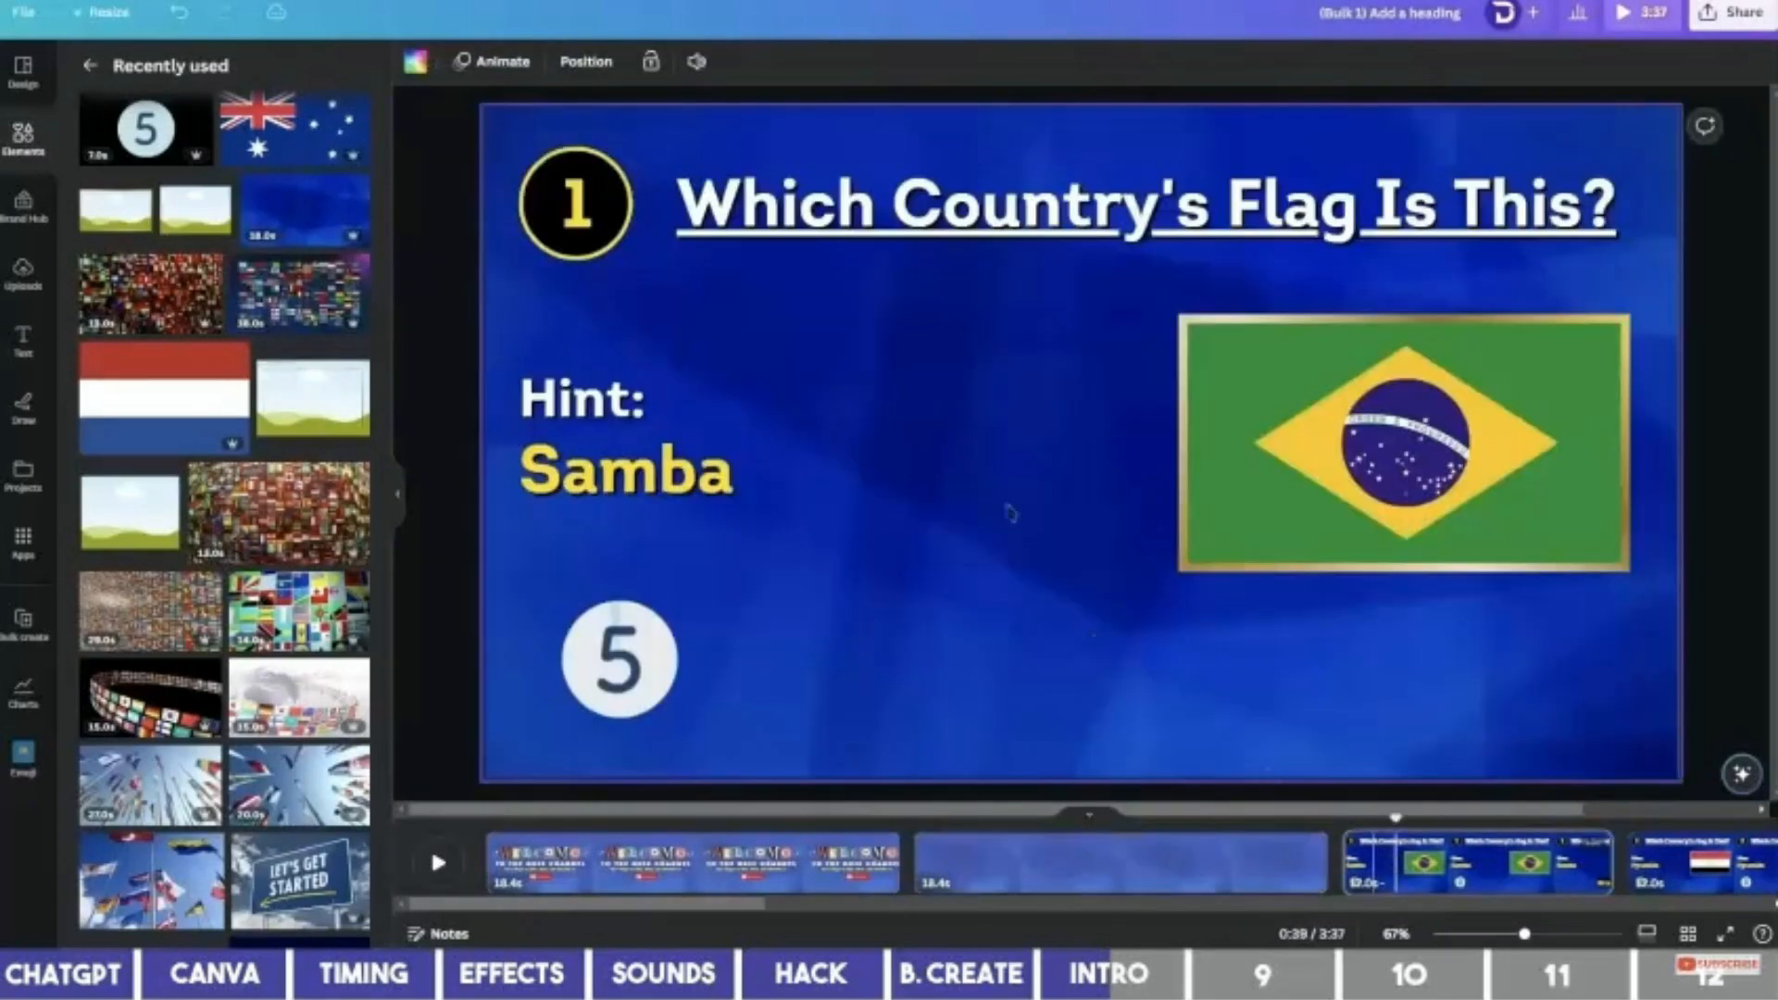
left_click(1011, 225)
left_click_drag(1032, 236, 1018, 309)
double_click(1239, 303)
type("CAN YOU GUESS THE COUNTRY BY THEIR FLAG?")
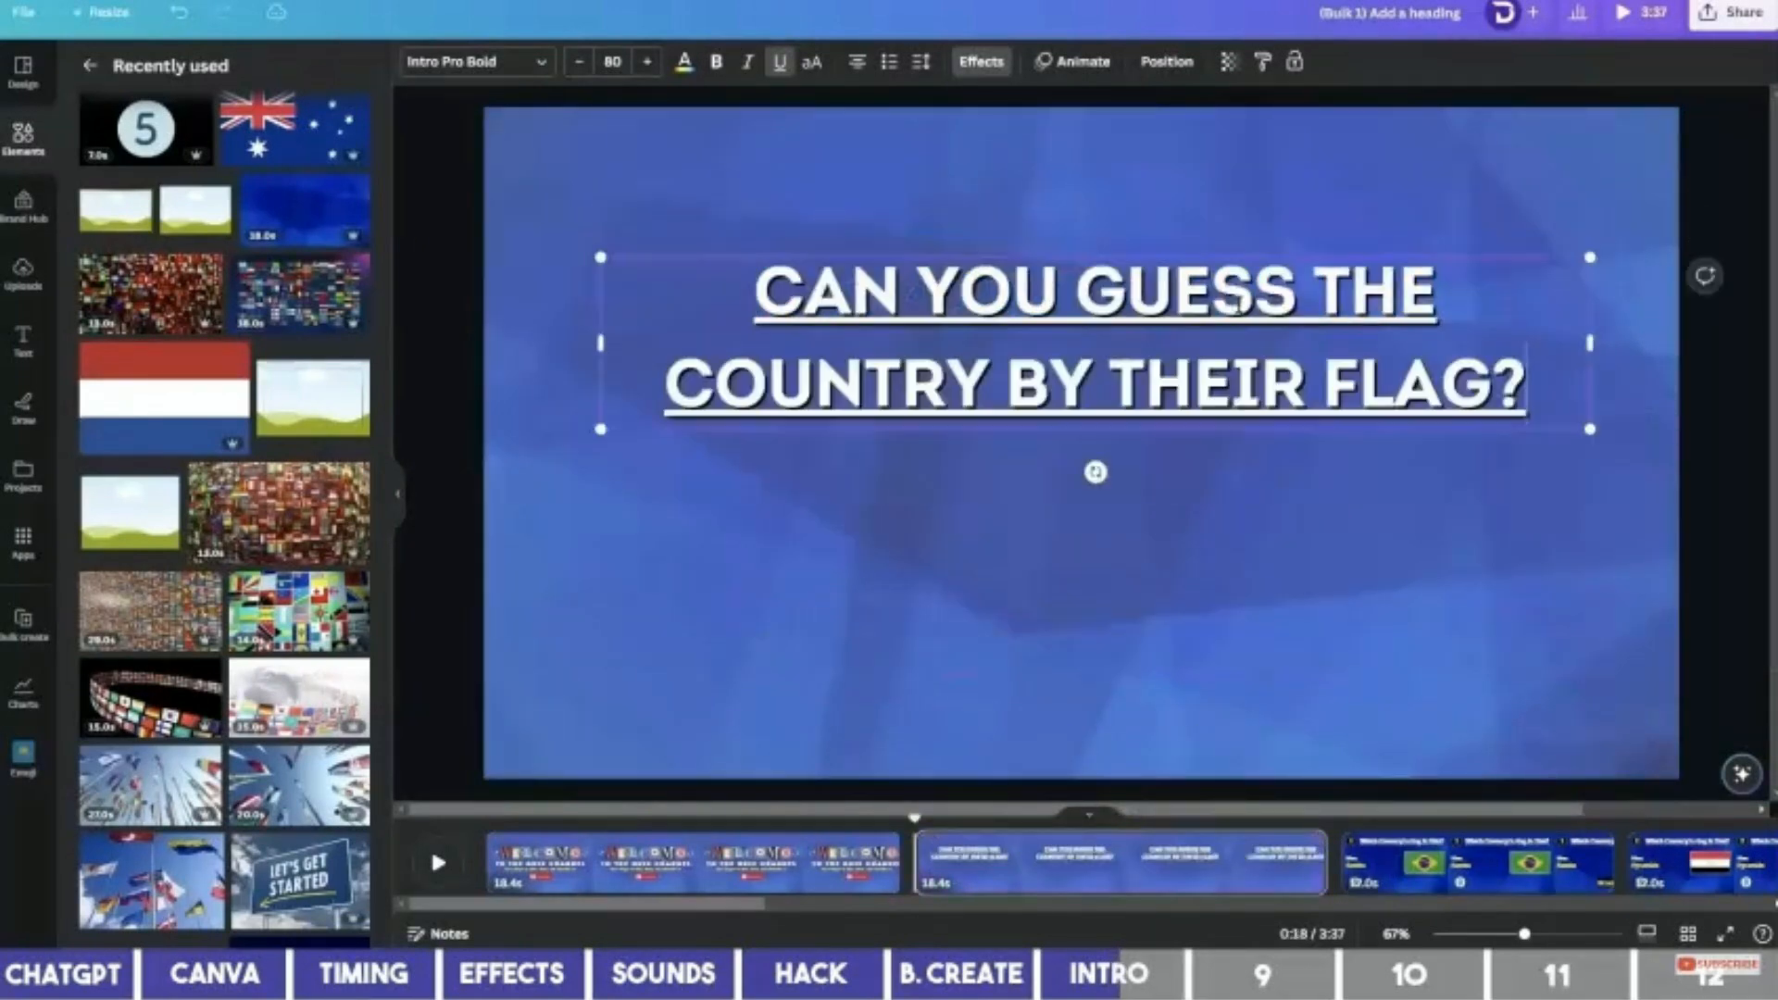
left_click_drag(1589, 343, 1265, 362)
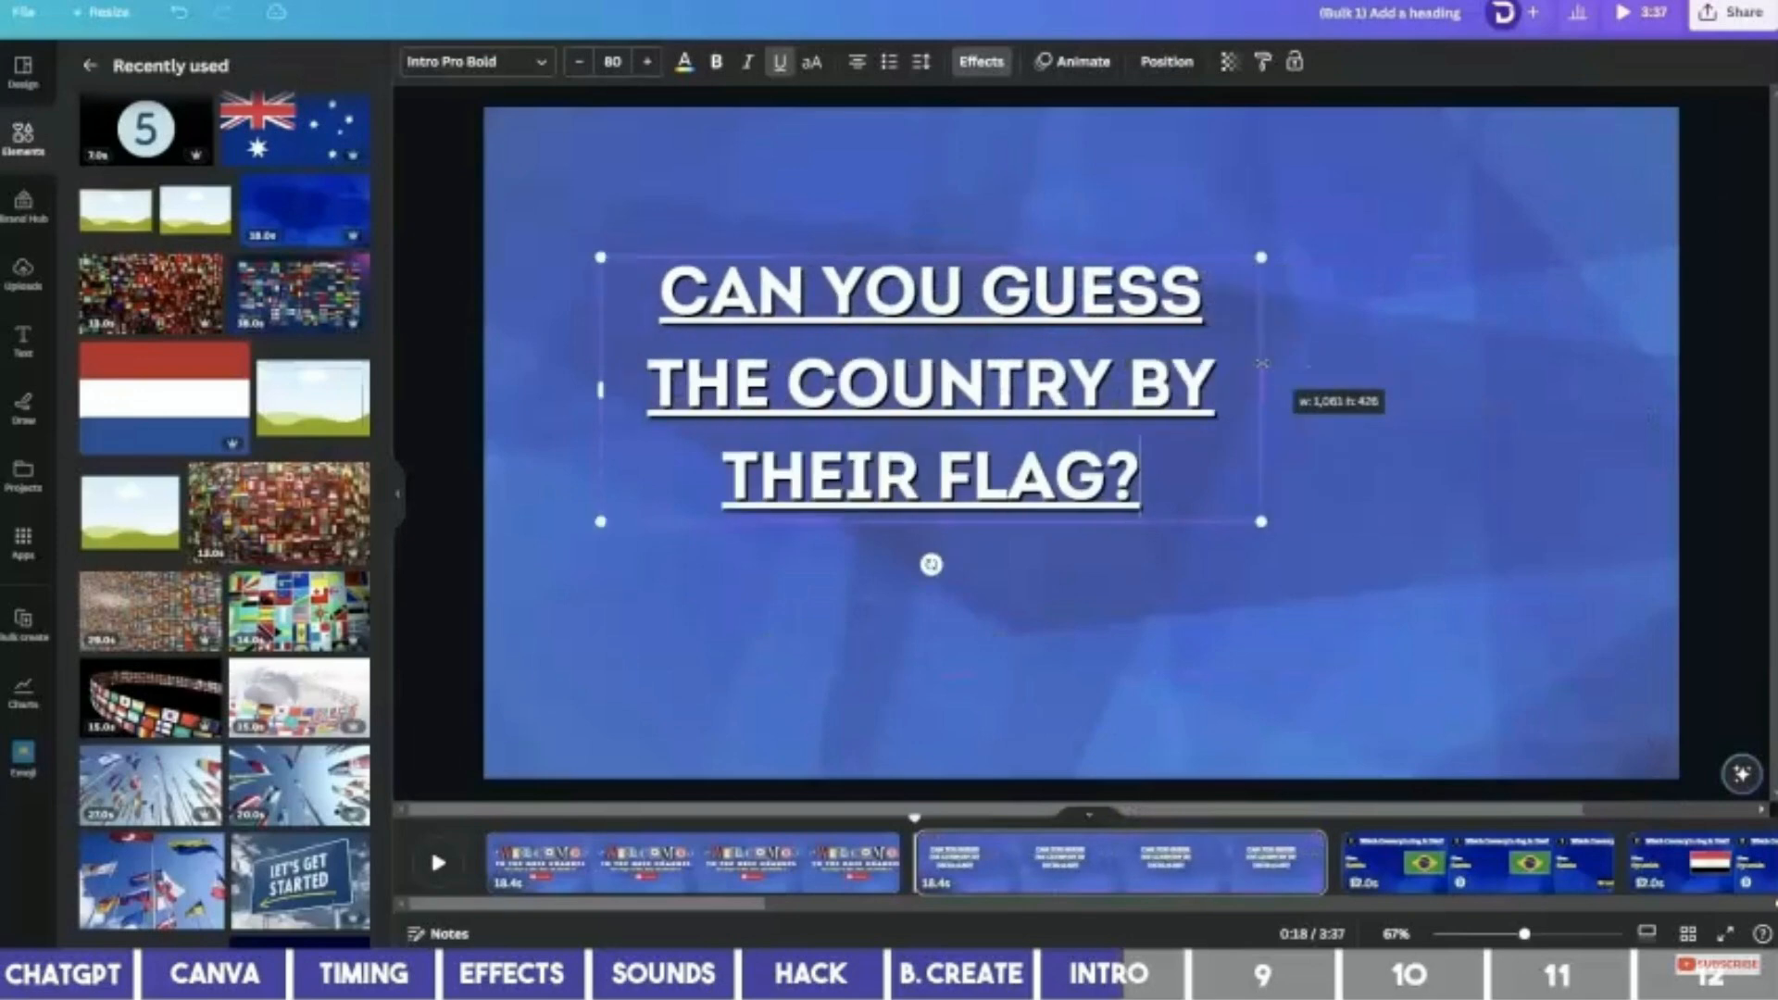
left_click_drag(962, 461, 1113, 517)
key("ctrl+u")
left_click_drag(1411, 576, 1486, 606)
Search elements for world flags and set the flag-wall video as the page background.
left_click(90, 65)
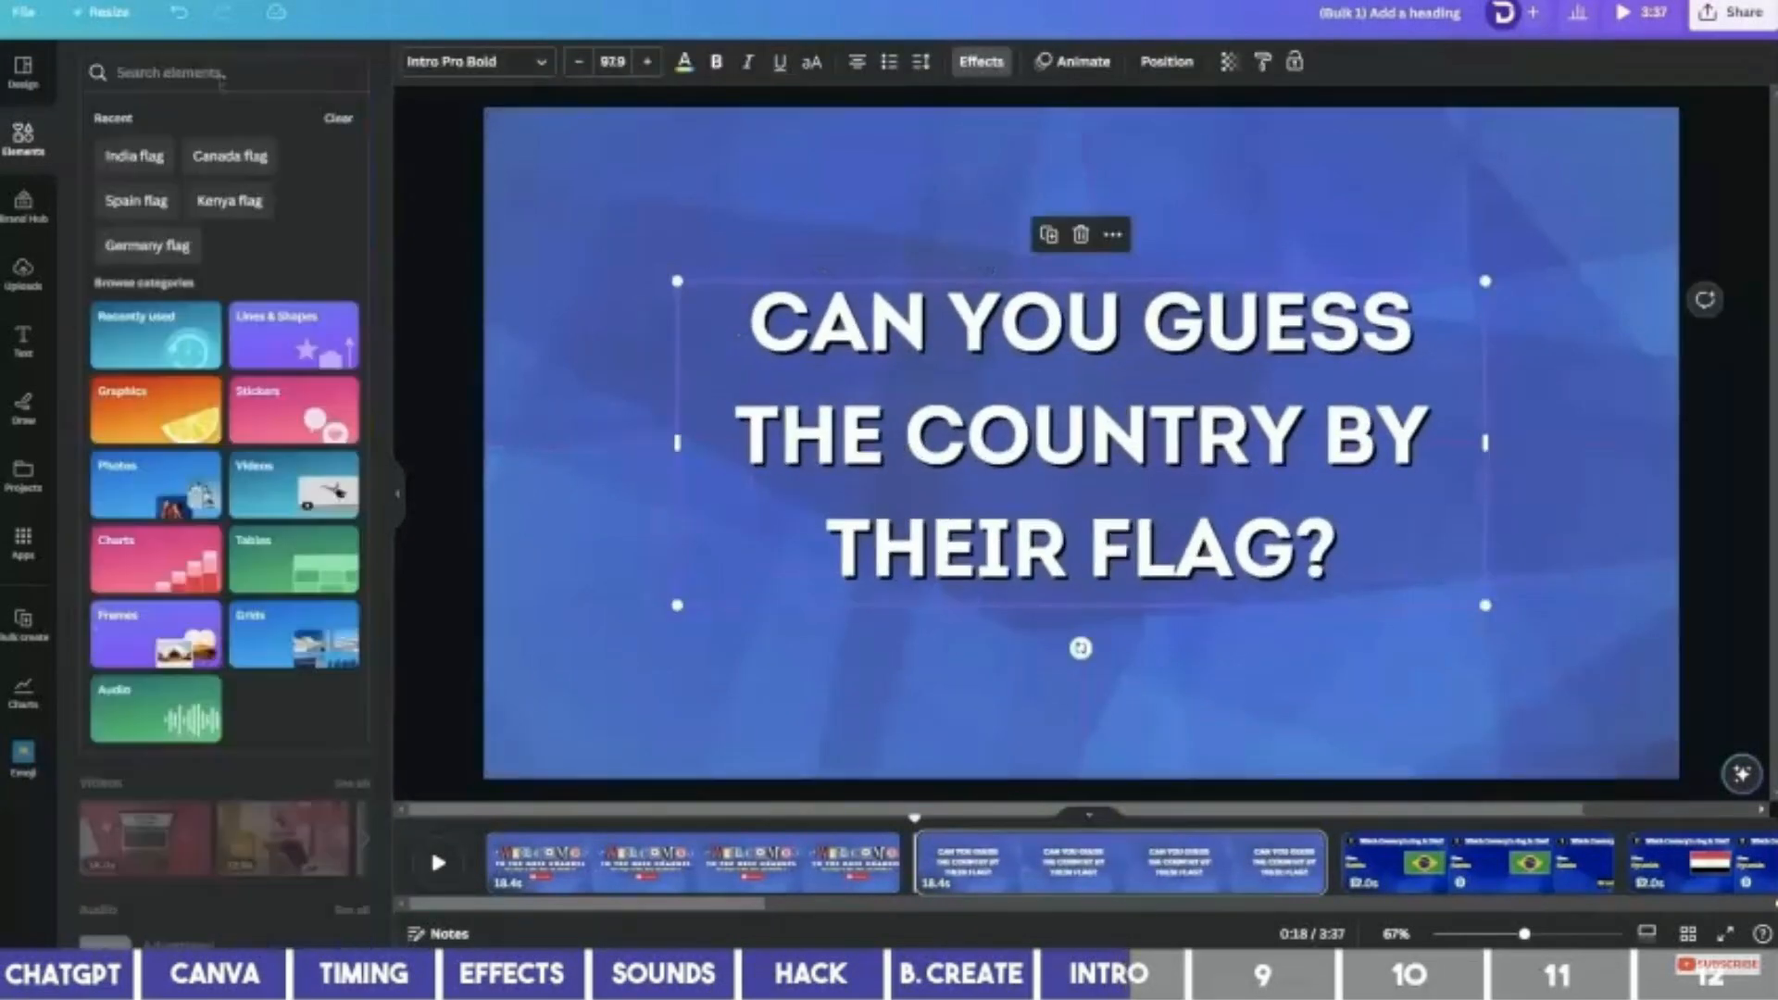
left_click(220, 77)
type("wo")
left_click(157, 155)
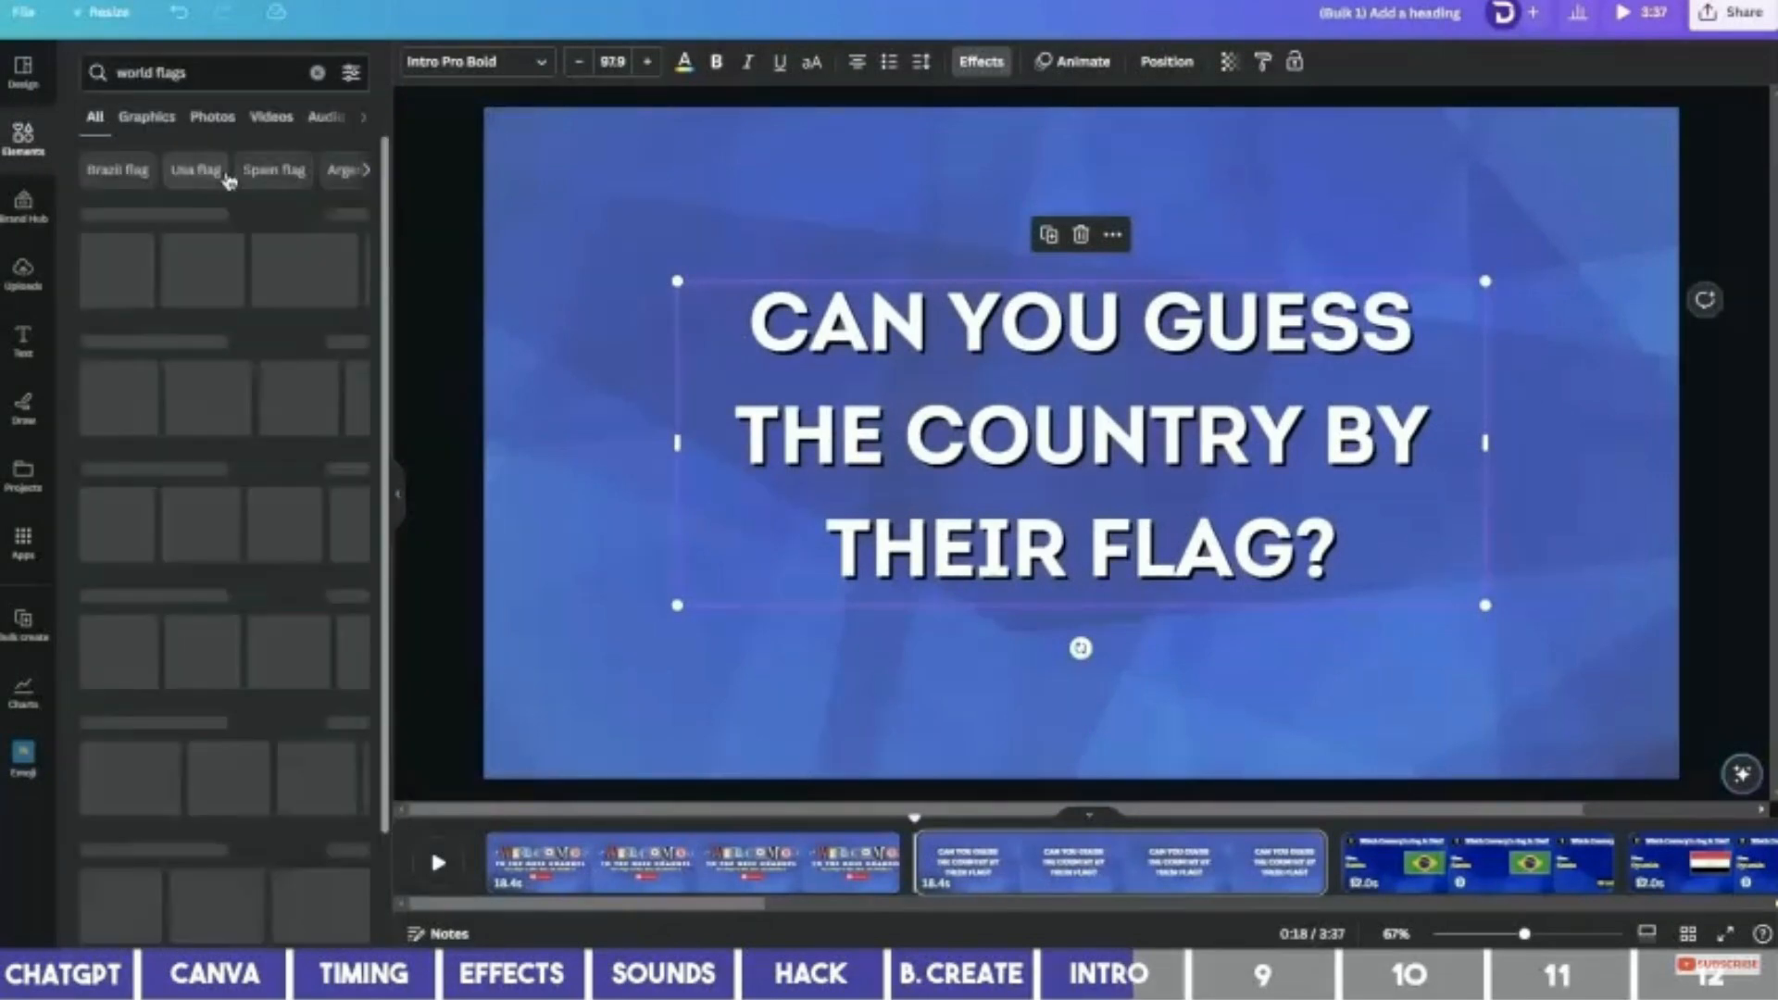
left_click(224, 116)
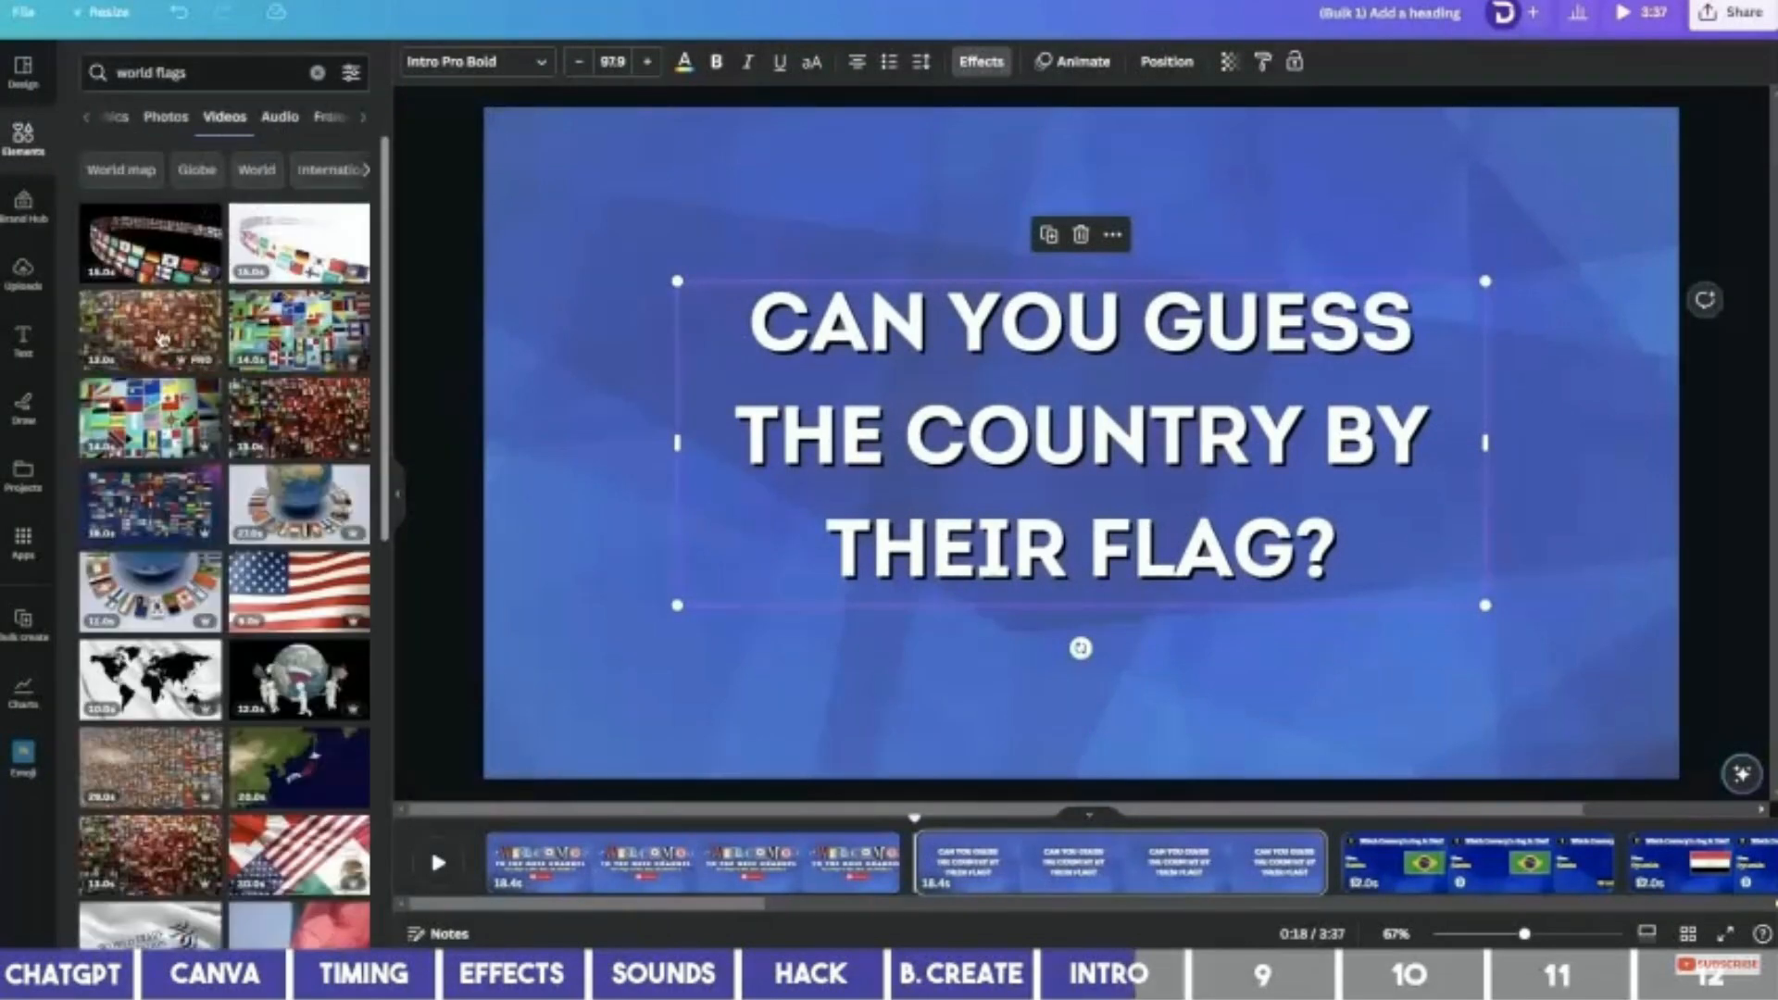
left_click(160, 338)
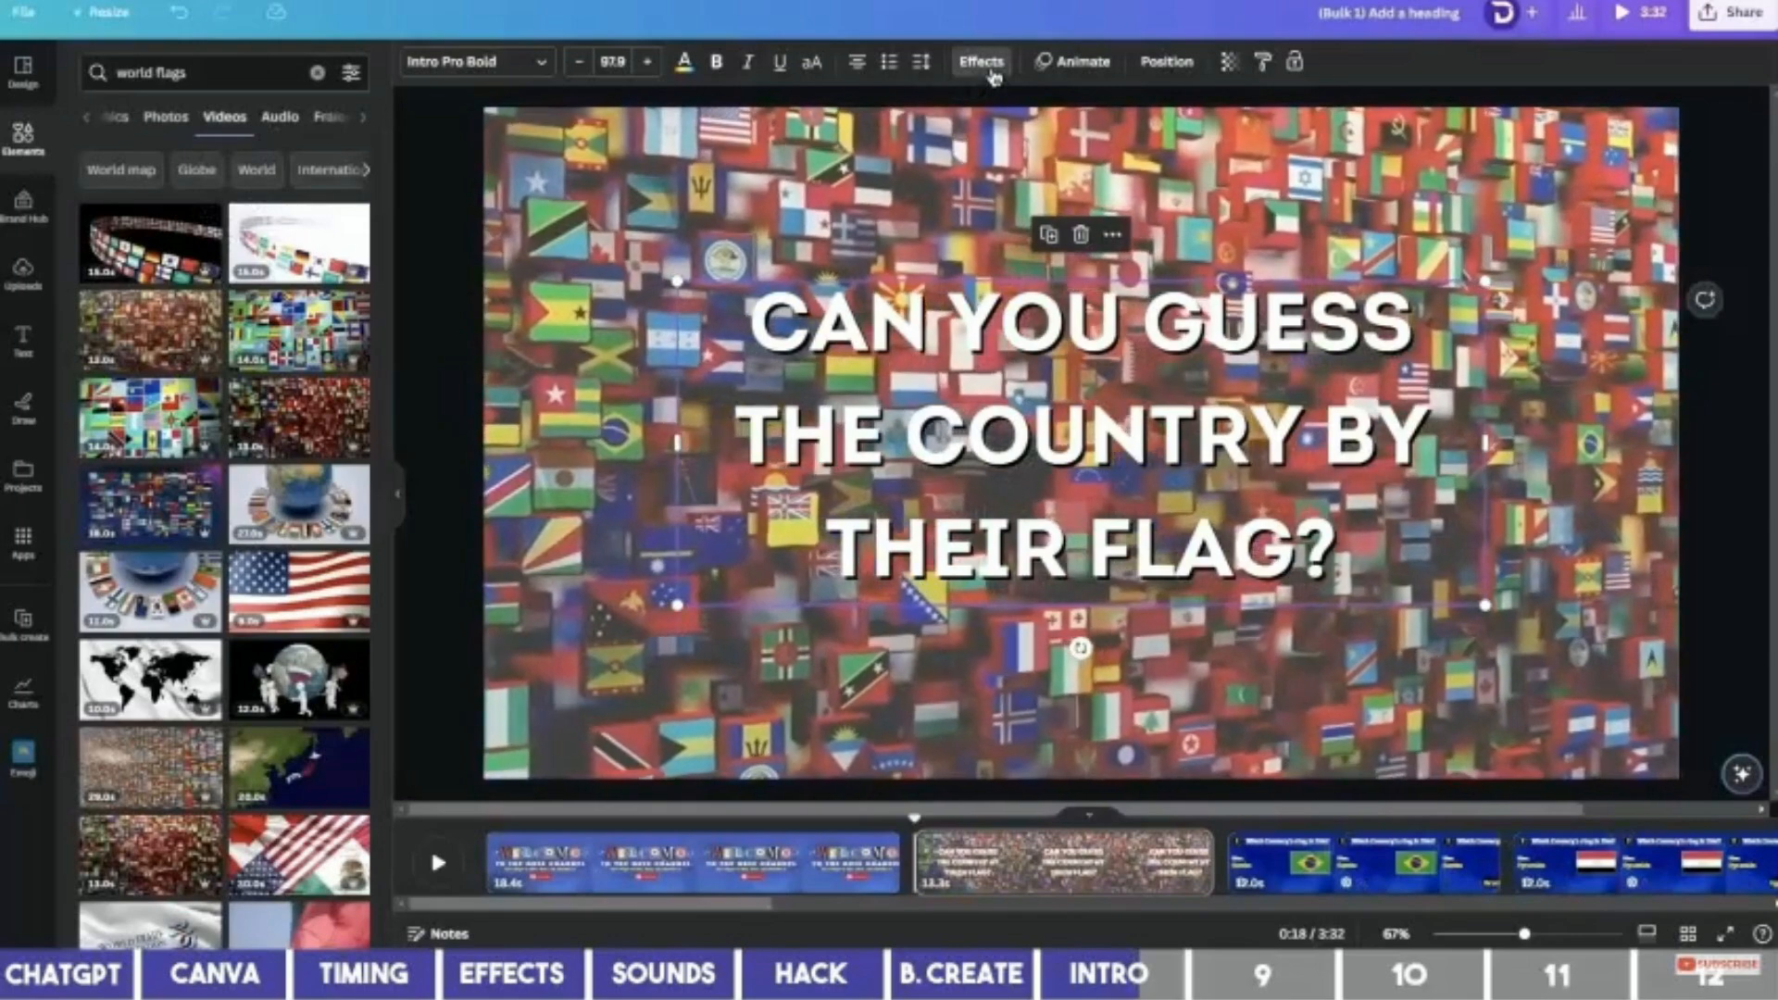
Give the question heading a thick black outline effect.
left_click(992, 77)
scroll(215, 311, "down", 1)
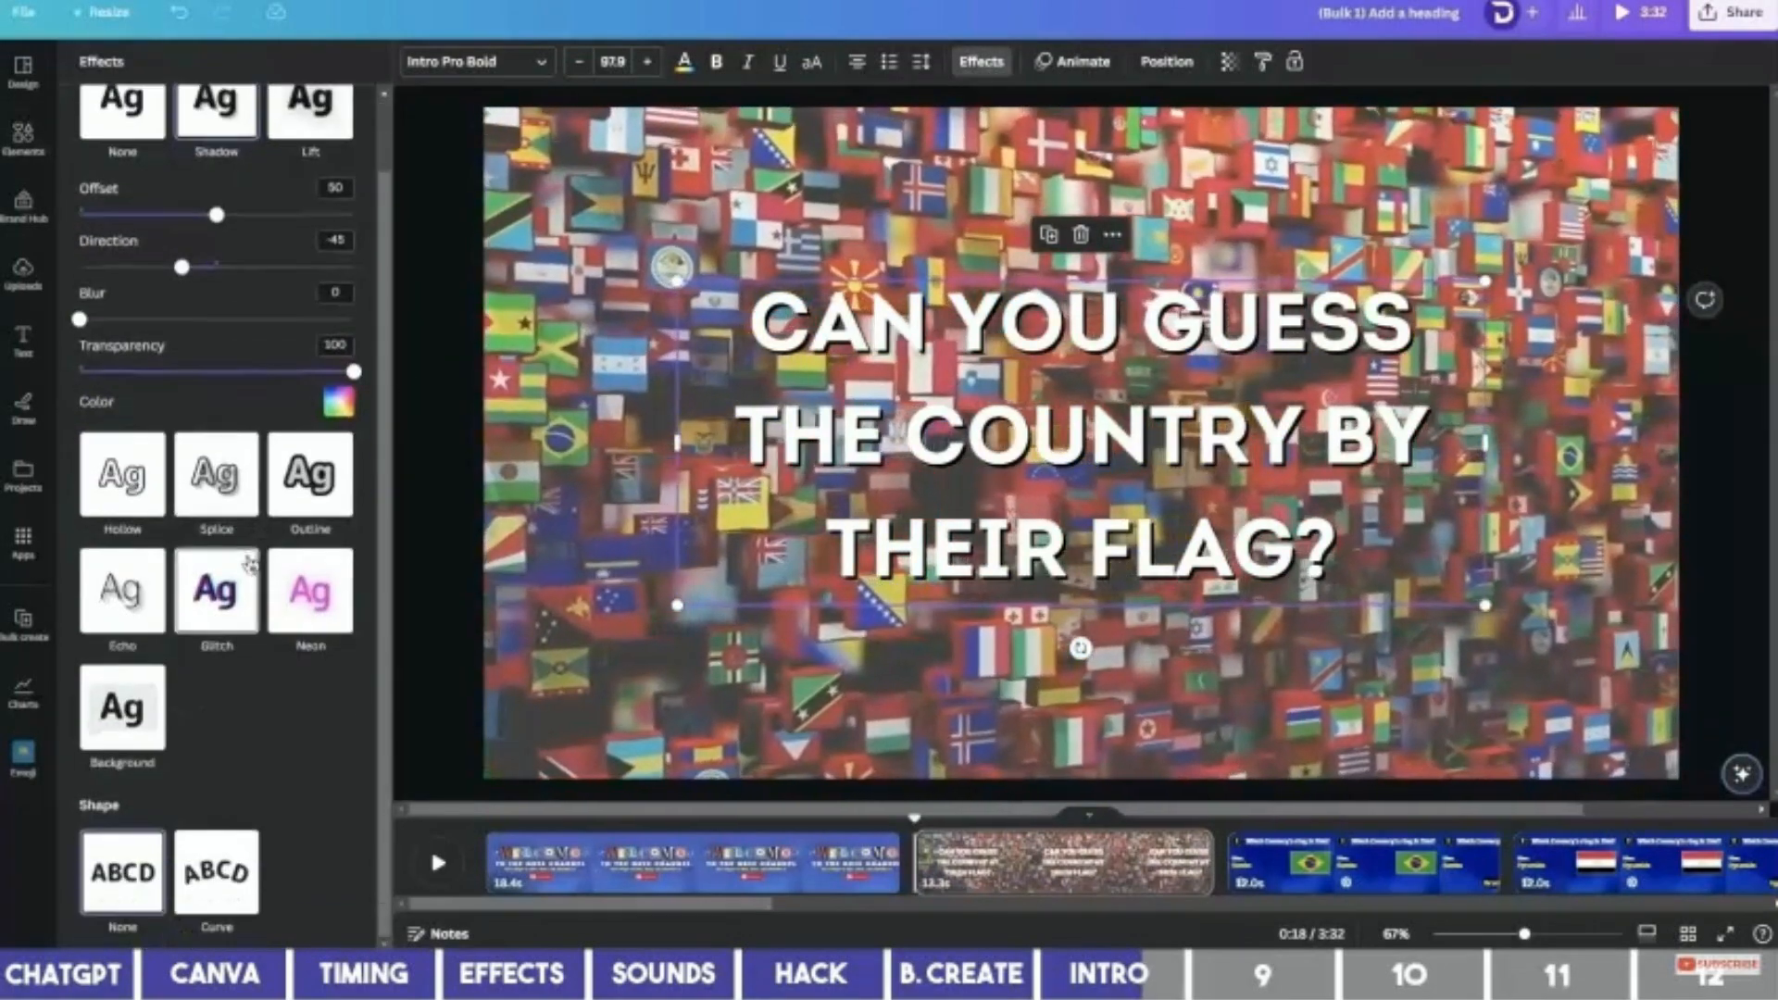
left_click(310, 474)
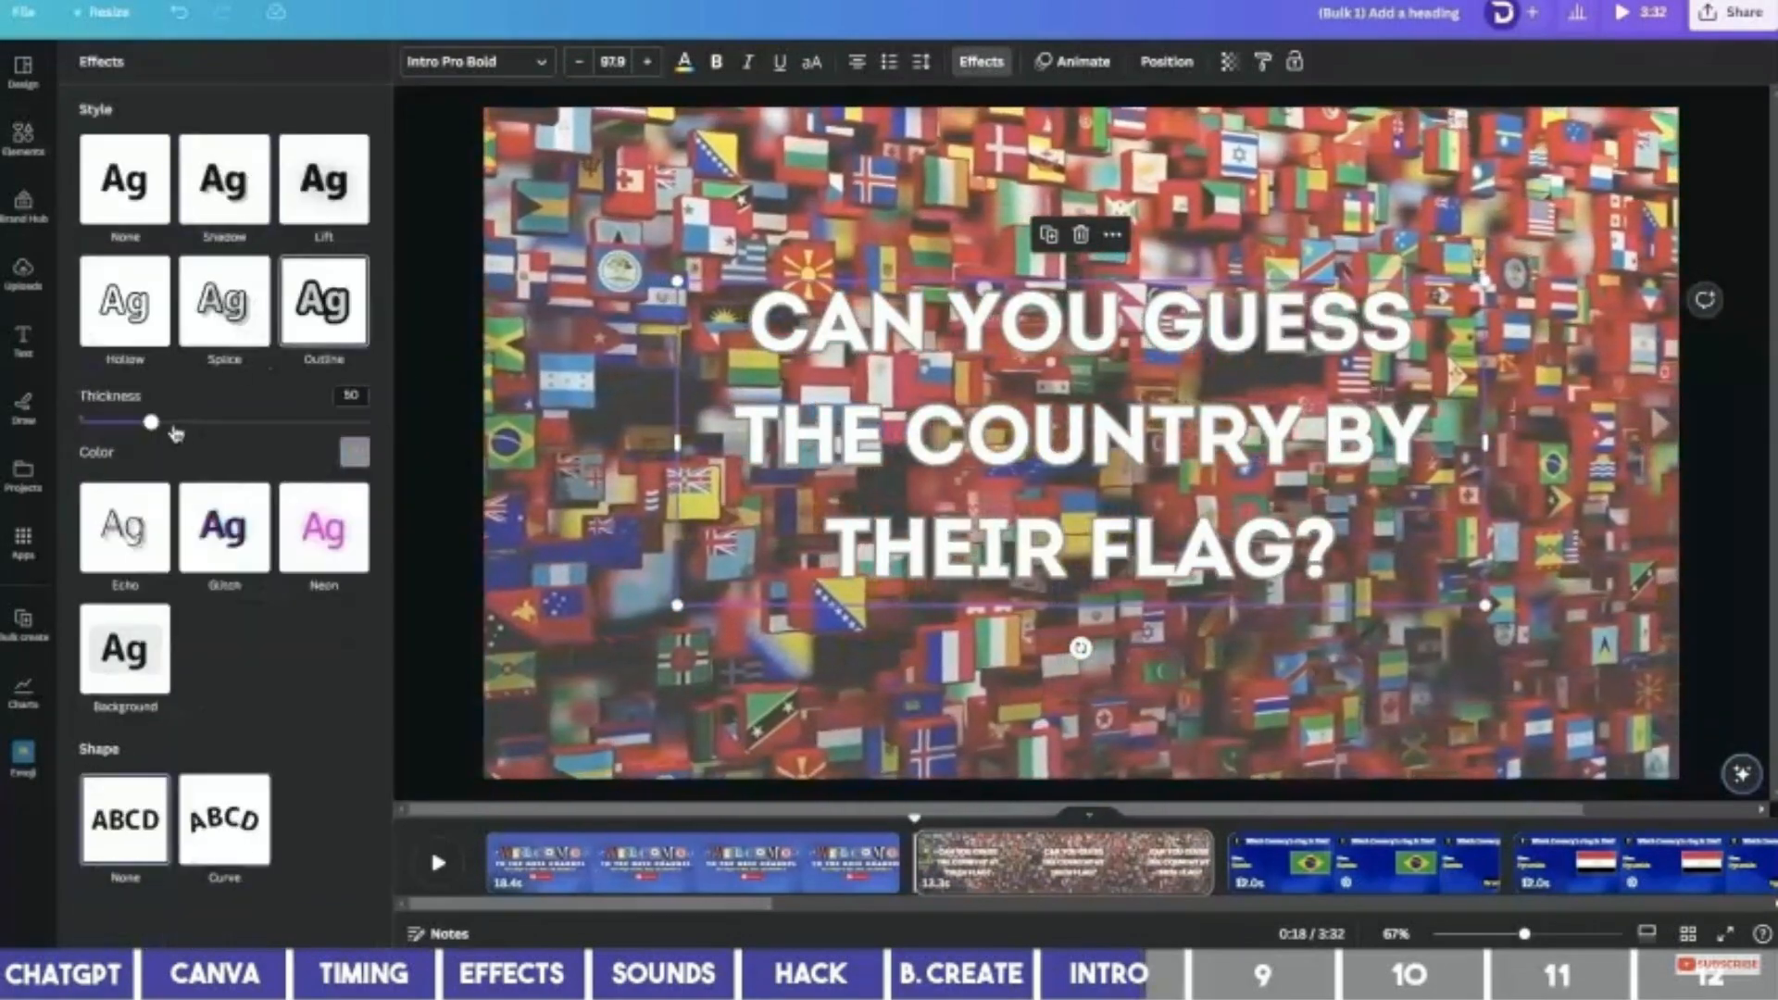
left_click(352, 452)
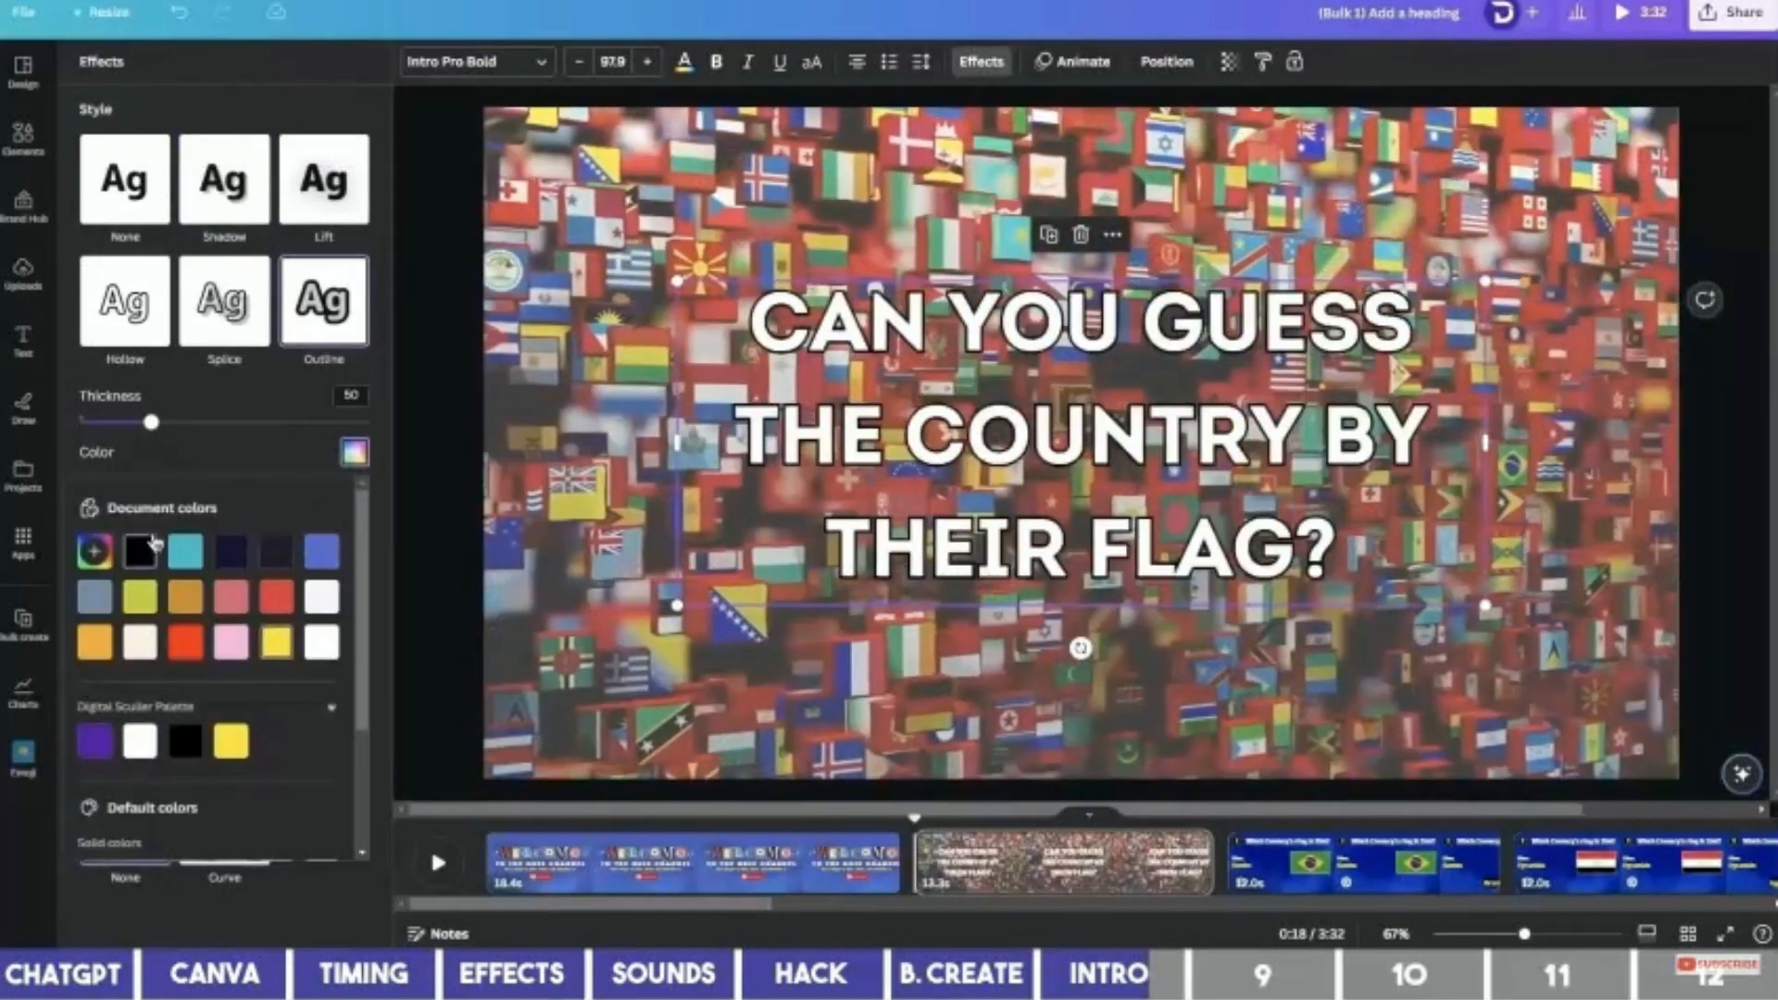
left_click_drag(151, 423, 294, 424)
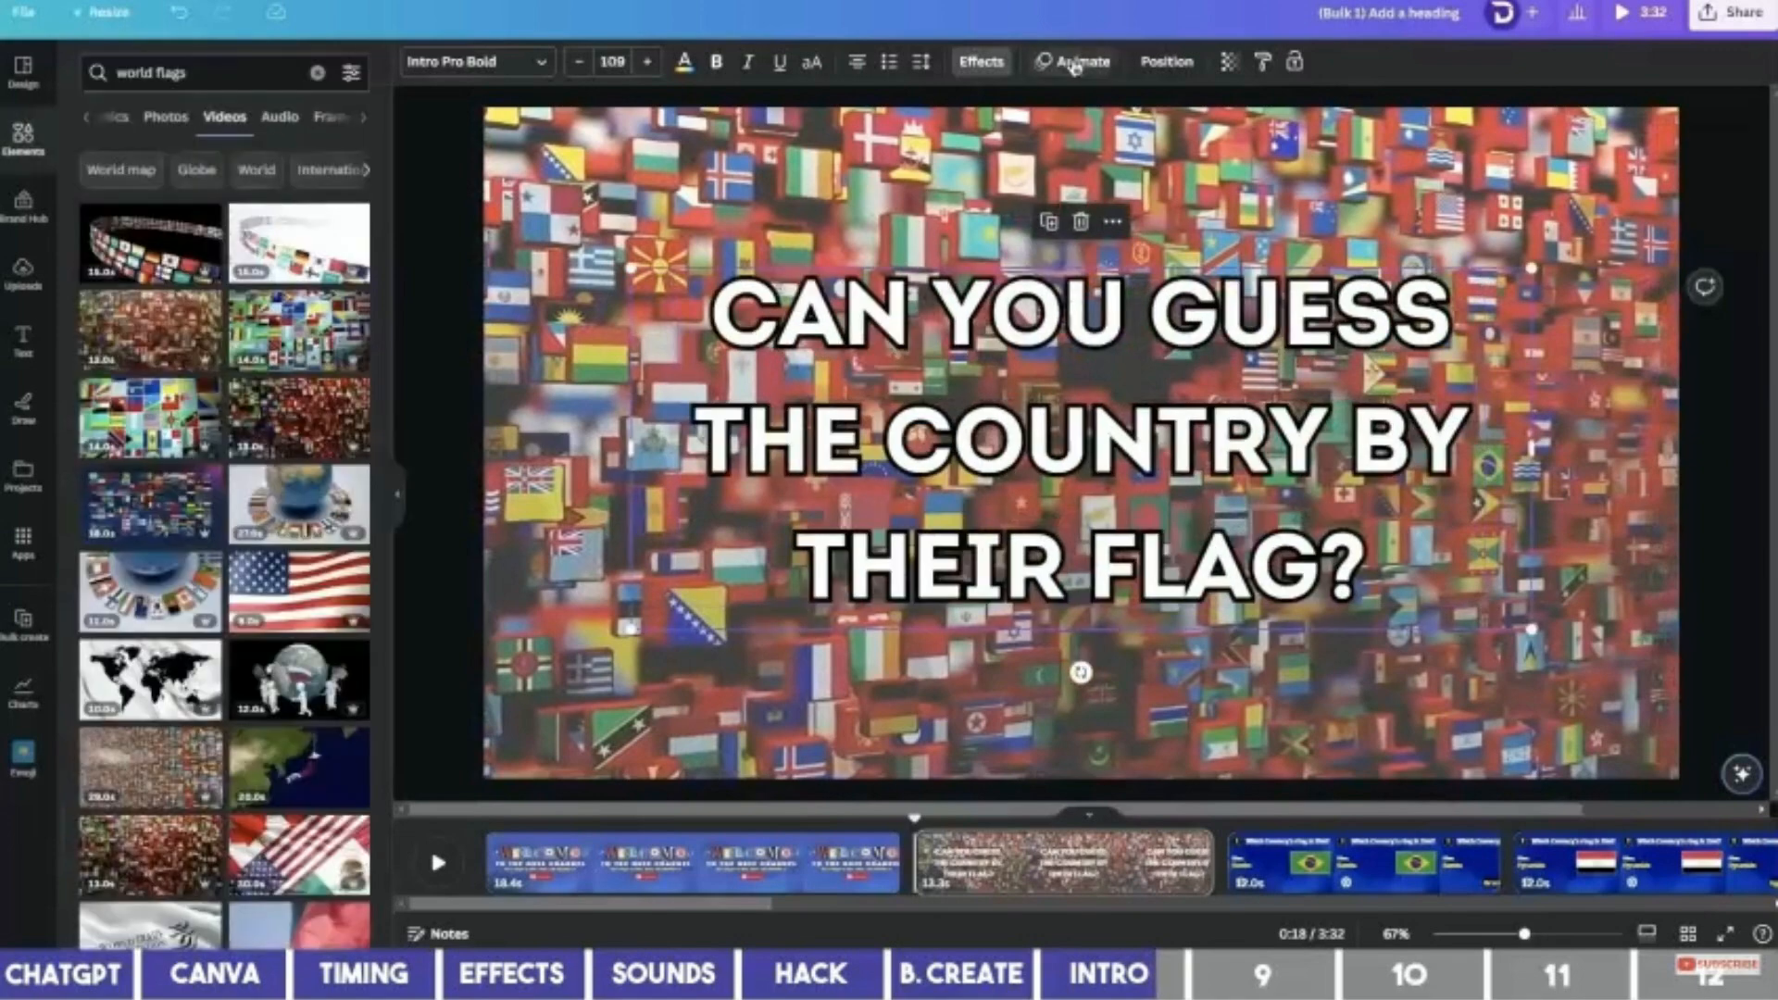
Apply the Bounce text animation to the heading.
left_click(1074, 63)
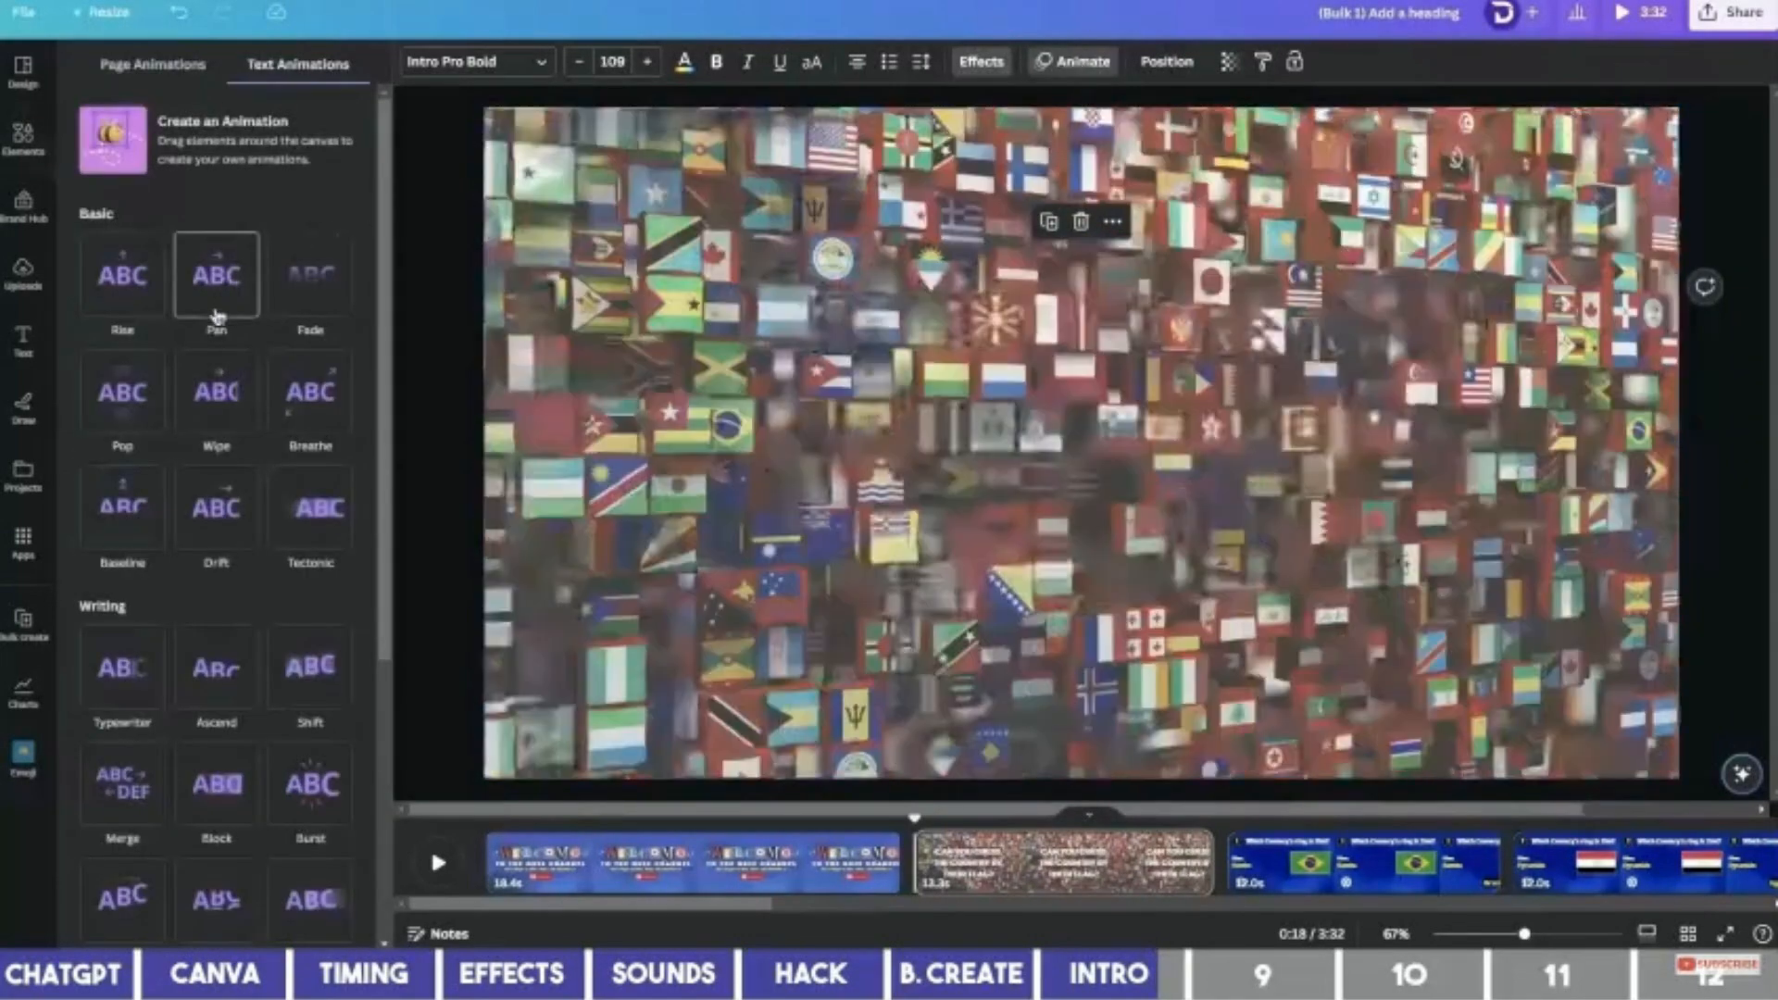
scroll(216, 306, "down", 4)
left_click(132, 527)
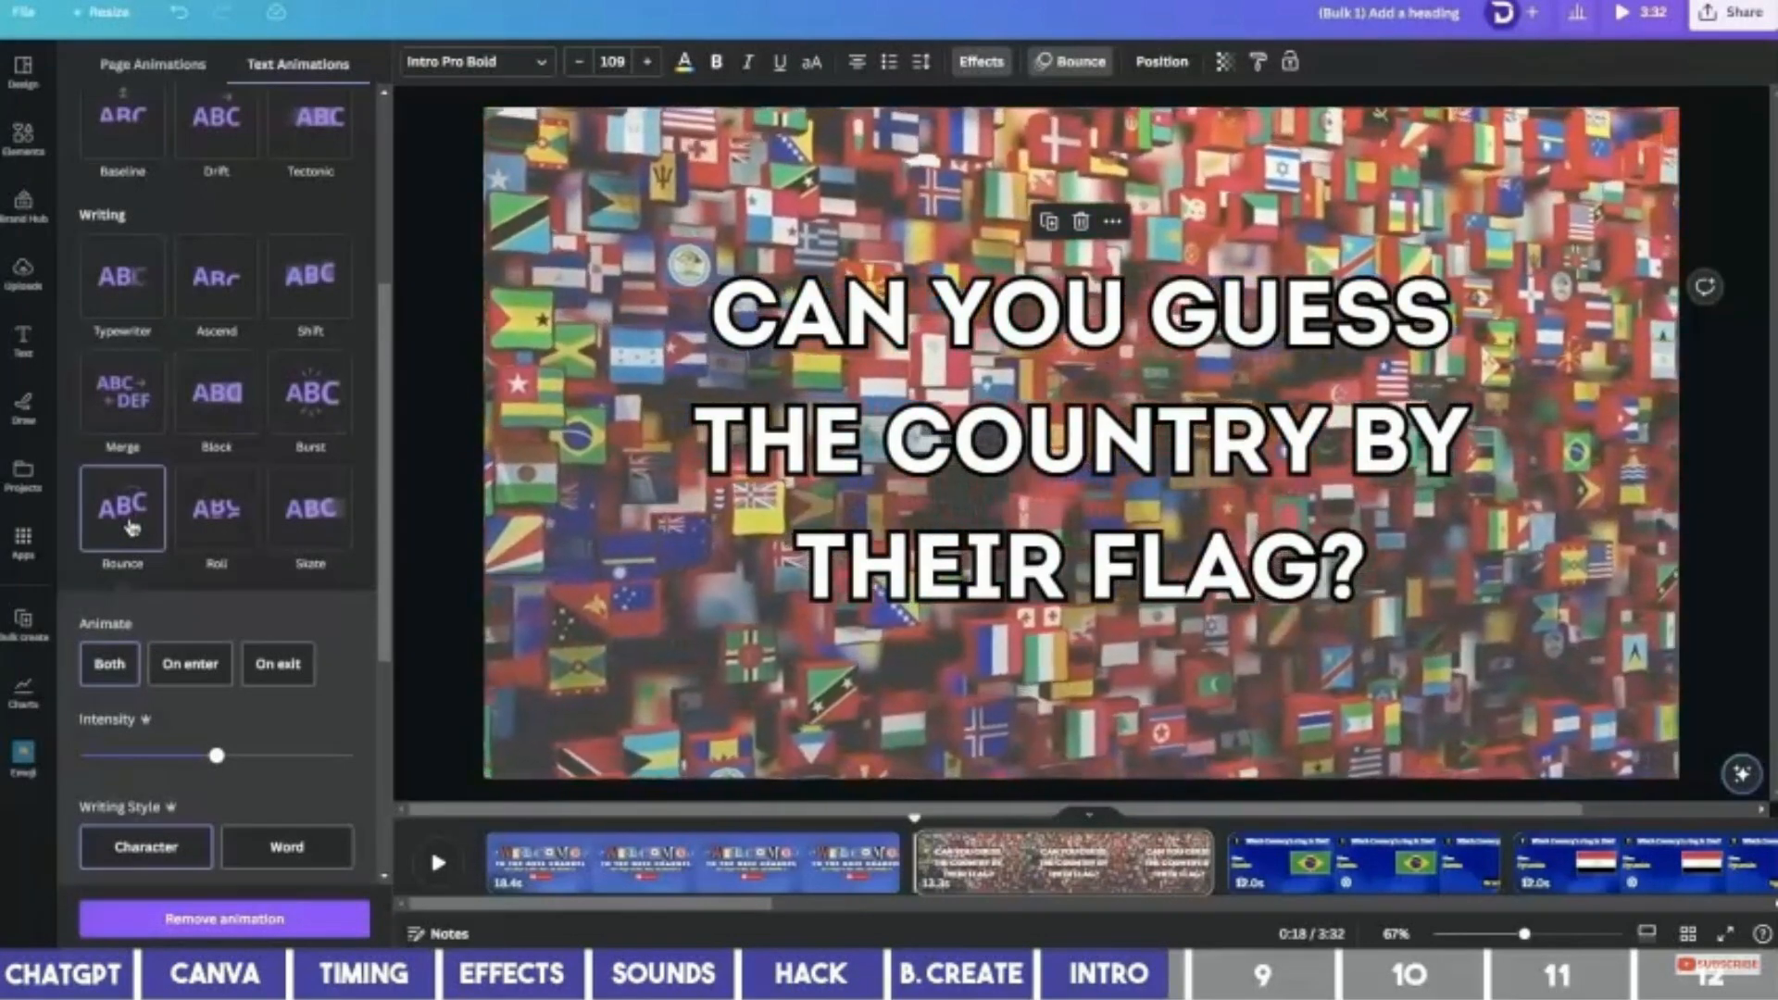
scroll(131, 527, "down", 1)
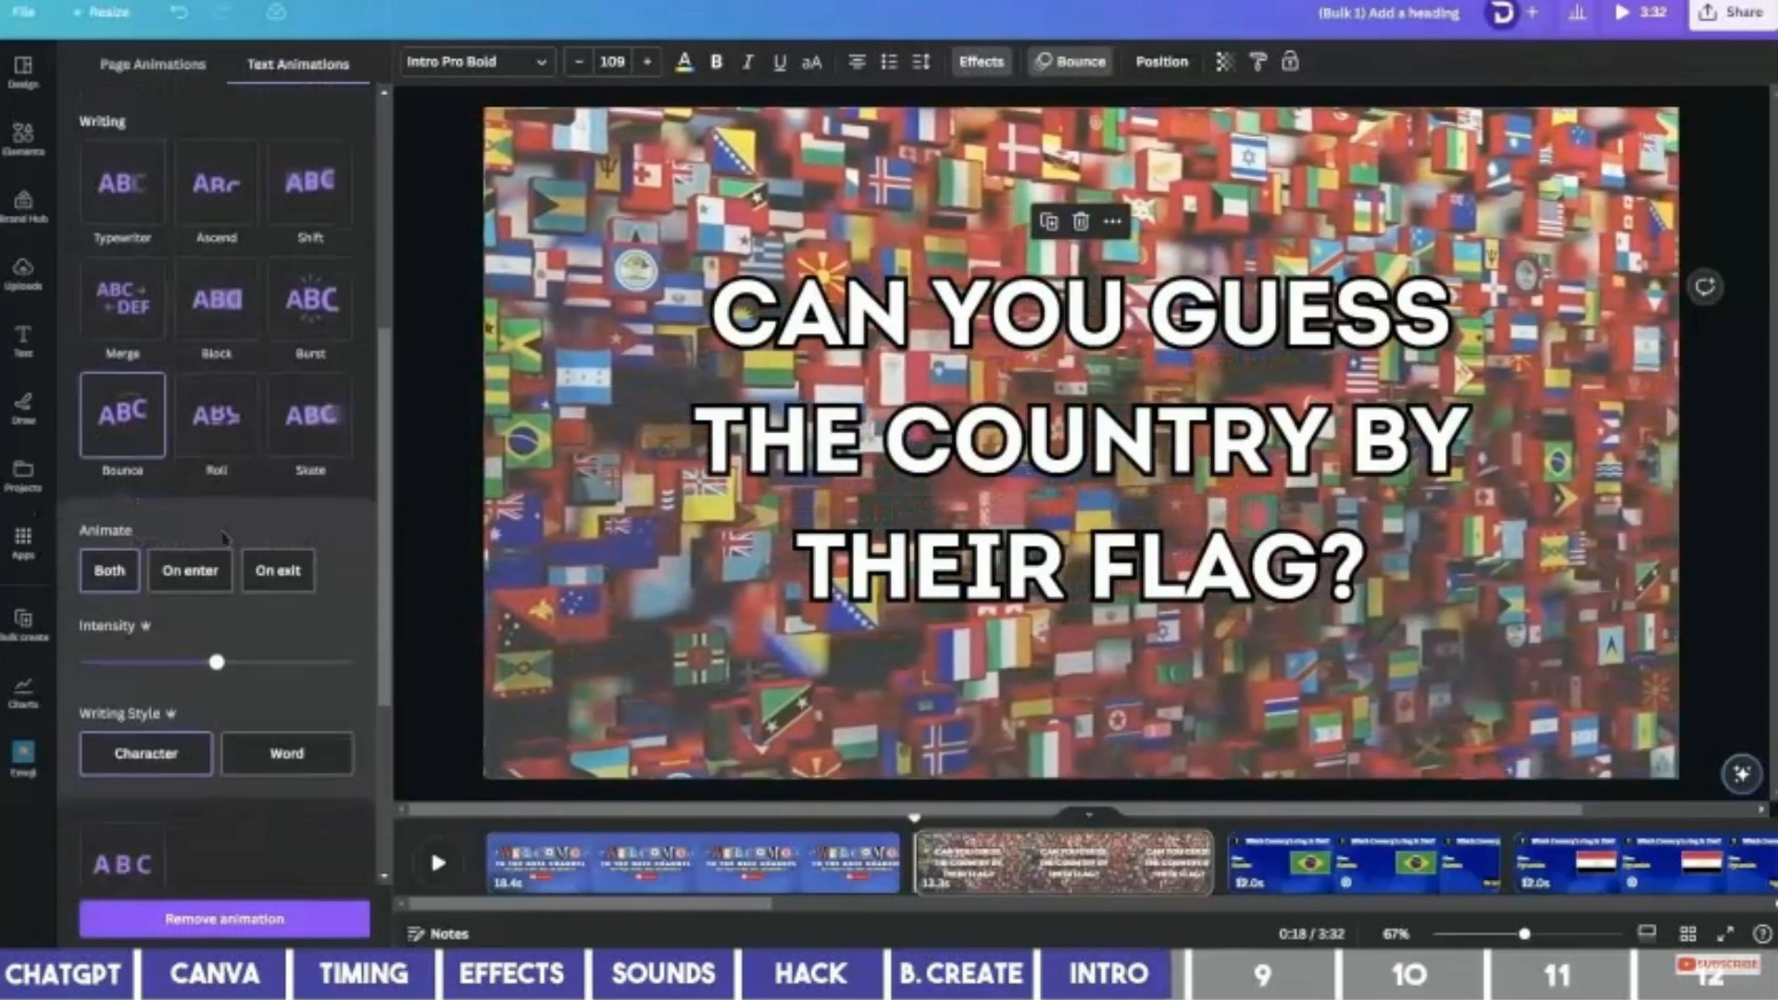
left_click(429, 490)
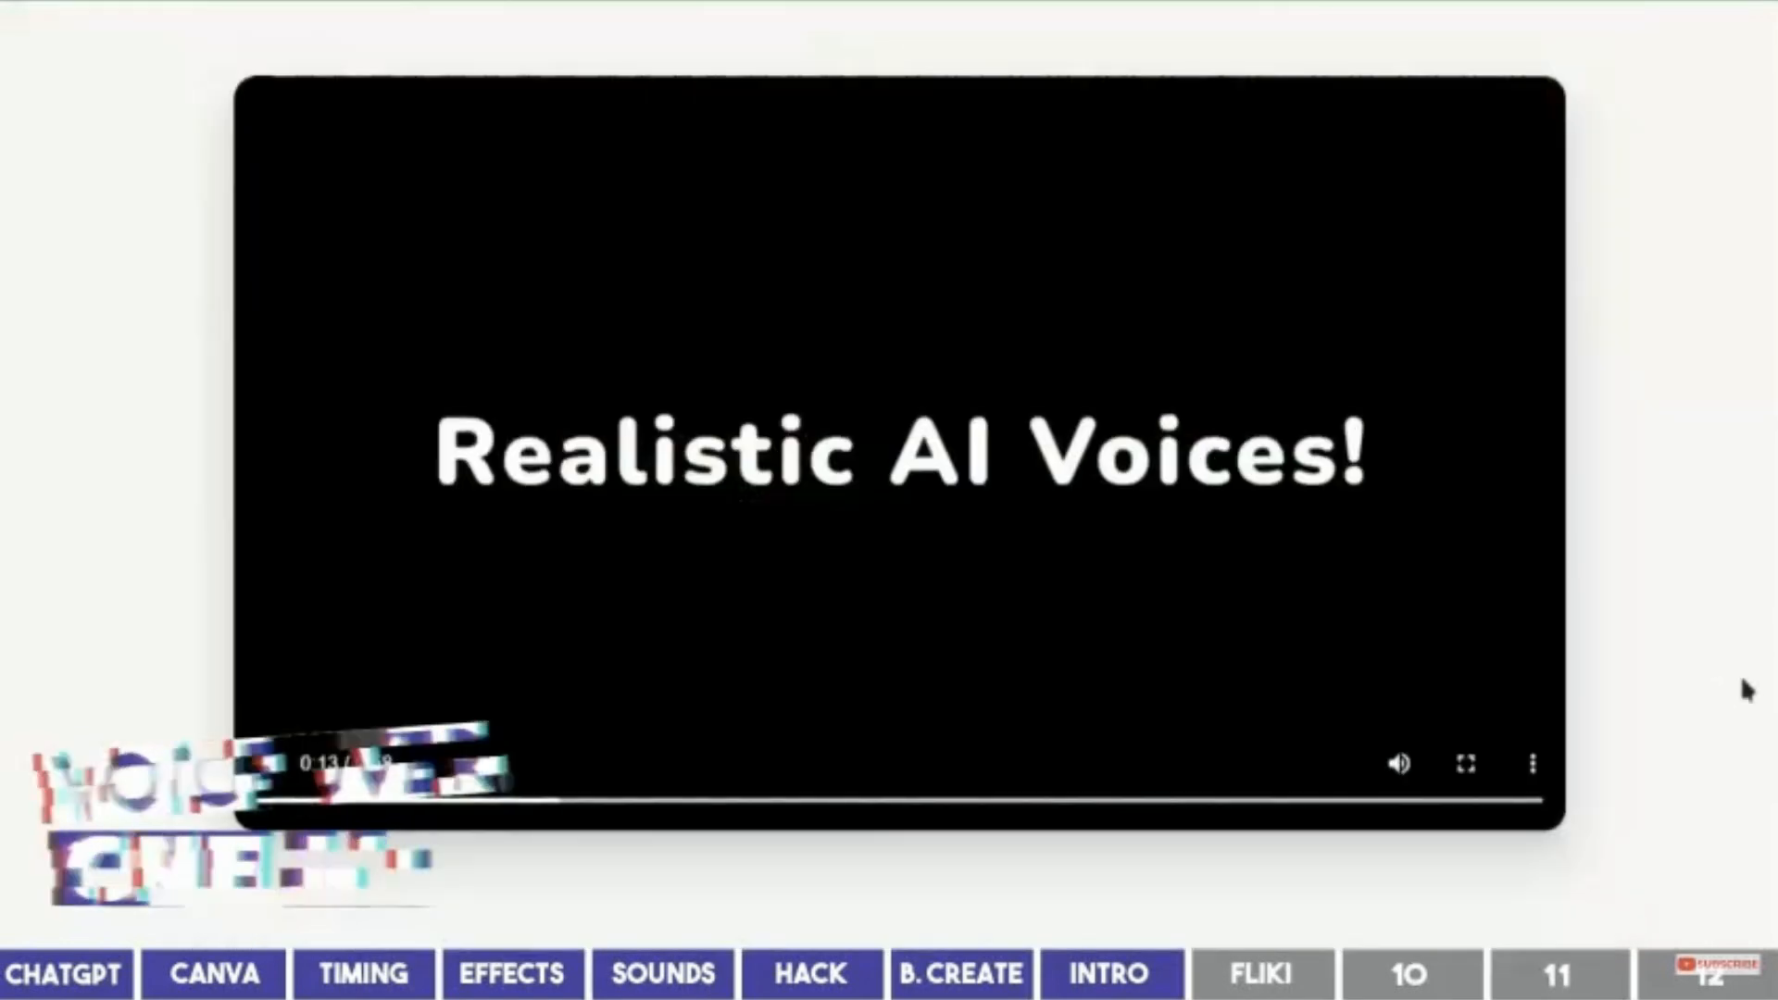
Create an audio-only Fliki file named 'Country', paste in the Quiz Zone intro script, and paste the country-list prompt into ChatGPT.
scroll(1746, 690, "down", 1)
scroll(1747, 689, "down", 3)
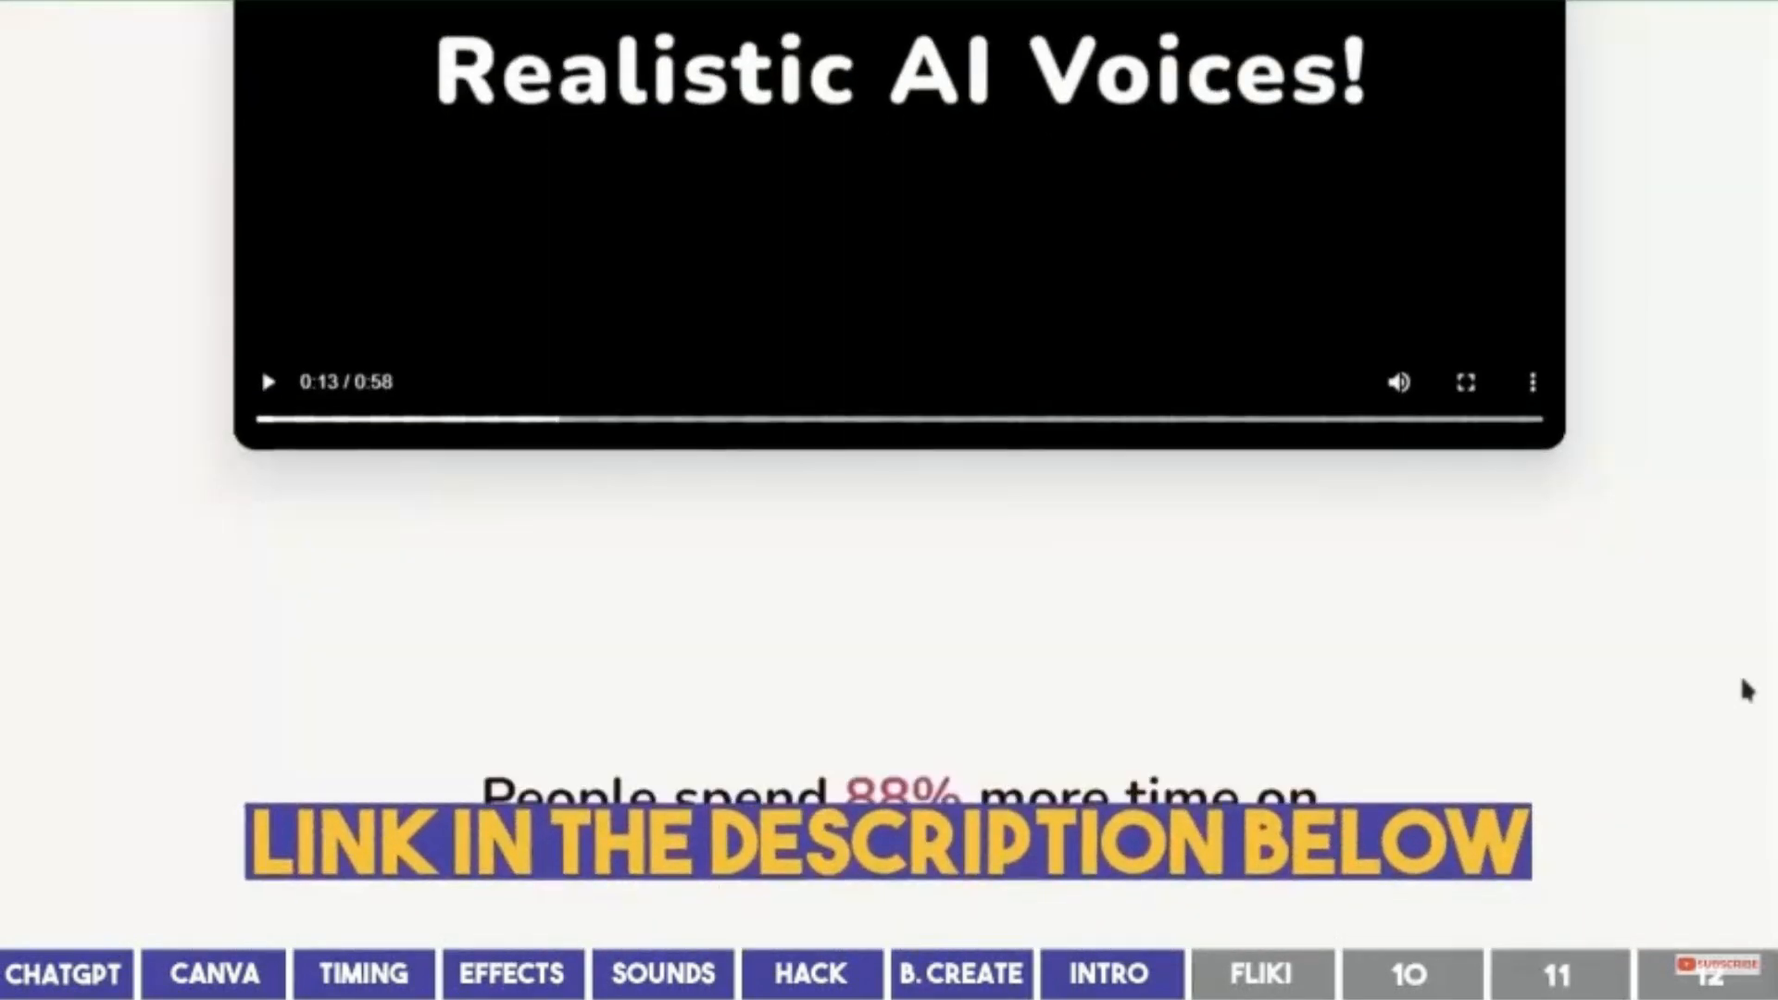
scroll(1746, 689, "down", 4)
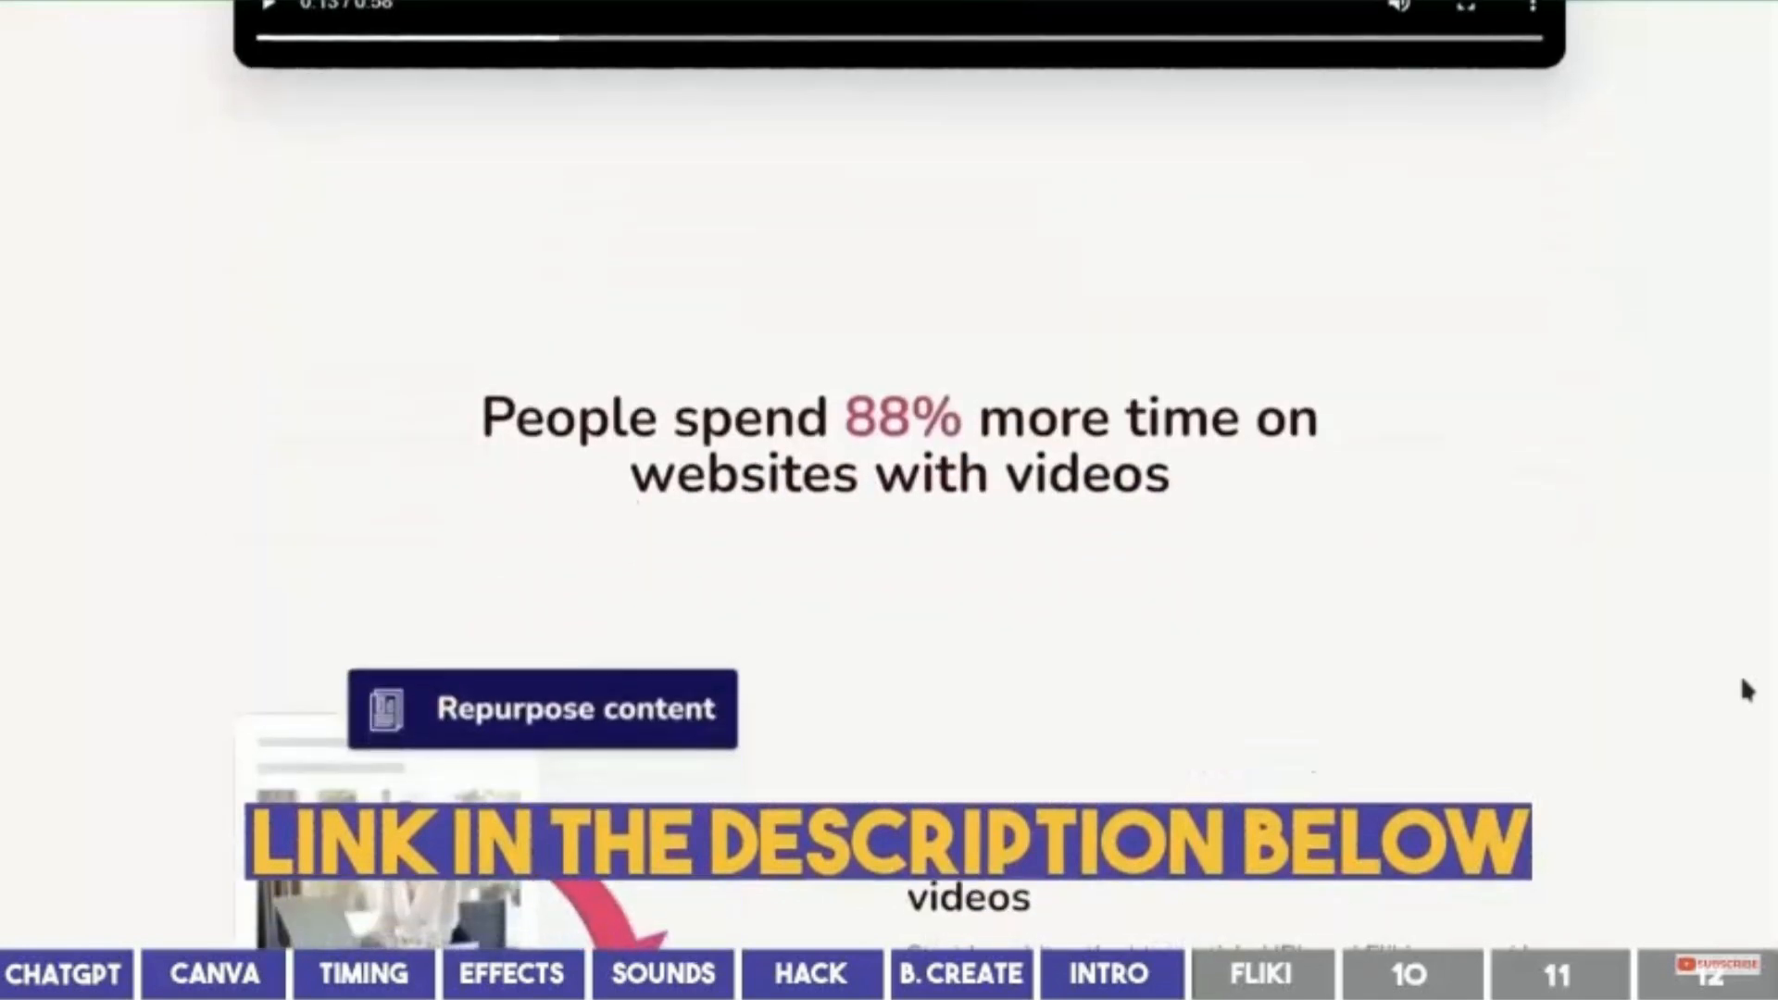
scroll(1746, 689, "down", 4)
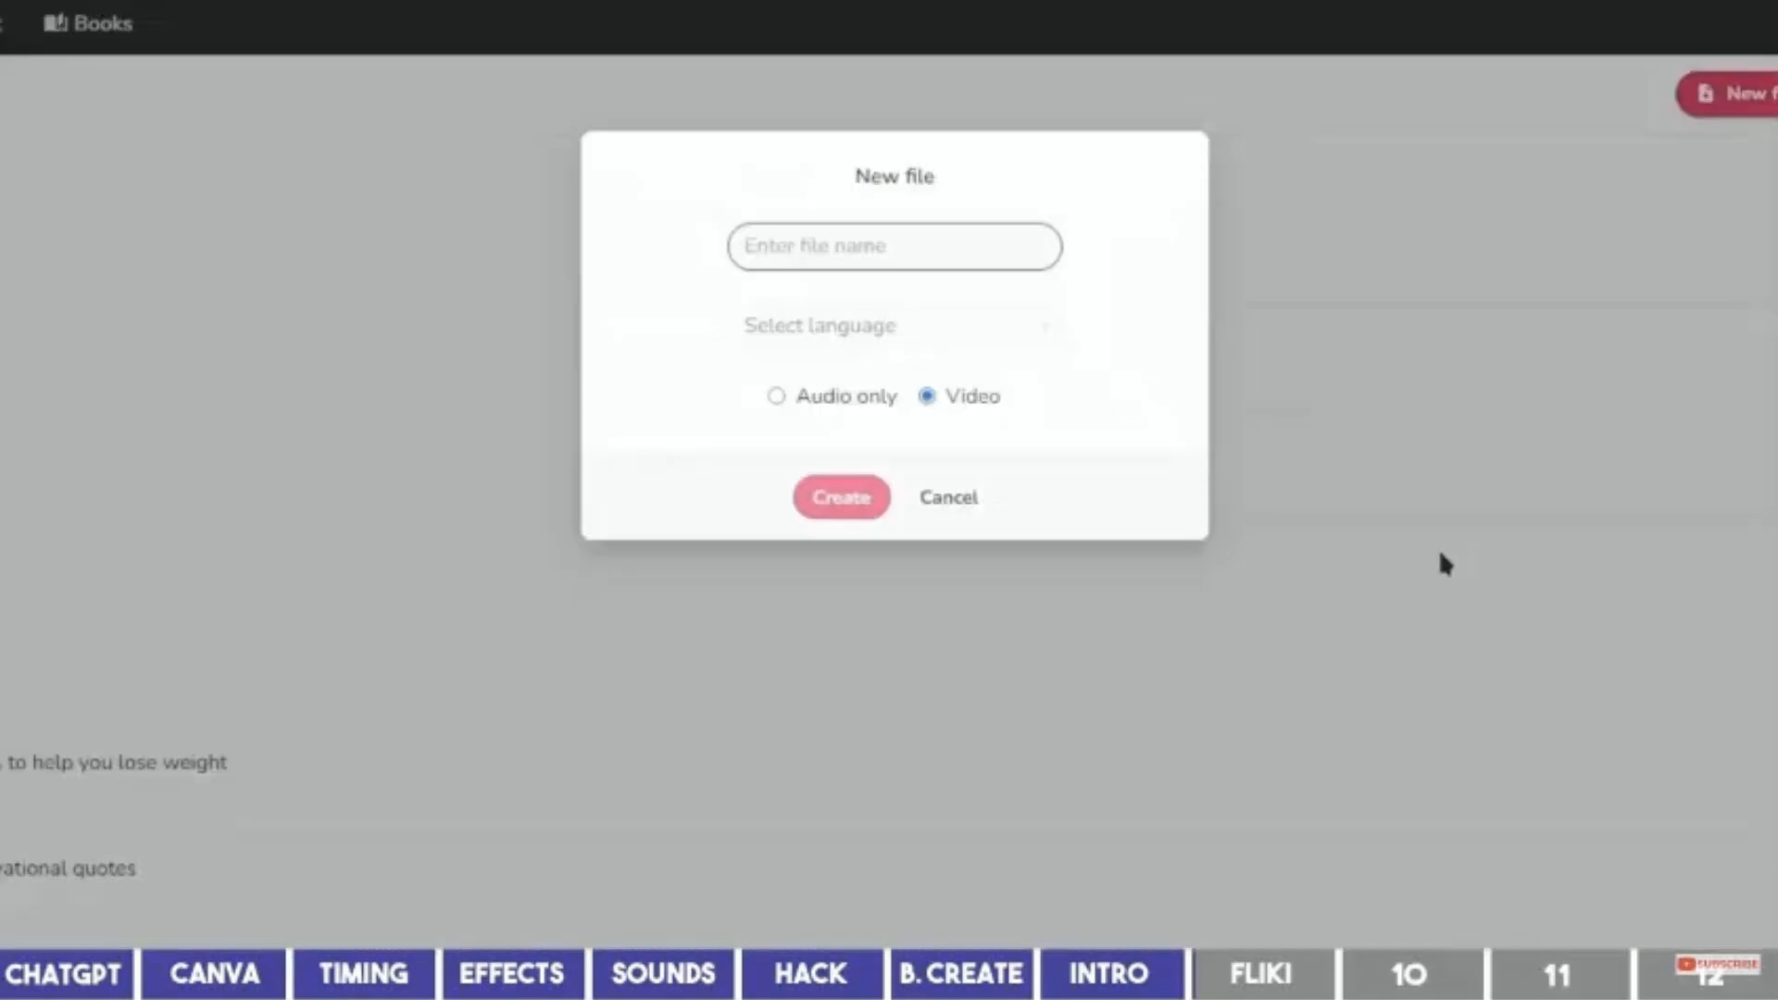
type("Country")
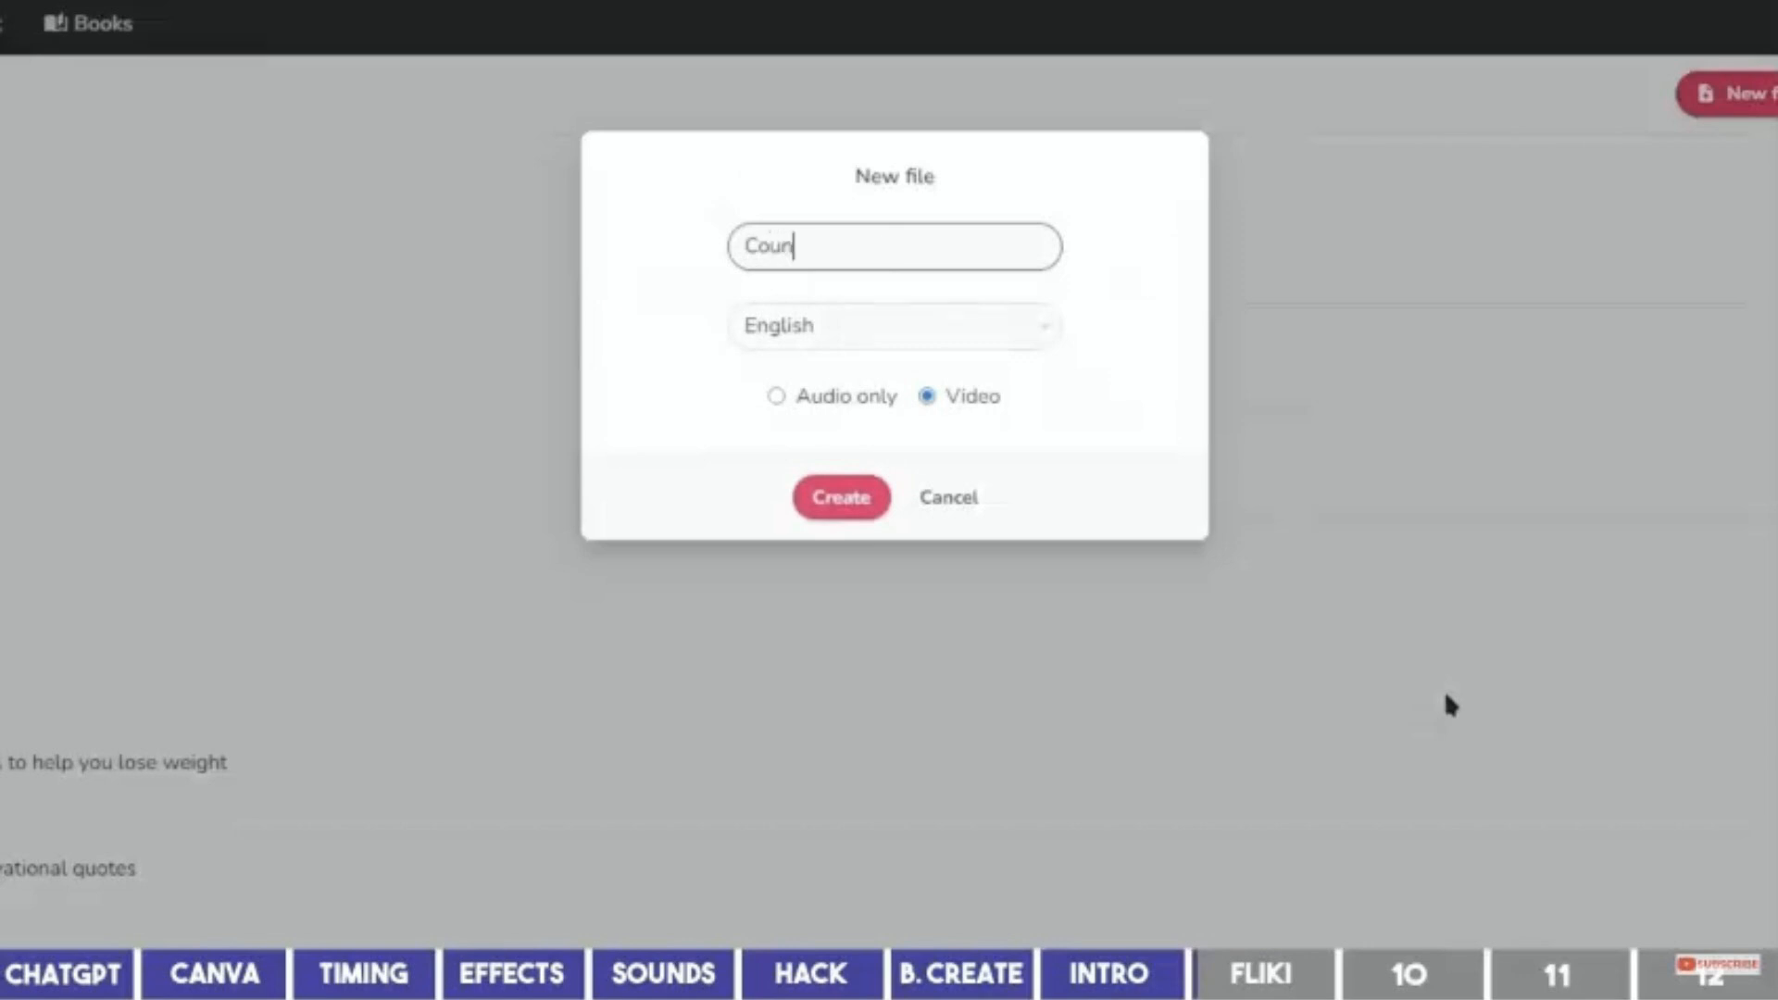
left_click(845, 398)
left_click(841, 497)
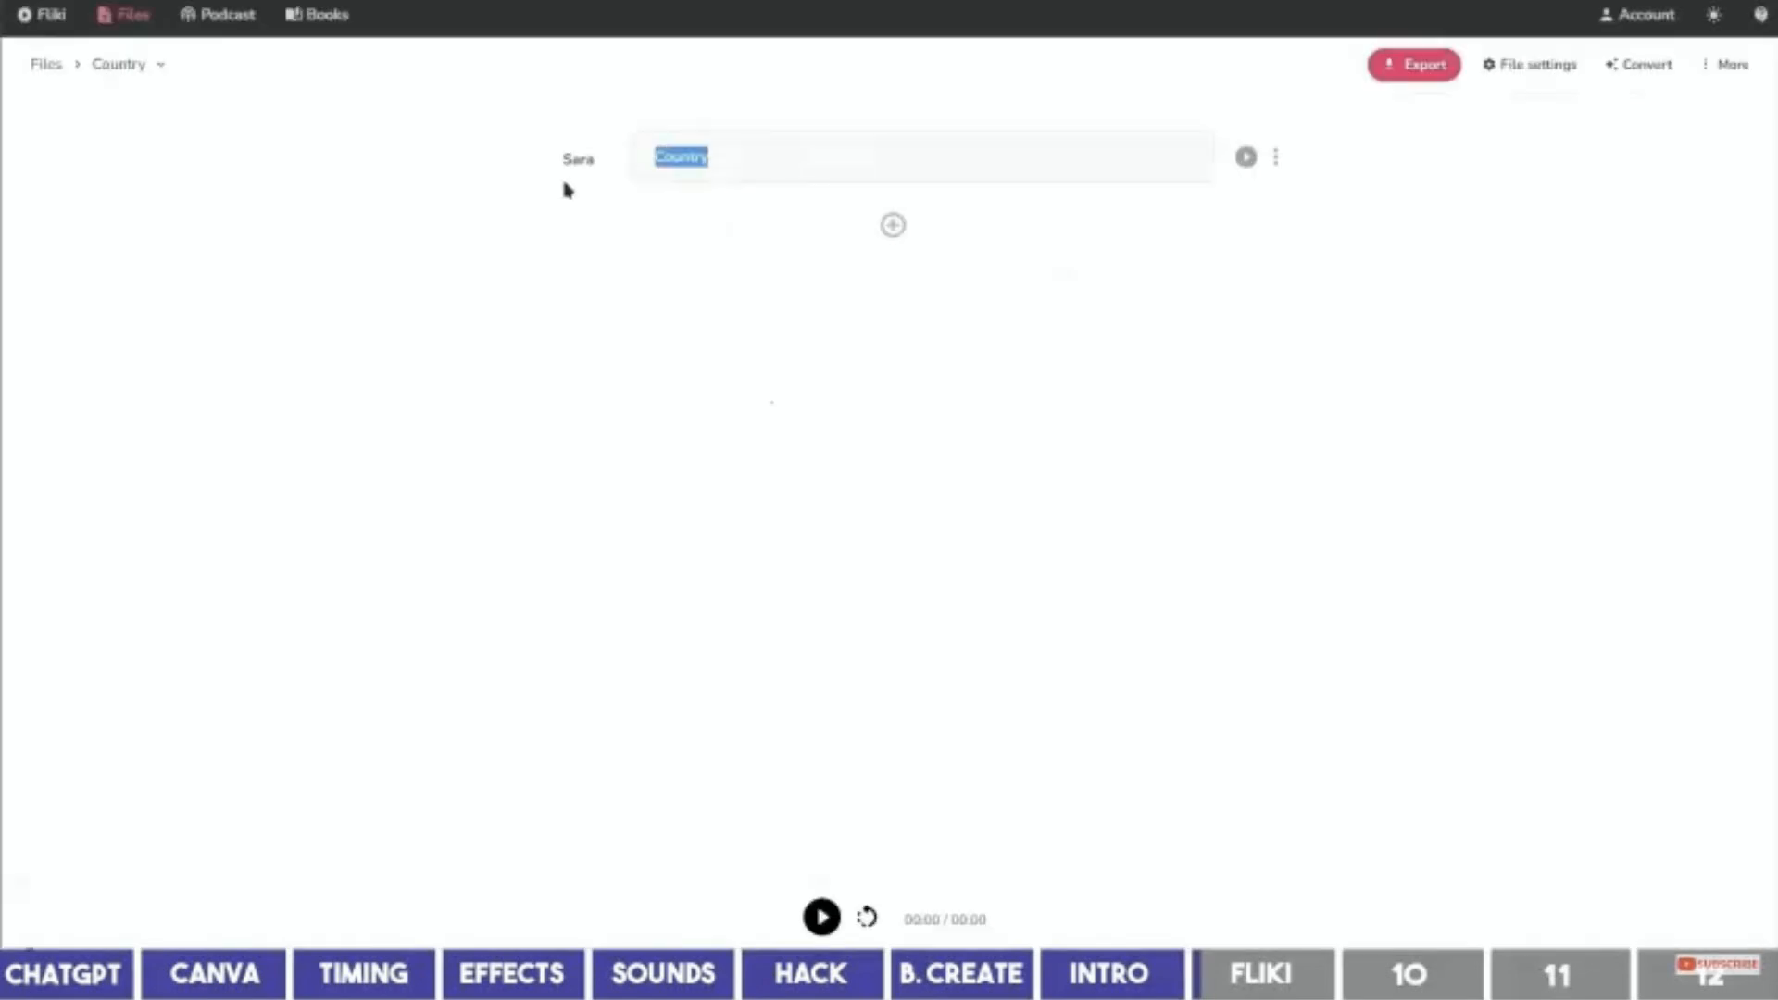
type("Welcome to The Quiz Zone! In today's video, can you guess the name of these countries by their flag in 5 seconds? We'll give you a hint, so let's know how many you get correctly in the comment below. Let's get started!")
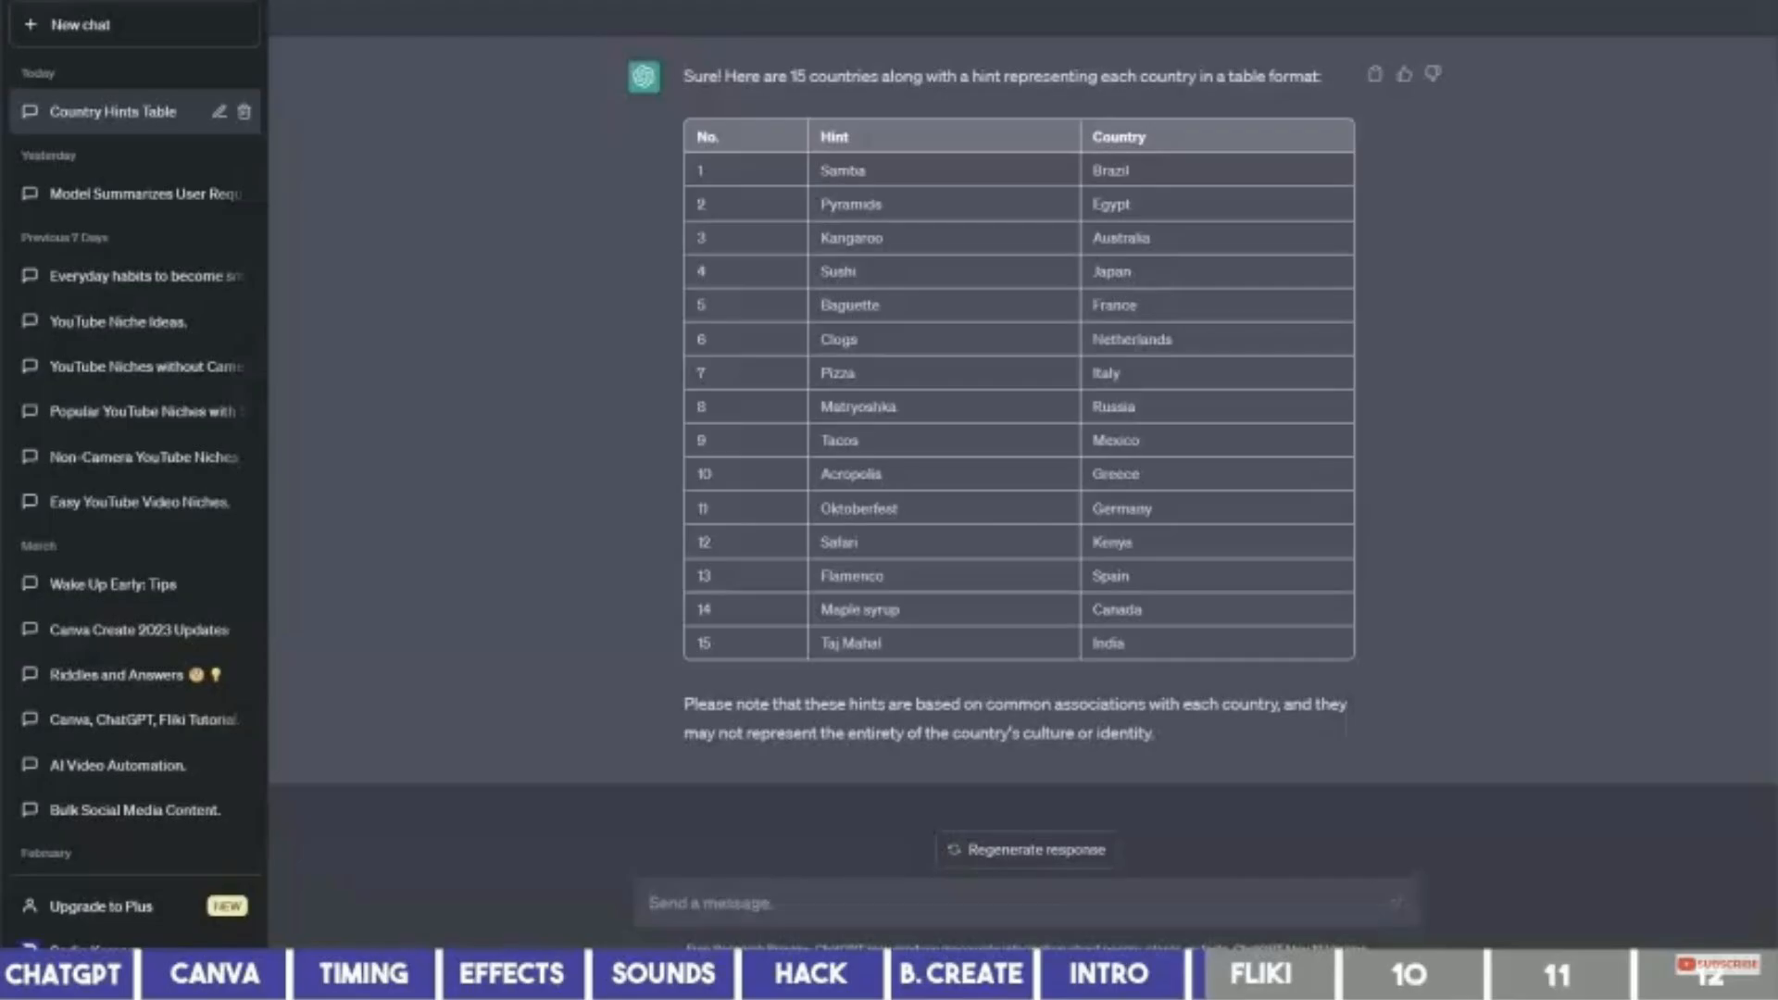
type("List out the name of all the countries in the order above and add a period at the end of each.")
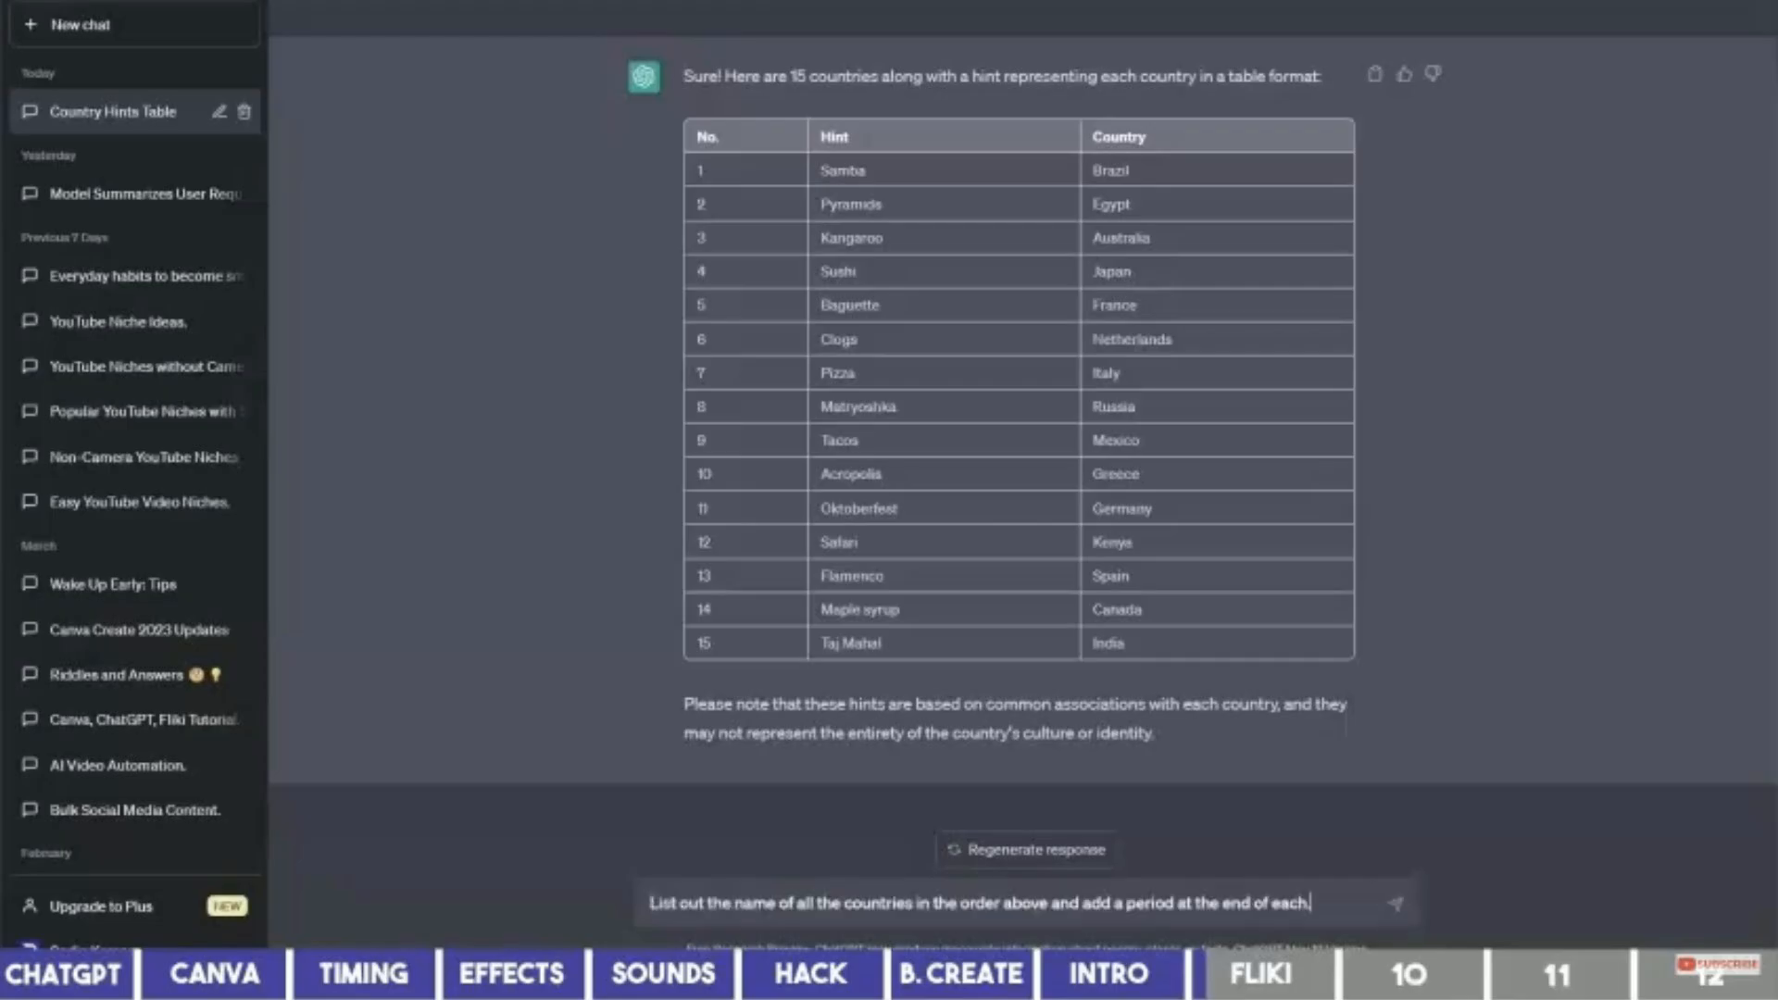
Send the prompt and select the returned numbered list of 15 countries.
left_click(1396, 905)
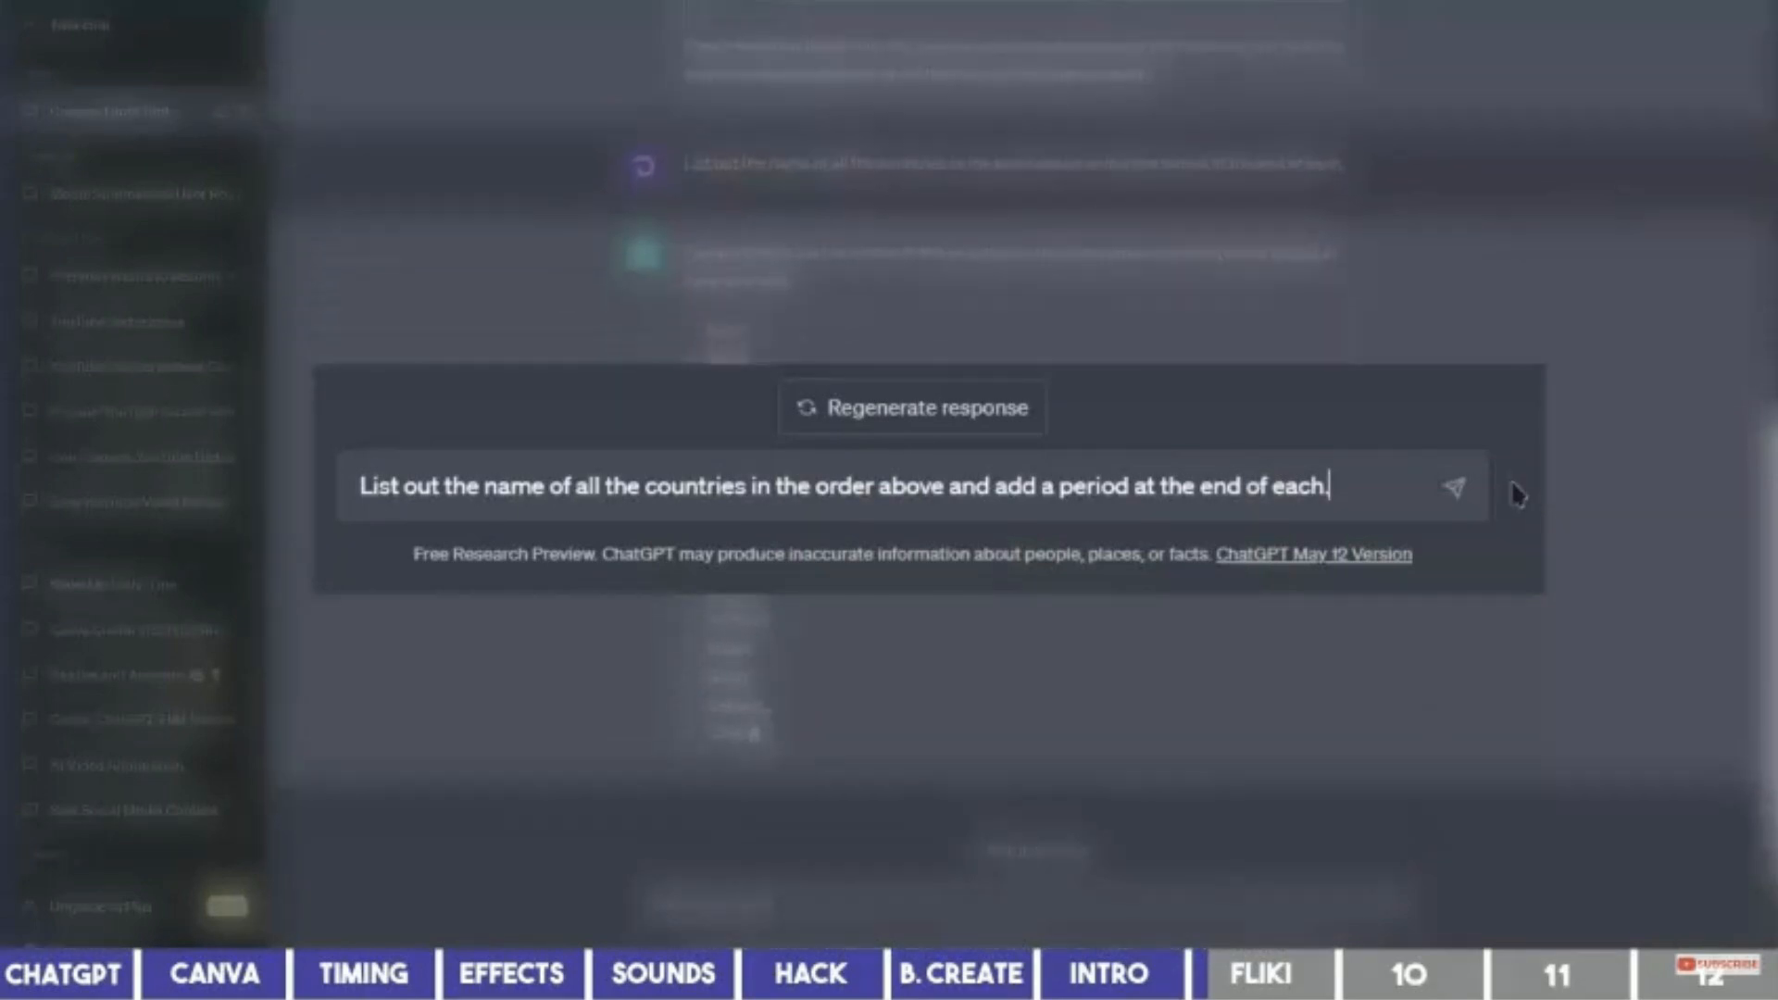
left_click_drag(707, 252, 806, 459)
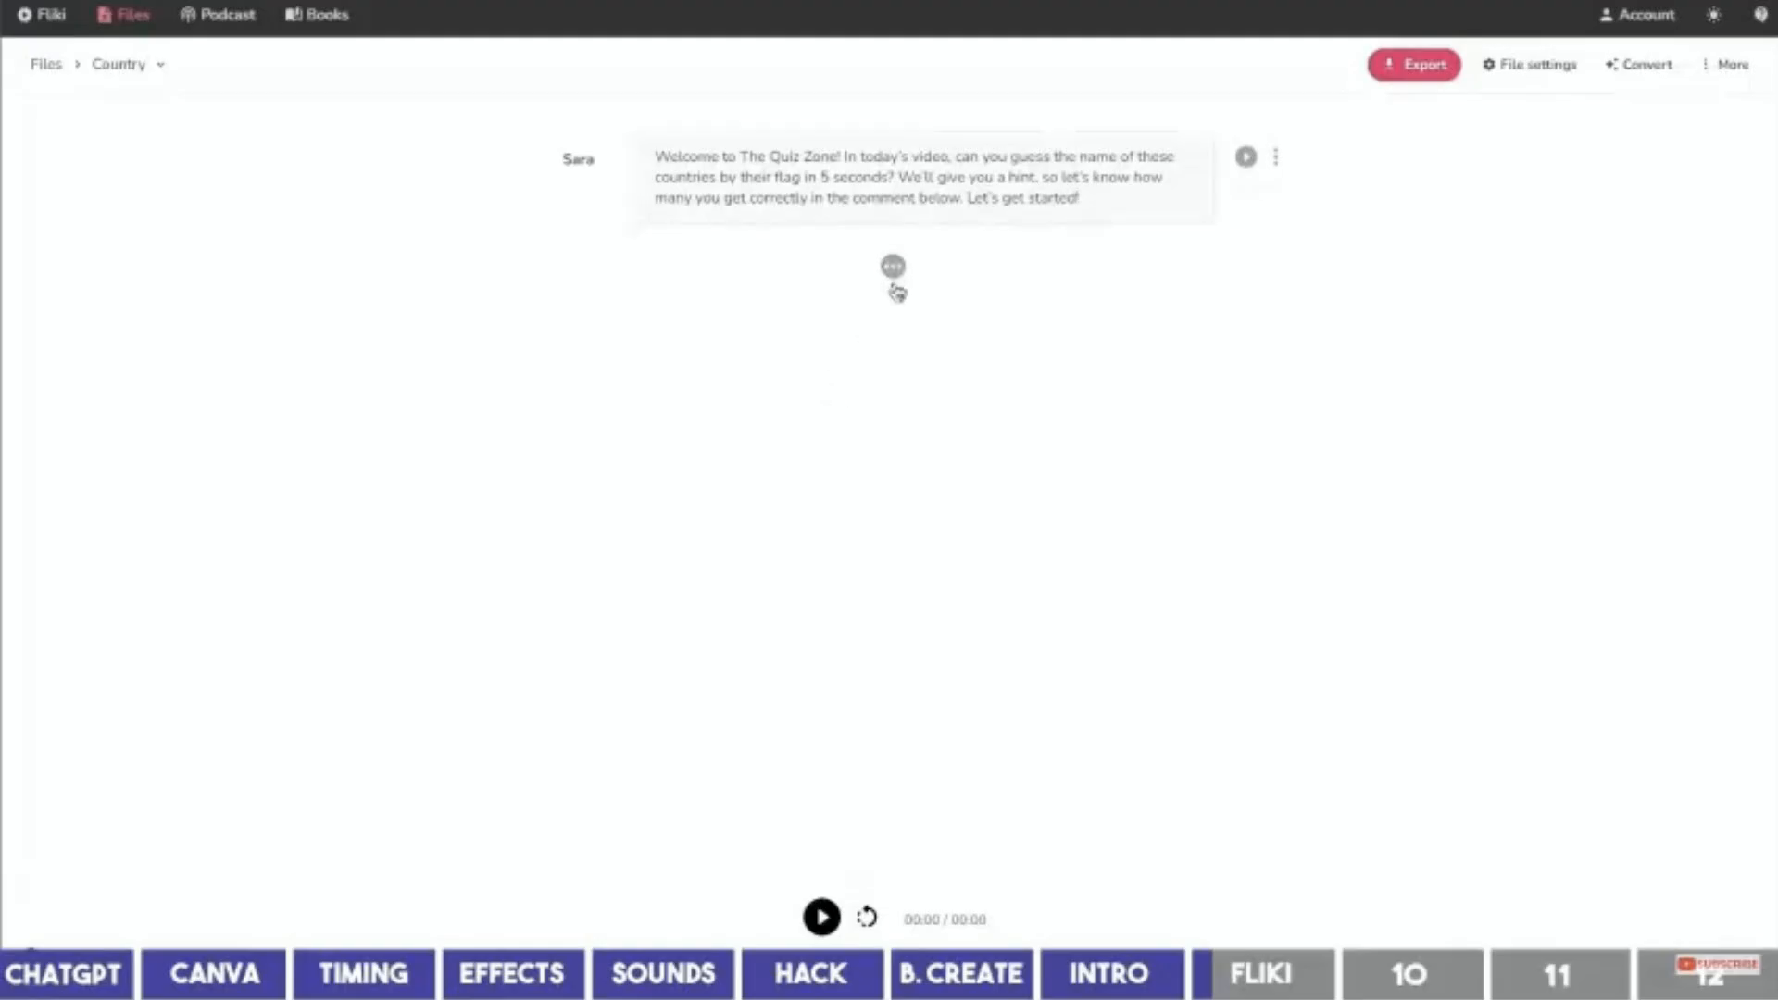
Add a block below the intro and paste the country list as separate blocks.
left_click(892, 267)
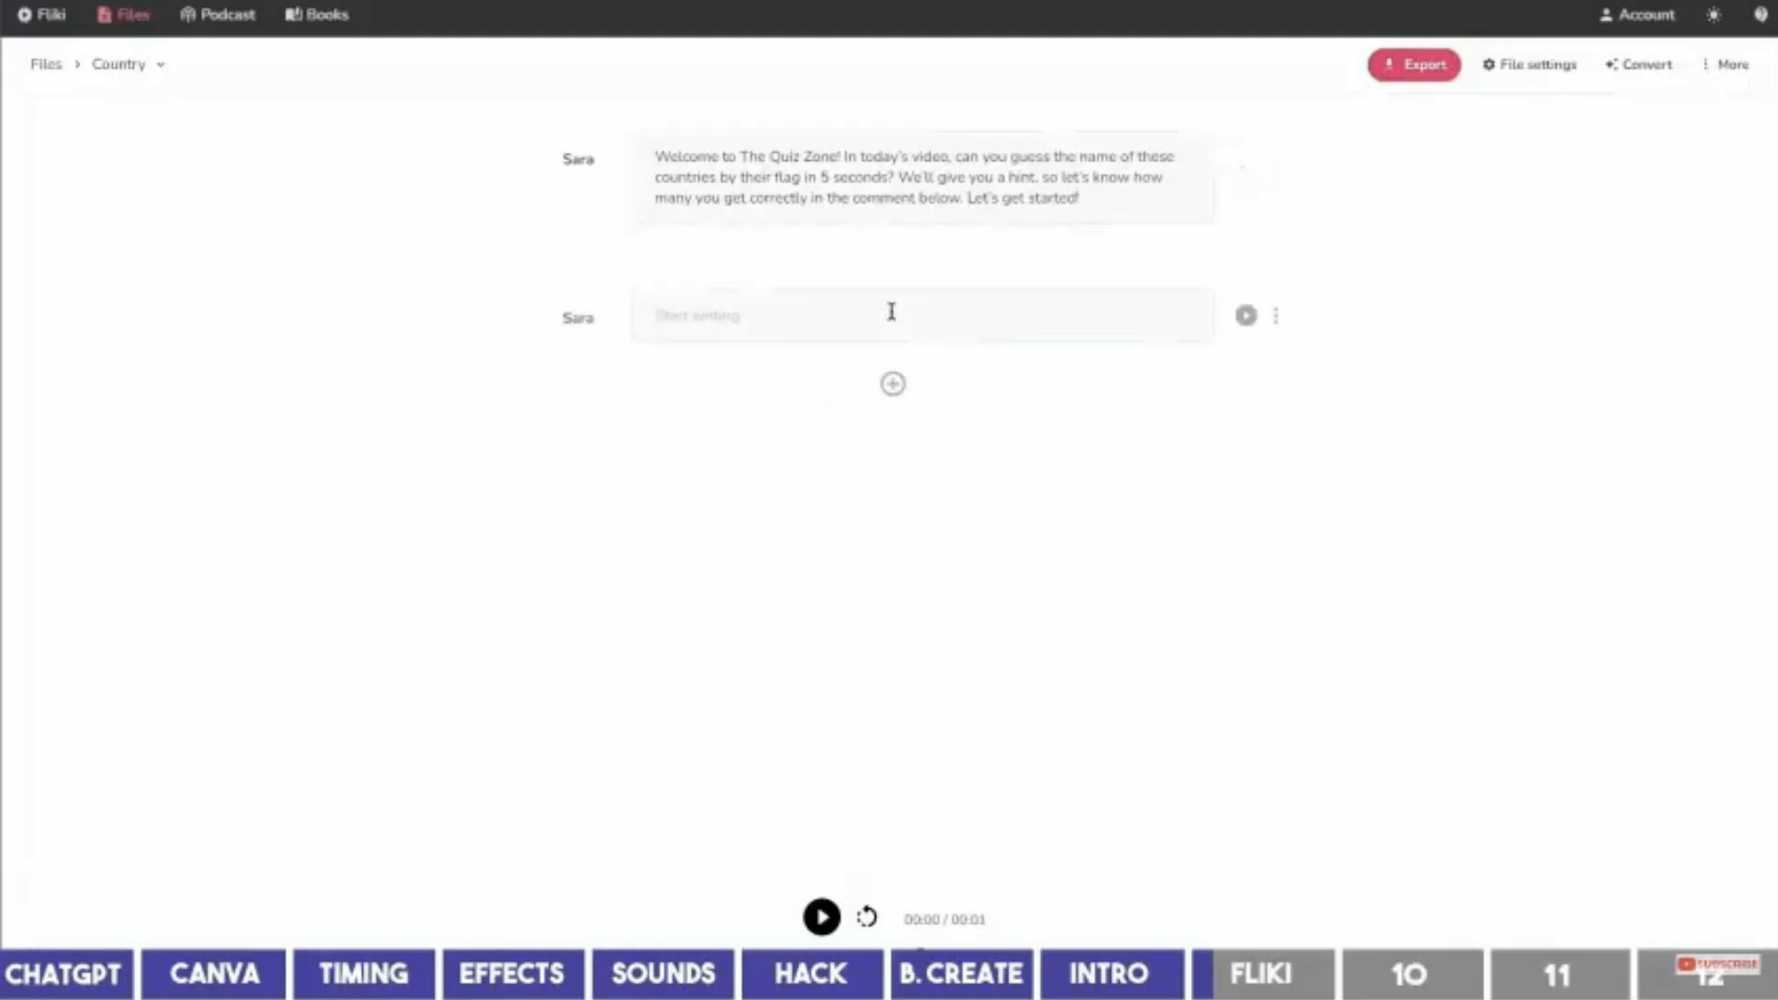
key("ctrl+v")
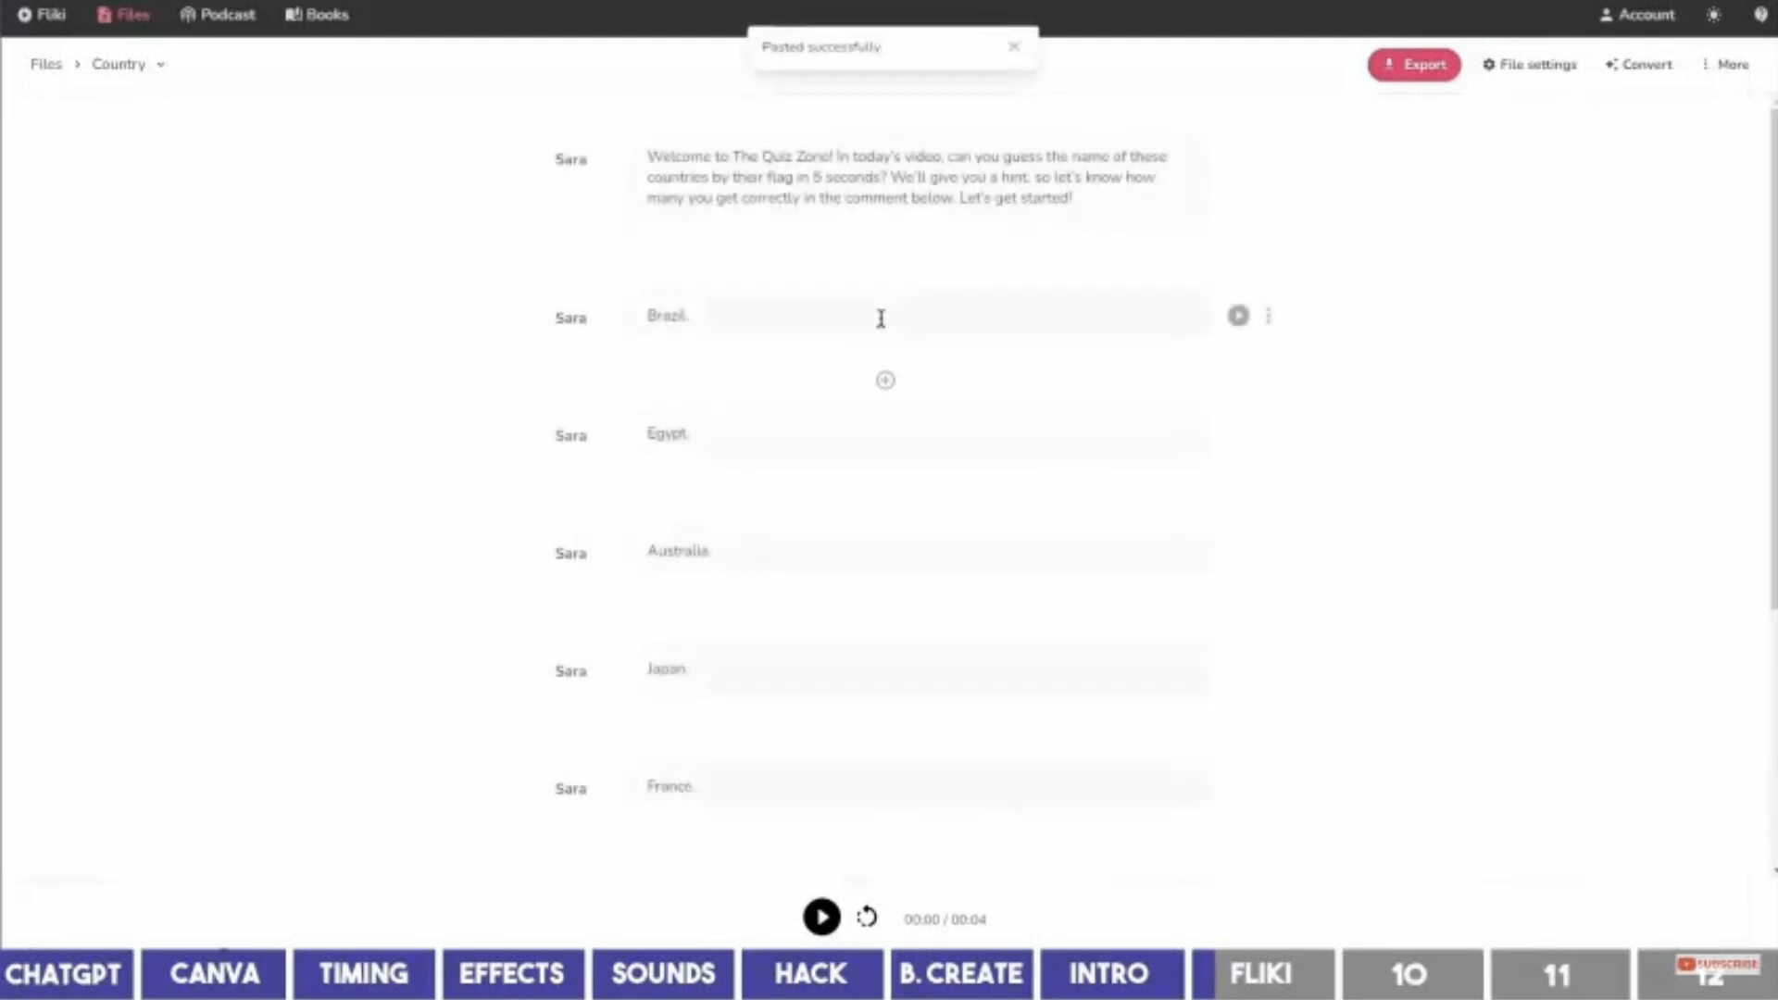
scroll(987, 365, "down", 4)
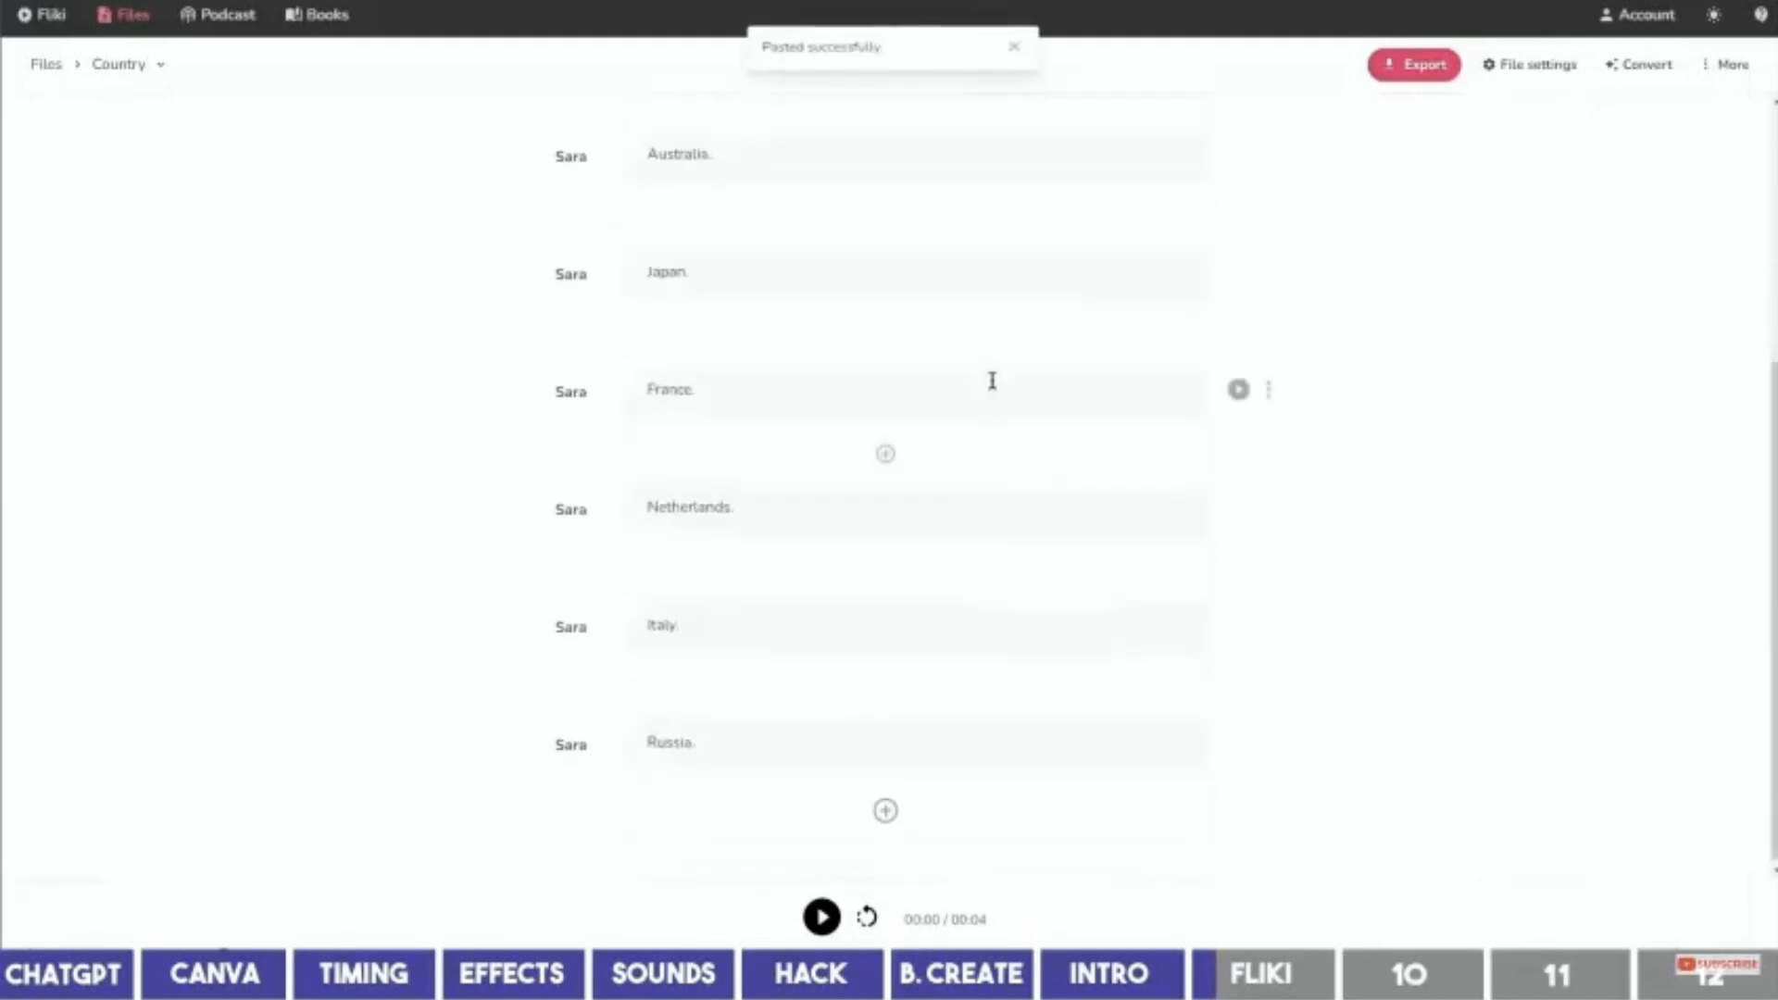
scroll(988, 380, "up", 5)
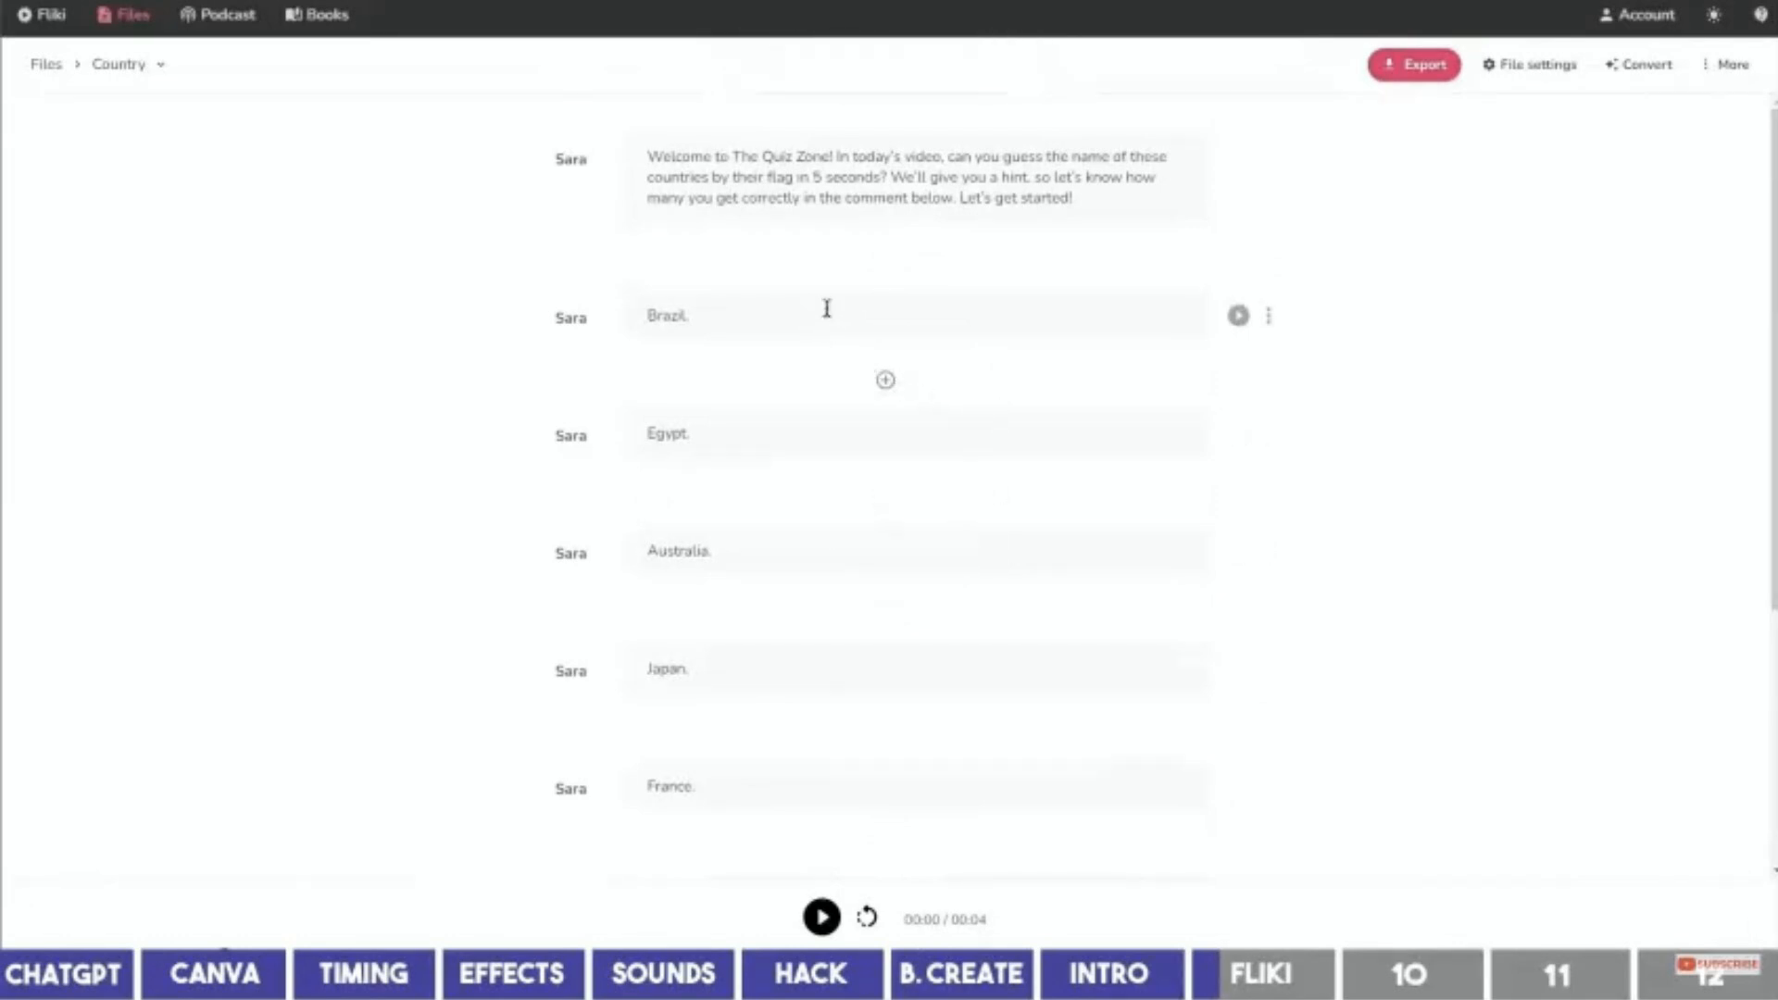
Set the script's Sara voice to the Excited voice style.
left_click(571, 160)
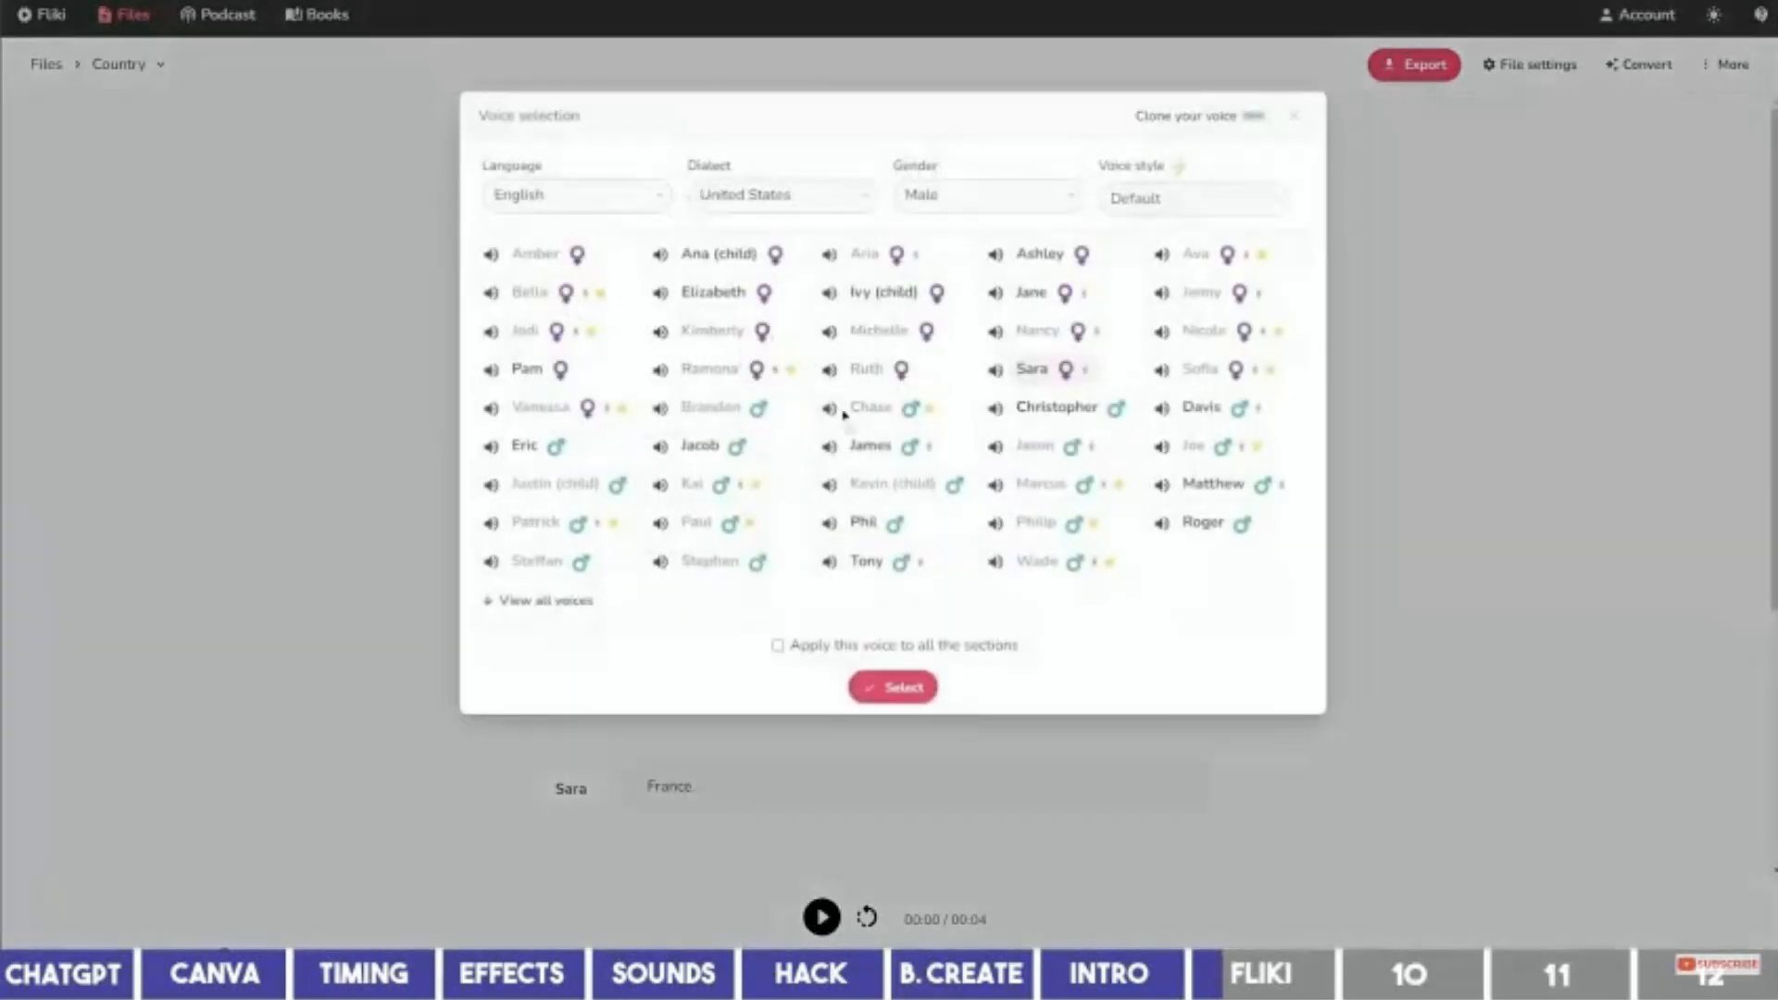
left_click(563, 601)
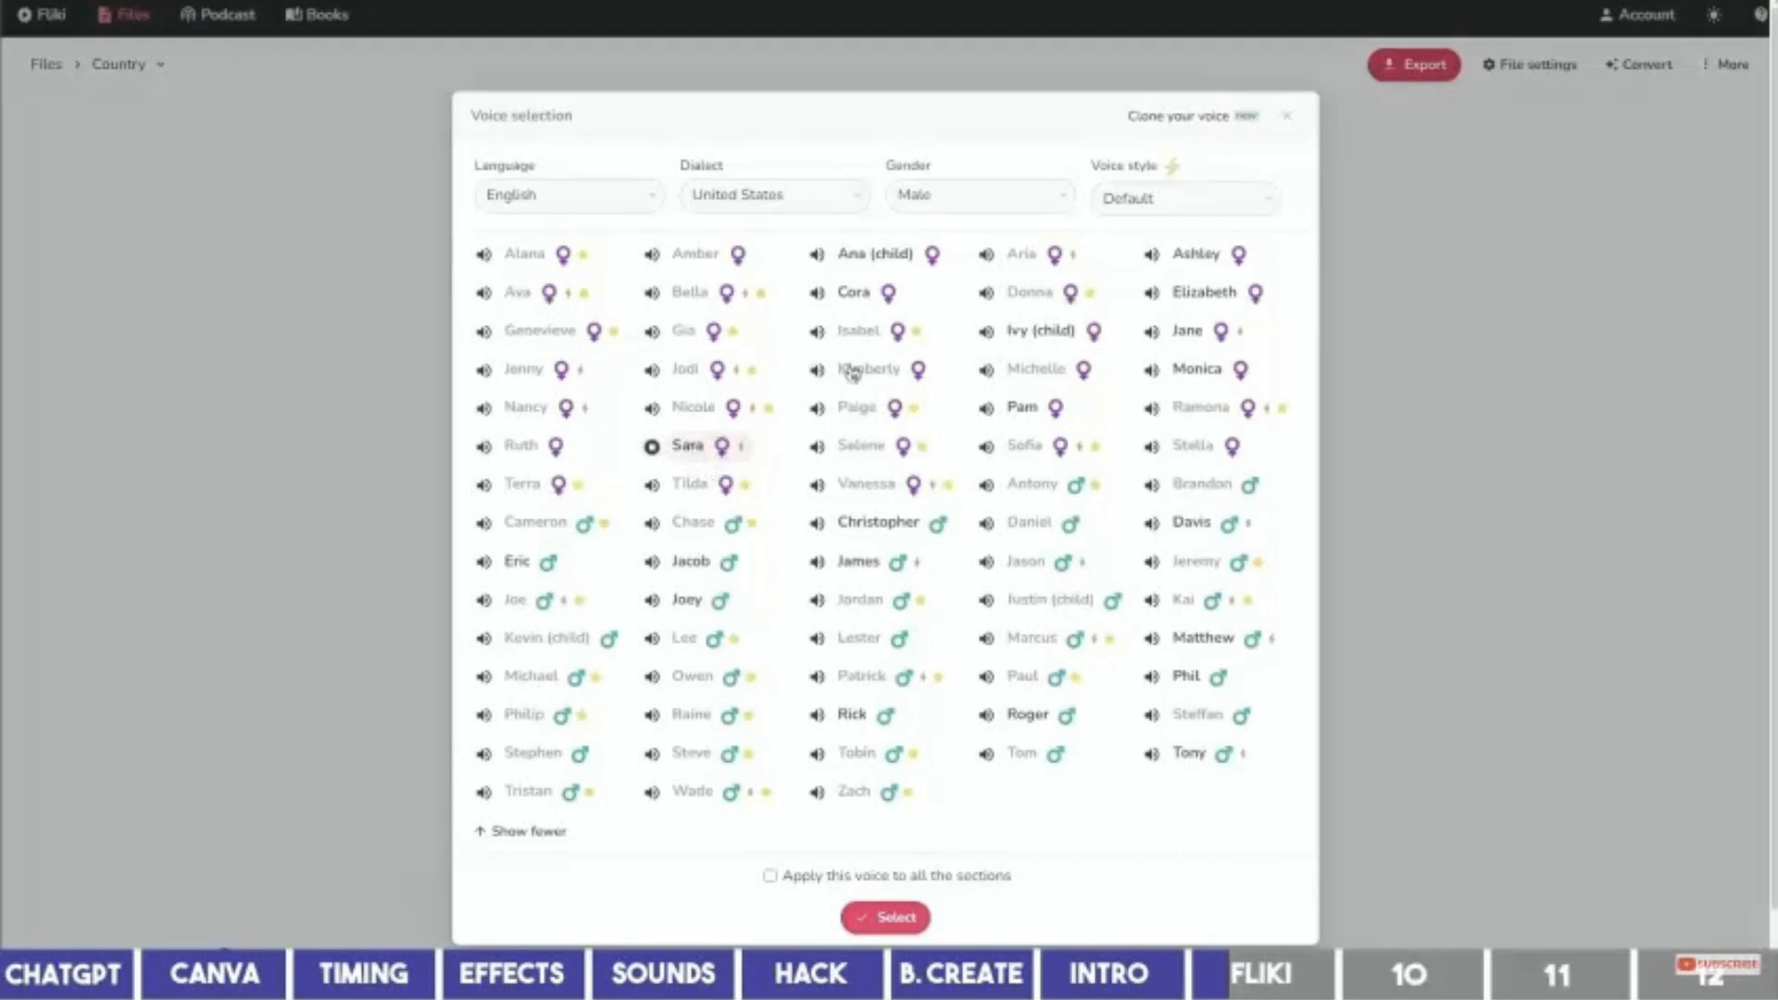
left_click(1131, 200)
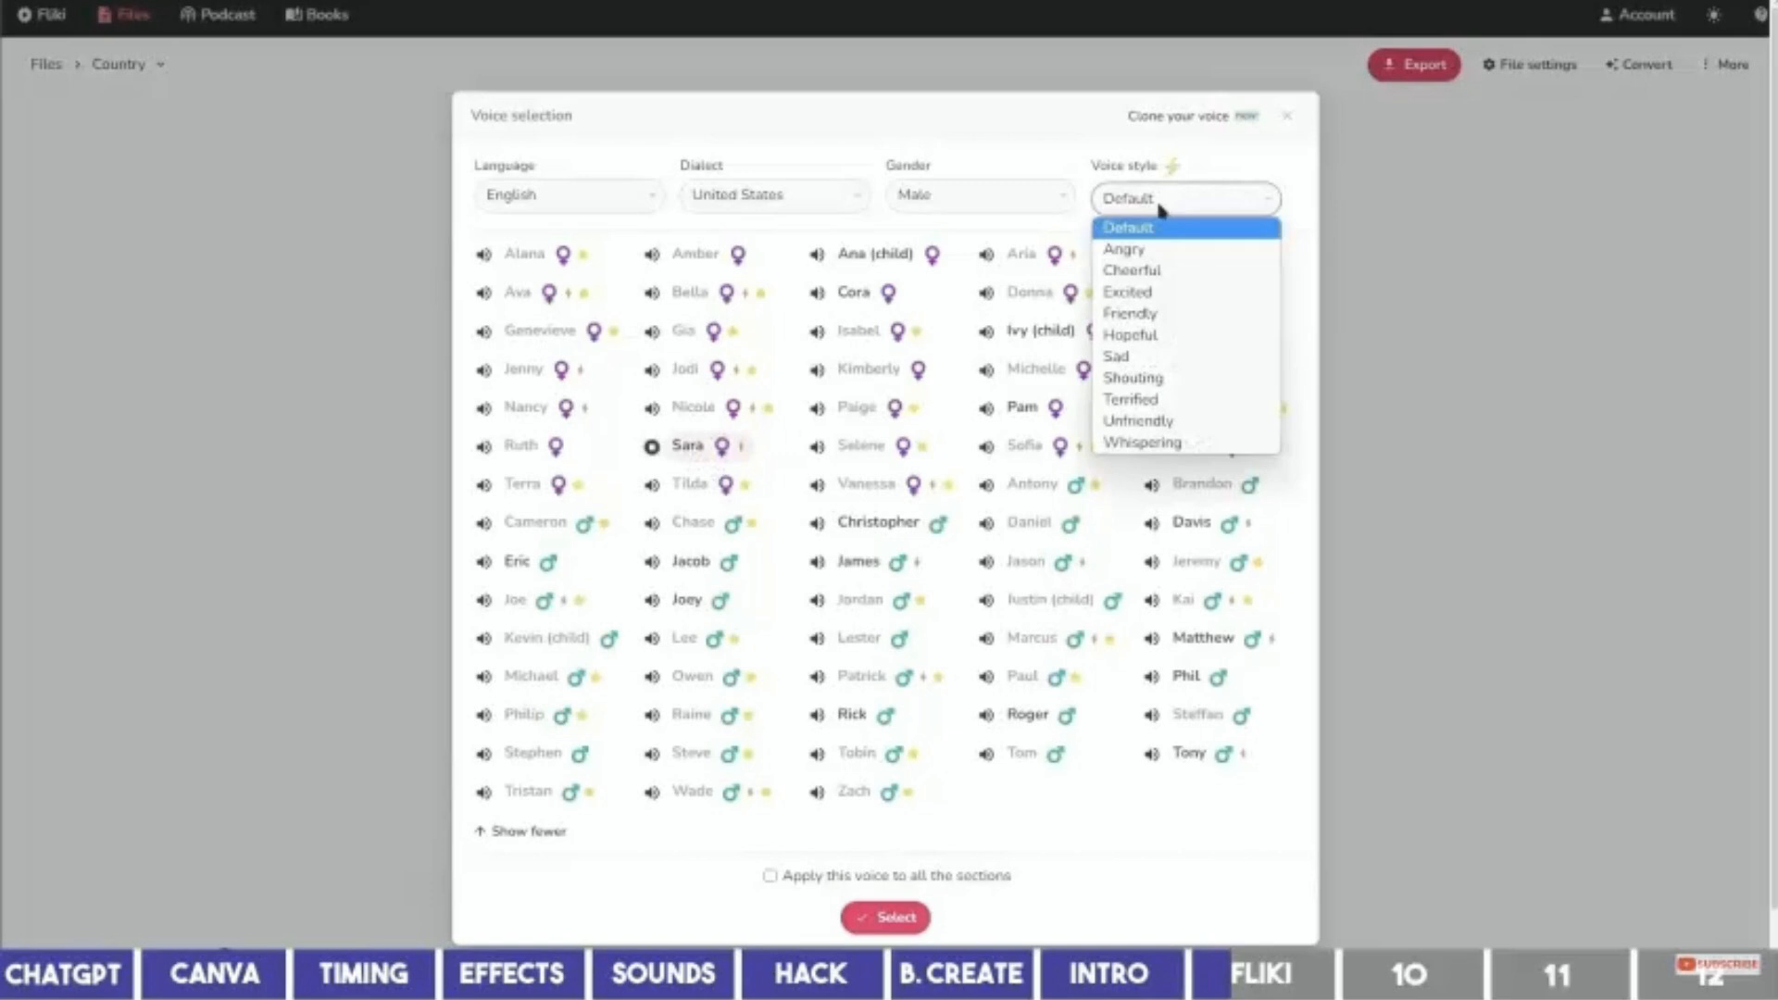
left_click(1199, 301)
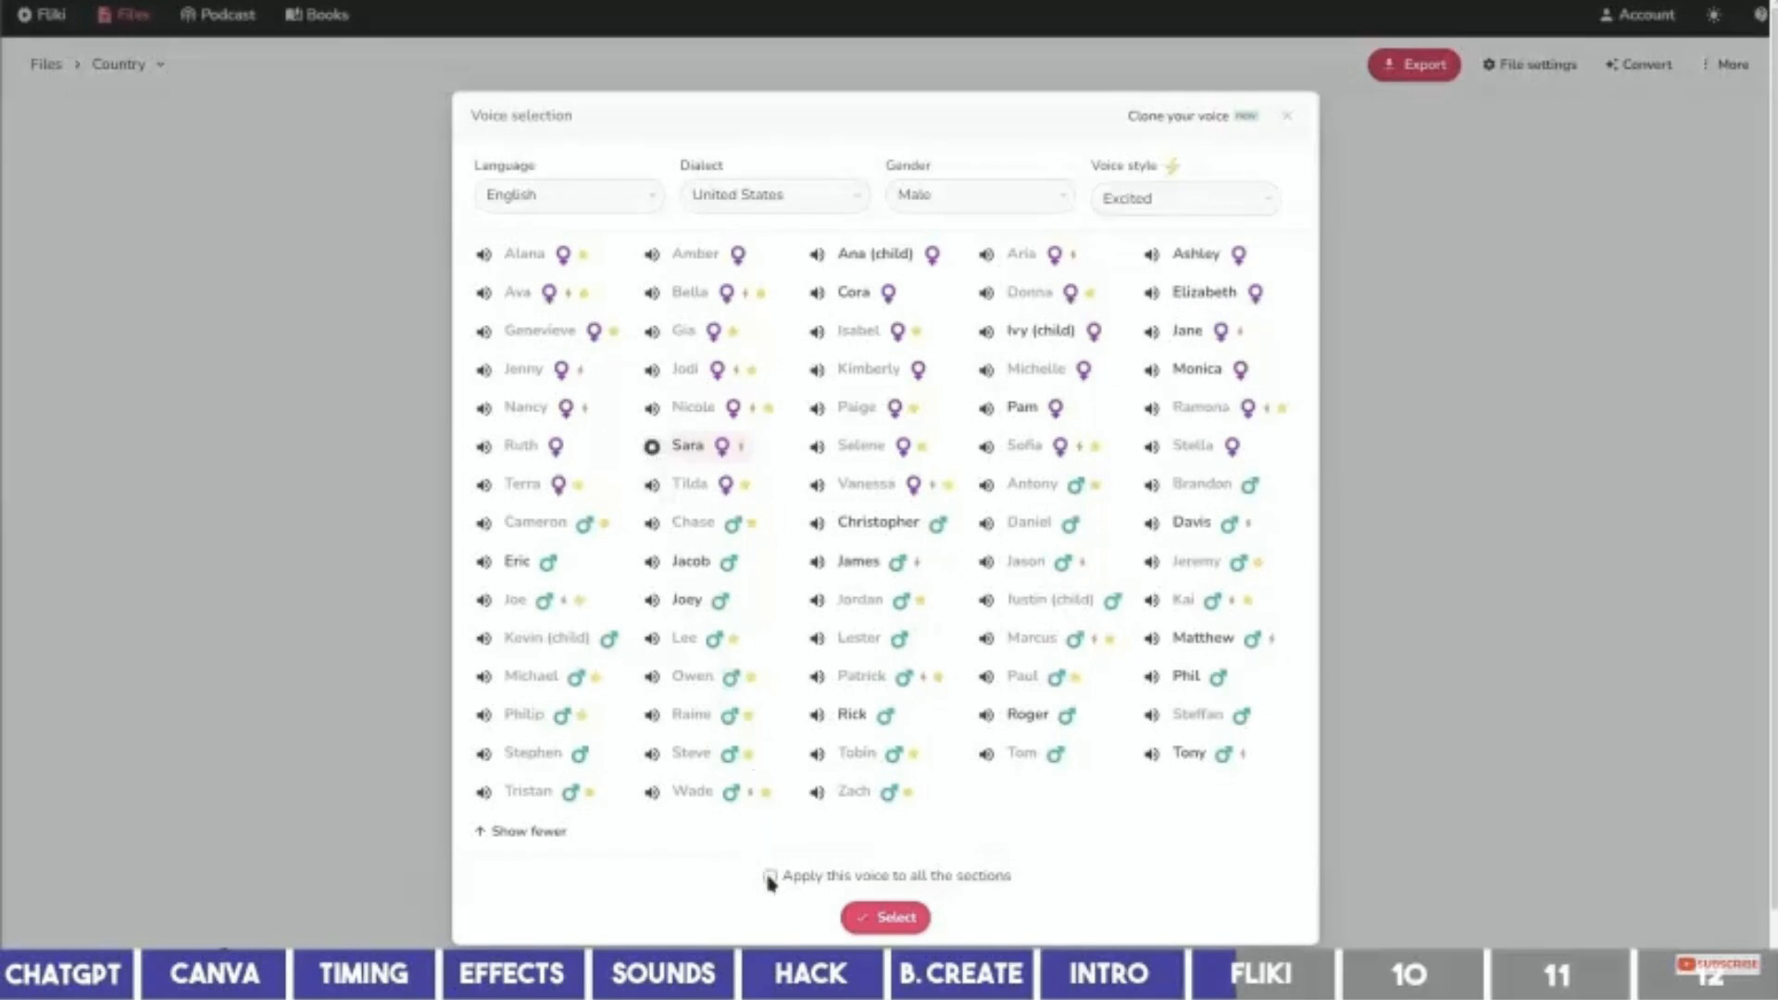
left_click(885, 916)
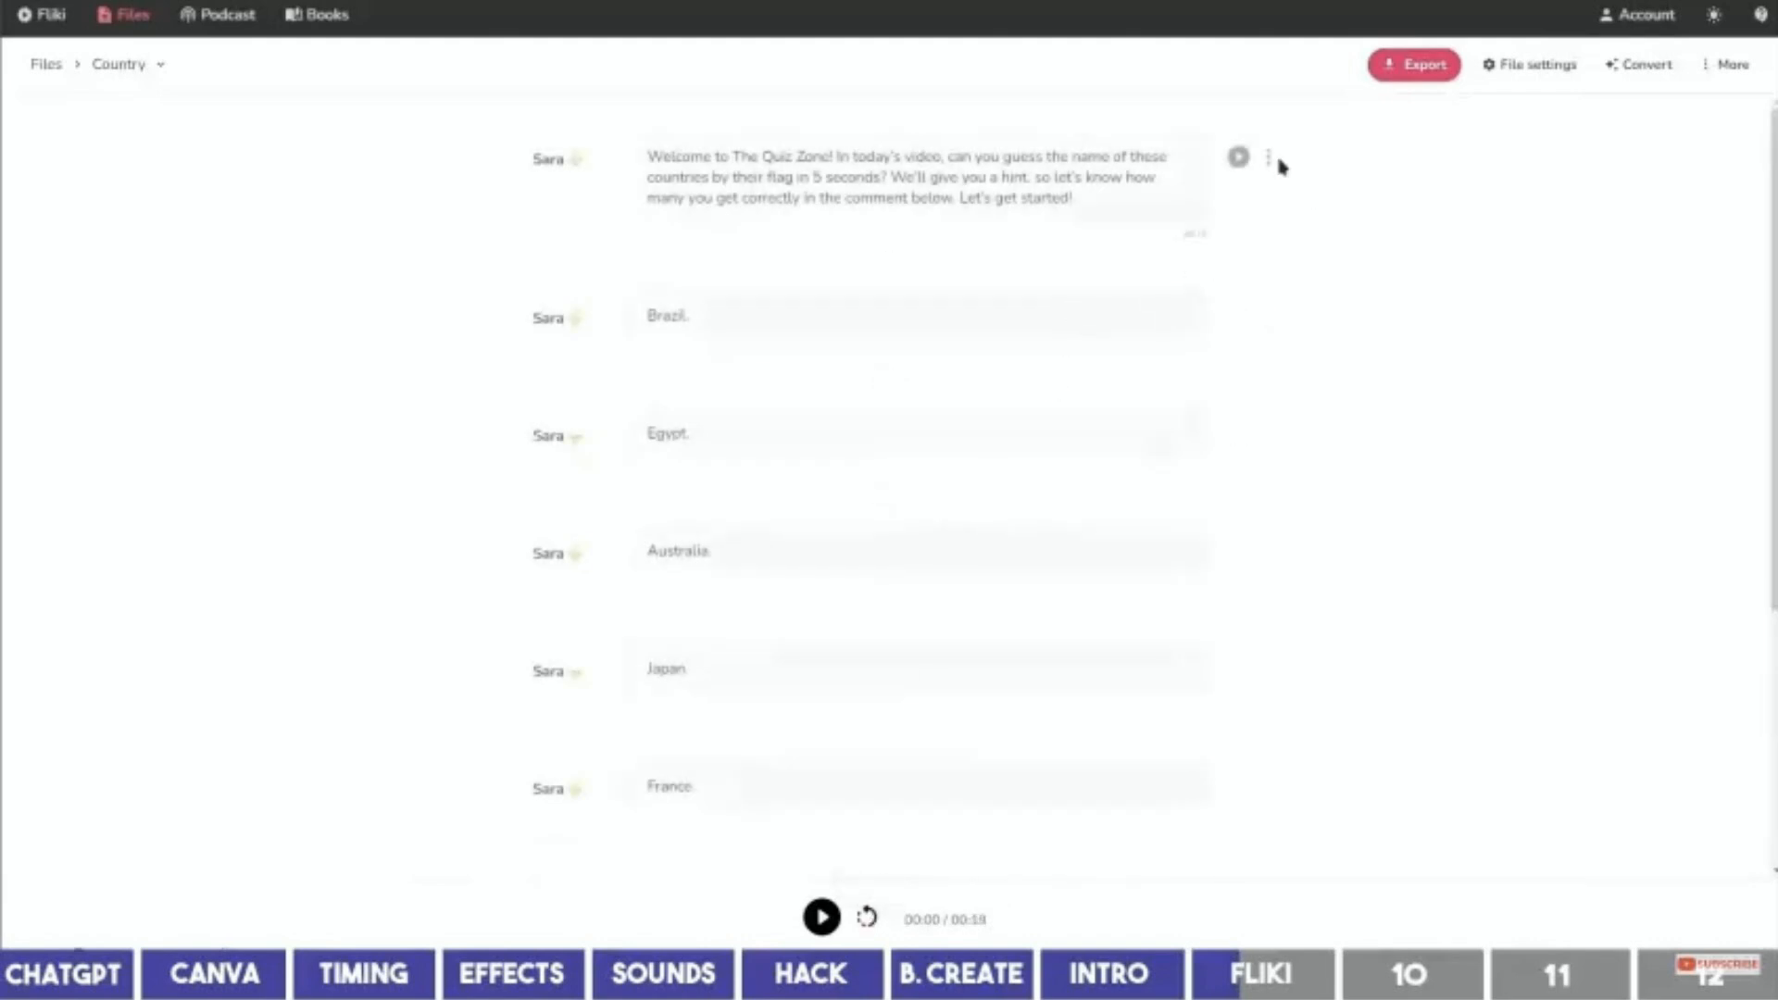
Download the voiceover audio for the intro, Brazil, Egypt, Australia and Japan sections.
left_click(1269, 158)
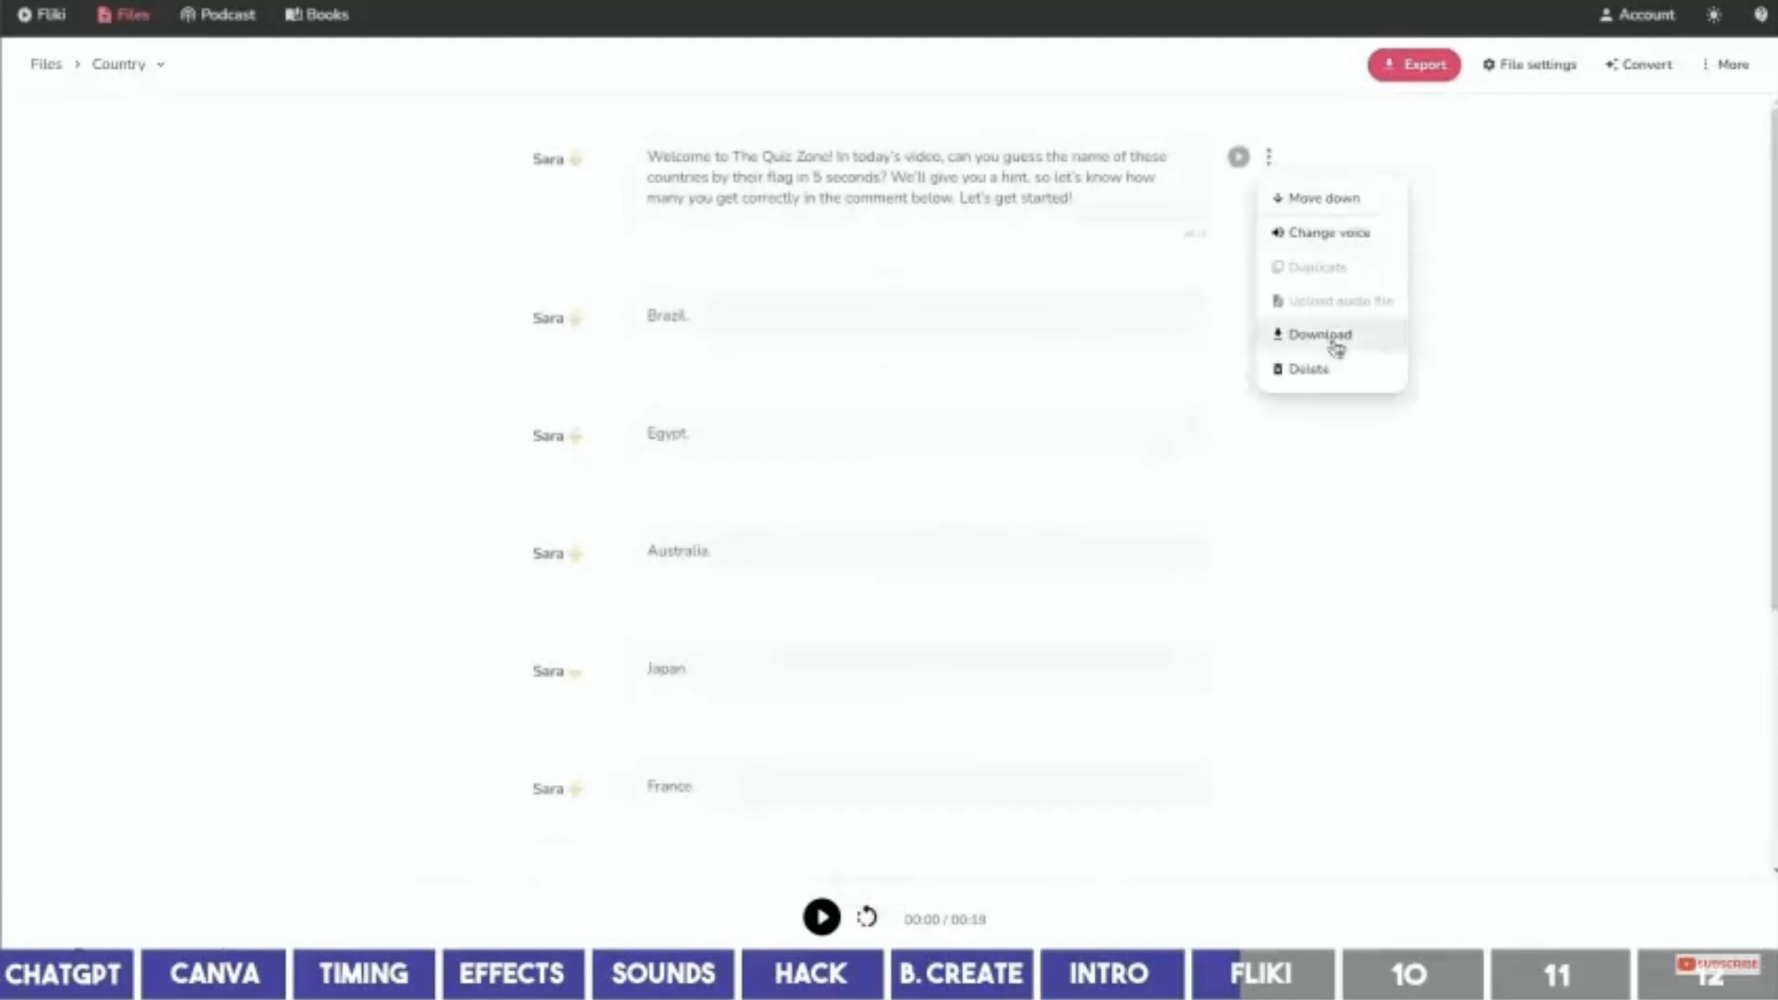
left_click(1346, 341)
left_click(1270, 319)
left_click(1324, 525)
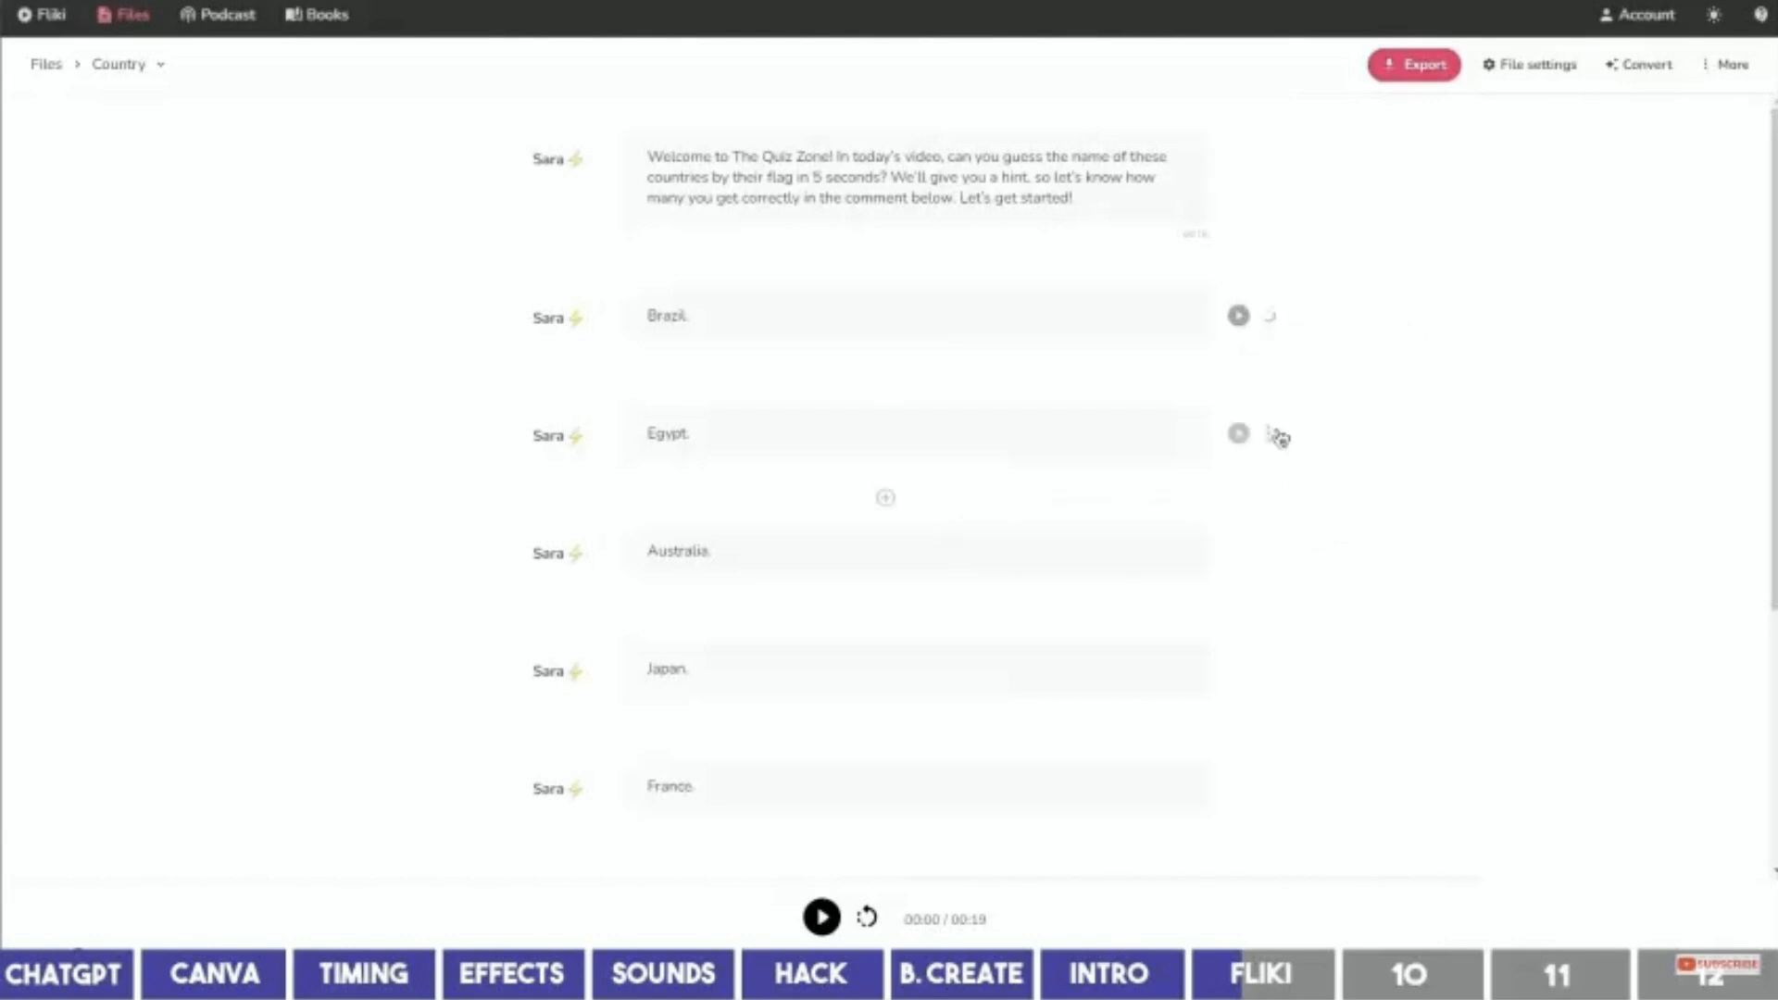
left_click(1269, 435)
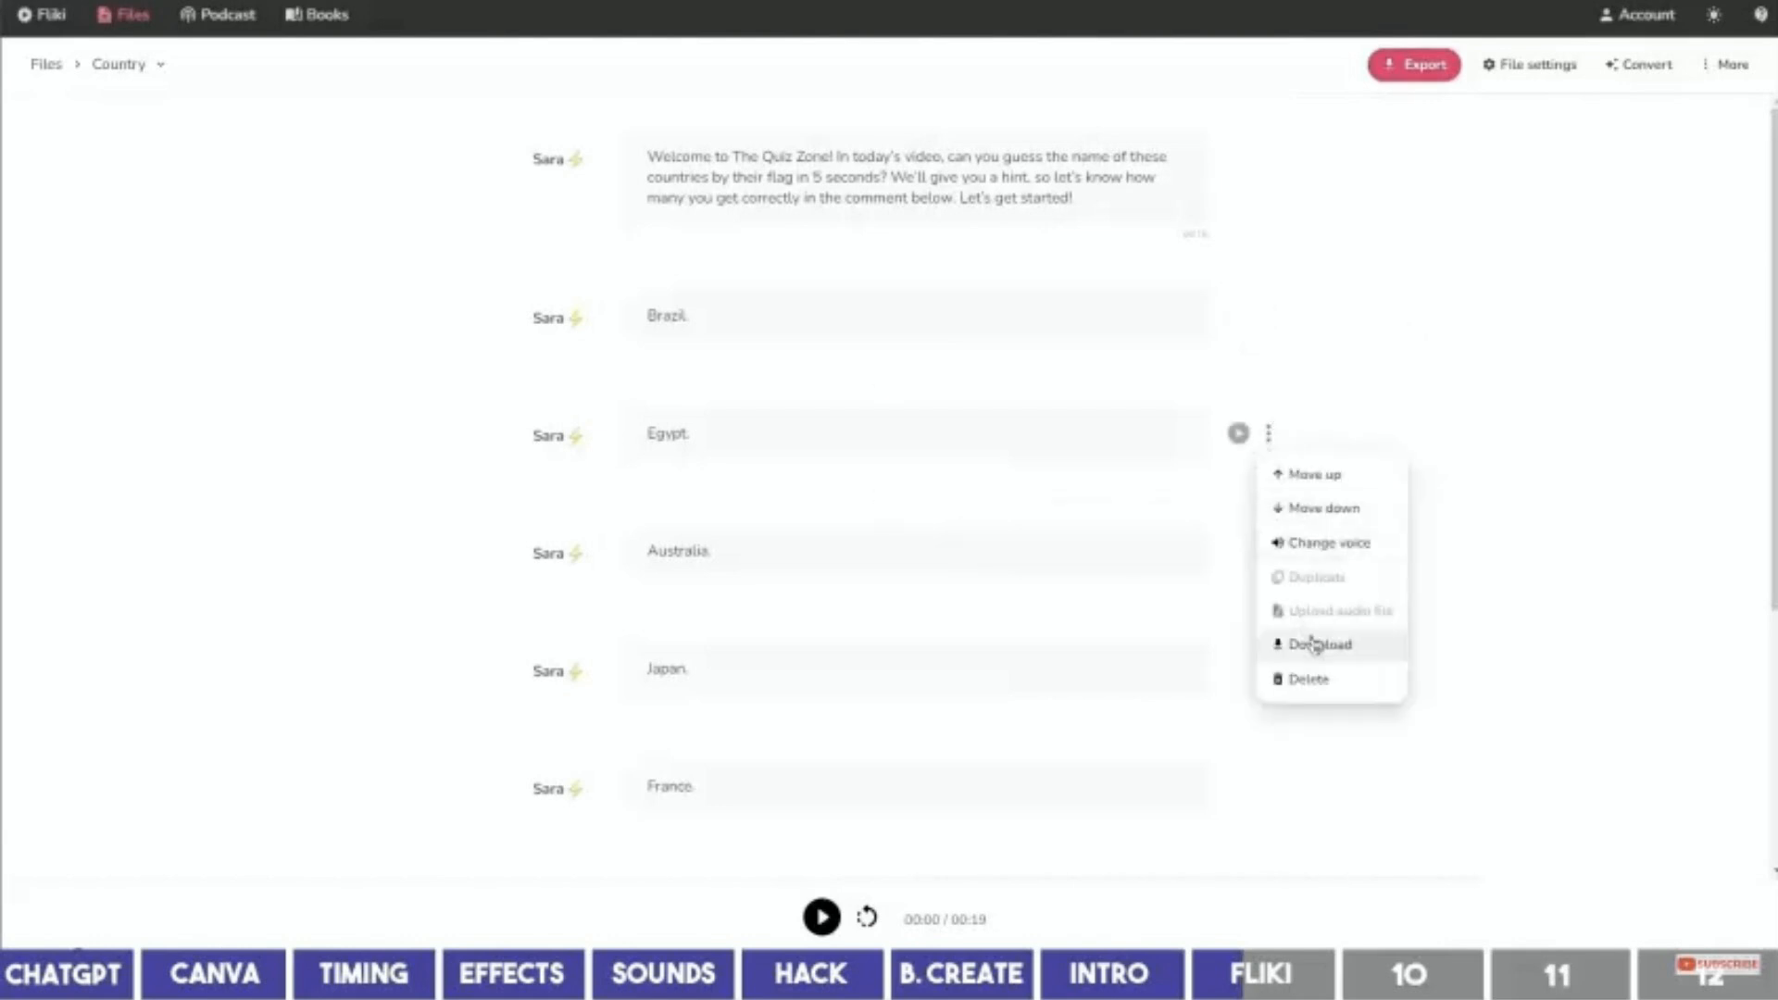
left_click(1313, 639)
scroll(1297, 488, "down", 2)
left_click(1268, 364)
left_click(1306, 575)
scroll(1270, 361, "down", 2)
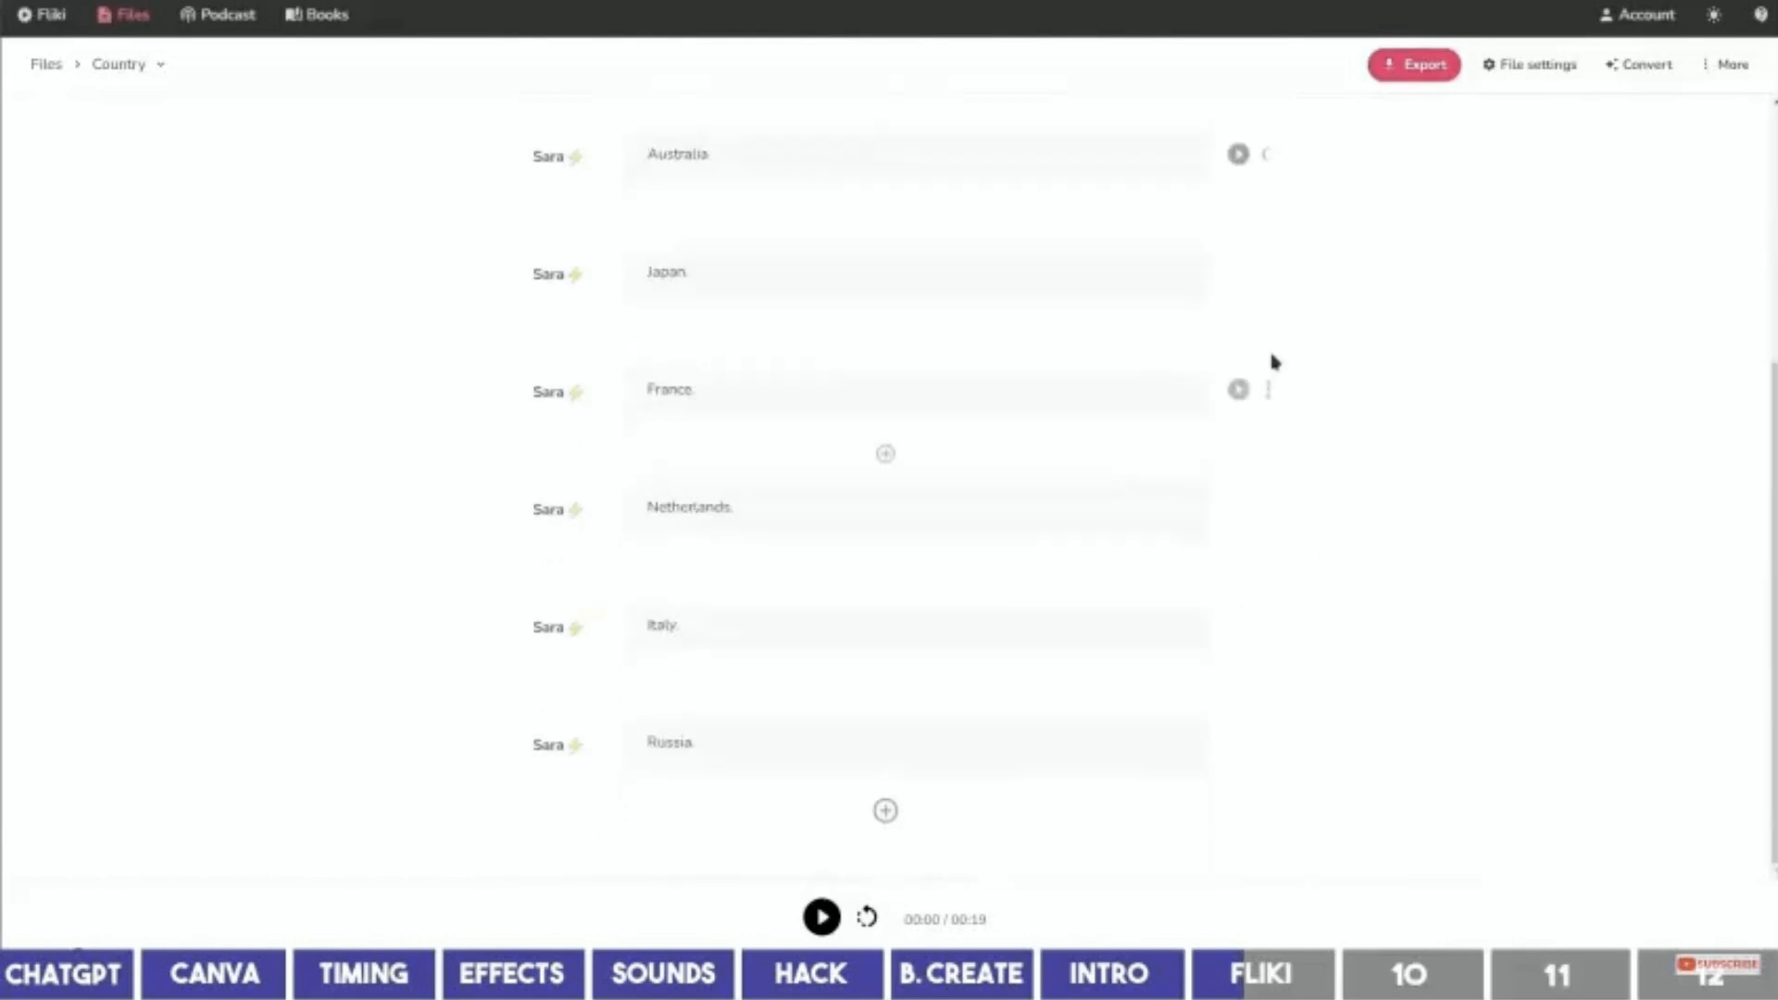
left_click(1269, 271)
left_click(1294, 484)
scroll(1370, 660, "up", 3)
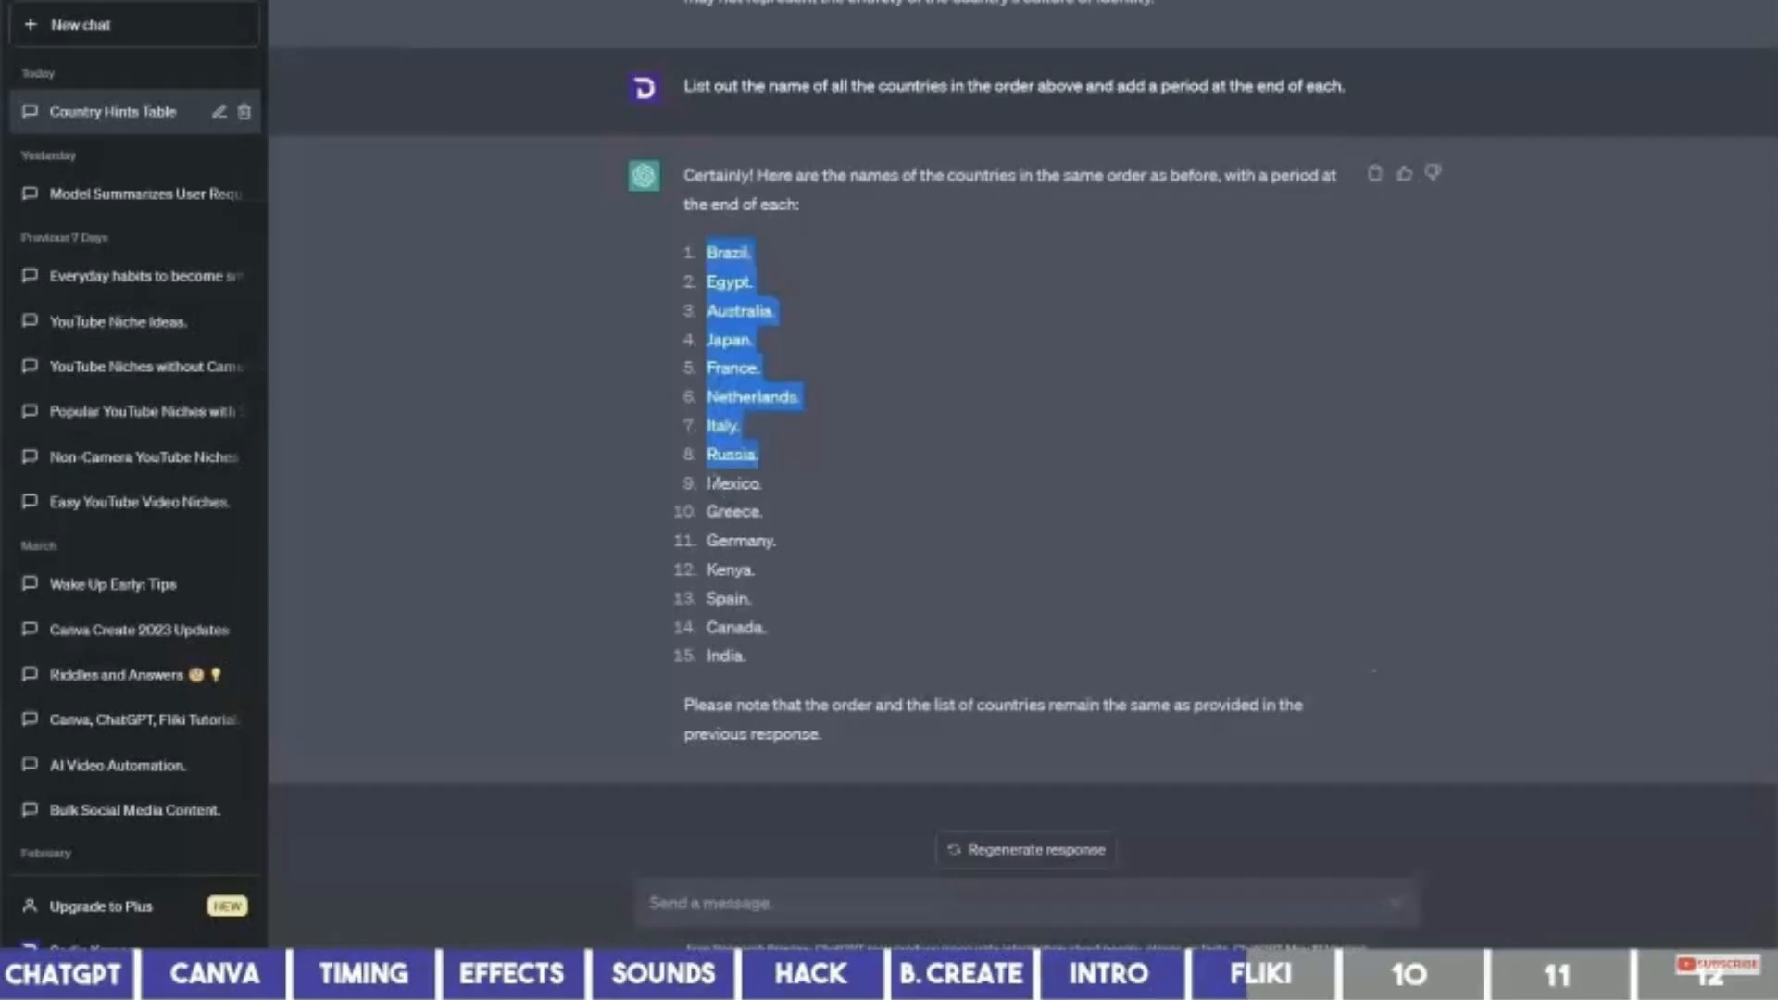
Paste the Mexico-to-India list into Country 2 and apply the Excited voice style to all sections.
left_click_drag(708, 482, 780, 654)
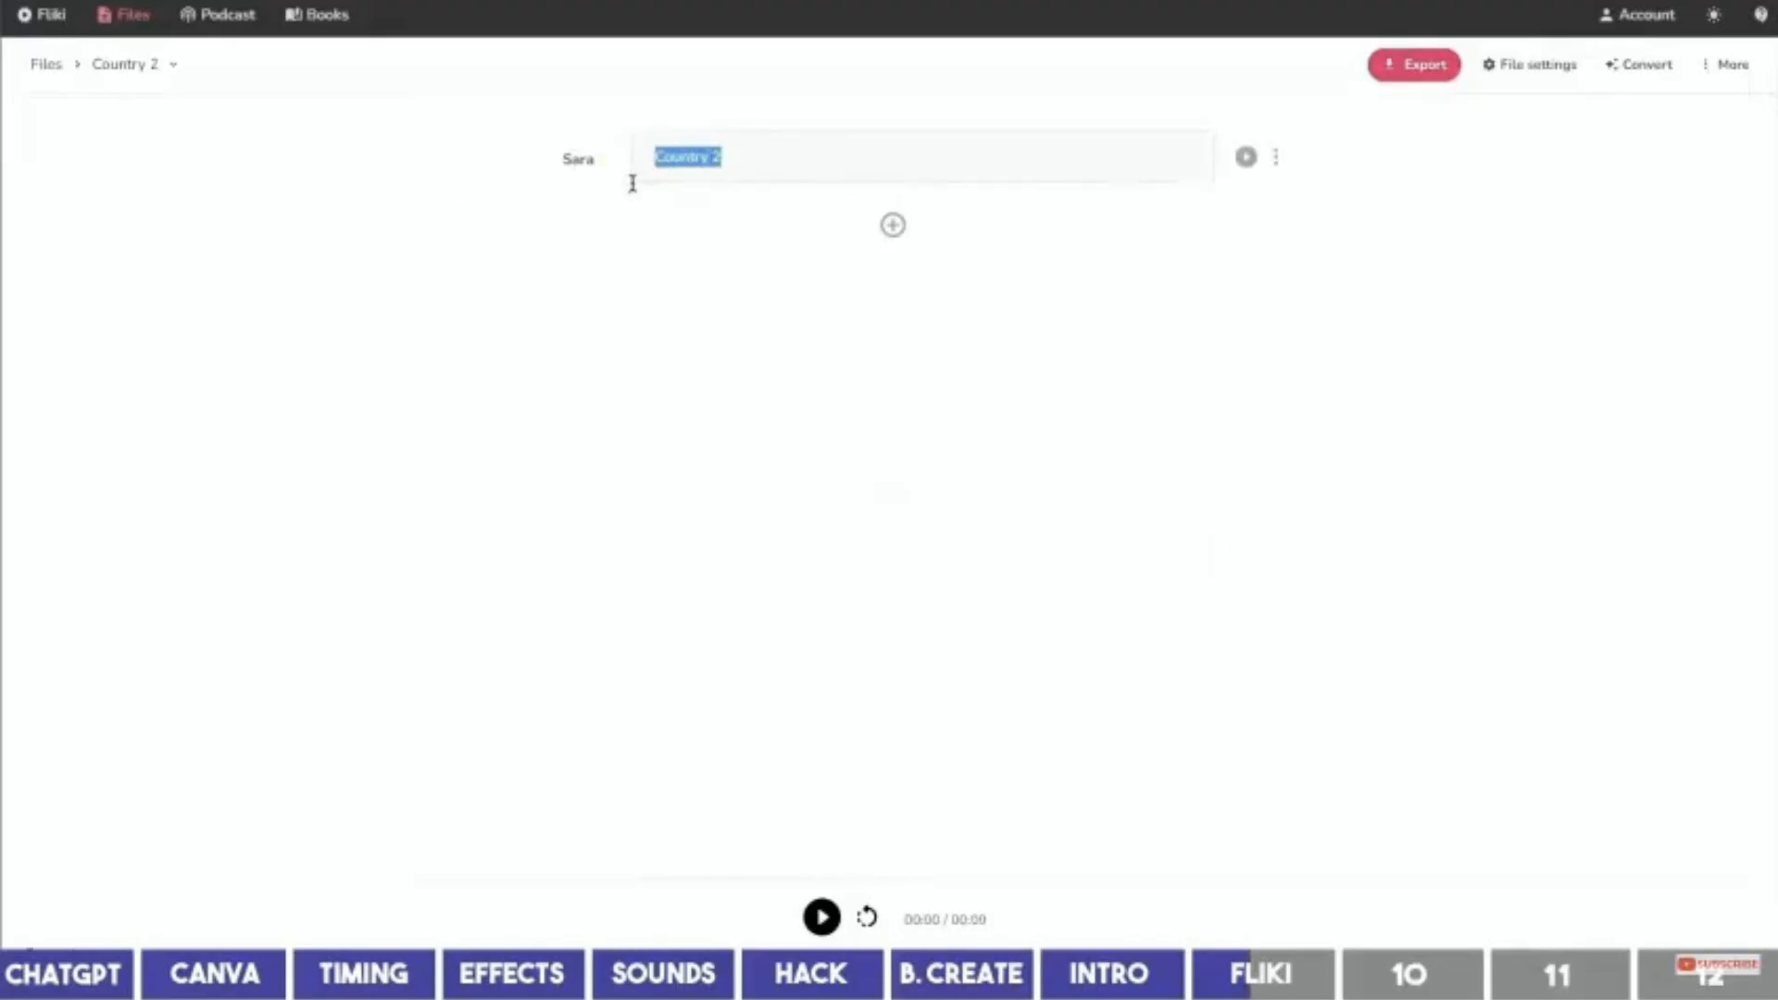
type("Mexico. Greece. Germany. Kenya. Spain. Canada. India.")
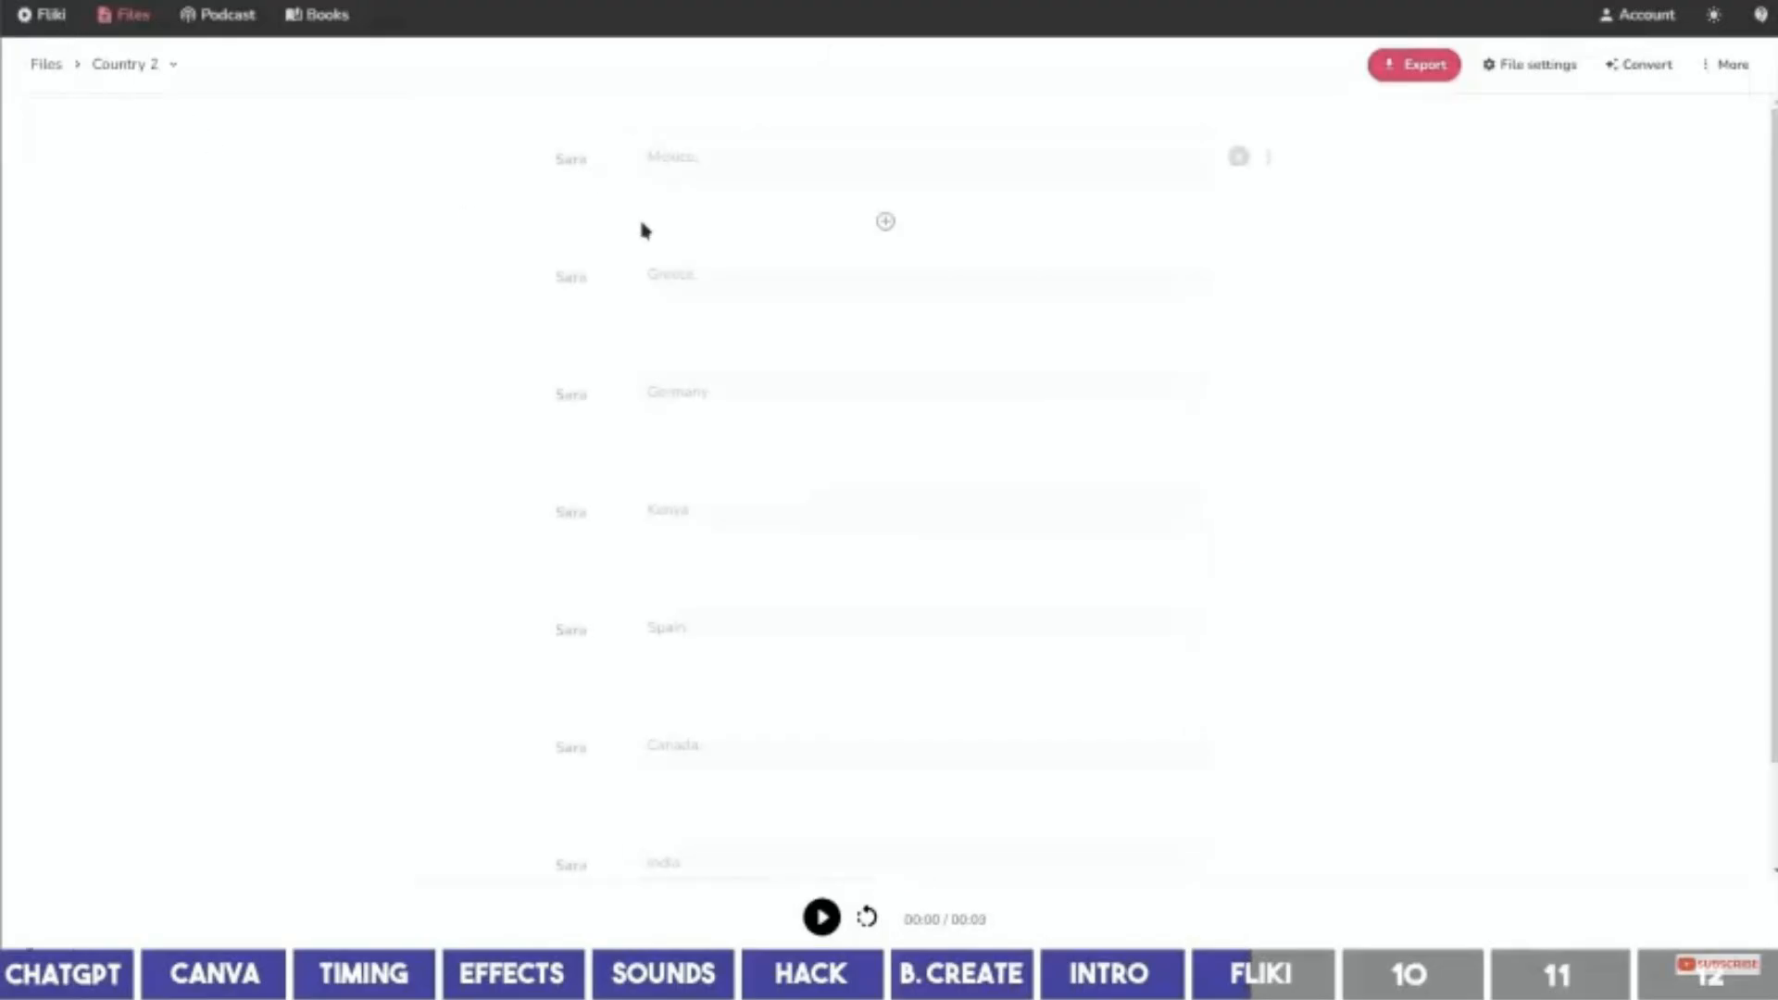
left_click(567, 175)
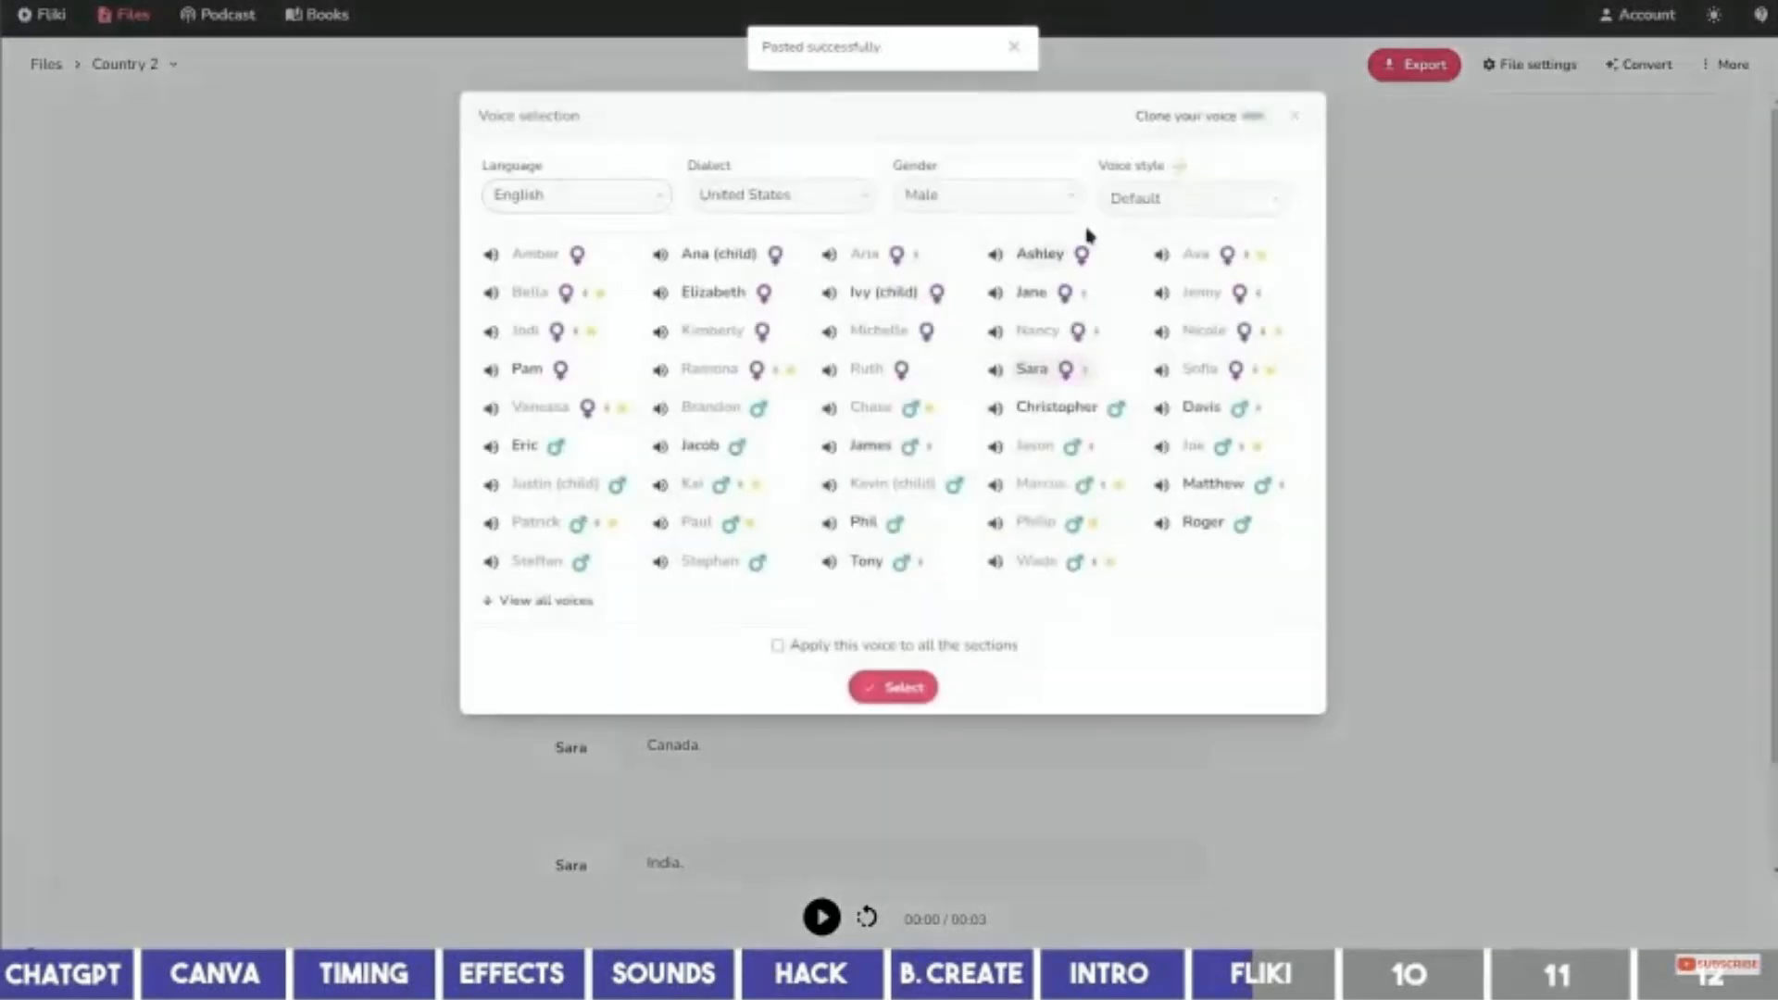
left_click(1138, 198)
left_click(1138, 289)
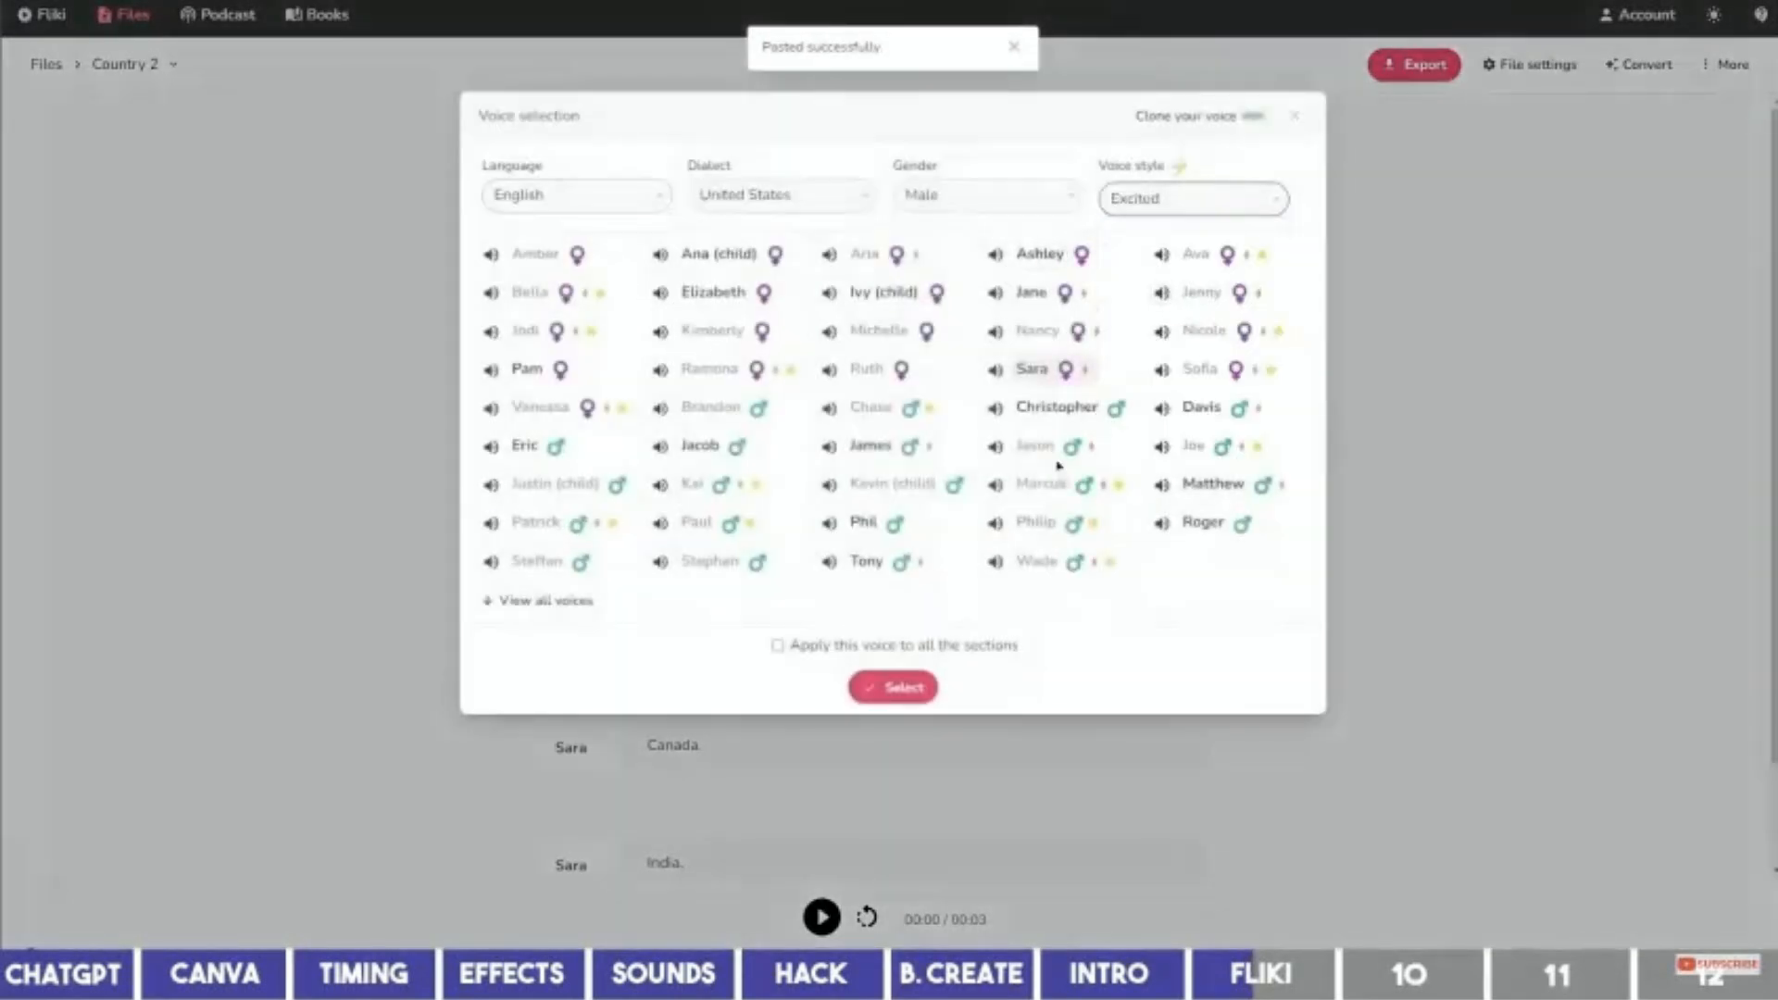
left_click(902, 646)
left_click(884, 686)
Start downloading Country 2's voiceovers, beginning with the Mexico section.
left_click(1268, 156)
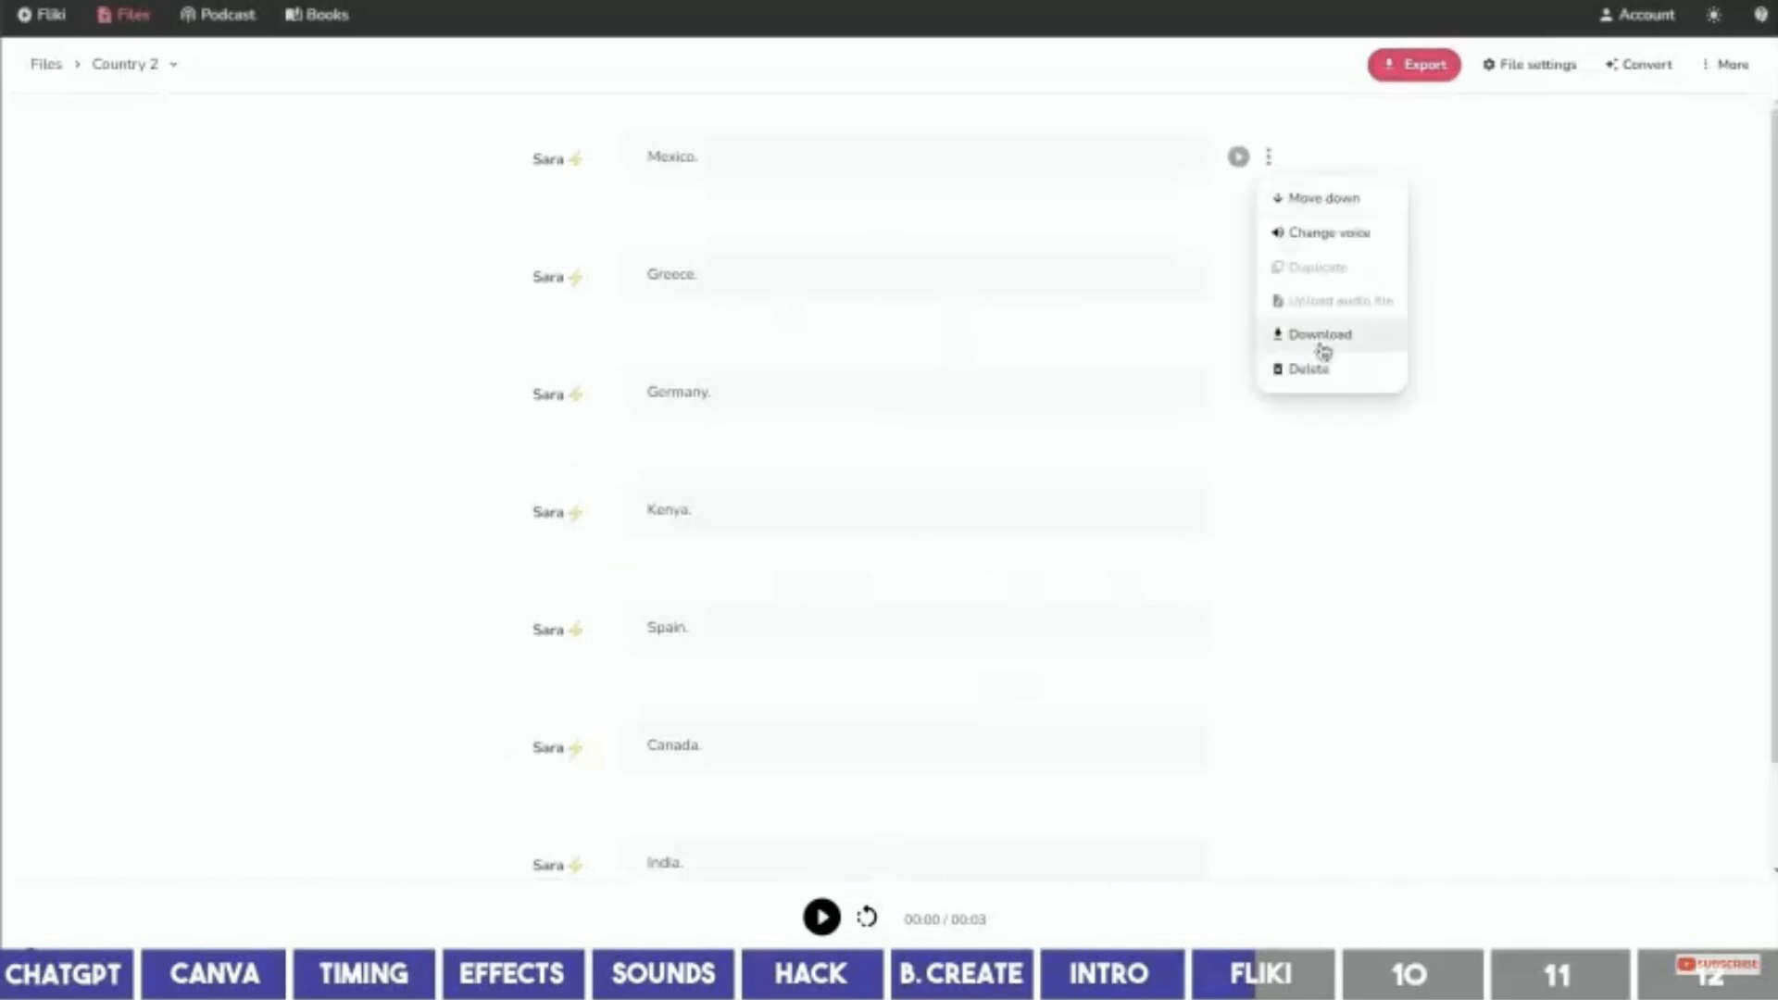
left_click(1322, 345)
left_click(1268, 275)
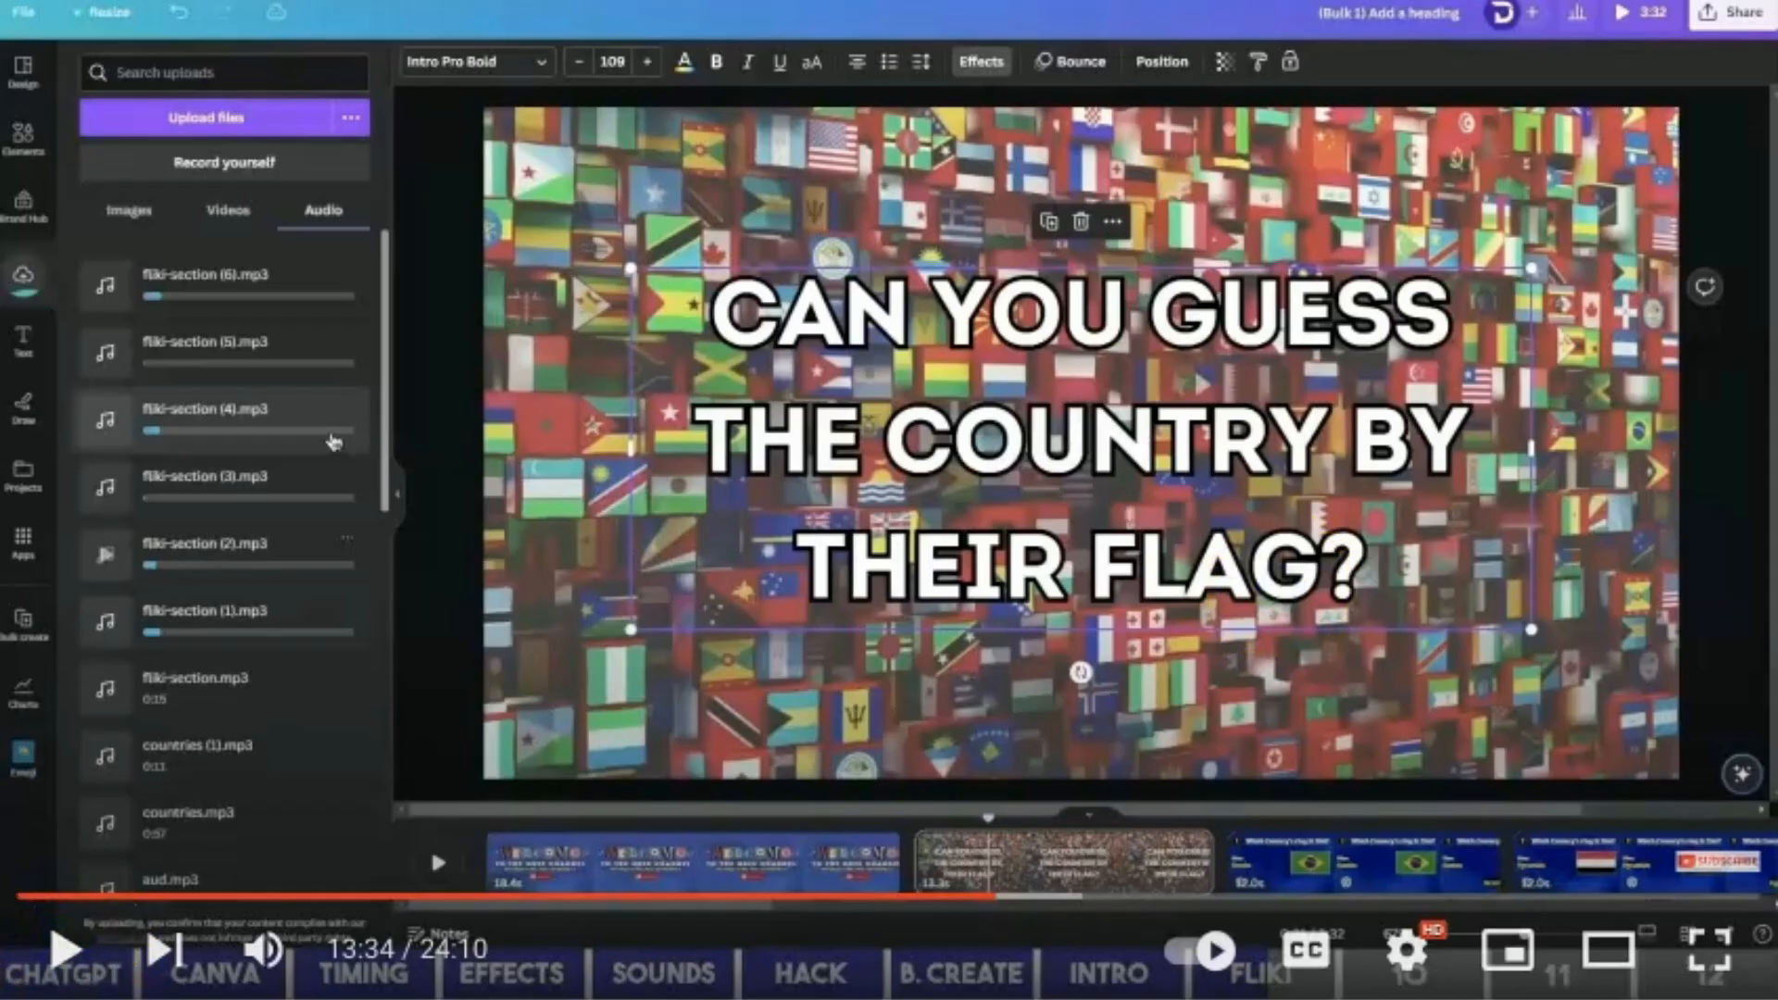
Add fliki-section.mp3 under the Welcome page and zoom the timeline to 100%.
left_click(65, 949)
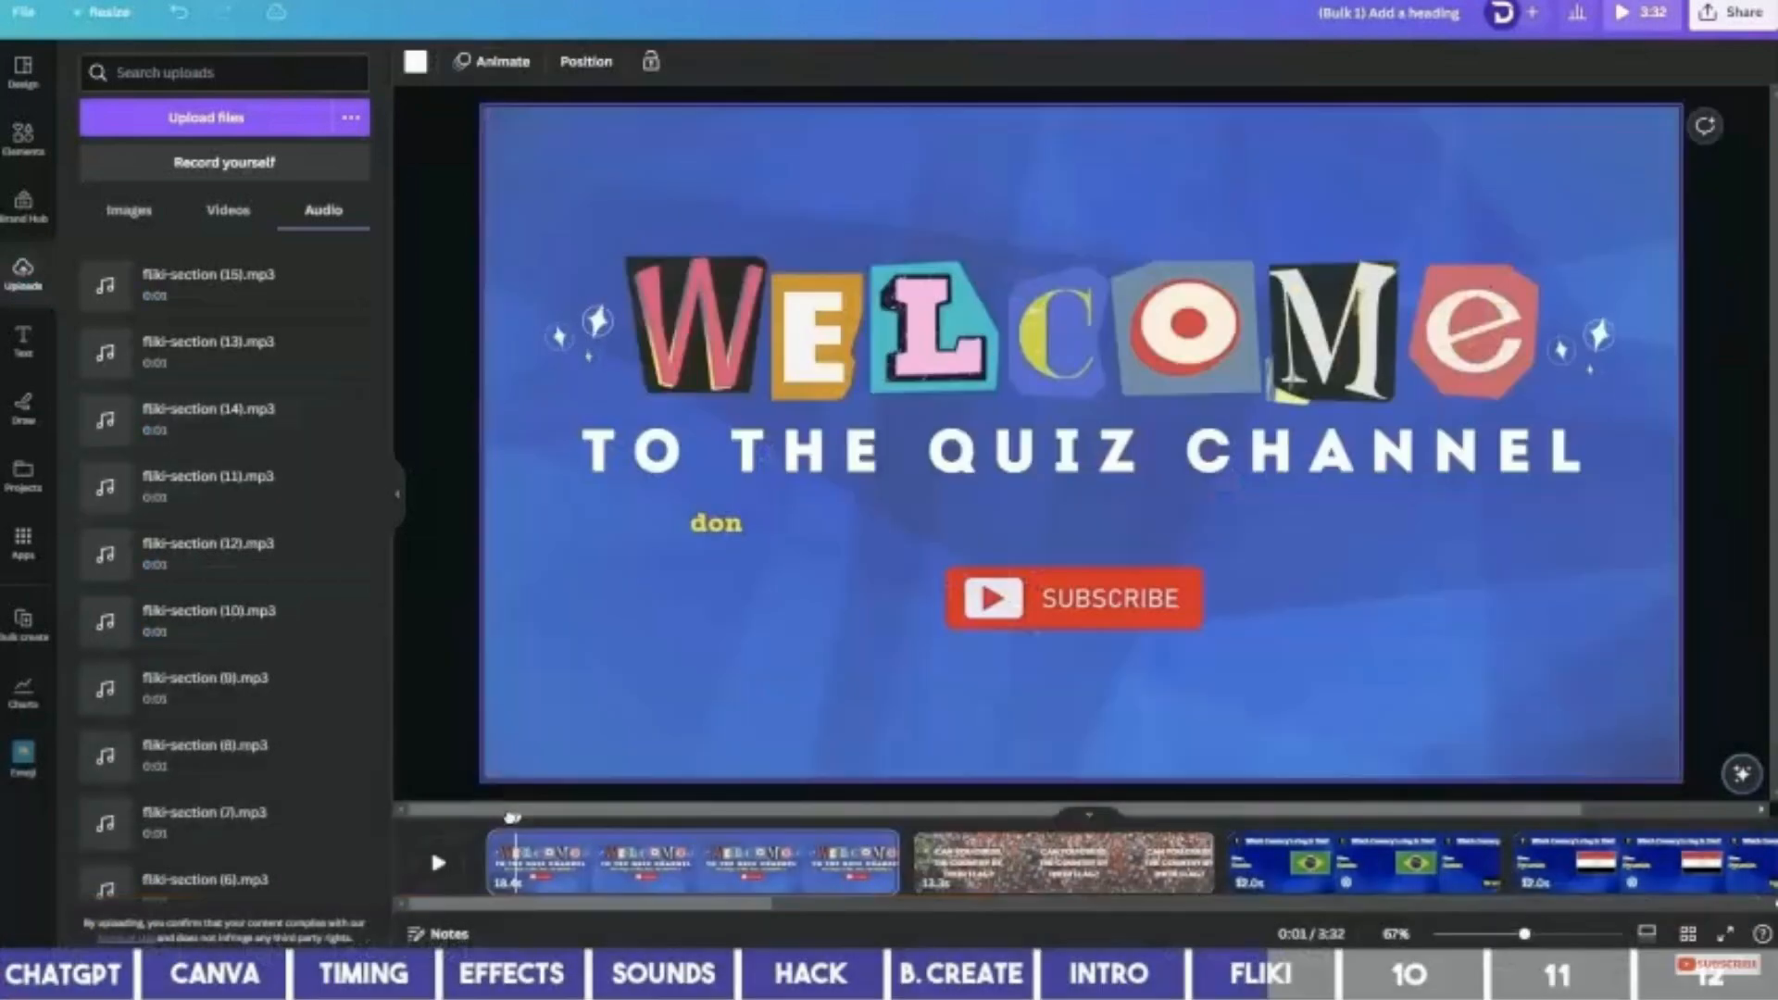
left_click_drag(512, 817, 474, 807)
scroll(226, 834, "down", 5)
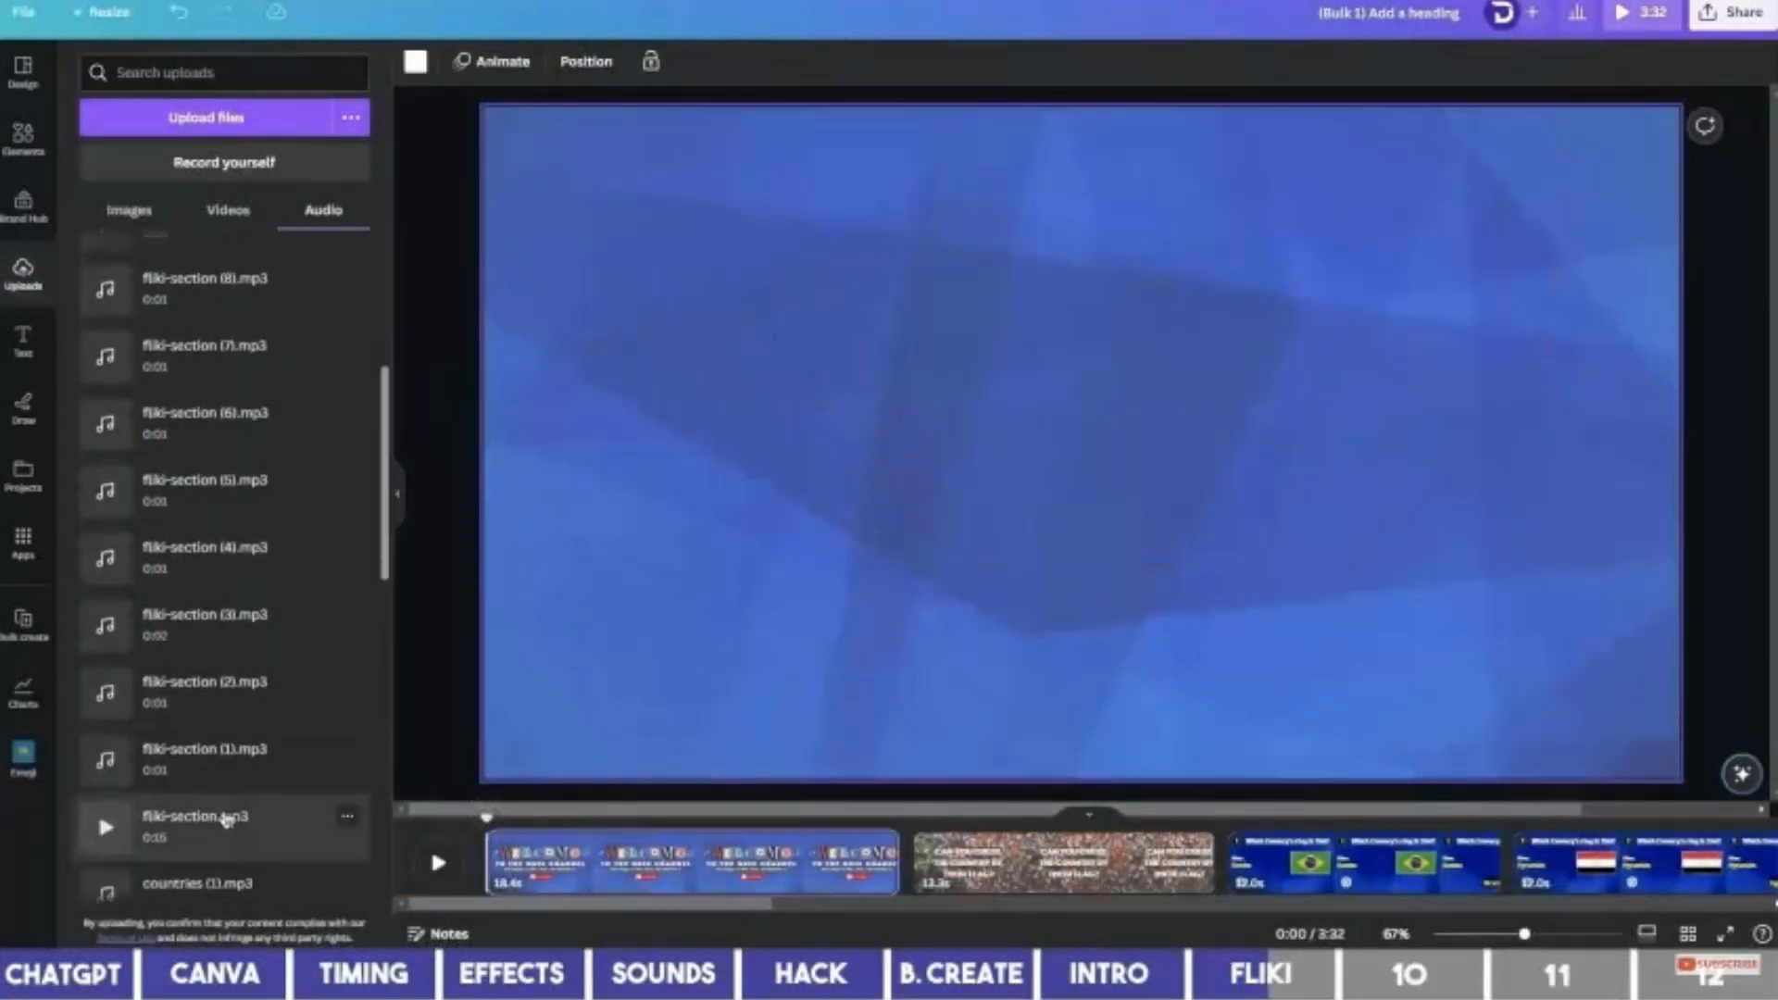
left_click(232, 826)
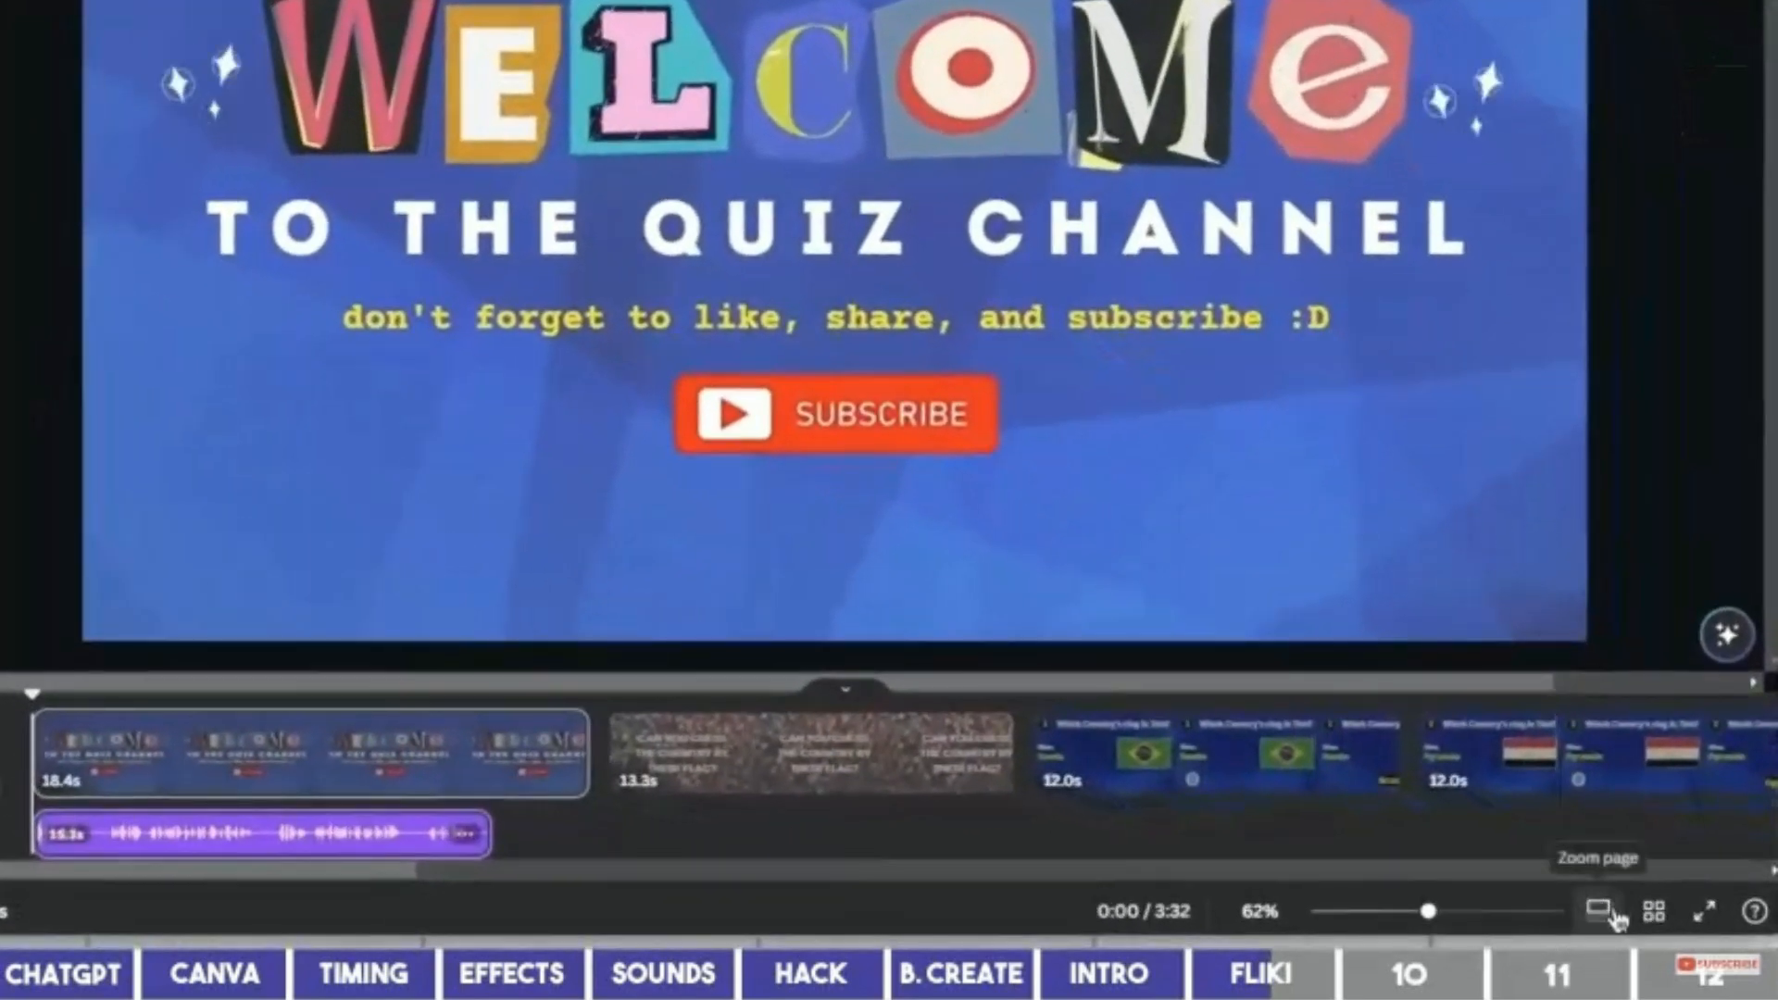
left_click(1613, 917)
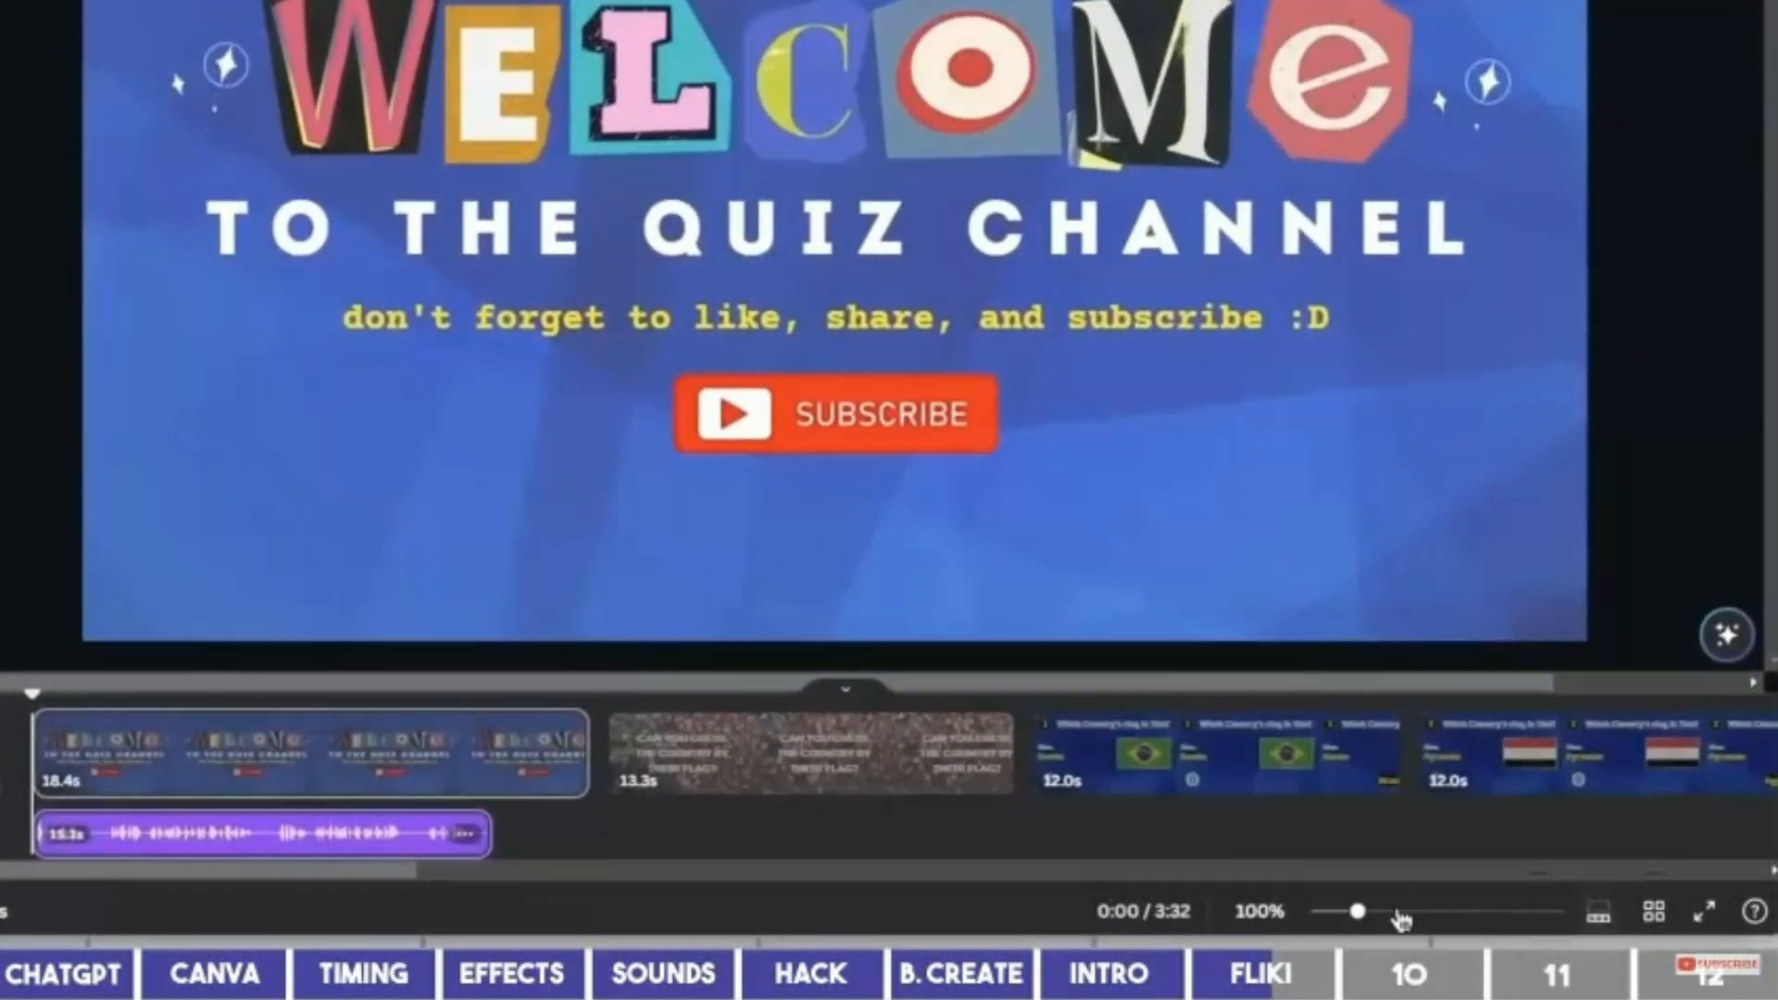
left_click_drag(1358, 912, 1426, 913)
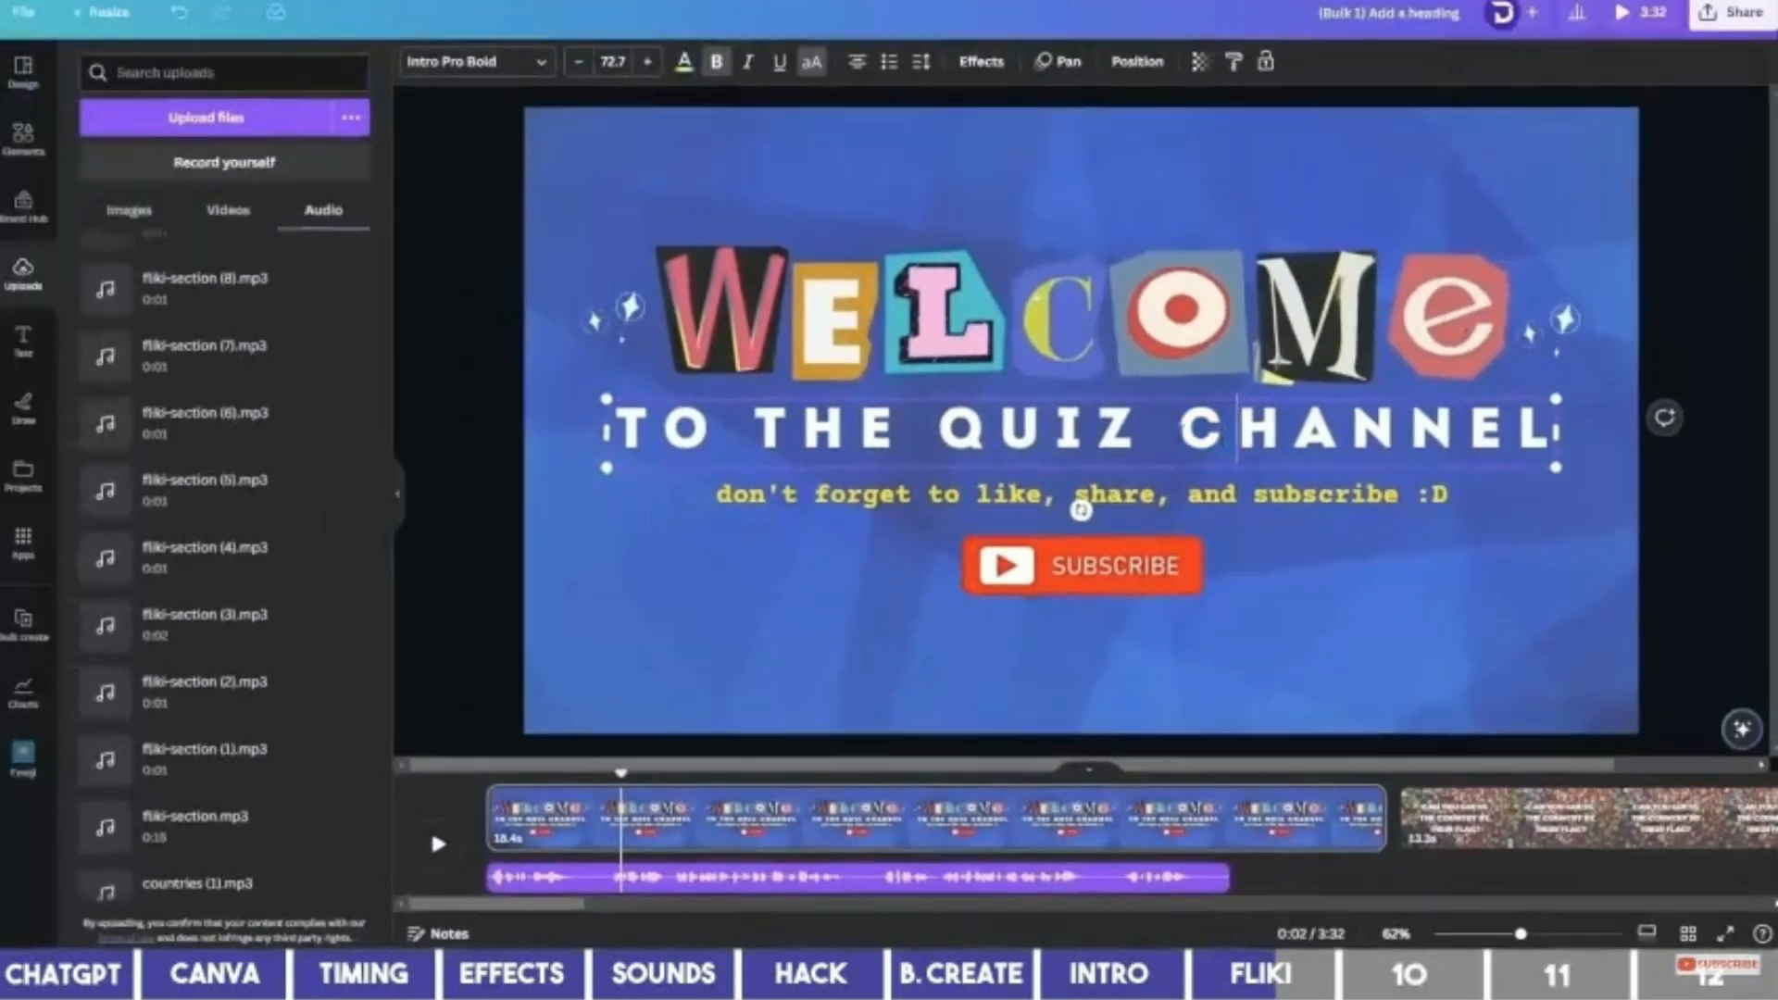
Replace CHANNEL with ZONE in the heading and enlarge the text box slightly.
left_click_drag(1178, 430, 1684, 479)
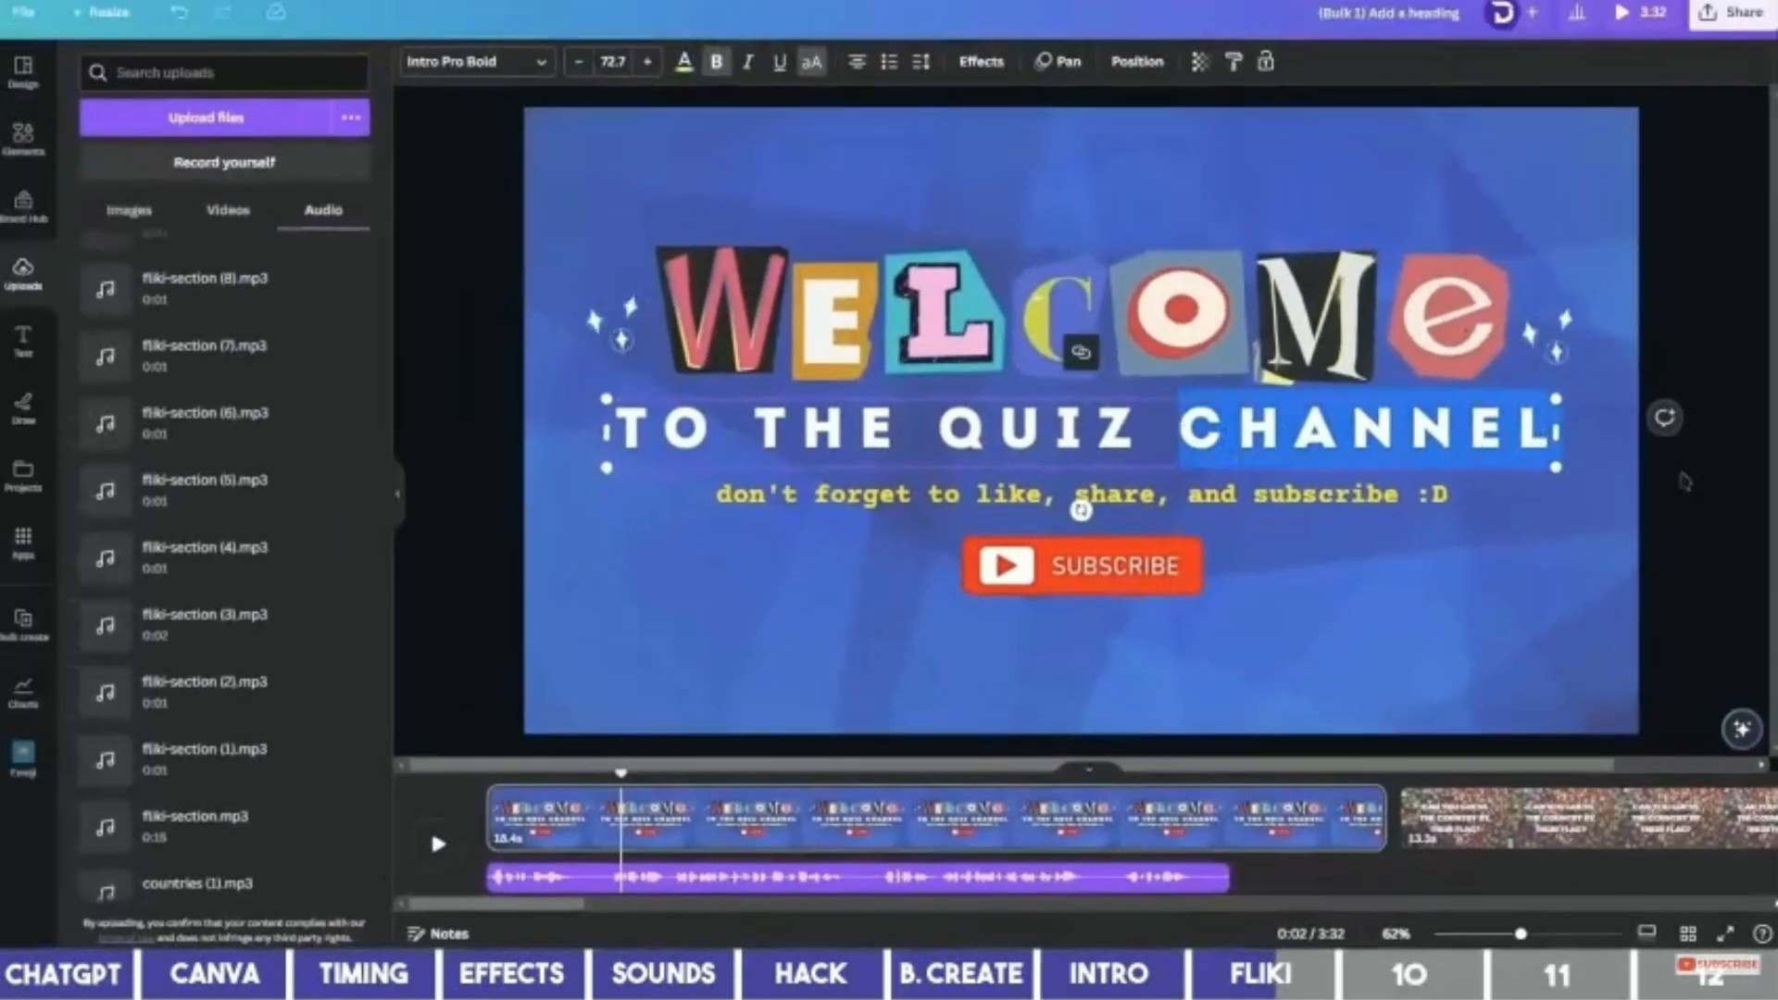
type("ZONE")
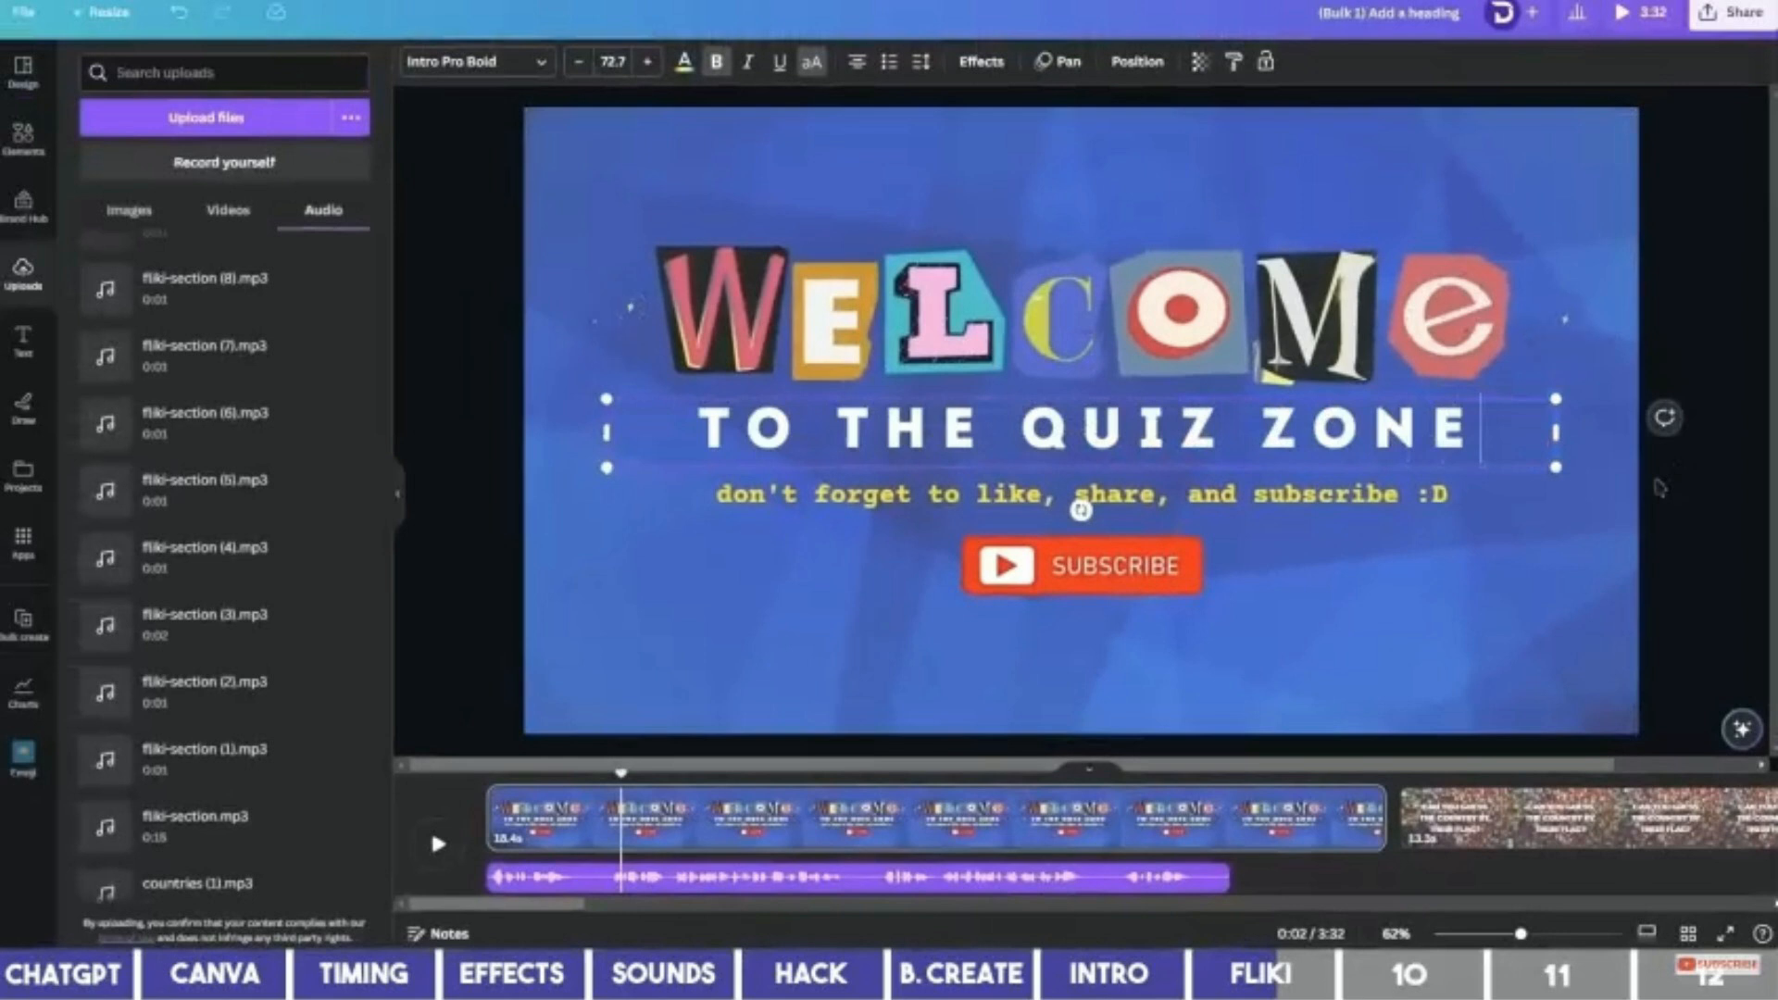
left_click_drag(1556, 468, 1519, 495)
Trim the Welcome page clip to about 3.7 seconds on the timeline.
left_click(606, 808)
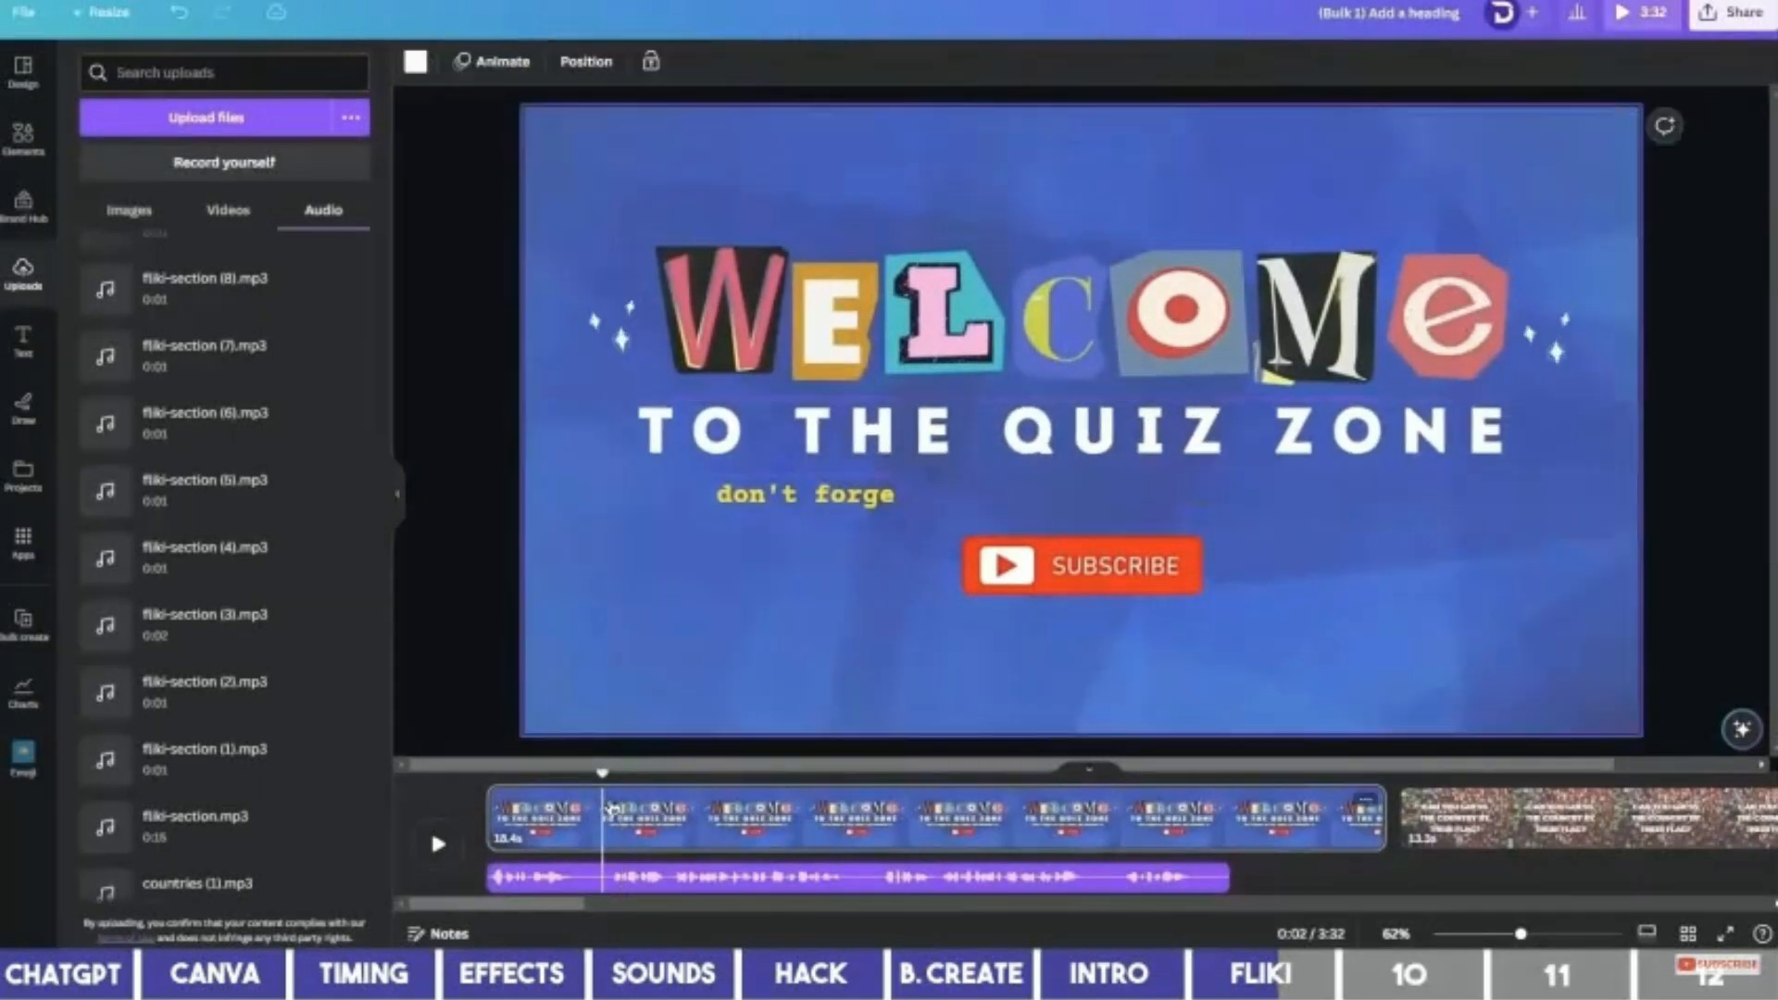
key("space")
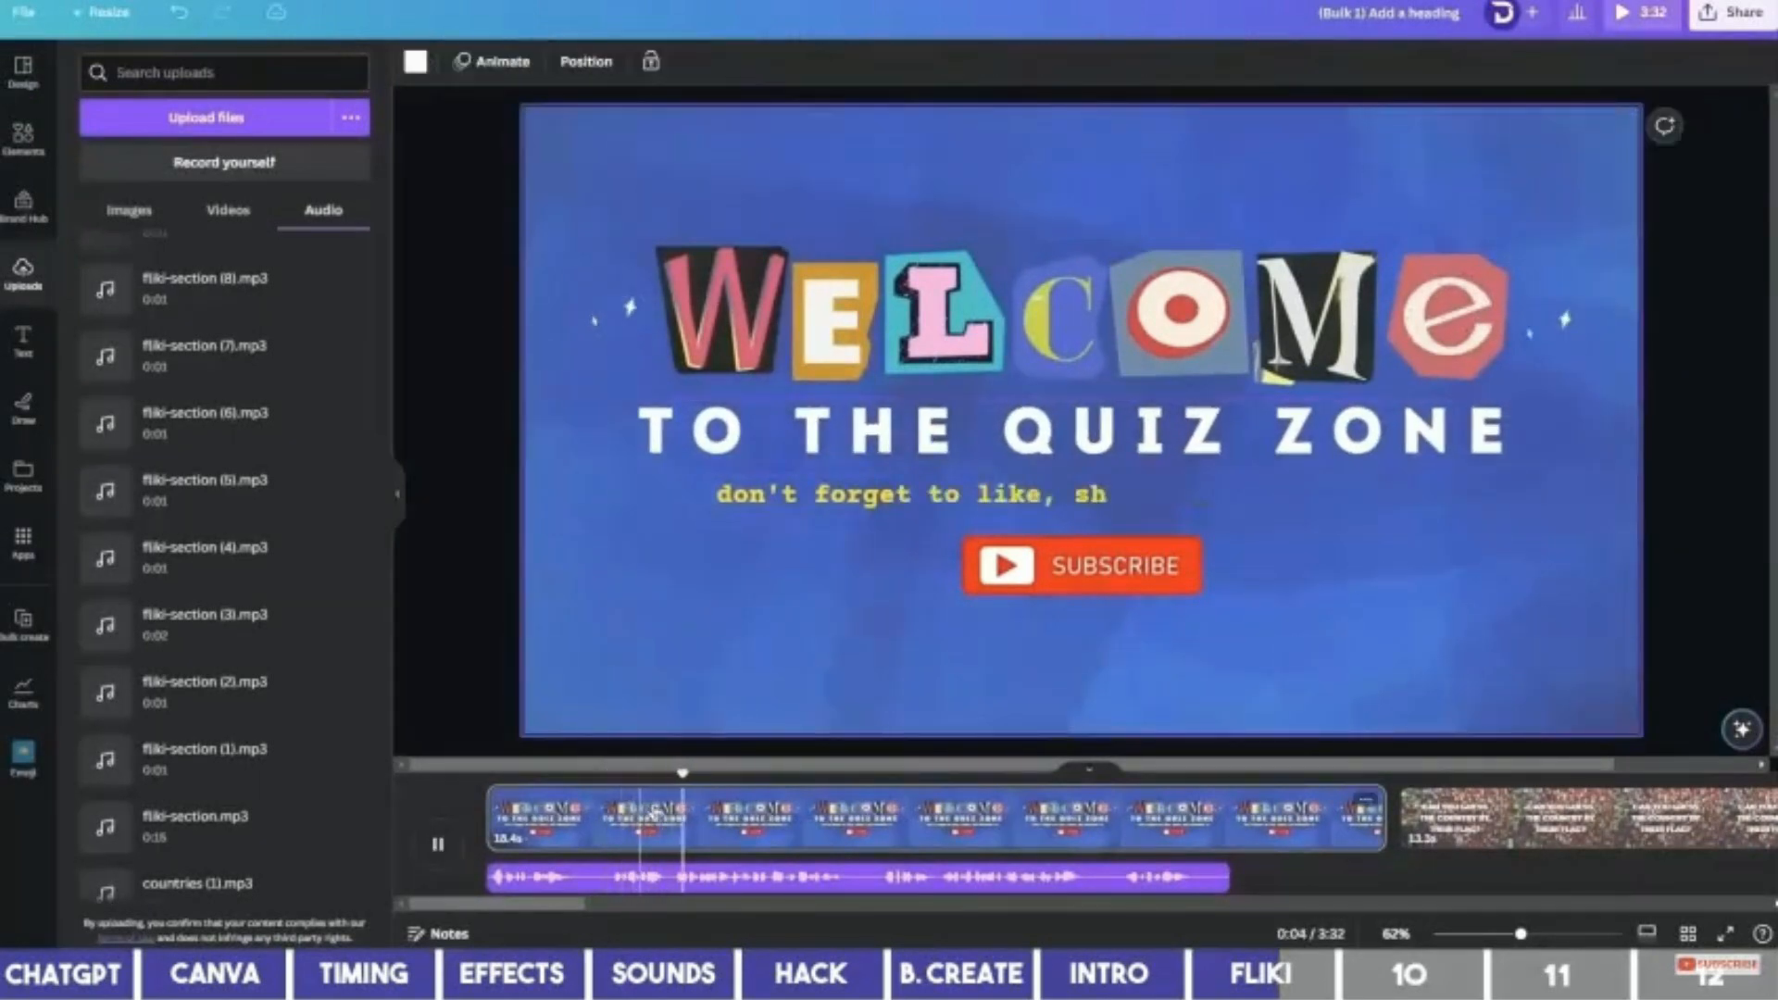
left_click(669, 812)
left_click_drag(1378, 818, 669, 819)
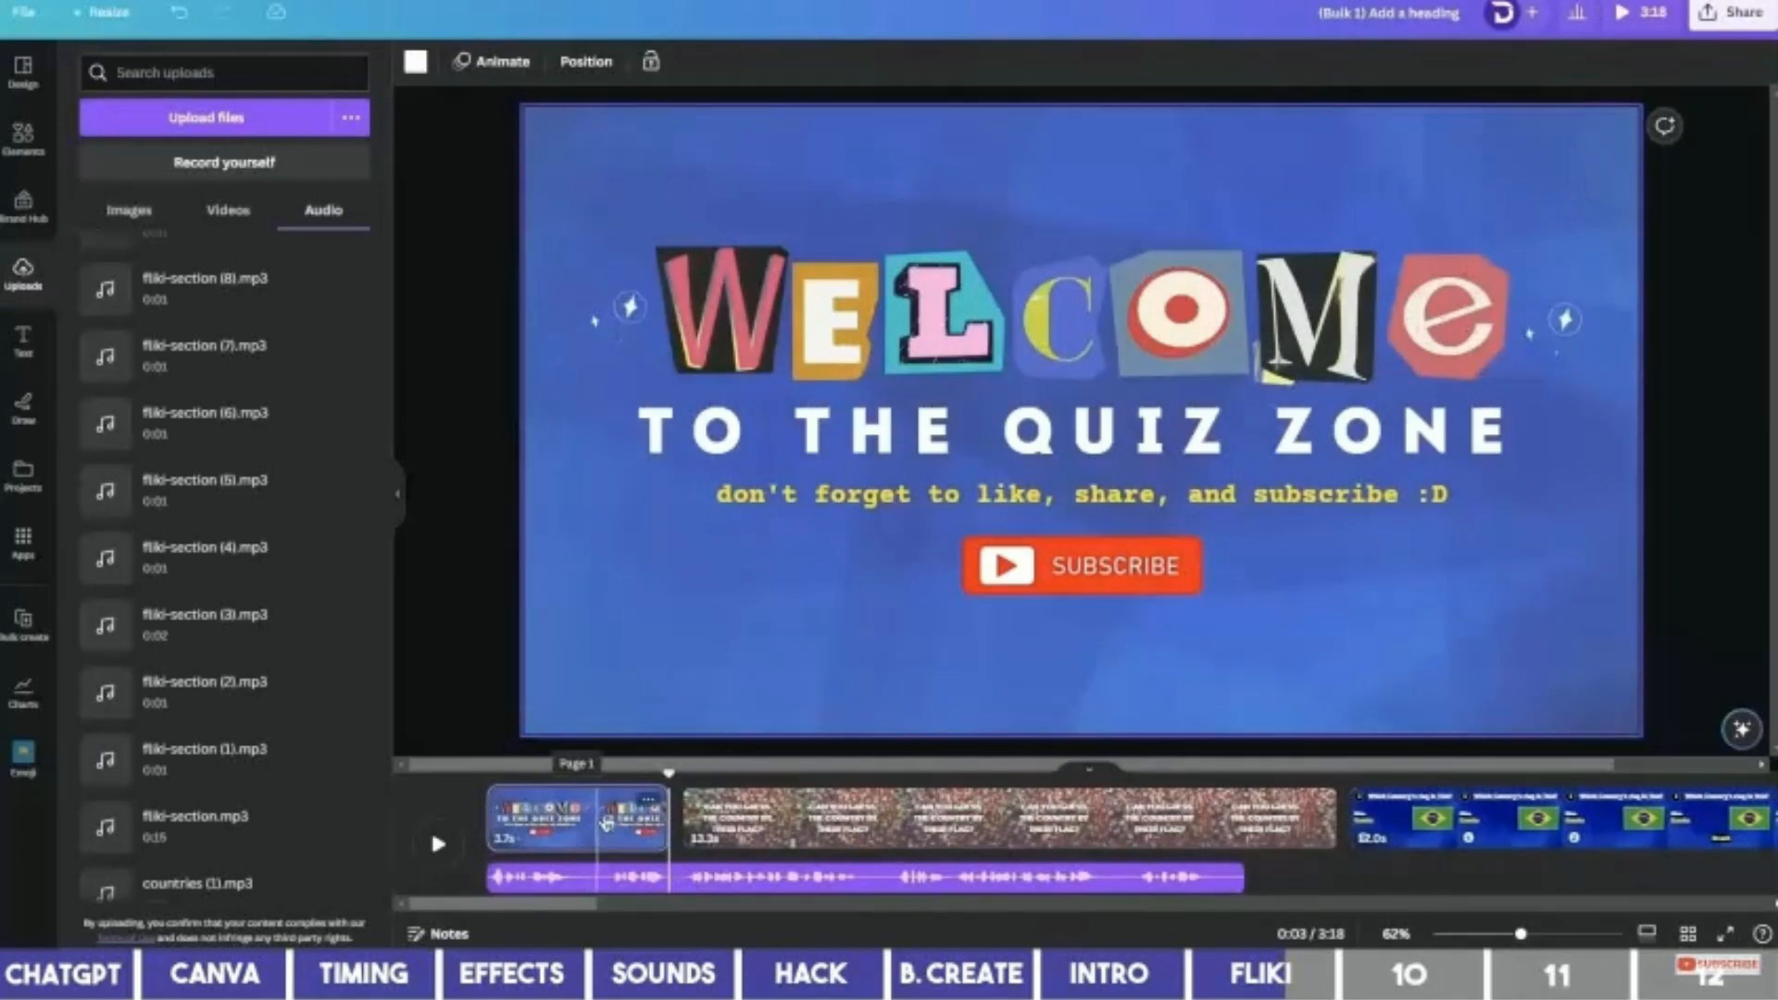
left_click(1220, 820)
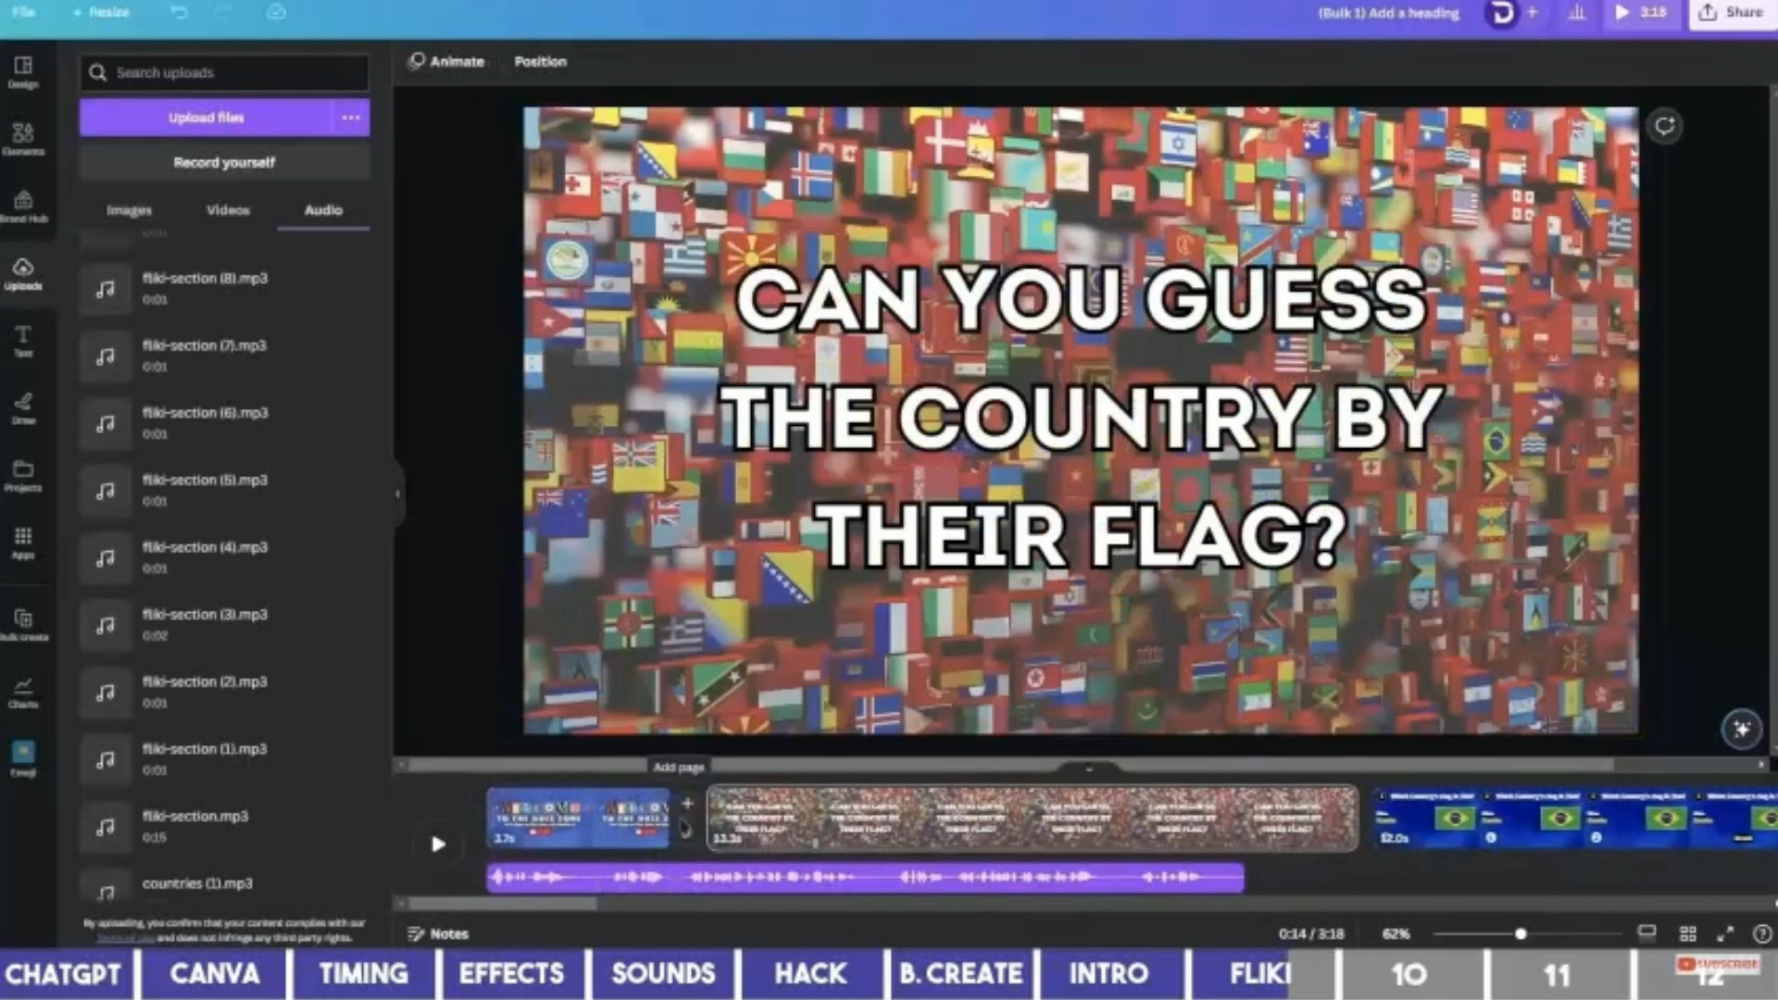
Add a Color Wipe transition and apply it to all pages.
left_click(693, 835)
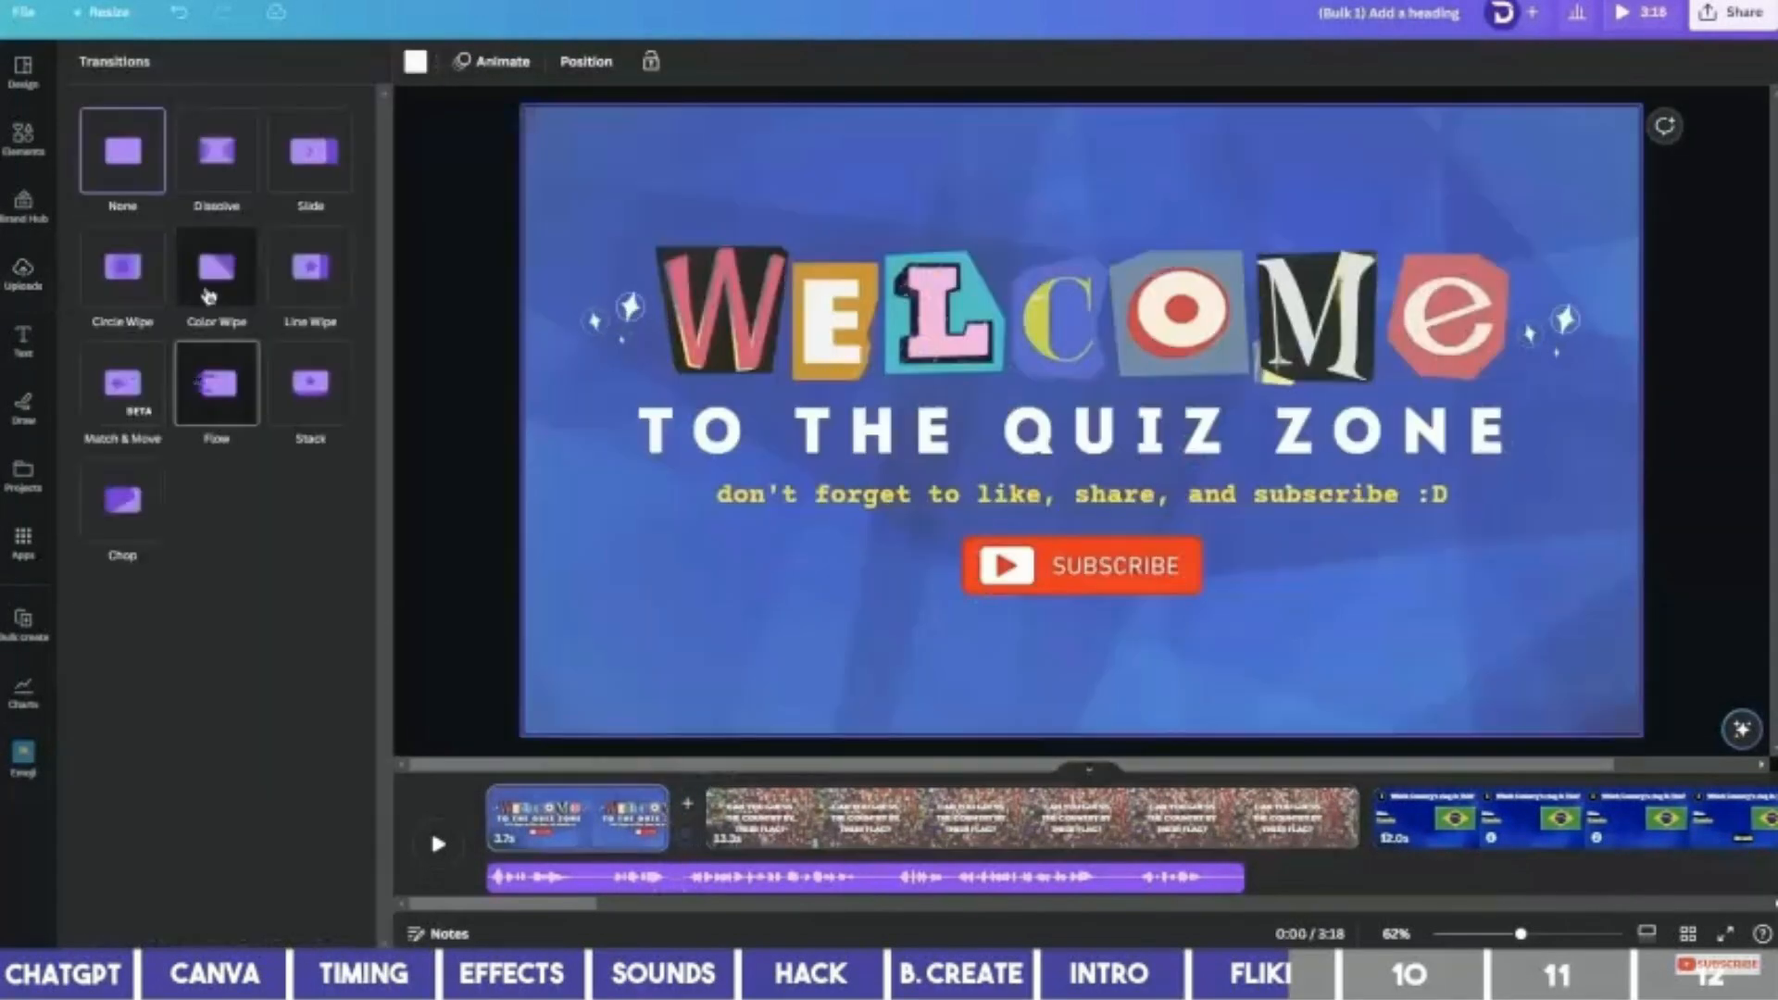
left_click(209, 295)
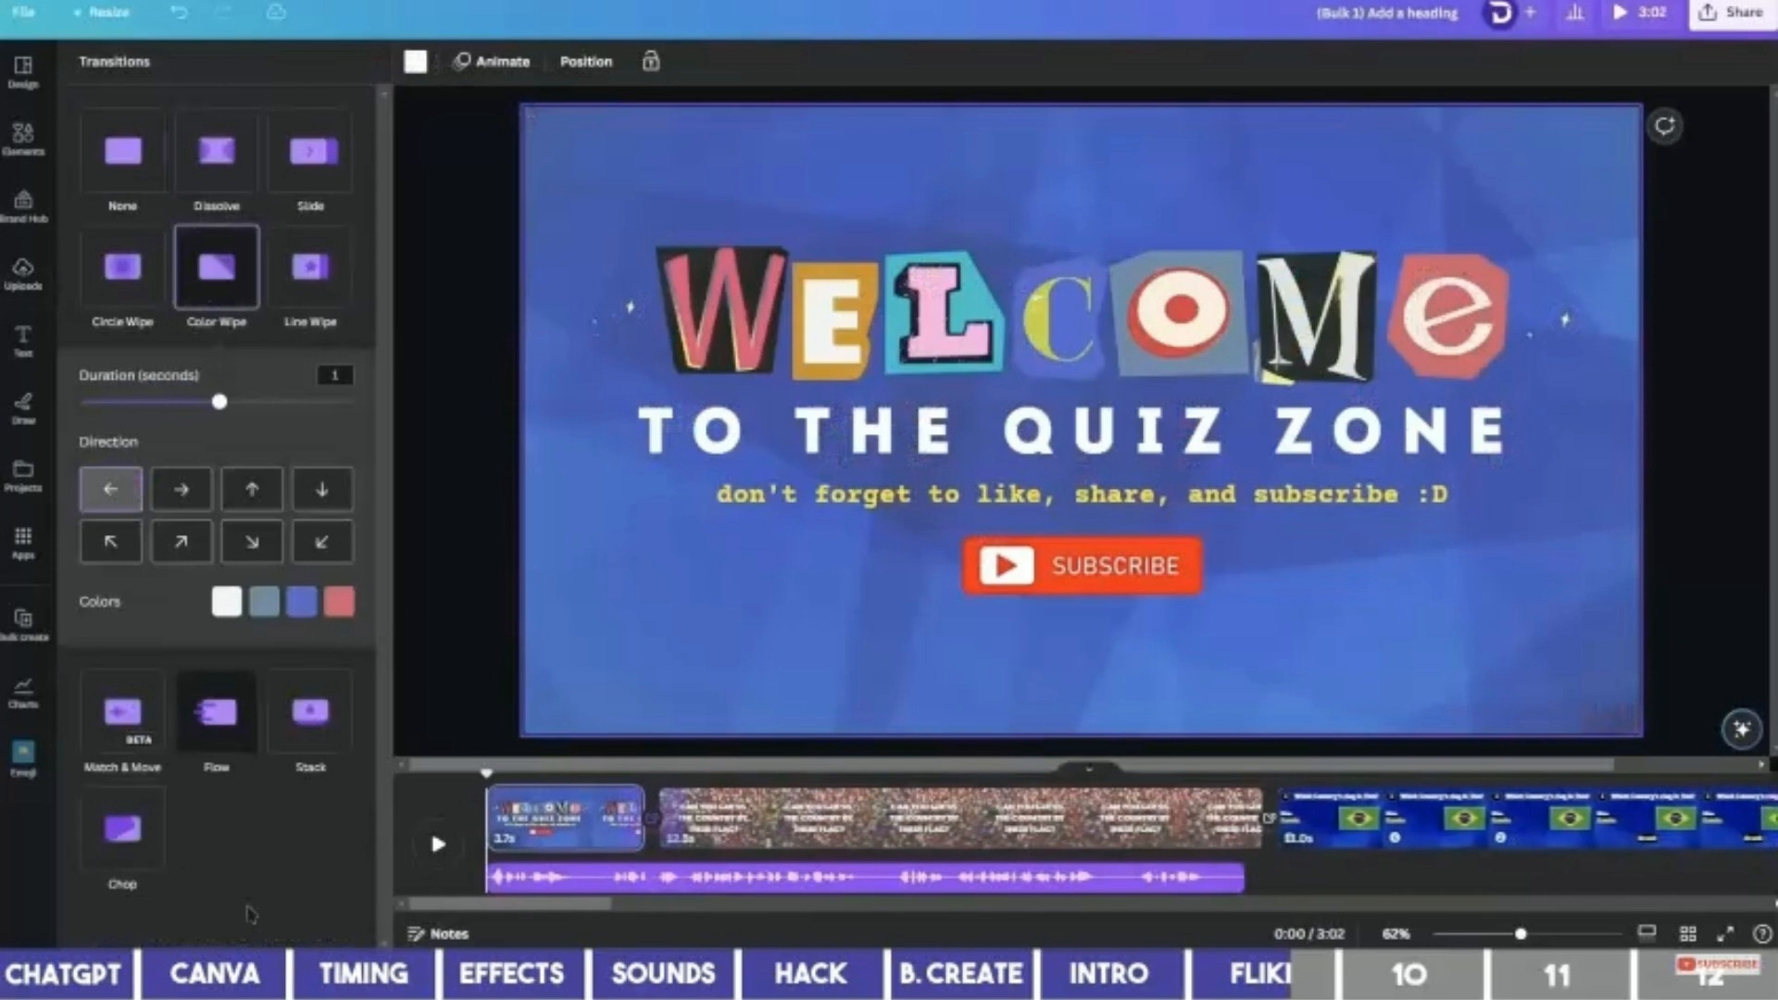
left_click(247, 908)
Preview the intro and lengthen the Welcome page slightly to 3.5 seconds.
left_click(594, 836)
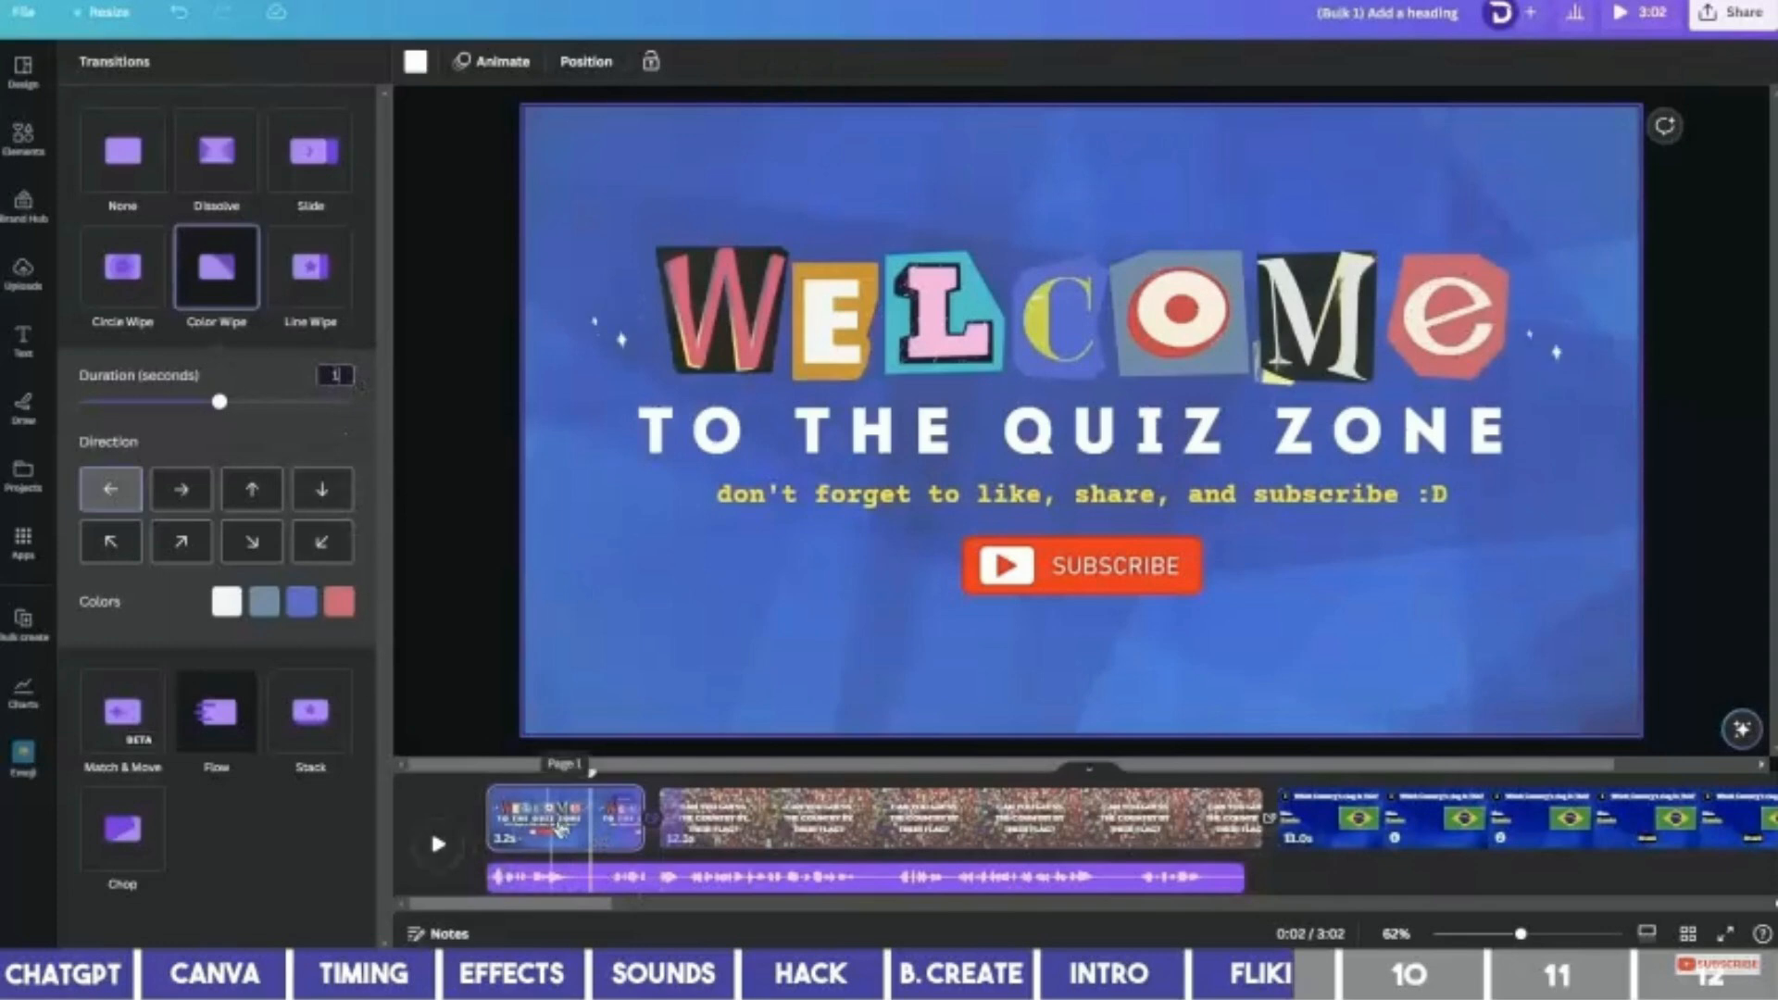
left_click(556, 827)
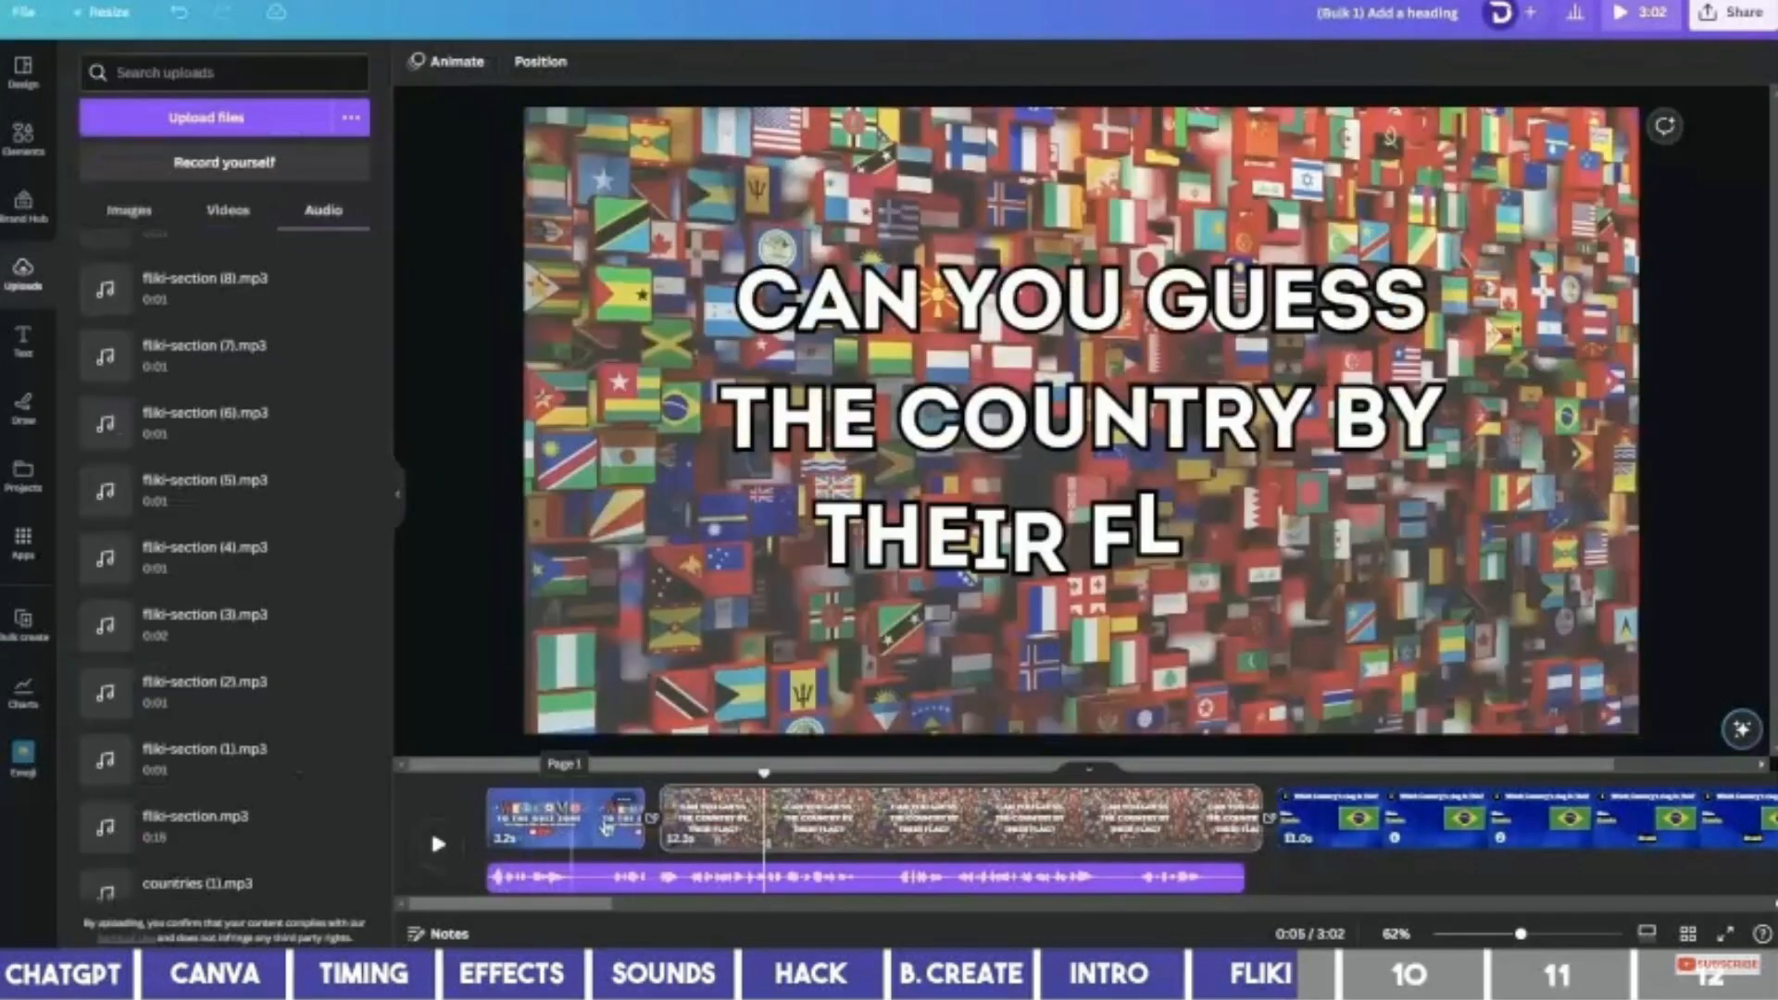
left_click(605, 827)
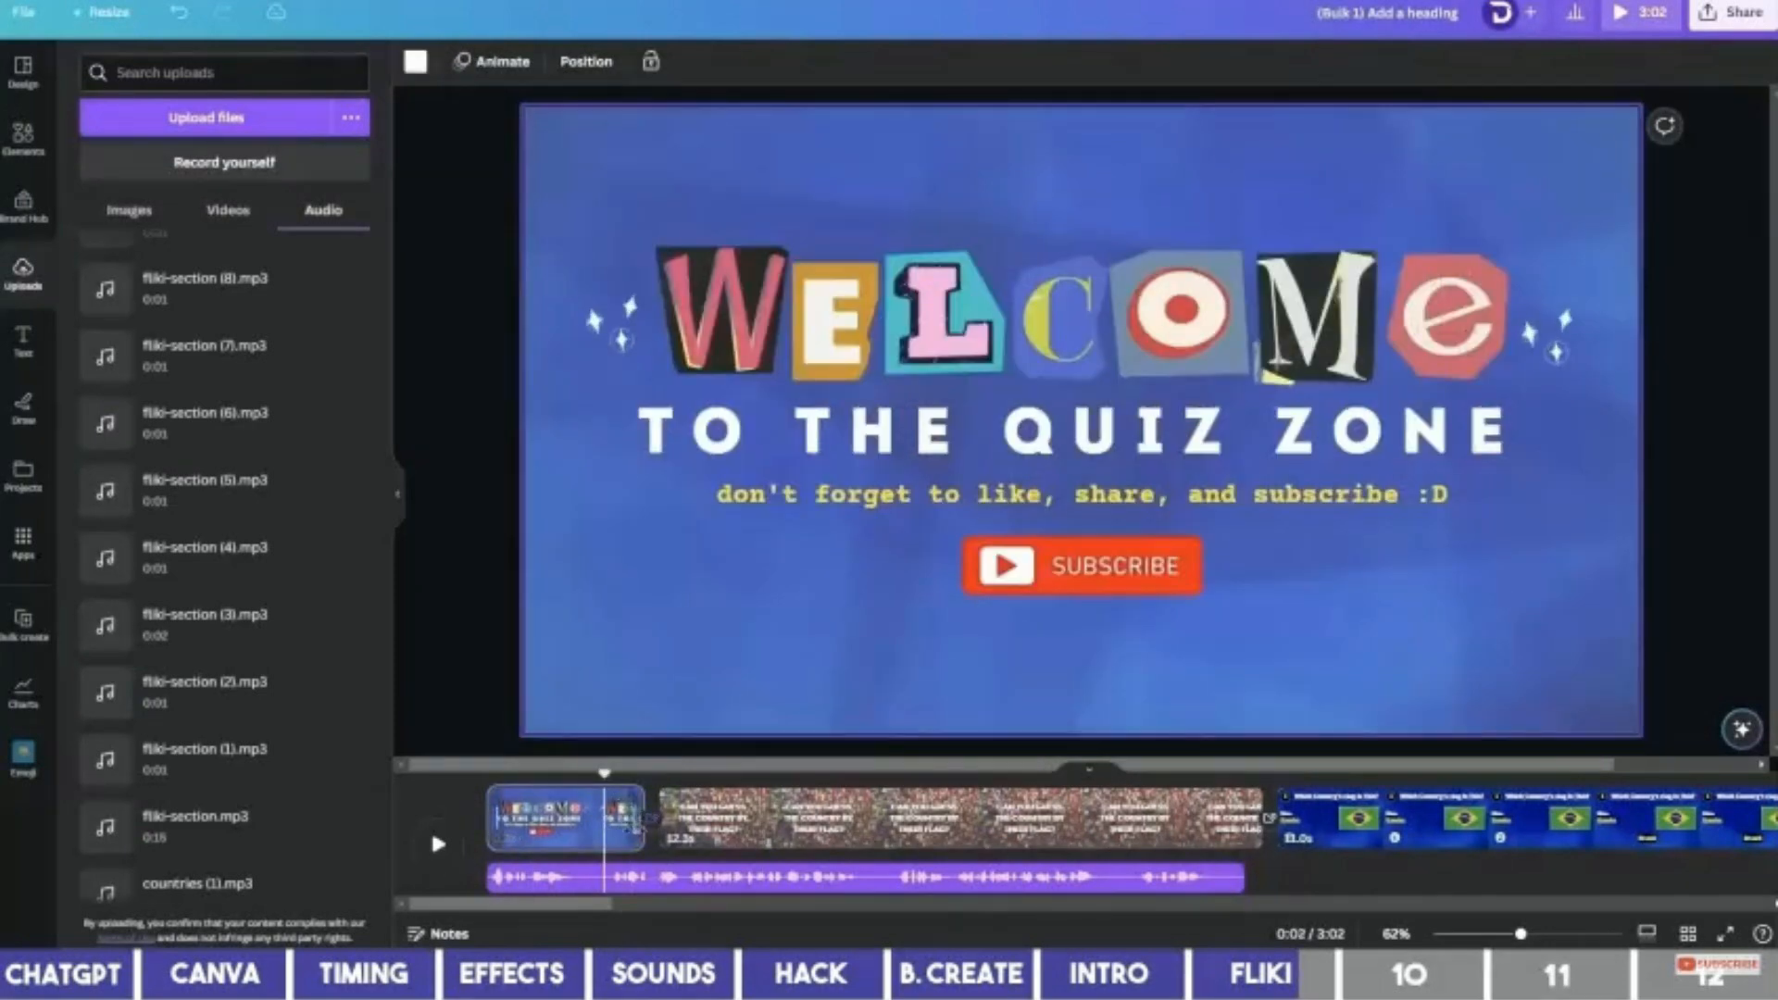
left_click_drag(640, 828, 659, 821)
Shorten the 'Can you guess the country' page from 13.3 to 12.3 seconds.
left_click(1257, 840)
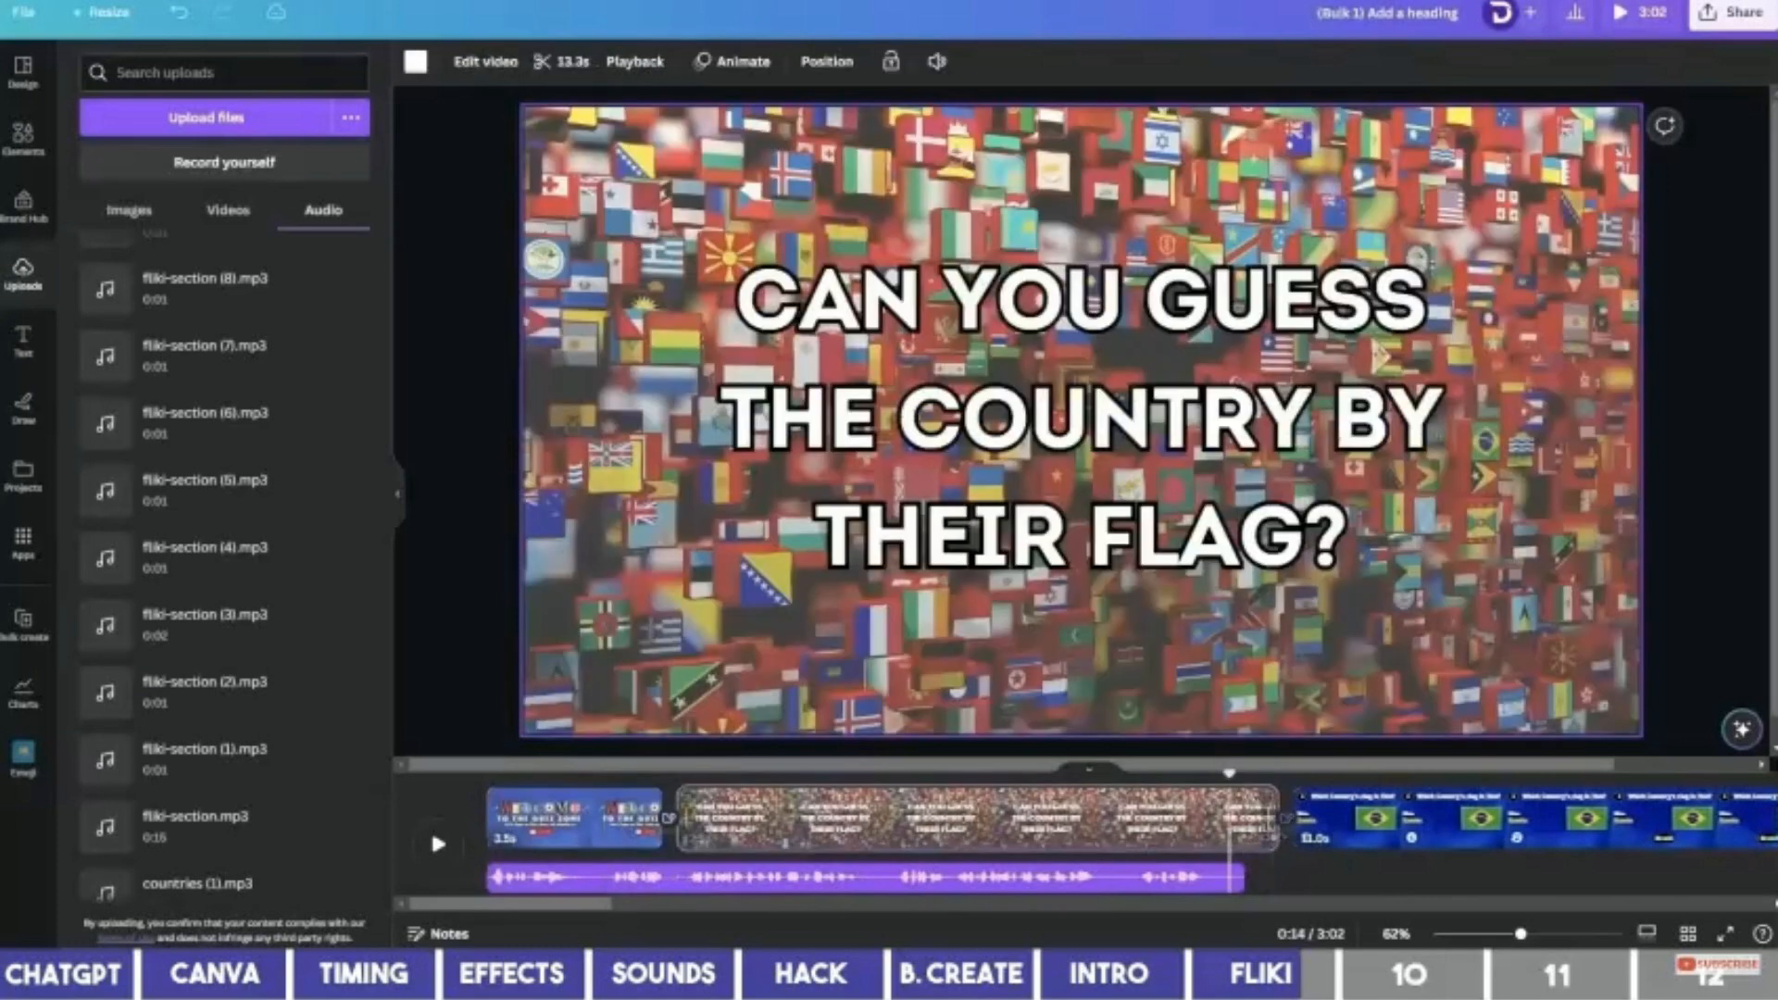
left_click_drag(1274, 820, 1226, 824)
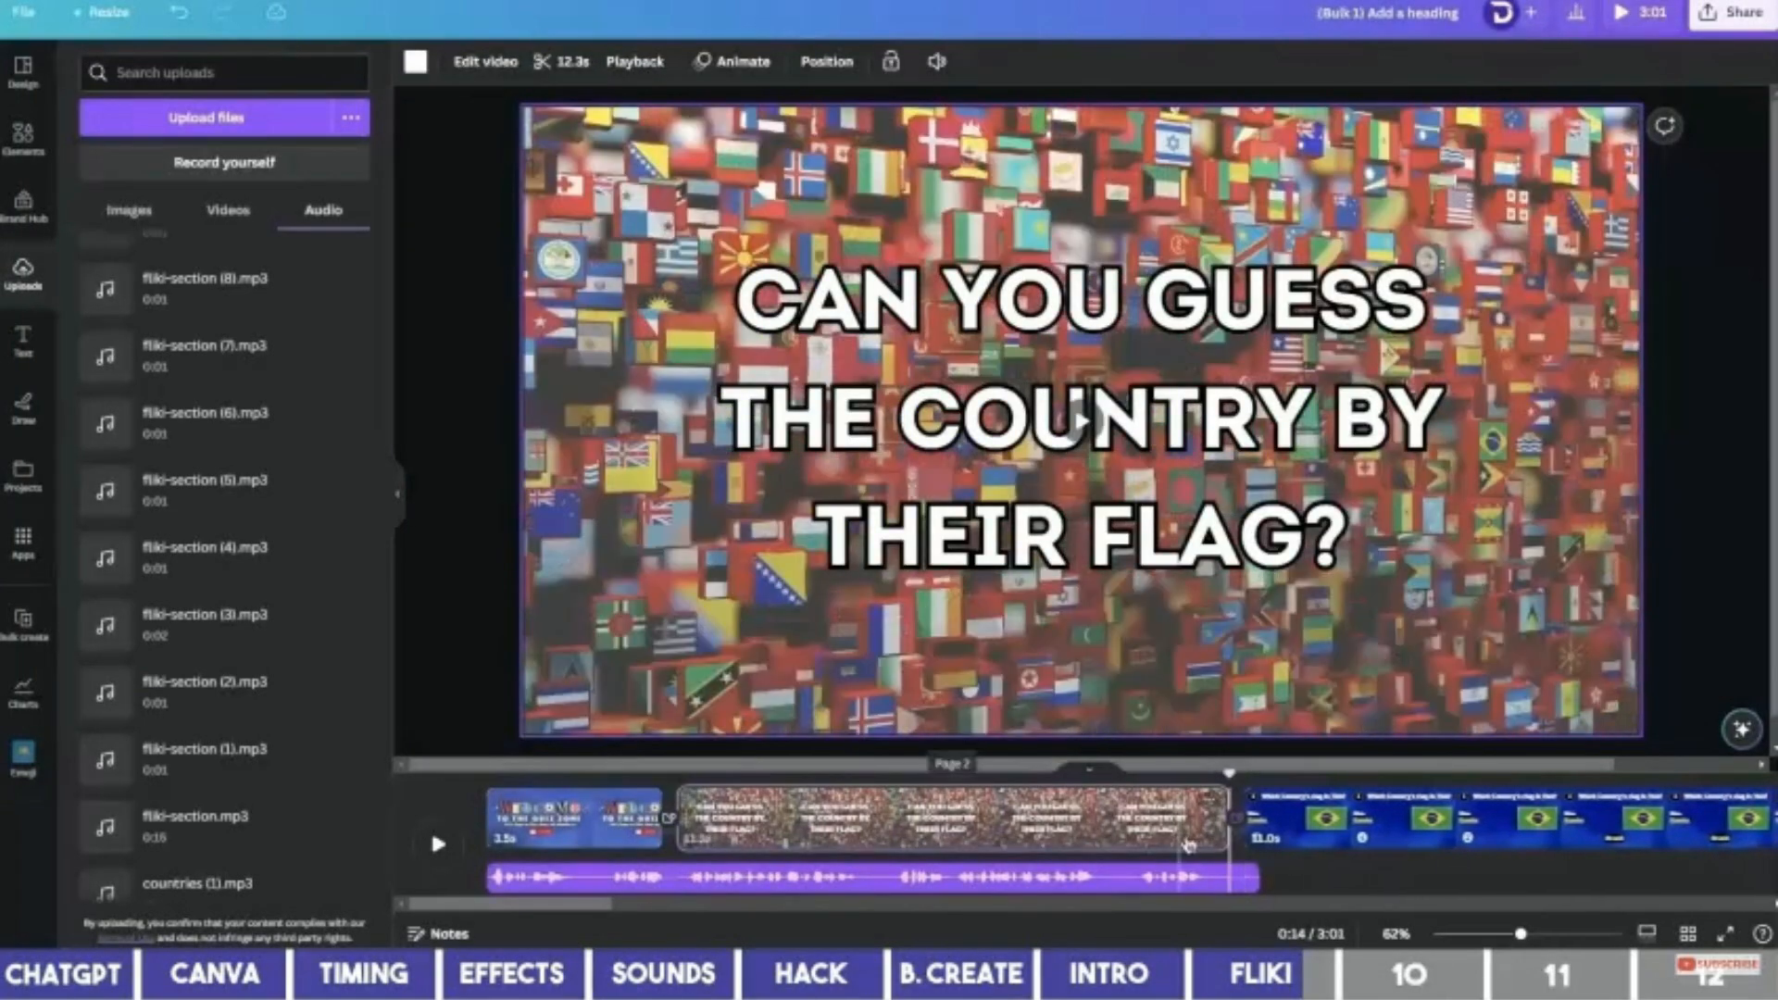
left_click(1300, 838)
left_click_drag(599, 905, 678, 929)
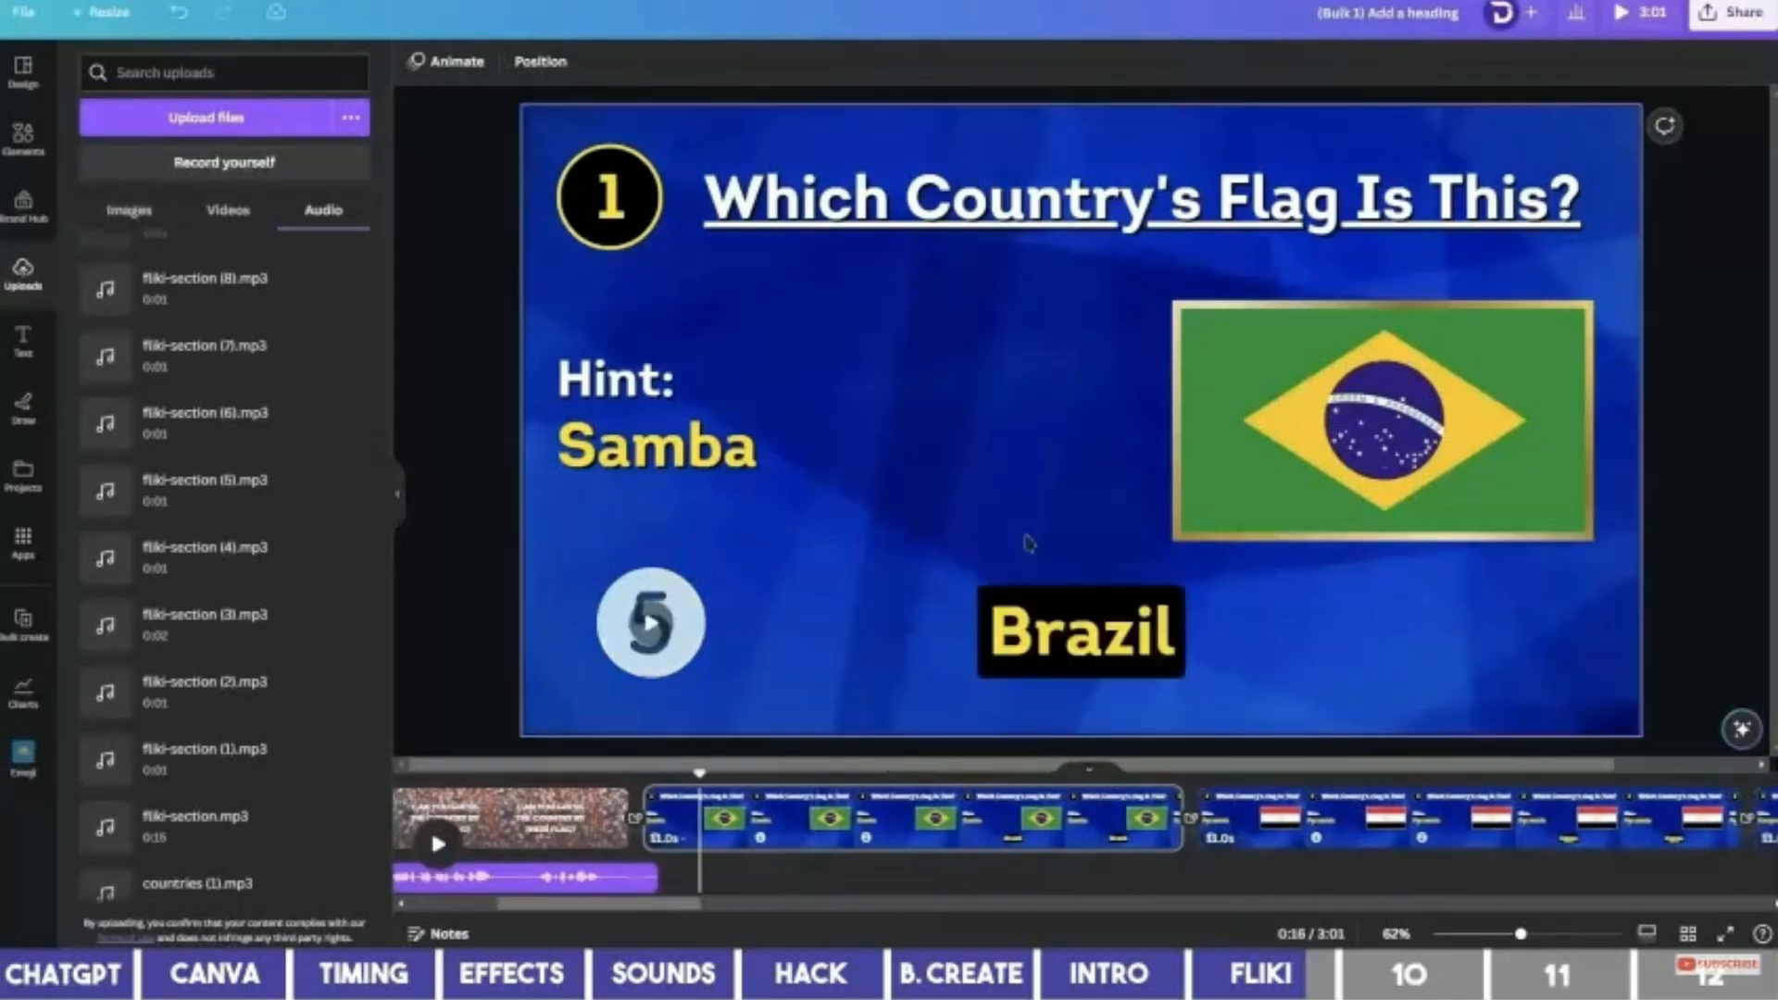
Place fliki-section (1).mp3 where the Brazil answer appears and check the timing.
left_click(1082, 612)
right_click(1081, 612)
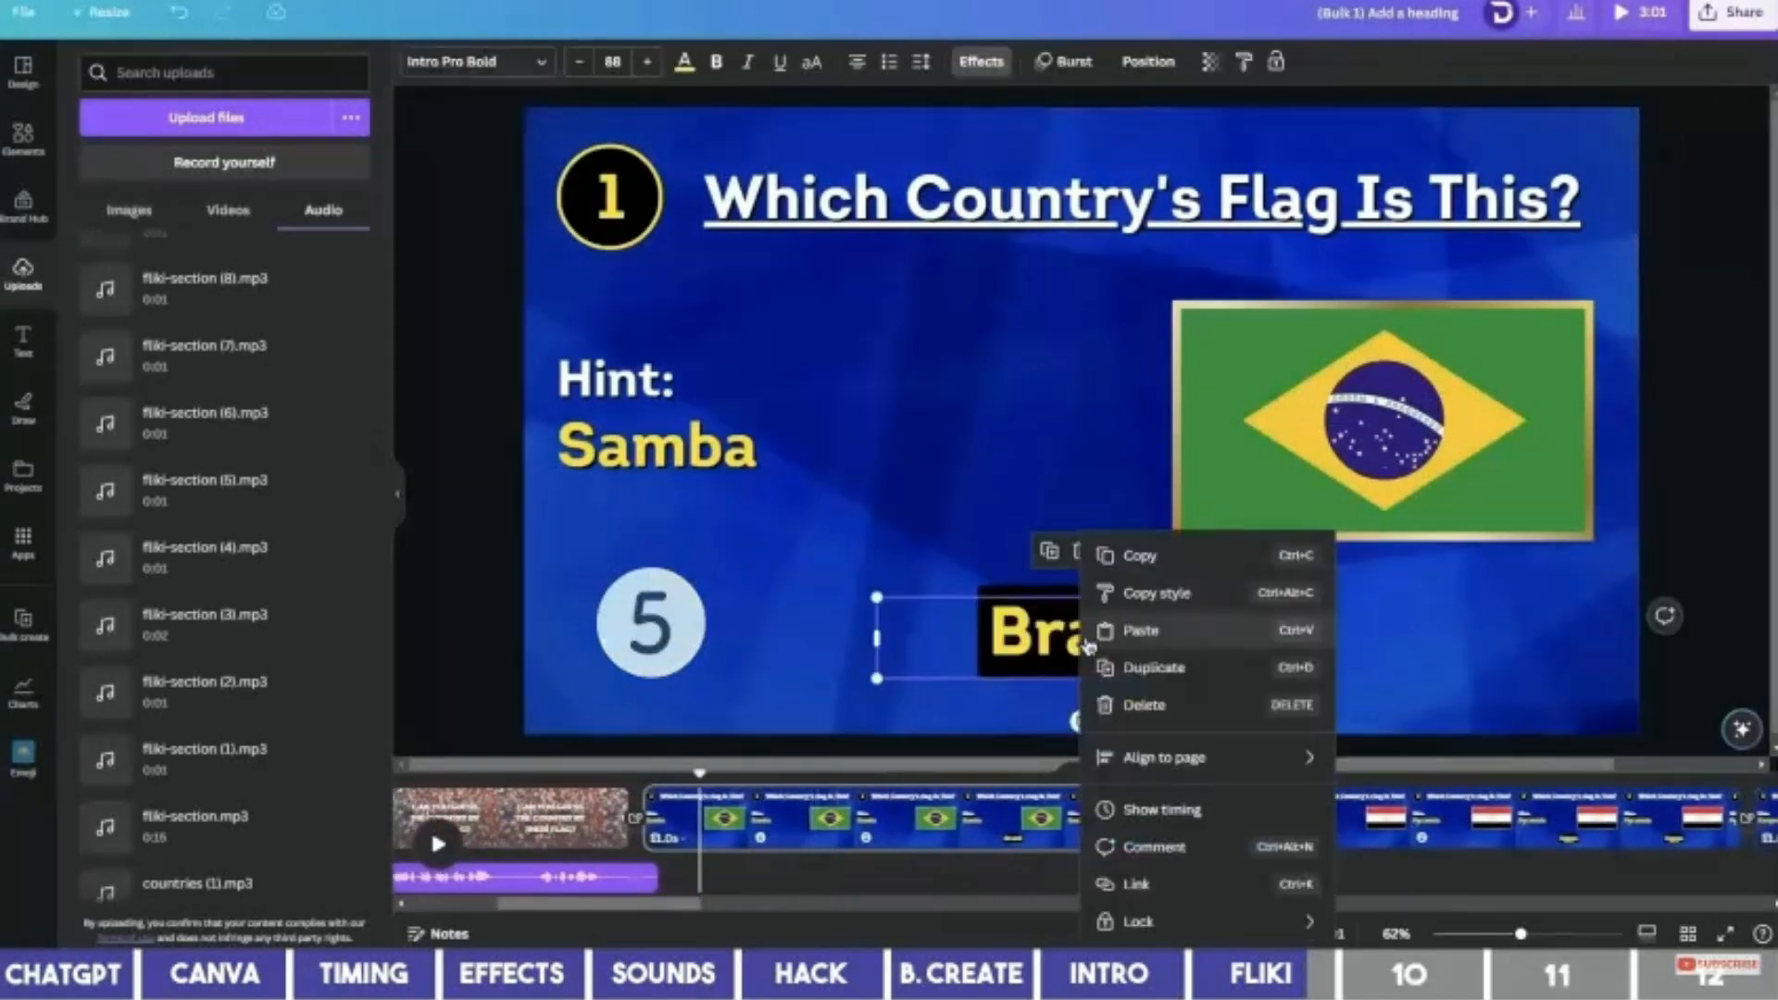
left_click(1144, 808)
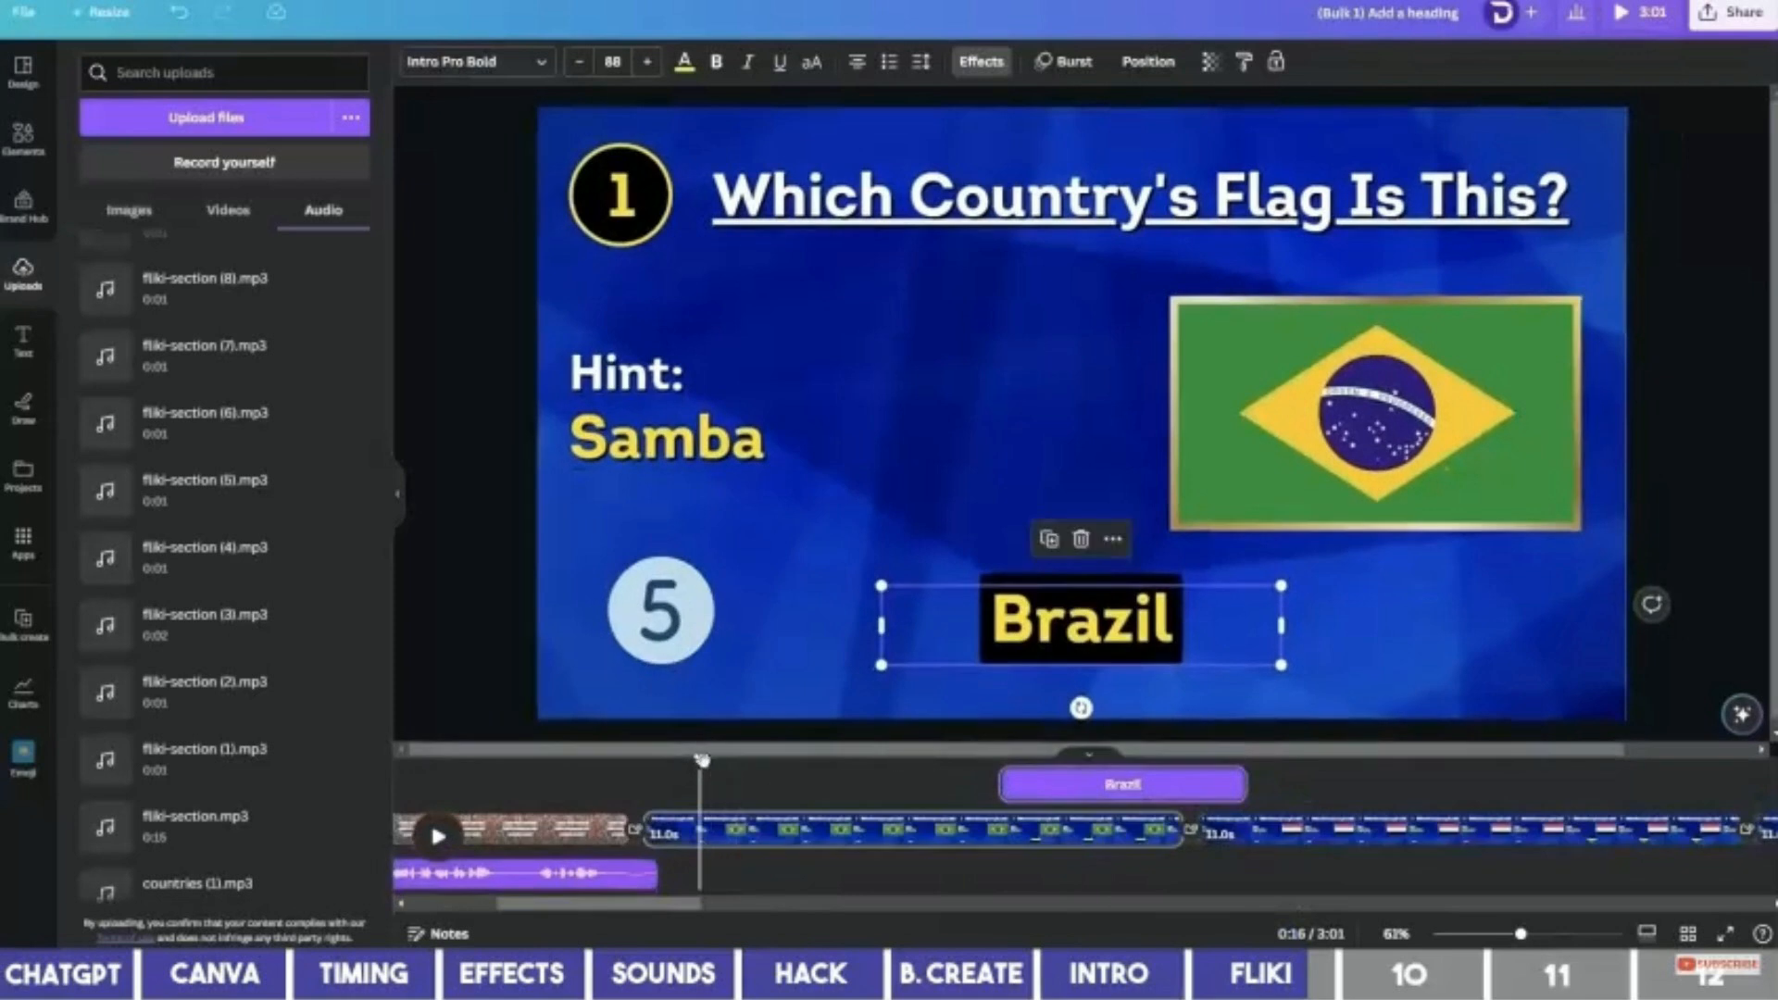
left_click_drag(702, 759, 1000, 807)
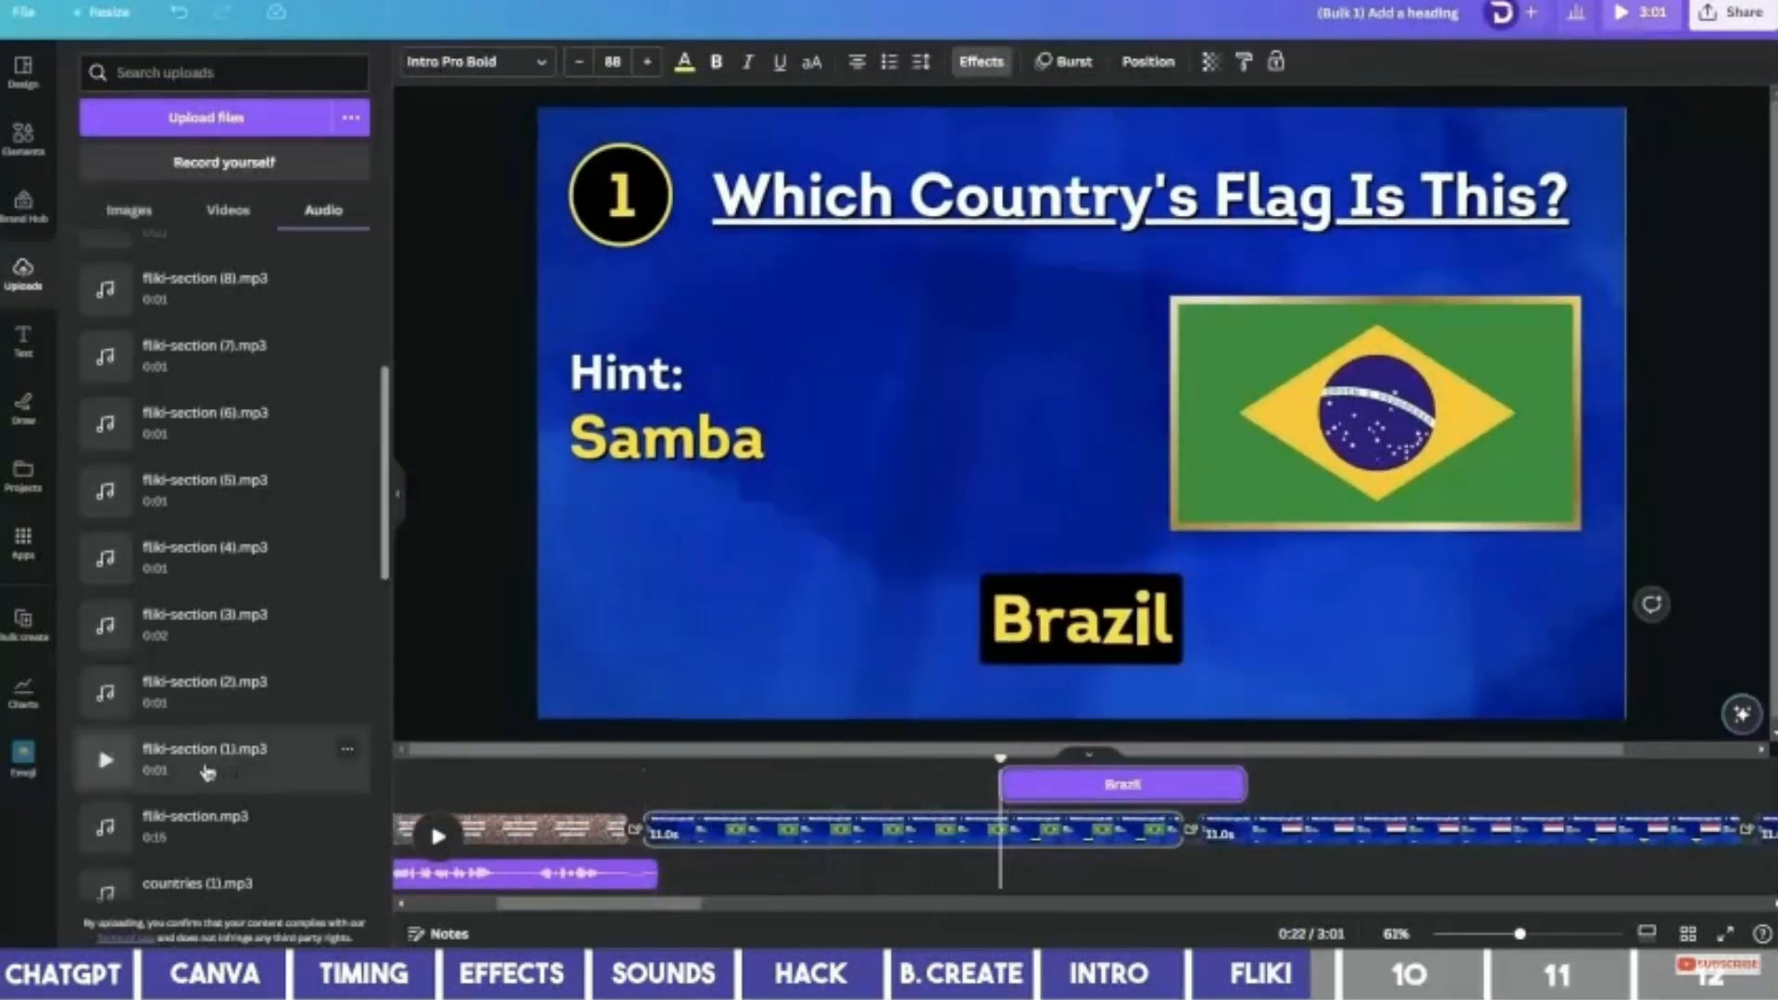
left_click(206, 771)
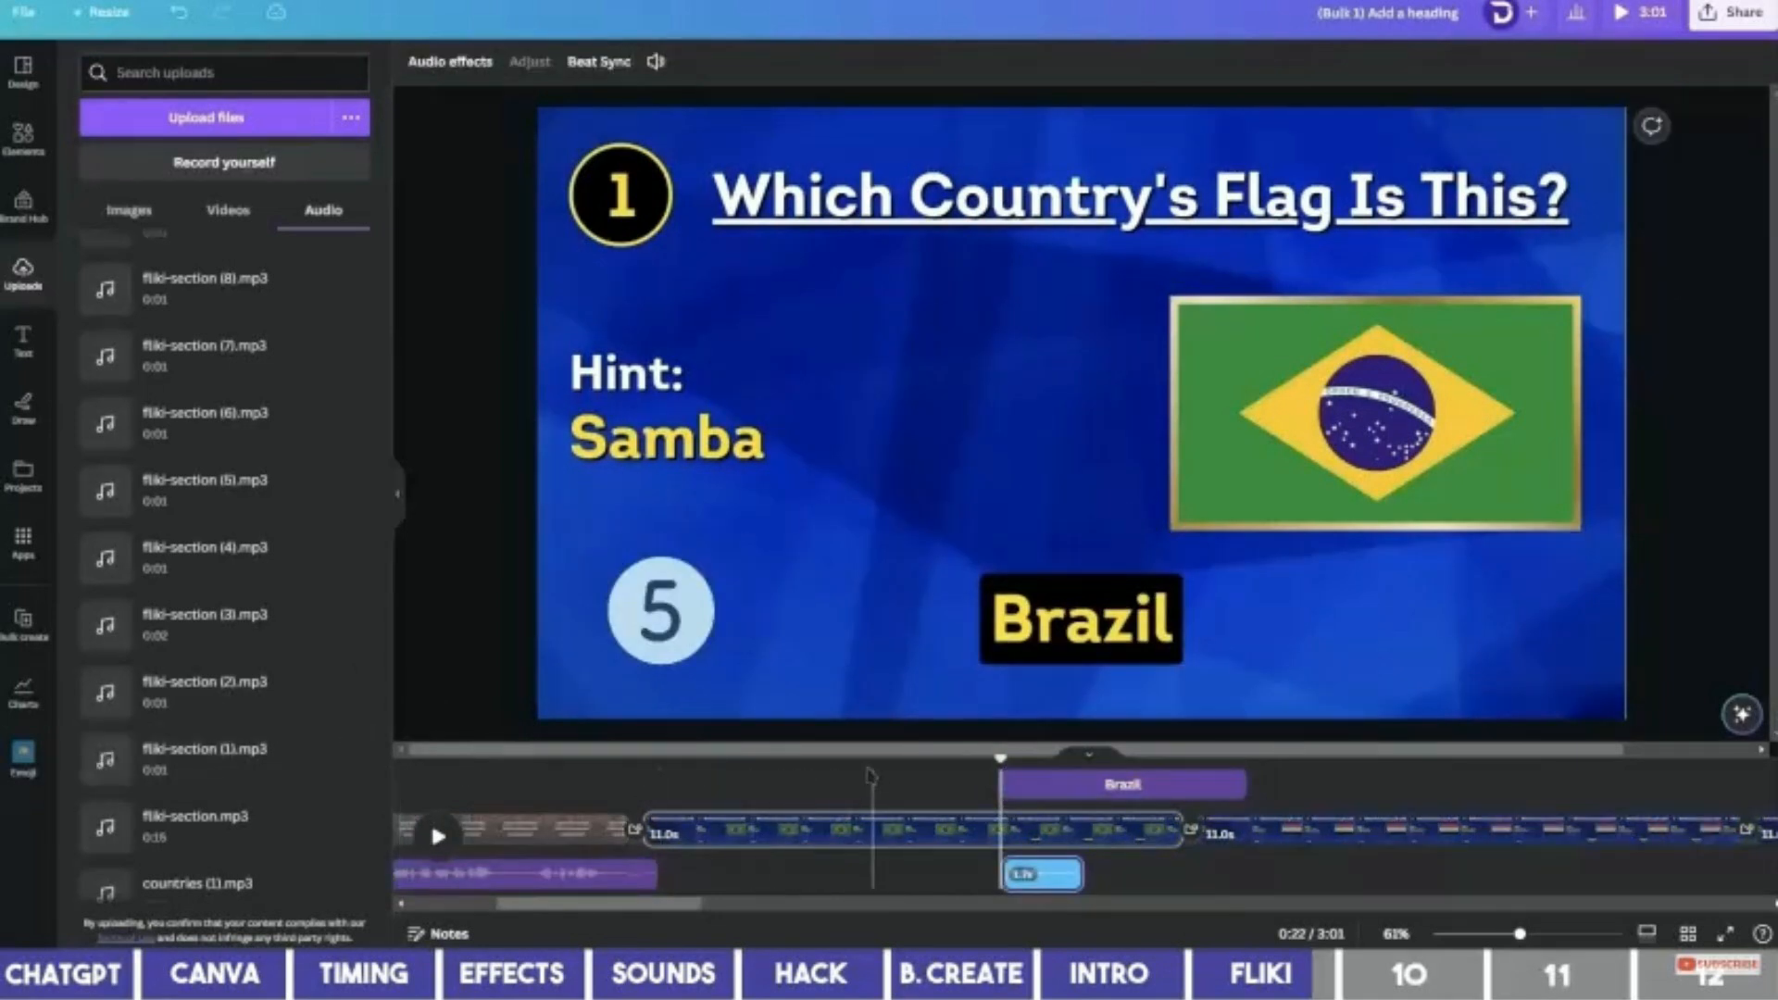
key("space")
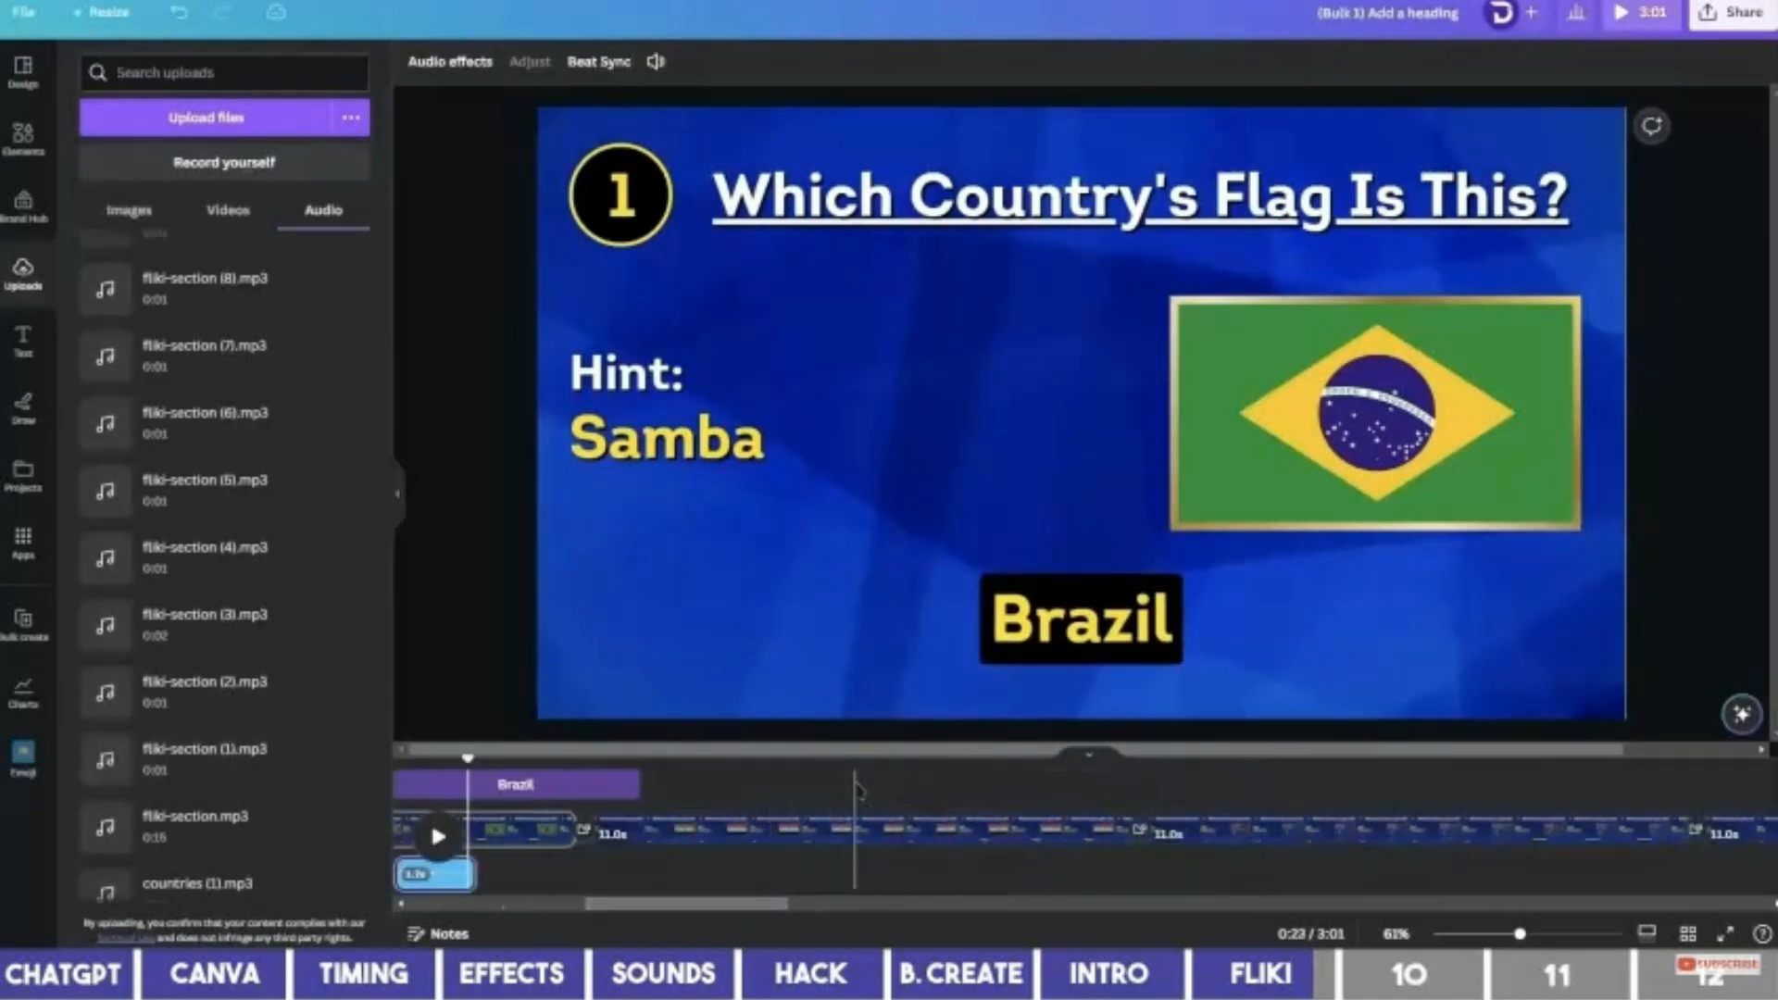
Place fliki-section (2).mp3 at the Egypt reveal and play it back to check.
left_click(856, 789)
left_click(1007, 622)
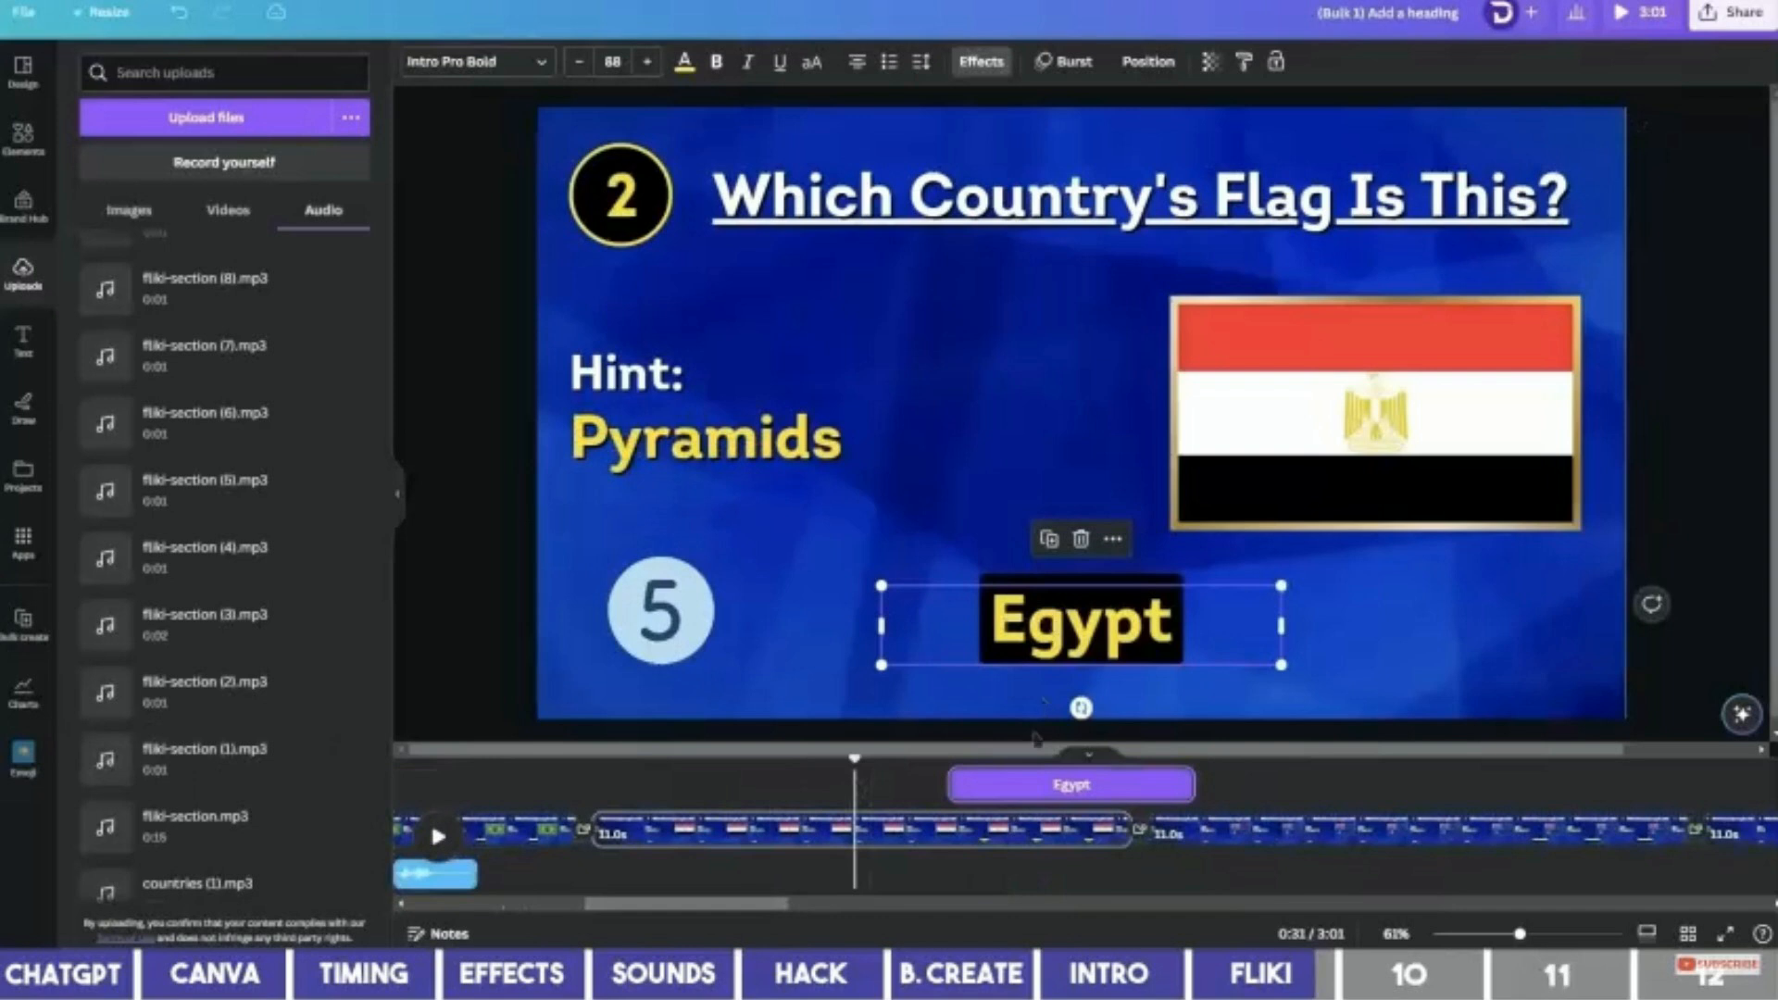
left_click(946, 785)
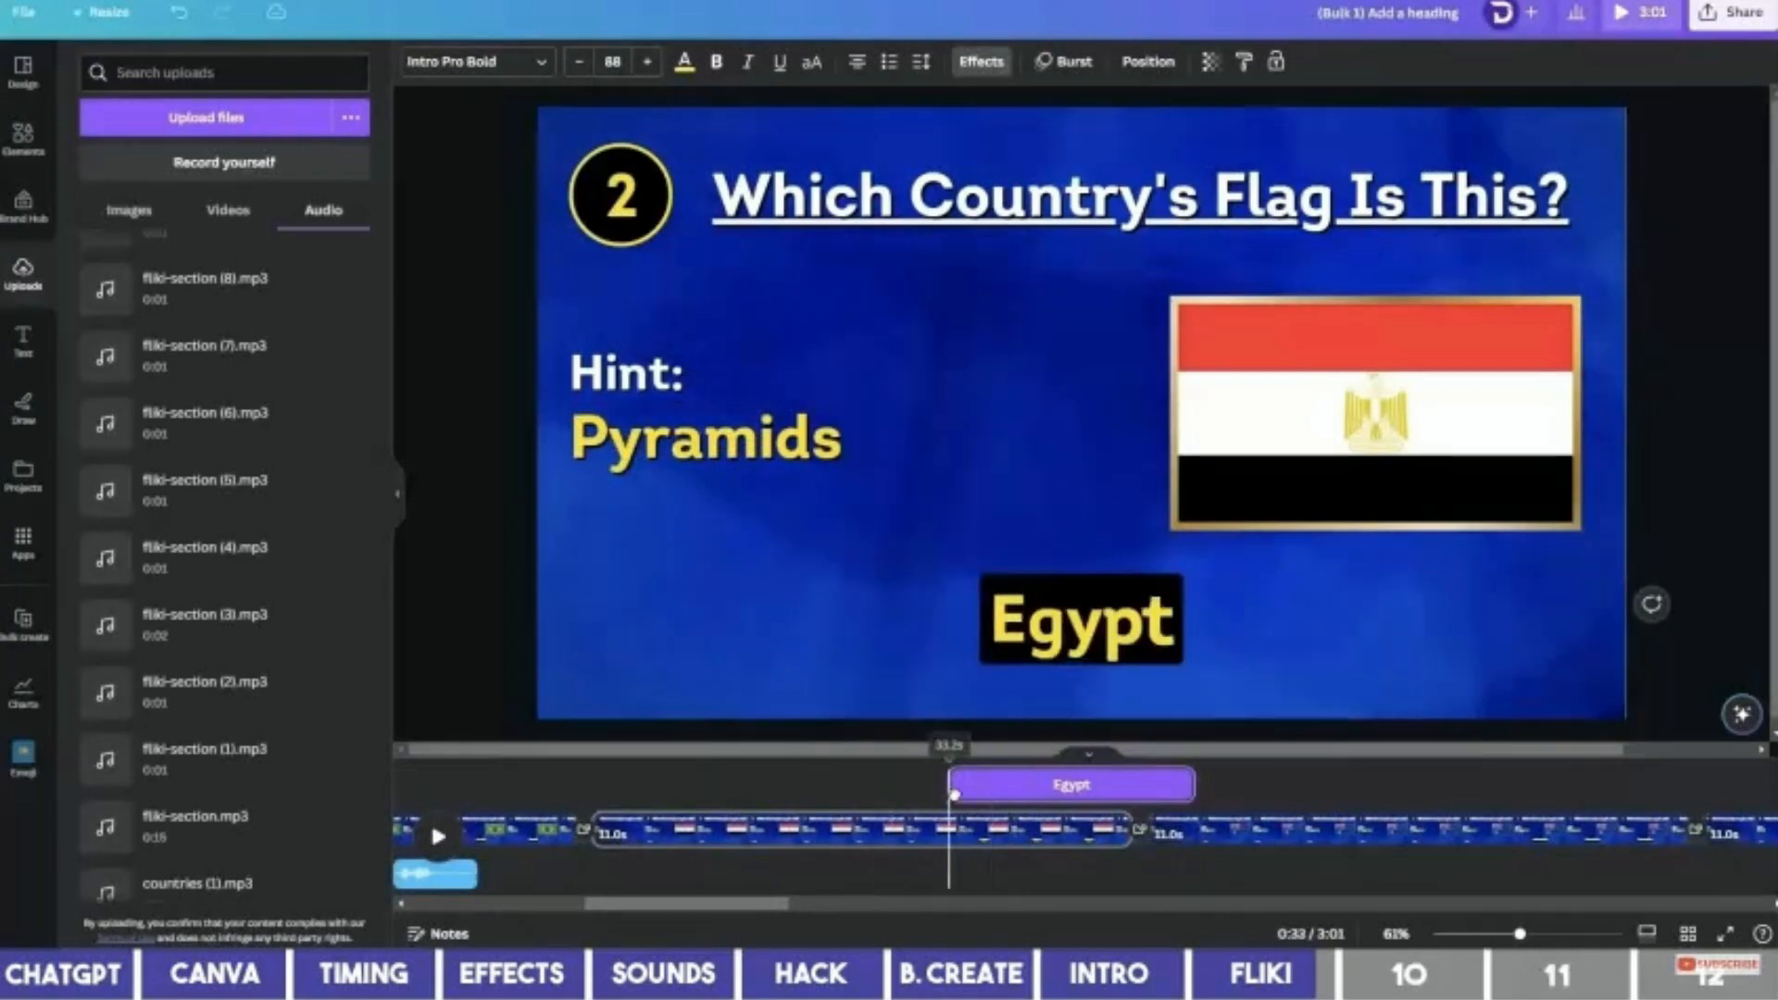
left_click(231, 705)
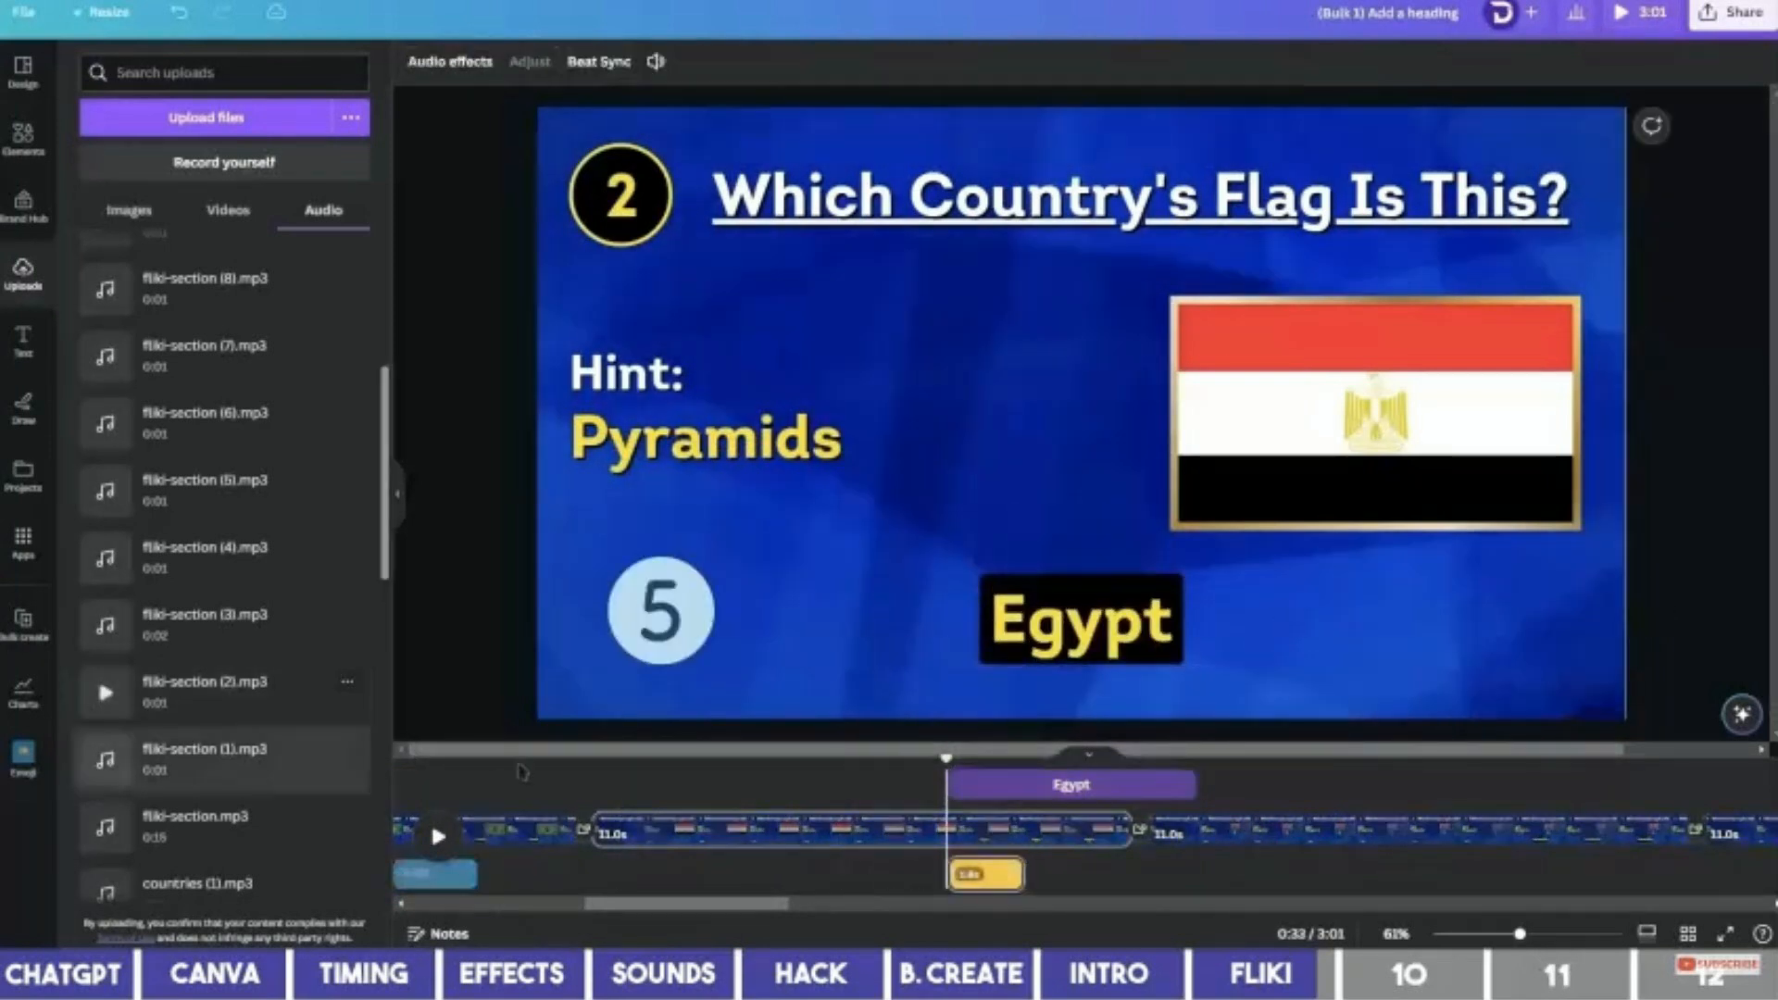
left_click(833, 787)
key("space")
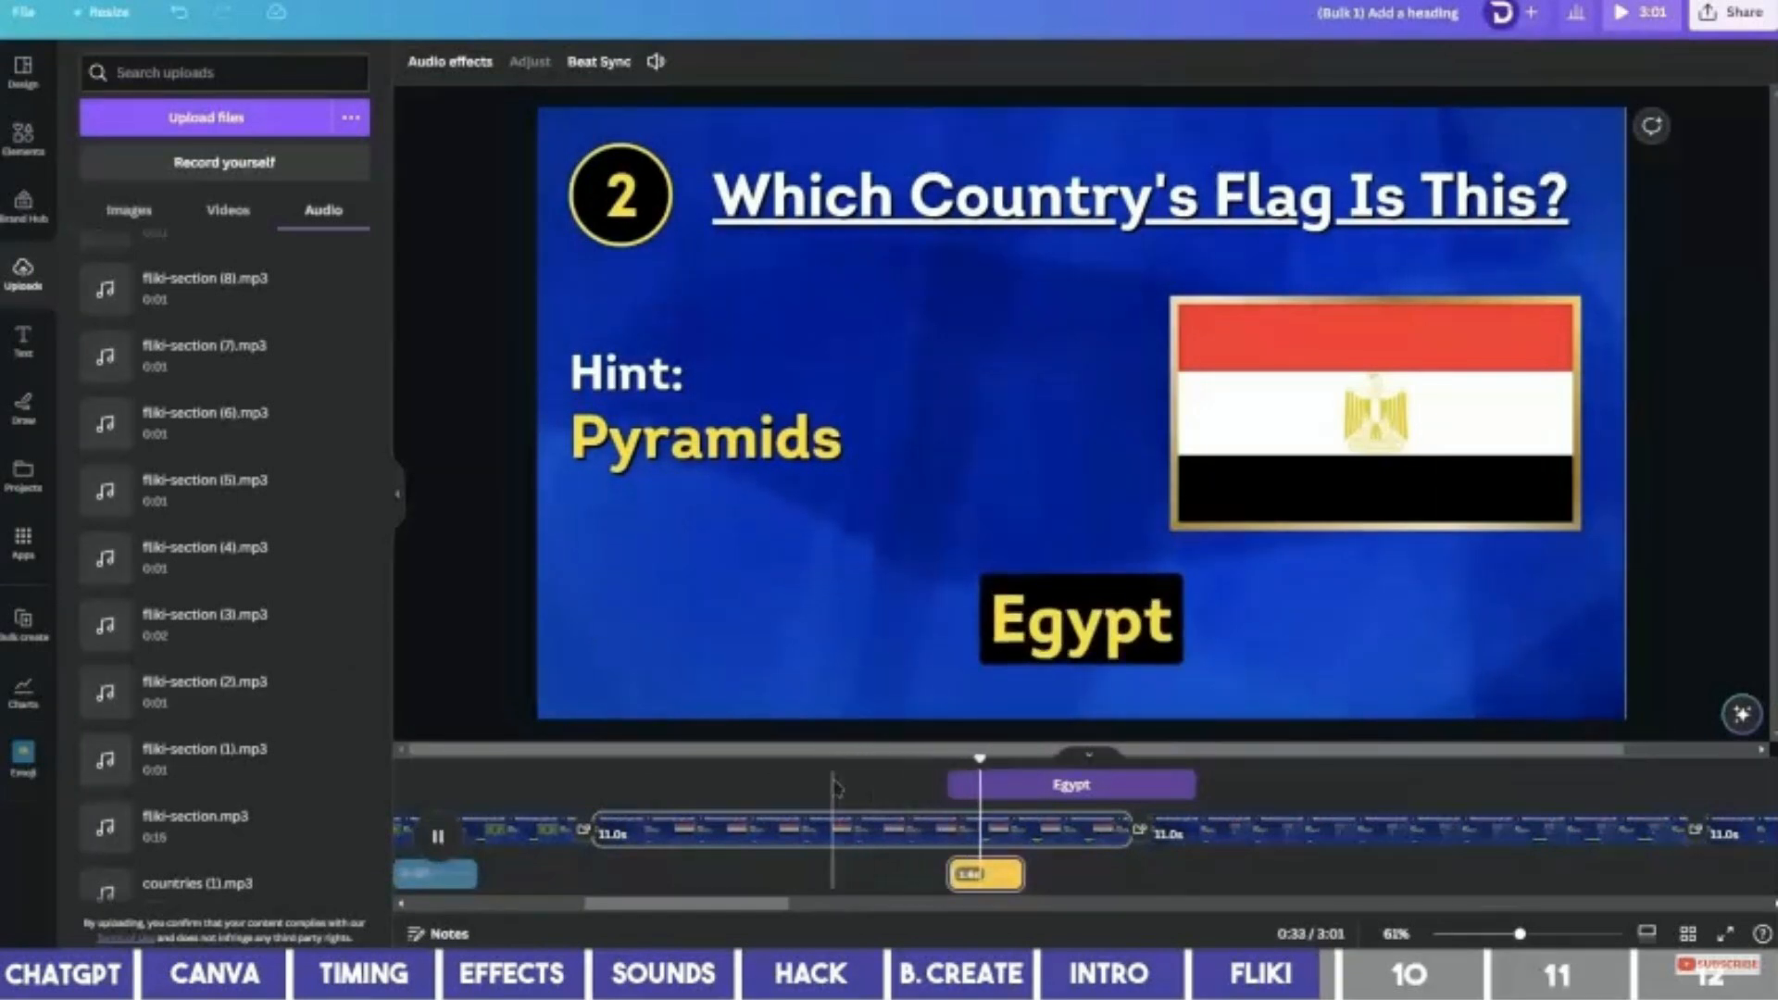
key("space")
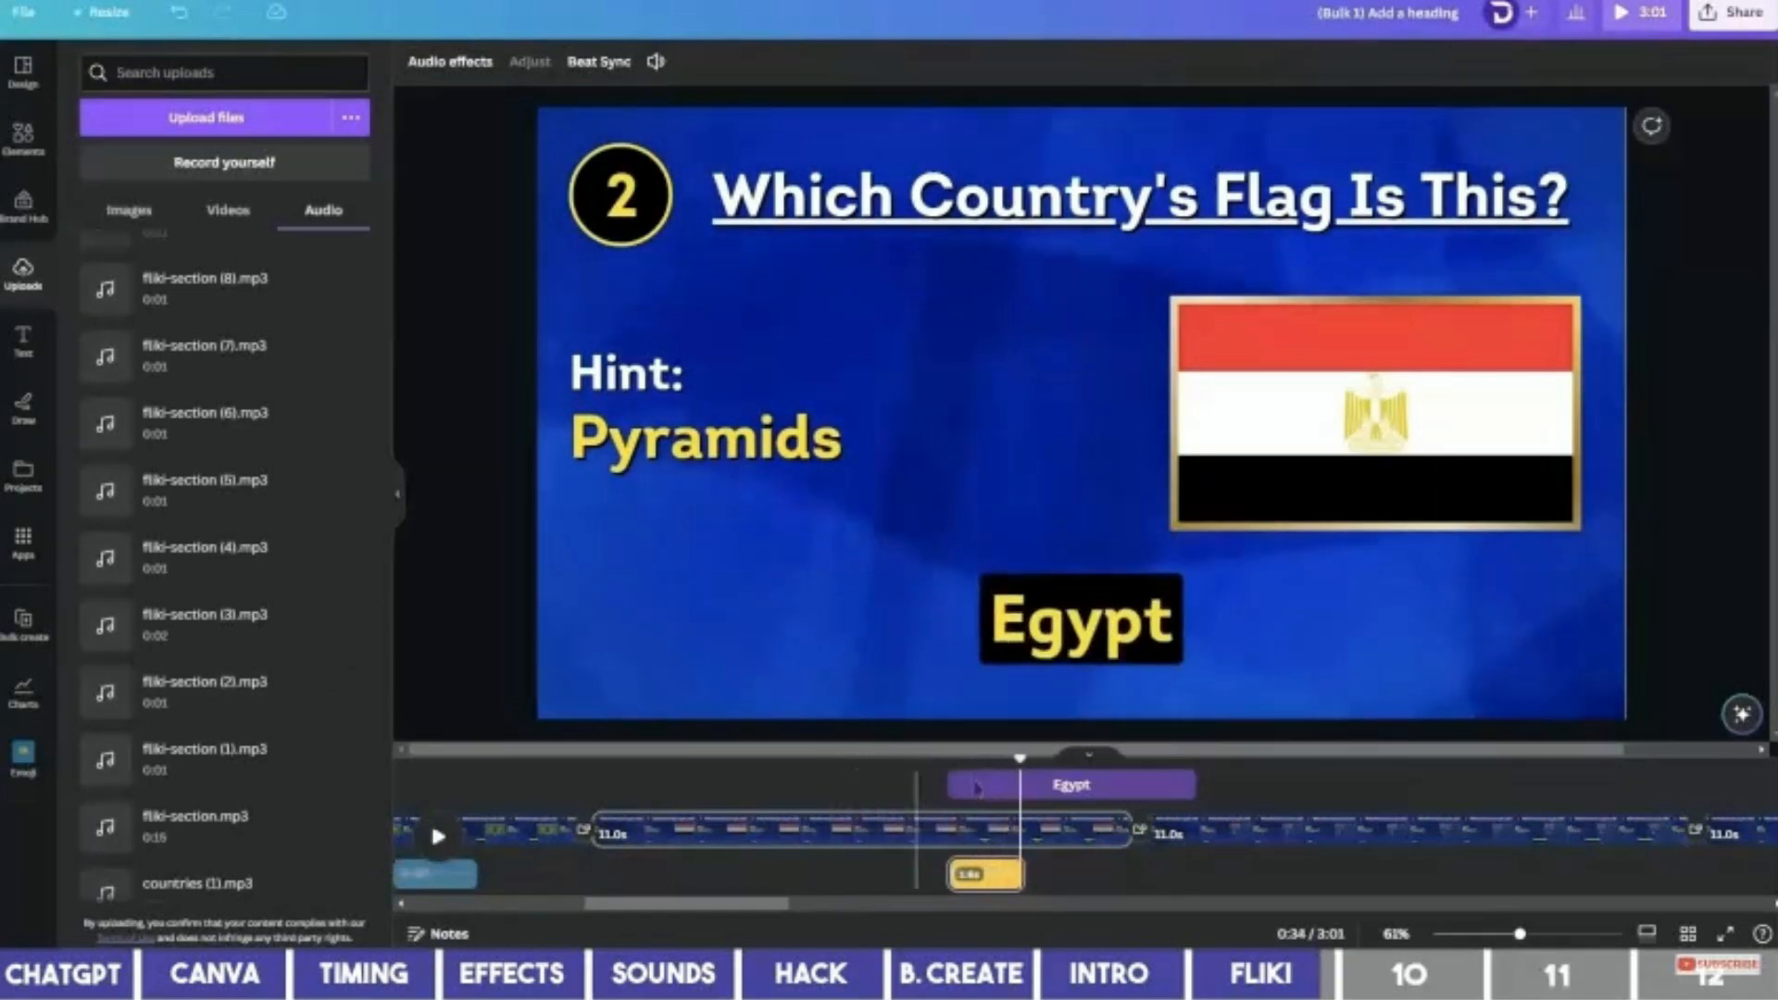
Place fliki-section (3).mp3 at the Australia reveal, then select the Japan answer text.
left_click(1445, 783)
left_click(1111, 625)
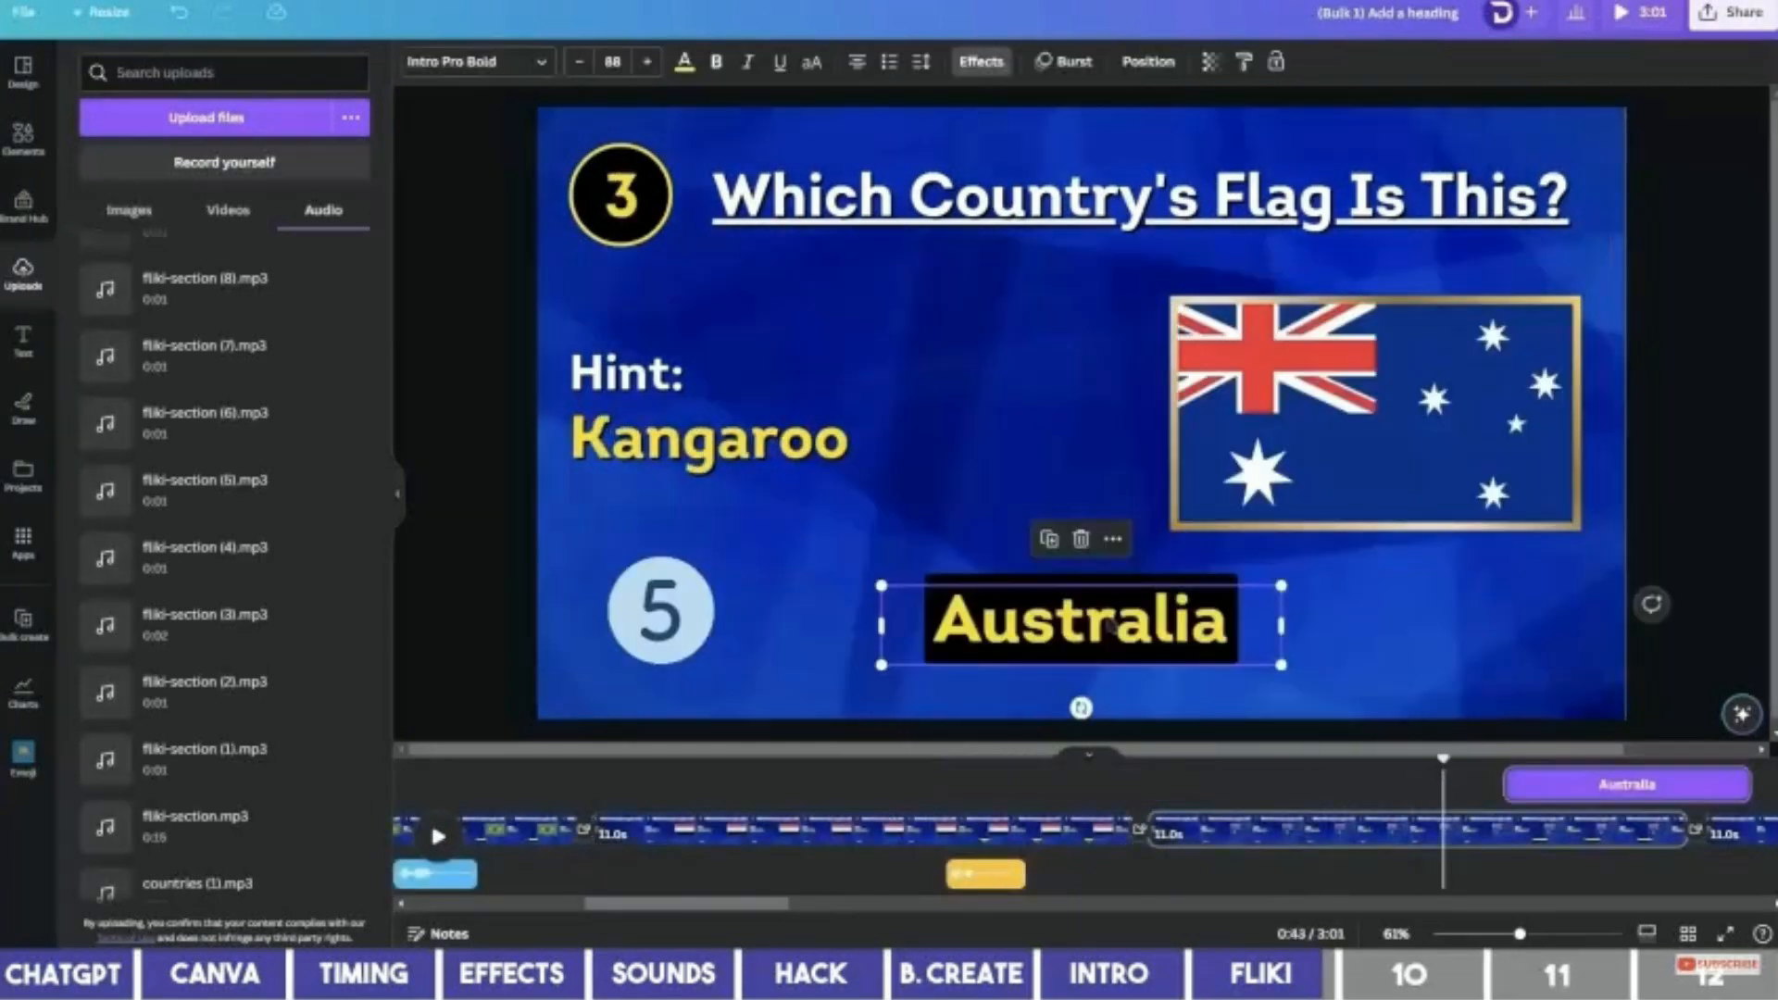
scroll(1333, 861, "right", 5)
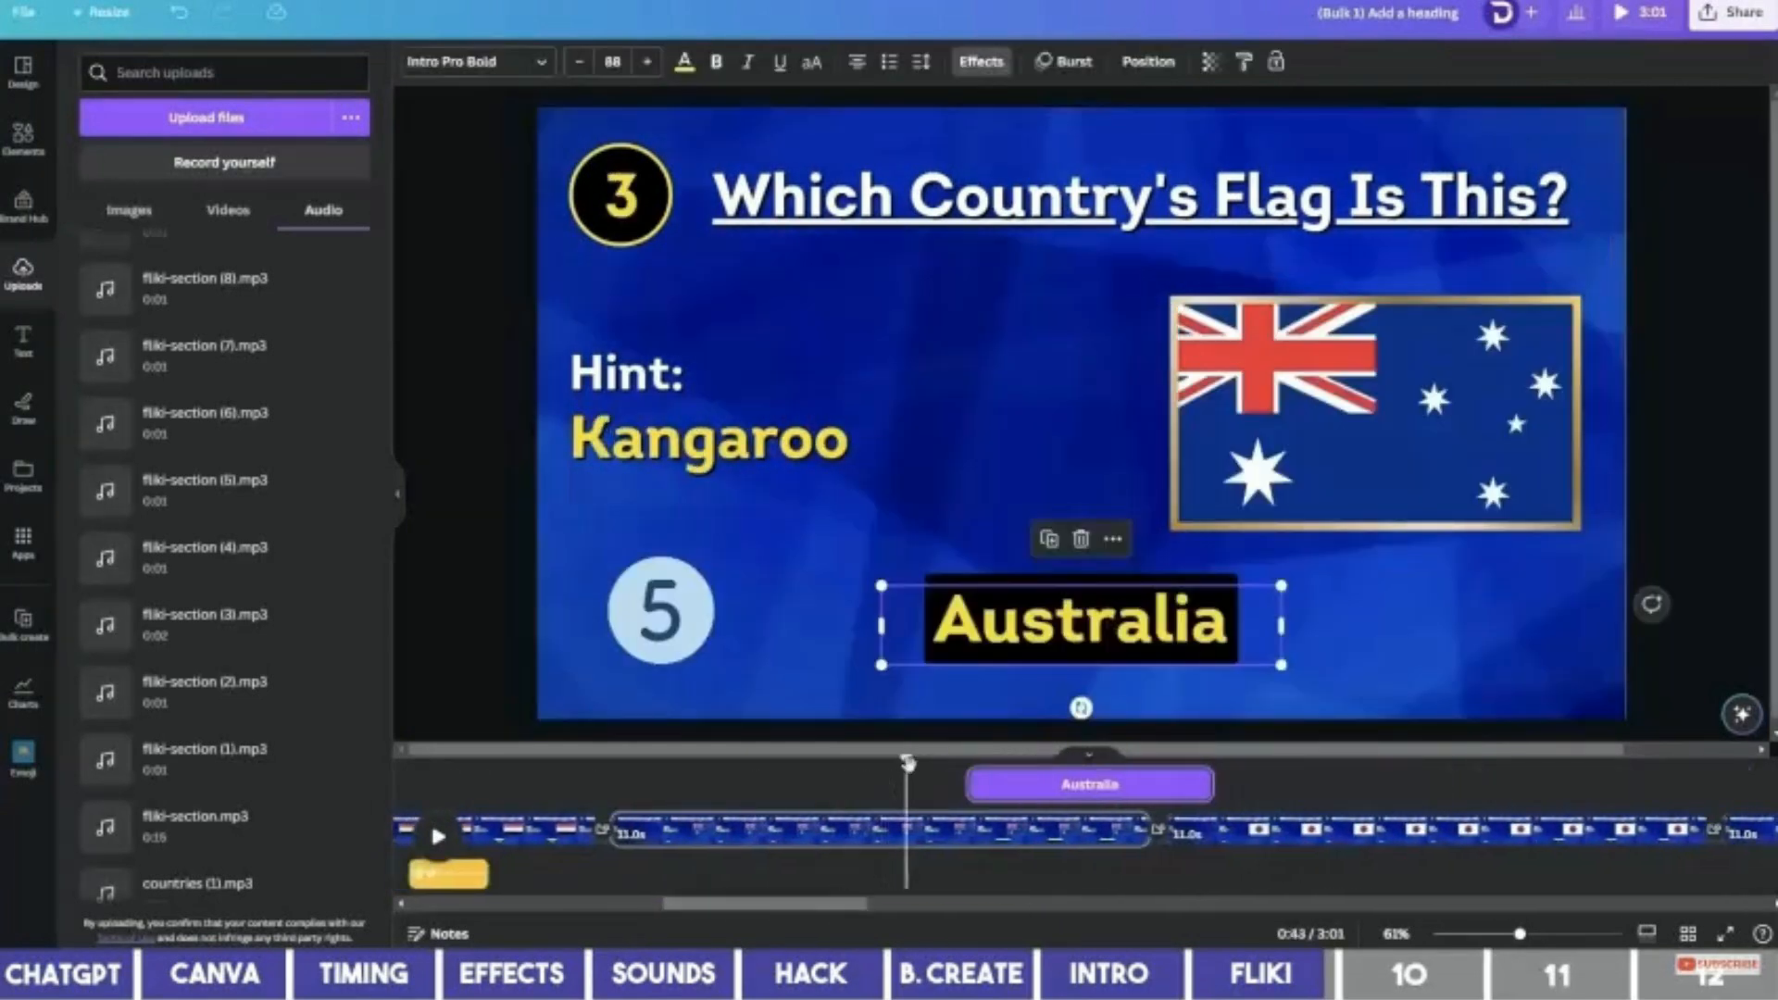
left_click_drag(908, 763, 971, 765)
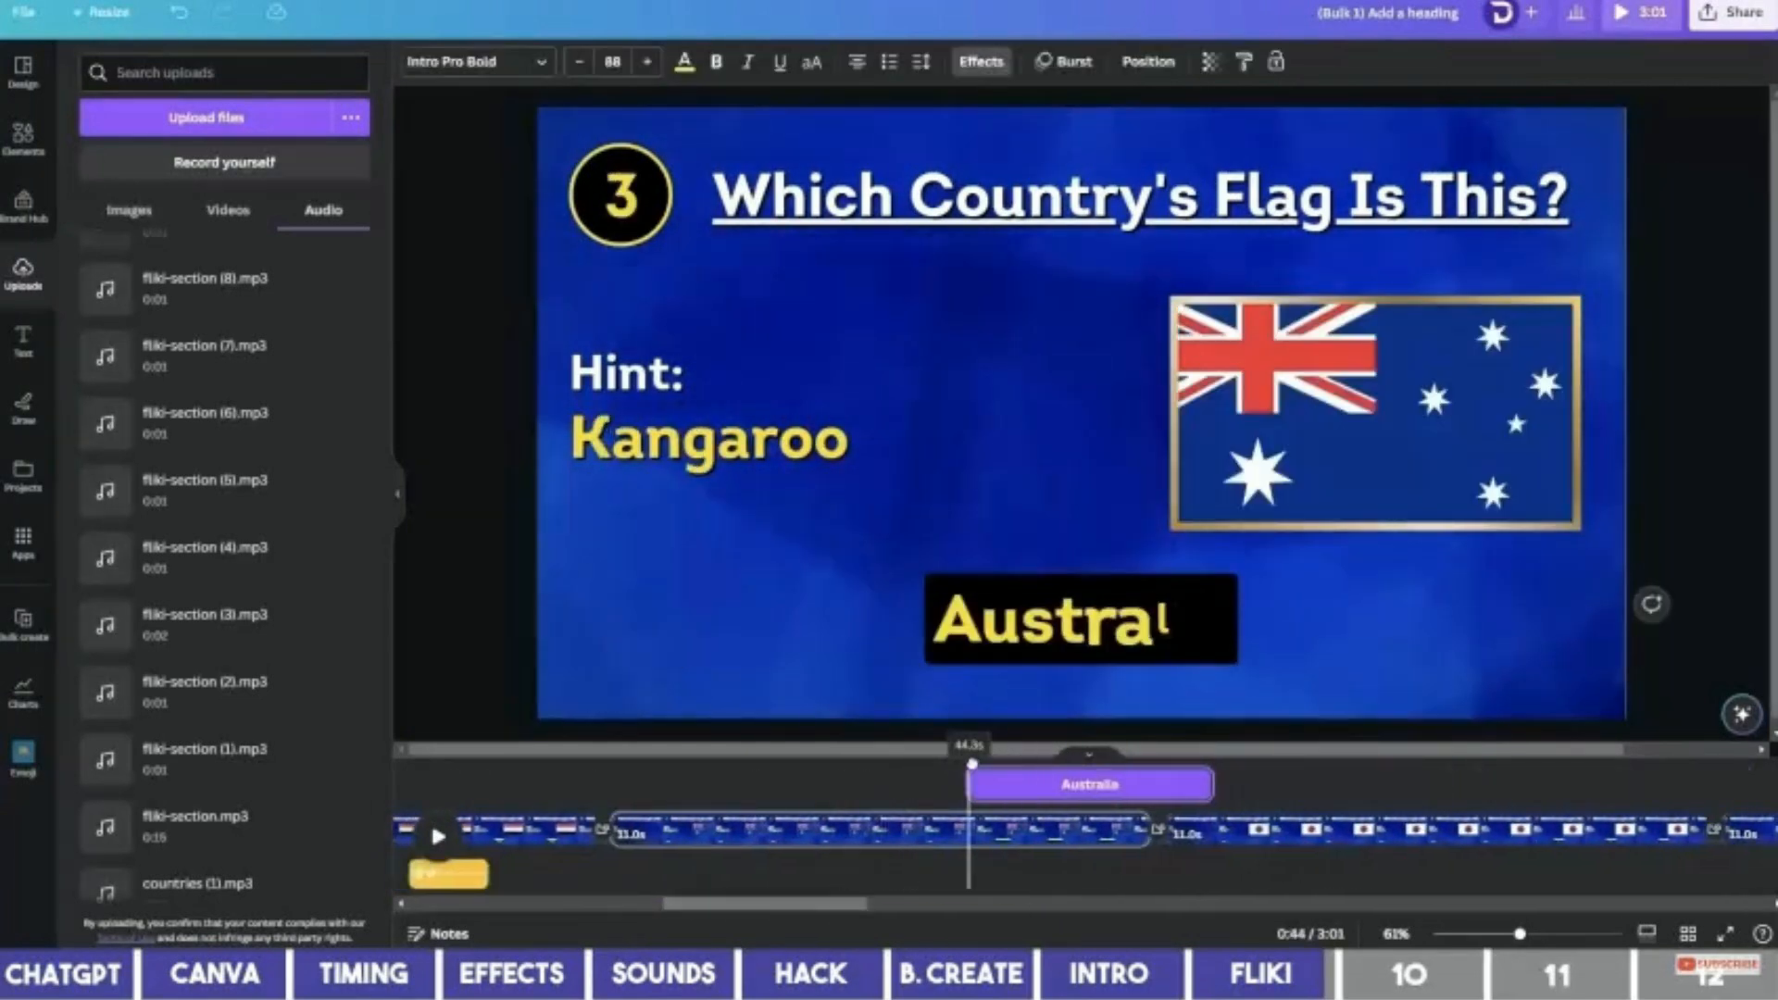
left_click(203, 622)
left_click_drag(766, 904, 857, 906)
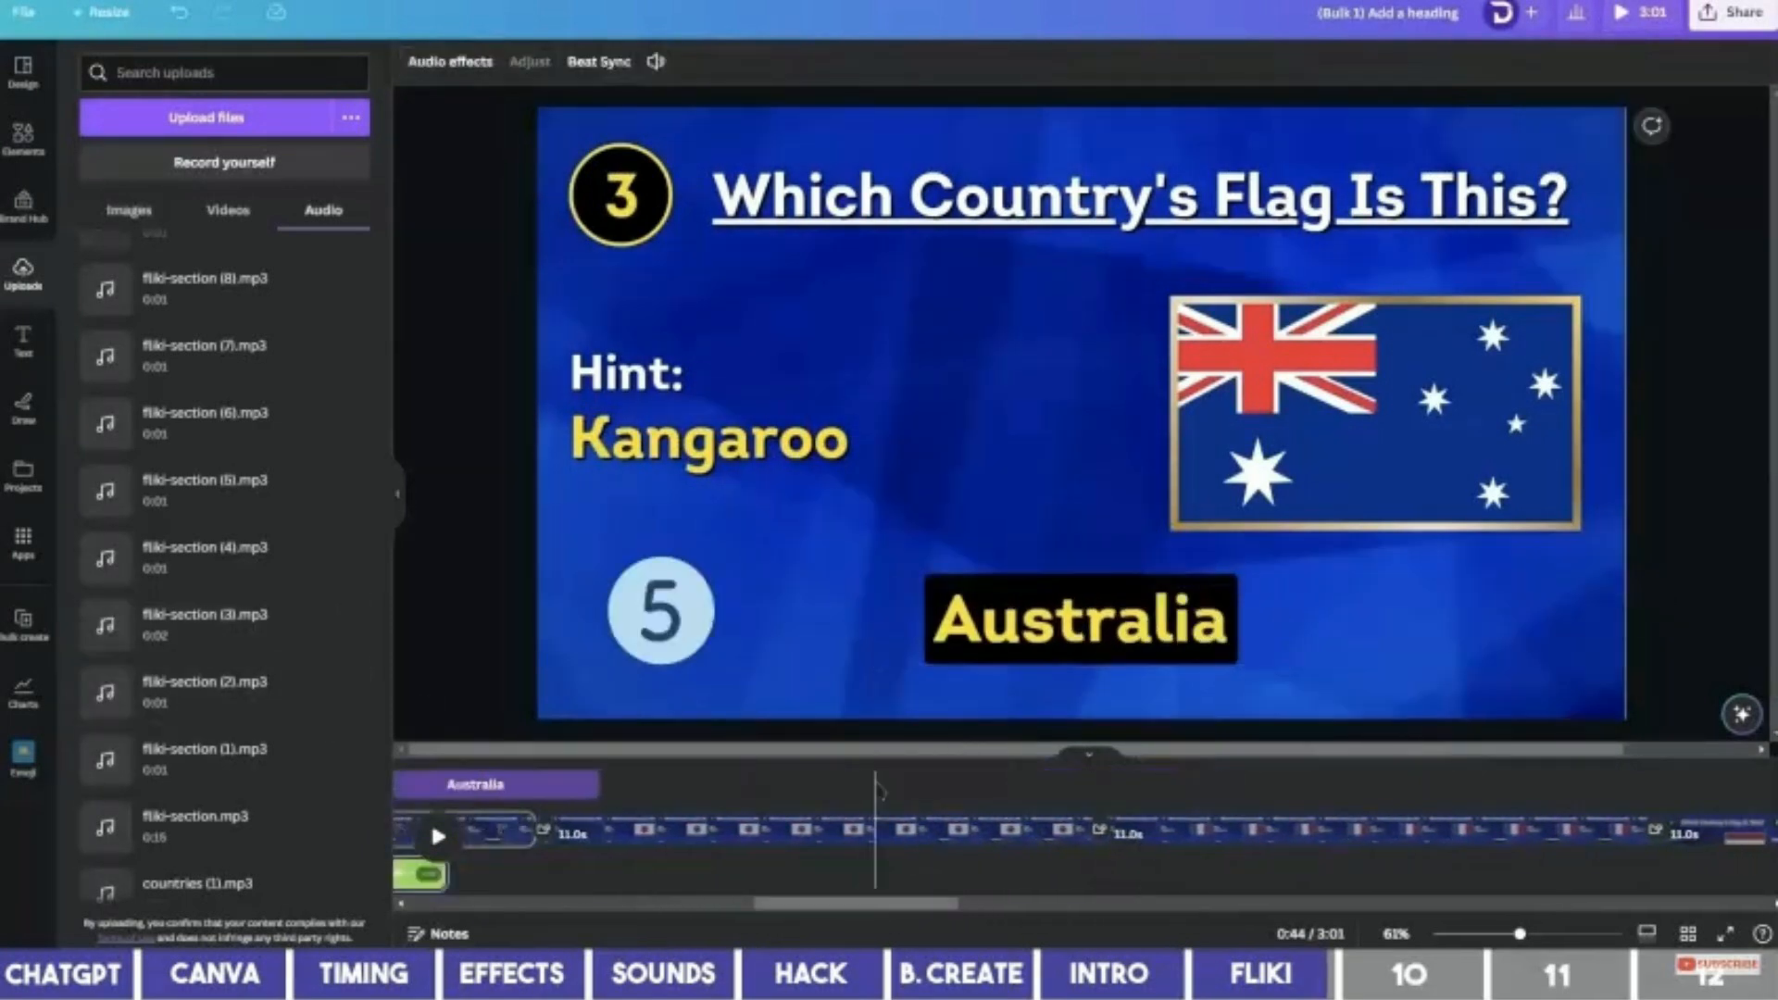
left_click(876, 782)
left_click(1023, 653)
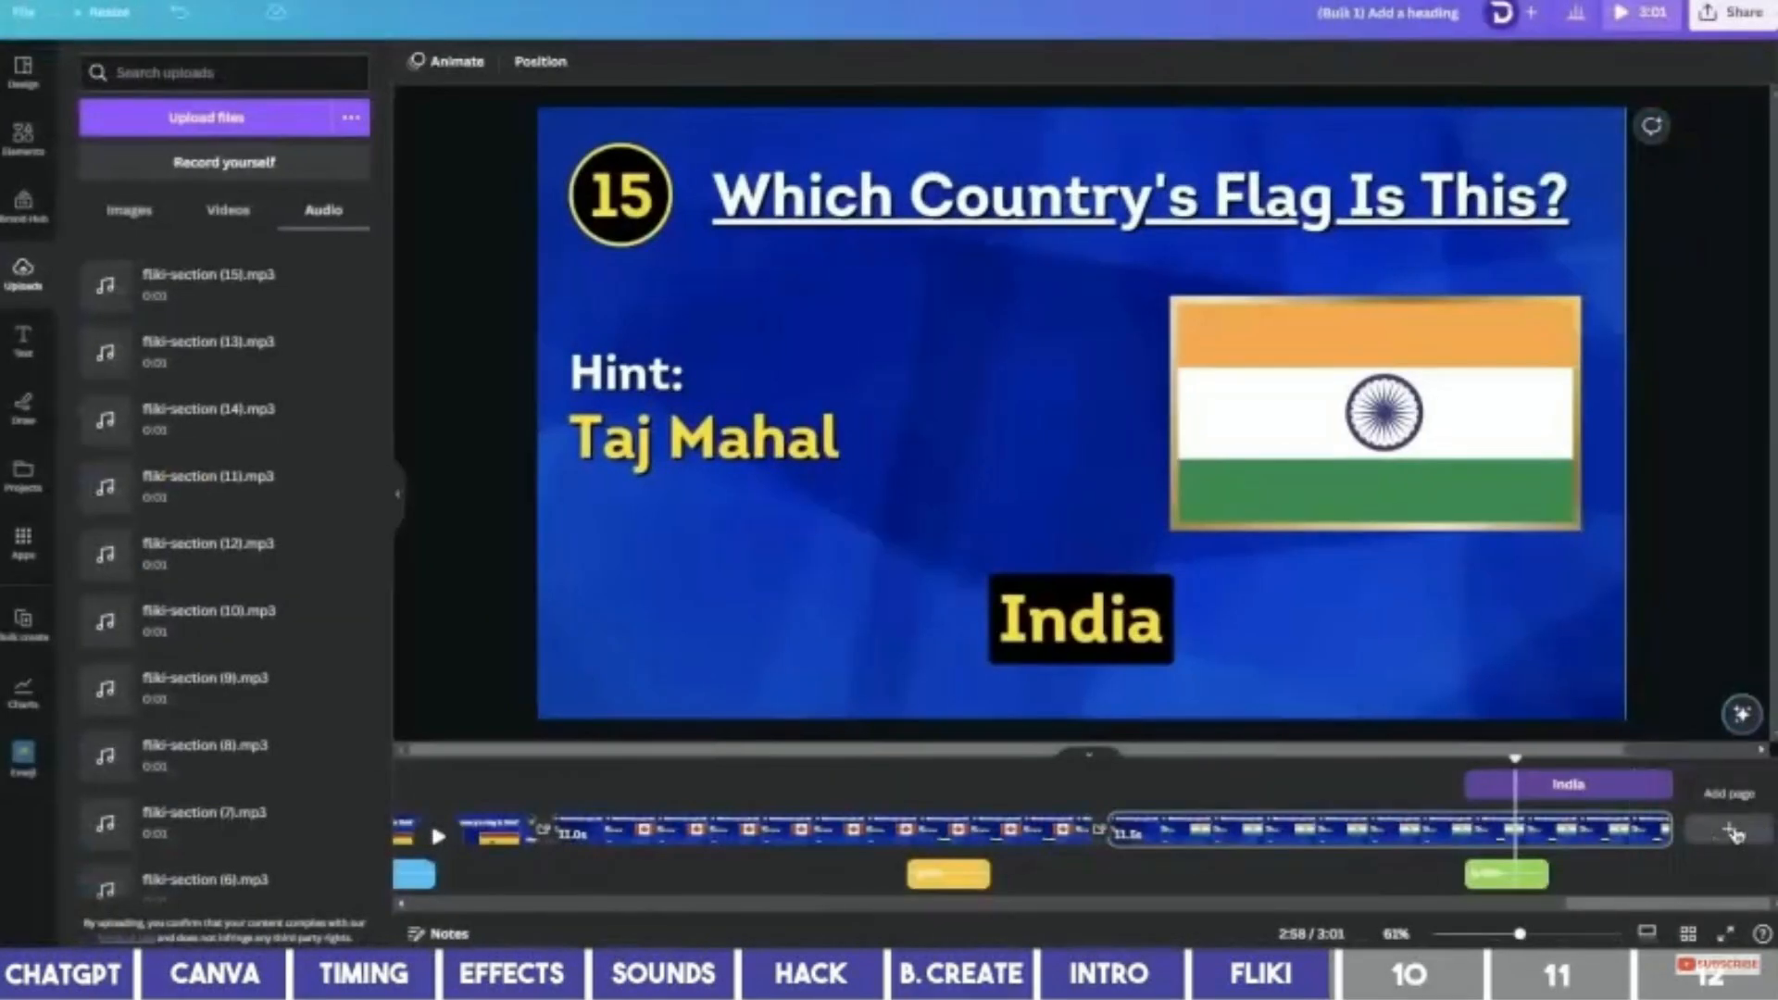
Add a page after India with the 'Thanks for watching' youtube outro video and a Color Wipe transition.
left_click(1732, 831)
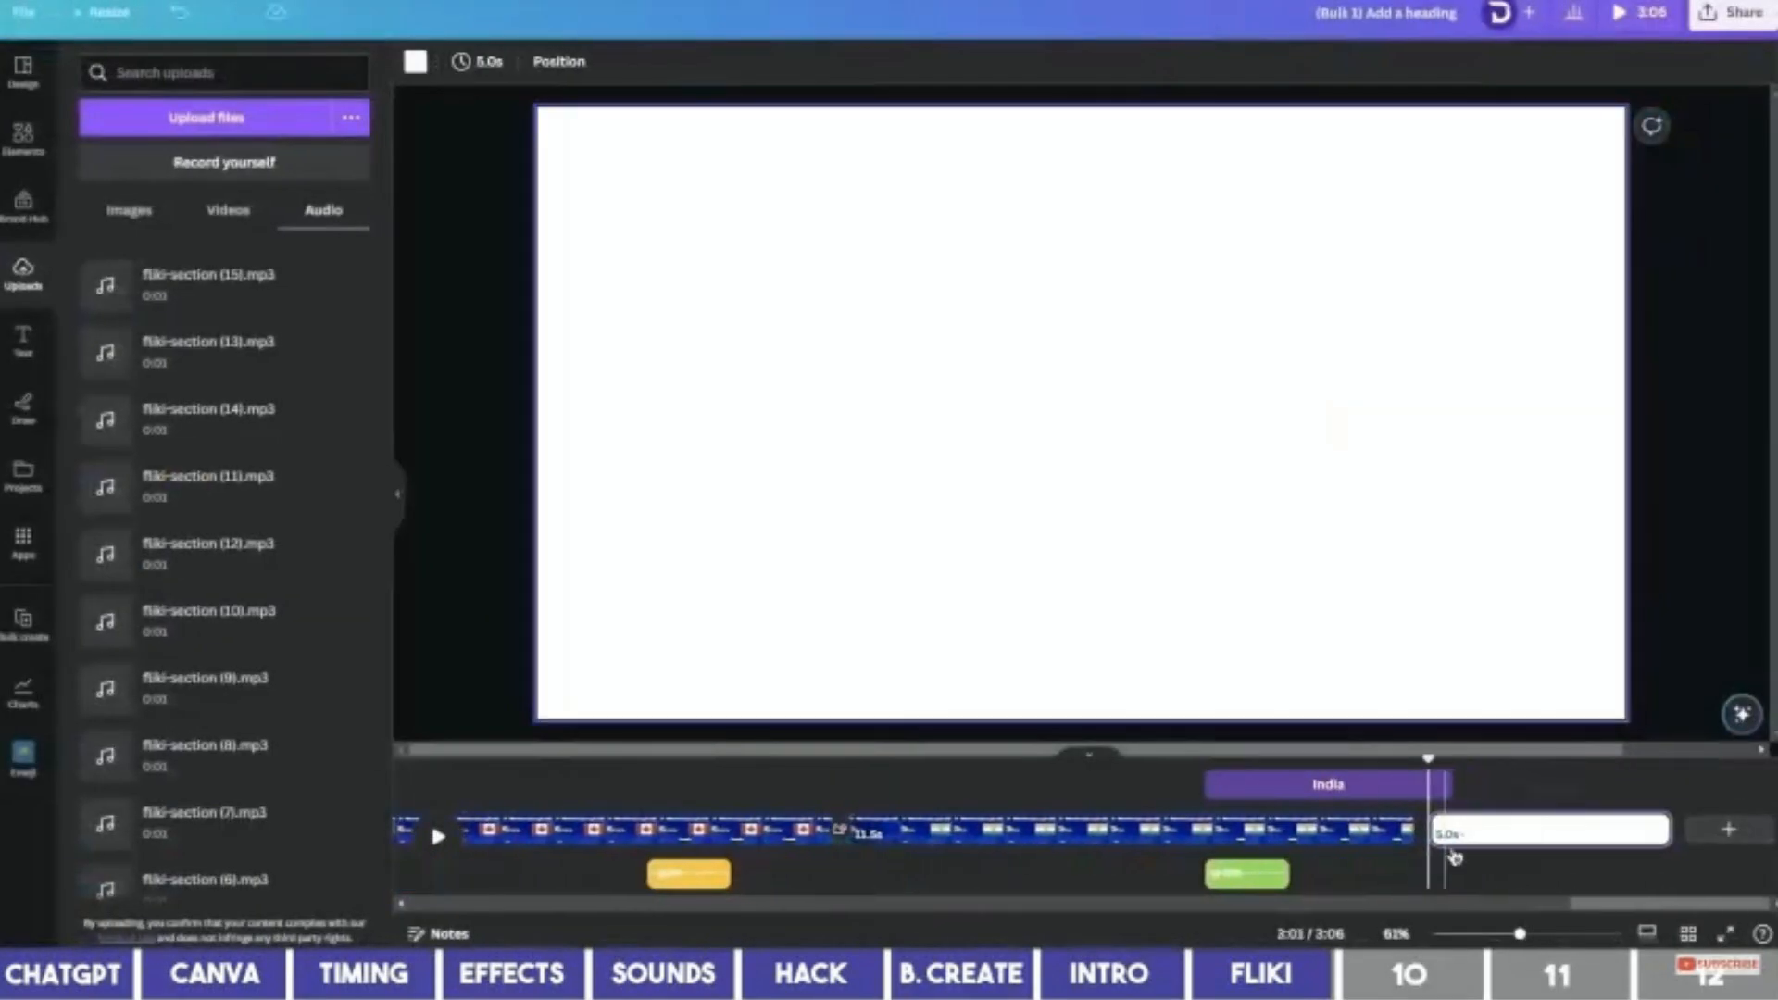
left_click(23, 139)
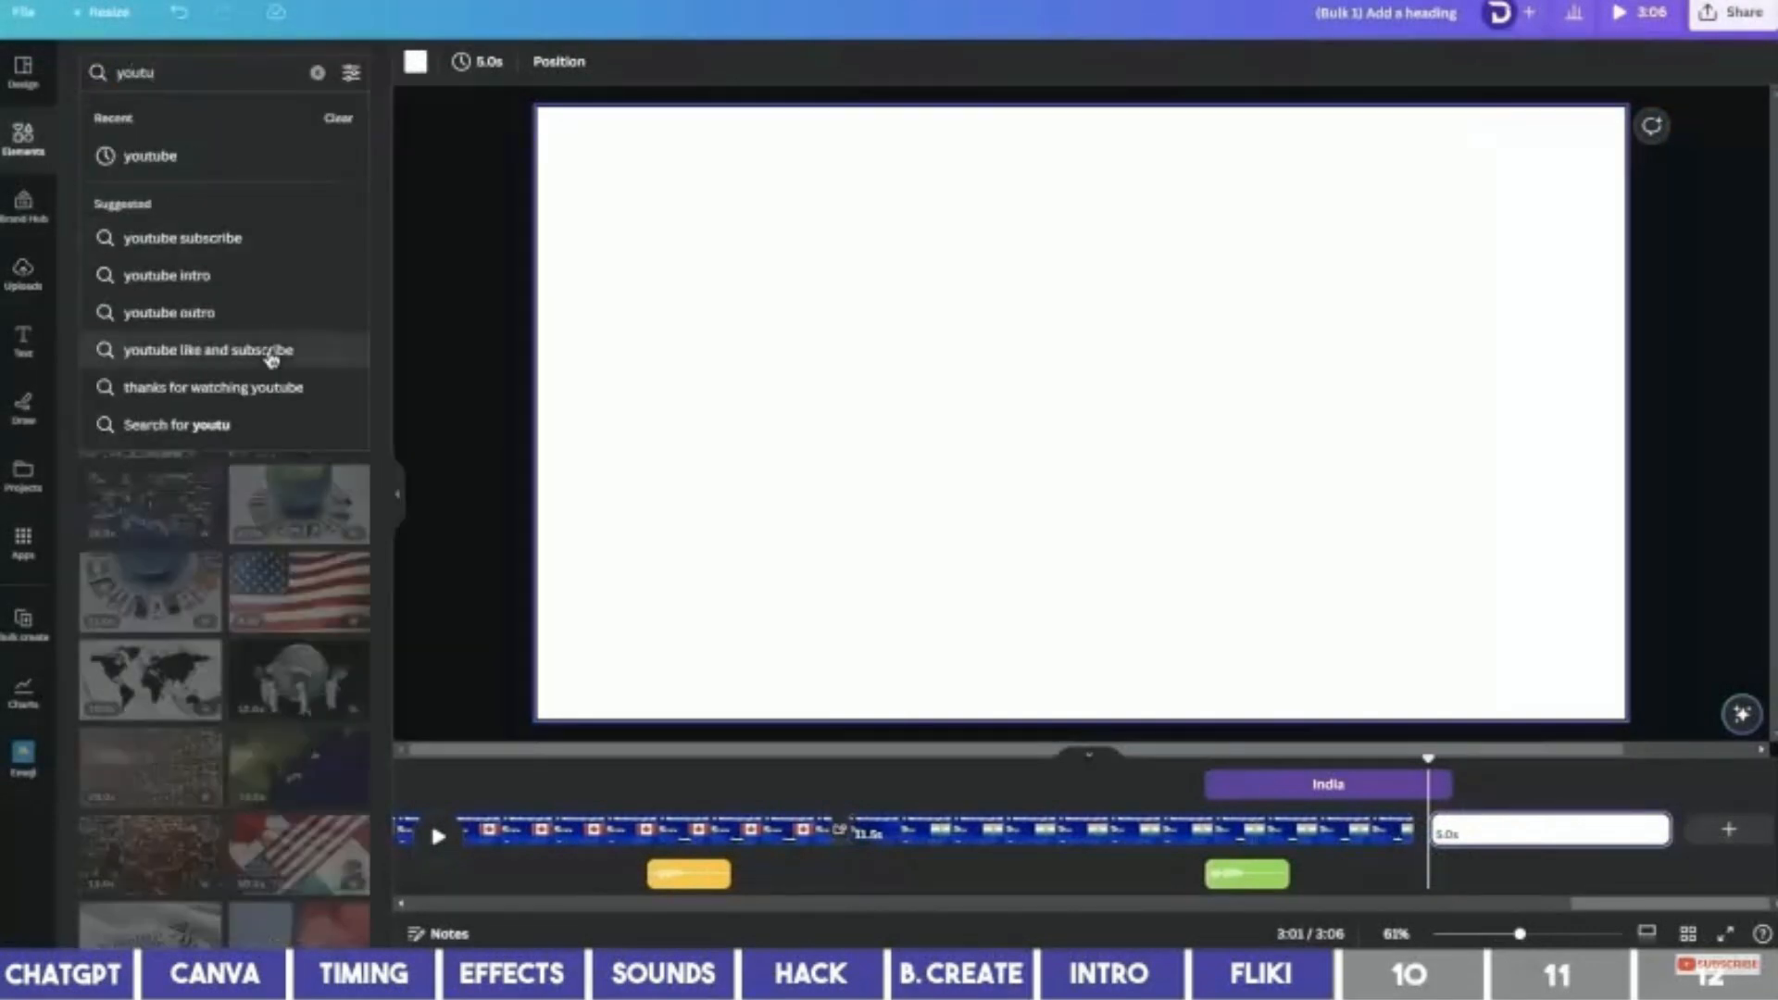
left_click(264, 308)
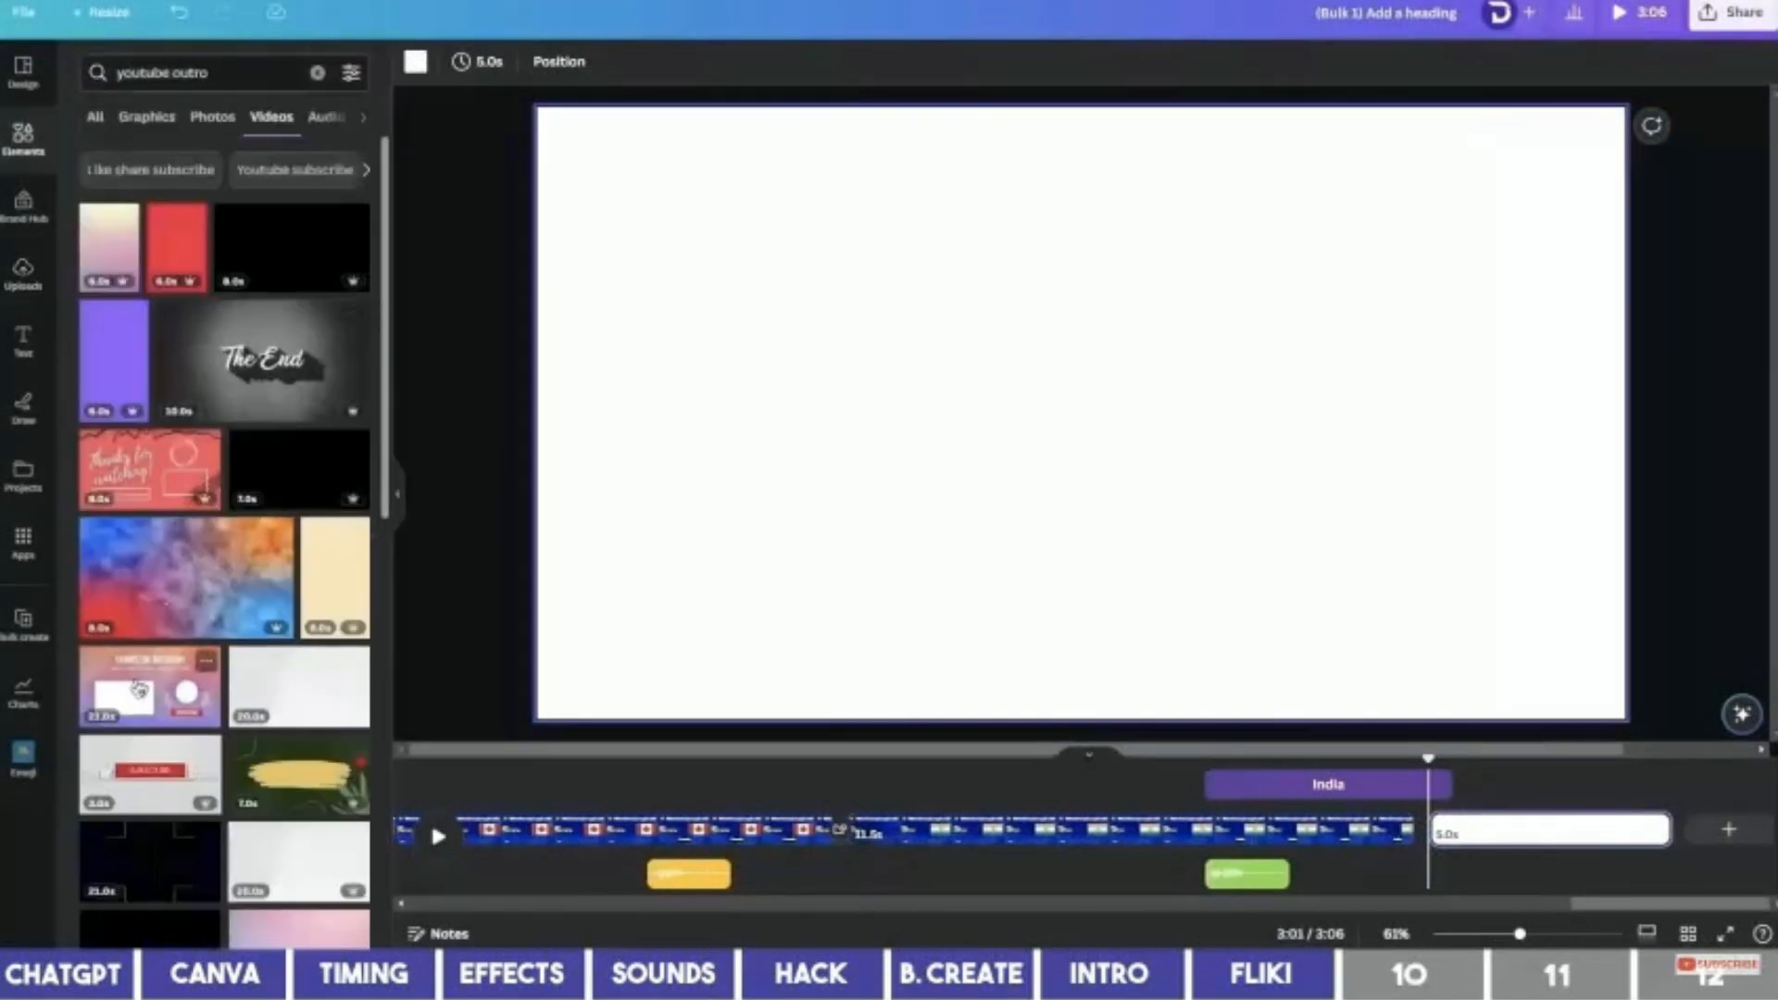
scroll(139, 690, "down", 2)
left_click(148, 514)
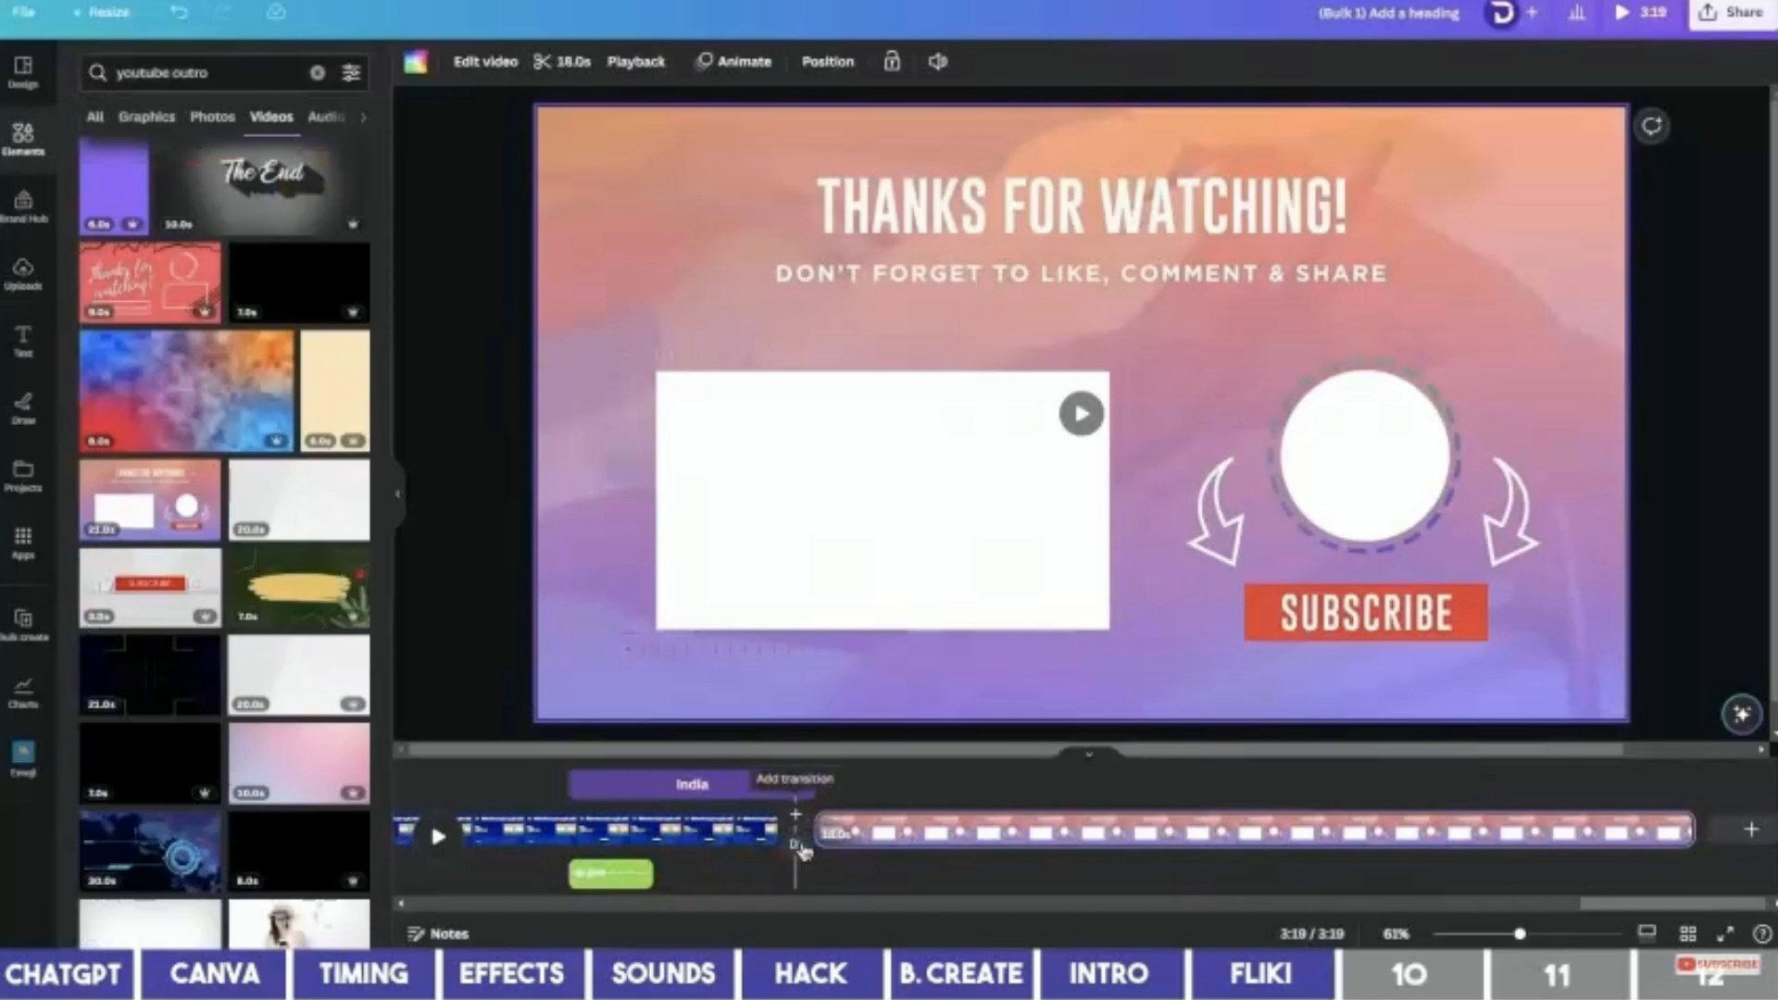
left_click(796, 844)
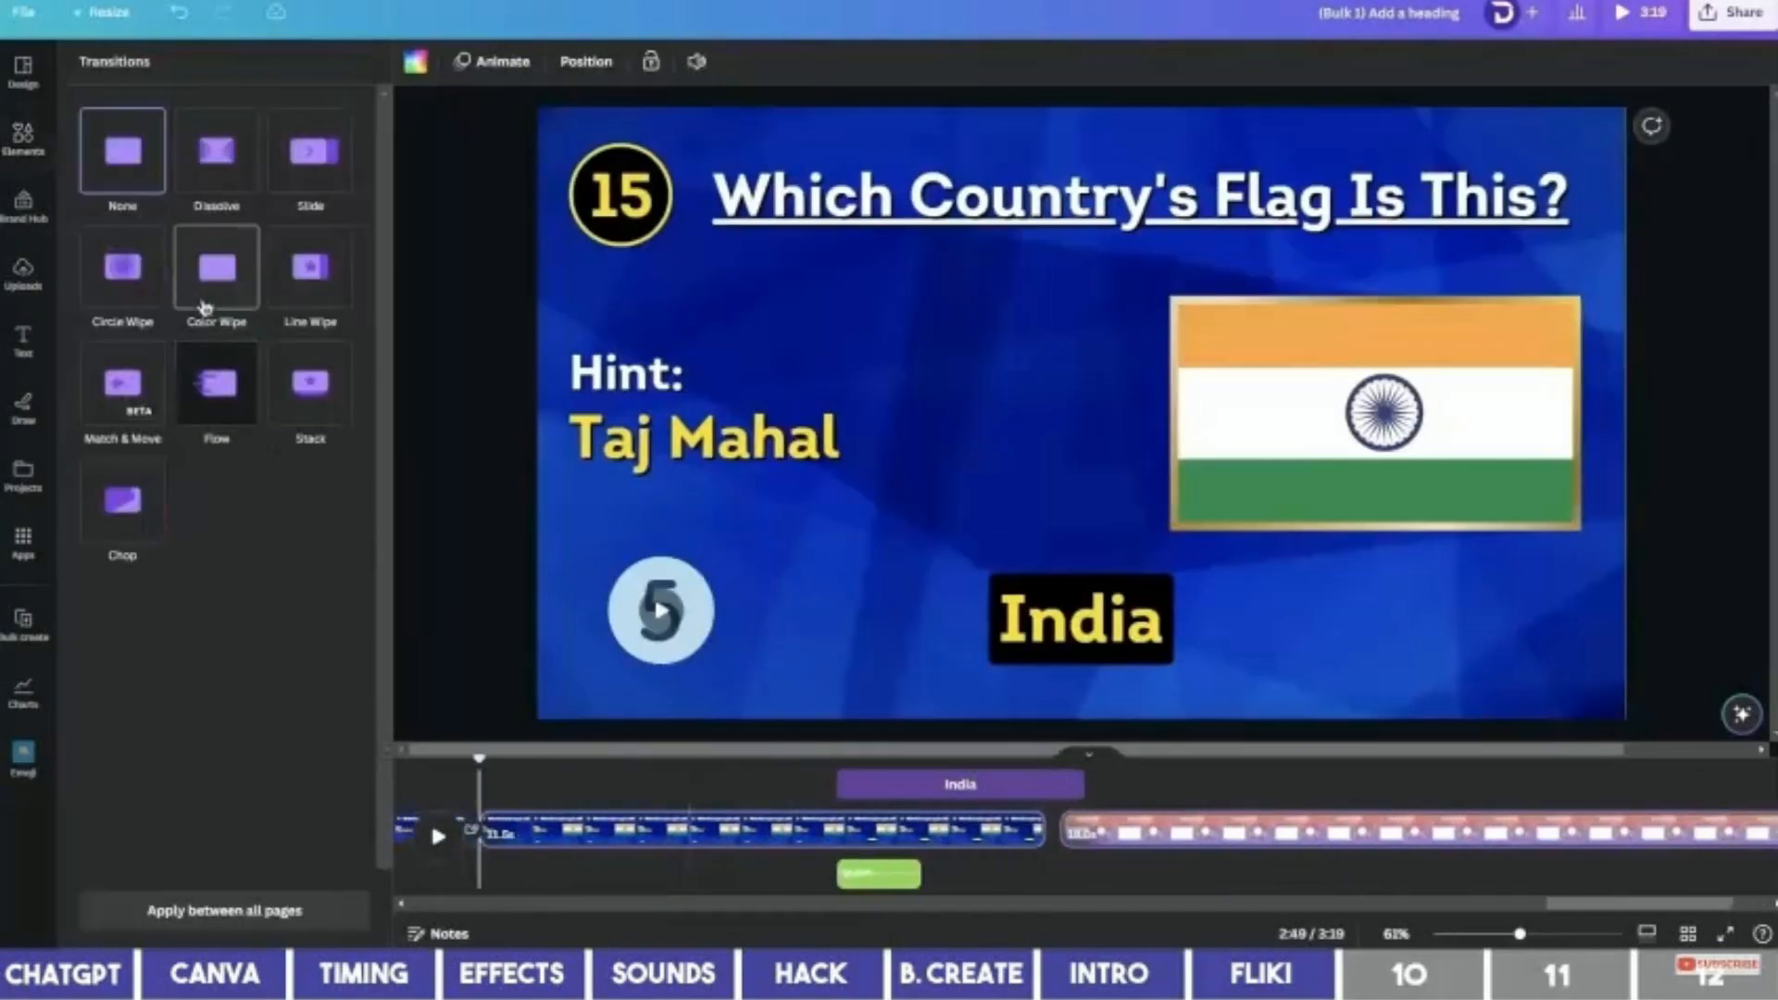
left_click(206, 307)
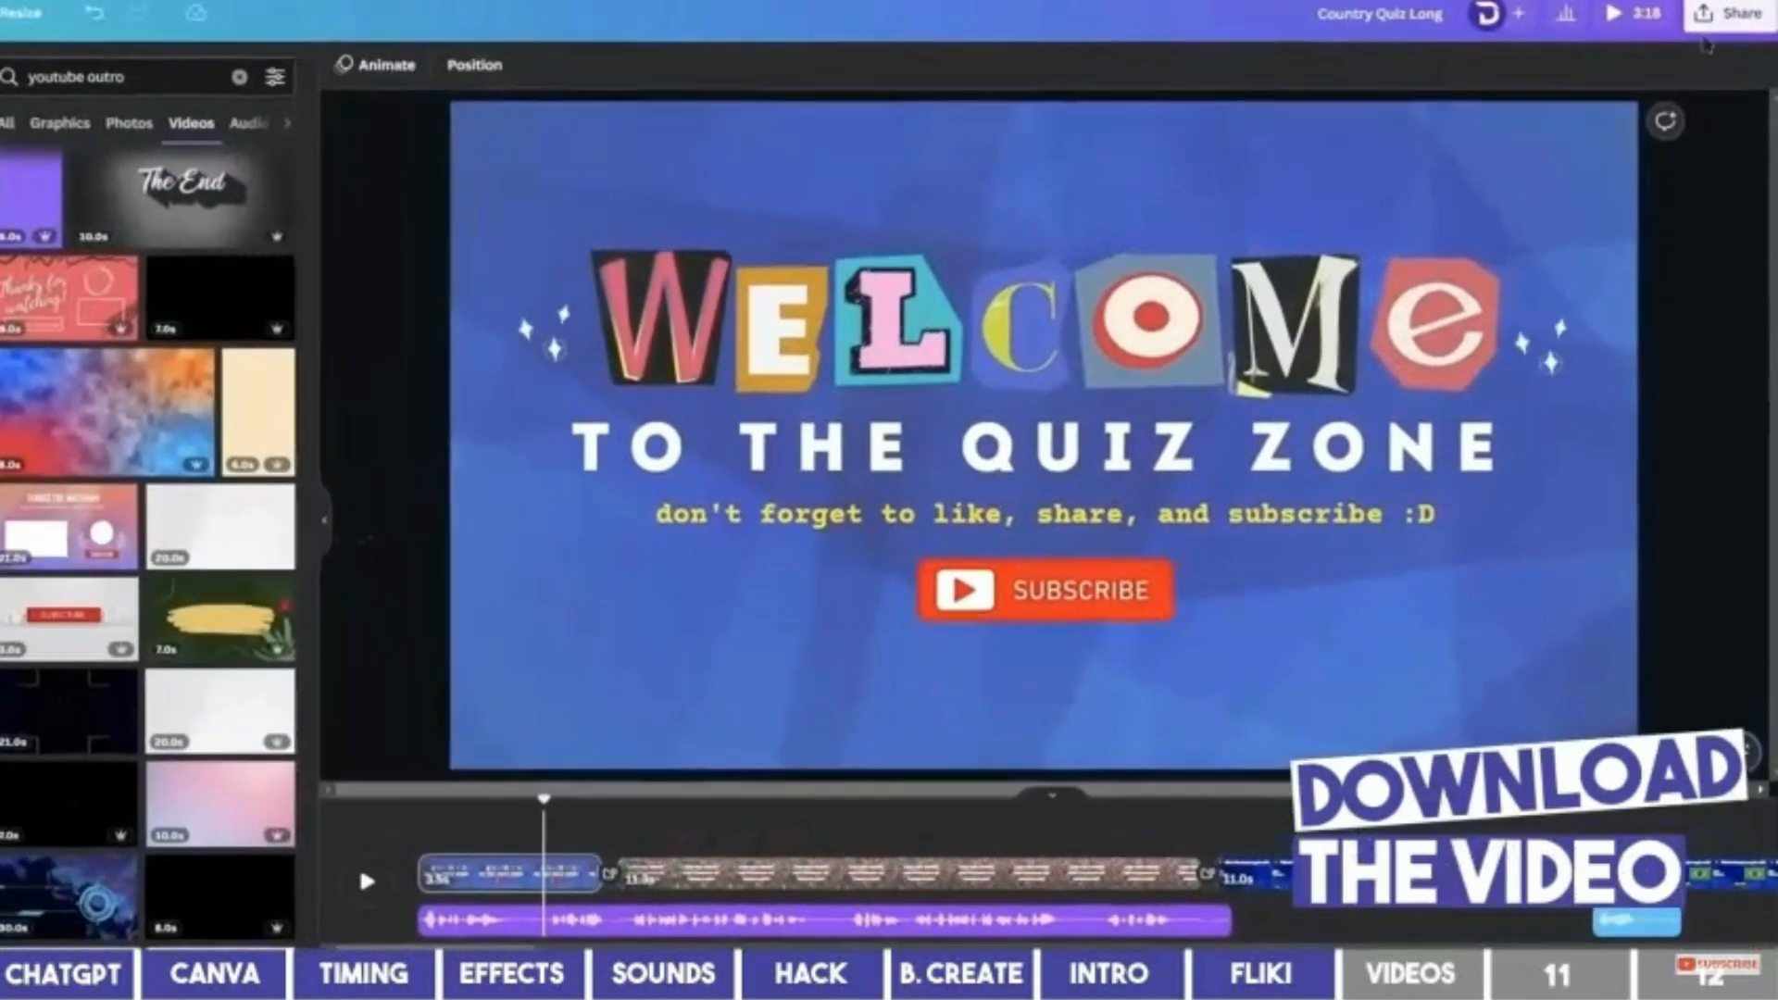
Download all 18 pages of Country Quiz Long as a single 1080p MP4 video.
left_click(1725, 16)
left_click(1643, 512)
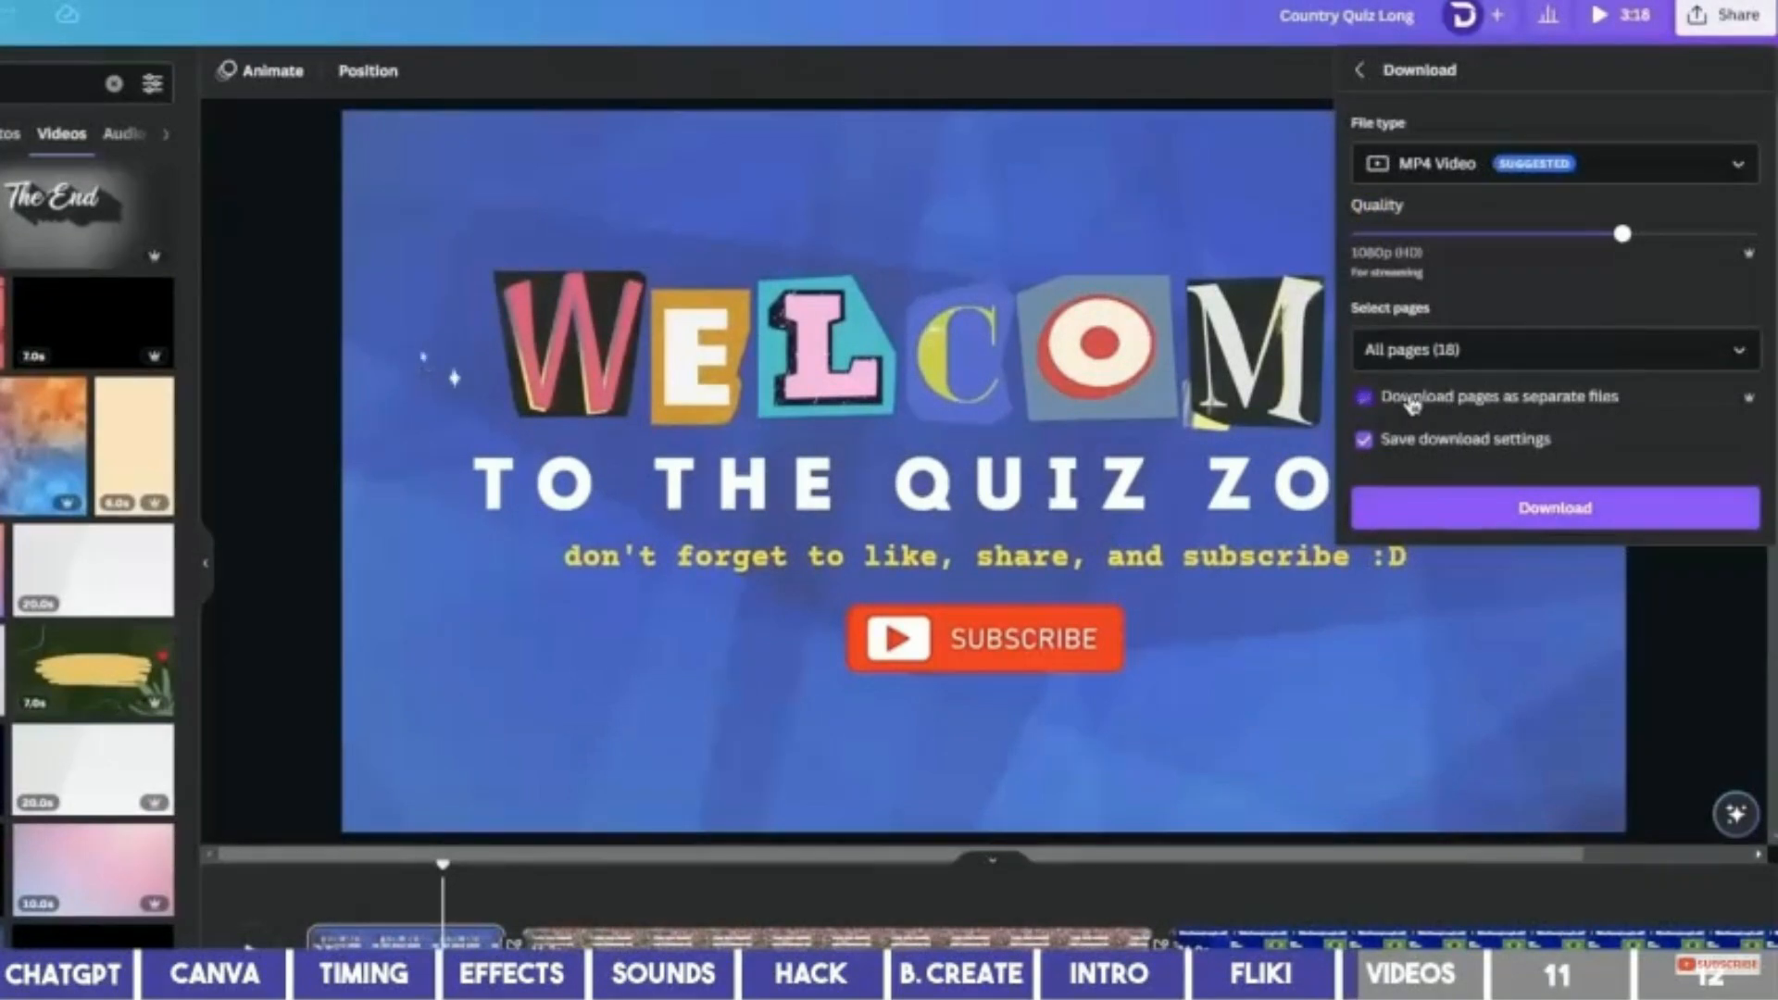
left_click(1411, 402)
left_click(1526, 515)
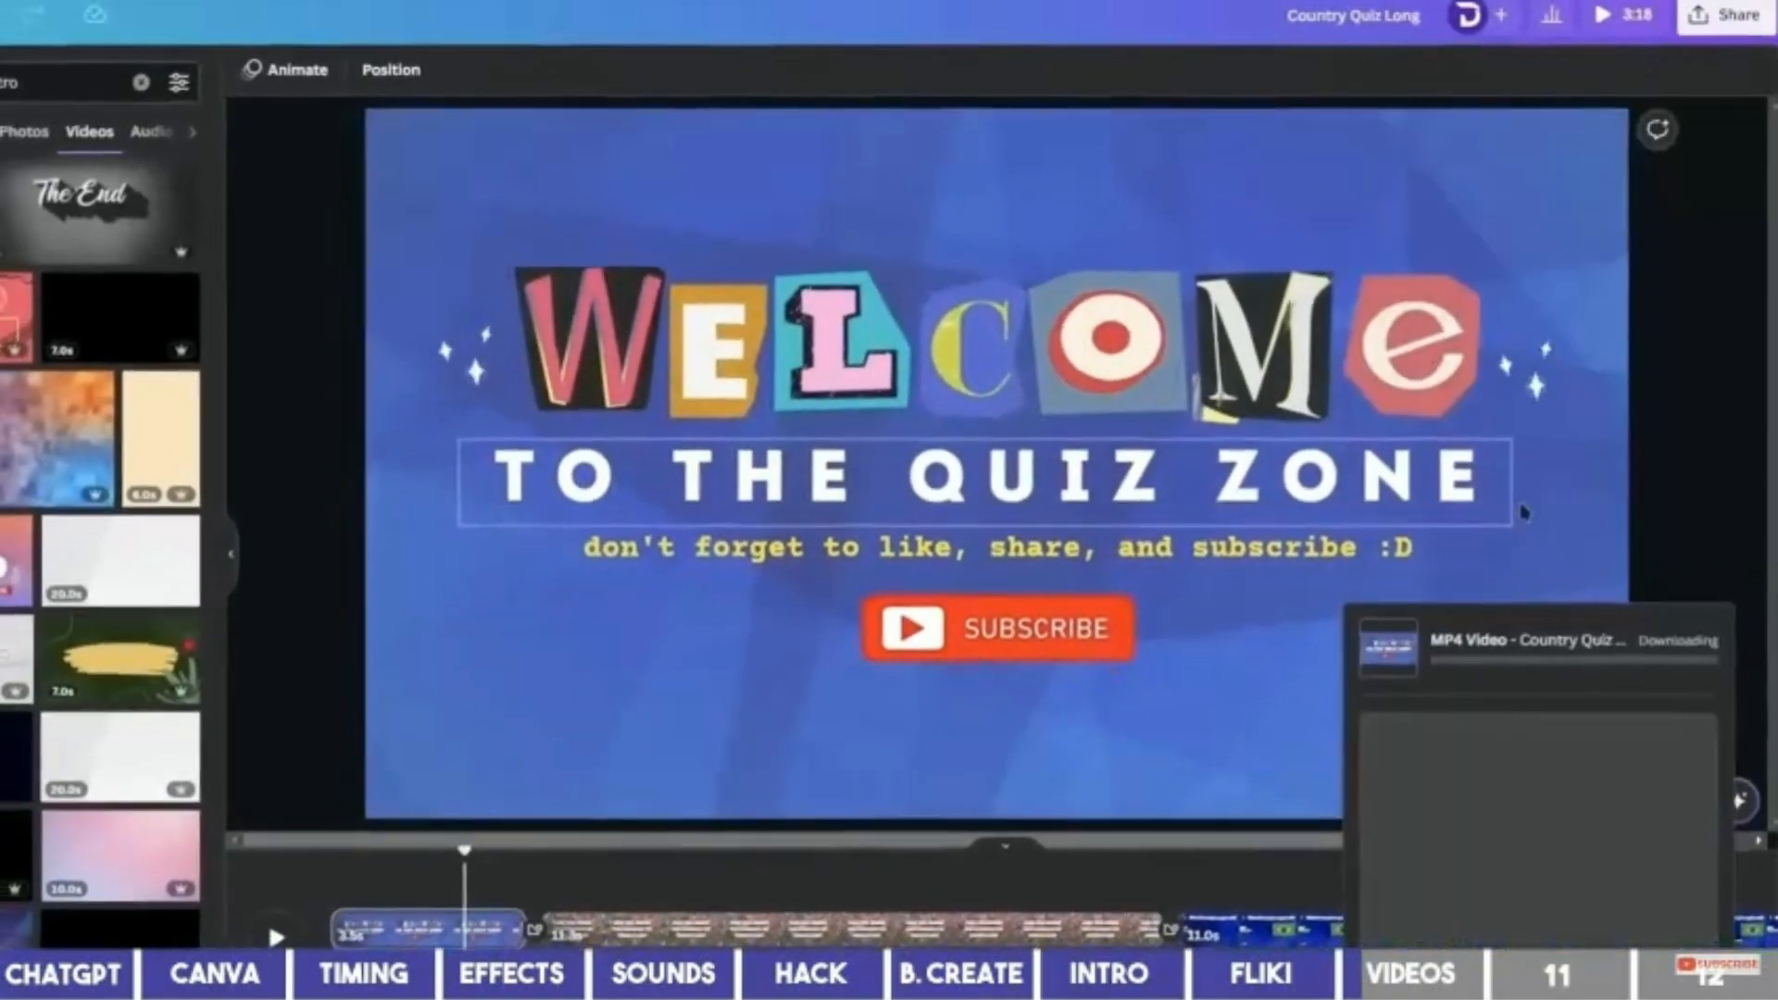
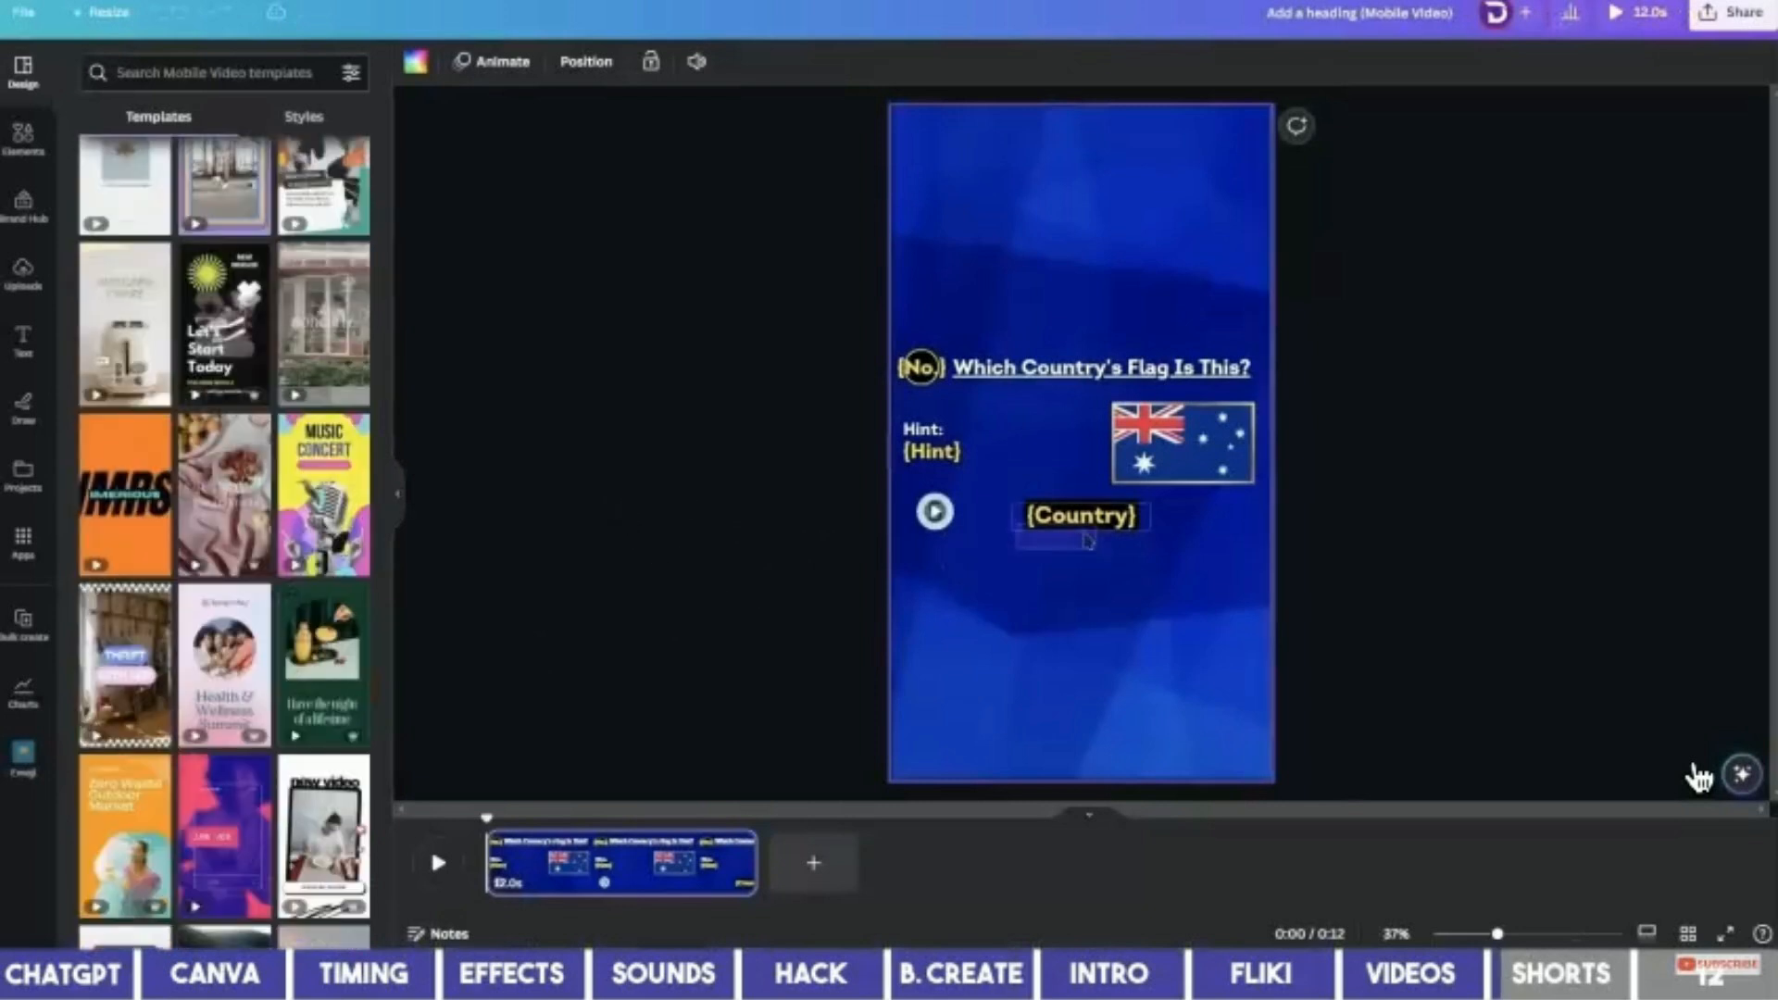
Lower {Country} at size 80, and enlarge and centre the heading, {No.} badge, hint and flag.
left_click_drag(1088, 540, 1085, 698)
left_click(612, 61)
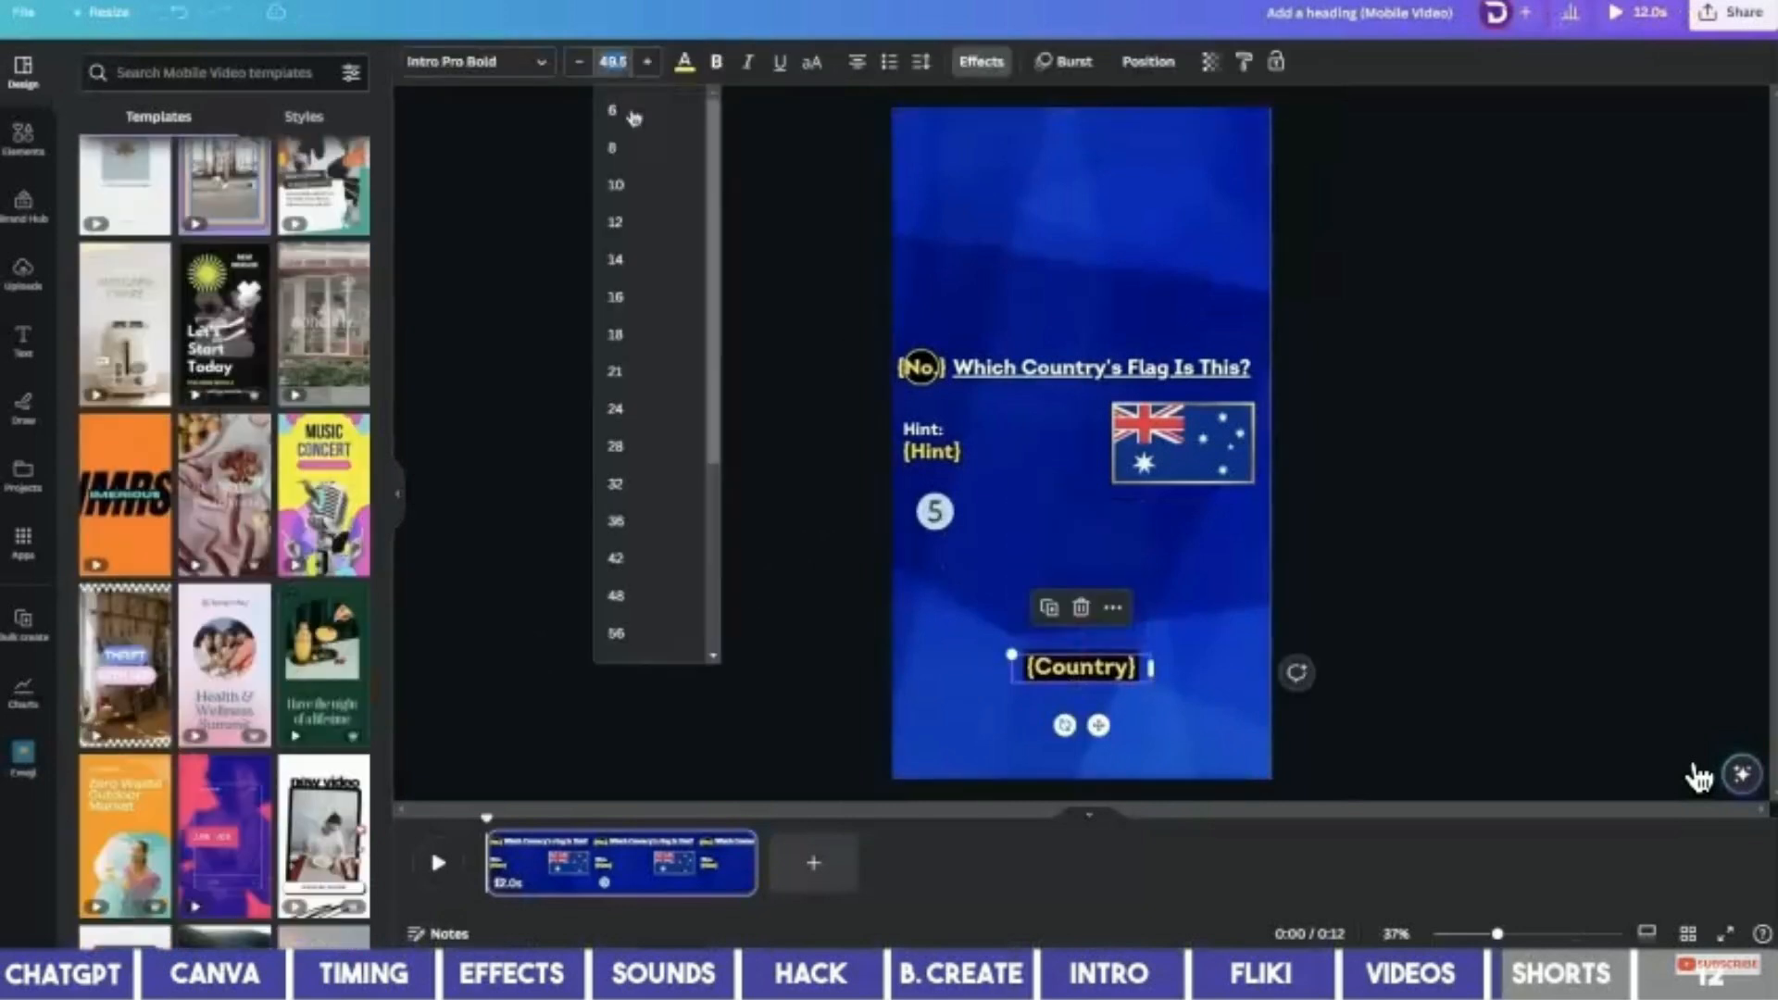
left_click(648, 558)
left_click_drag(935, 511, 1081, 600)
left_click_drag(1183, 443, 1081, 482)
left_click_drag(922, 368, 987, 198)
left_click_drag(1102, 368, 1081, 295)
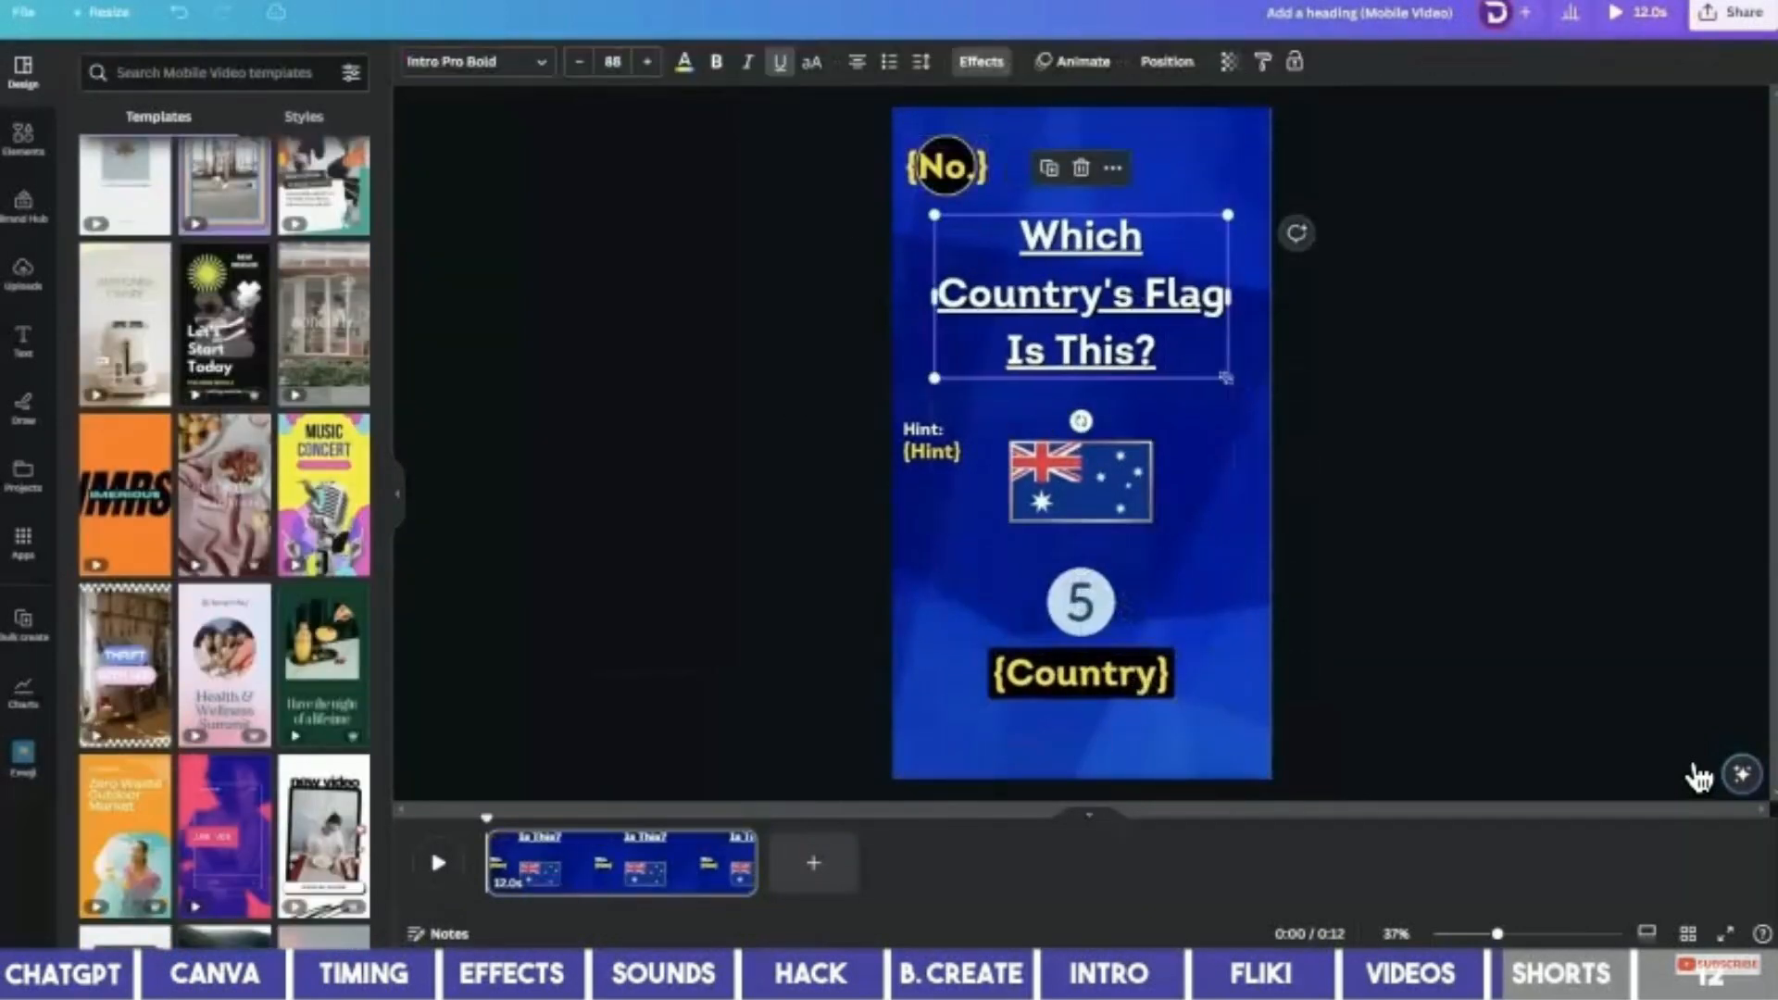
left_click_drag(944, 167, 1023, 163)
left_click_drag(933, 441, 1038, 382)
Enlarge and lower the countdown circle, then place {Country} over it.
left_click_drag(1155, 523, 1221, 571)
left_click_drag(1080, 603, 1081, 631)
left_click_drag(1159, 674, 1181, 699)
left_click_drag(1056, 674, 1056, 697)
left_click(497, 813)
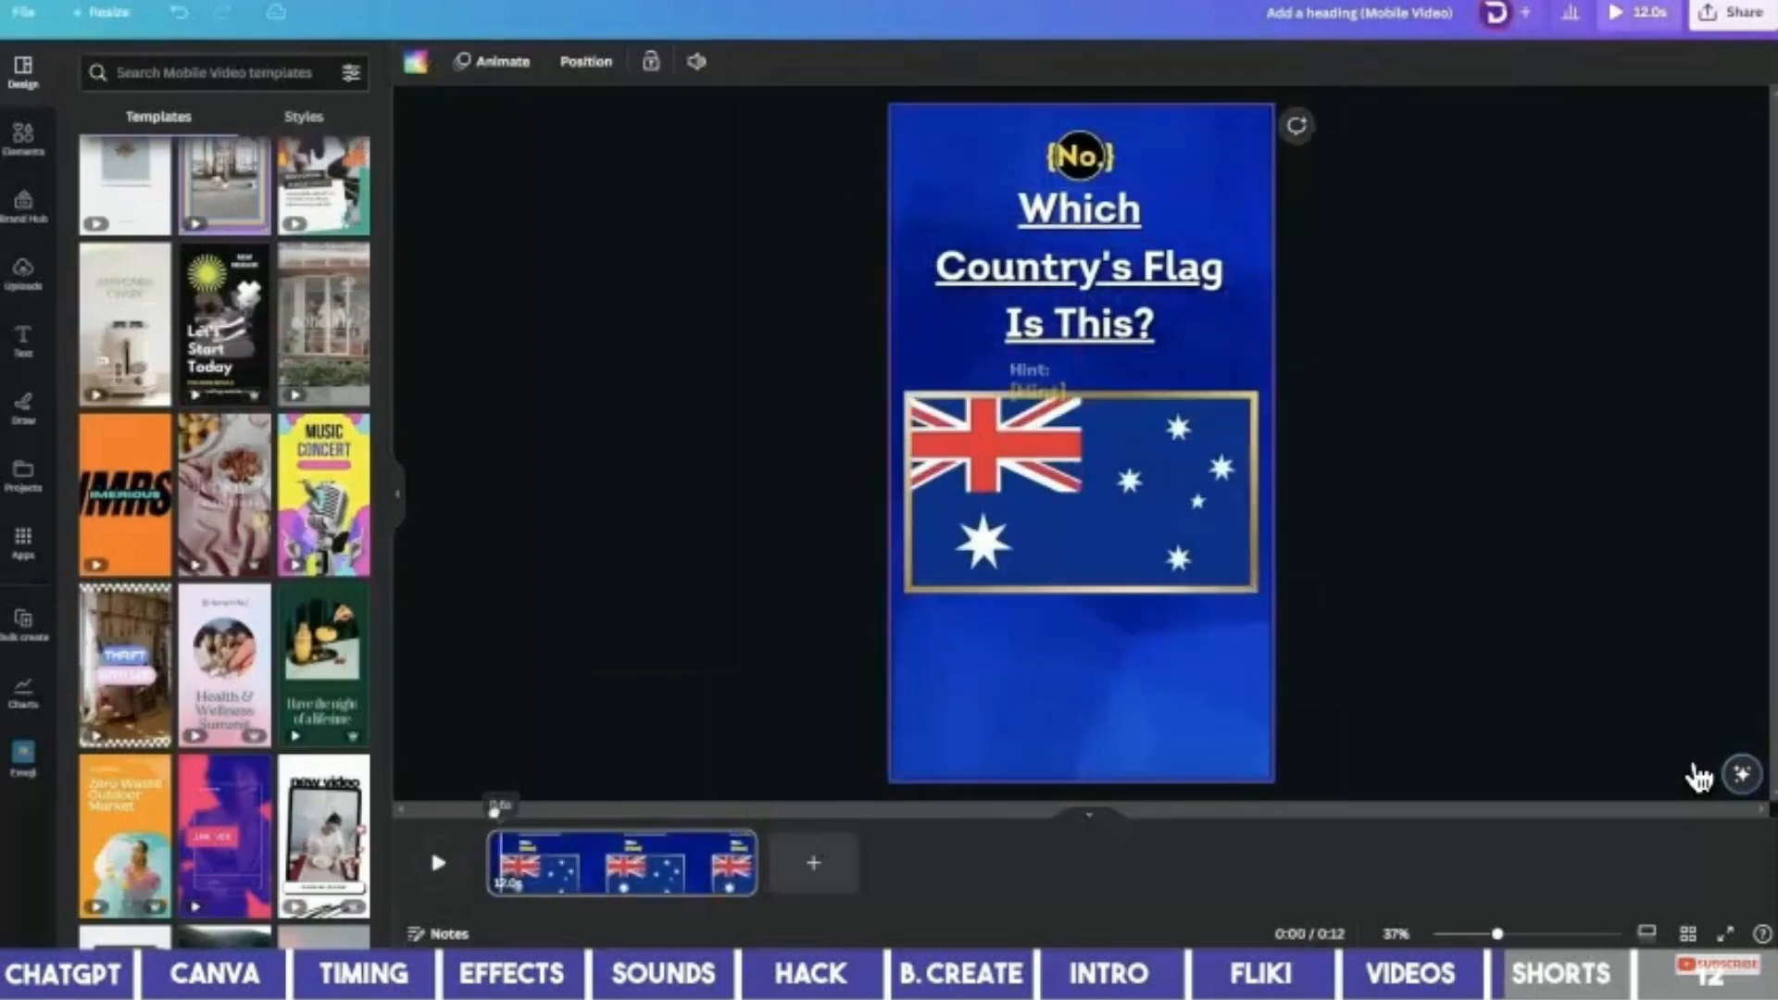
left_click(1111, 650)
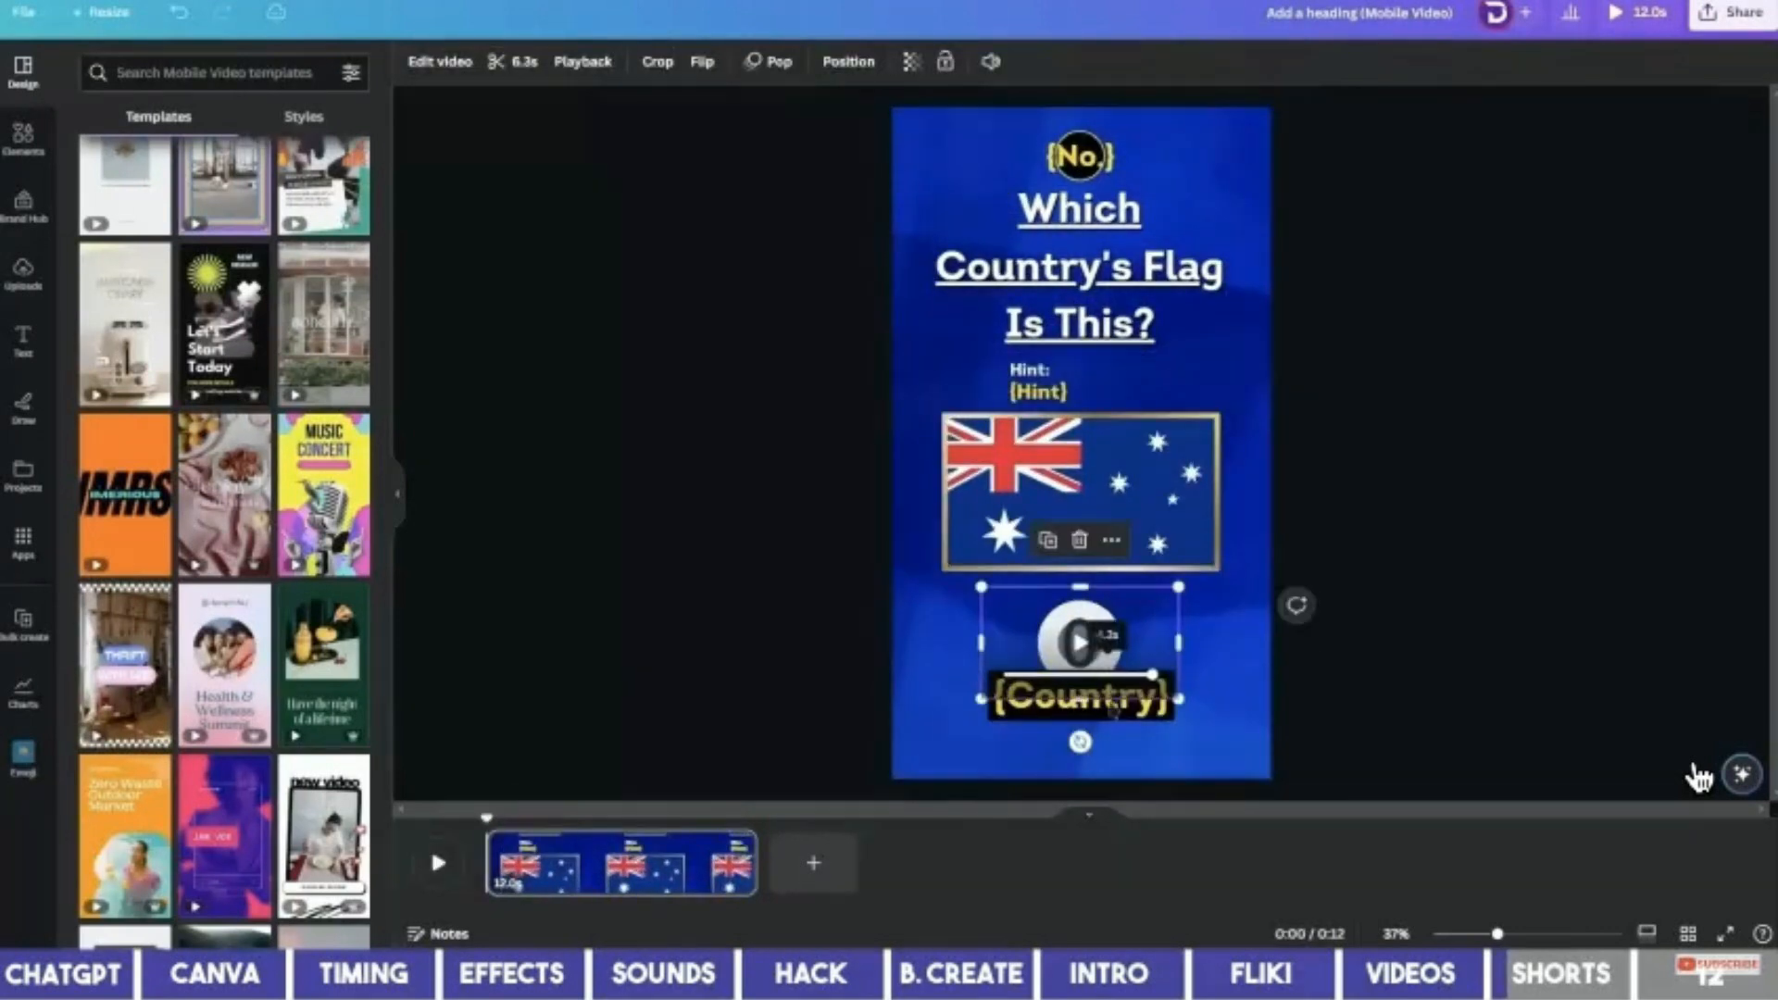
left_click(1112, 708)
left_click_drag(1112, 709, 1209, 672)
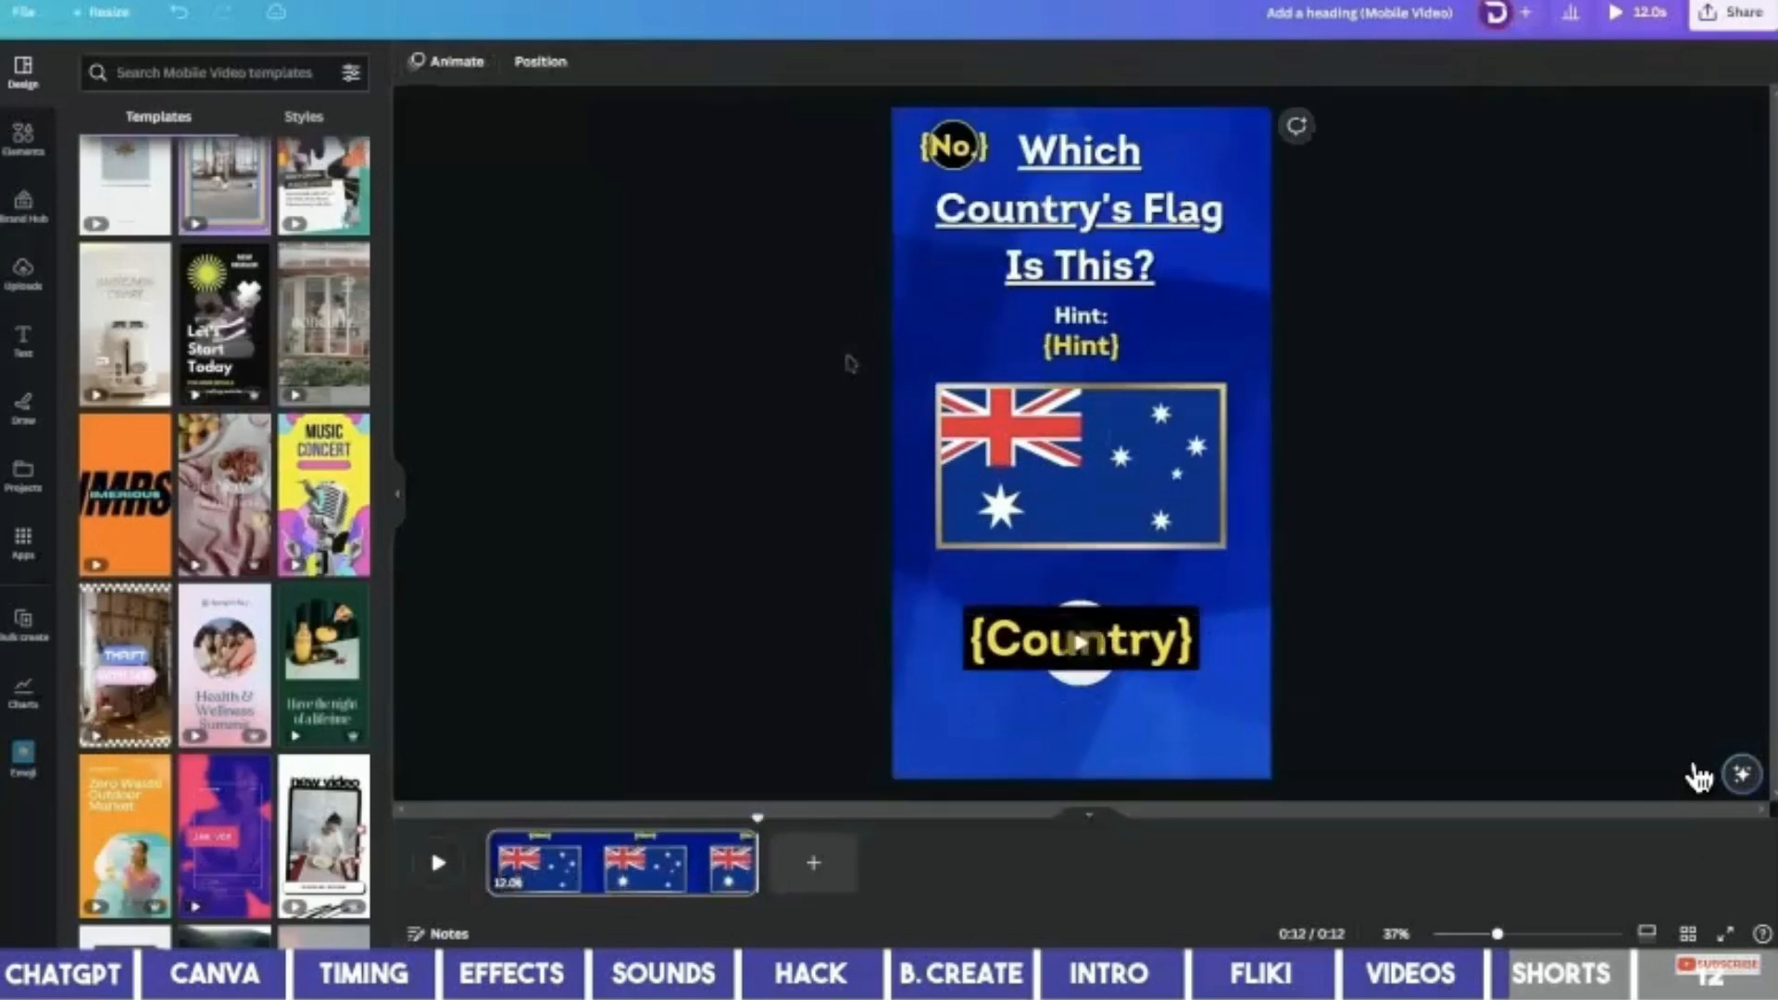
Start manual bulk-create data entry, clear the sample rows, and copy four ChatGPT country rows.
left_click(27, 635)
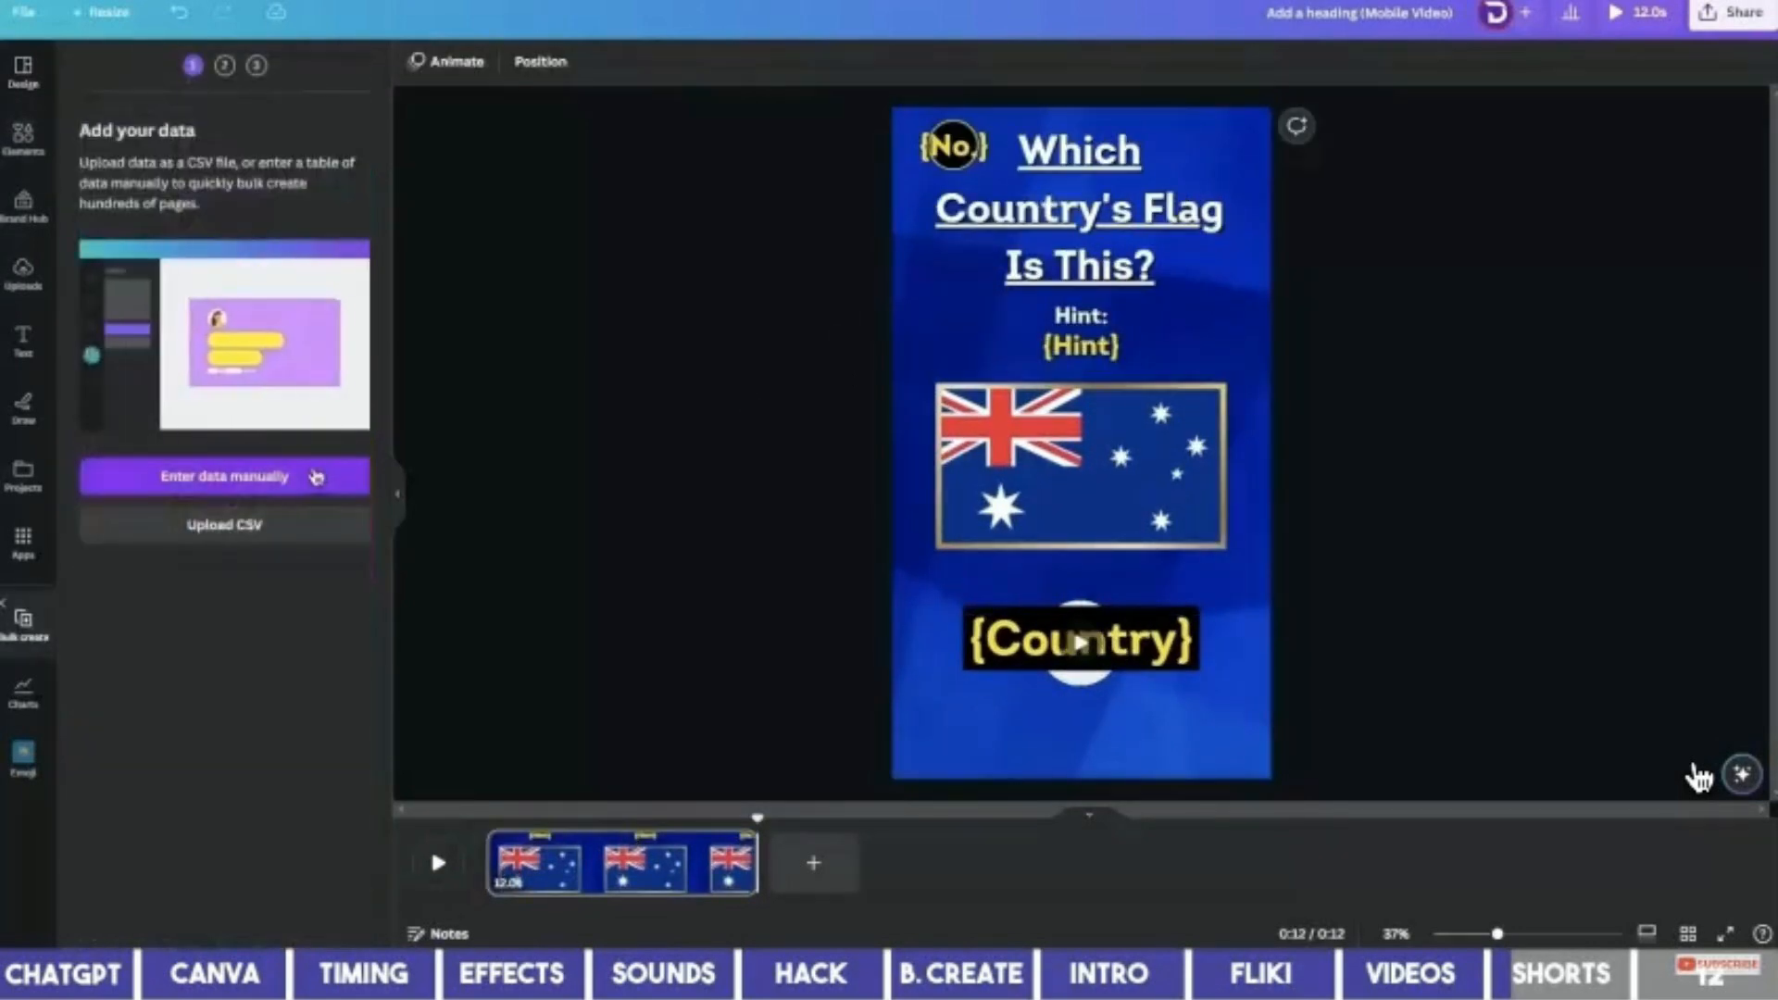
left_click(282, 476)
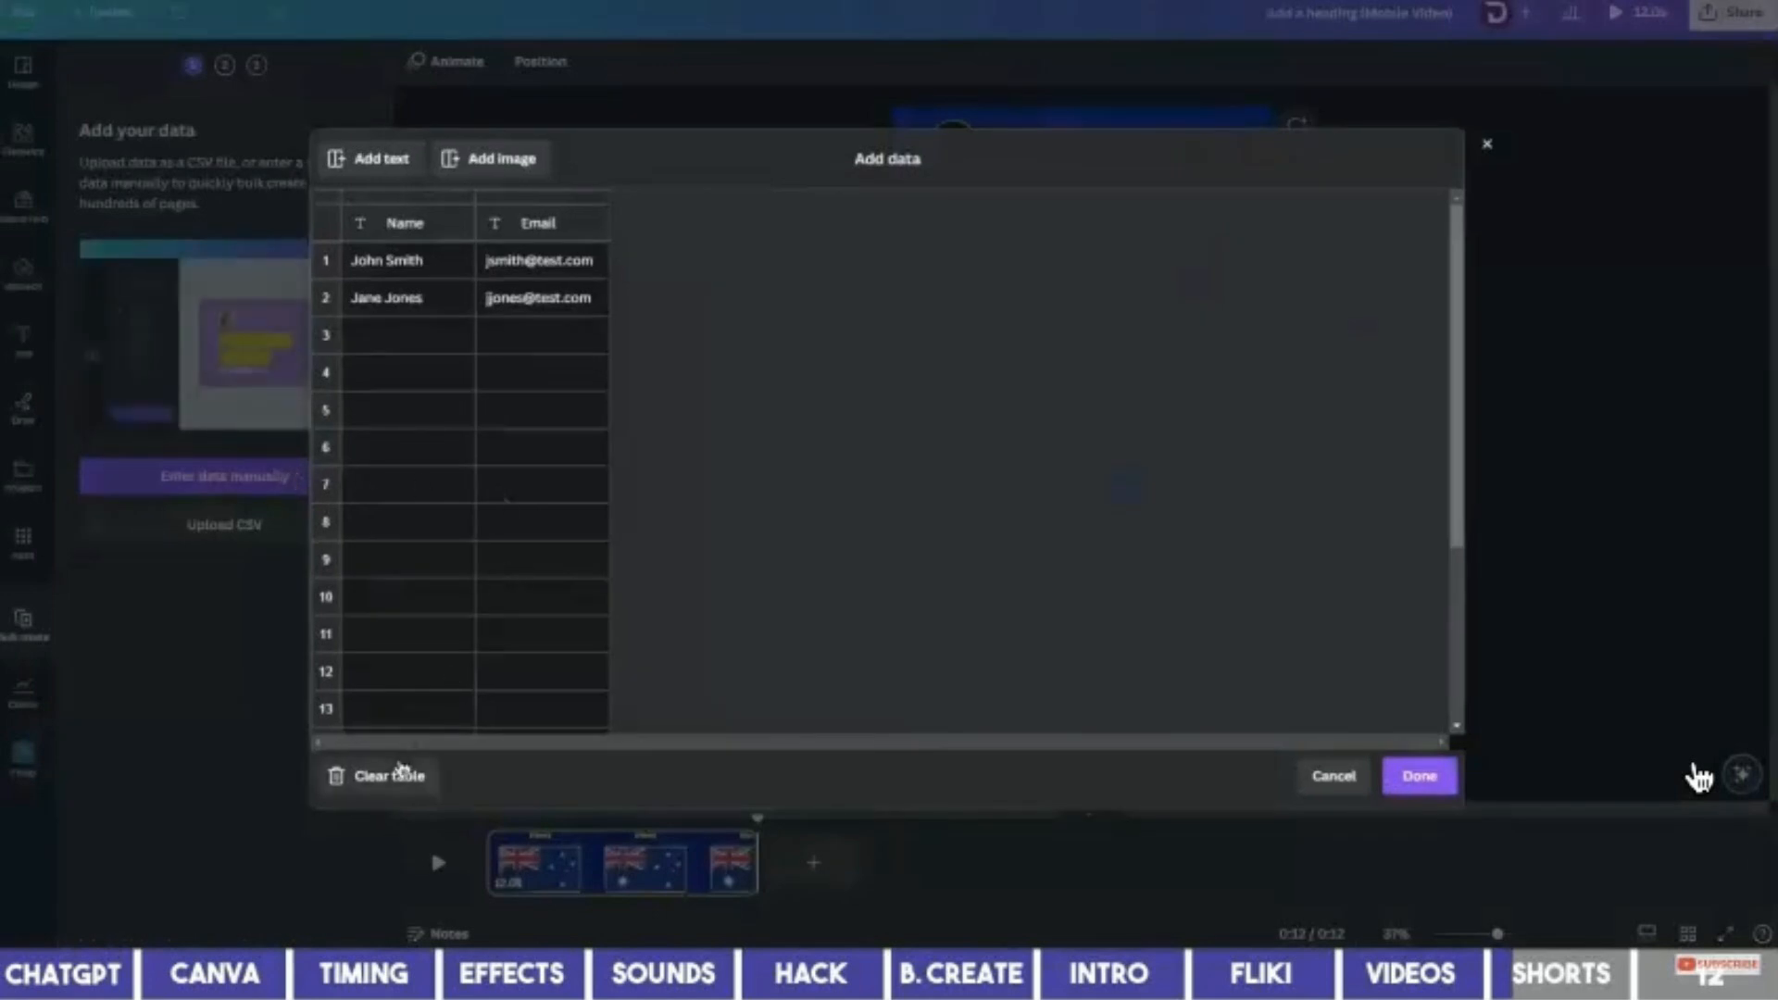
left_click(389, 776)
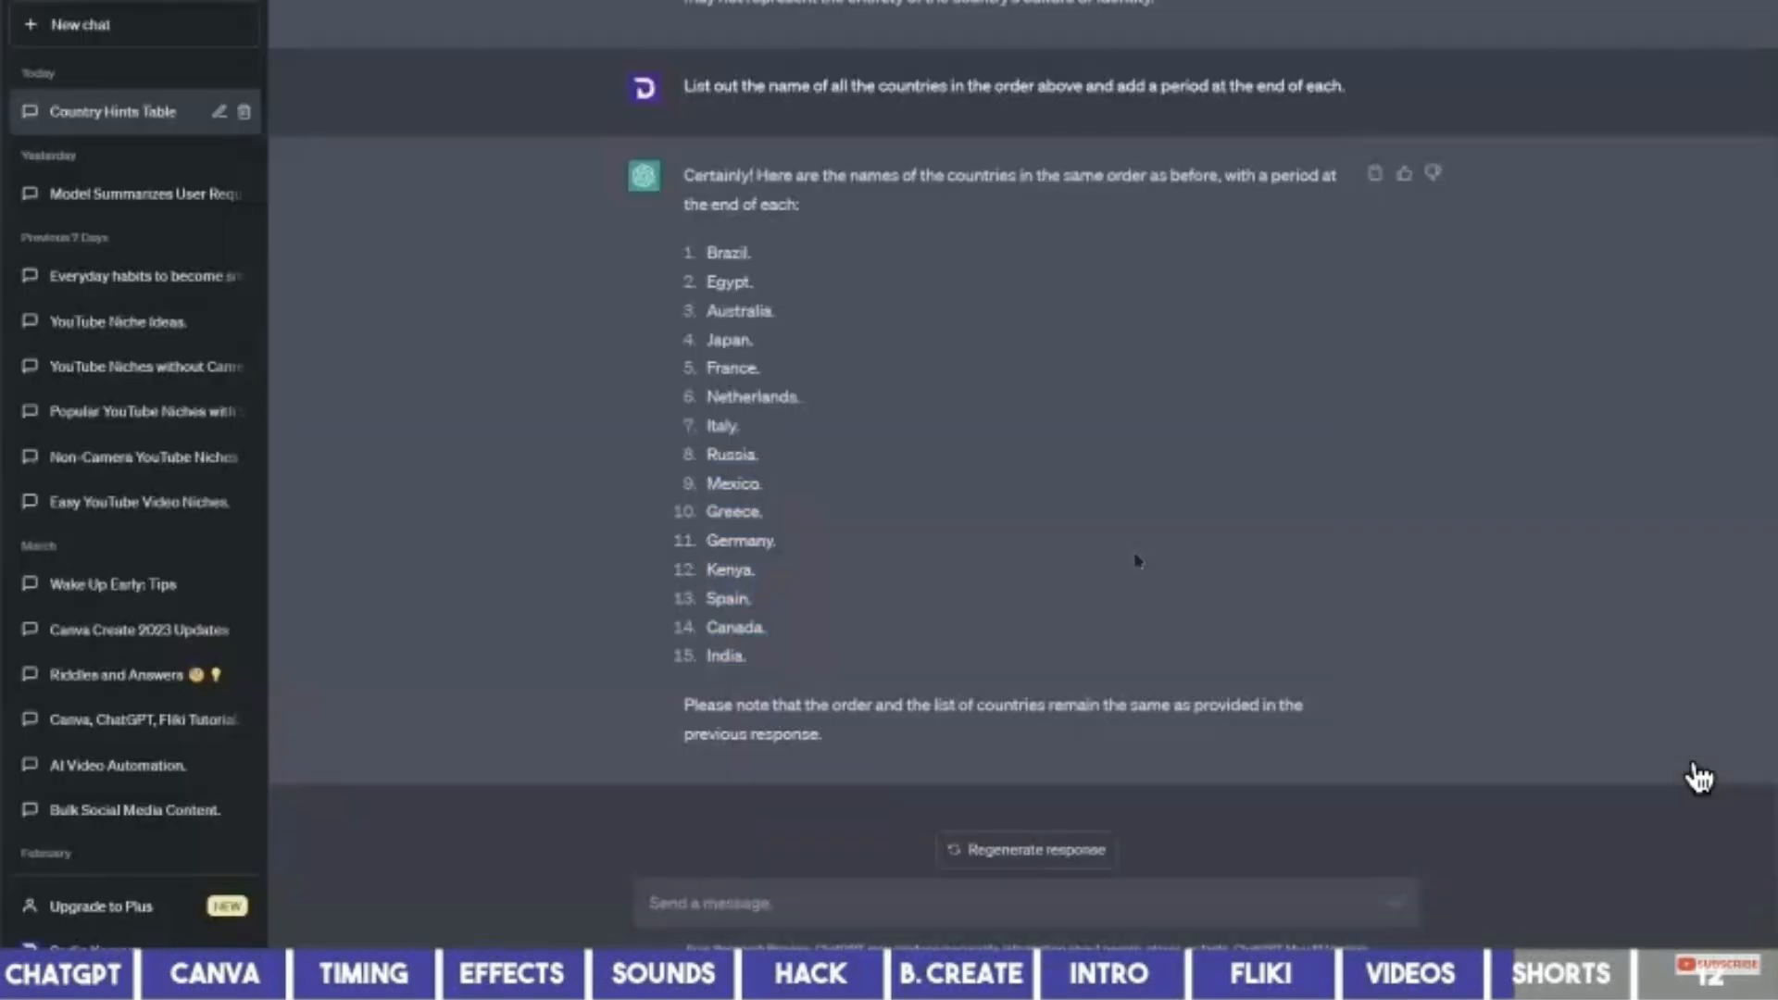
scroll(1137, 561, "up", 9)
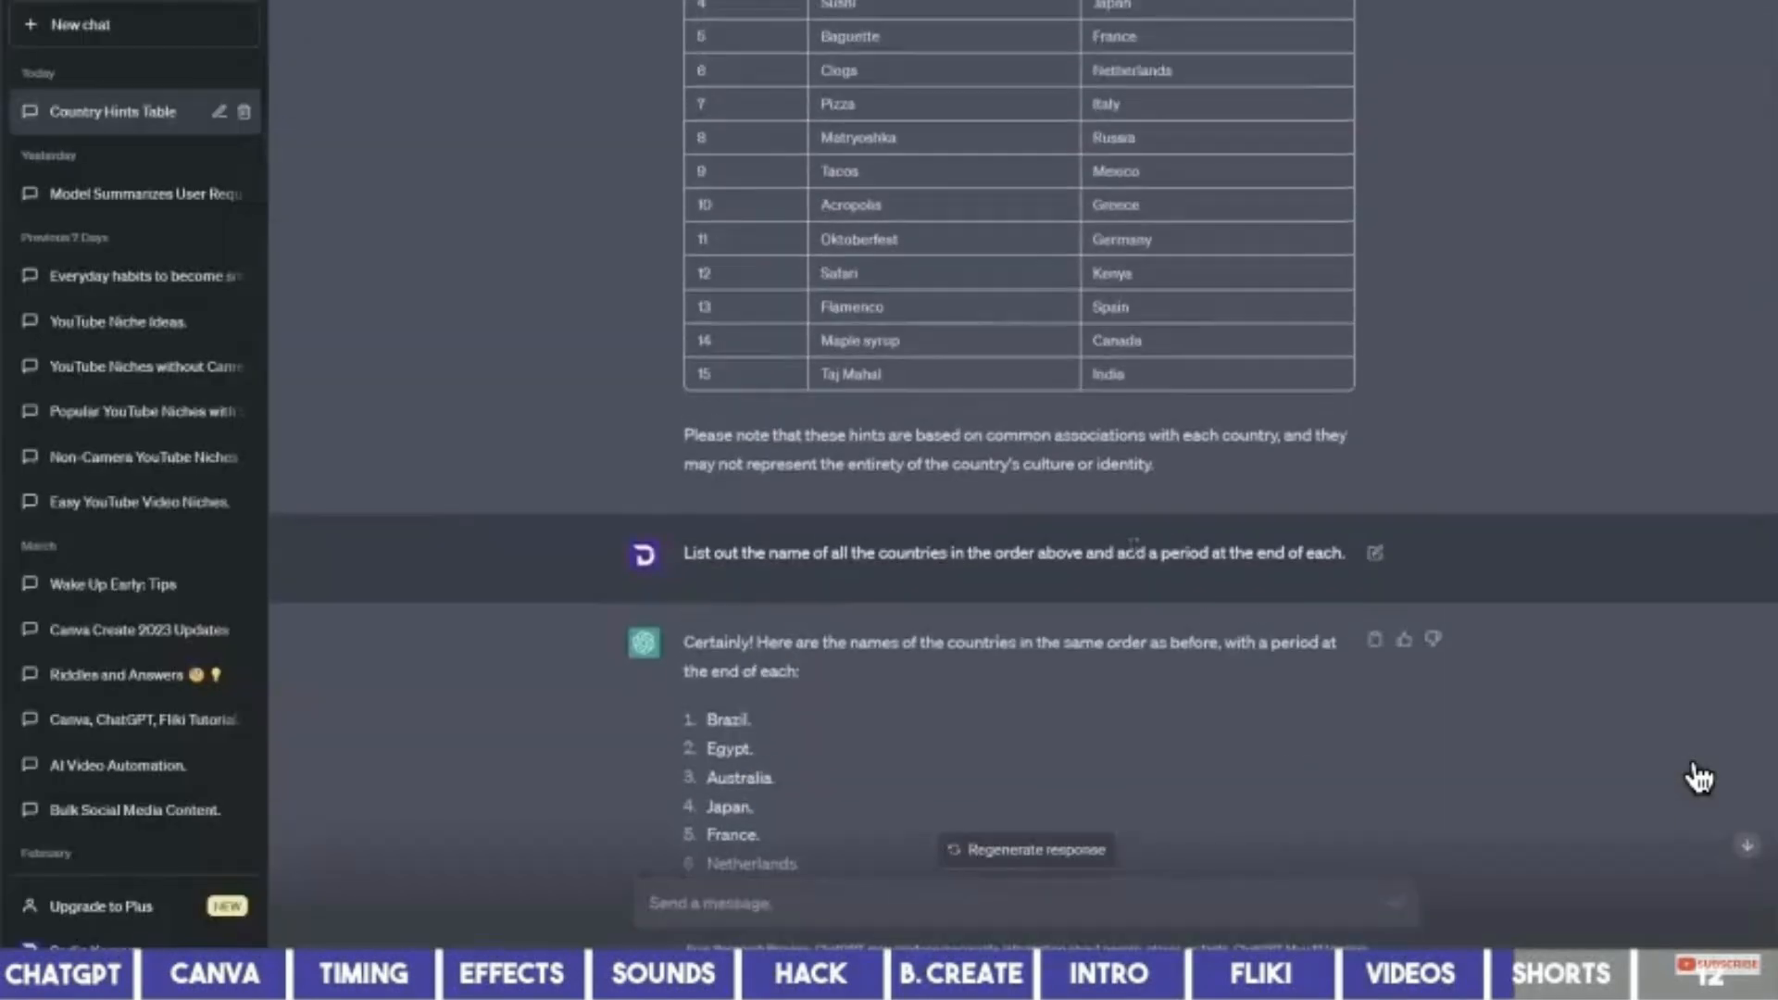
left_click_drag(693, 229, 821, 312)
key("alt+Tab")
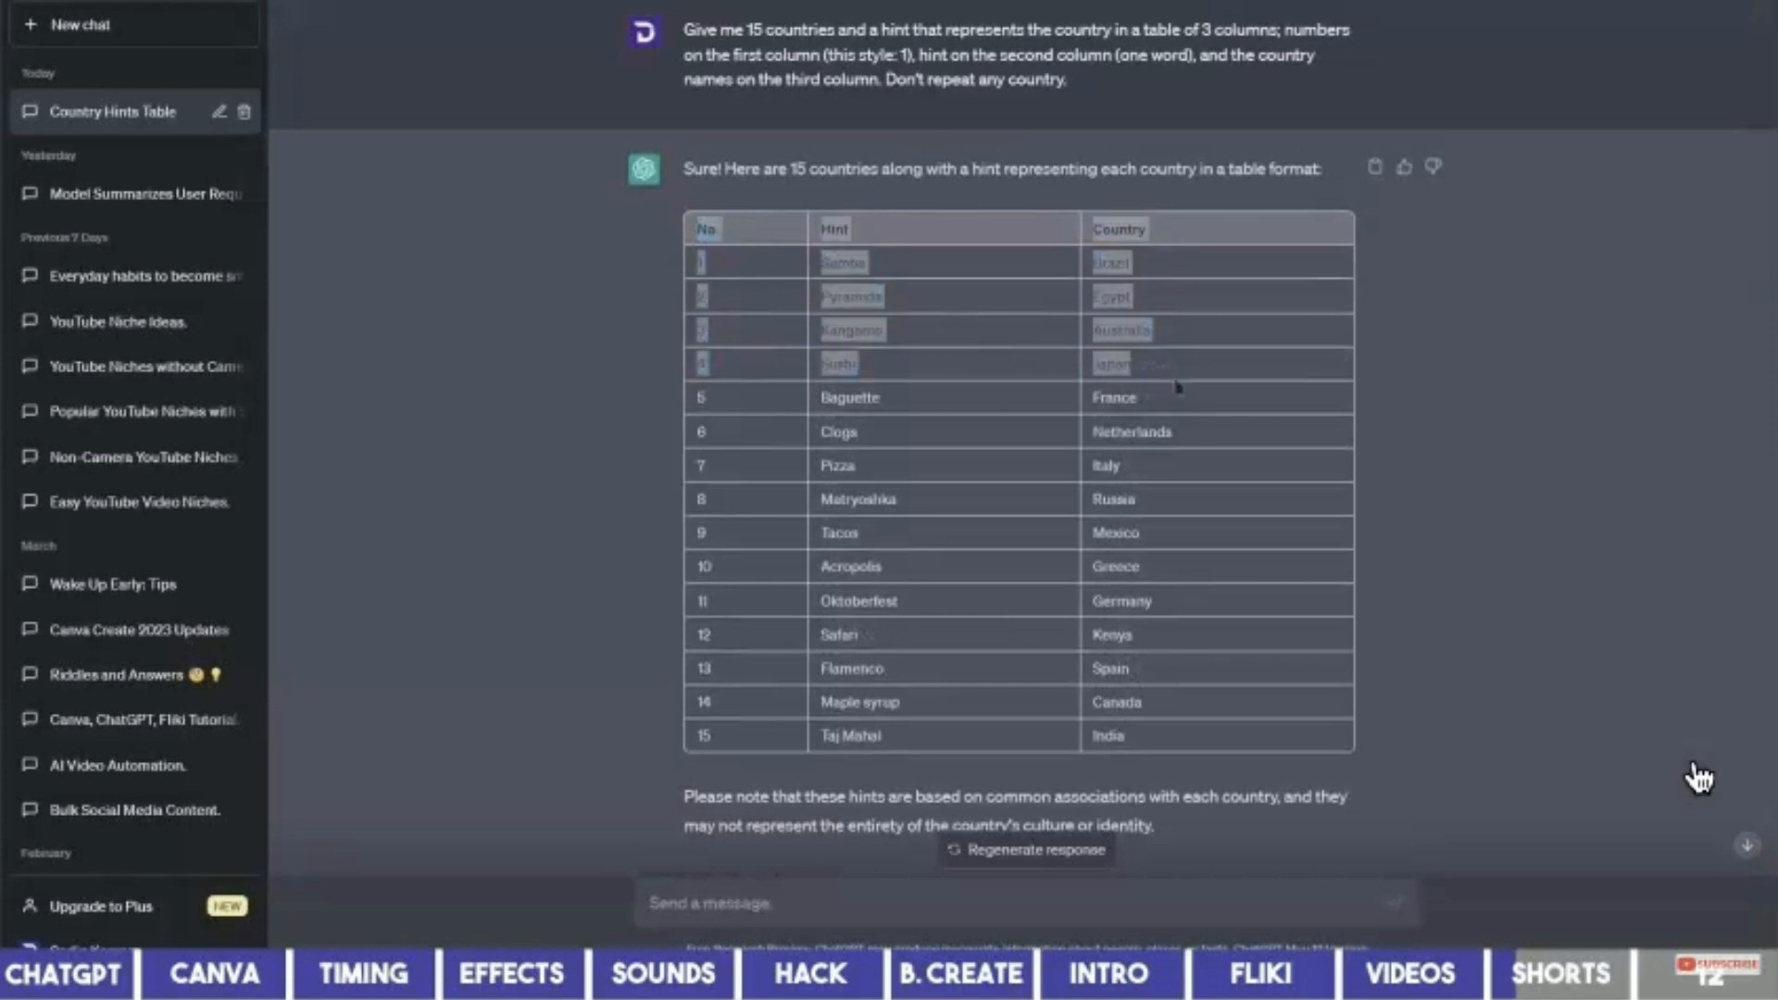
Paste the four country rows and add an Image column with Brazil's flag.
type("No.\tHint\tCountry 1\tSamba\tBrazil 2\tPyramids\tEgypt 3\tKangaroo\tAustralia 4\tSushi\tJapan")
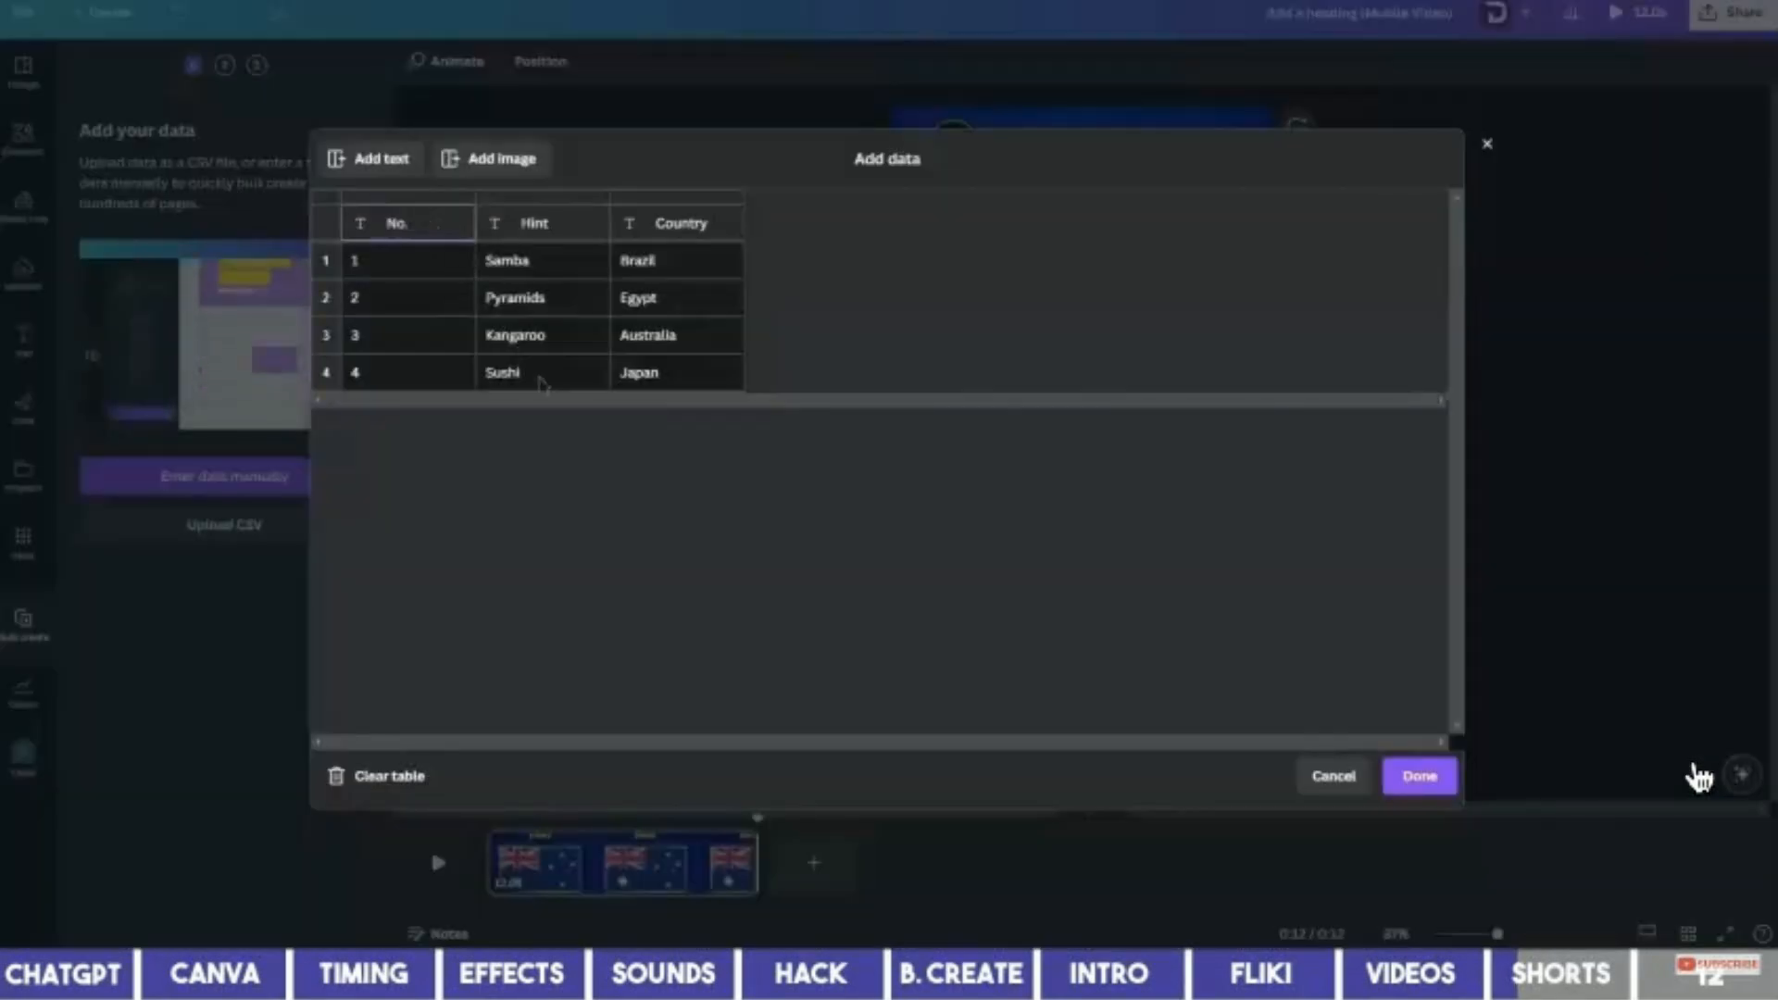
left_click(498, 163)
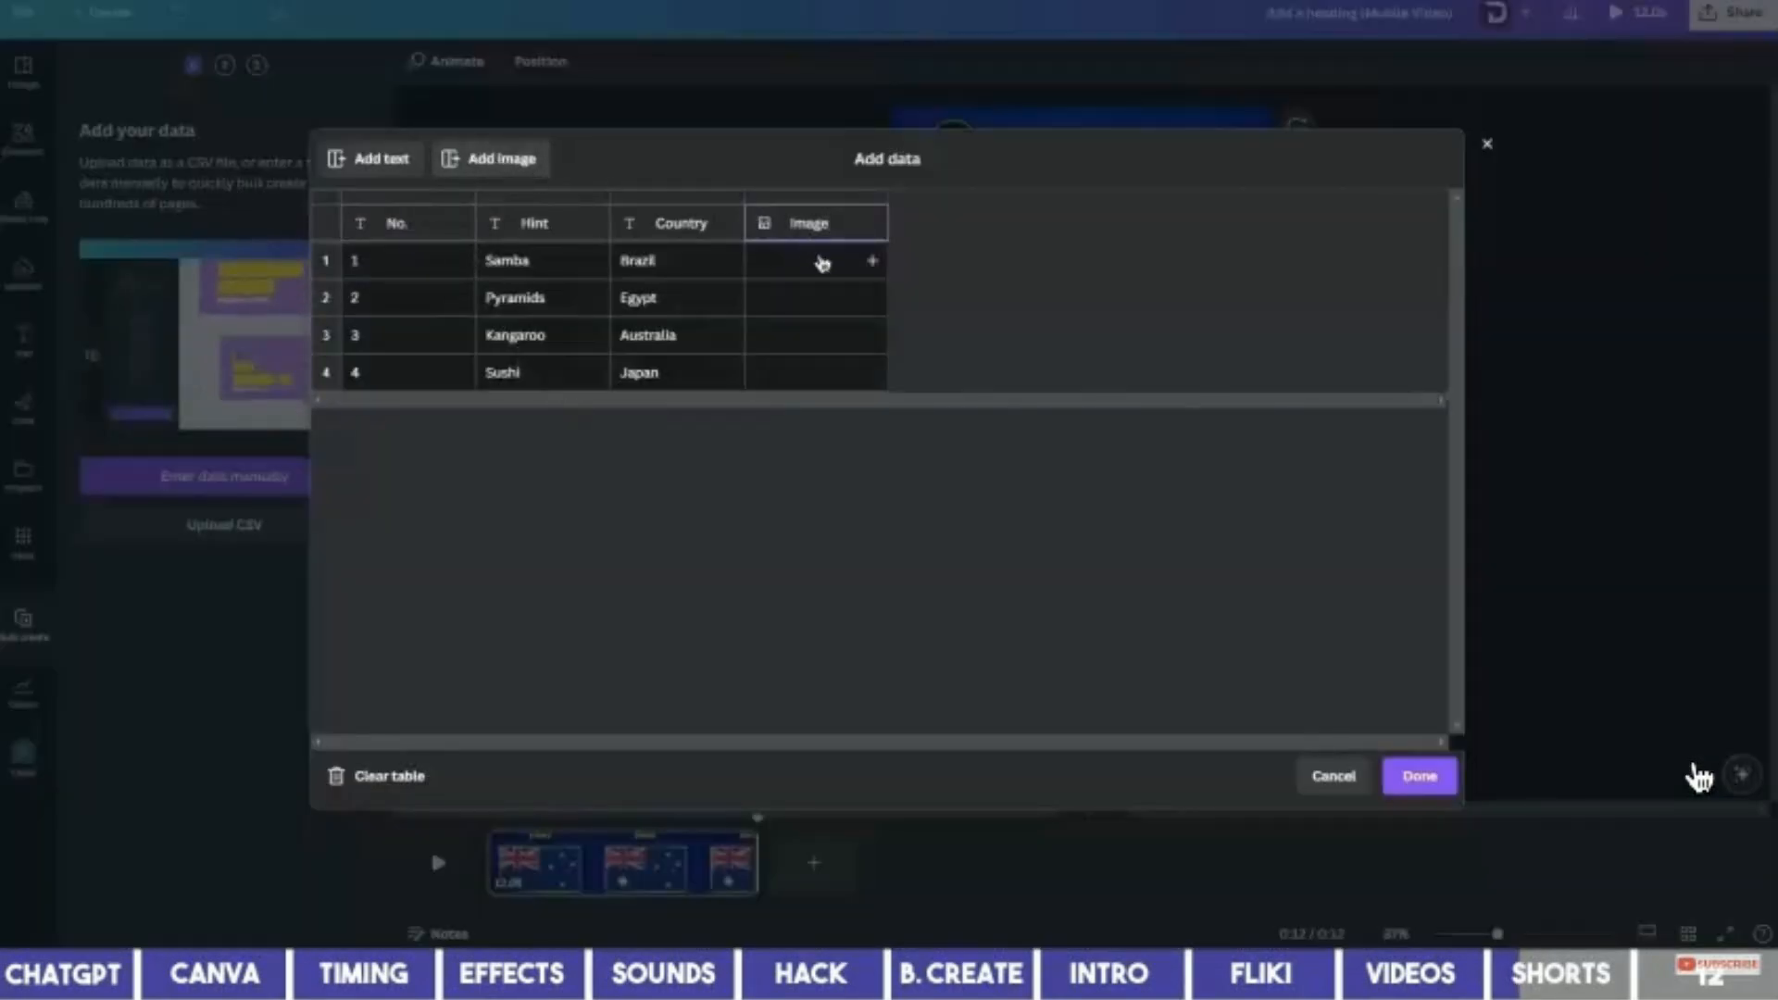
left_click(823, 268)
left_click(802, 394)
left_click(821, 399)
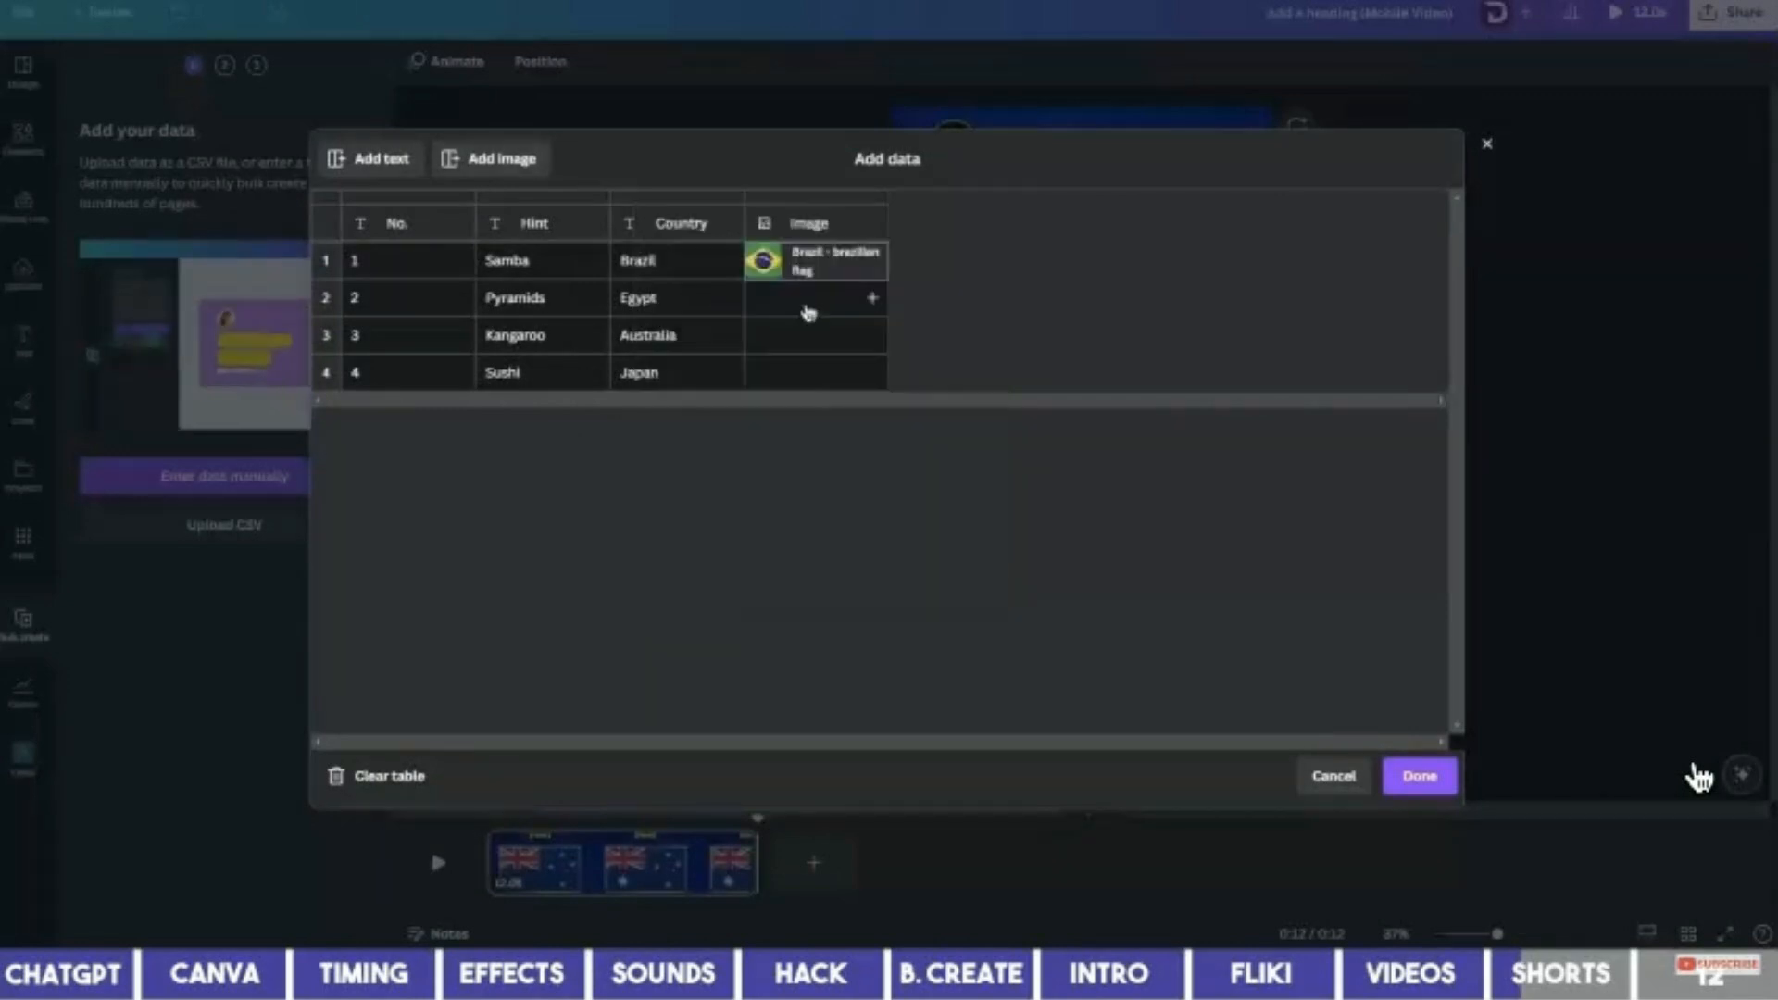
Add the Egypt, Australia and Japan flags to the Image column and confirm the table.
left_click(805, 306)
scroll(836, 504, "down", 3)
scroll(836, 504, "down", 3)
left_click(837, 425)
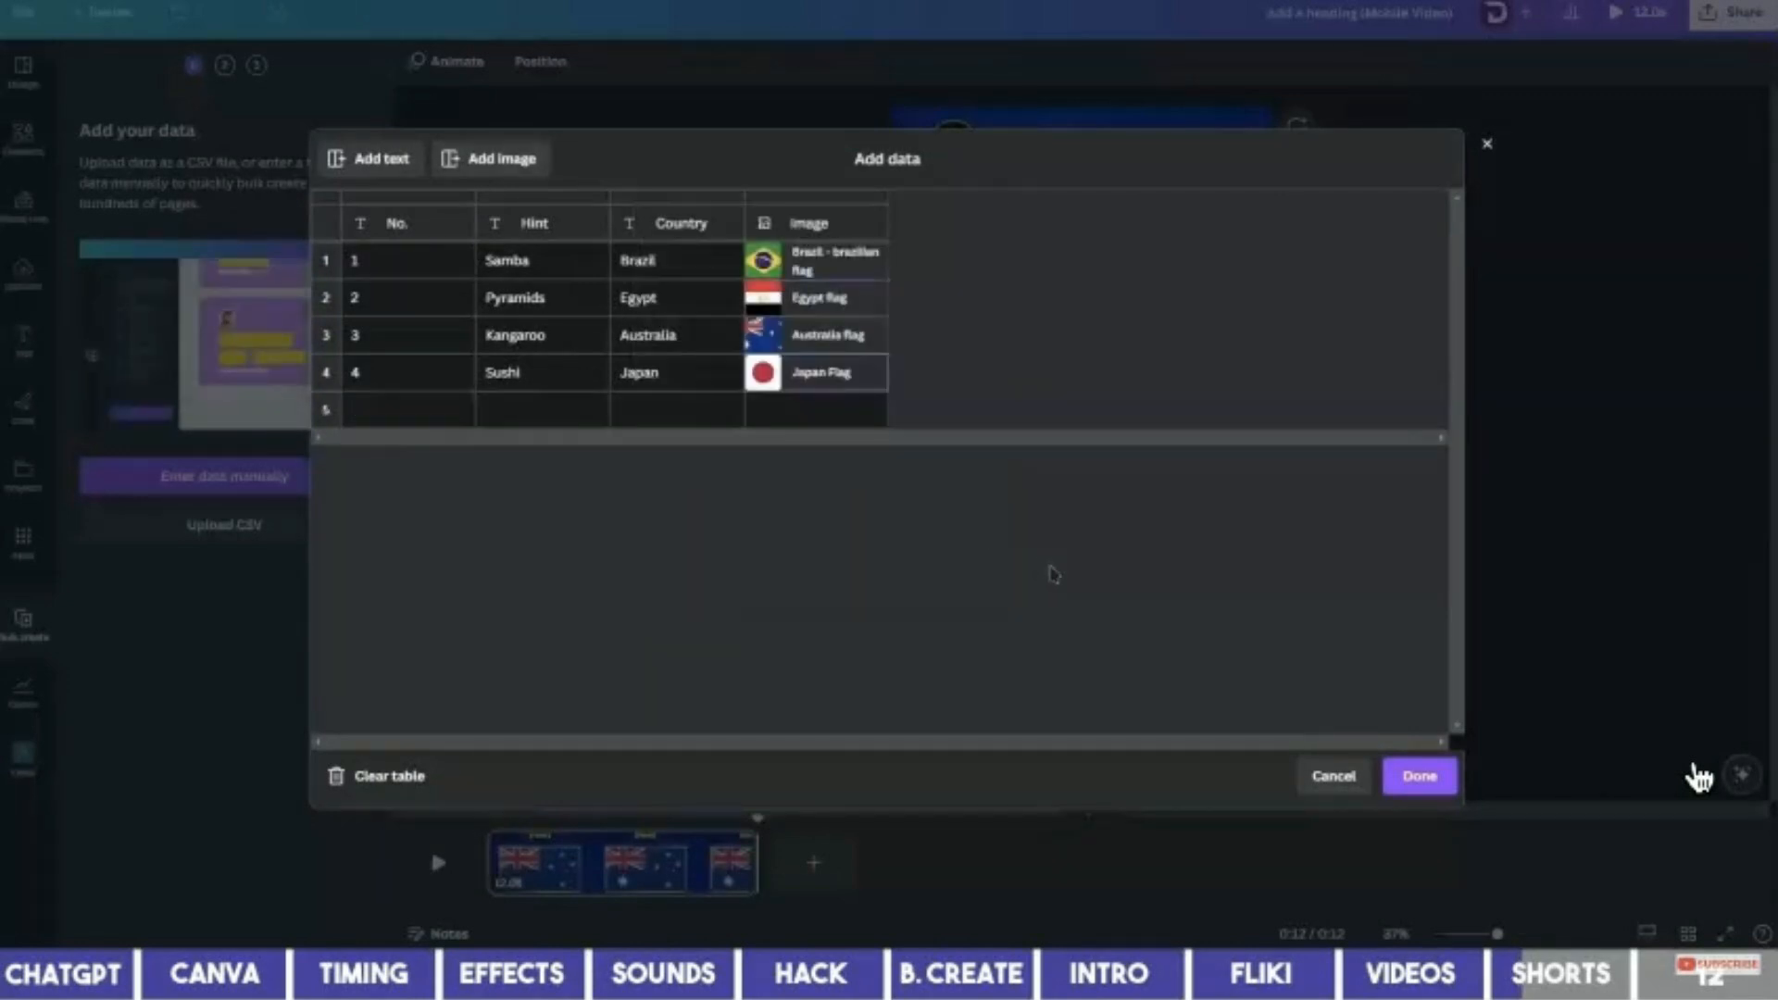
left_click(1420, 776)
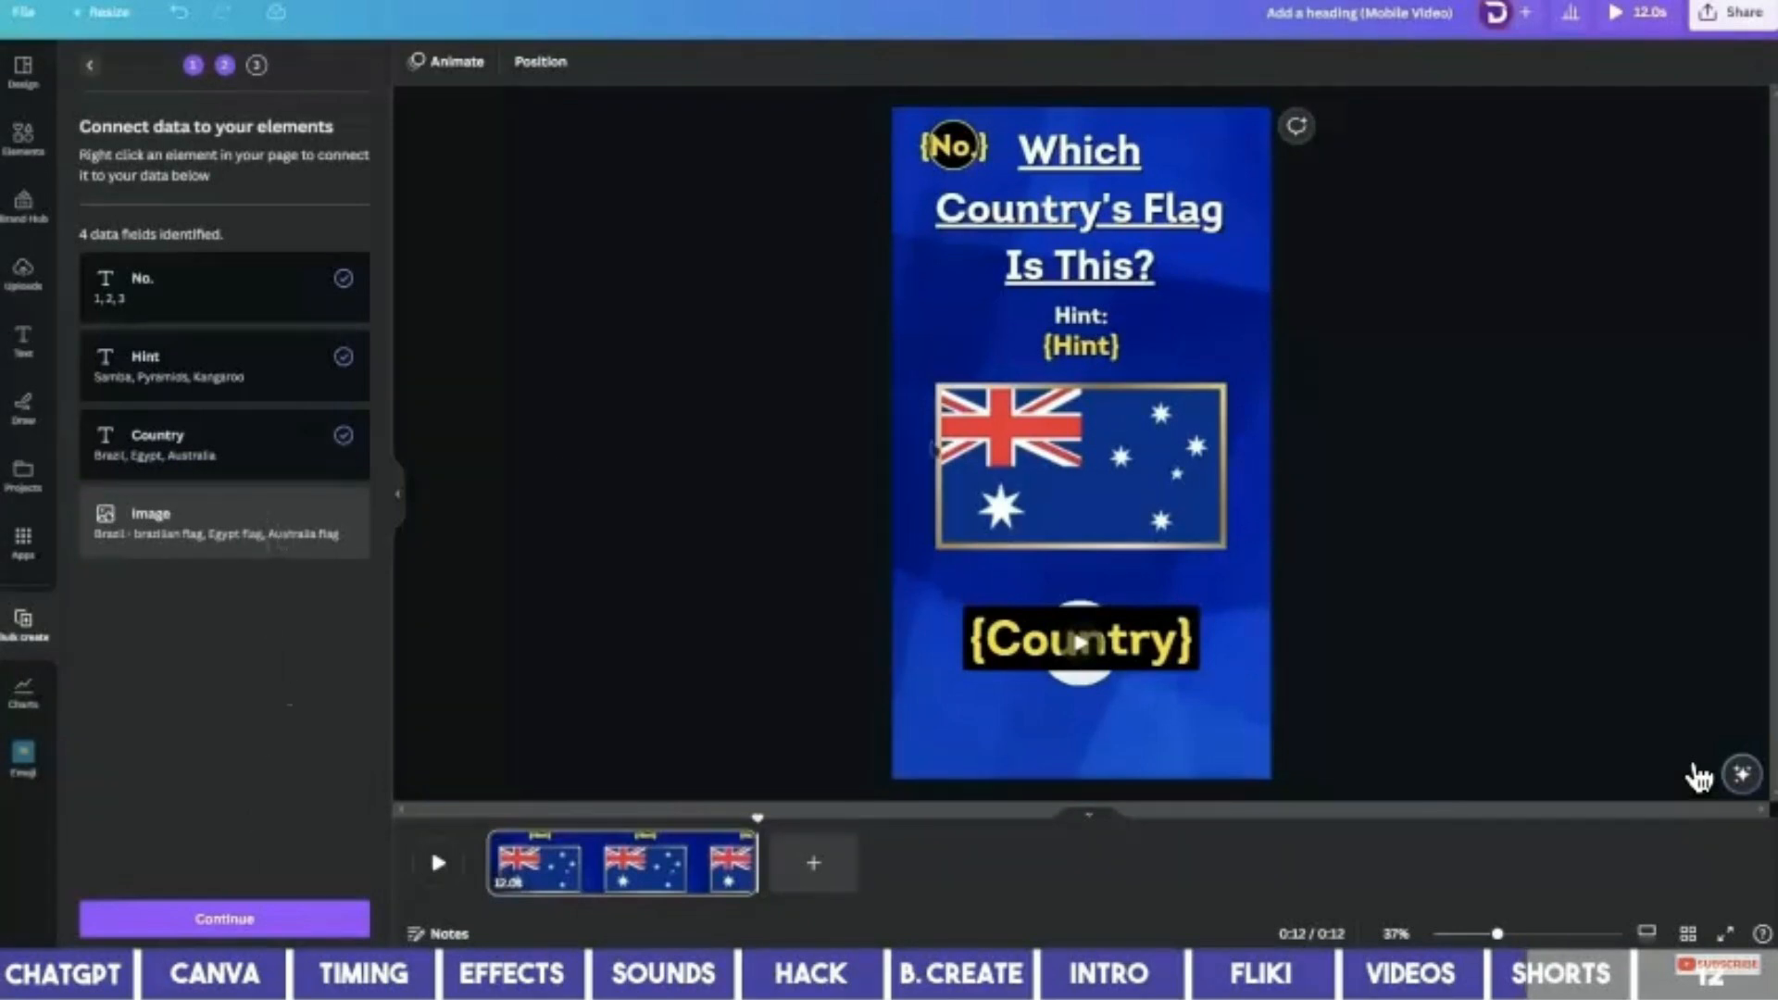
Connect the flag picture to the Image data field and generate the four quiz pages.
left_click(1062, 451)
right_click(1084, 457)
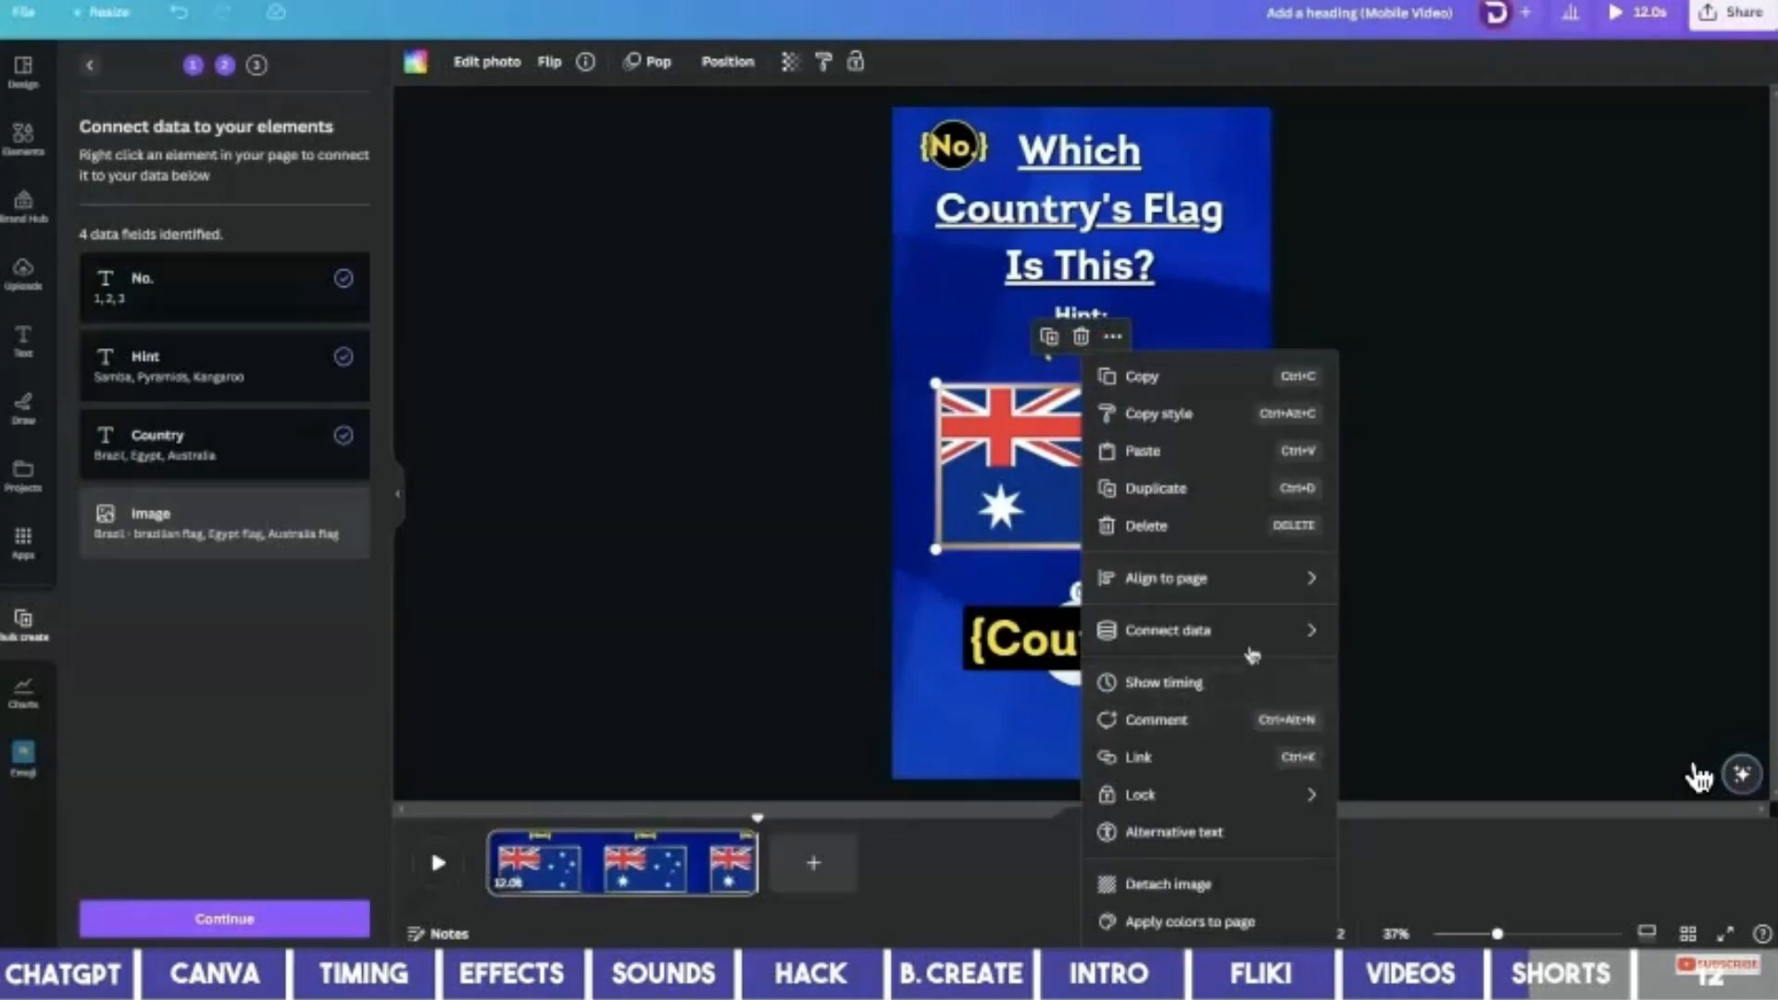
mouse_move(1241, 635)
left_click(1362, 635)
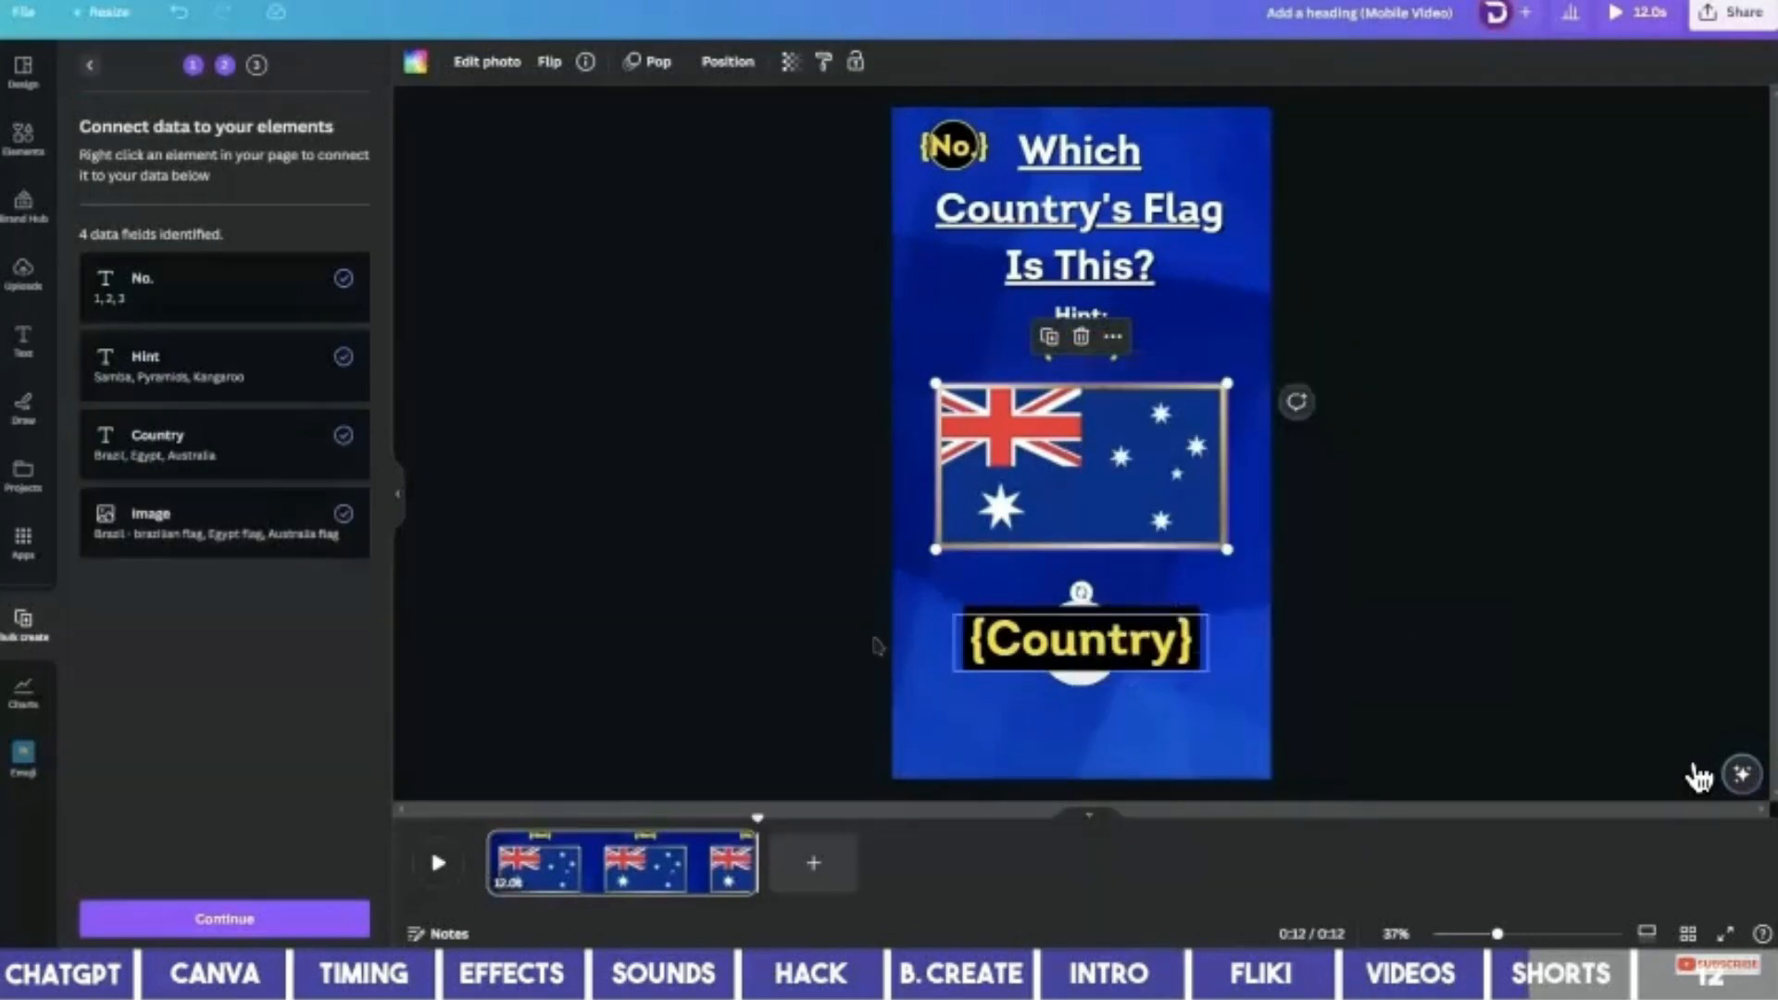
left_click(256, 916)
left_click(255, 916)
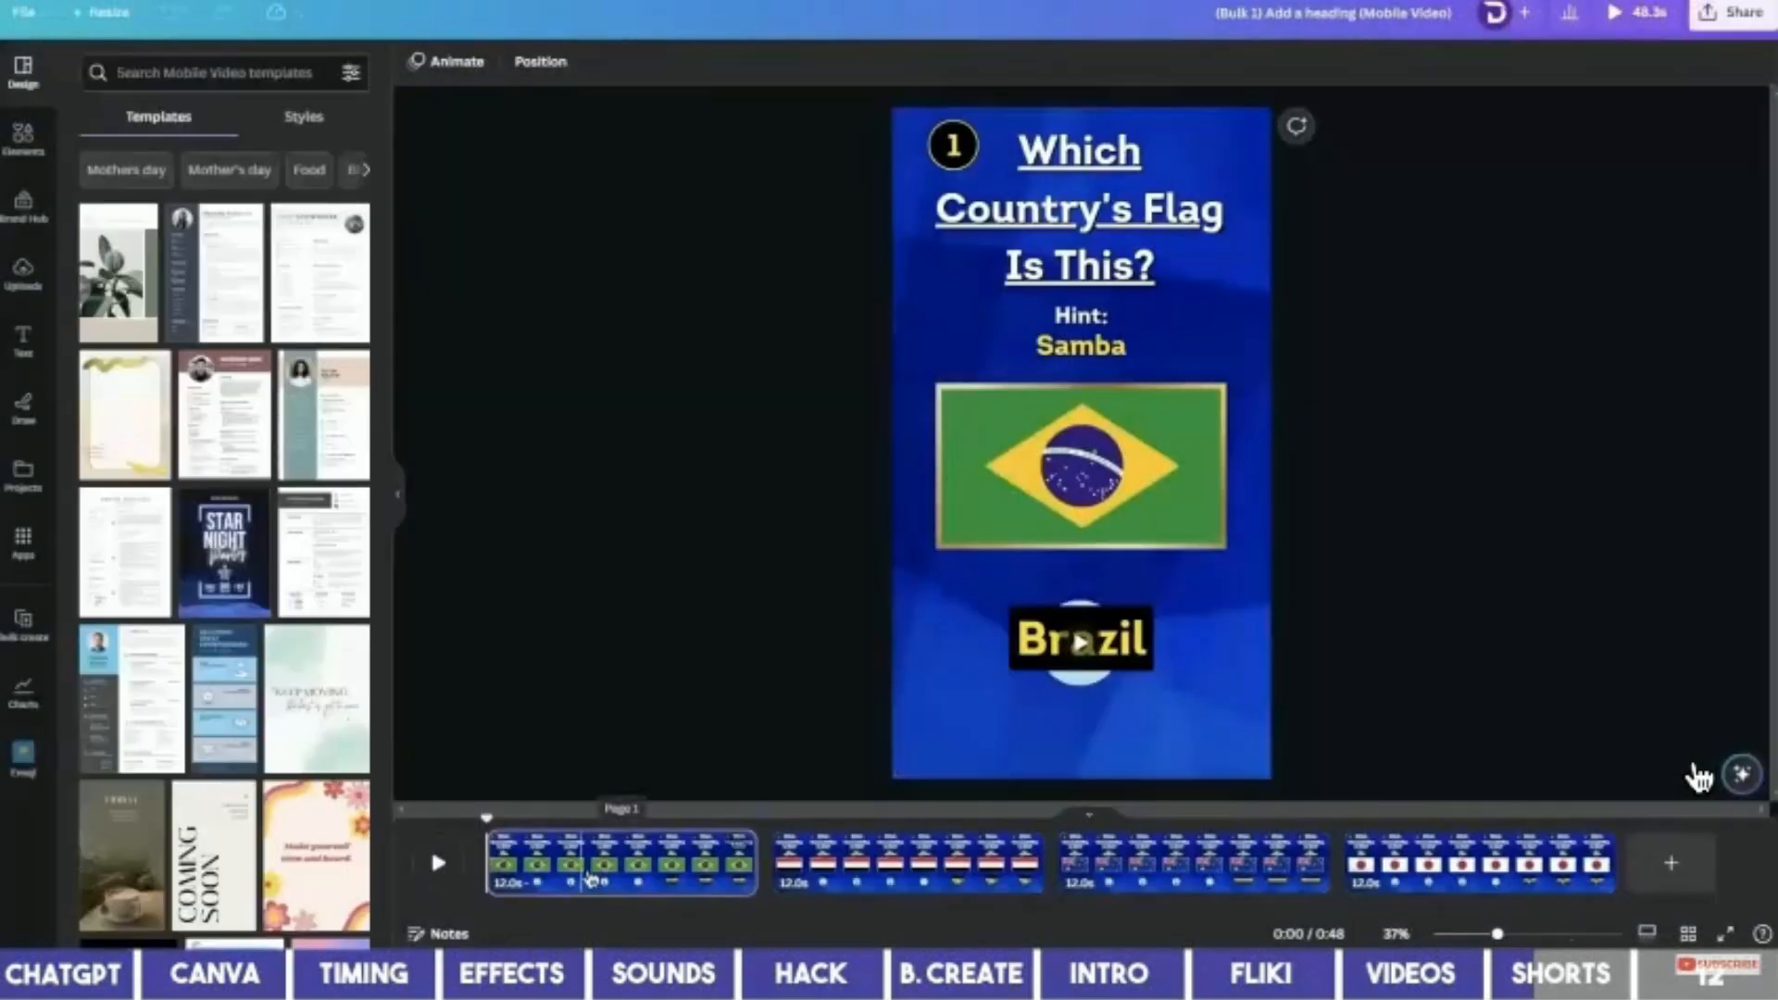
Add a blank page and move it ahead of the four quiz pages.
right_click(542, 875)
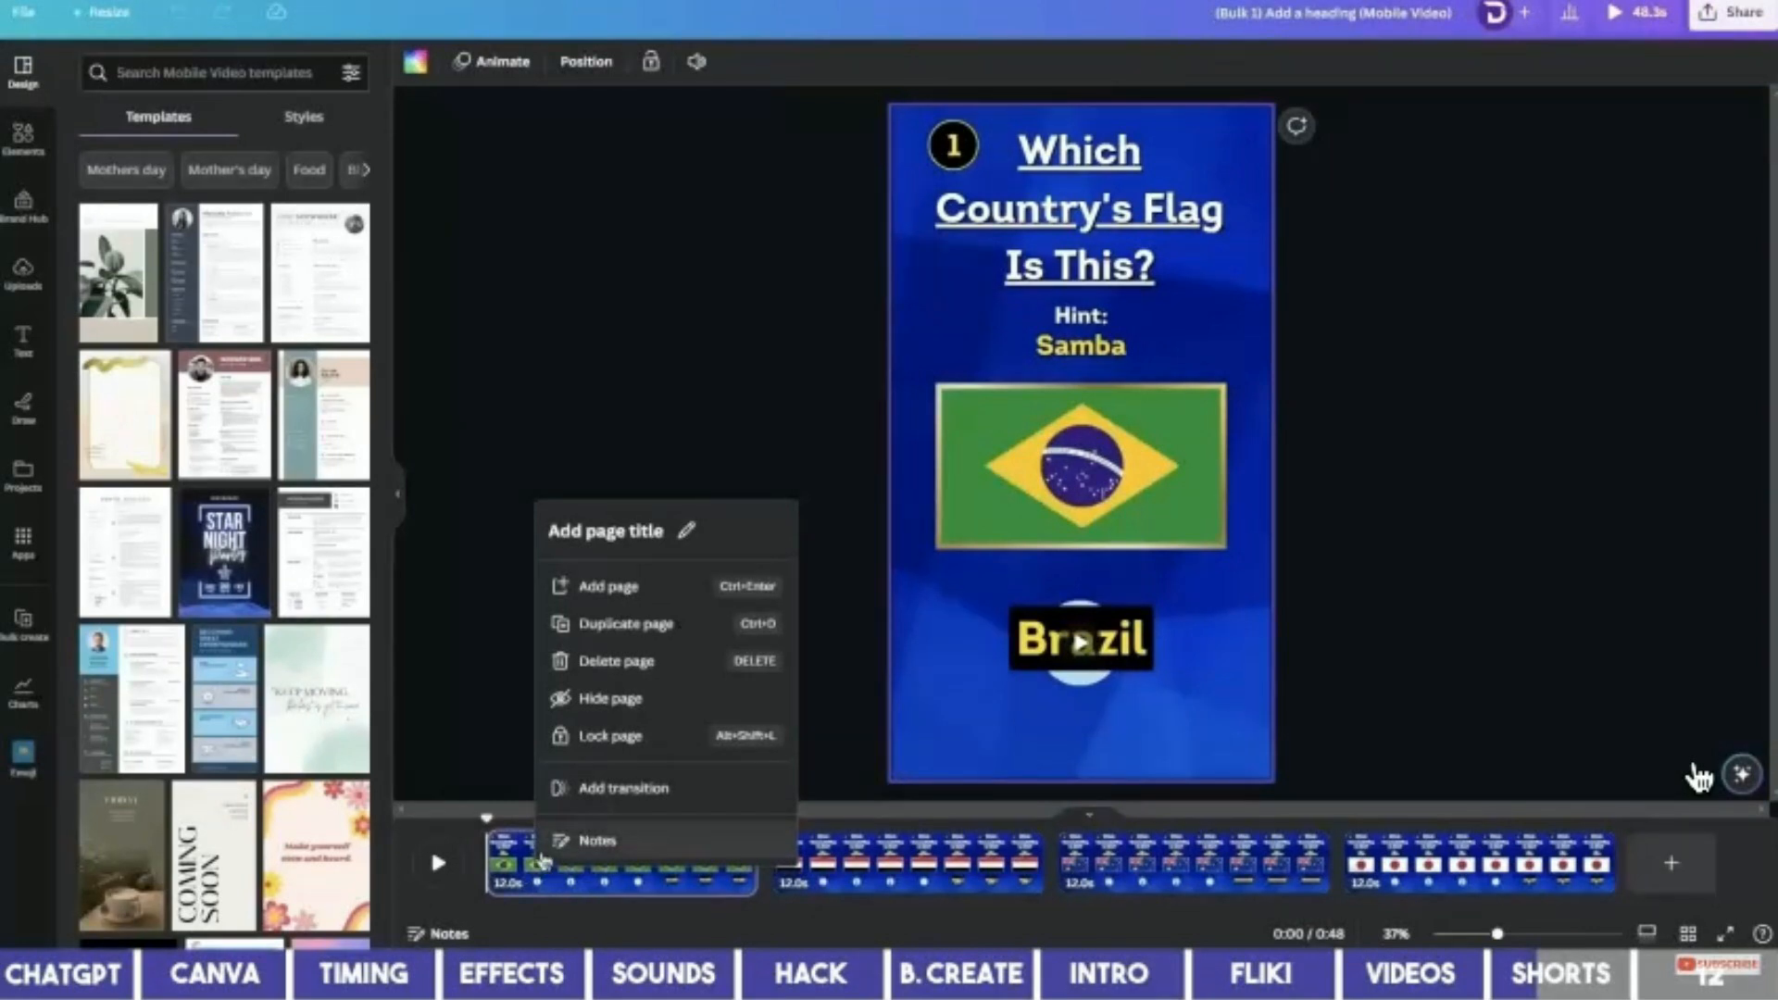
left_click(645, 589)
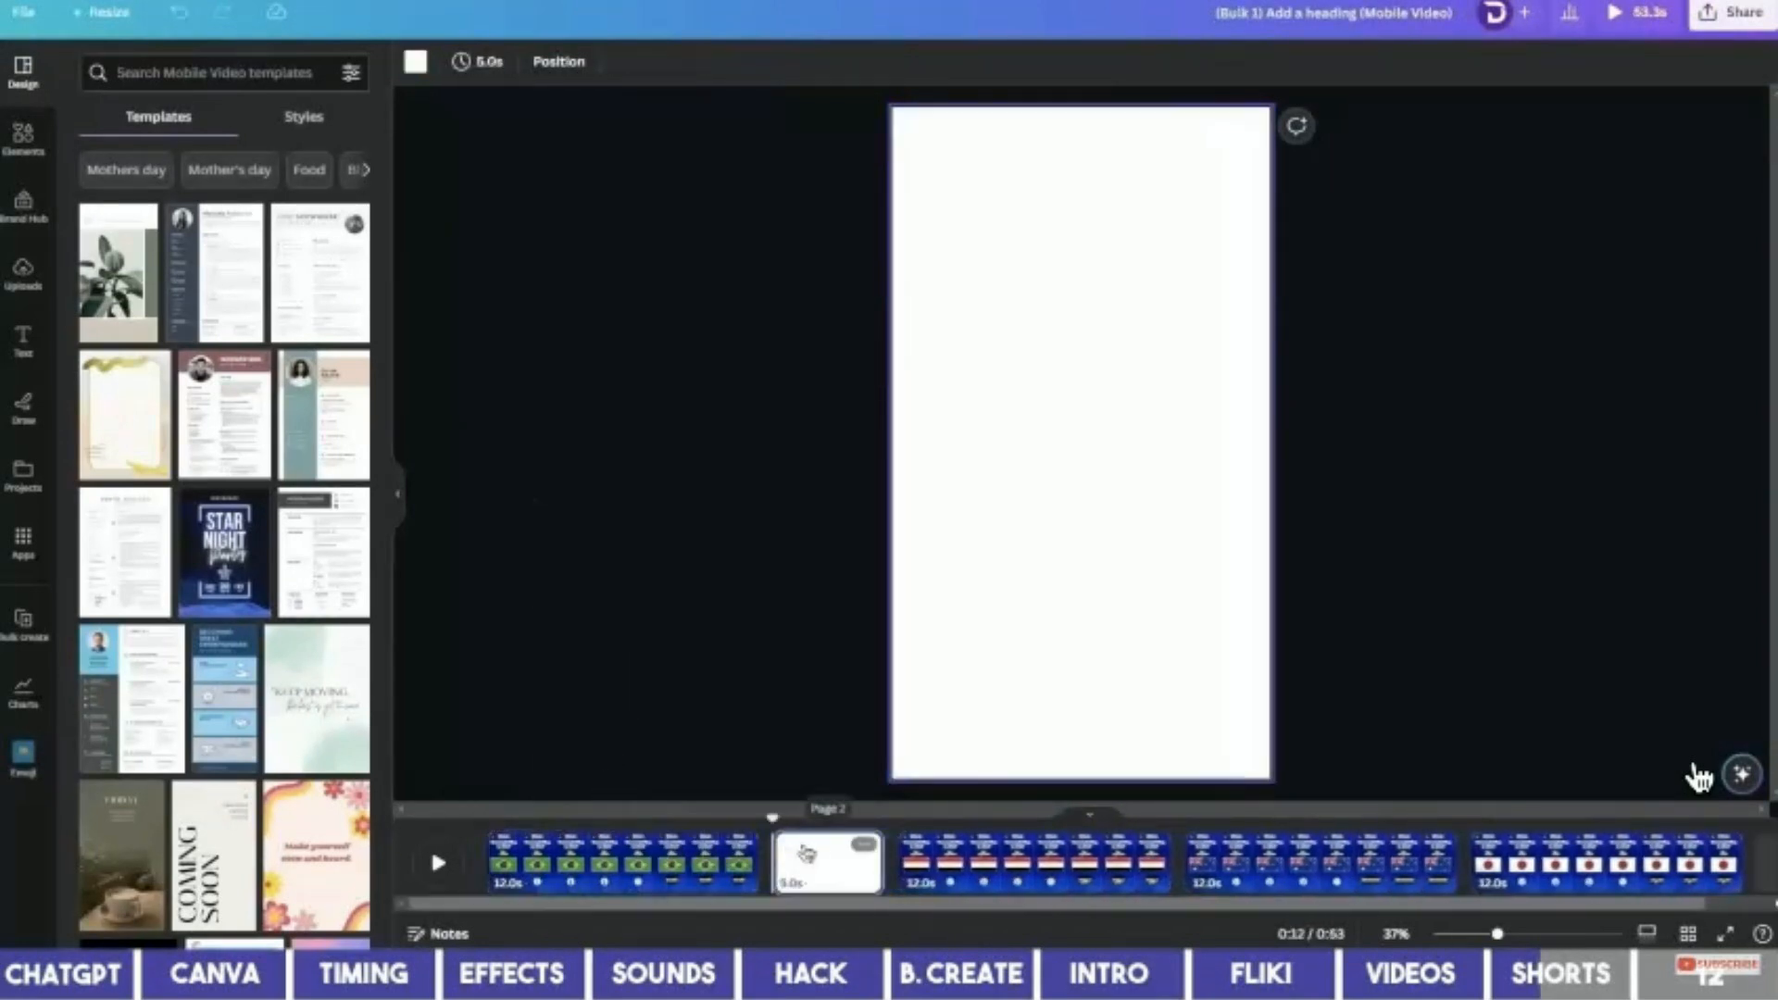
left_click_drag(806, 852, 653, 844)
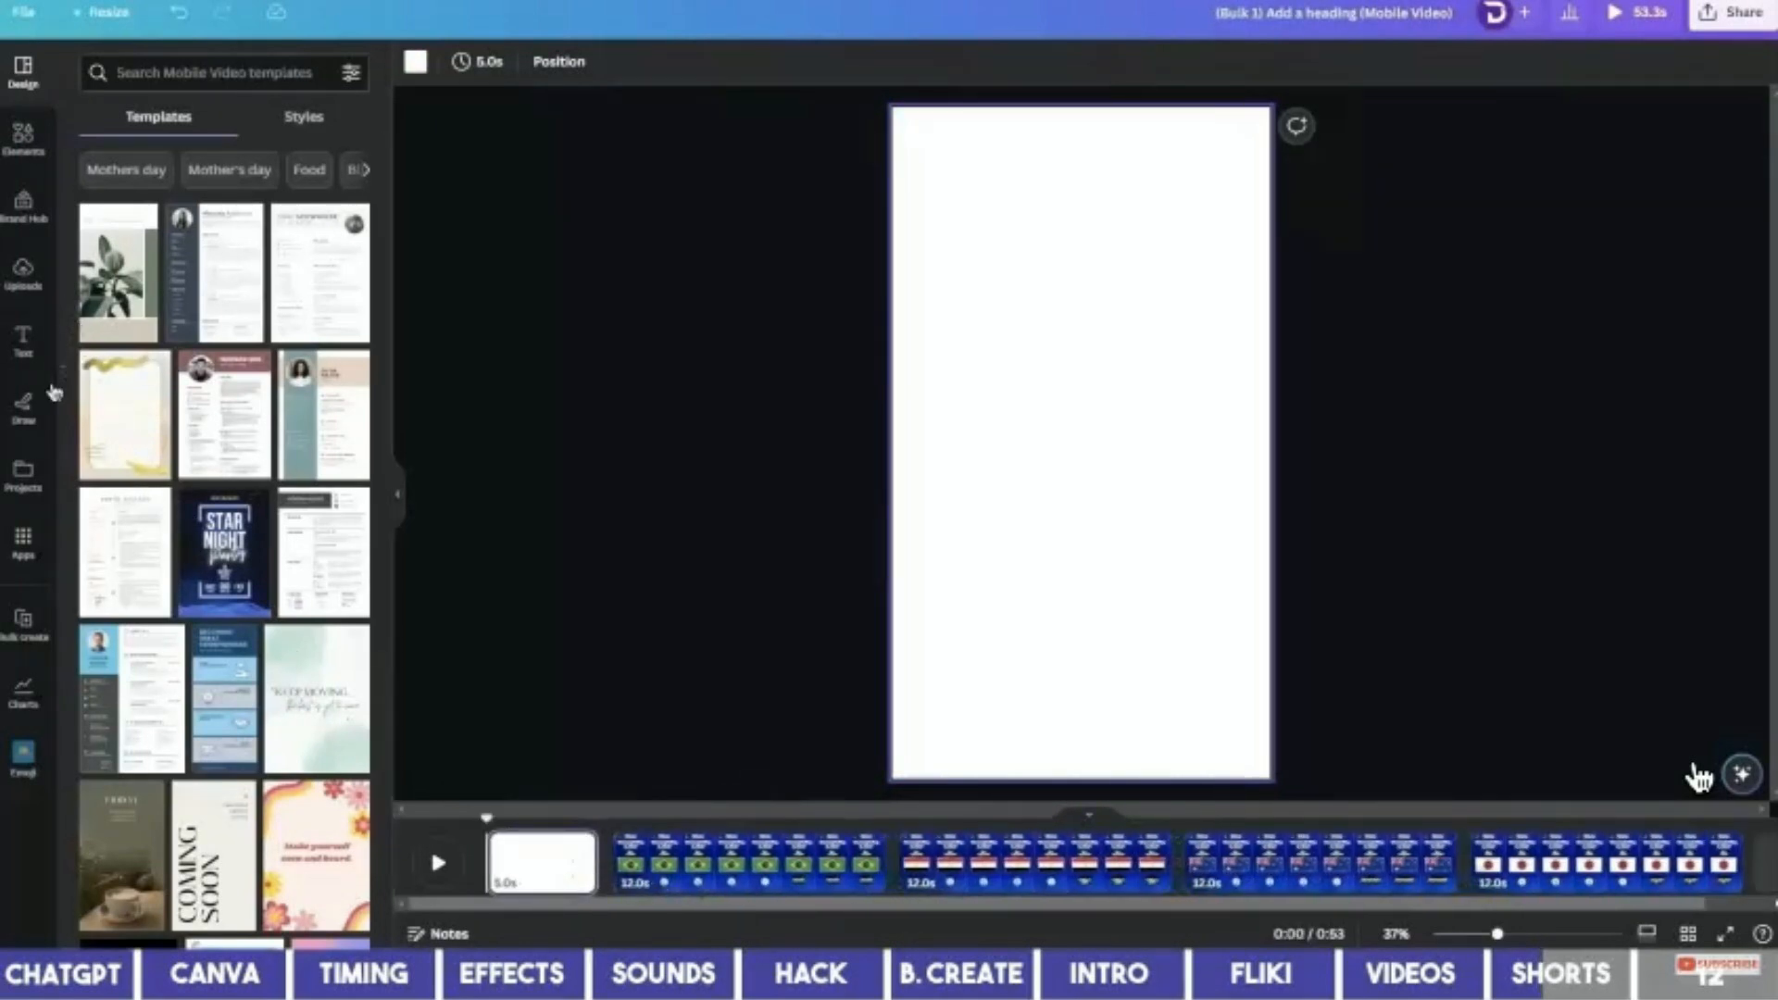
Fill the blank opening page with the flag-collage intro from Country Quiz Long.
left_click(23, 465)
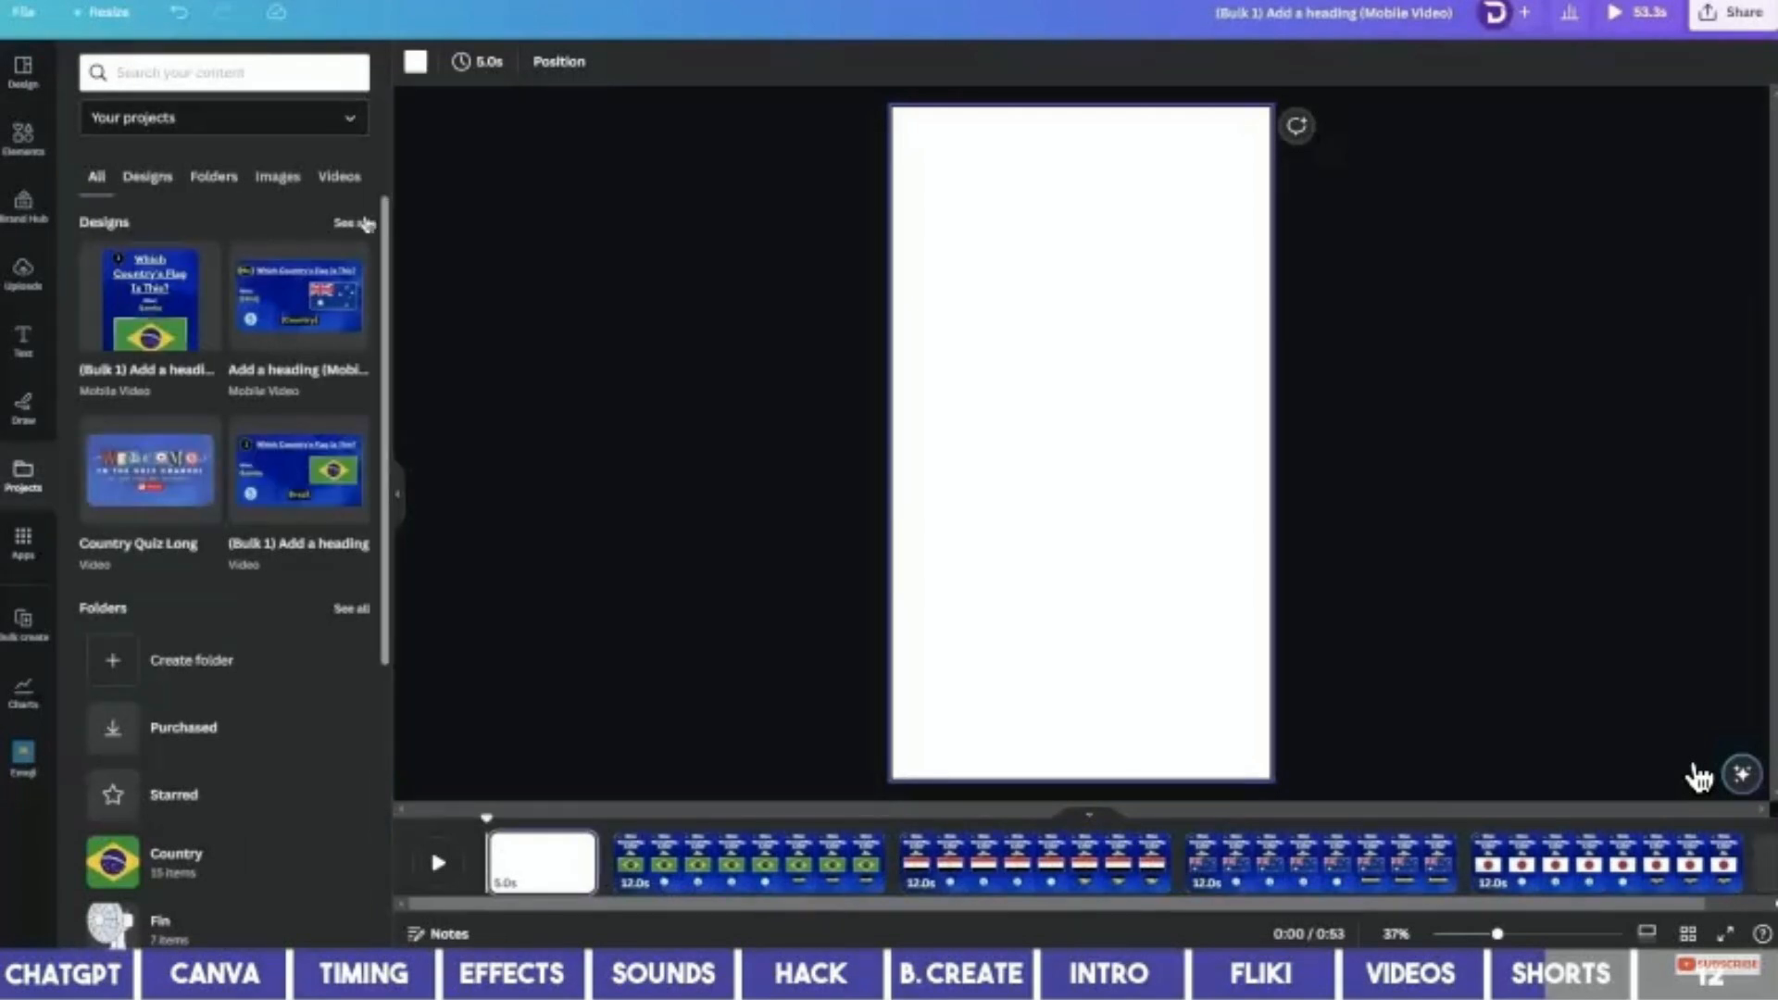
left_click(368, 223)
left_click(153, 435)
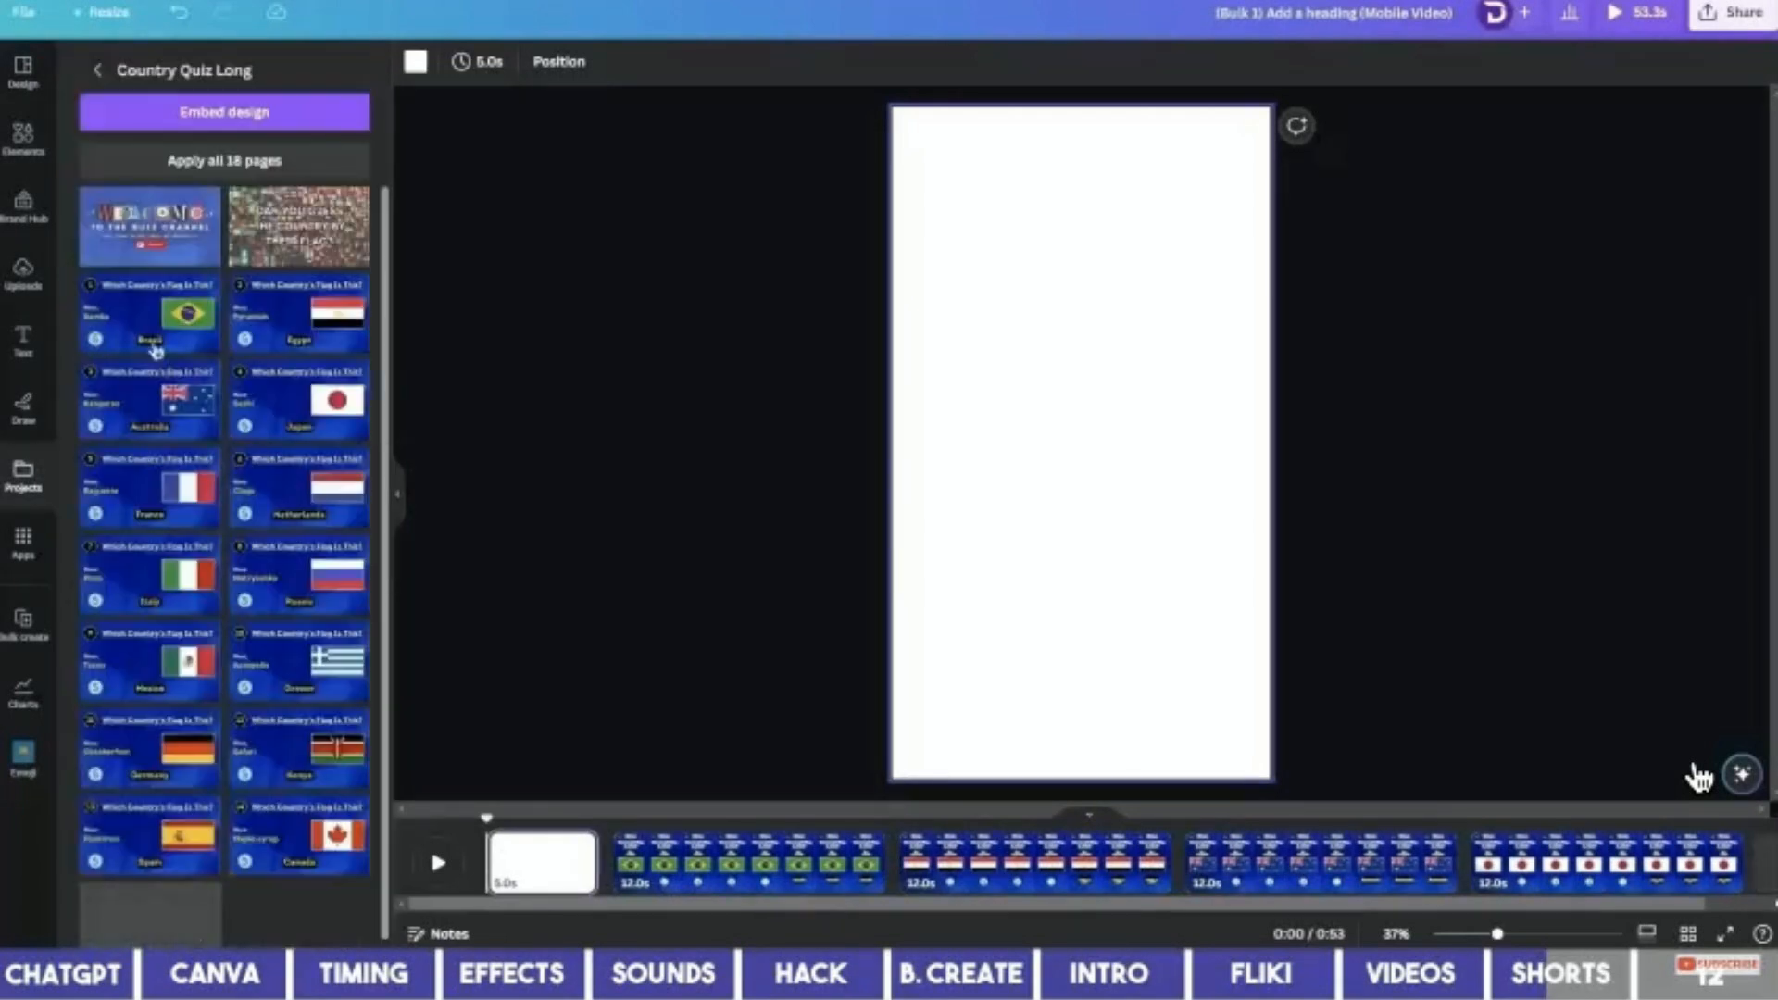
left_click(287, 243)
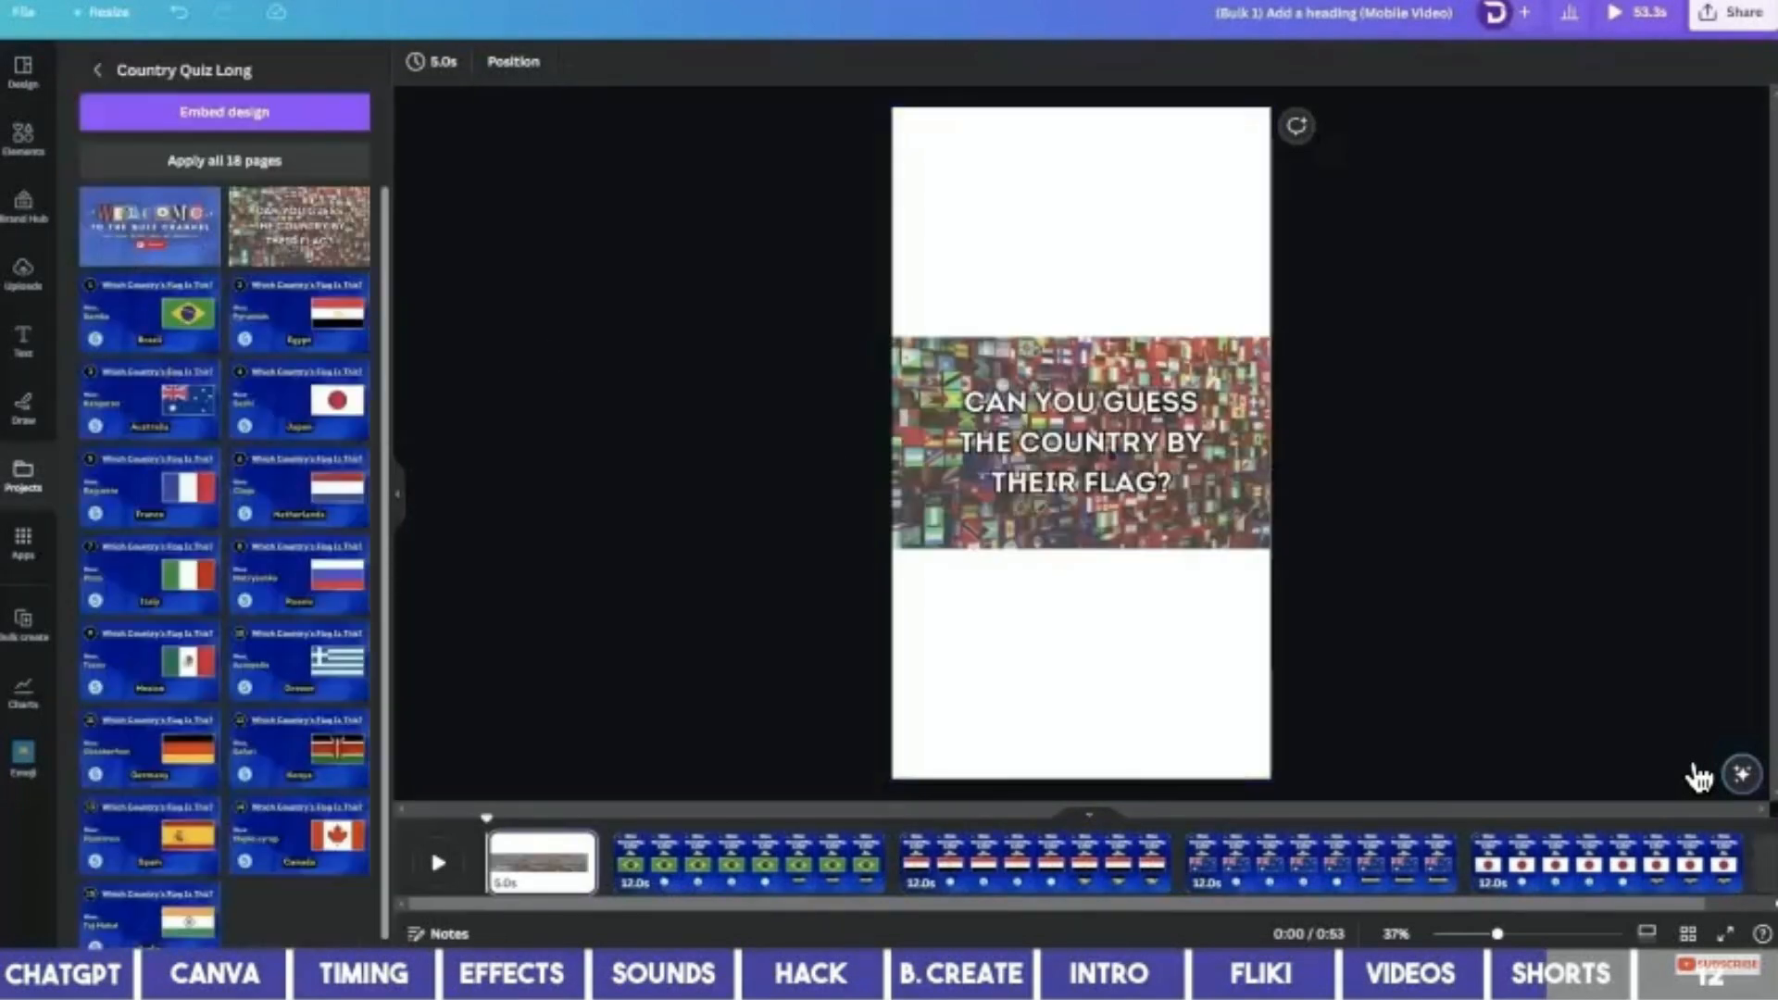
Enlarge the 'Can you guess the country by their flag?' heading to size 104.
left_click(1081, 442)
left_click(612, 61)
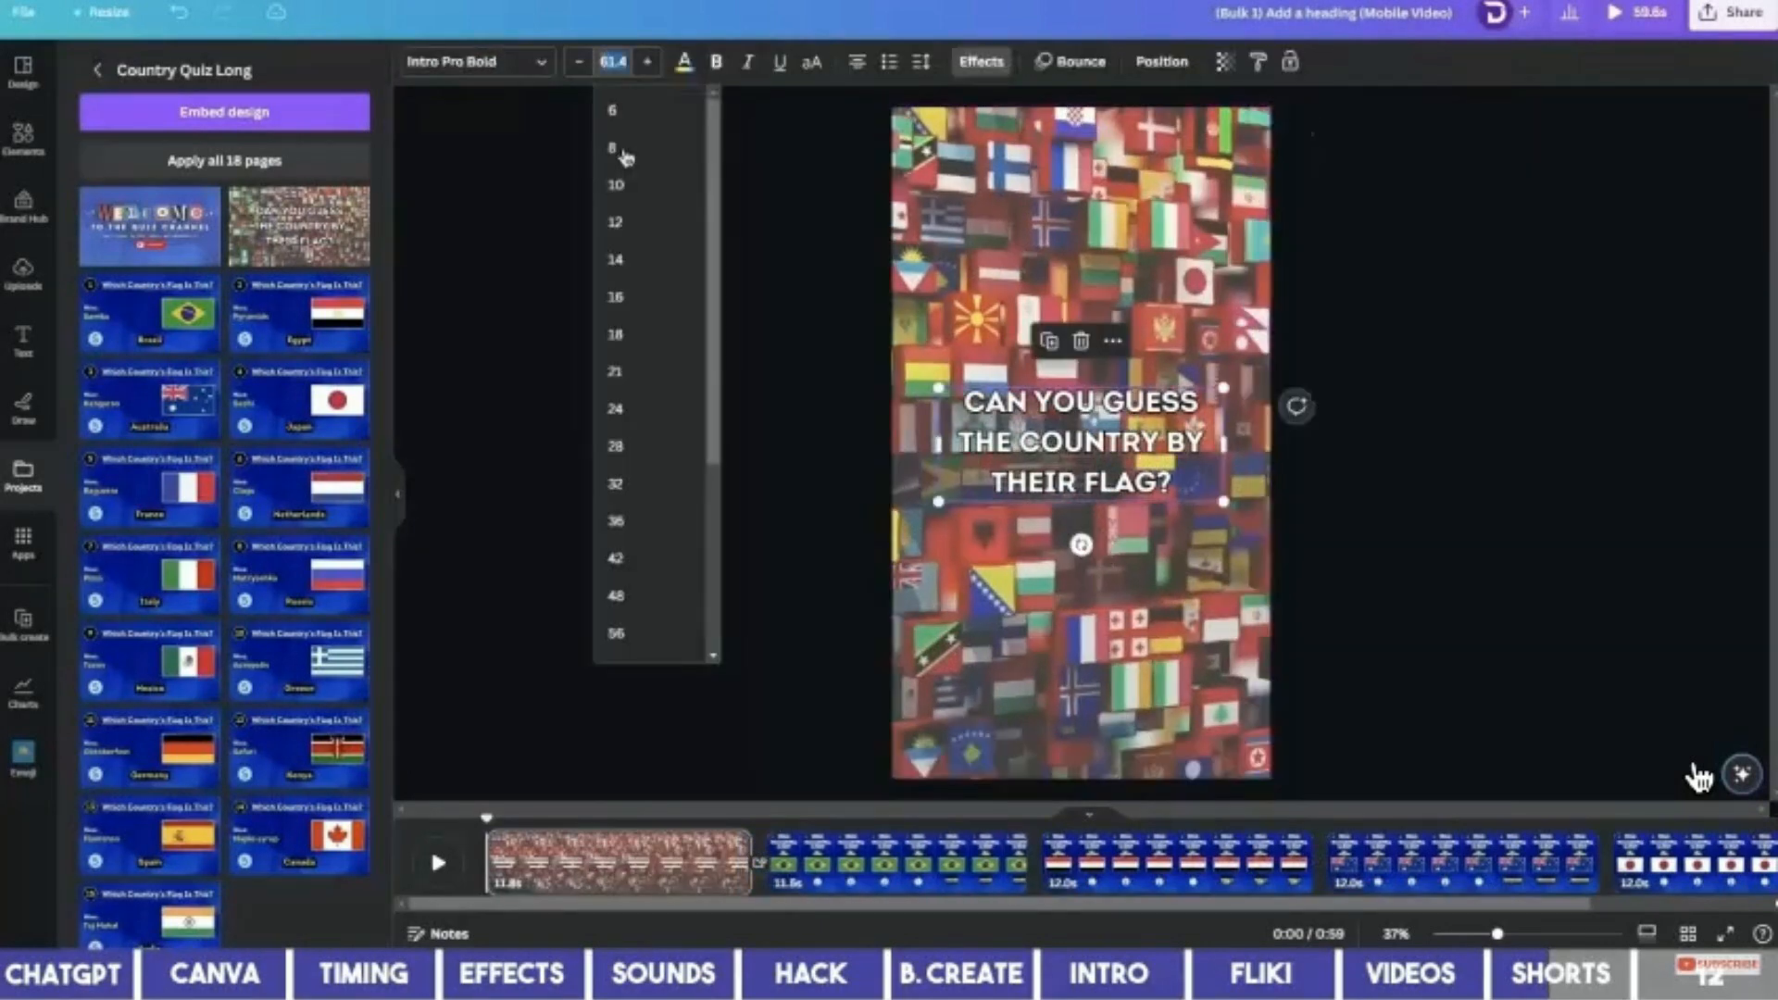
scroll(642, 463, "down", 5)
left_click(643, 560)
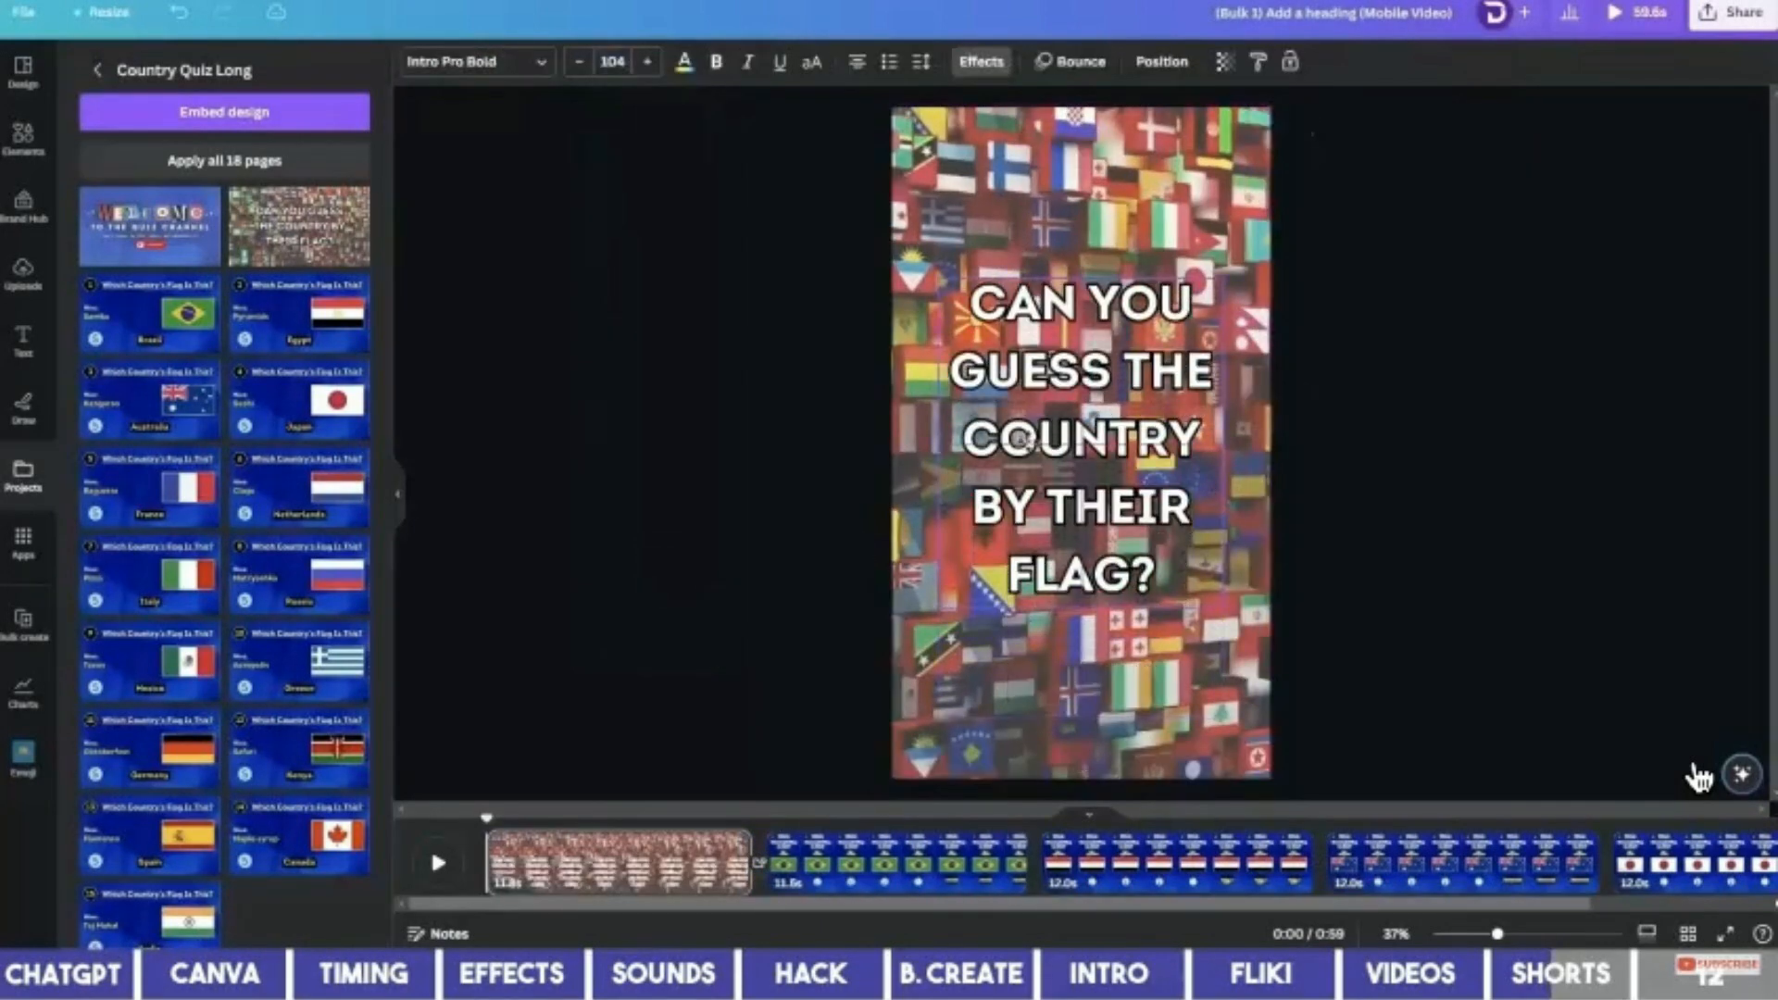
left_click(23, 273)
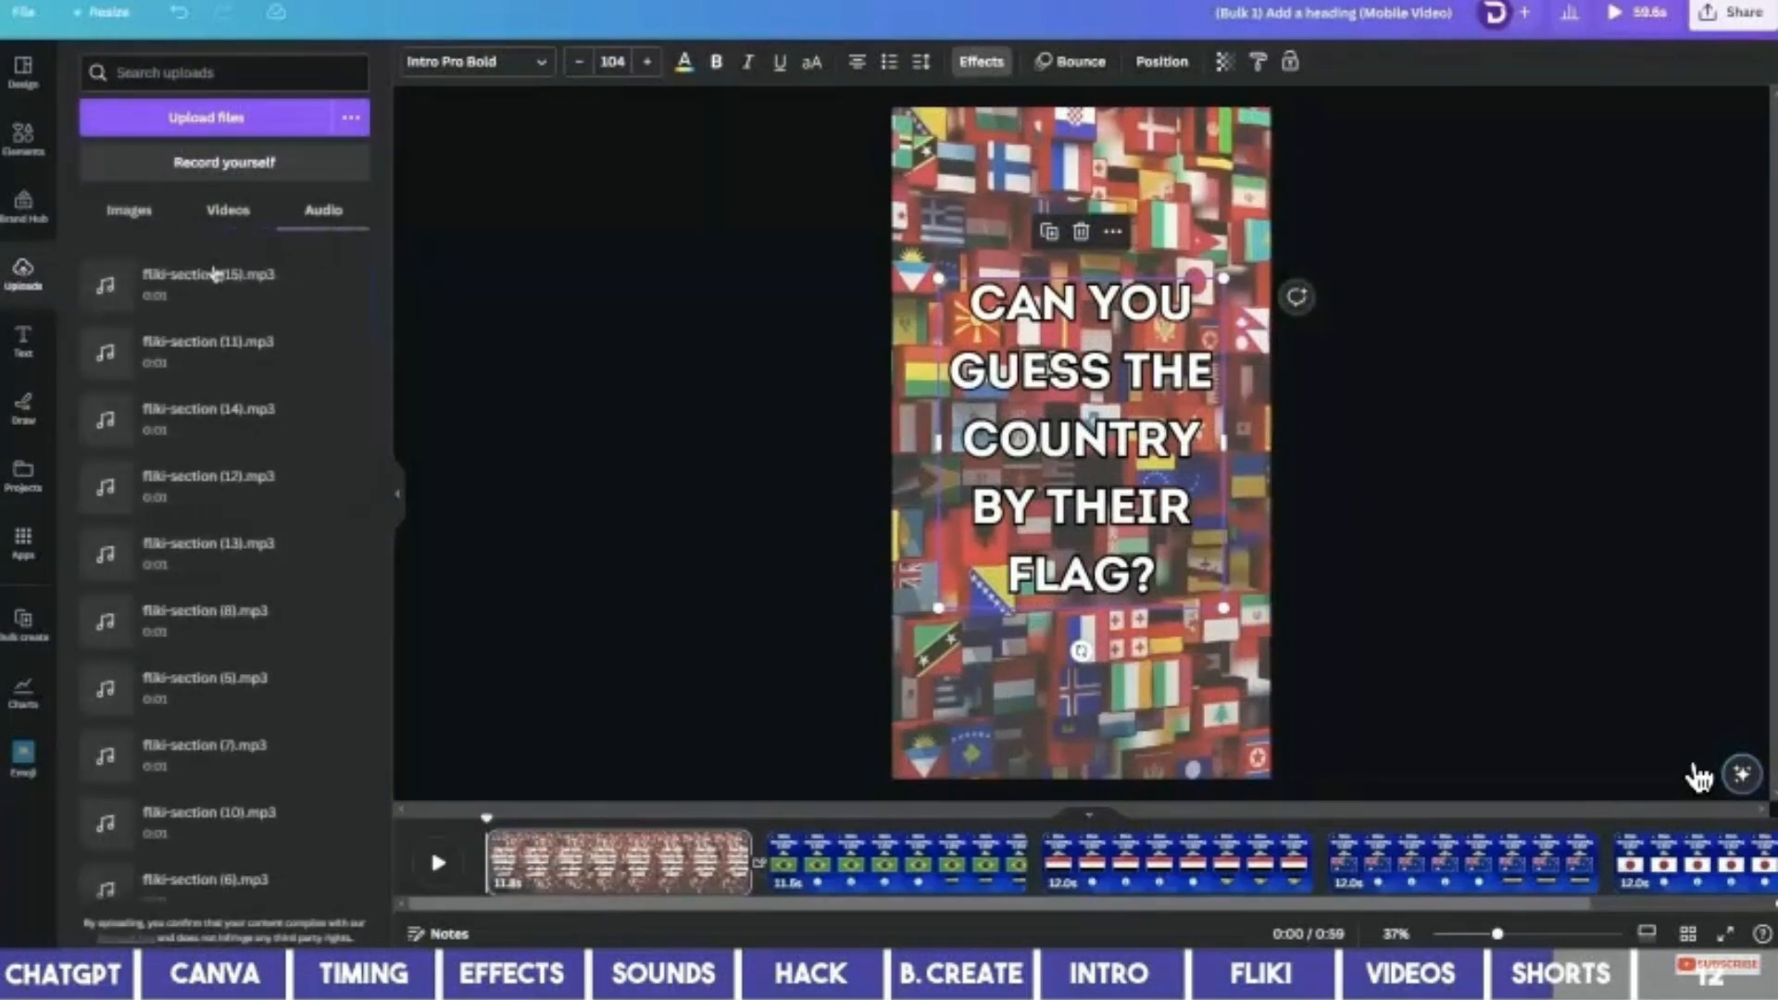
Add fliki-section.mp3, split off and delete its first part, and move the rest to the start.
scroll(217, 724, "down", 4)
scroll(217, 724, "down", 4)
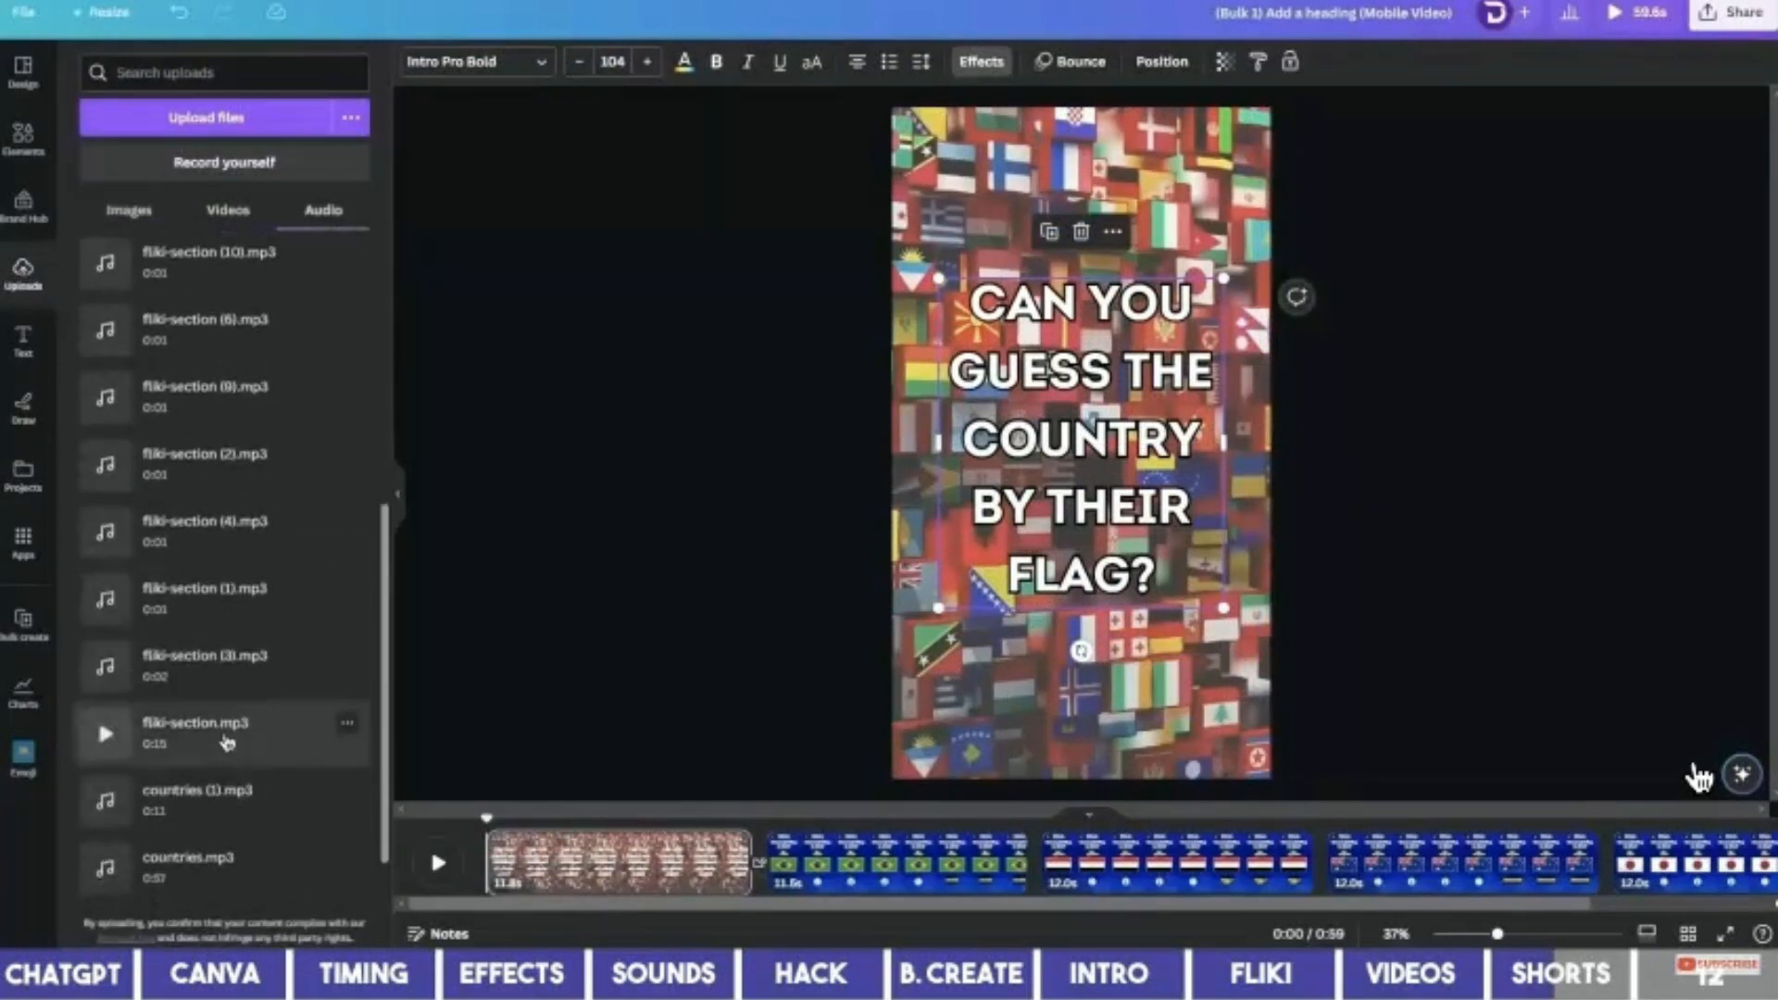
left_click(227, 741)
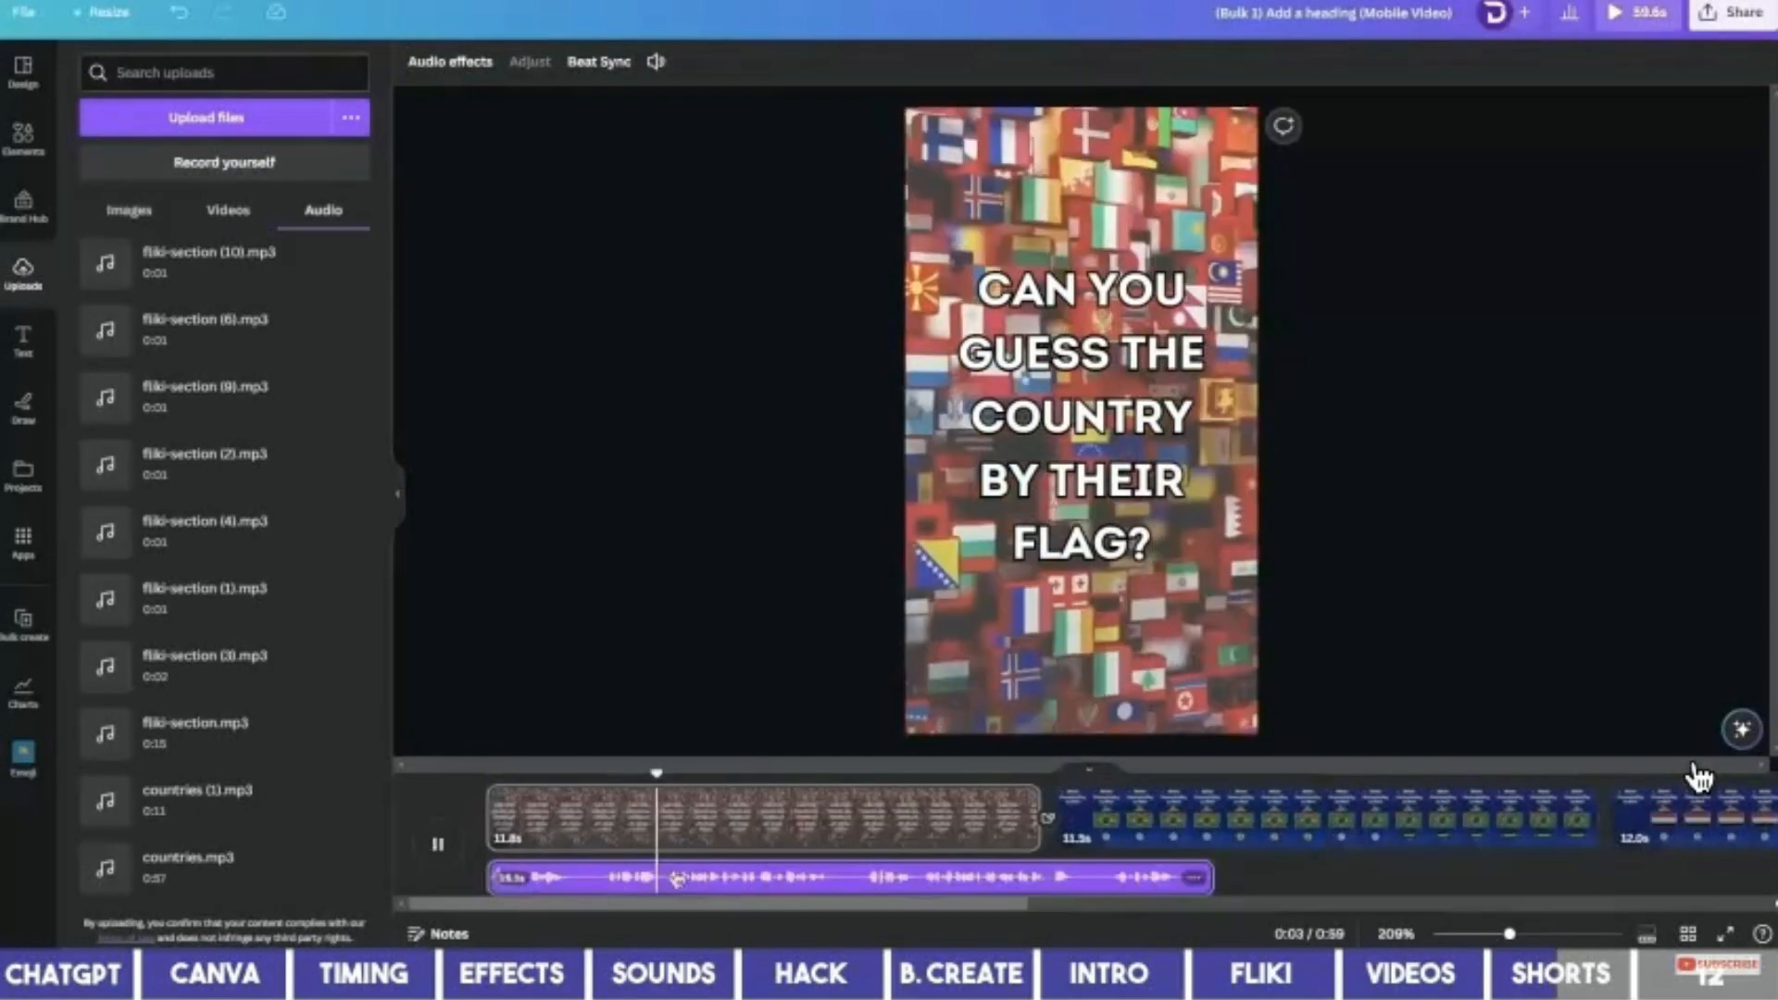
right_click(665, 876)
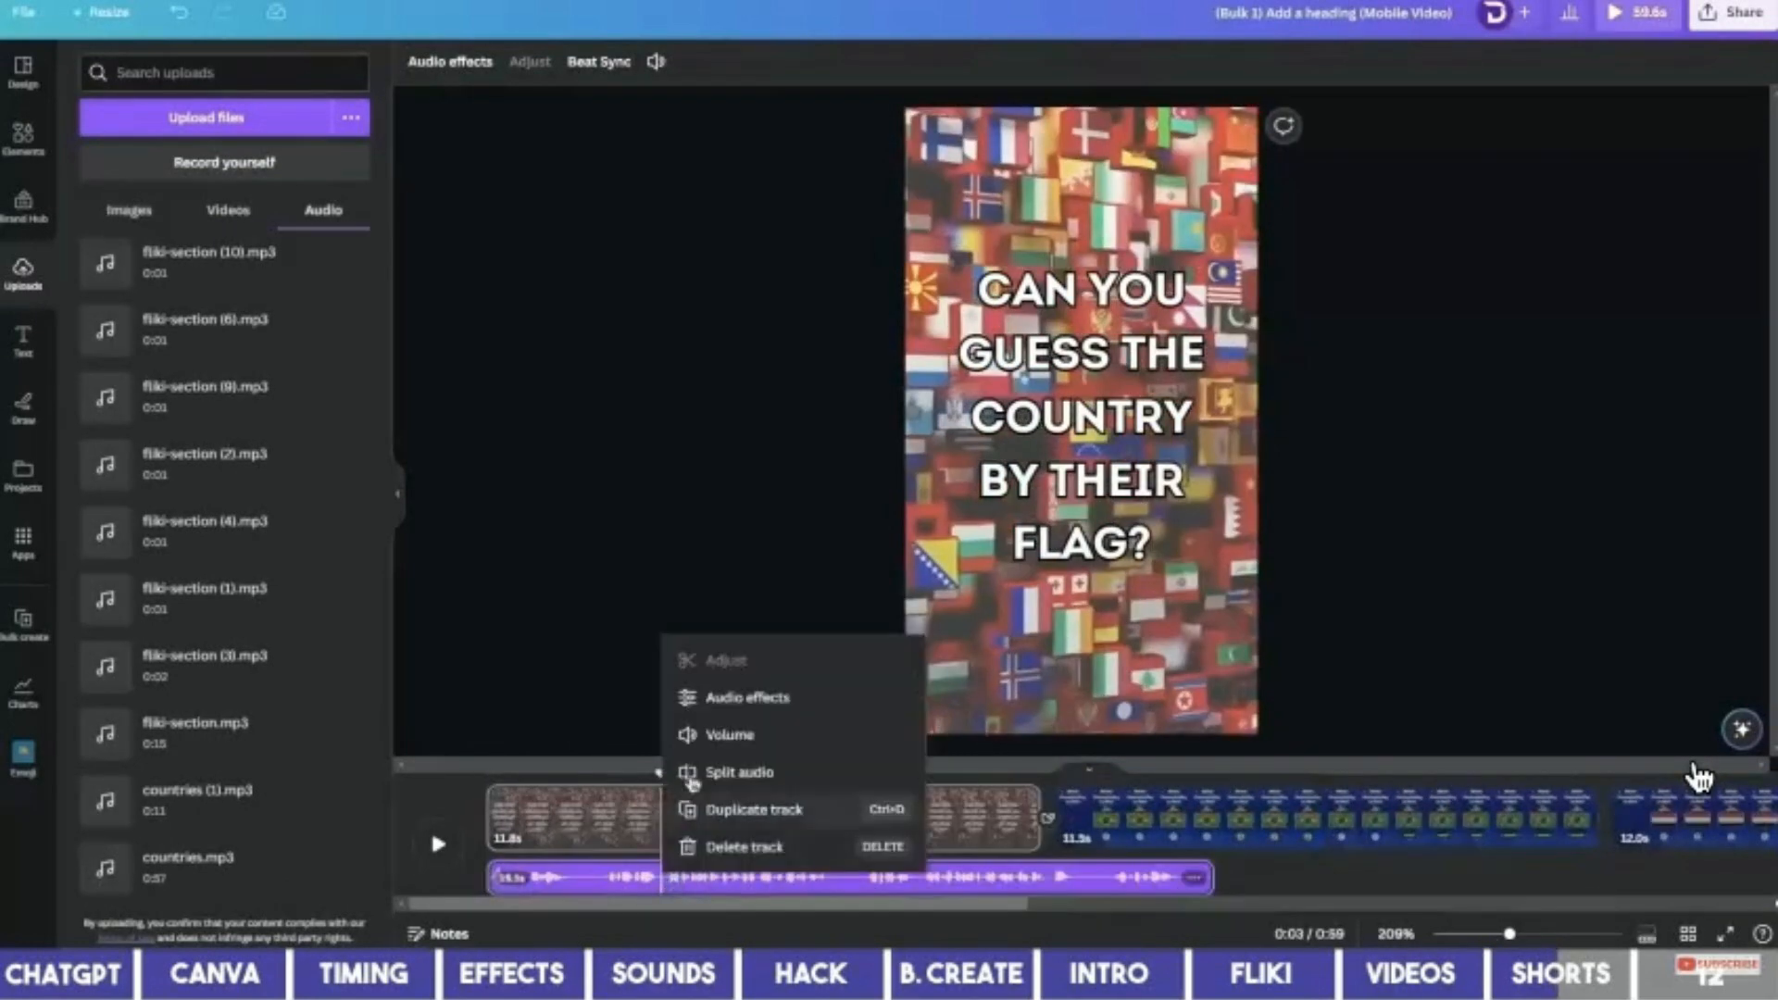
left_click(736, 769)
left_click(850, 885)
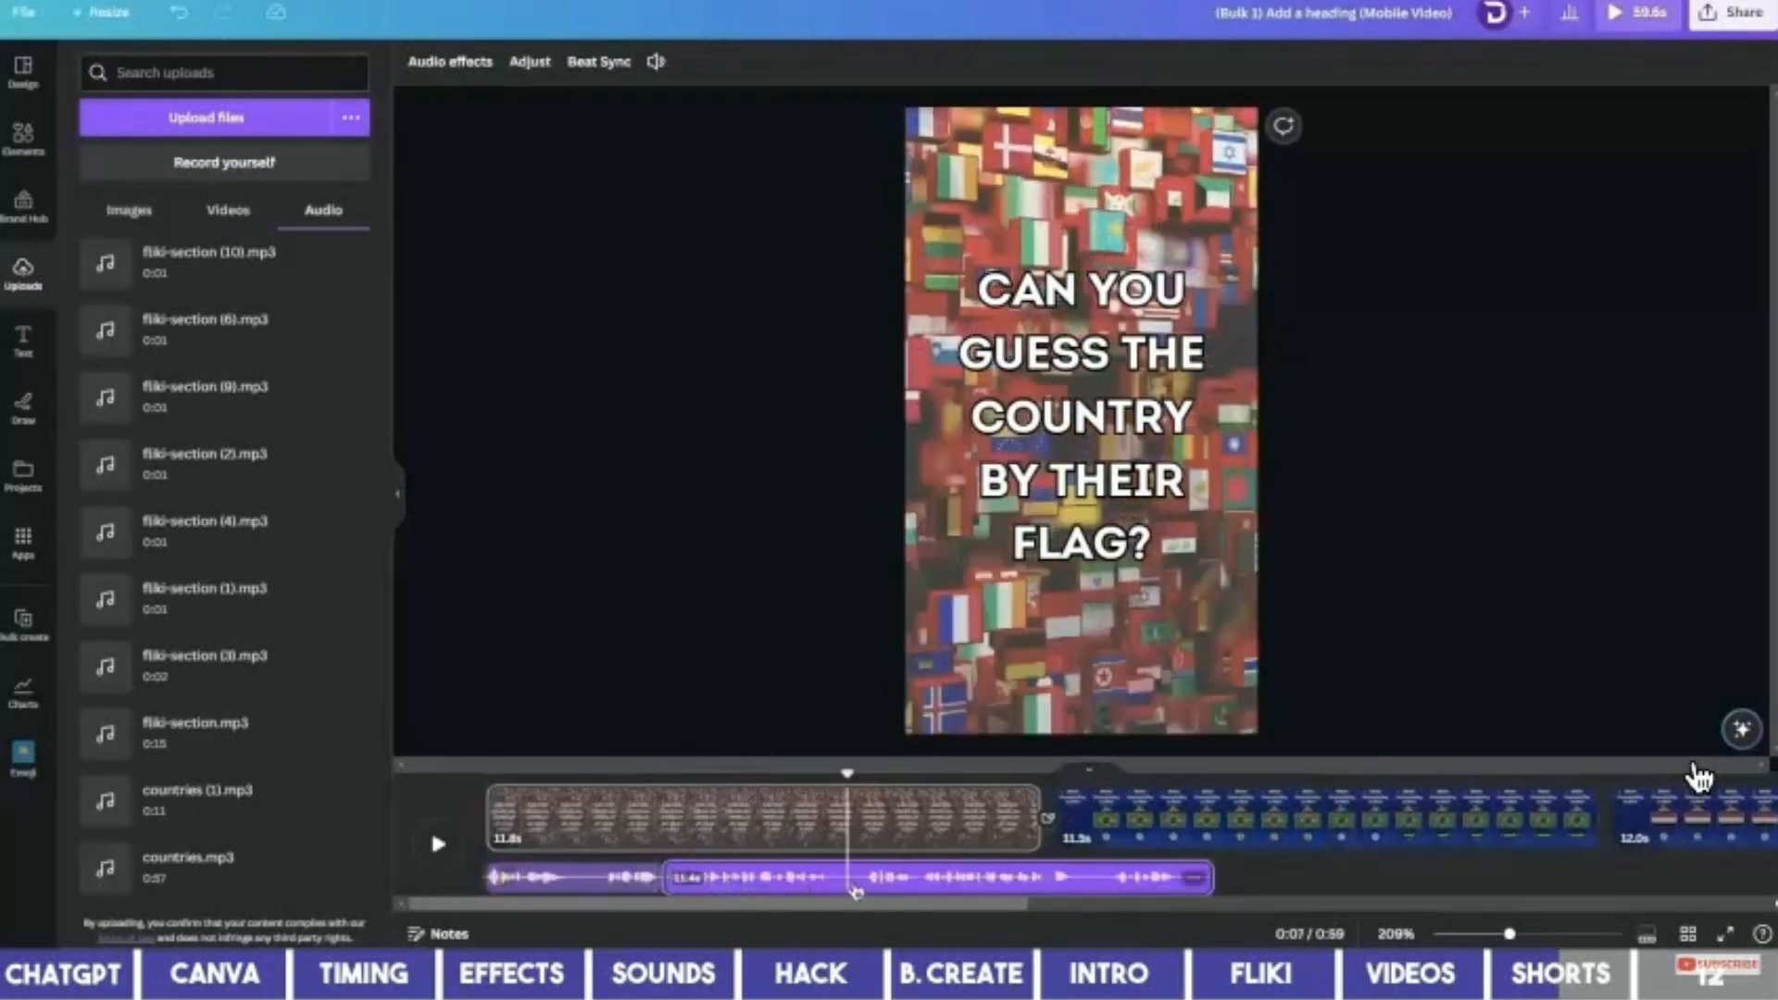
right_click(852, 886)
left_click(921, 780)
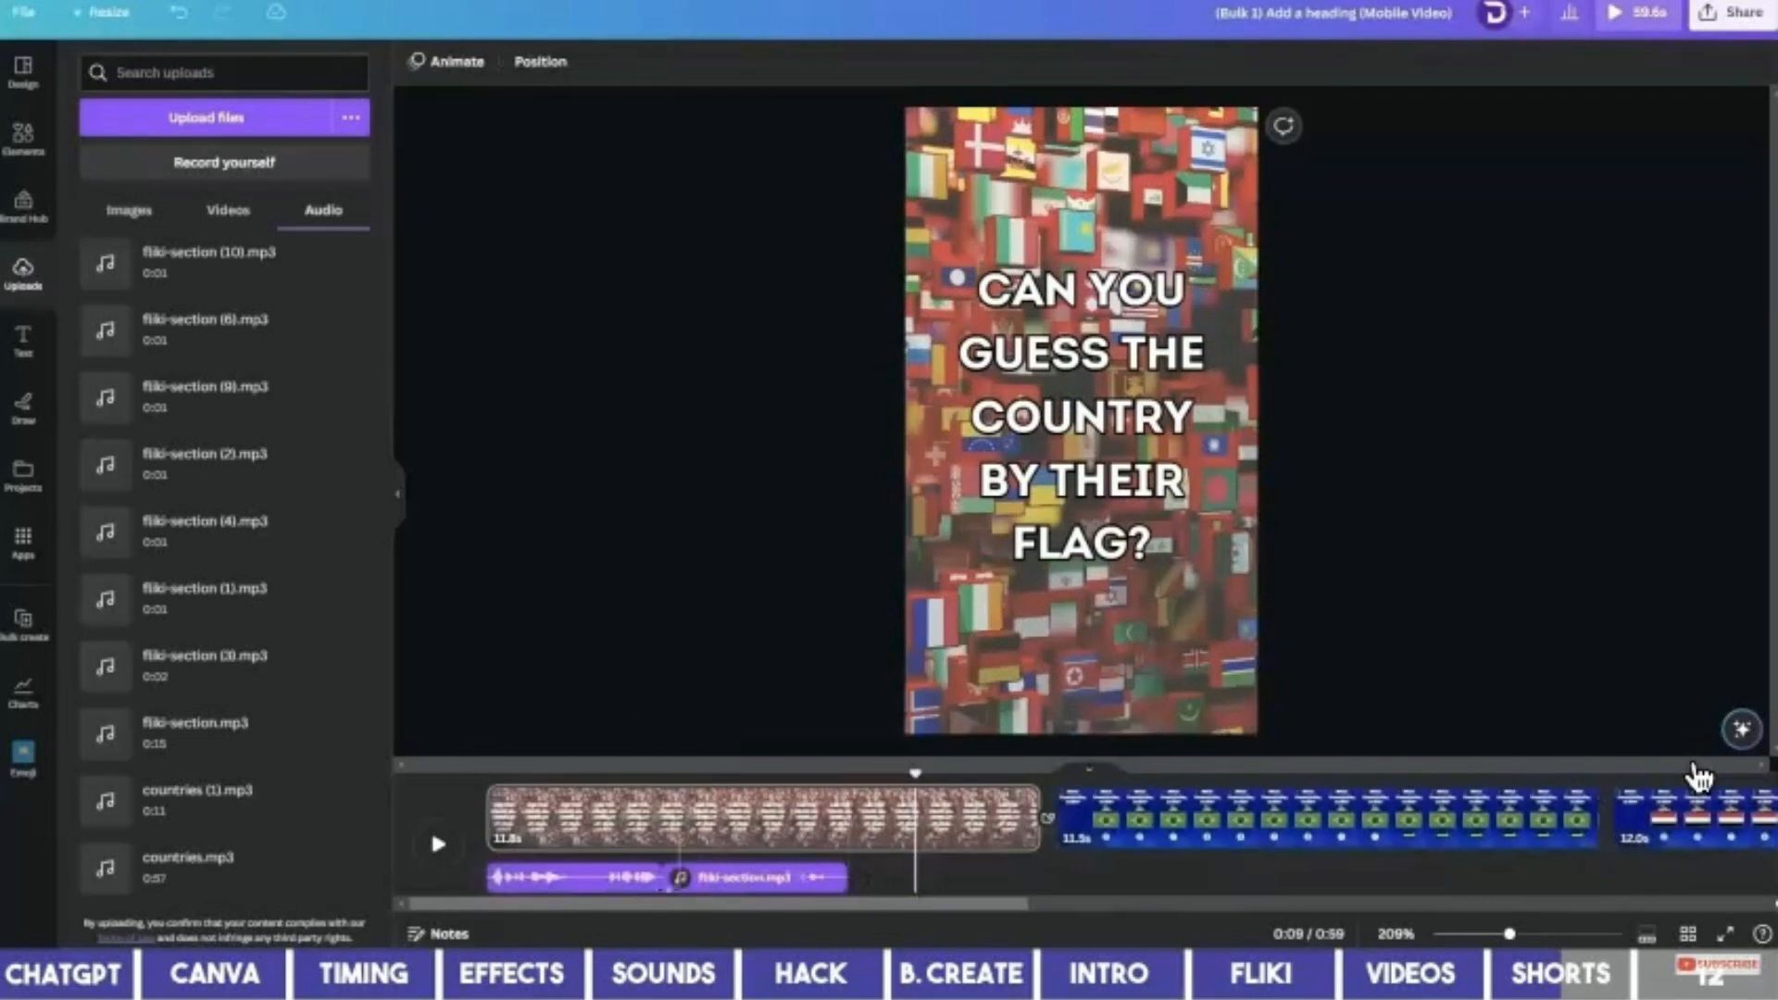
left_click(625, 890)
key("Delete")
left_click_drag(738, 884, 567, 875)
Trim the opening clip to about four seconds and apply a transition between all pages.
left_click(910, 825)
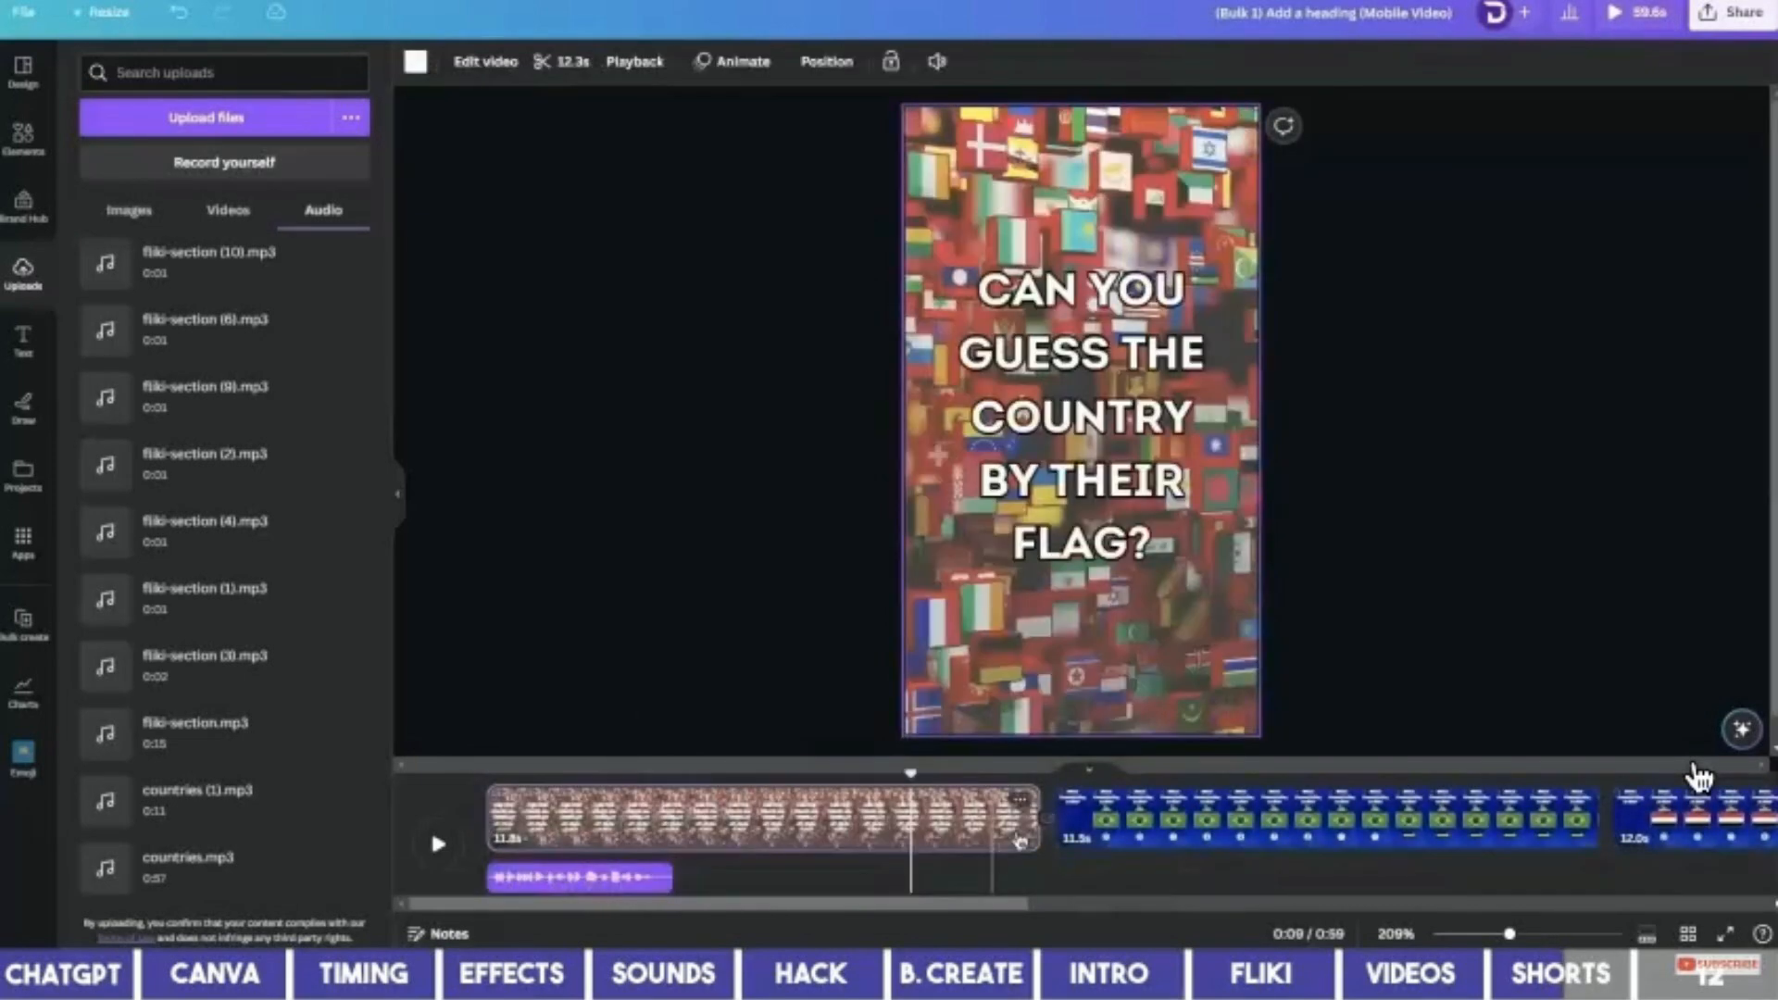
left_click_drag(1032, 820, 671, 820)
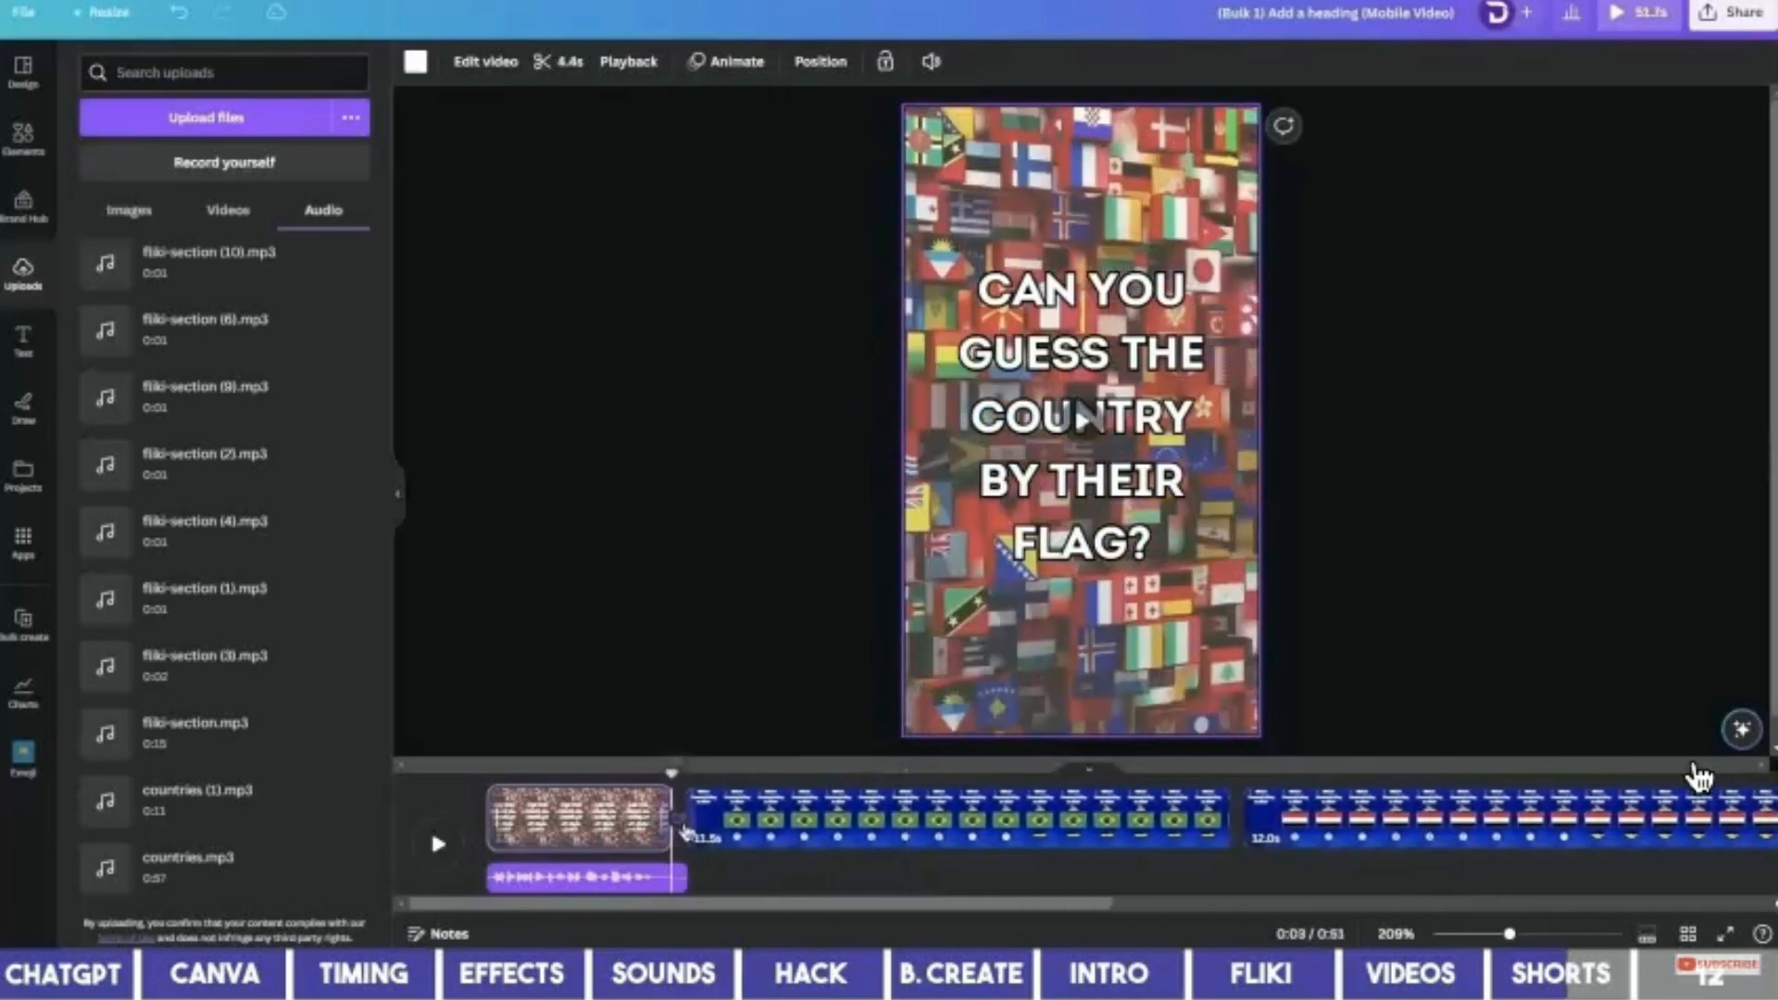
left_click(683, 822)
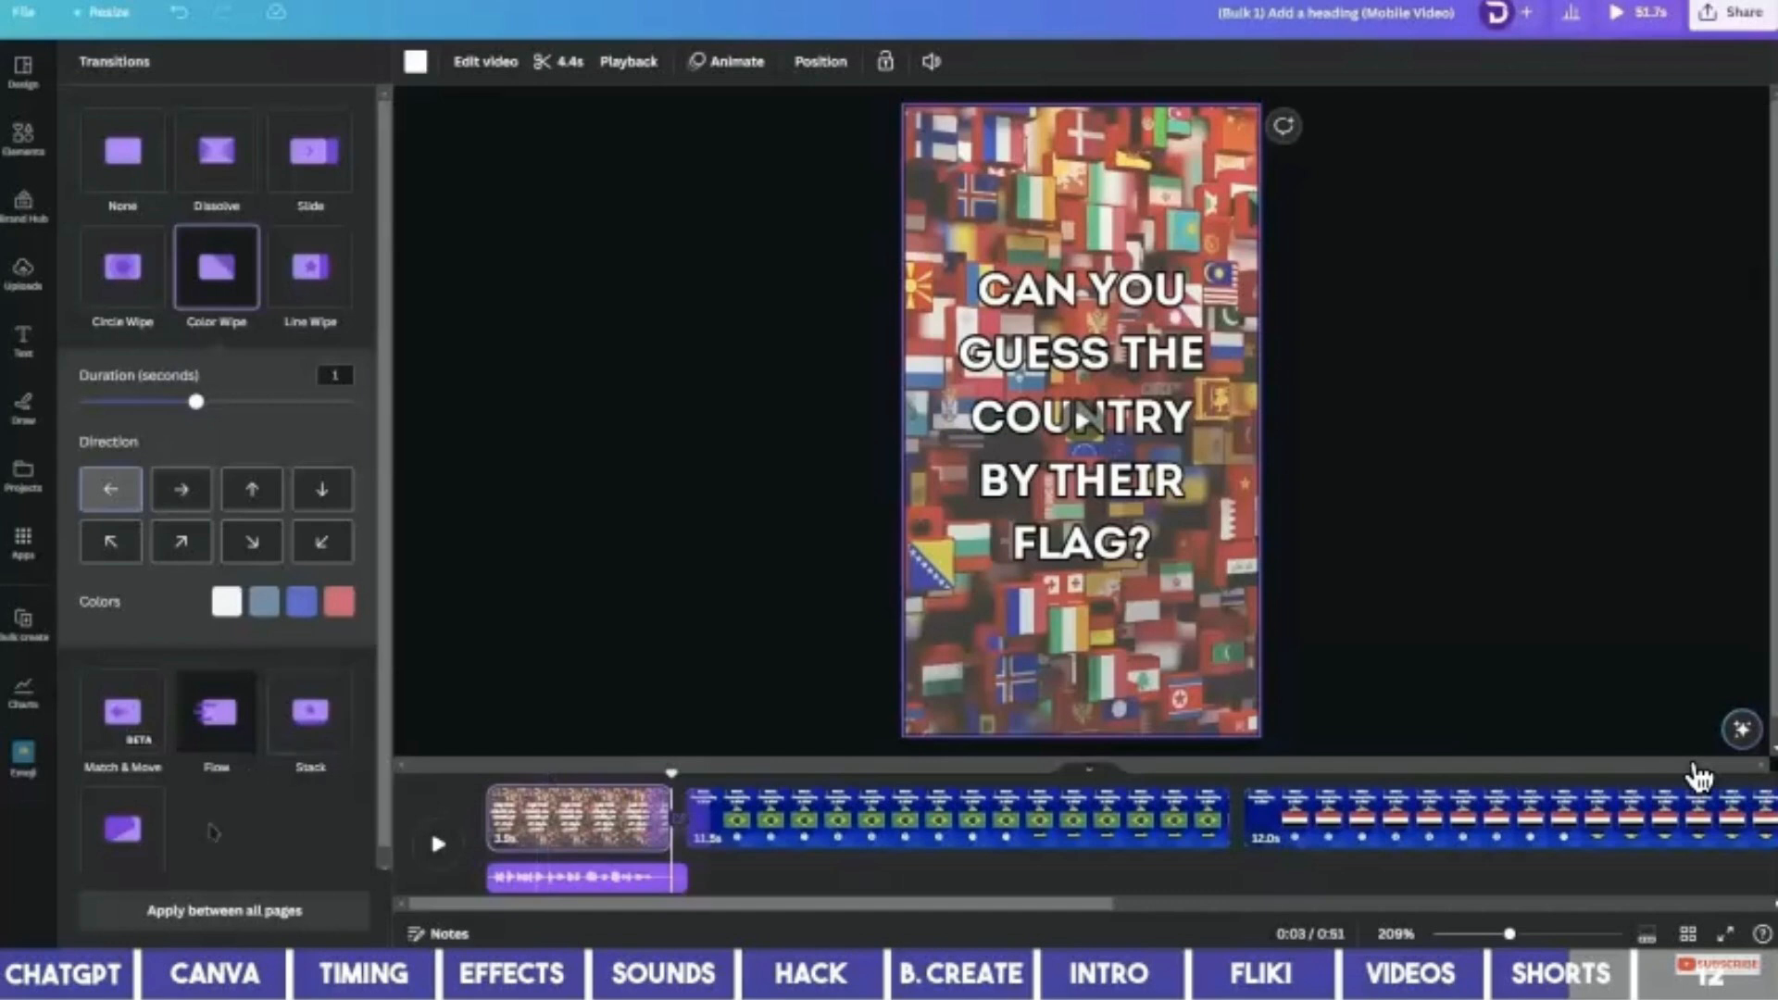
left_click(250, 916)
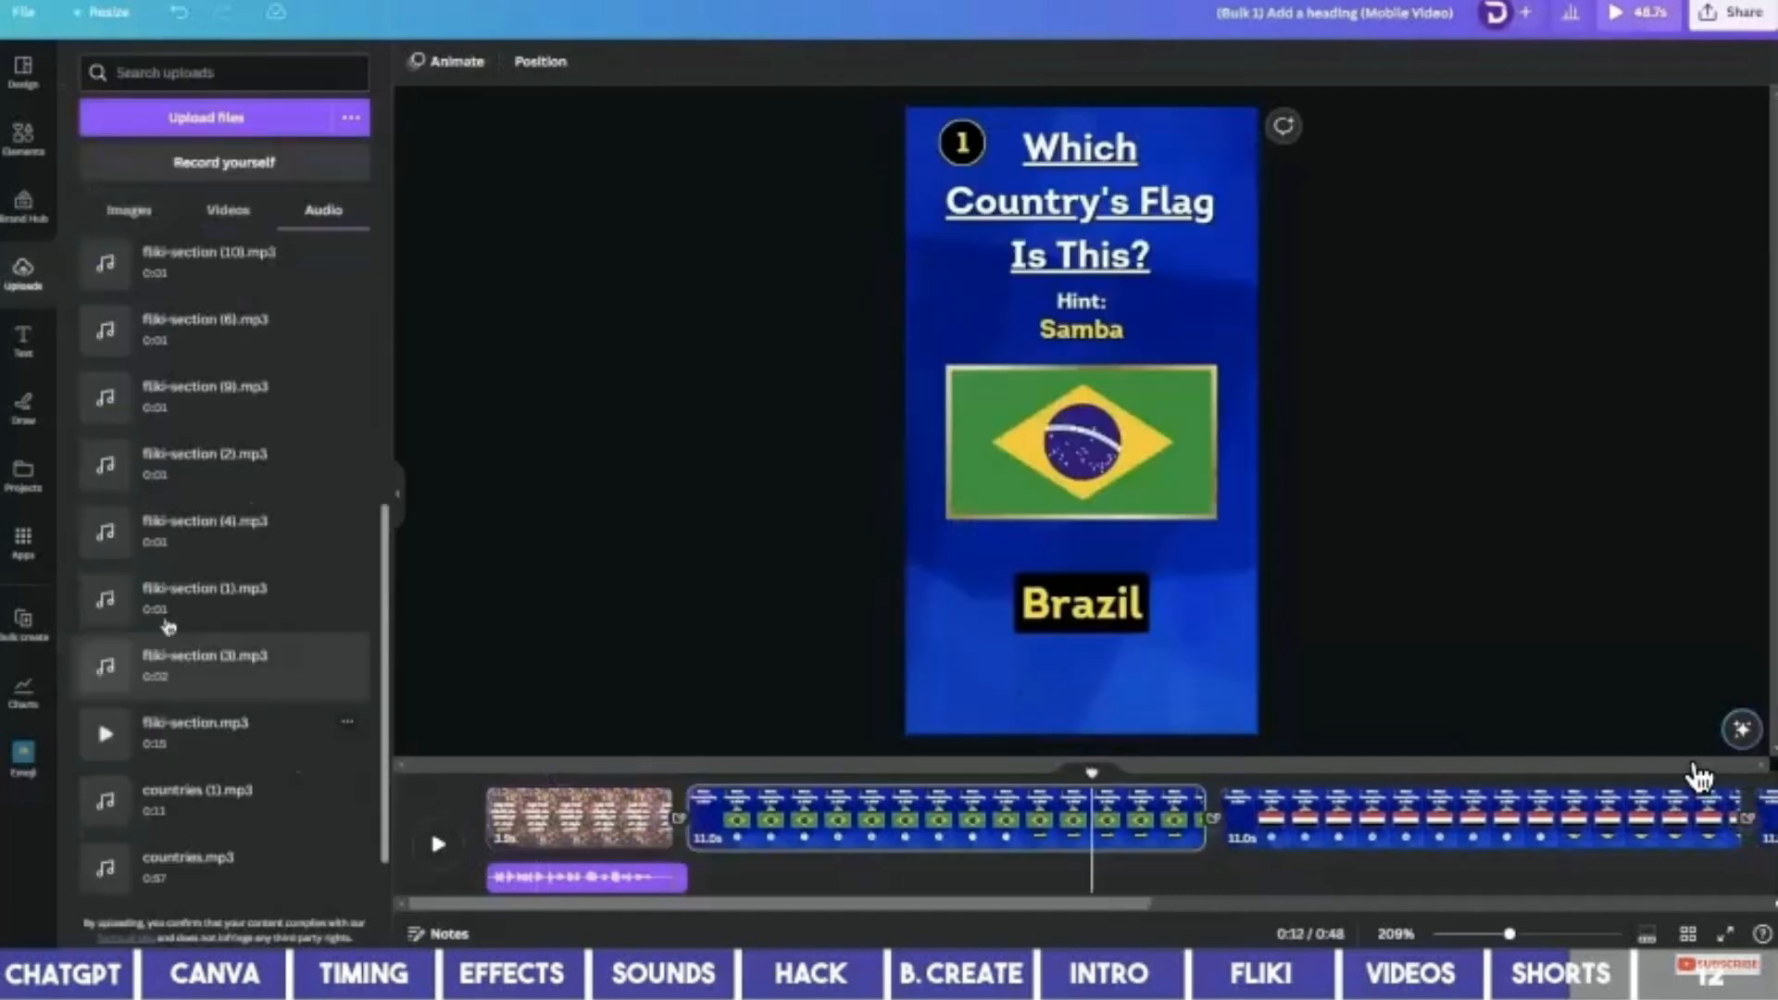
Place the fliki-section (1).mp3 voiceover where the Brazil answer appears.
left_click(1083, 634)
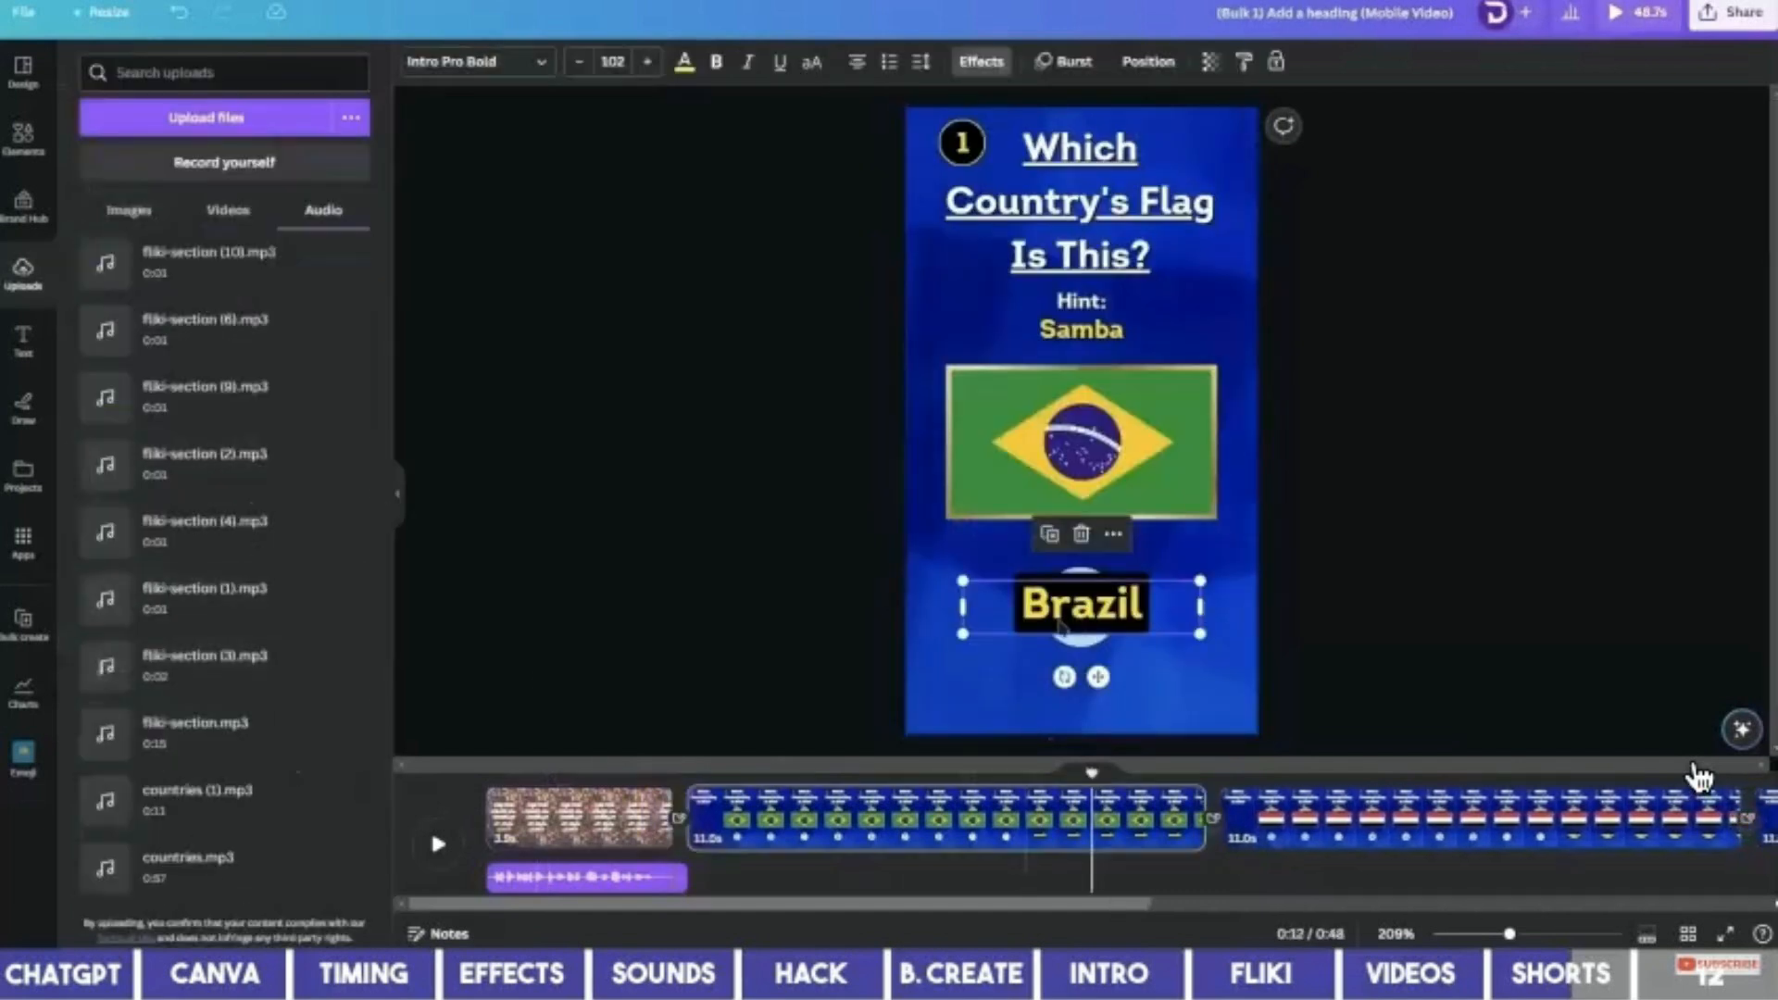
right_click(1098, 600)
left_click(1176, 807)
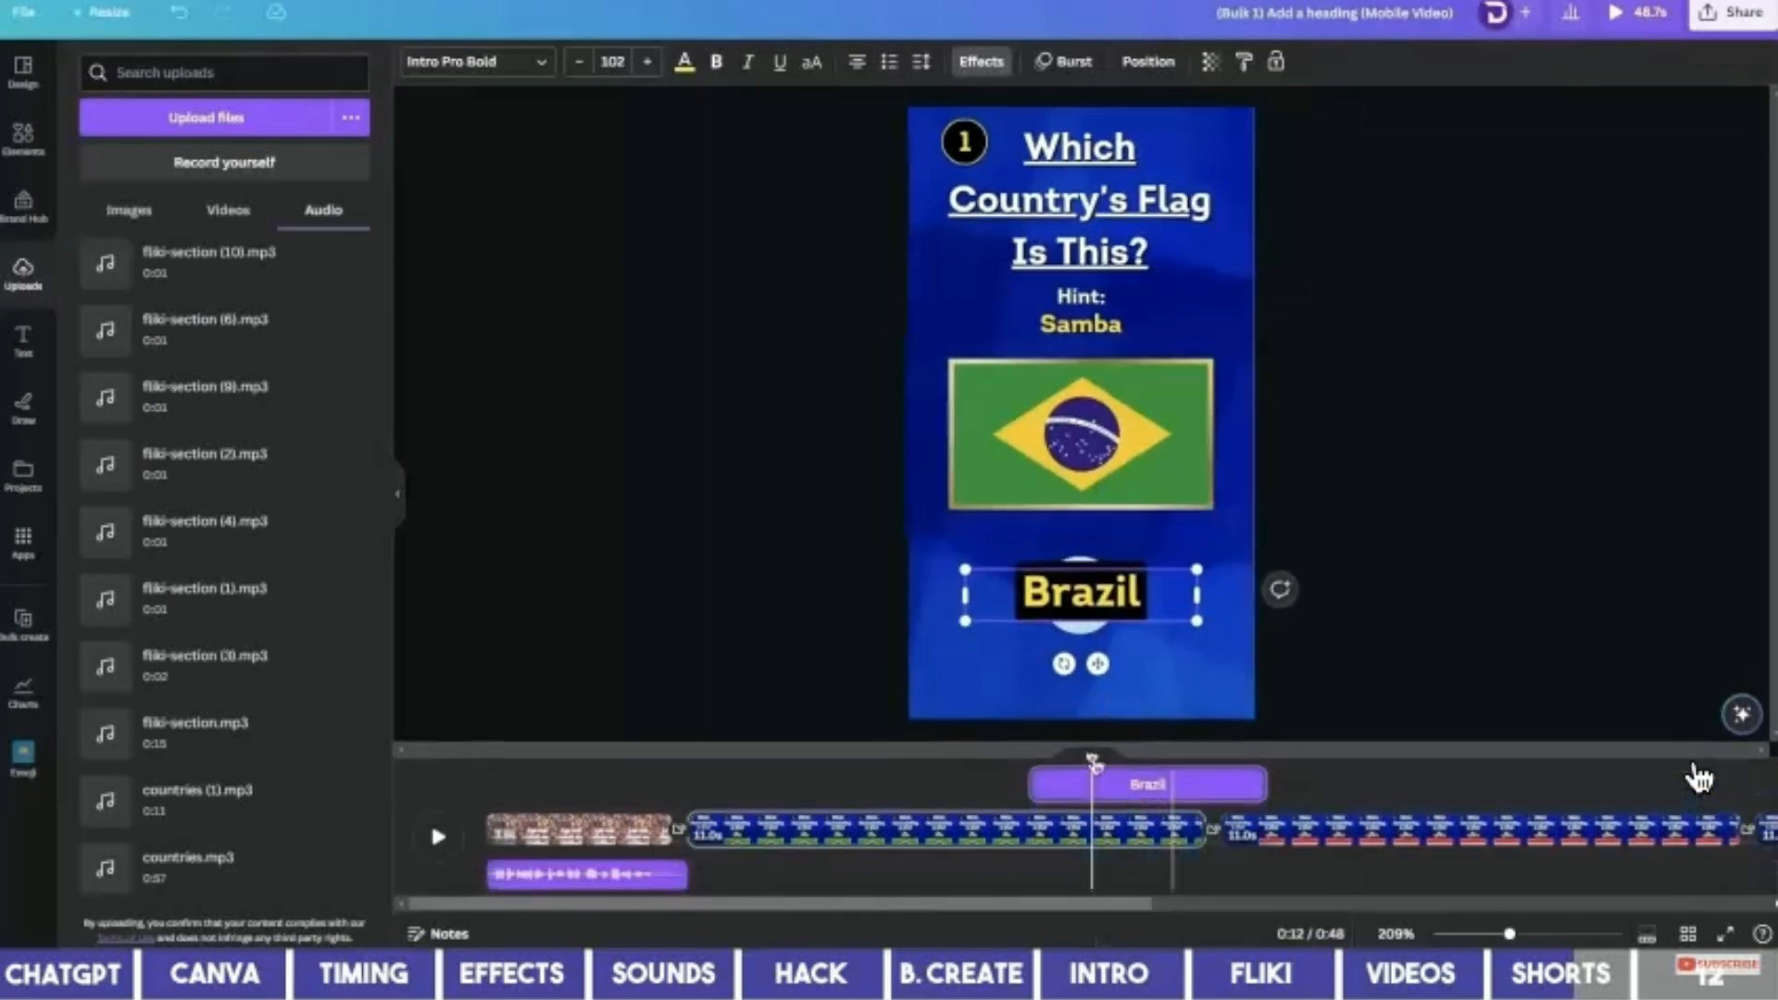
left_click_drag(1093, 761, 1050, 760)
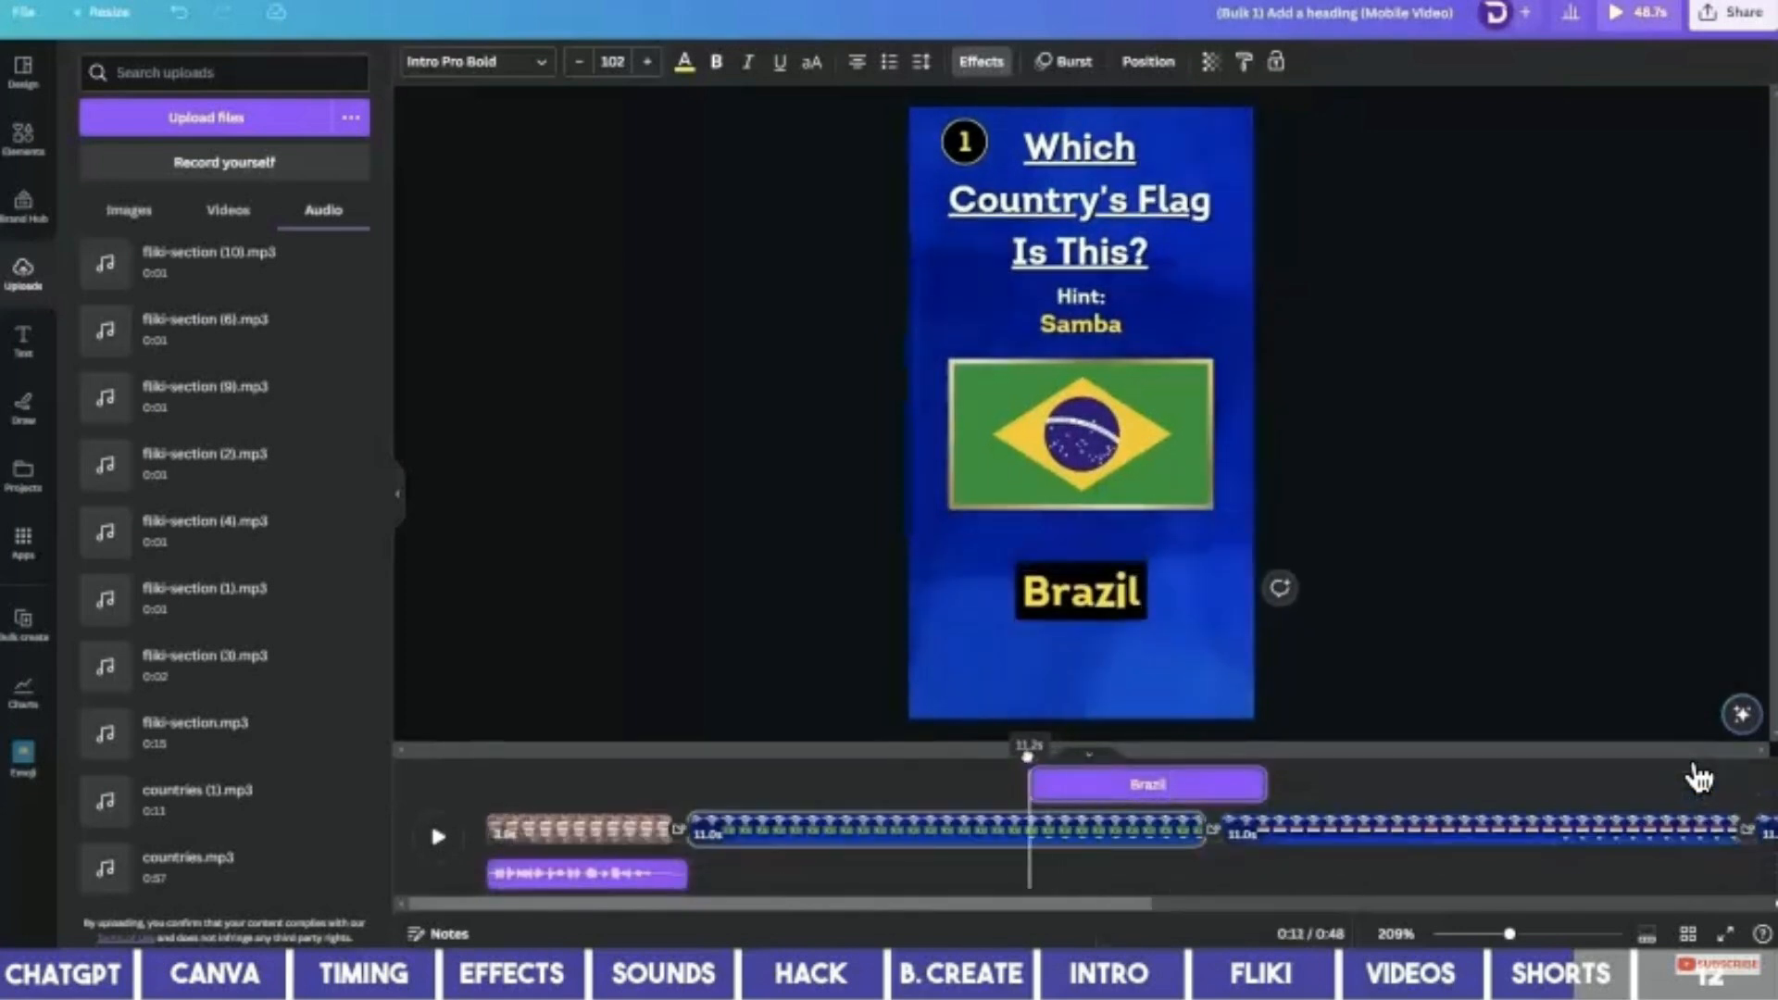
scroll(222, 555, "up", 1)
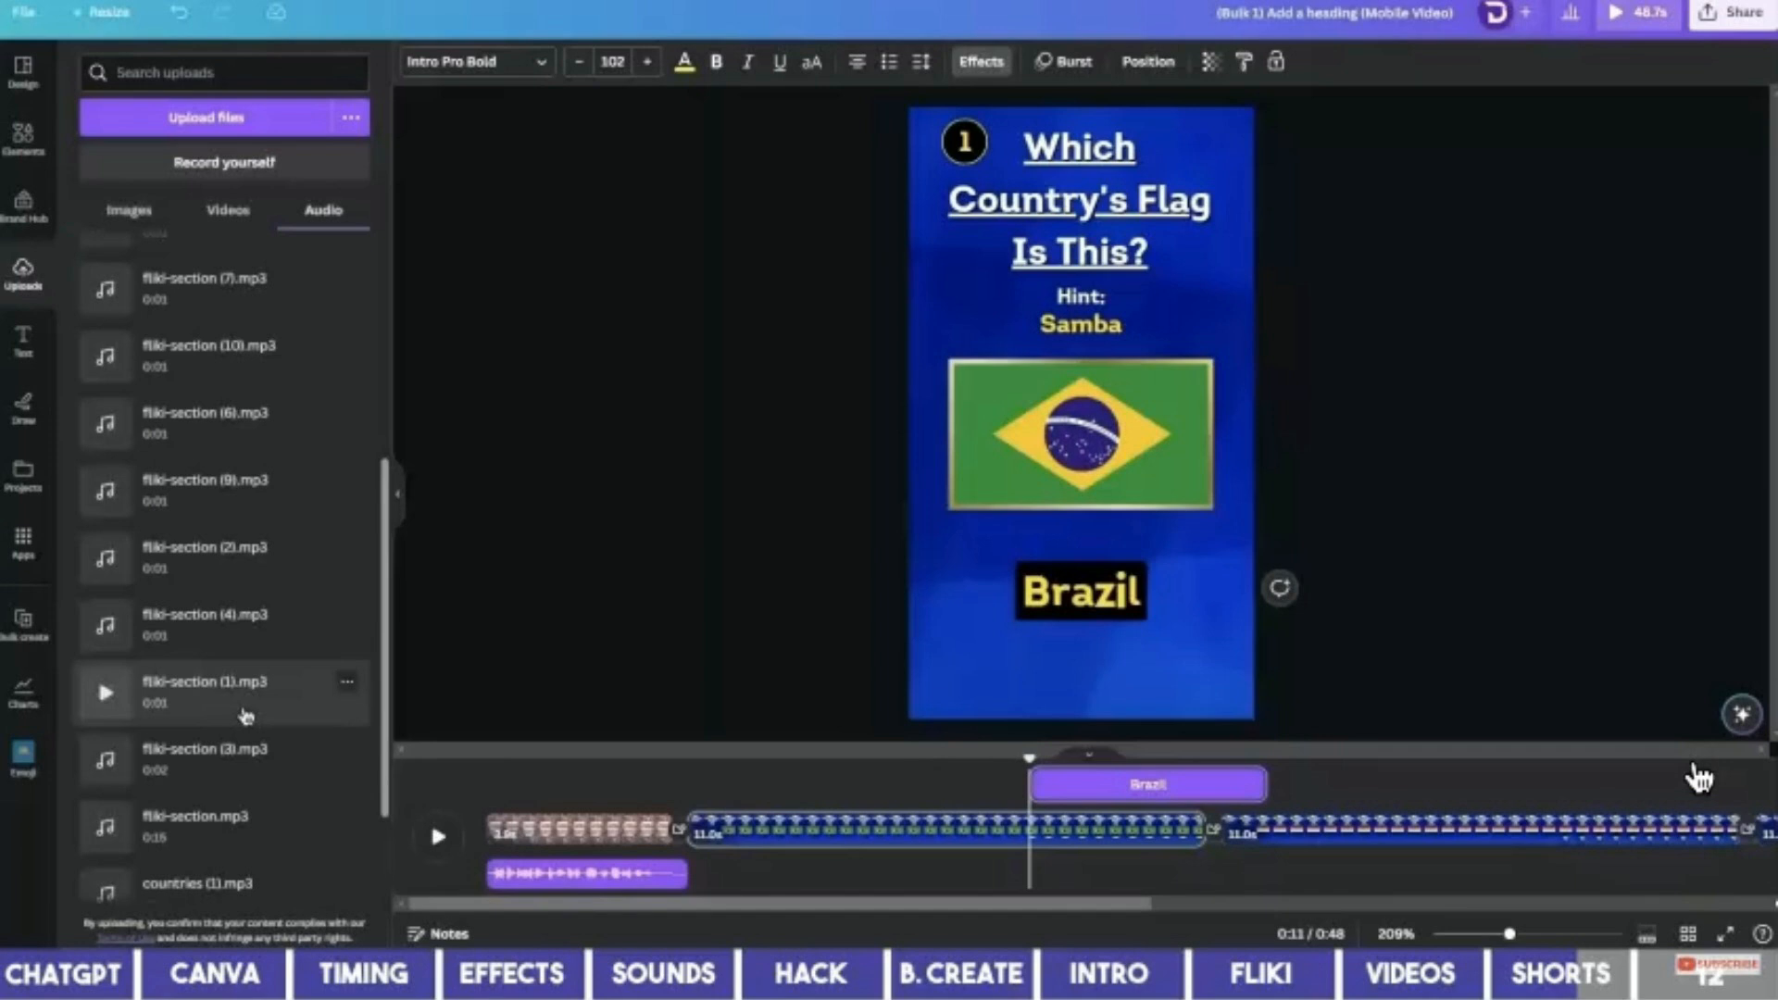
left_click(203, 690)
Place the fliki-section (2).mp3 voiceover where the Egypt answer appears.
scroll(903, 871, "right", 4)
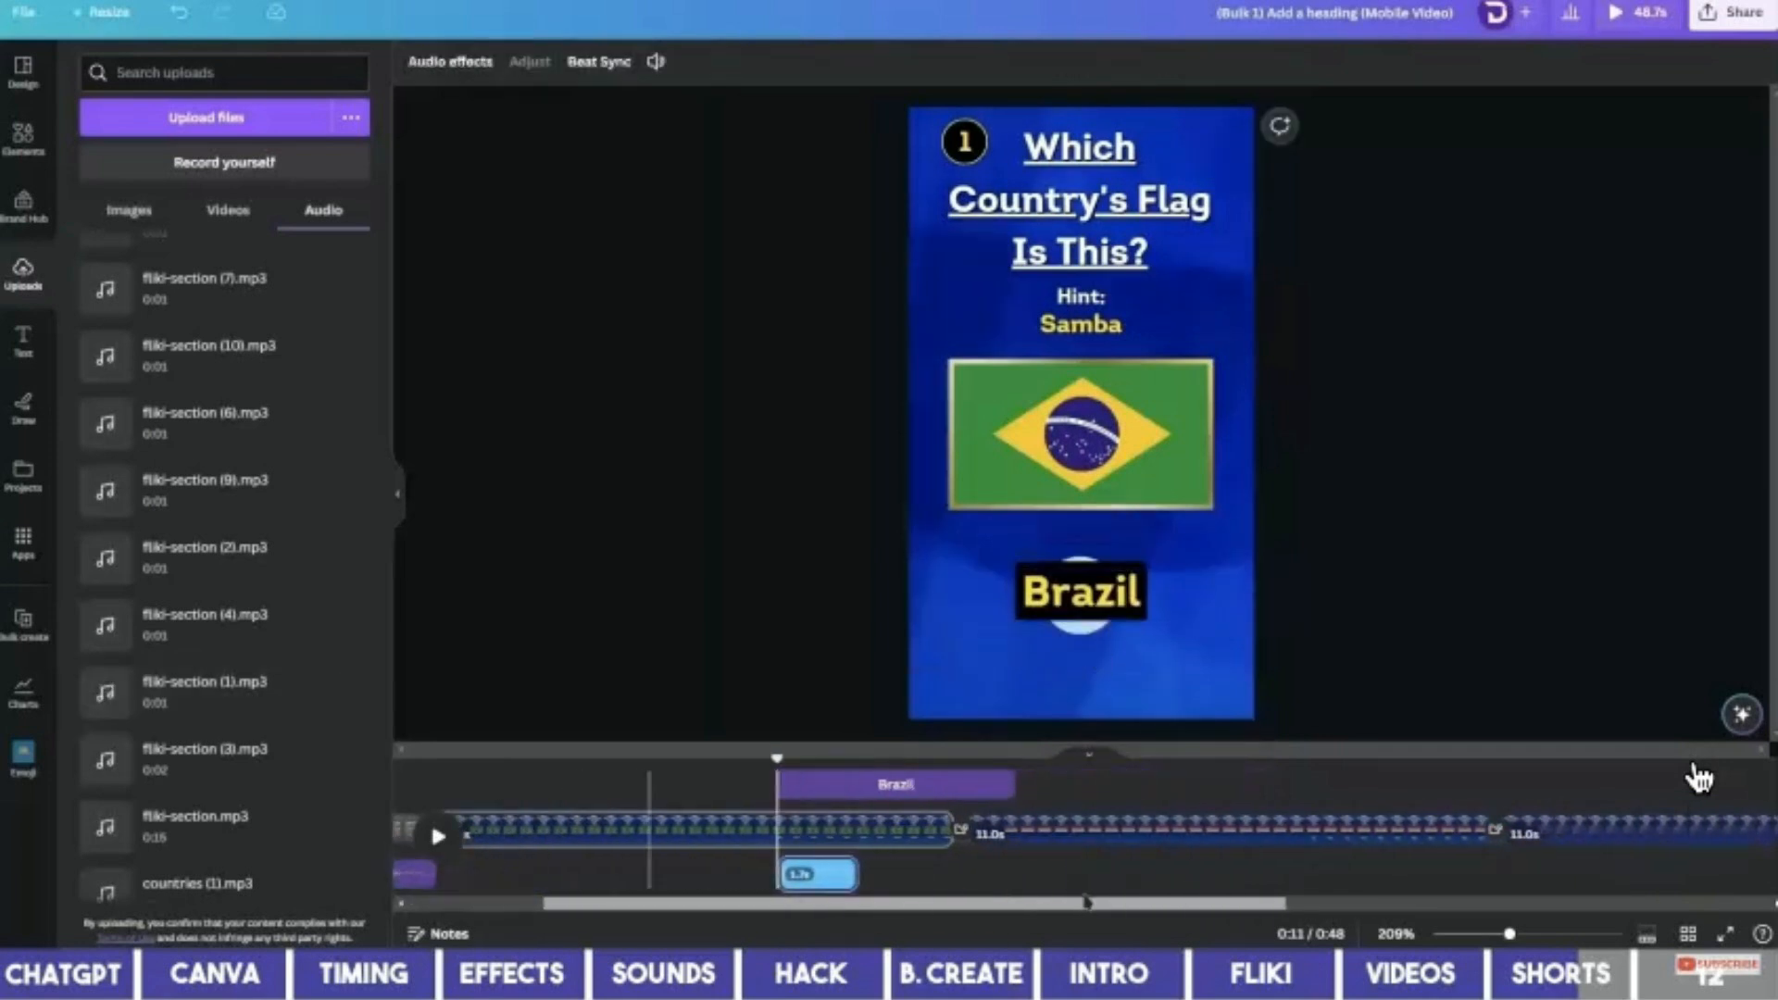
left_click(1100, 868)
left_click(1081, 592)
left_click(1219, 761)
left_click(213, 557)
scroll(985, 833, "right", 6)
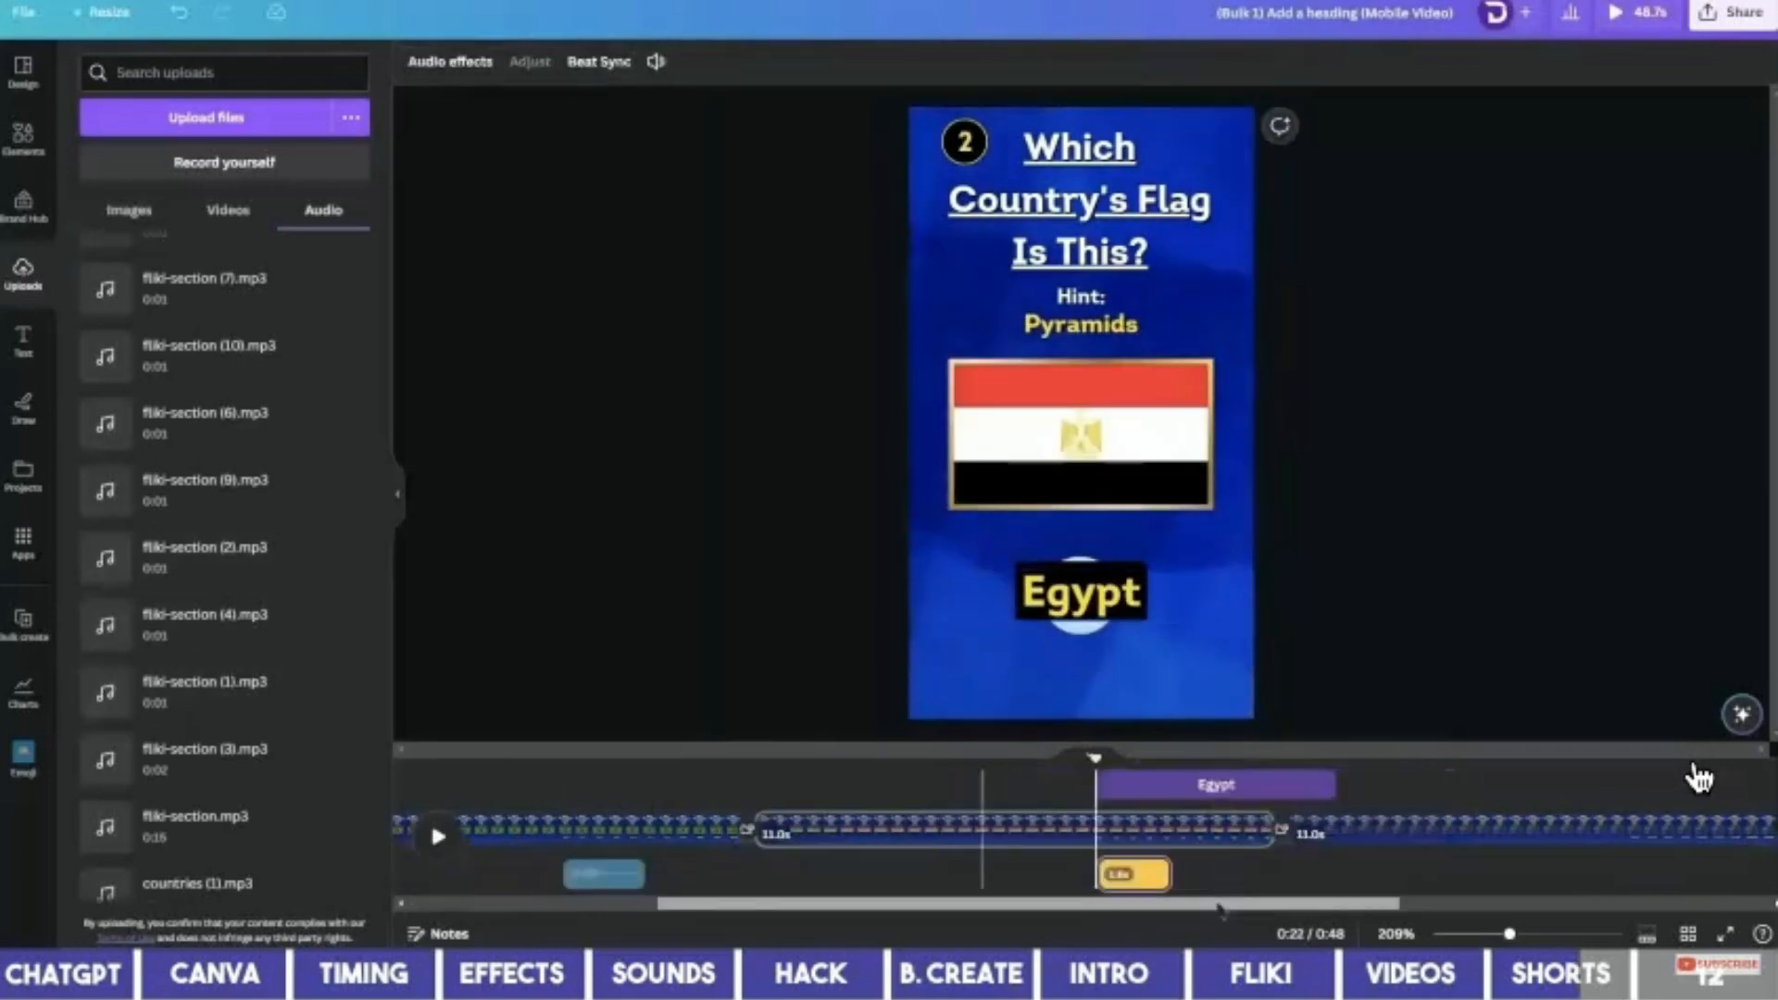
left_click(1169, 787)
scroll(246, 741, "down", 1)
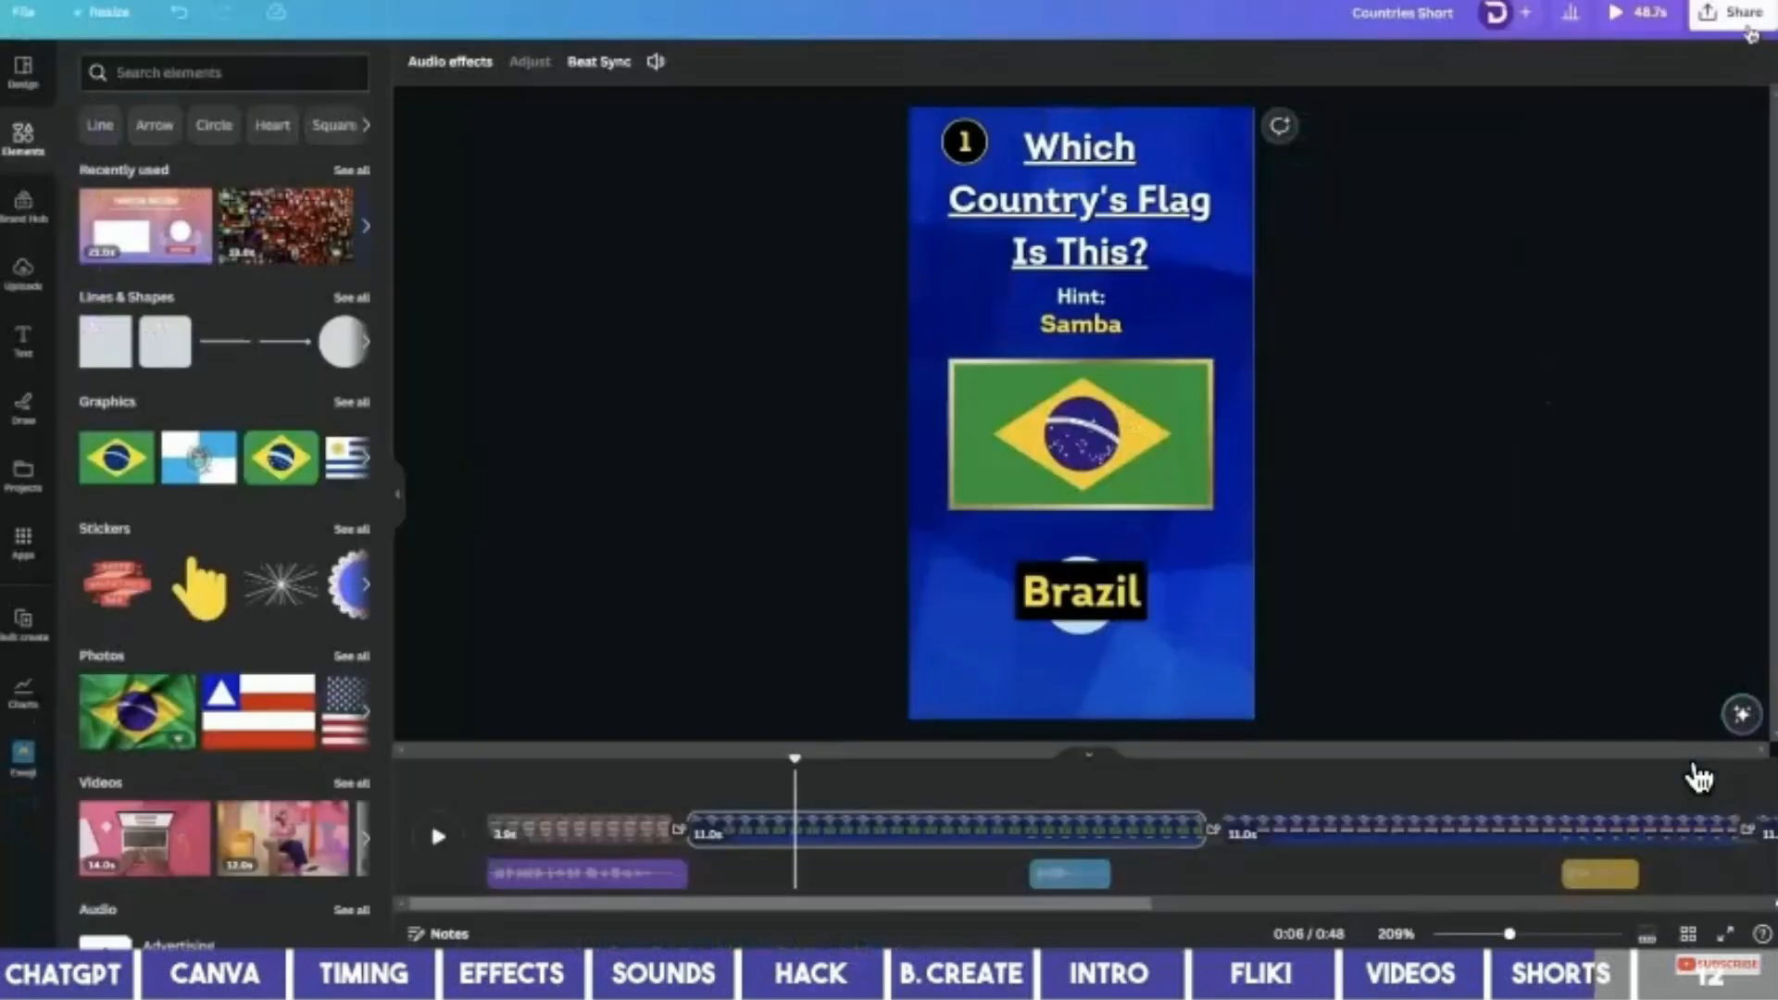
Bring up the Share menu's download settings for the vertical quiz video.
left_click(1746, 26)
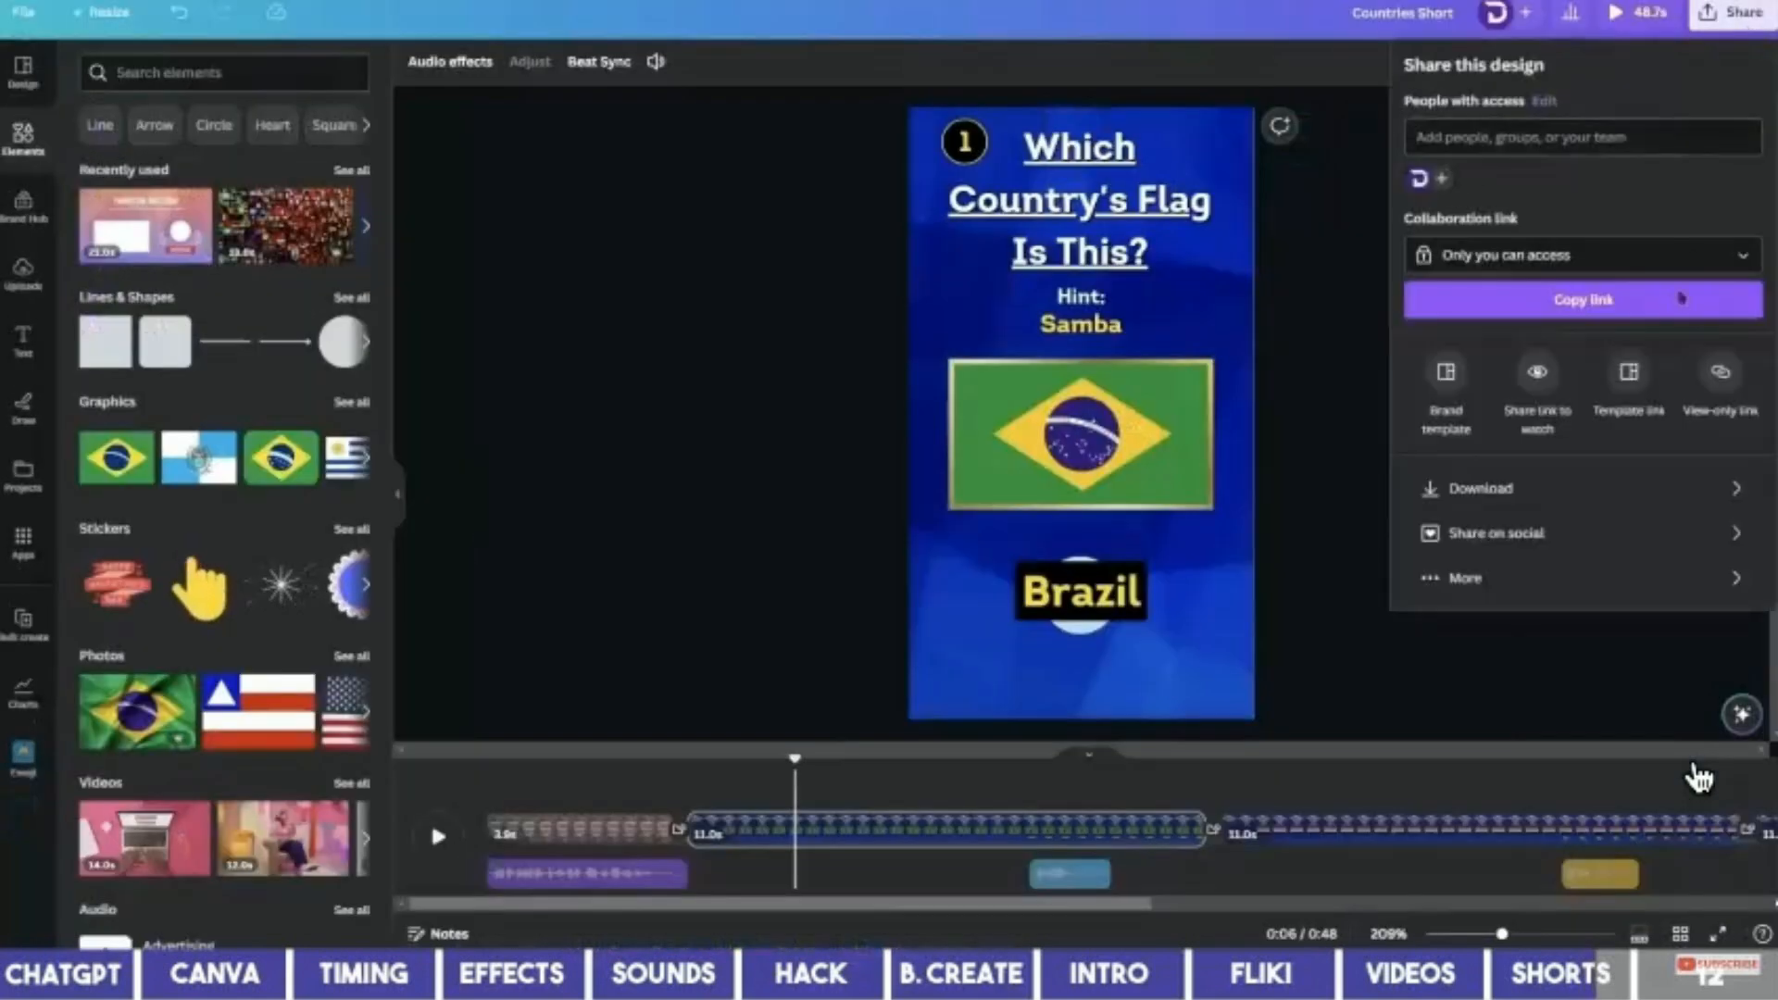
left_click(1605, 493)
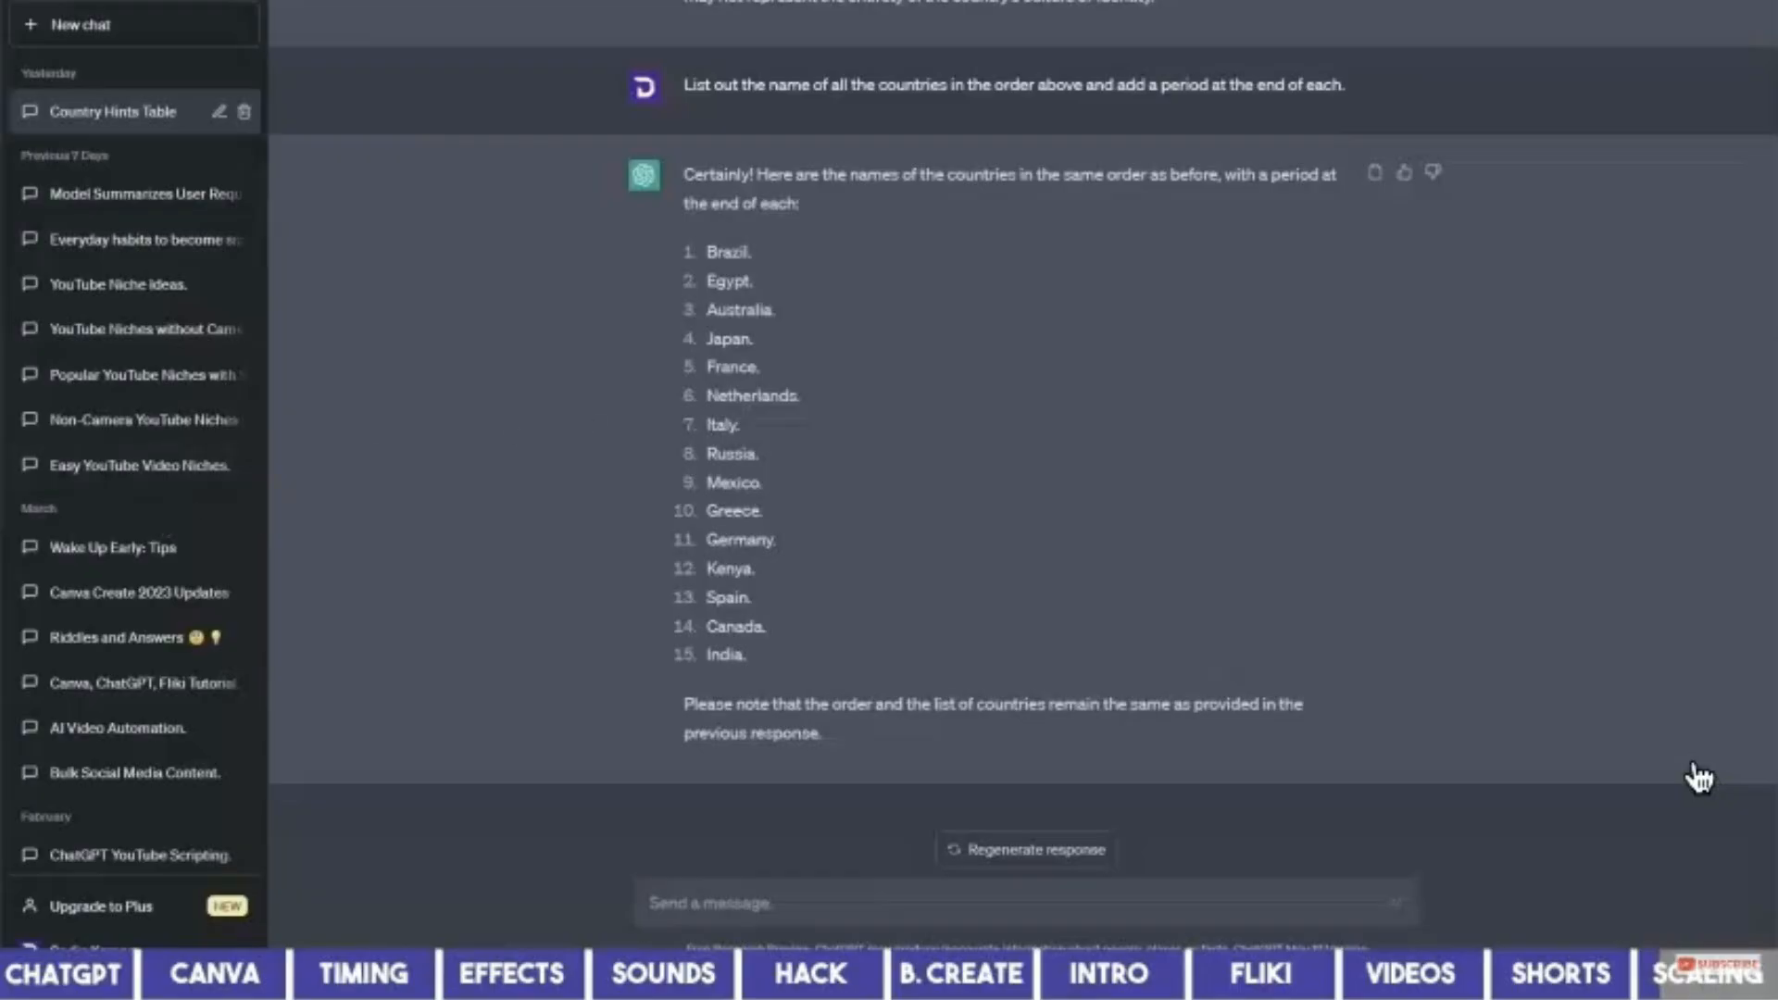
Scroll the ChatGPT chat to the reply listing the fifteen quiz countries.
scroll(1699, 779, "up", 2)
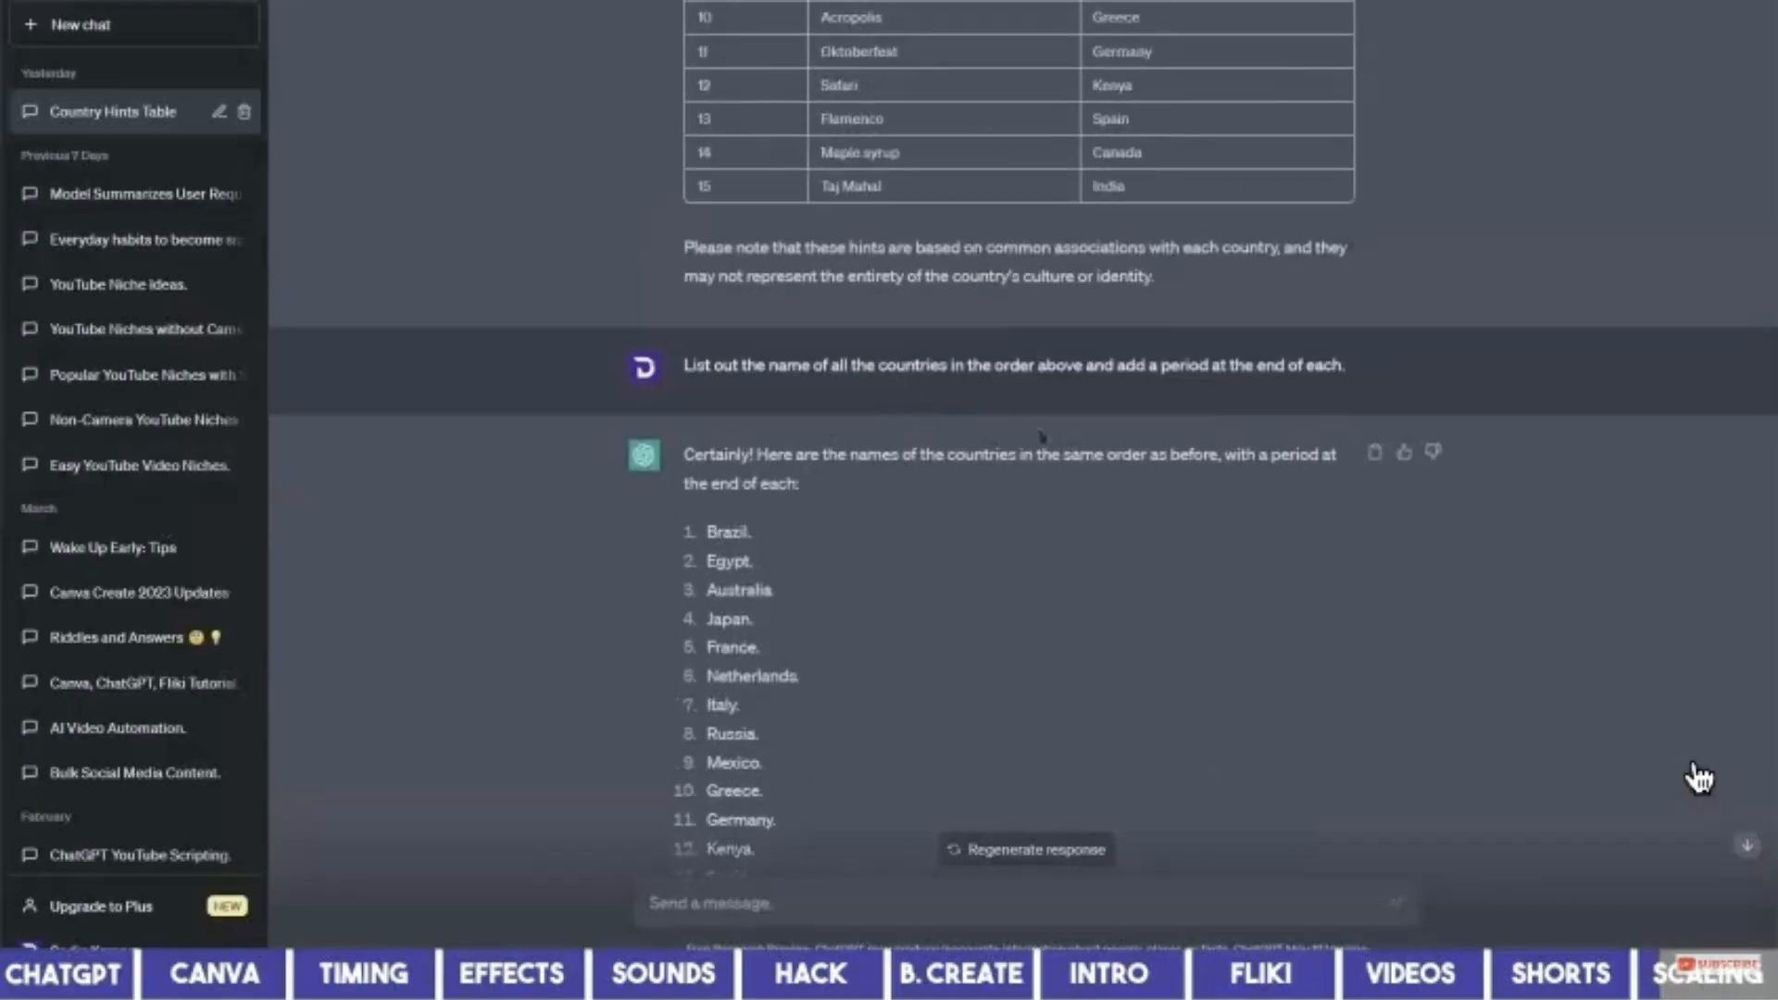
scroll(1046, 435, "up", 2)
scroll(1204, 443, "down", 5)
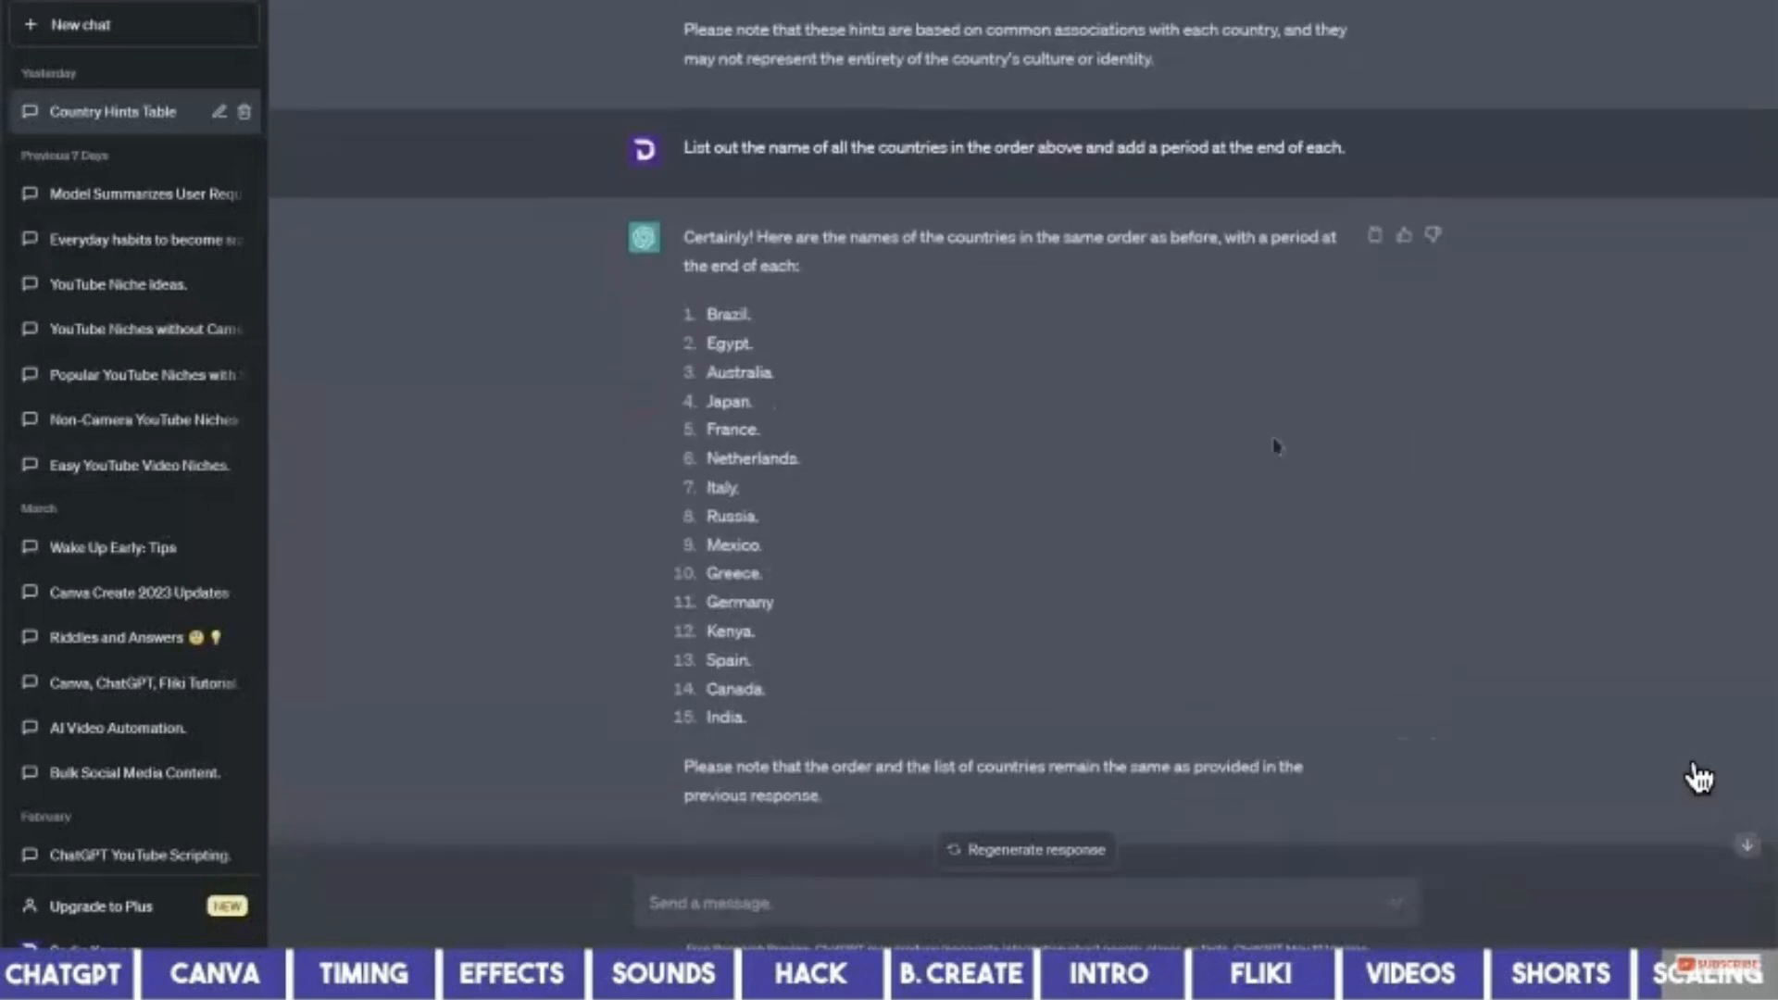
scroll(1276, 446, "down", 1)
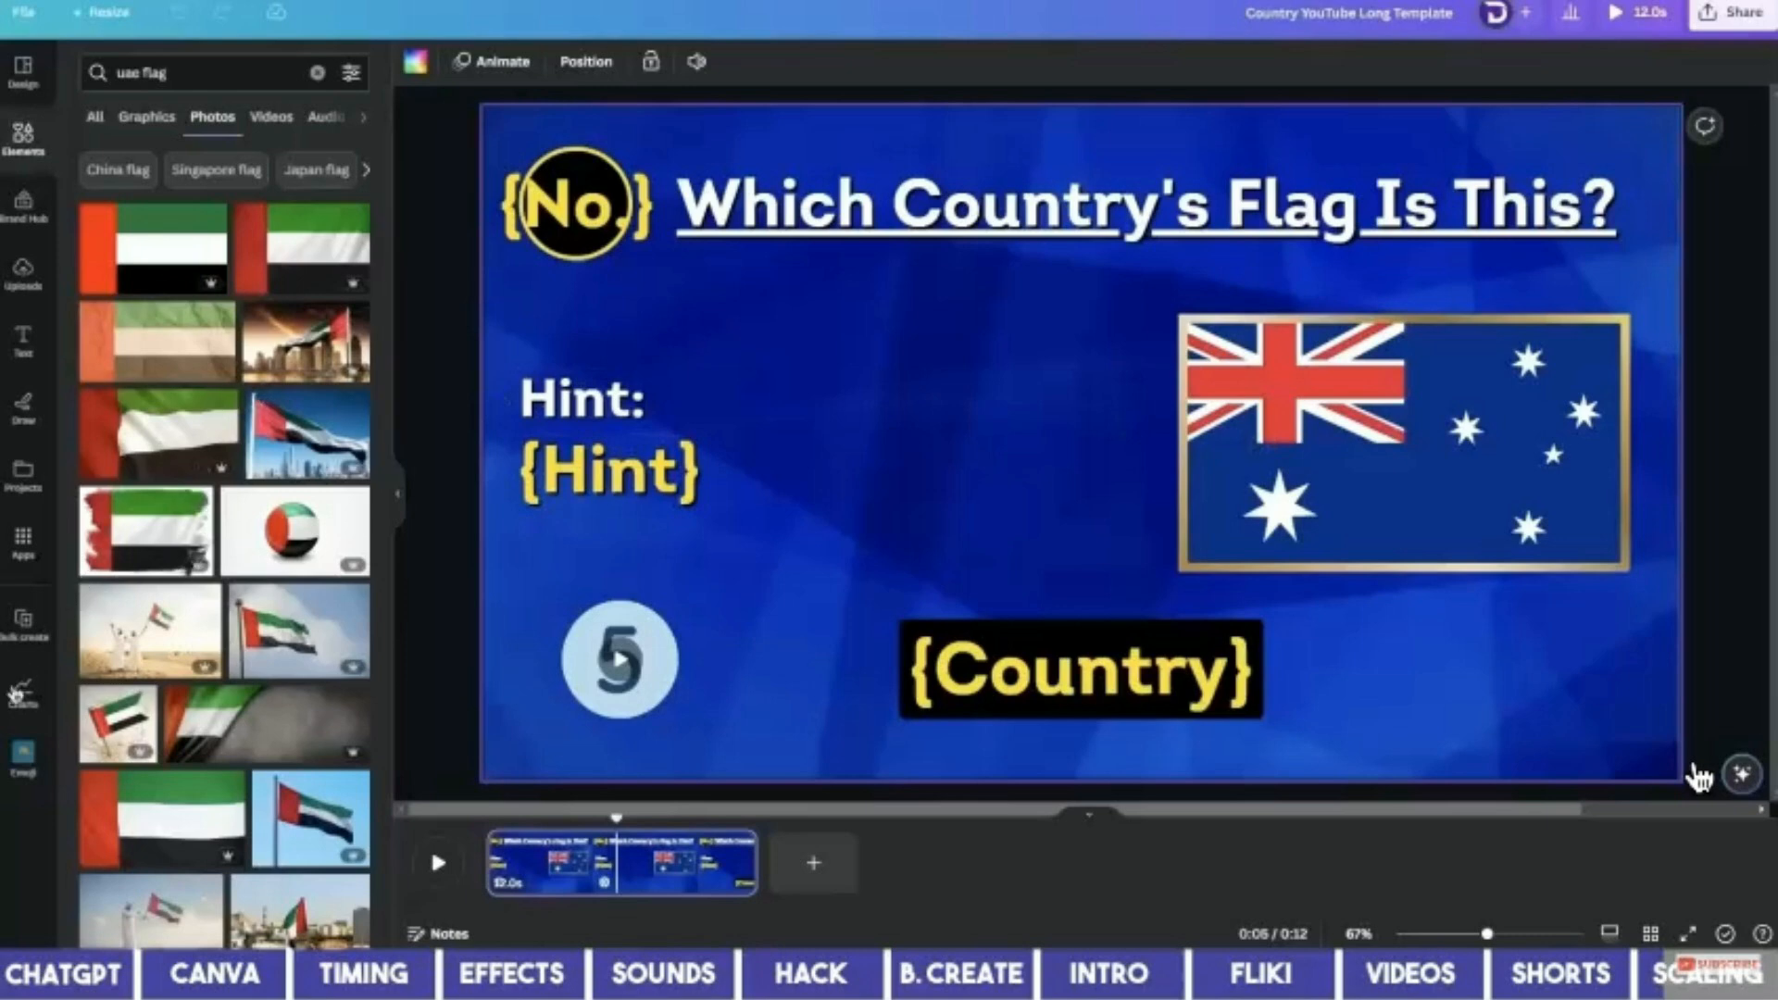
Start bulk create on the landscape template with manual data entry.
left_click(20, 639)
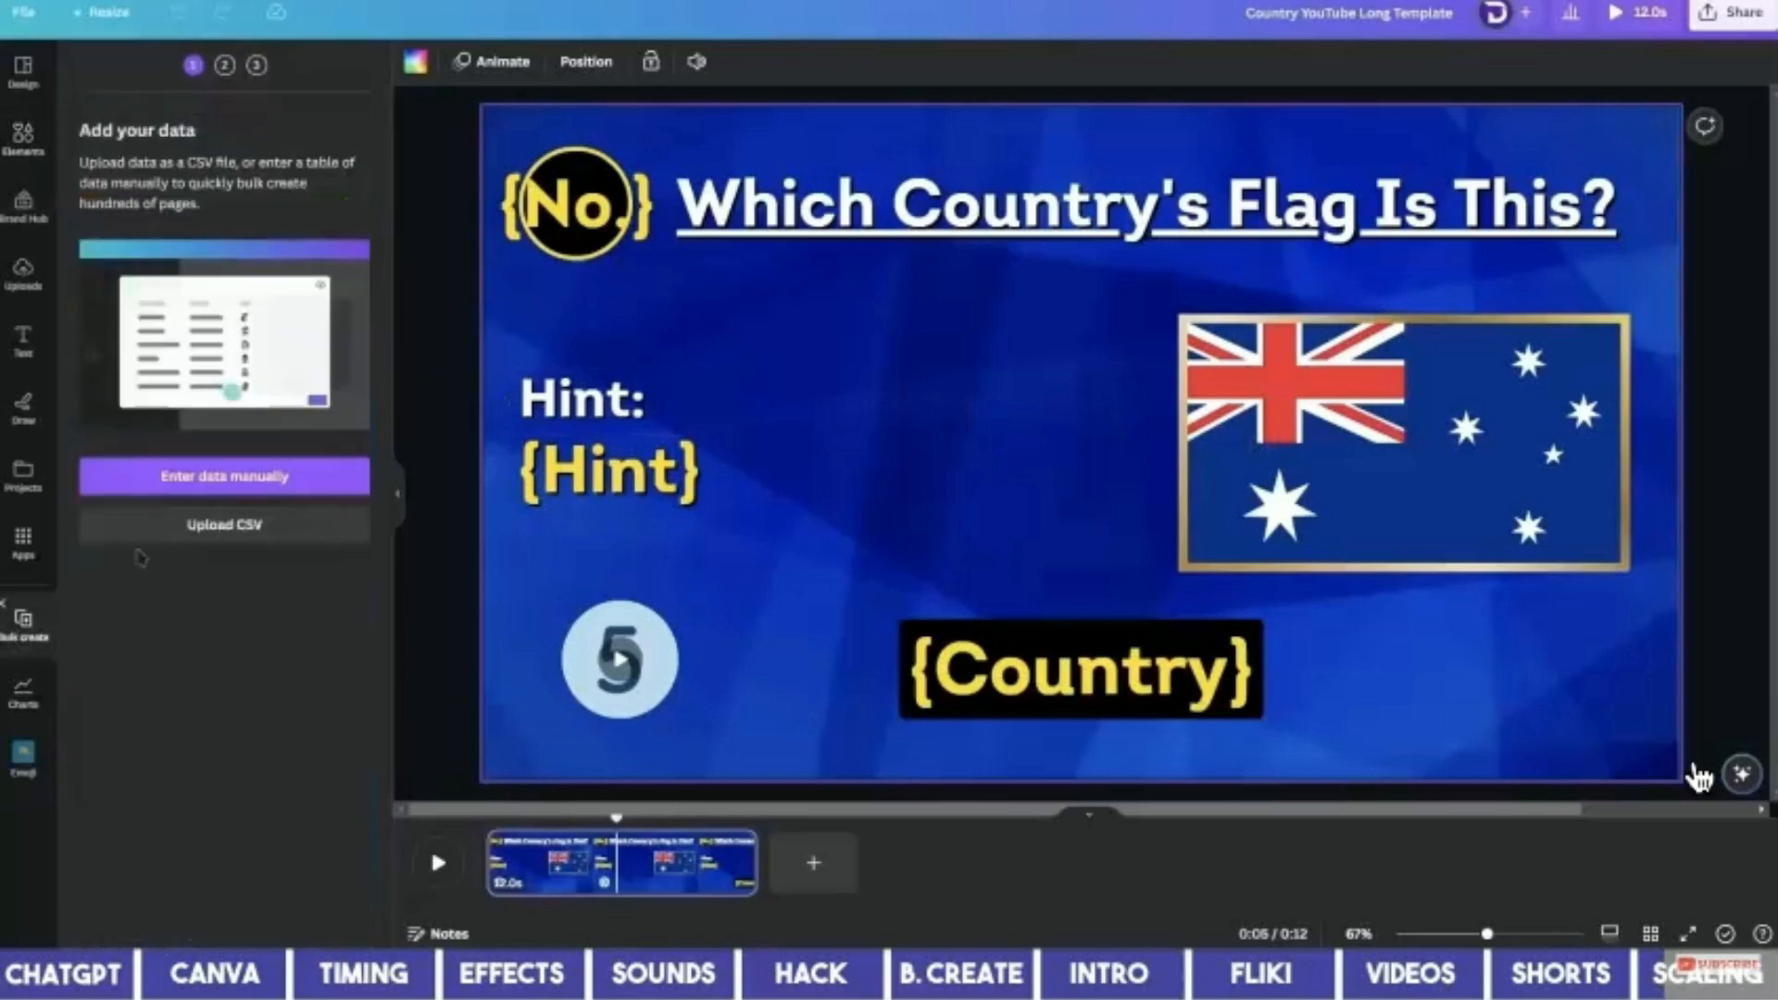
left_click(223, 475)
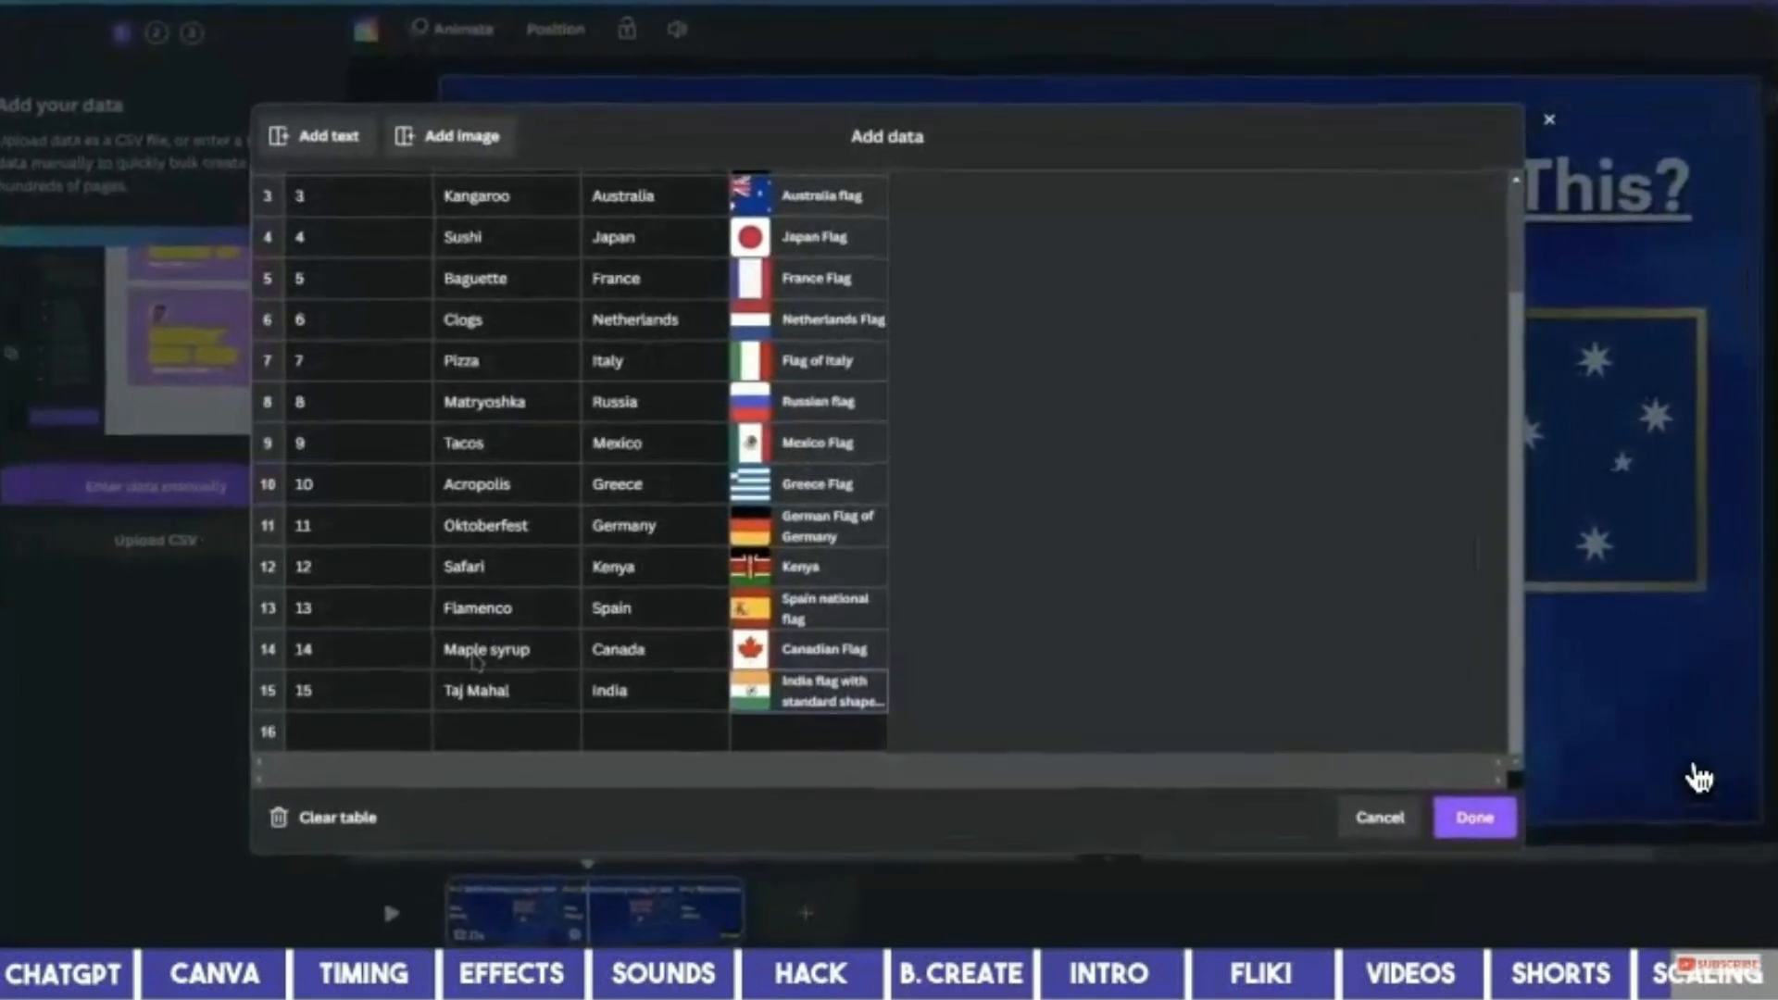
scroll(473, 660, "up", 3)
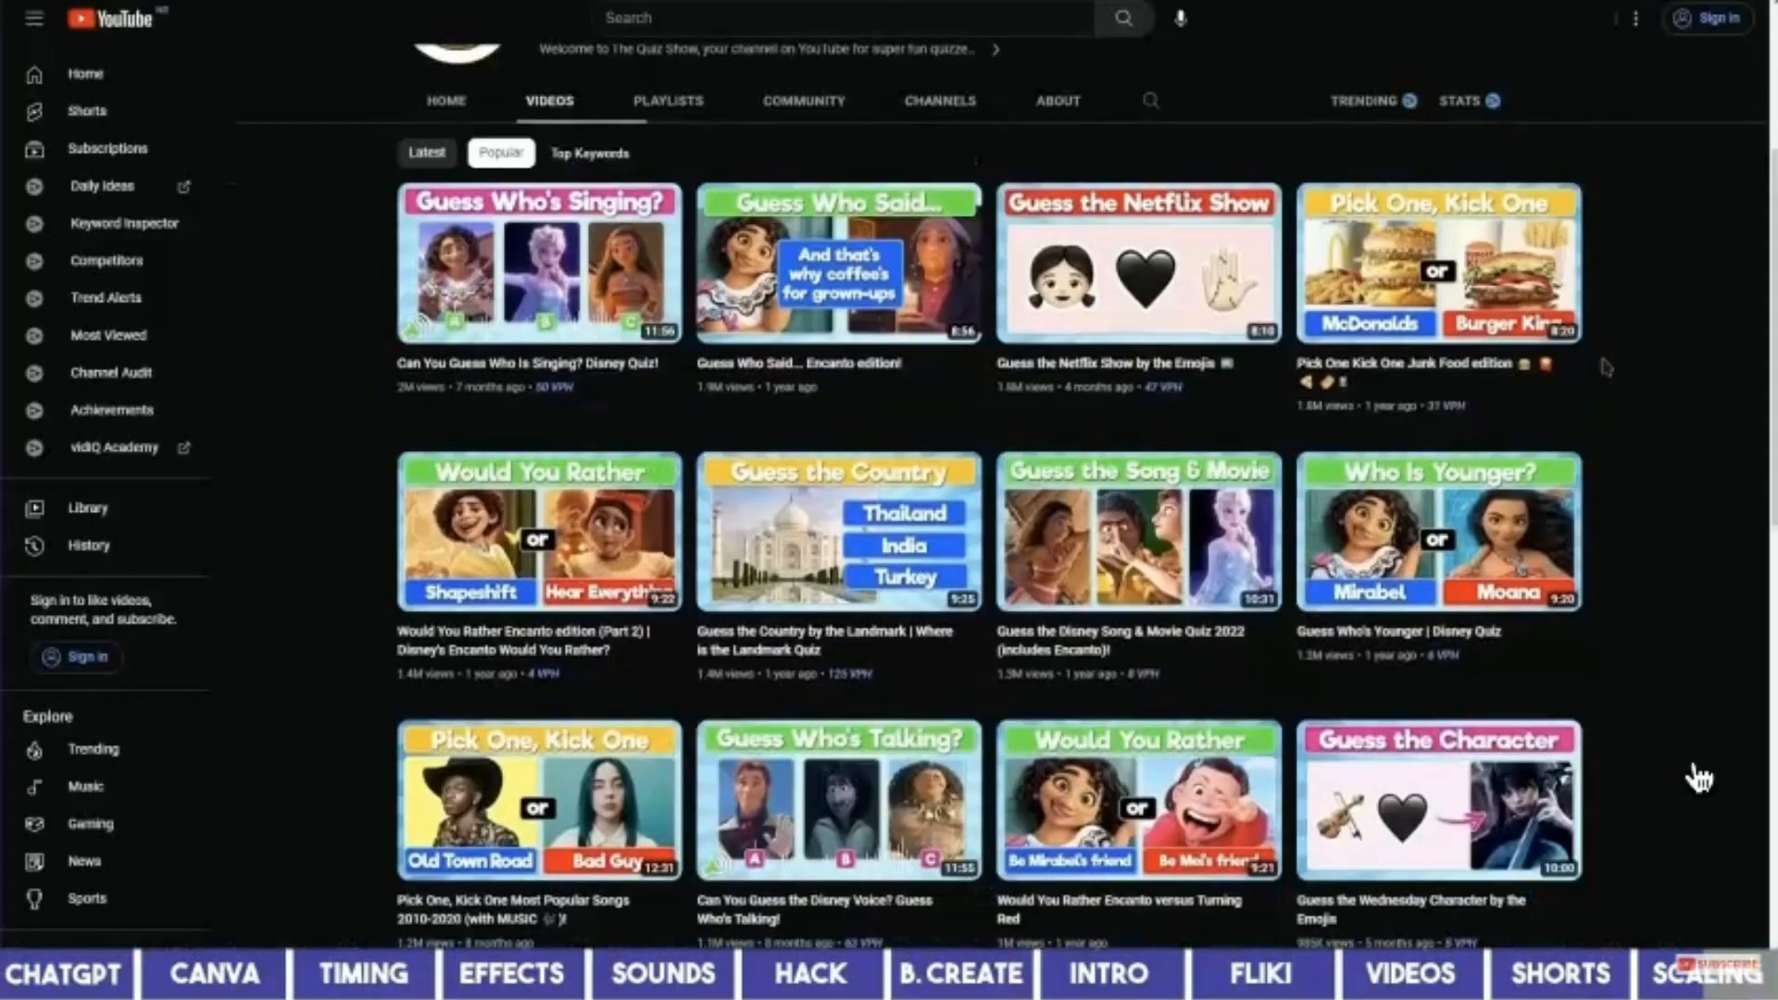
Browse the quiz channels' video lists and sort Quiz Monster's videos by trending.
scroll(628, 89, "down", 3)
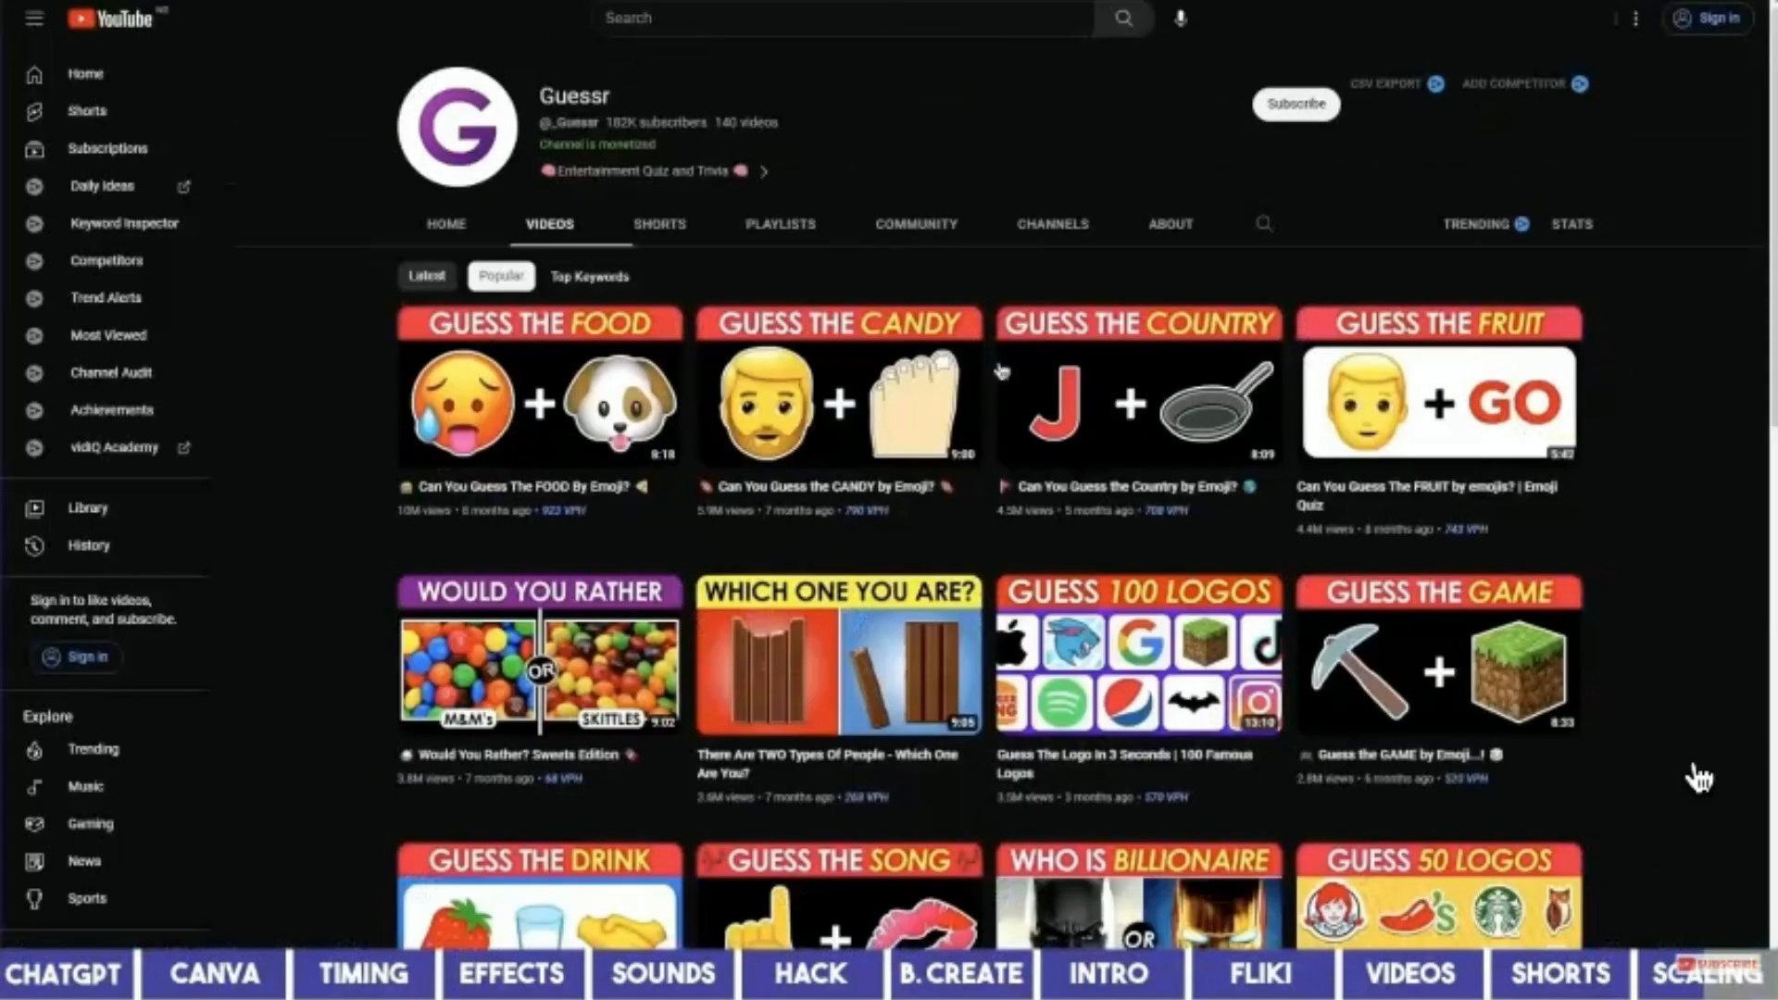
scroll(1699, 778, "down", 5)
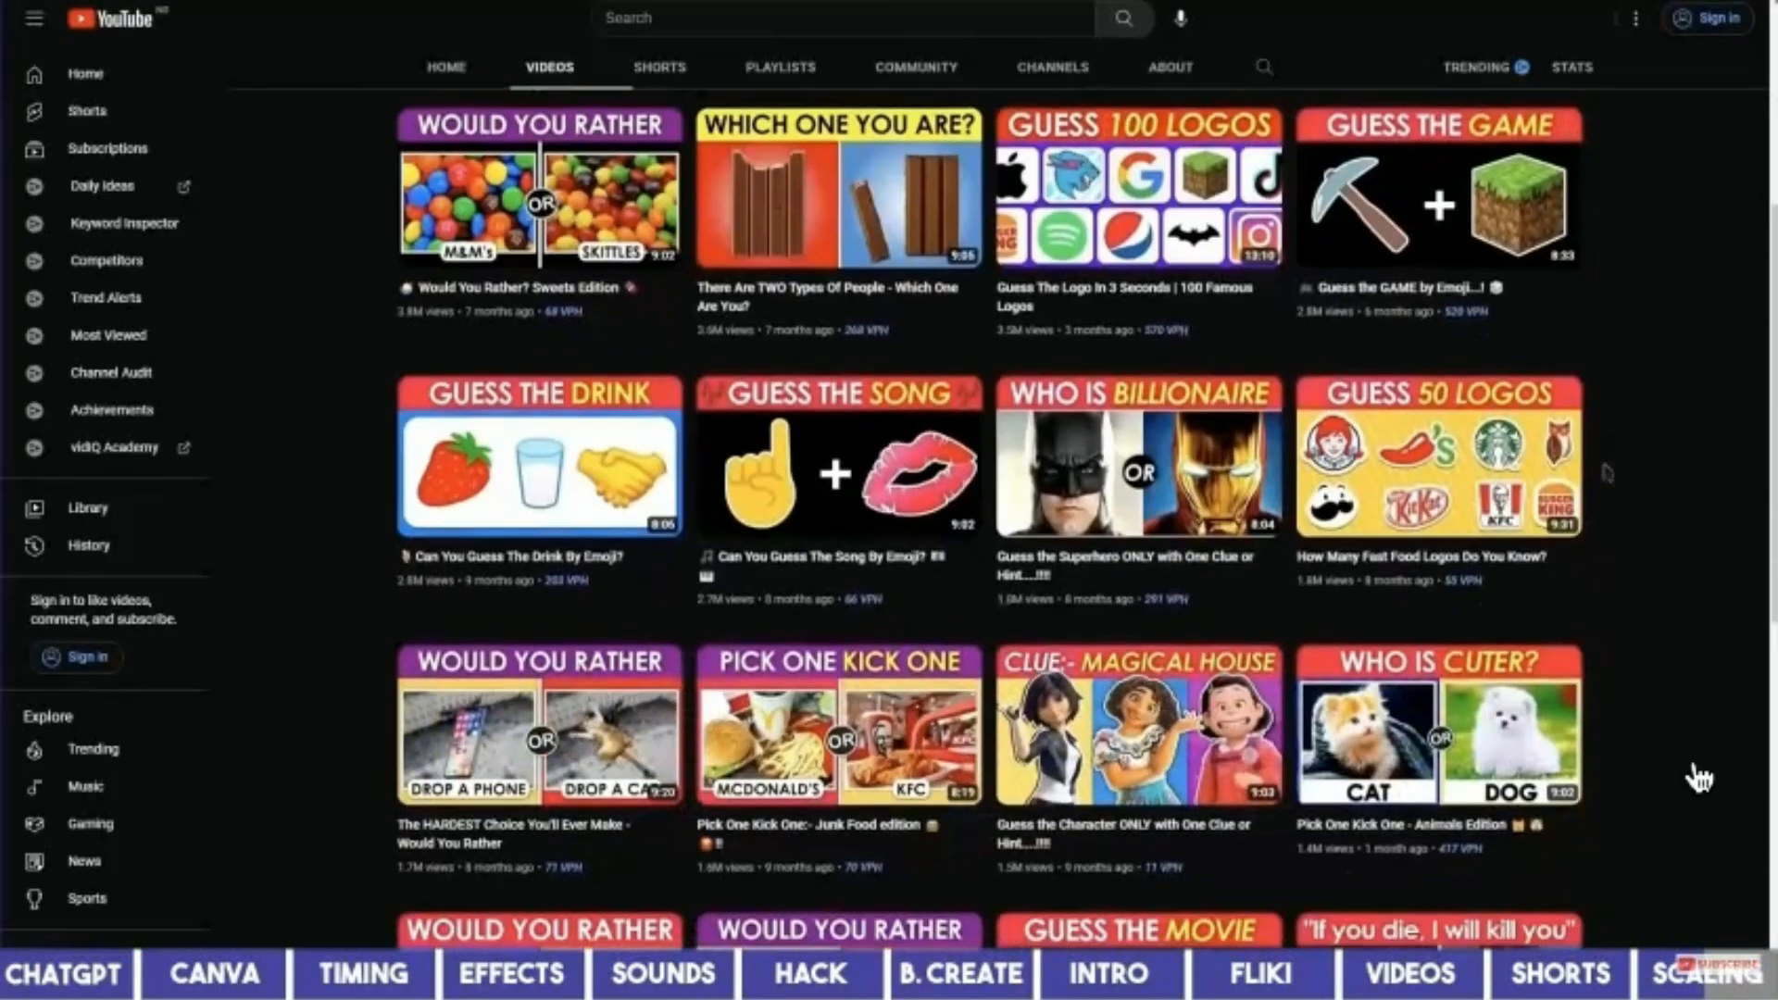
scroll(1607, 472, "down", 5)
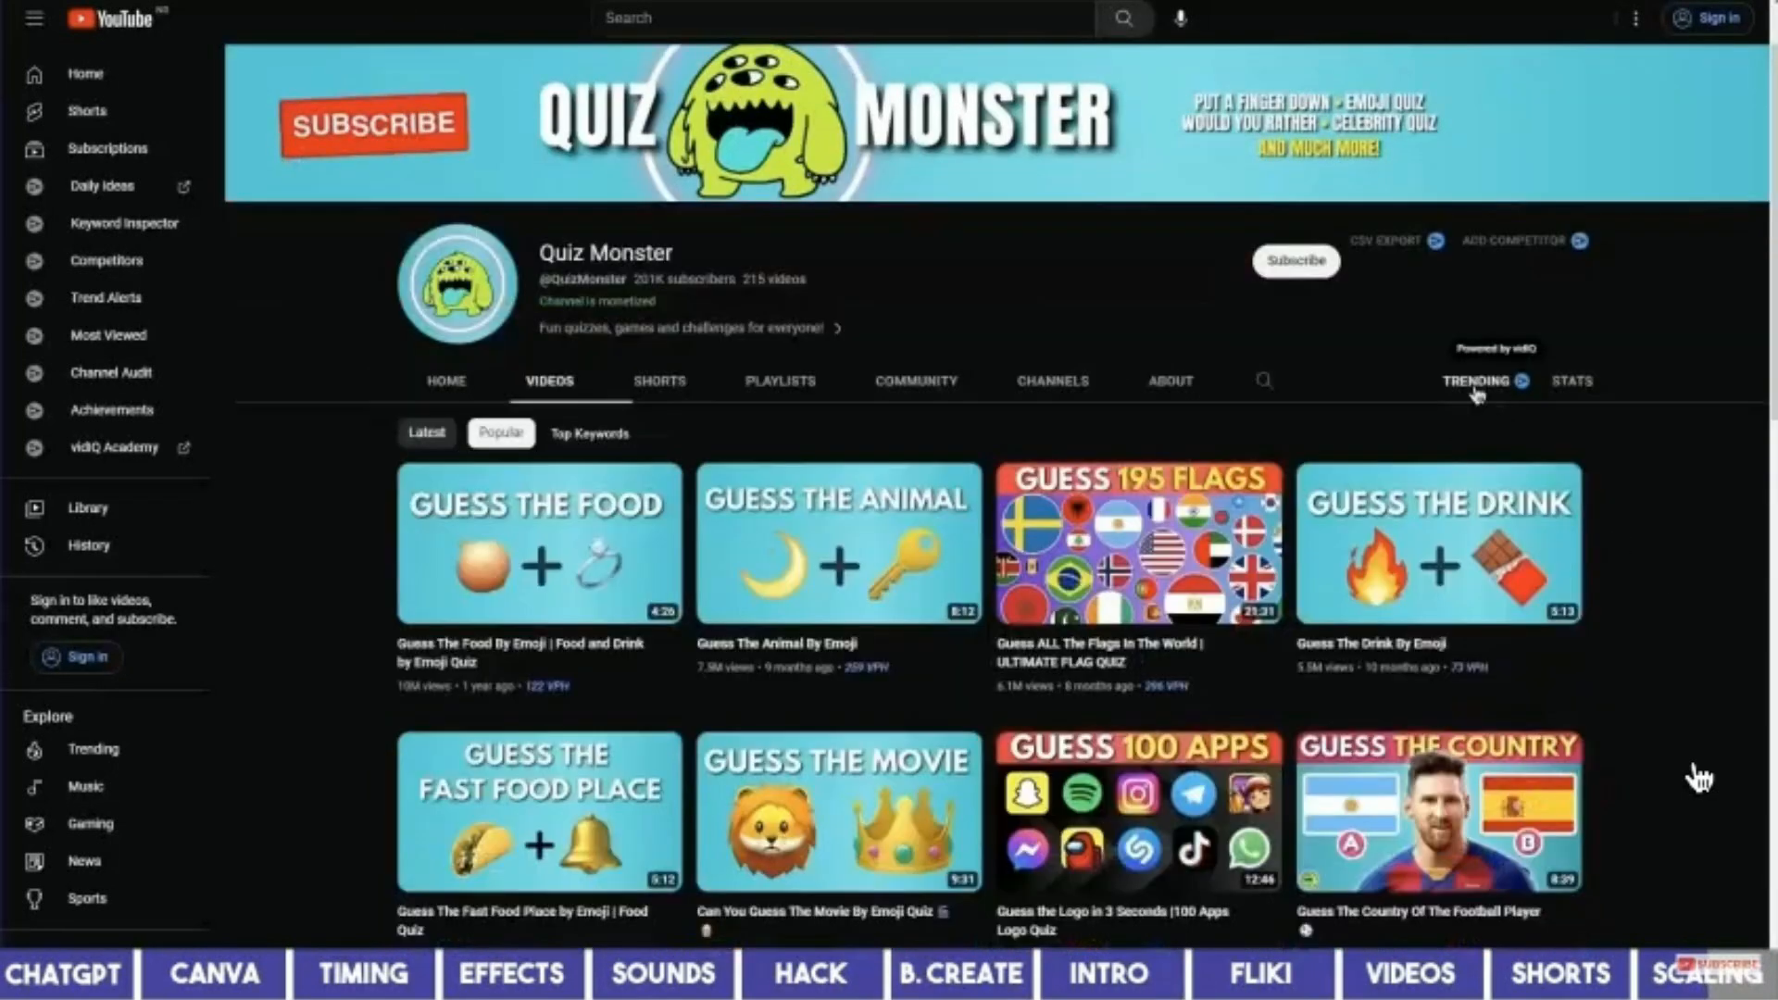
left_click(1499, 475)
Scroll through the English Tests and Logical Reasoning channel's video list.
scroll(1499, 475, "down", 1)
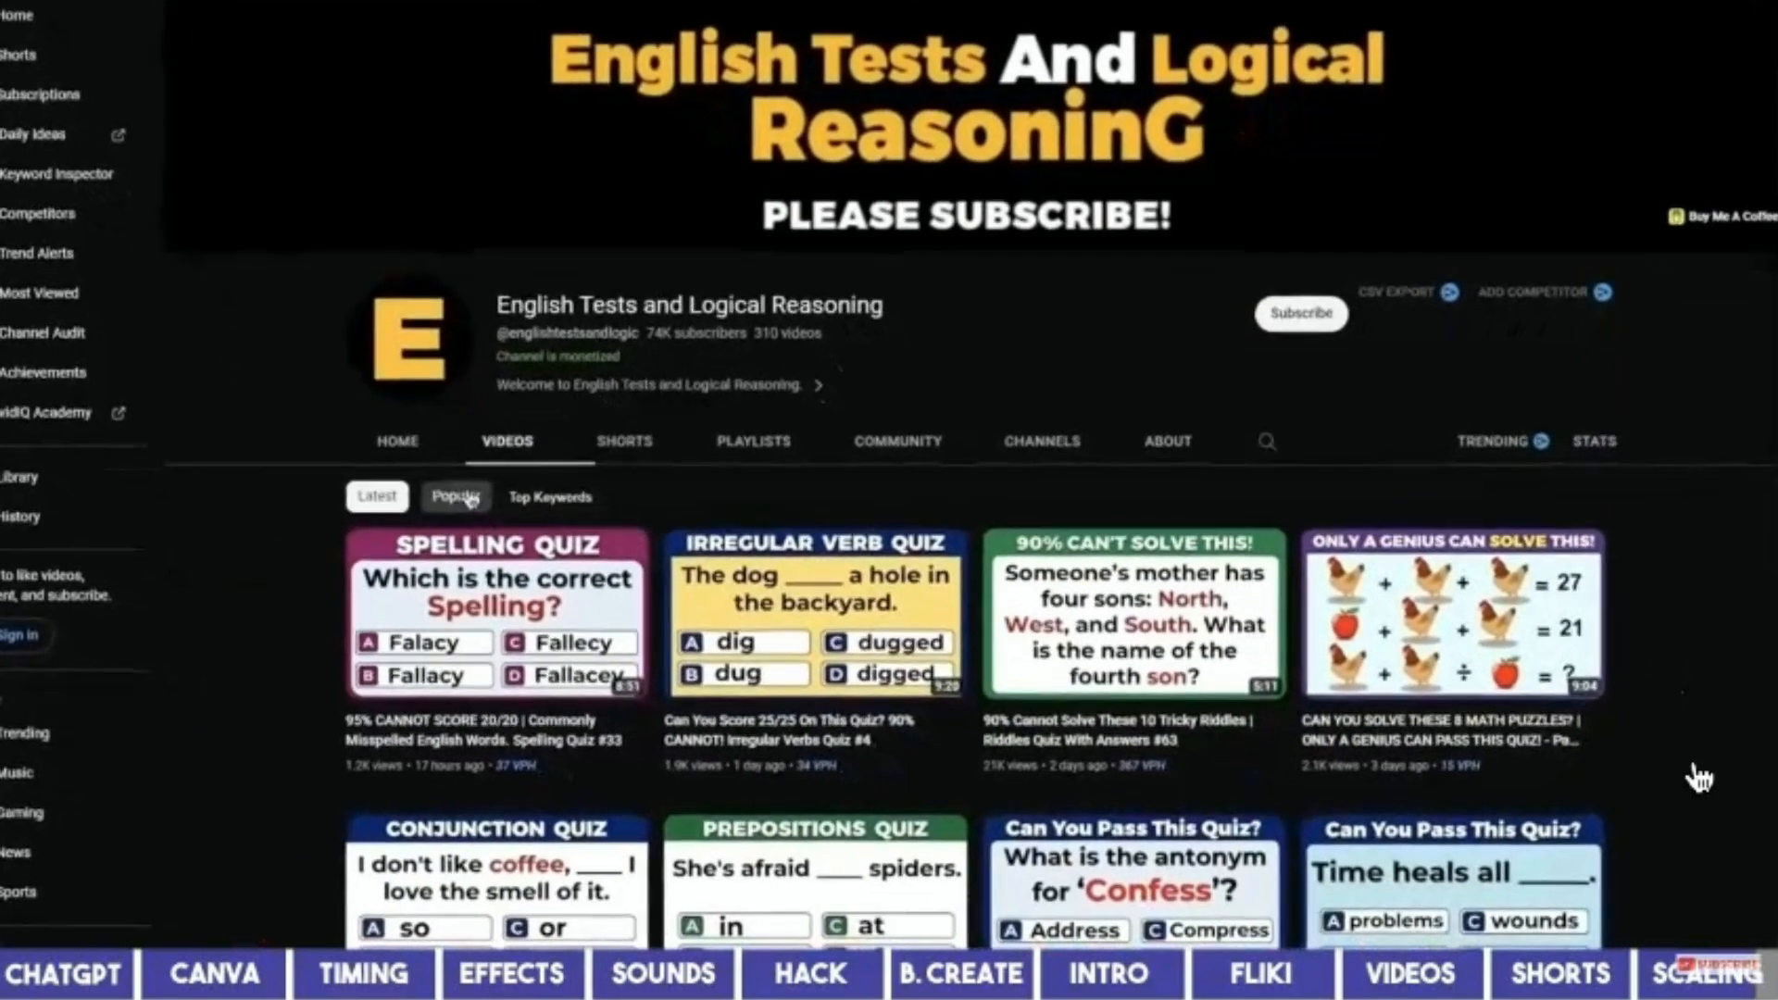
Sort the channel's videos by Popular, then retitle the Canva design 'Country YouTube Long Template'.
left_click(436, 481)
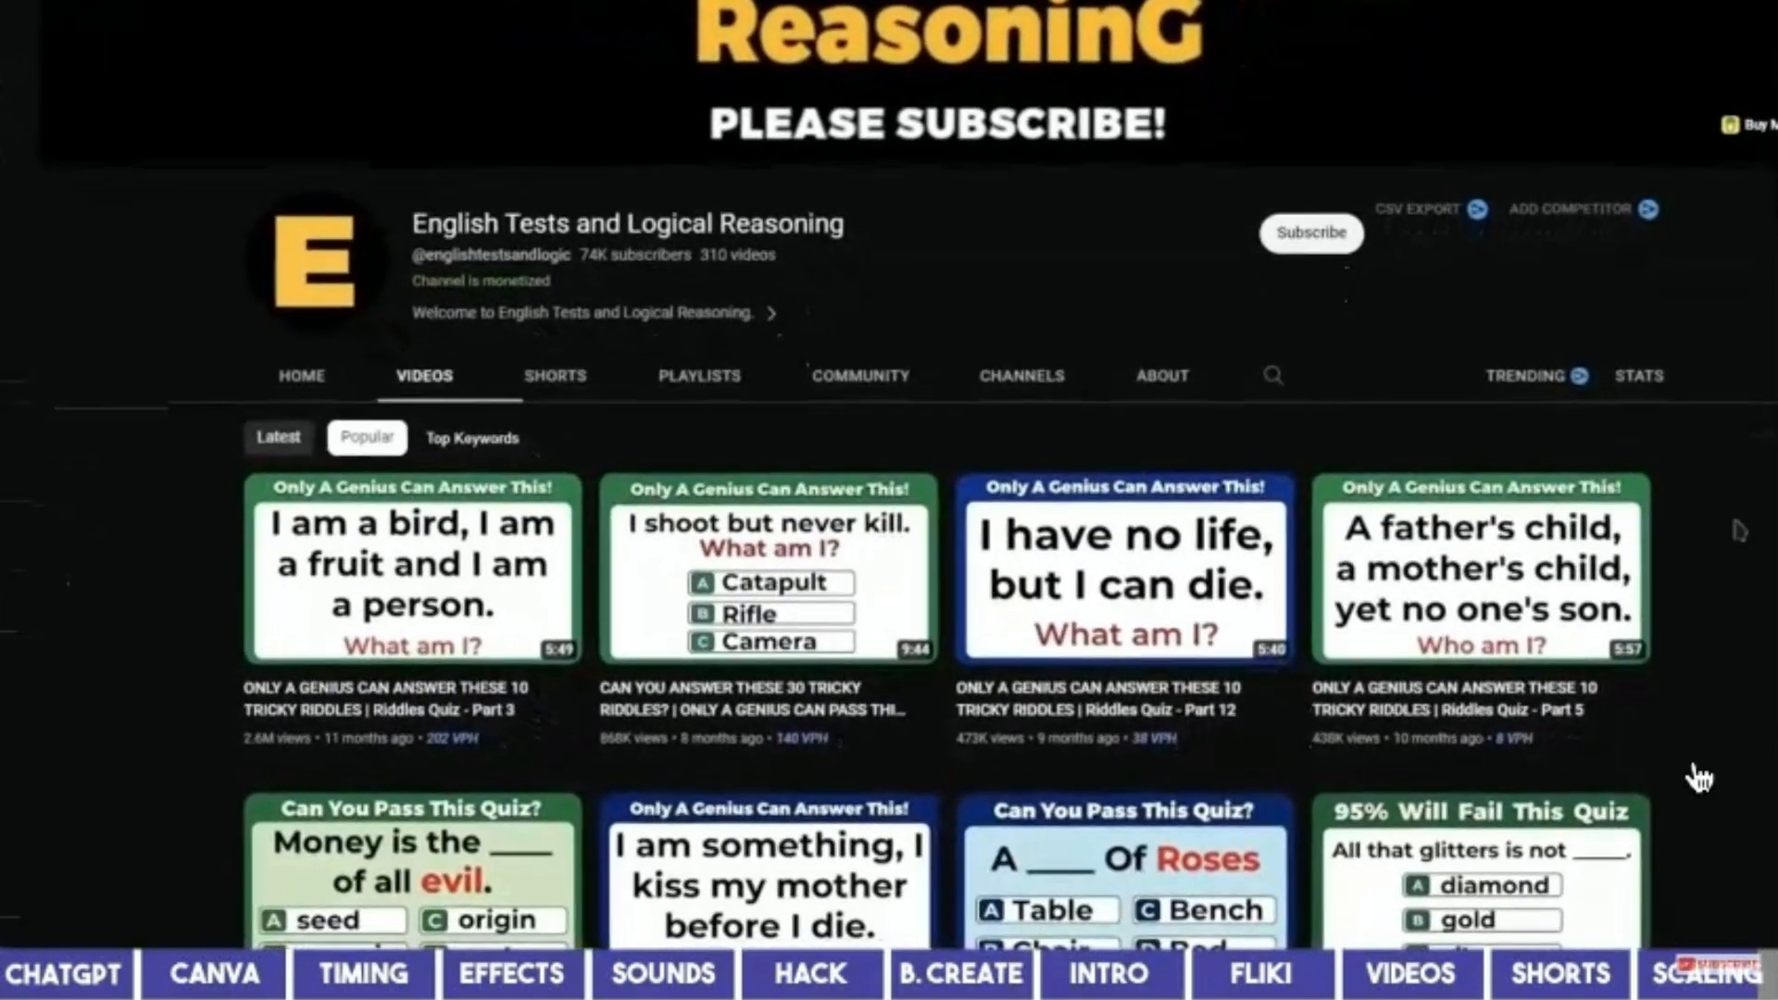
mouse_move(339, 736)
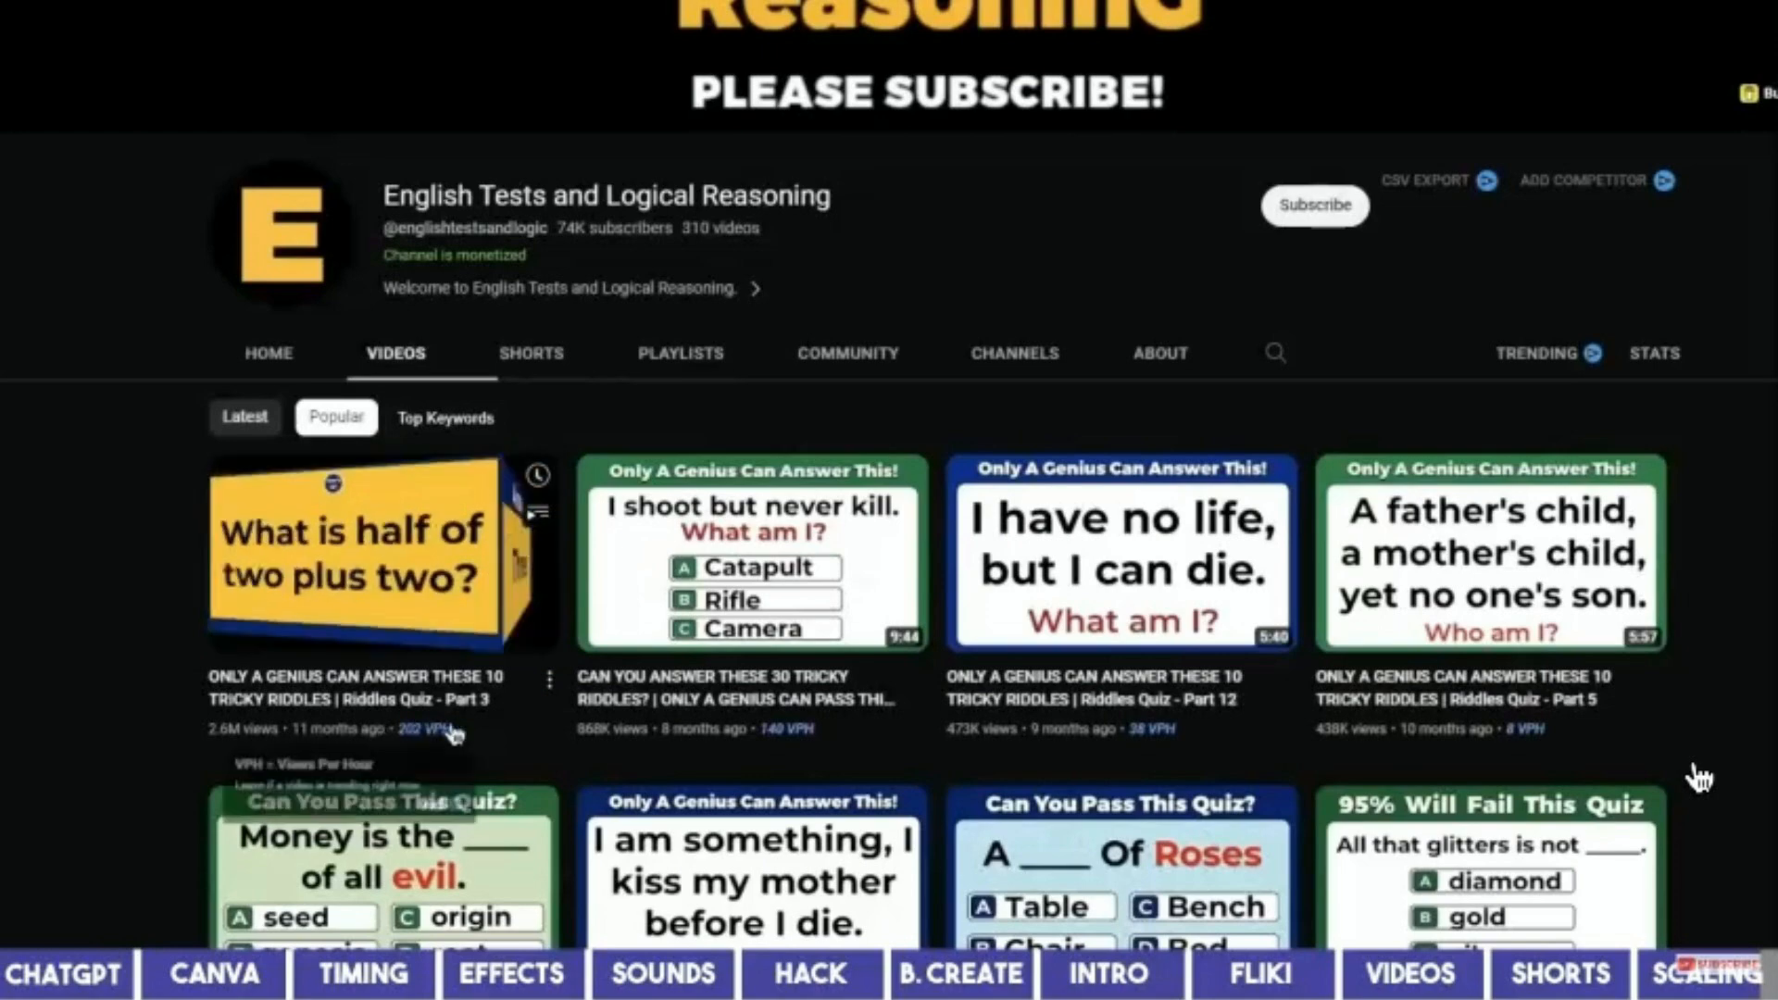
mouse_move(600, 711)
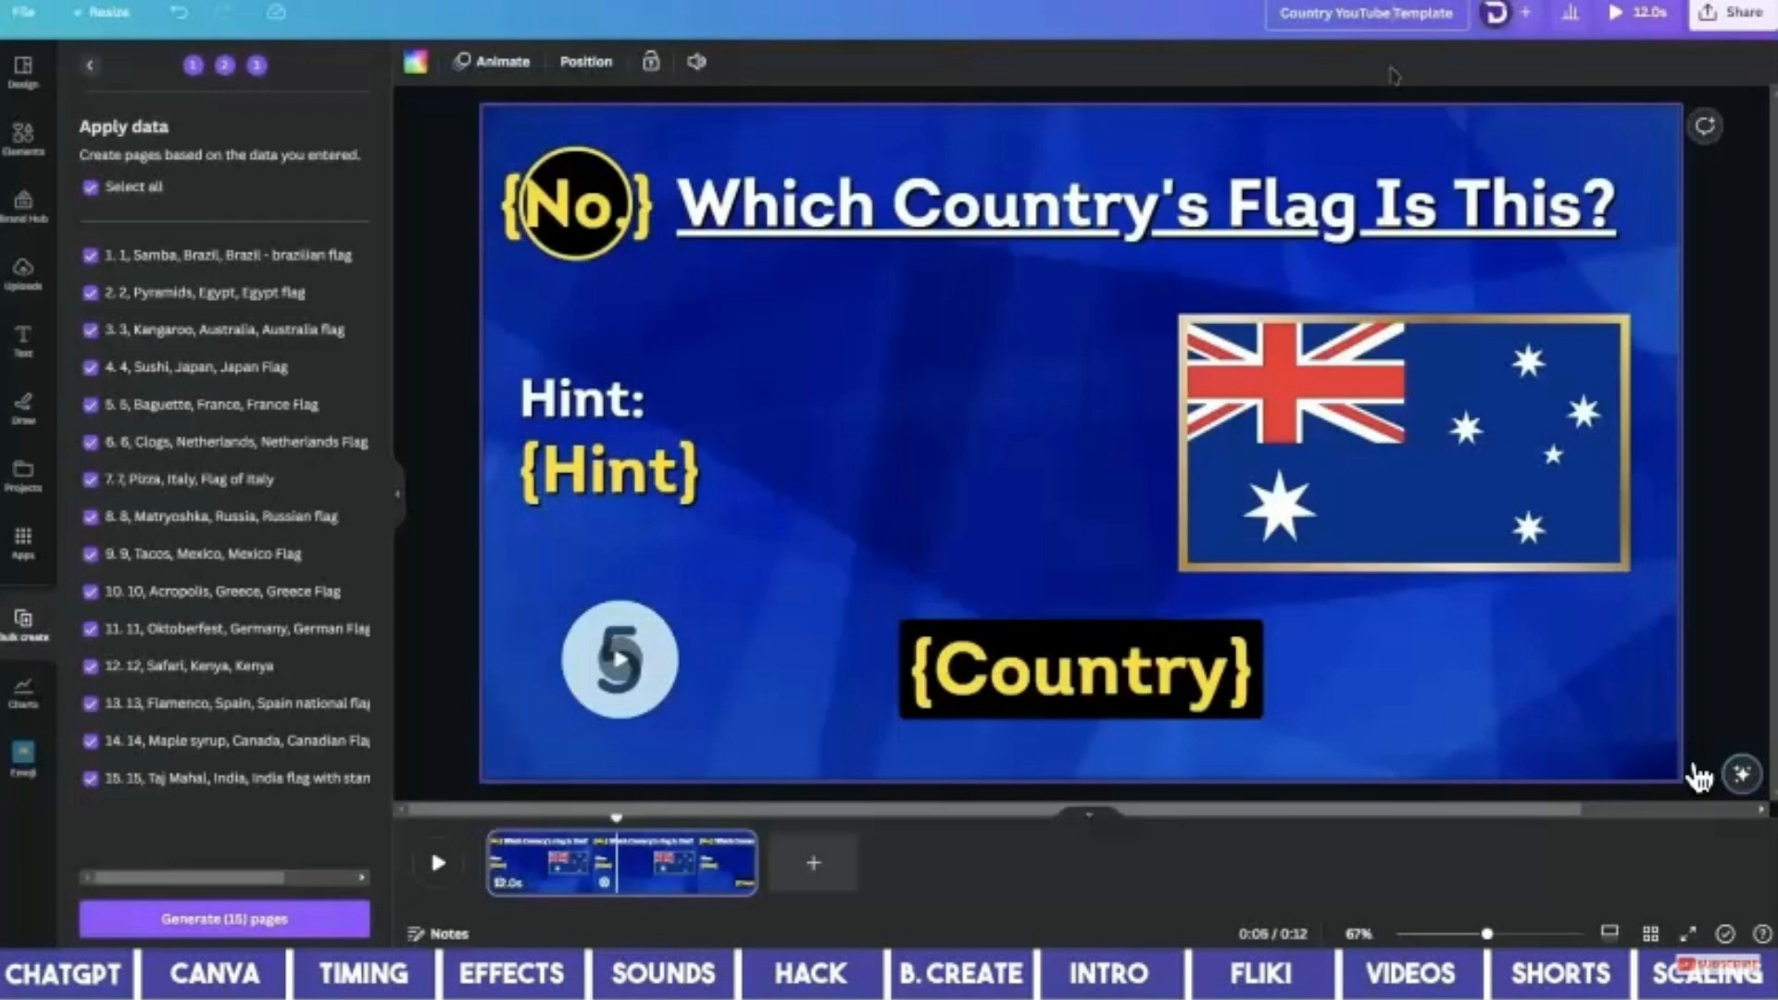
type("Long")
left_click(1394, 76)
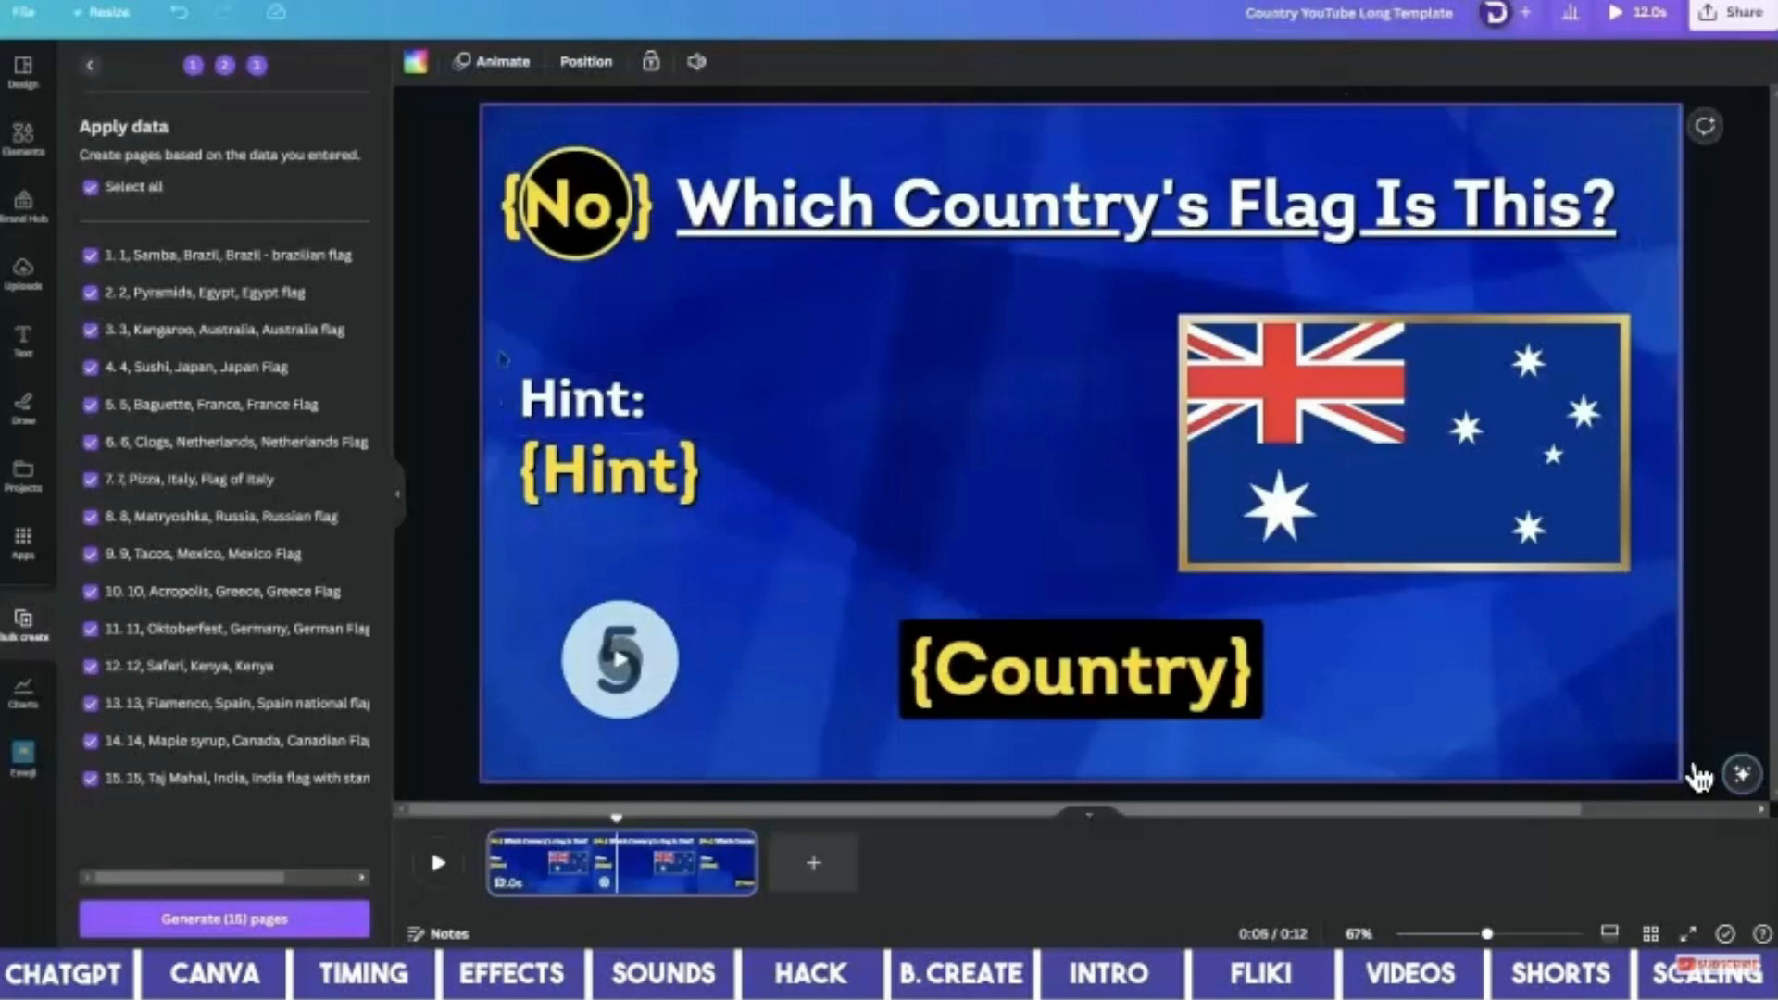